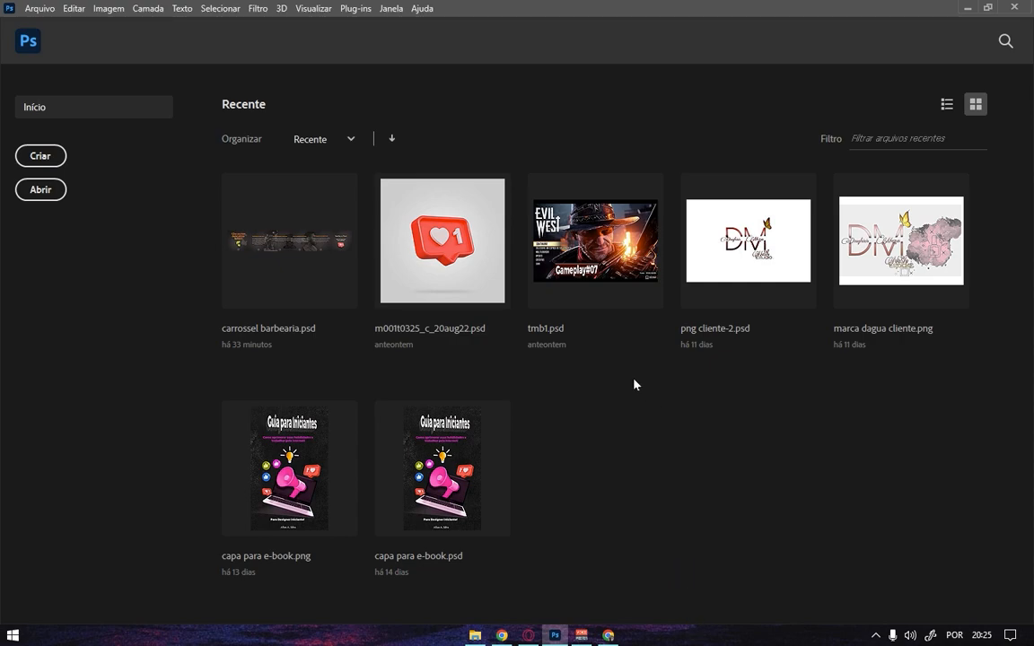
# Start a new document from the web presets, 6480 px wide (1080*6) and 1080 px high, at 300 pixels per inch.
pyautogui.click(36, 157)
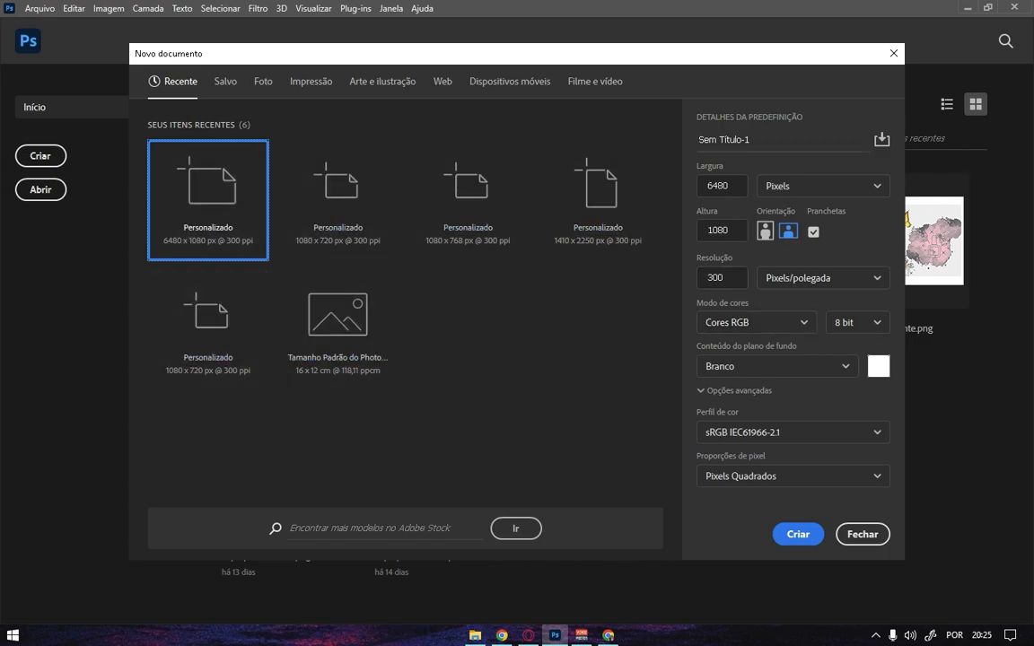
pyautogui.click(444, 83)
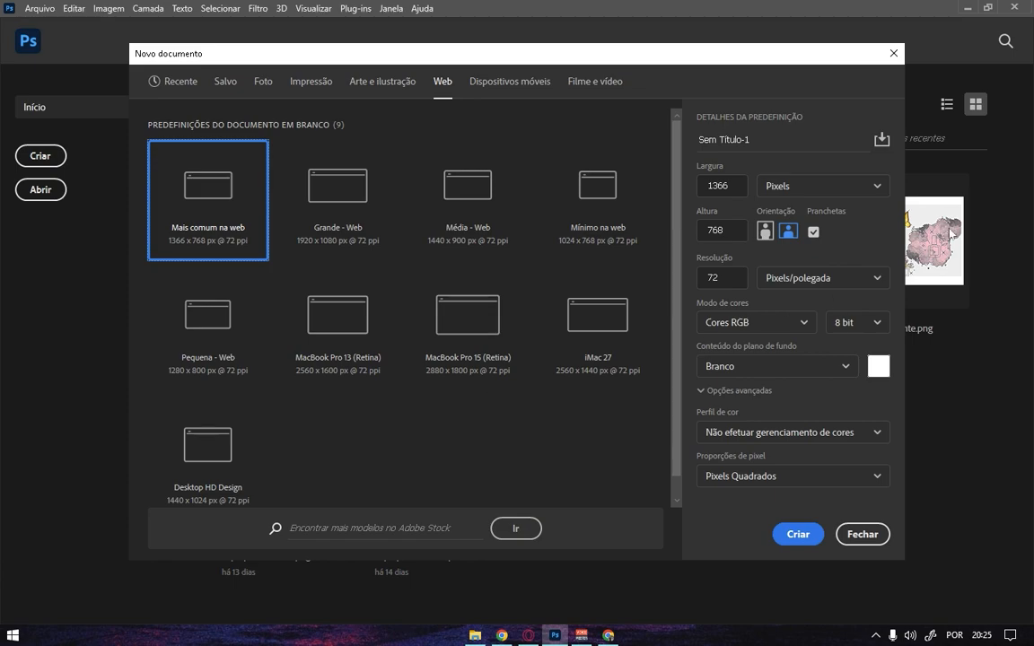
pyautogui.click(702, 184)
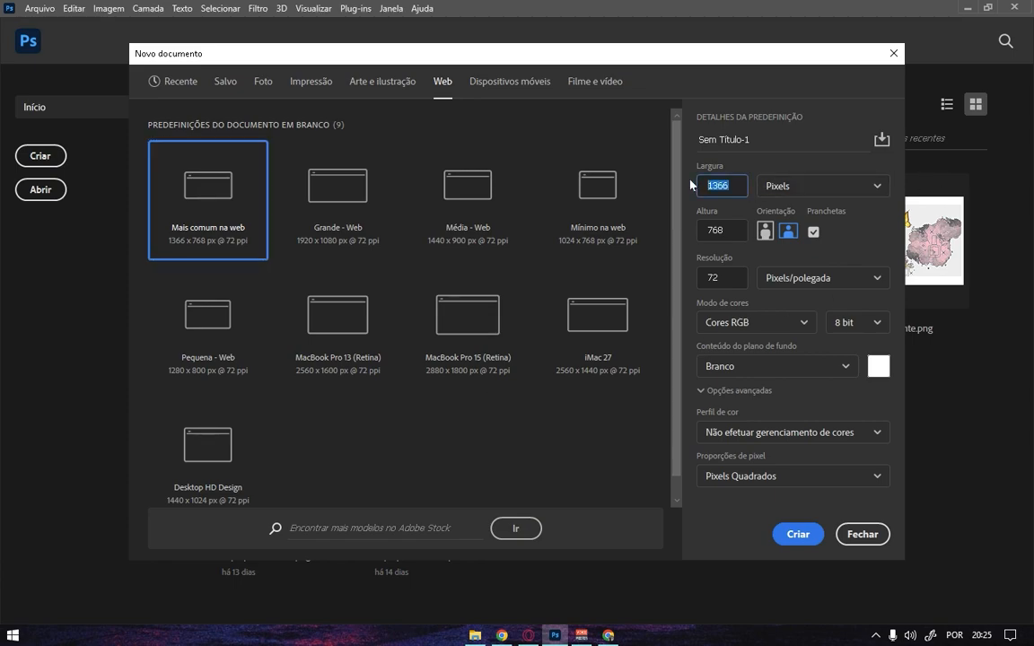
pyautogui.write('1080')
pyautogui.write('*6')
pyautogui.press('Tab')
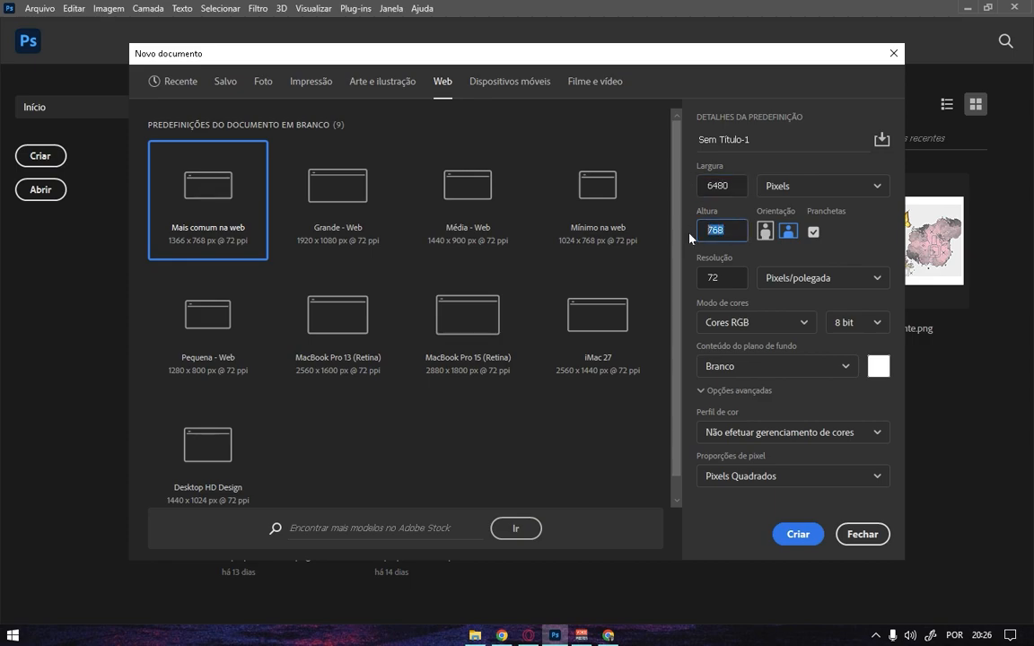
pyautogui.write('1080')
pyautogui.press('Tab')
pyautogui.write('30')
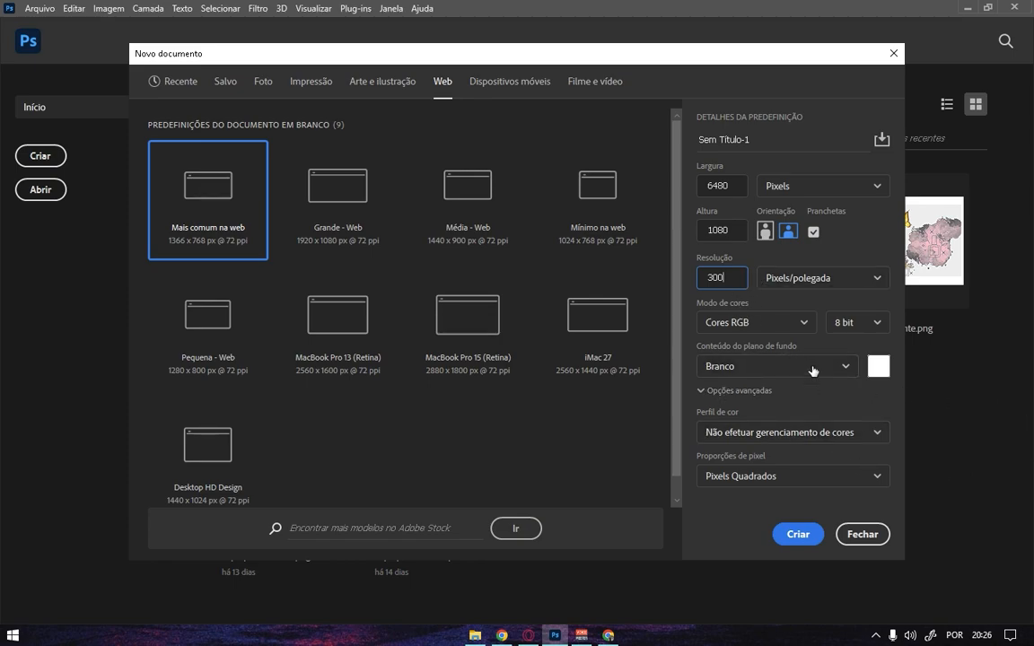
# Set the colour profile to sRGB IEC61966-2.1 and create the document.
pyautogui.click(784, 432)
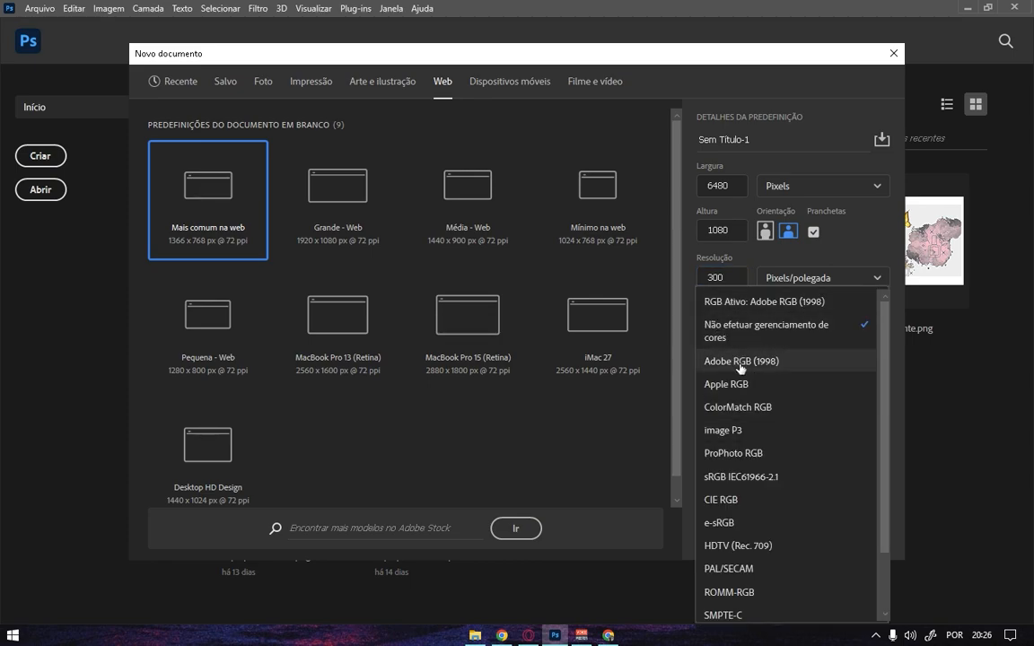
pyautogui.click(737, 476)
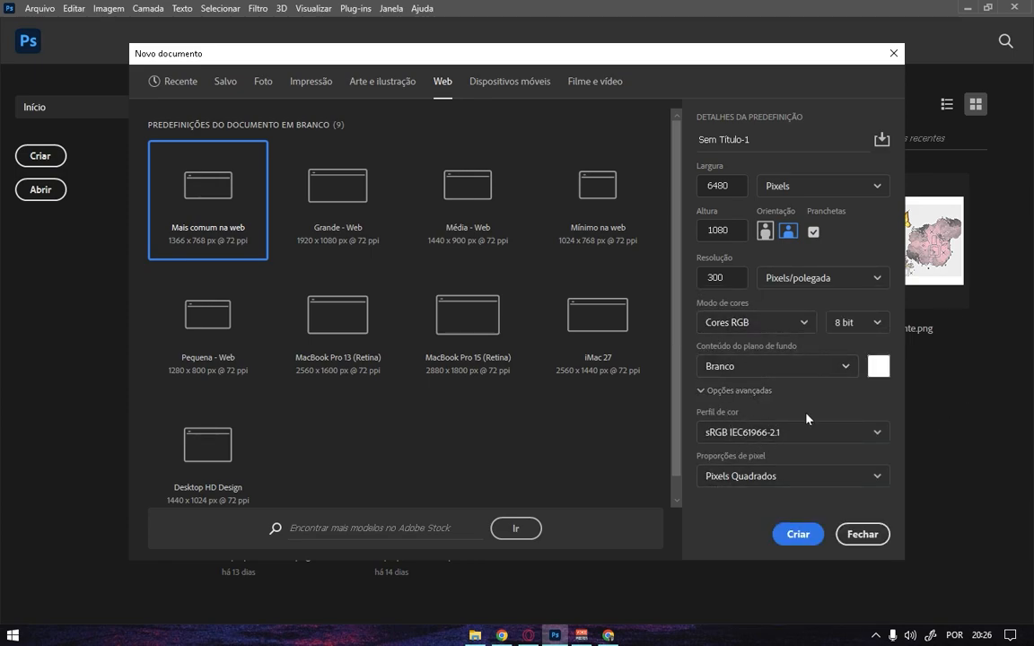
pyautogui.click(777, 535)
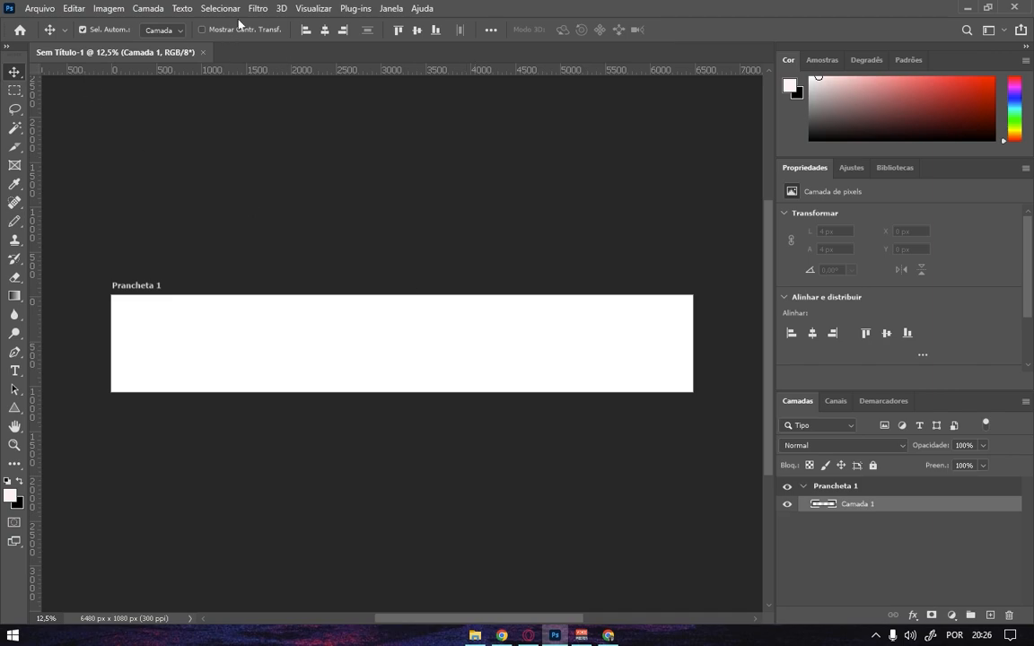
# Begin a new guide layout with 6 columns and enabled margins, setting the top margin to 100 px.
pyautogui.click(302, 8)
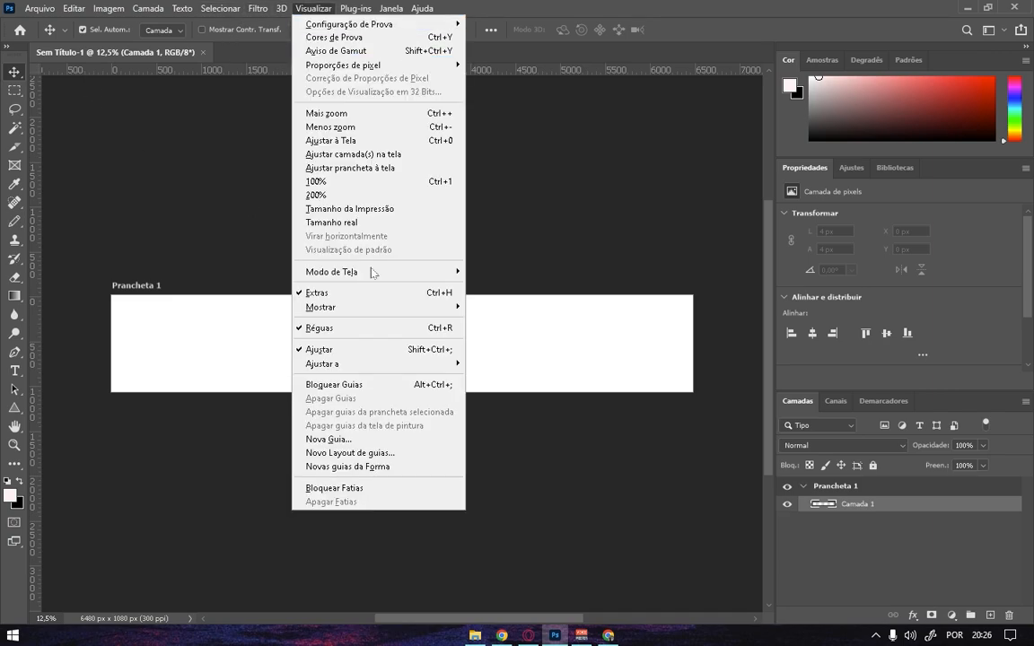
pyautogui.click(373, 454)
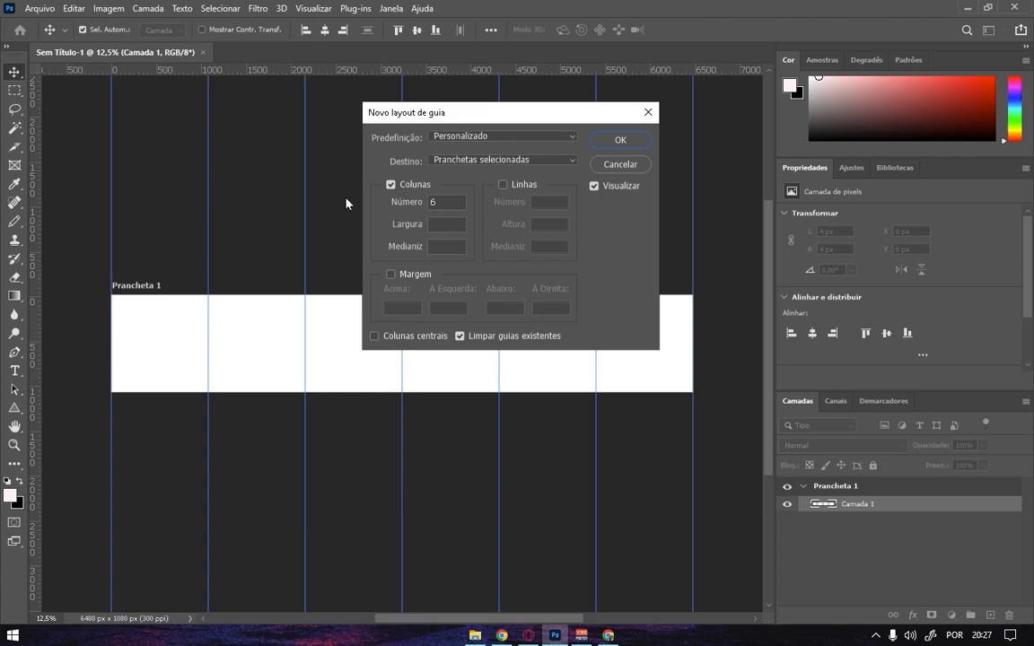
pyautogui.click(390, 273)
pyautogui.press('Tab')
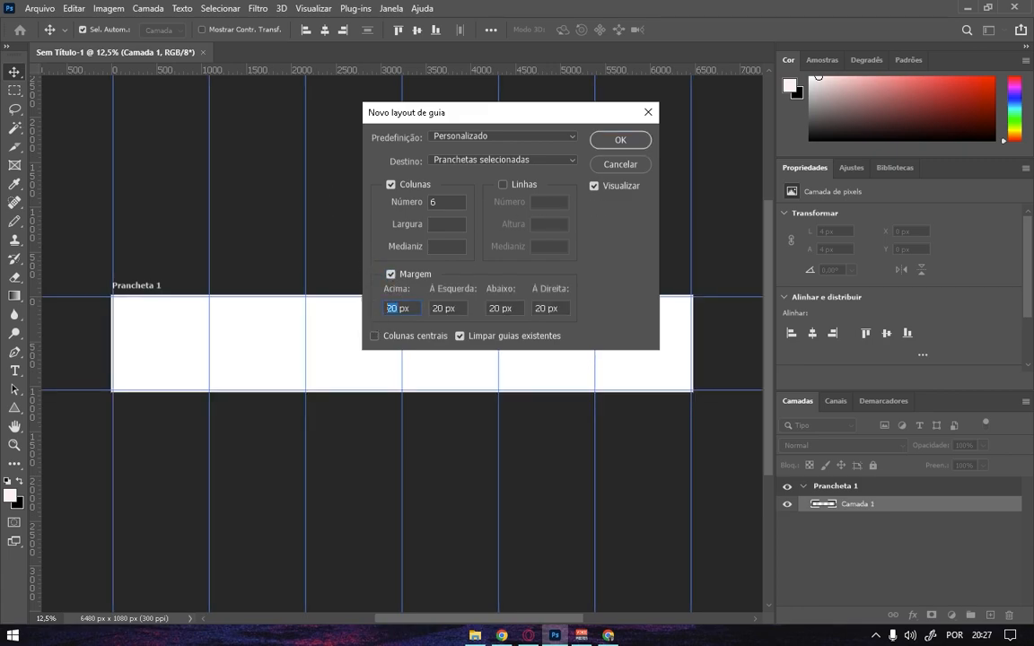
pyautogui.write('50')
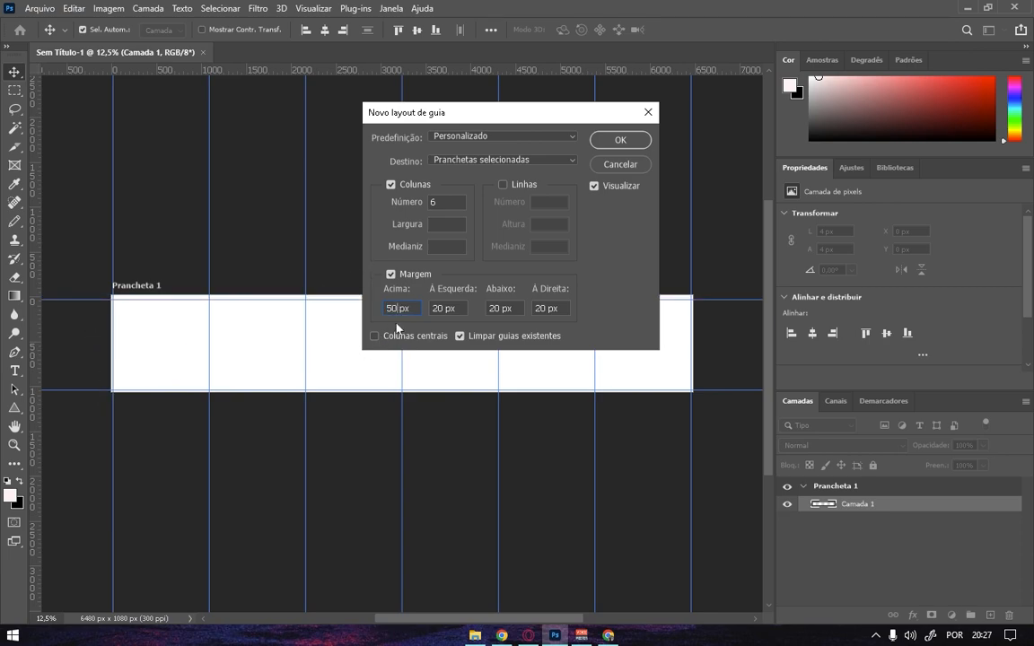
pyautogui.press('BackSpace')
pyautogui.press('BackSpace')
pyautogui.write('100')
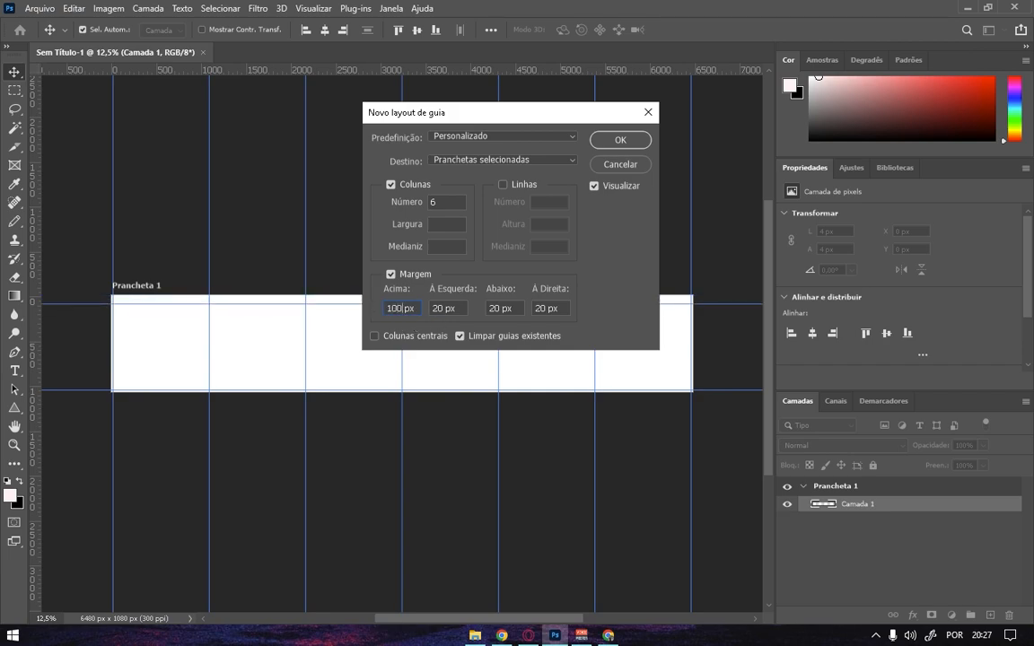
# Set the guide layout's left, bottom and right margins to 100 px and create the guides.
pyautogui.press('BackSpace')
pyautogui.press('BackSpace')
pyautogui.write('100')
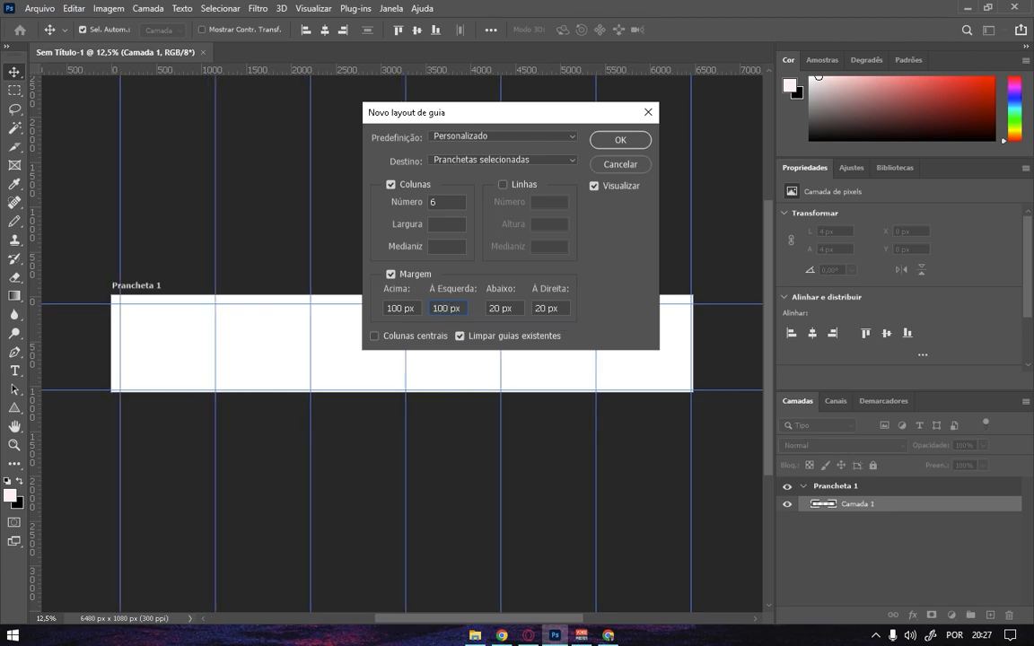
pyautogui.press('BackSpace')
pyautogui.press('BackSpace')
pyautogui.write('100')
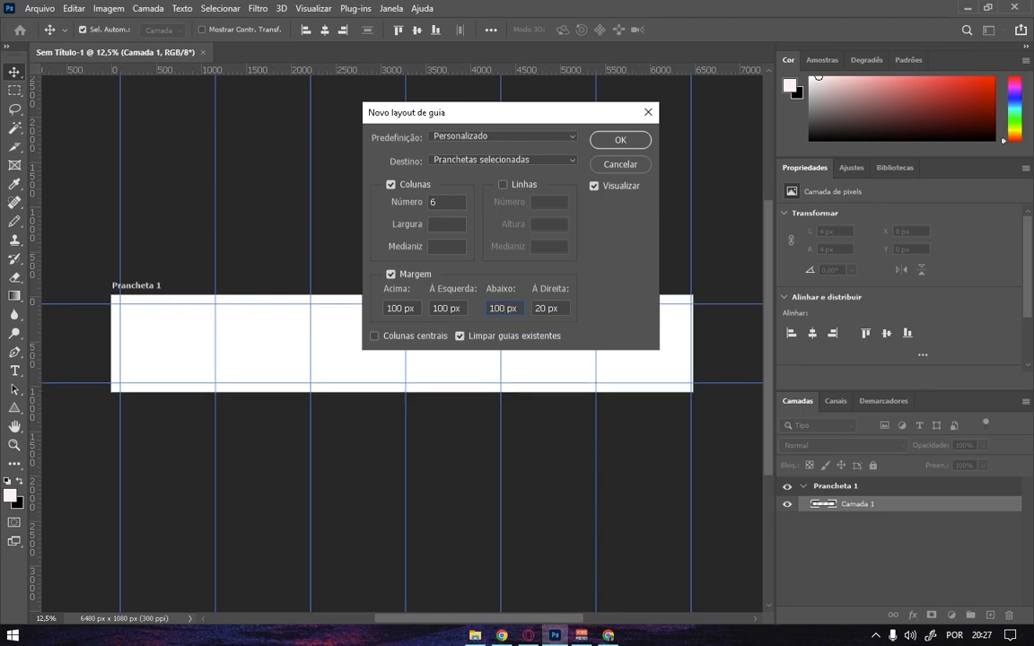
pyautogui.press('BackSpace')
pyautogui.press('BackSpace')
pyautogui.write('100')
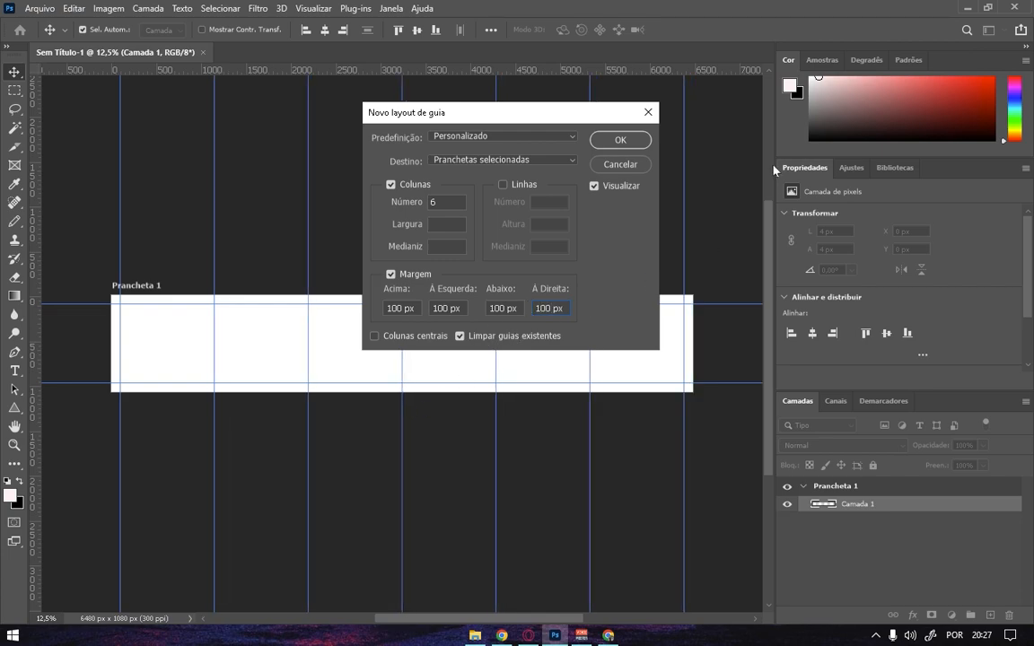
pyautogui.click(620, 141)
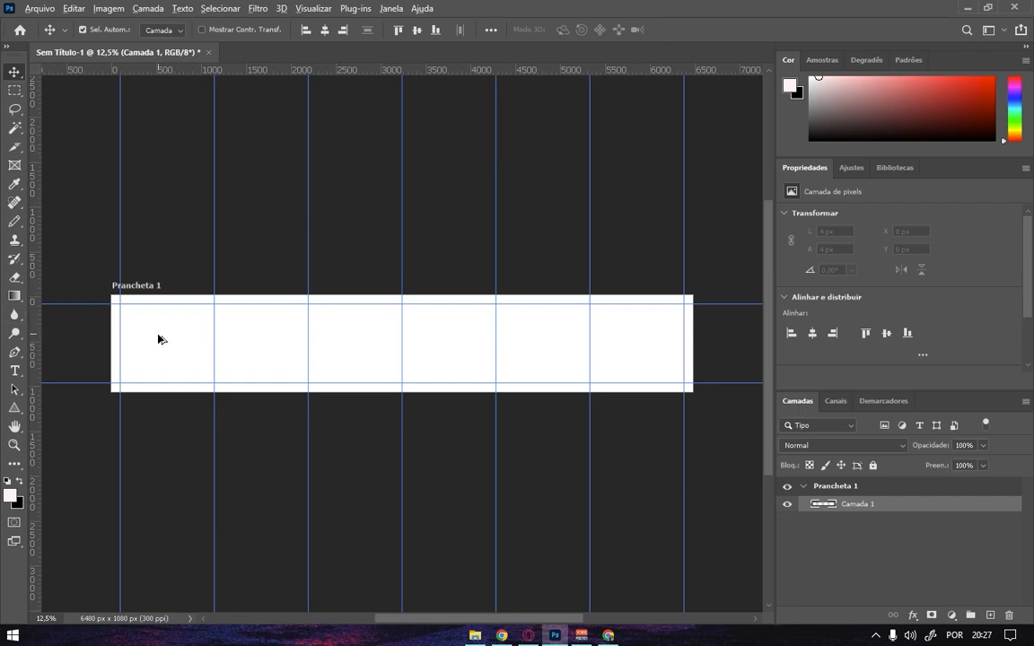
# Add a solid colour fill layer in dark brownish grey #413939 as the artboard background.
pyautogui.scroll(4, 162, 337)
pyautogui.scroll(1, 188, 336)
pyautogui.moveTo(297, 344); pyautogui.dragTo(292, 195)
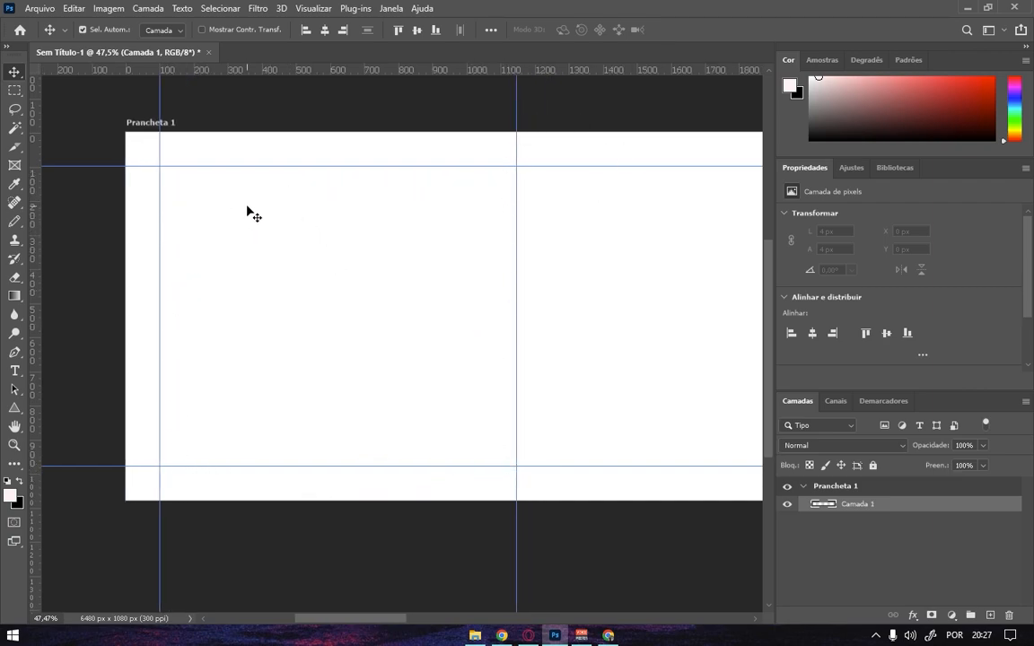
pyautogui.click(951, 615)
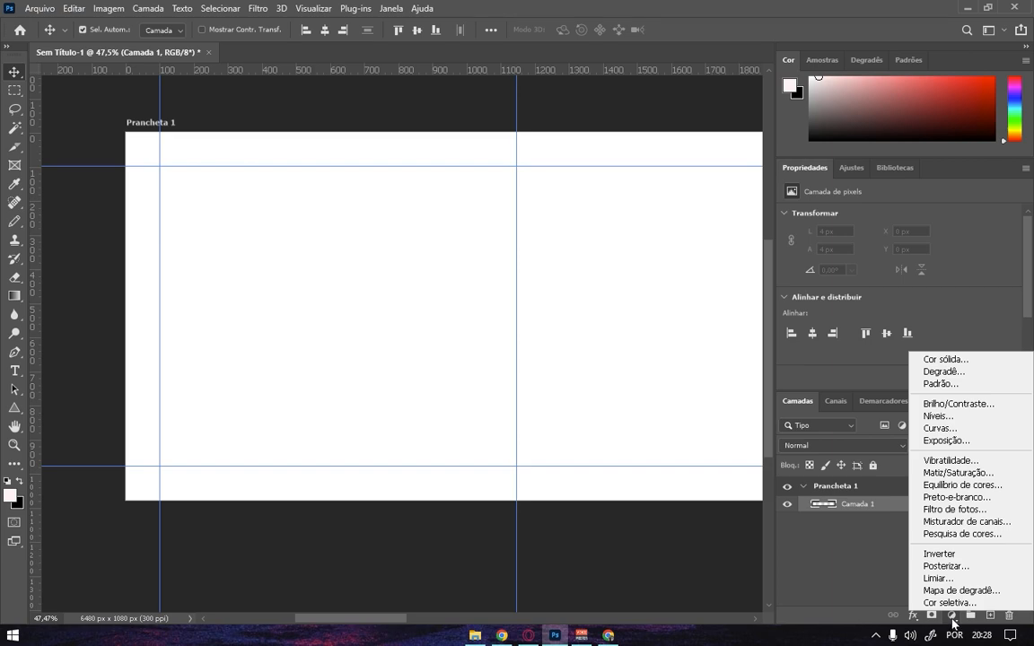
pyautogui.click(953, 360)
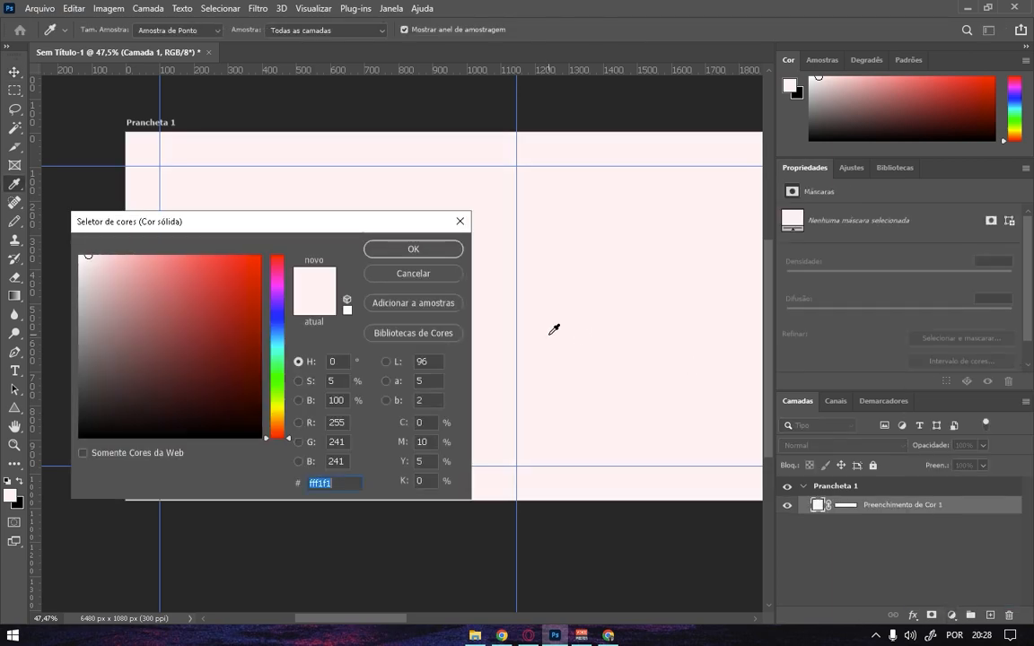
pyautogui.moveTo(91, 264)
pyautogui.mouseDown()
pyautogui.moveTo(115, 357)
pyautogui.moveTo(106, 368)
pyautogui.moveTo(164, 376)
pyautogui.moveTo(101, 392)
pyautogui.mouseUp()
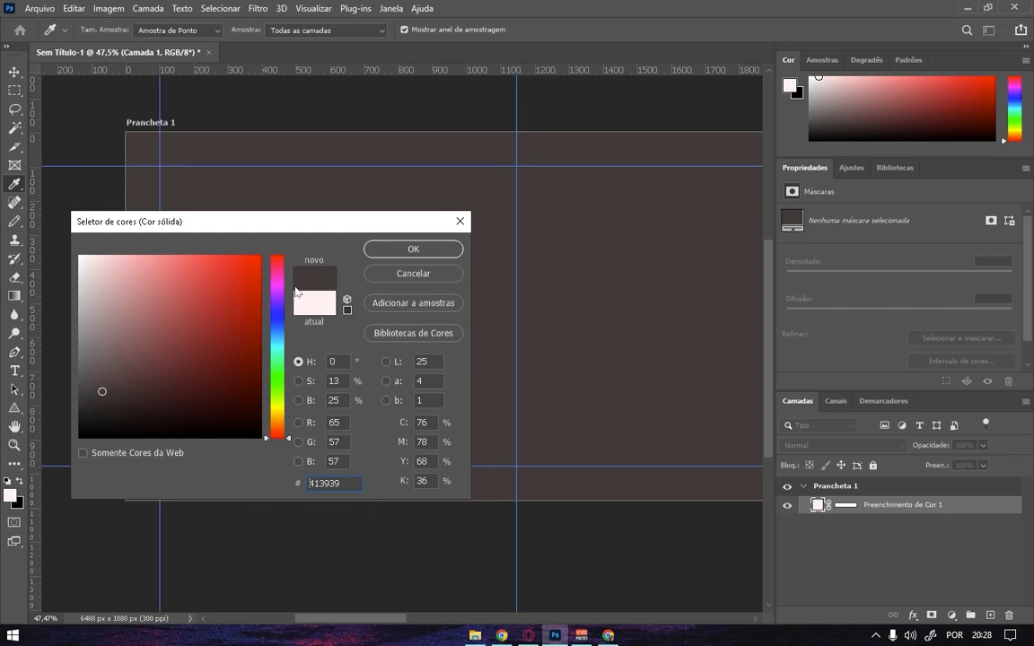
pyautogui.click(392, 253)
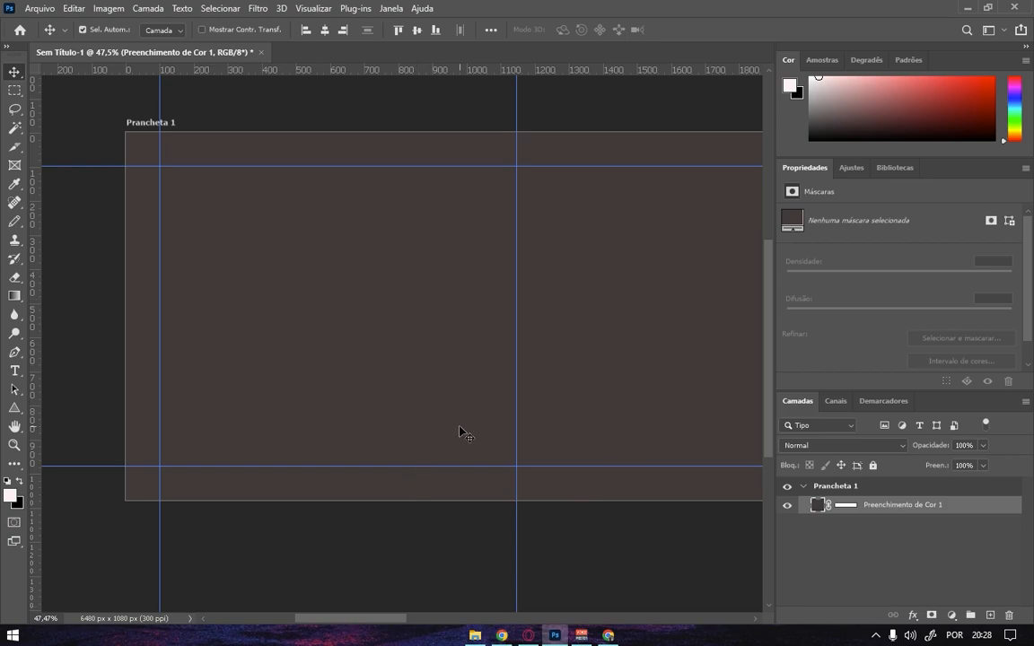
# Switch to the ChatGPT conversation in Chrome, review the four tips for bringing clients to a barbershop, and return to Photoshop.
pyautogui.click(528, 635)
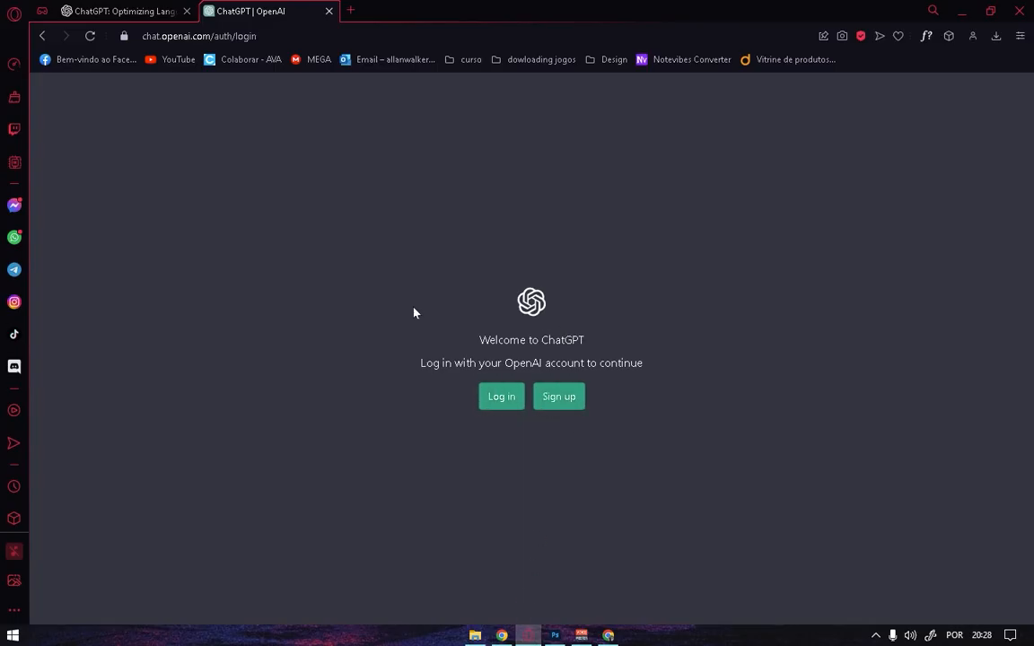
pyautogui.hotkey('alt', 'Tab')
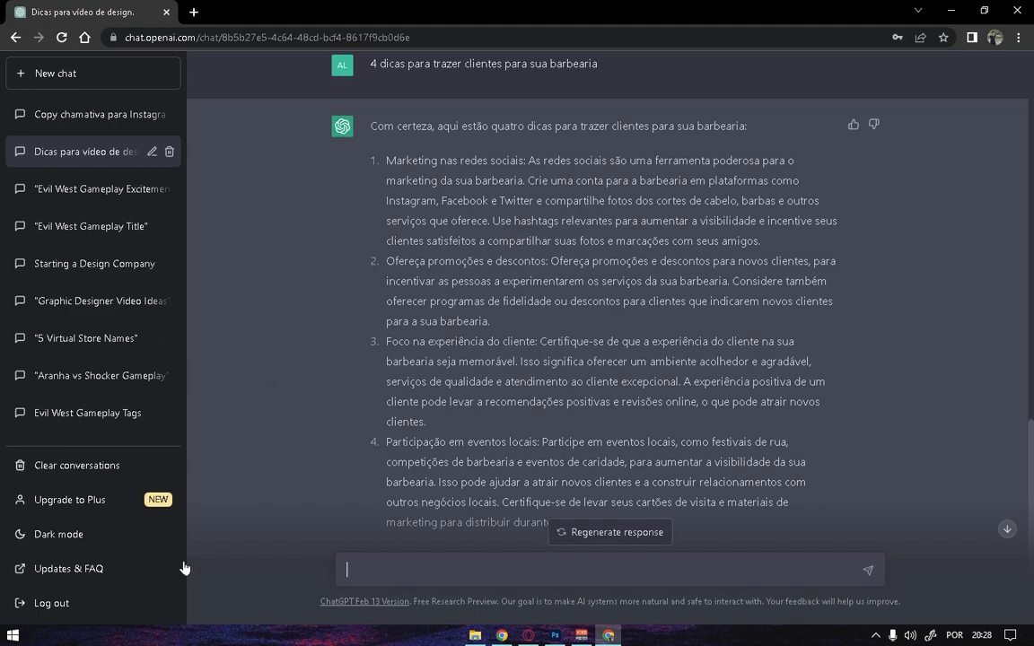
pyautogui.moveTo(615, 638)
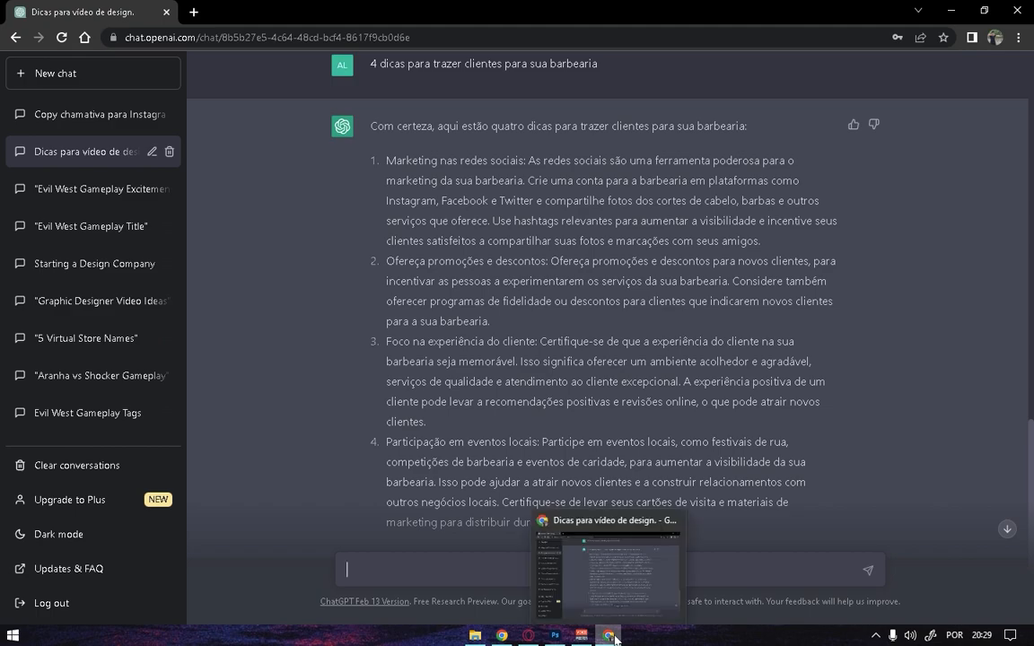
pyautogui.moveTo(555, 635)
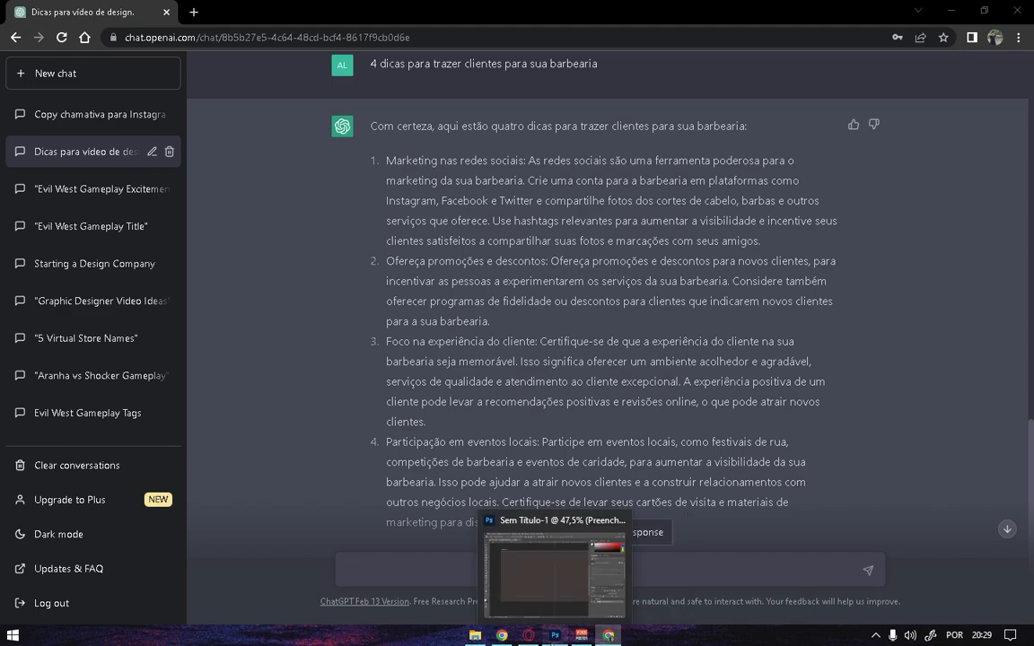
pyautogui.click(547, 567)
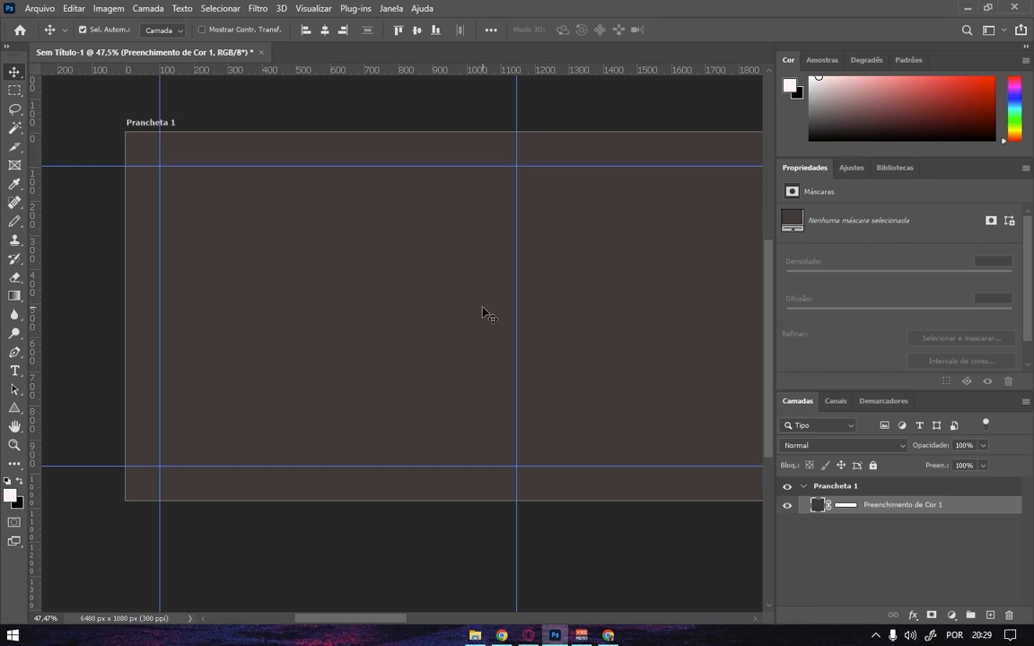
pyautogui.click(18, 372)
pyautogui.click(260, 220)
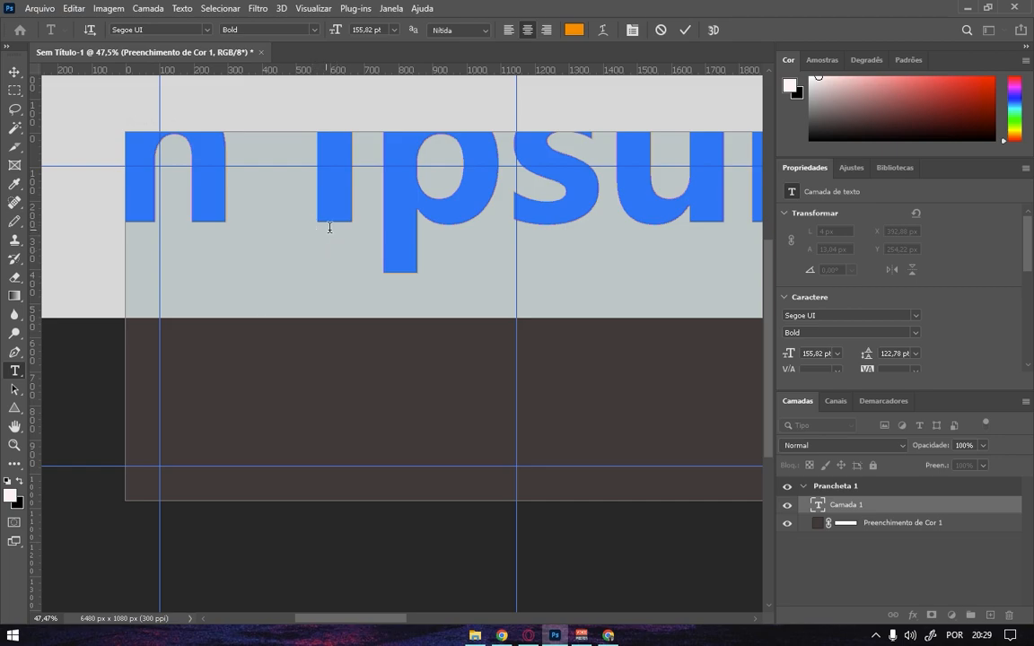
pyautogui.click(14, 72)
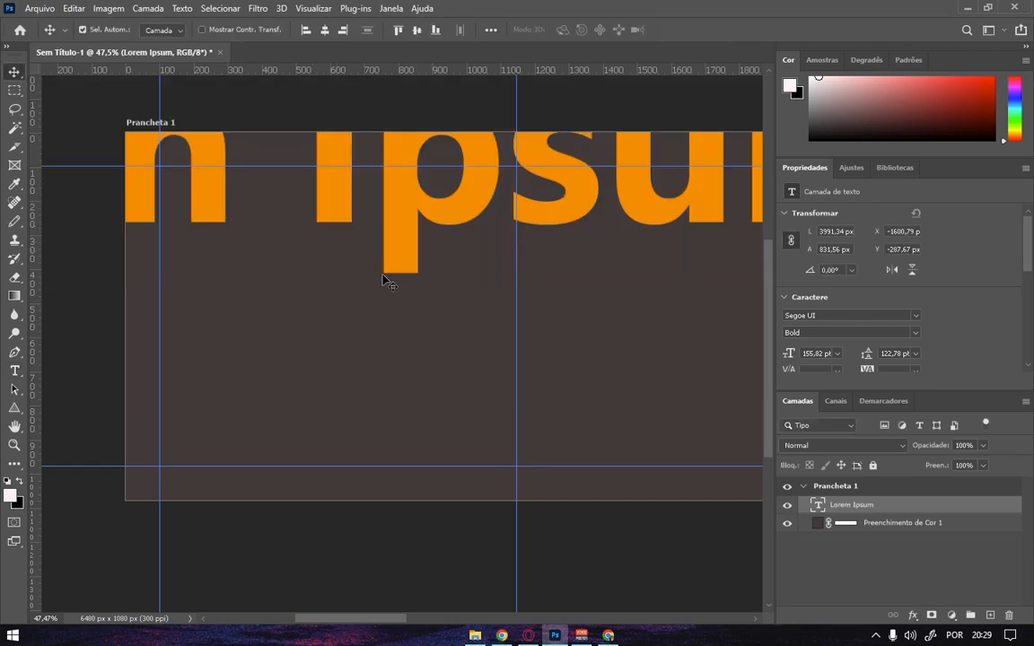
pyautogui.press('Delete')
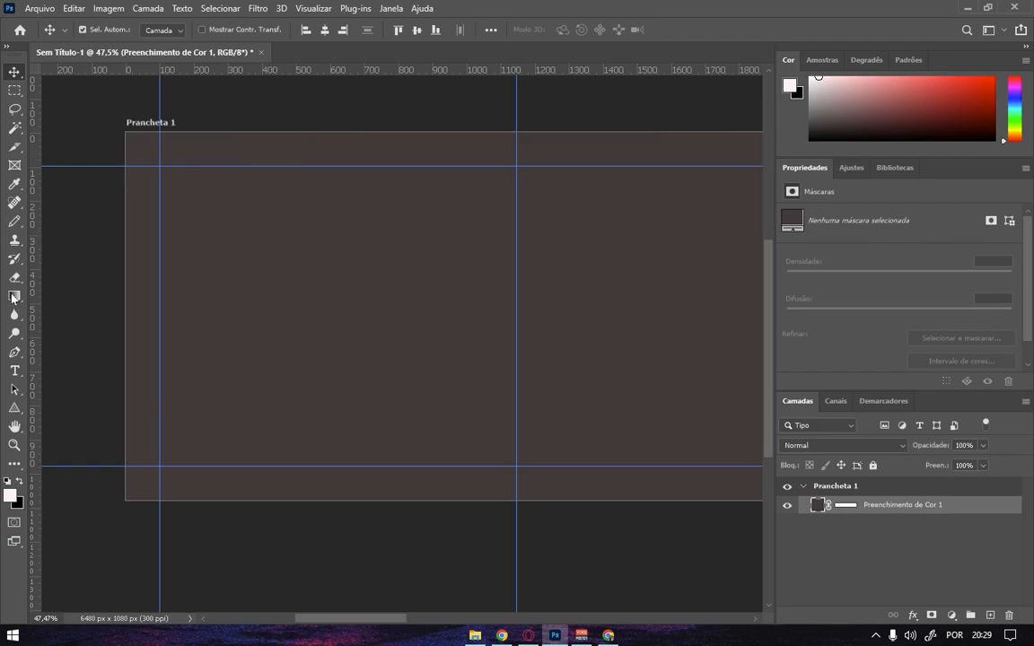
# Create a text box about 969 by 777 px inside the first panel's guides, with 12 pt text and the placeholder text cleared.
pyautogui.click(14, 371)
pyautogui.moveTo(176, 190); pyautogui.dragTo(507, 452)
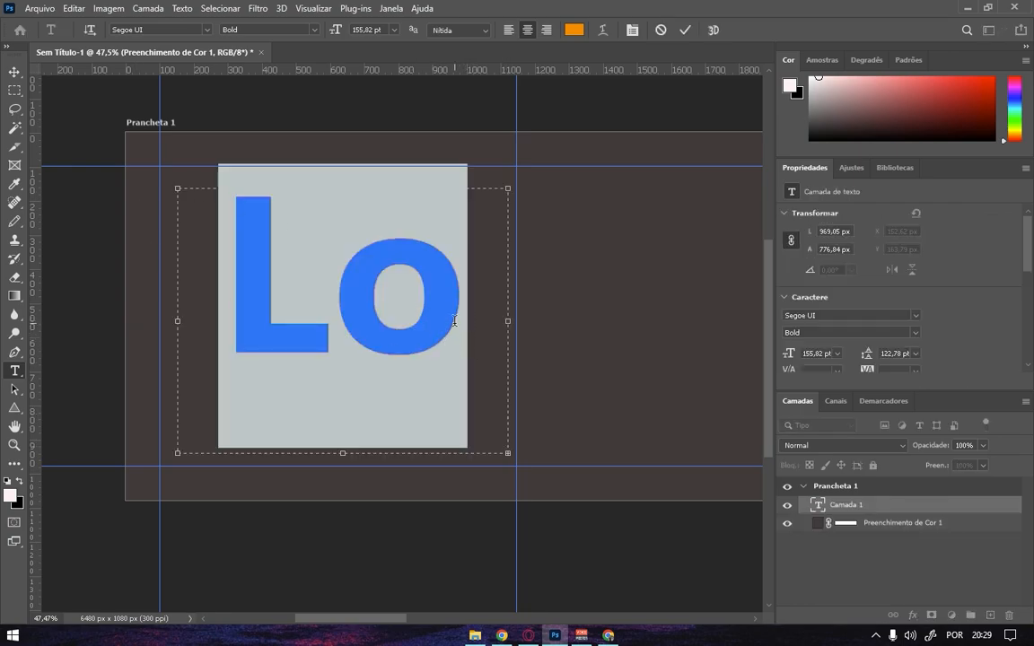
pyautogui.click(392, 32)
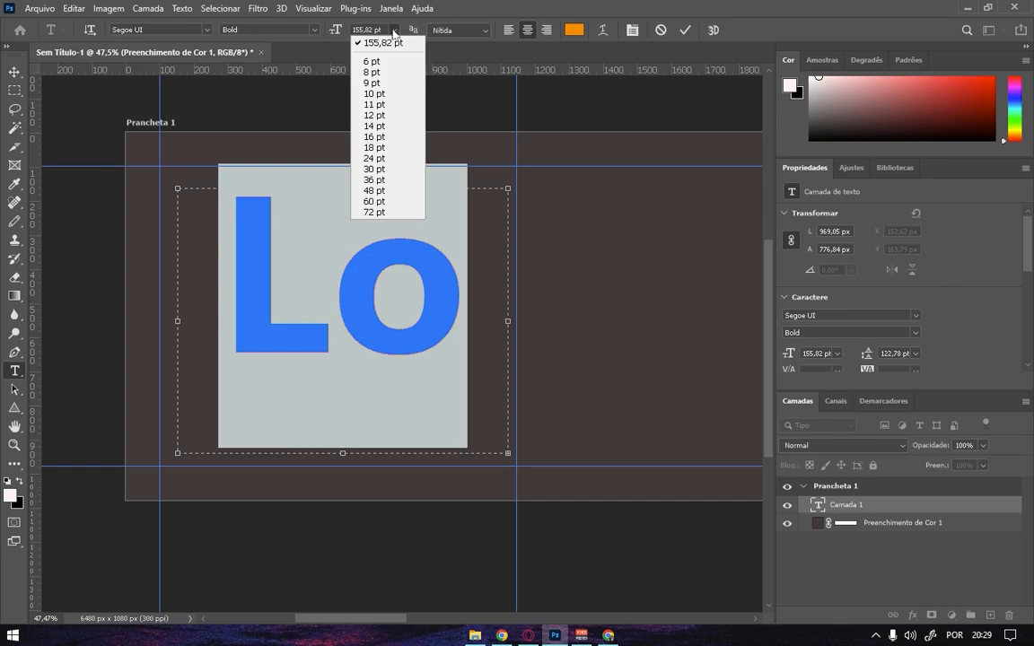
pyautogui.click(375, 115)
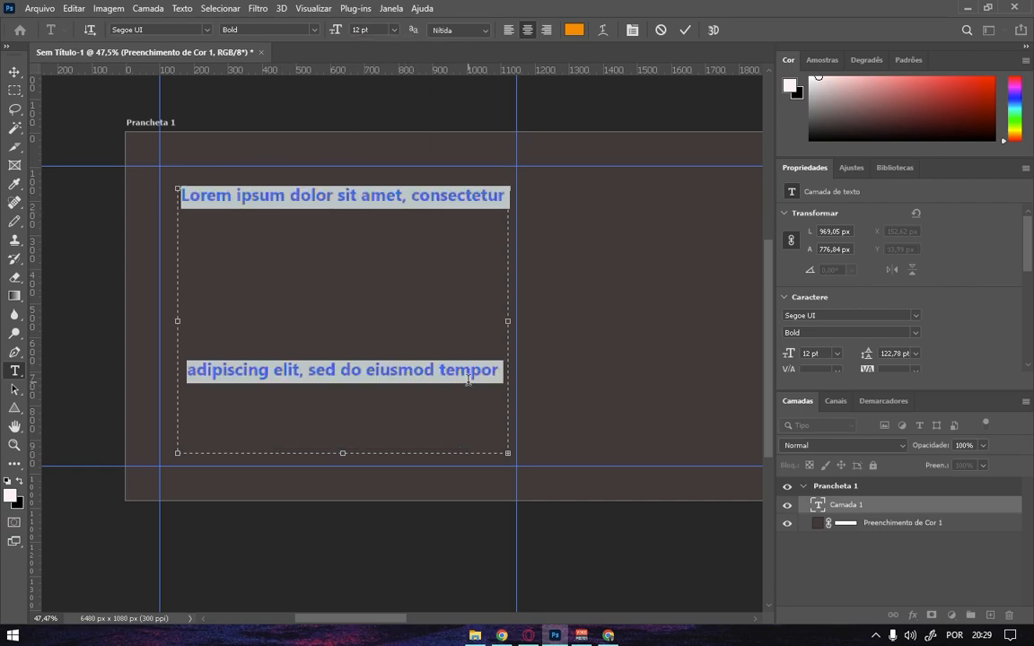
pyautogui.press('BackSpace')
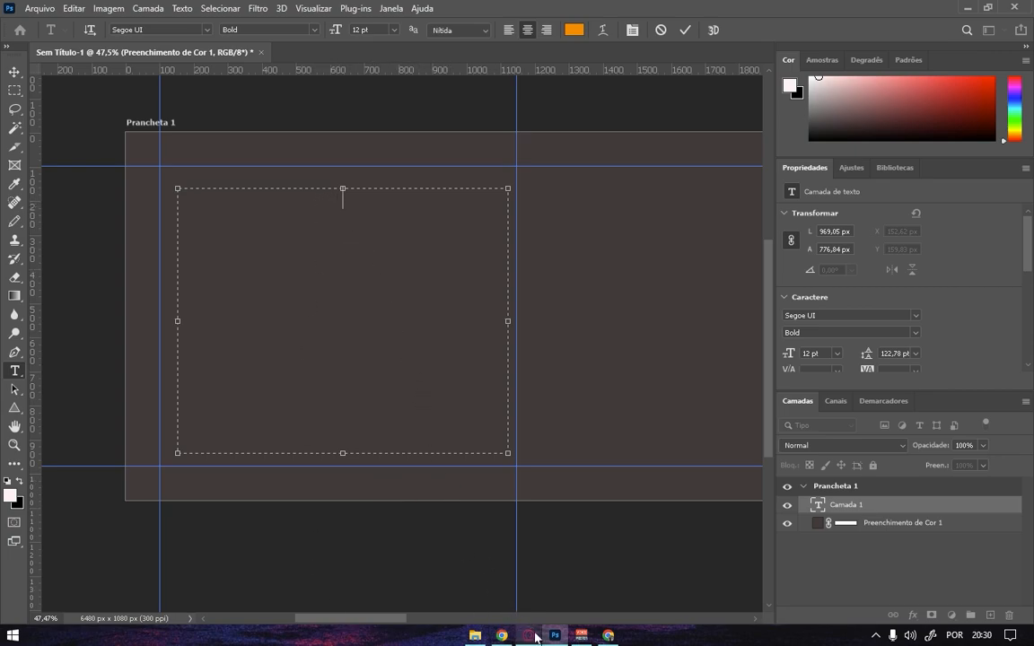
# Check the tips heading in the ChatGPT conversation, then return to Photoshop and enter the title "4 Dicas para trazer Clientes para sua barbearia" in the text box.
pyautogui.click(609, 635)
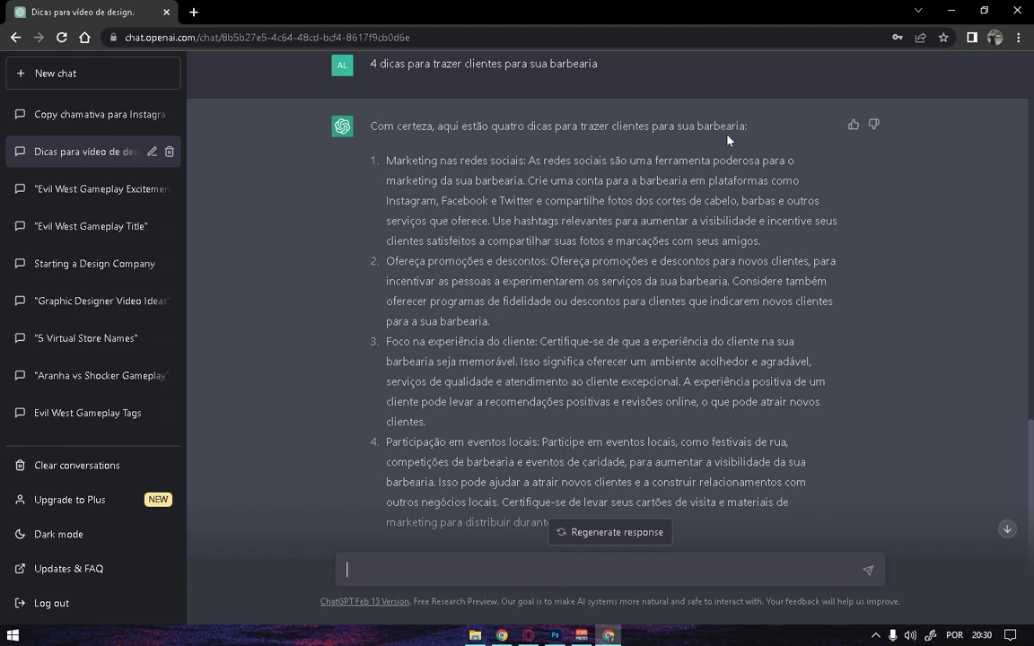
pyautogui.hotkey('alt', 'Tab')
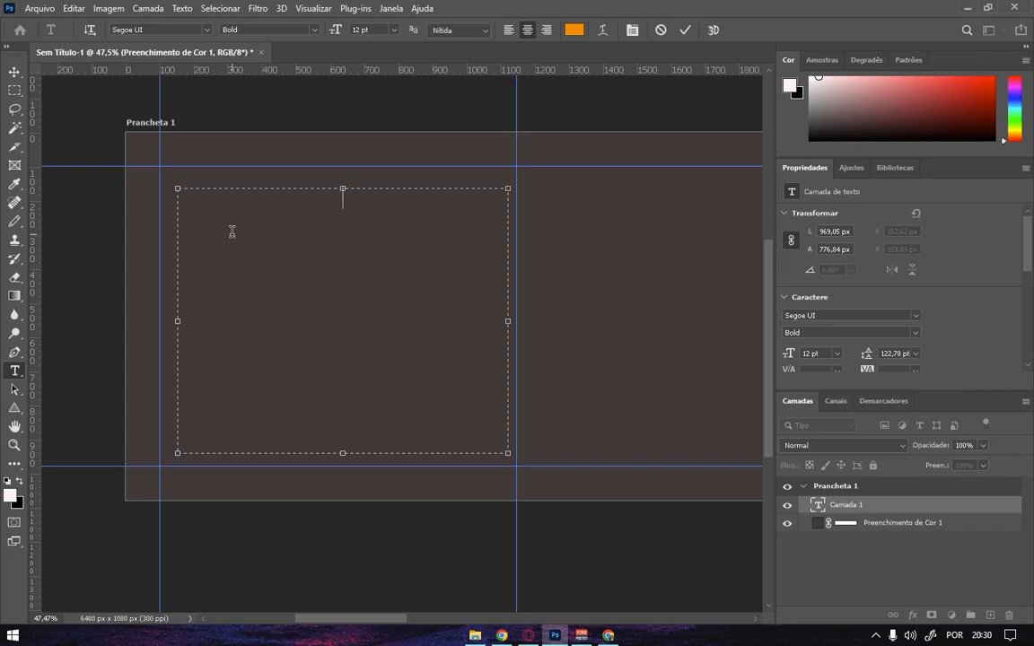
pyautogui.write('Dicas ')
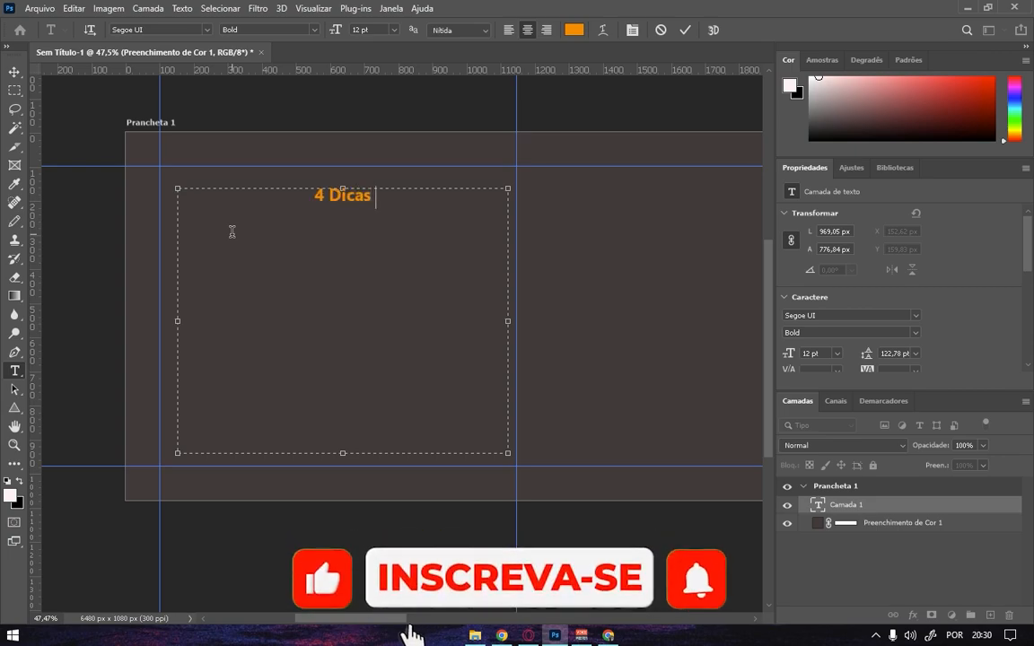
pyautogui.write('para ')
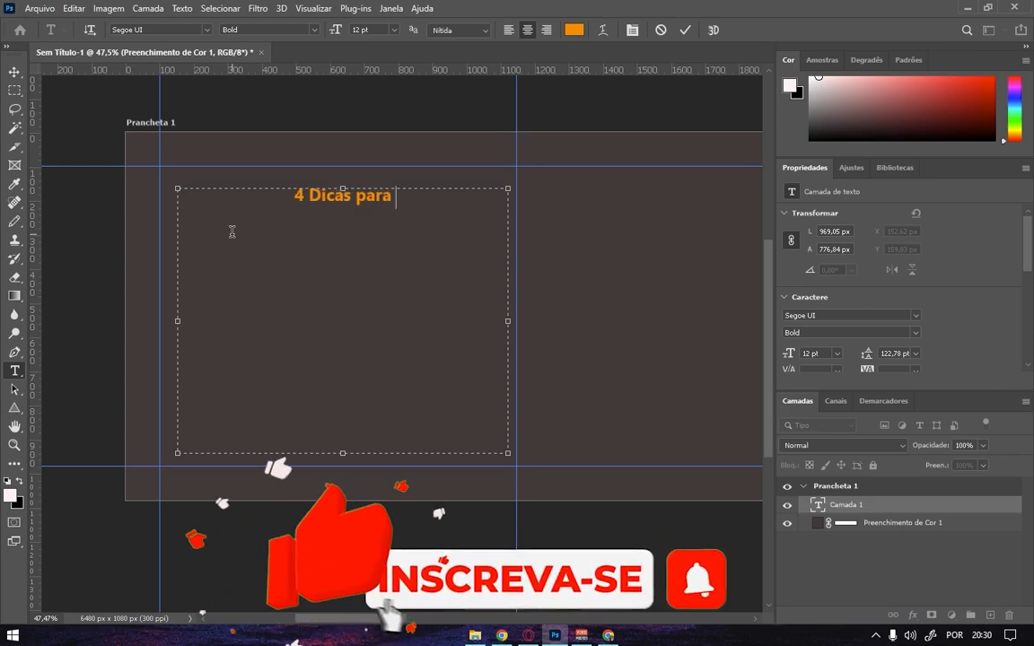
pyautogui.write('trazer ')
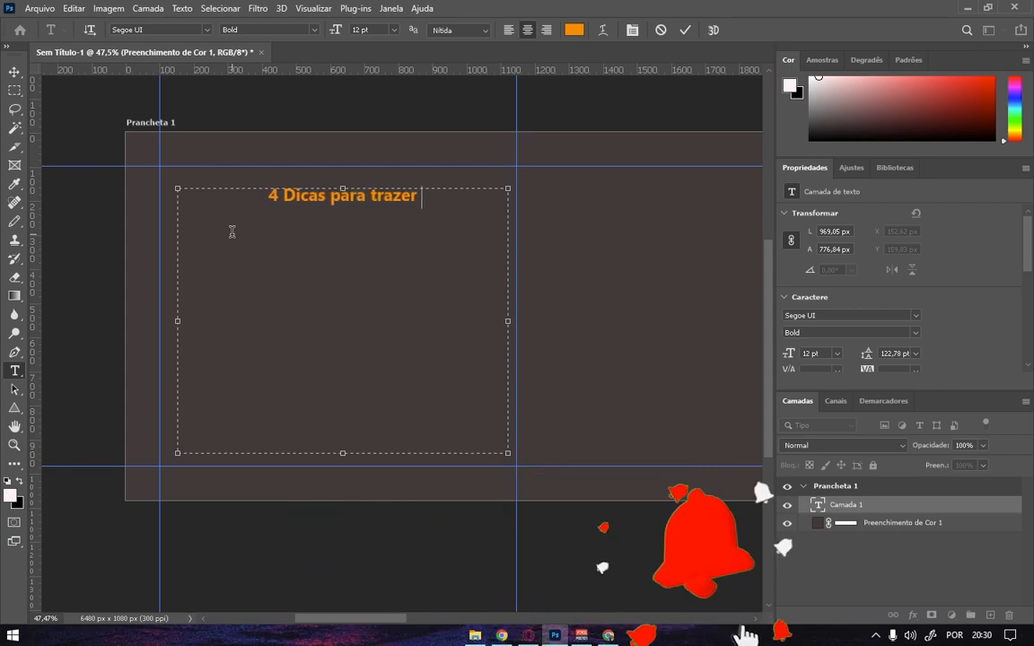
pyautogui.write('Clientes para')
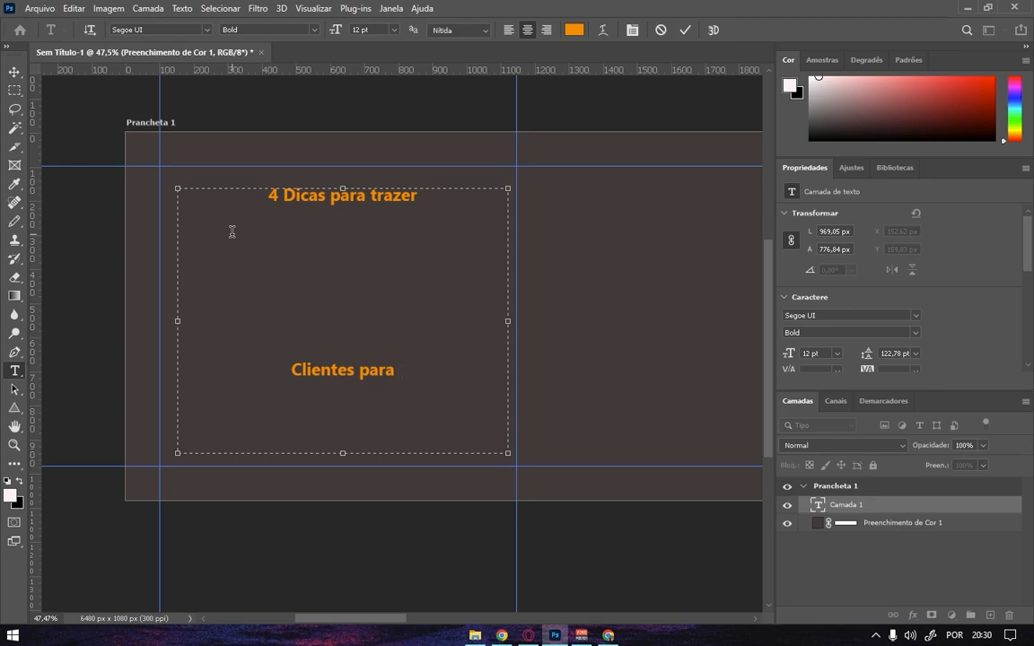
pyautogui.write(' sua')
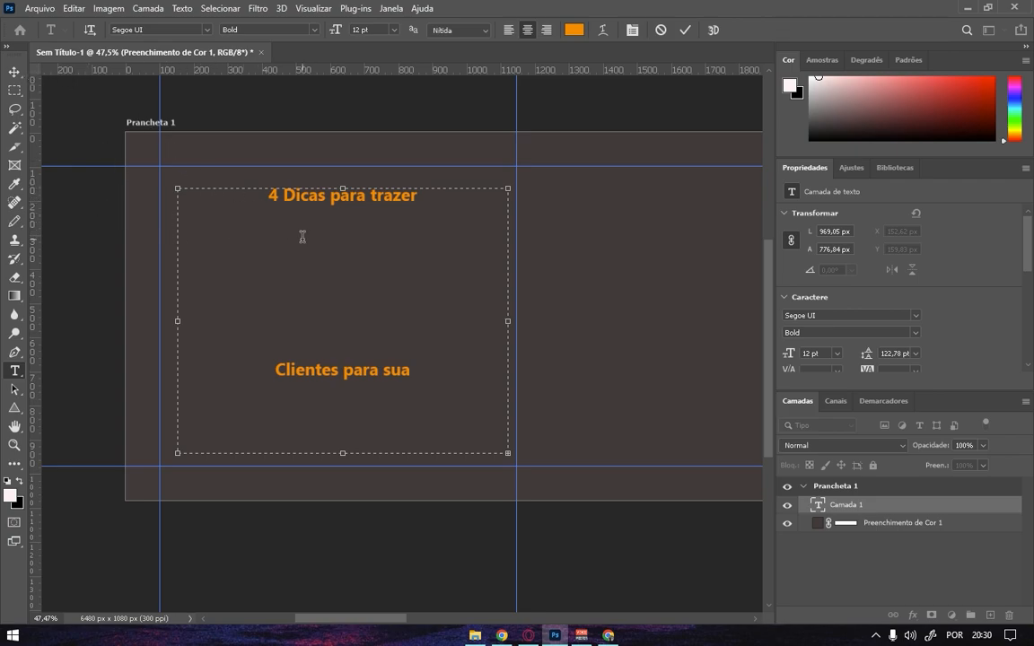
pyautogui.hotkey('ctrl', 'Return')
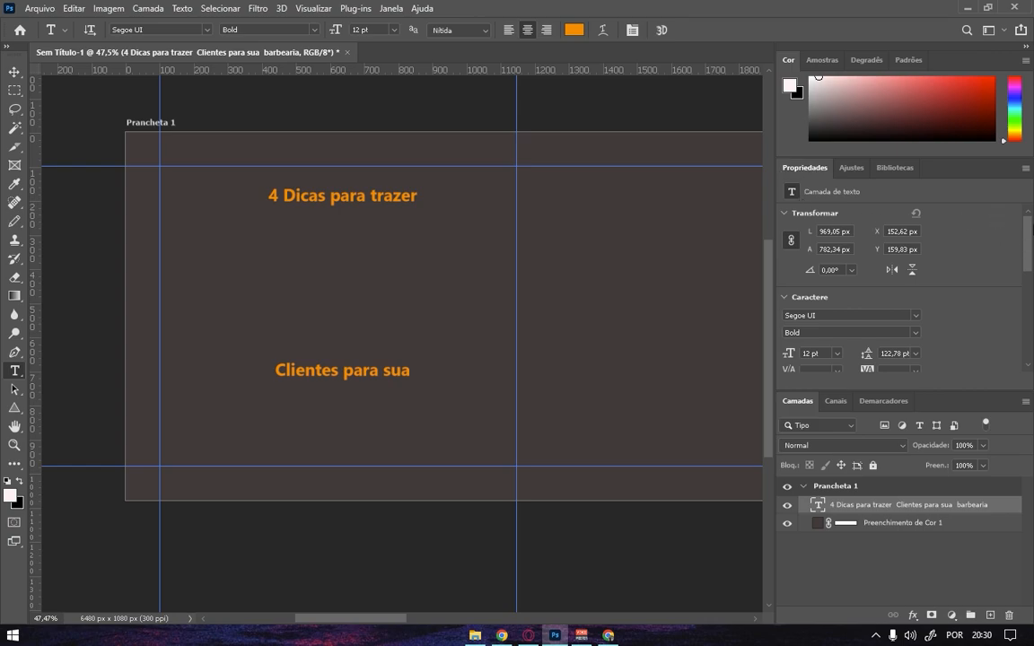
# Set the title text's leading to 12 pt.
pyautogui.moveTo(1027, 238); pyautogui.dragTo(1028, 248)
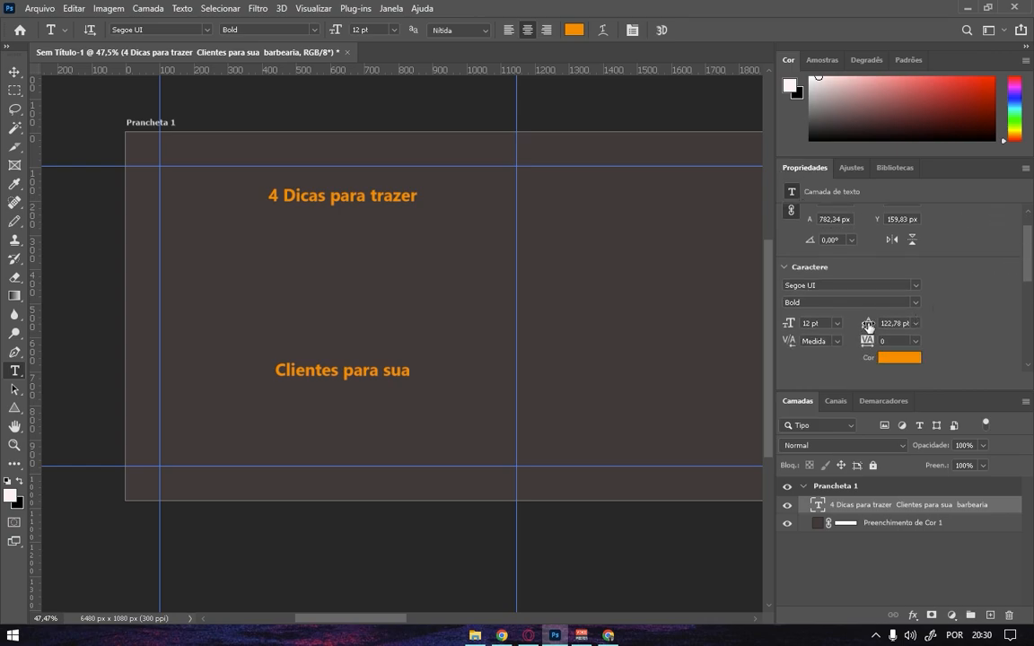
pyautogui.moveTo(893, 320); pyautogui.dragTo(929, 337)
pyautogui.click(914, 323)
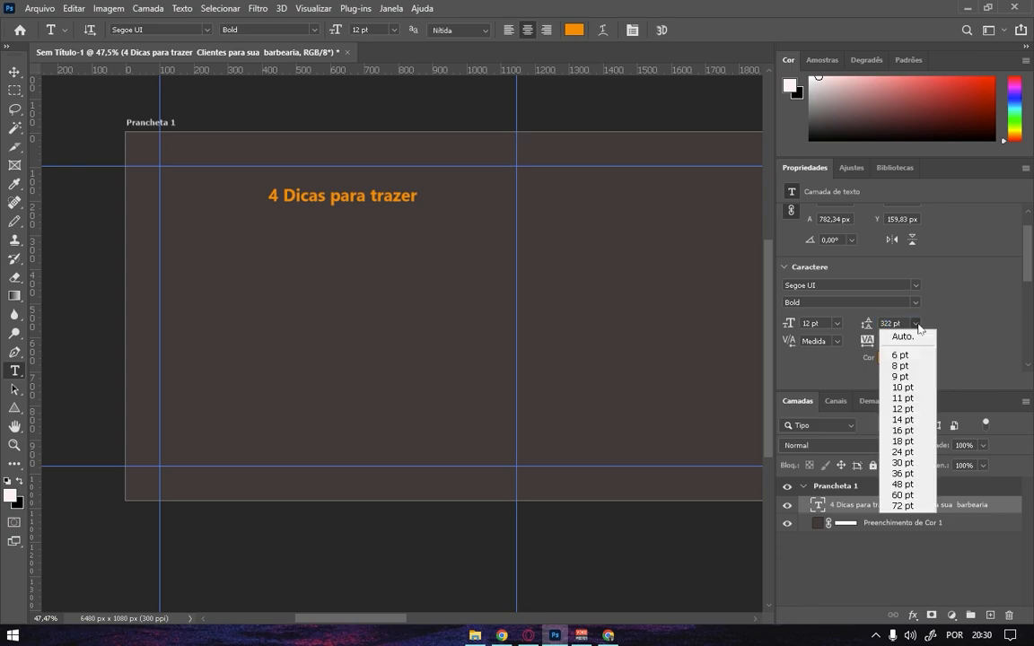
pyautogui.click(901, 408)
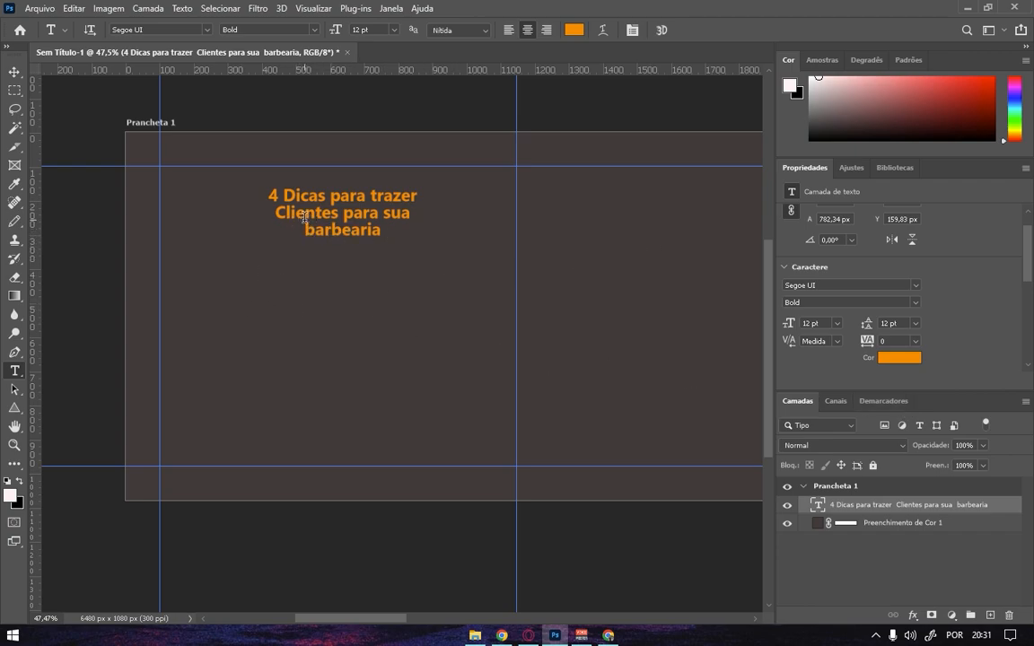
# Scale the title text to about 159% and place it against the first panel's upper margin guide.
pyautogui.click(12, 81)
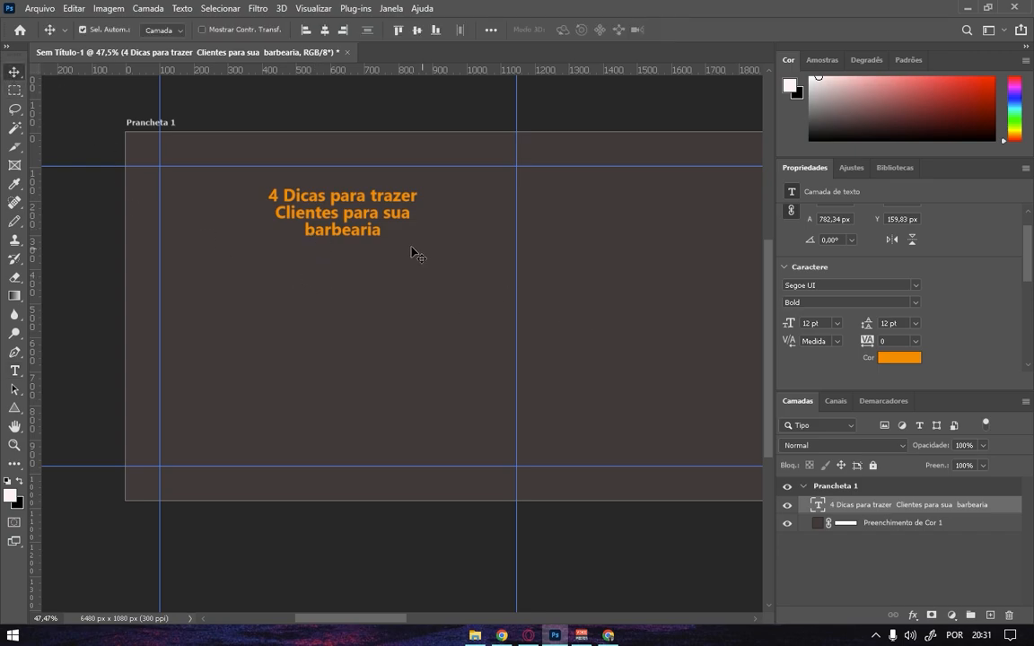
pyautogui.moveTo(331, 218); pyautogui.dragTo(316, 233)
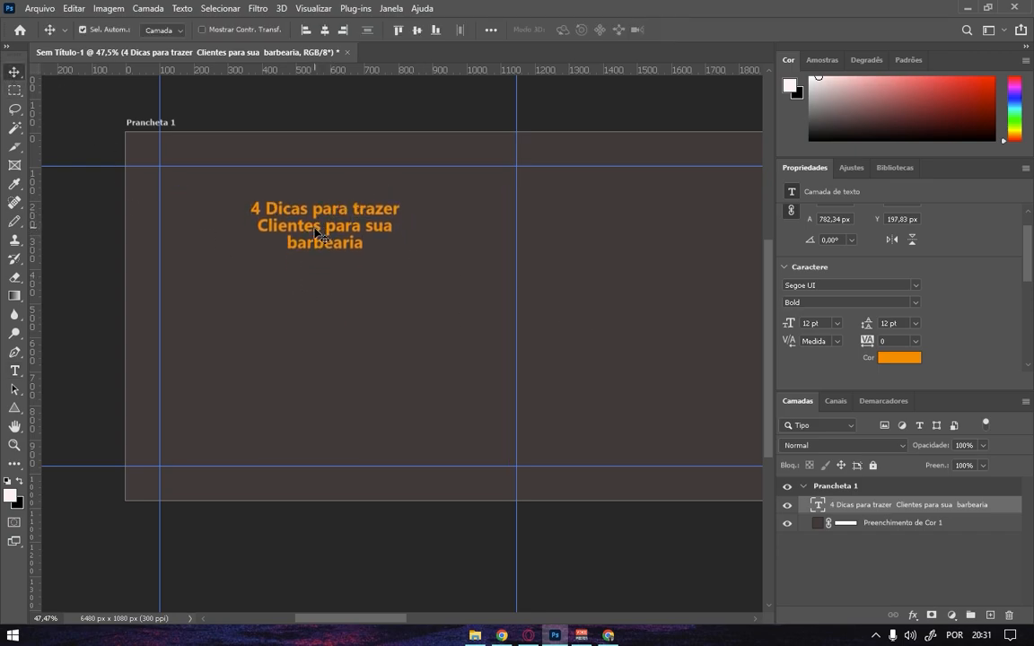
pyautogui.hotkey('ctrl', 't')
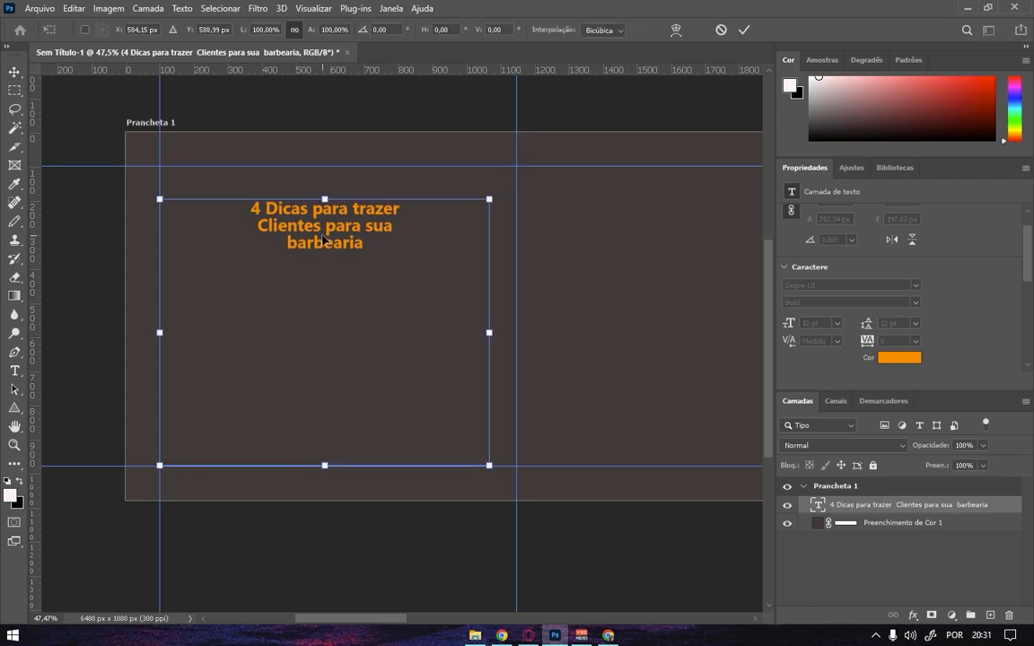
pyautogui.moveTo(493, 456); pyautogui.dragTo(695, 617)
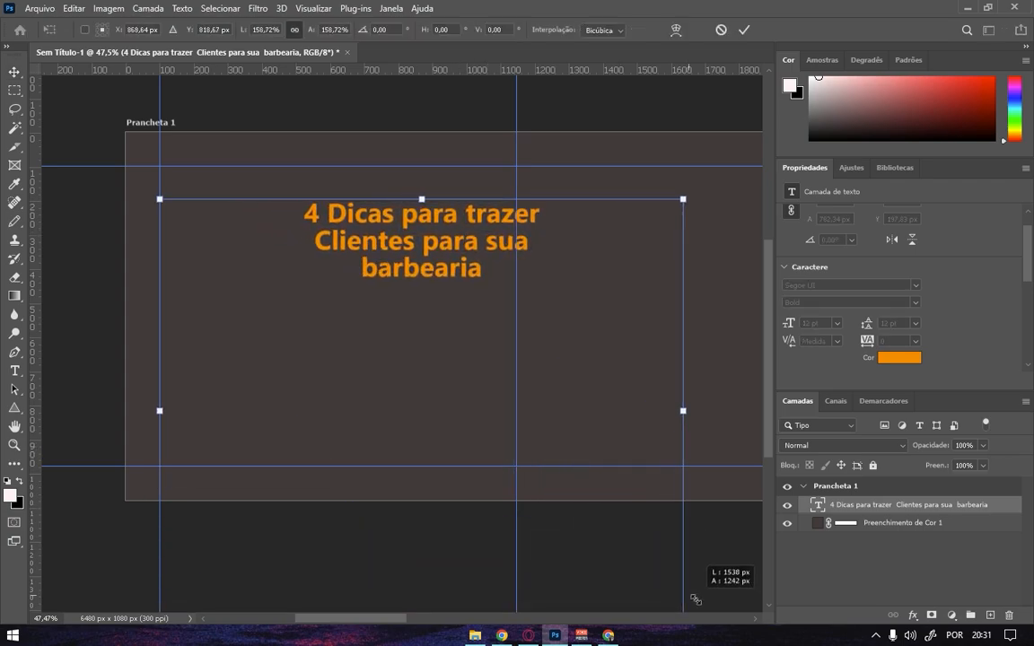
pyautogui.moveTo(408, 248); pyautogui.dragTo(294, 210)
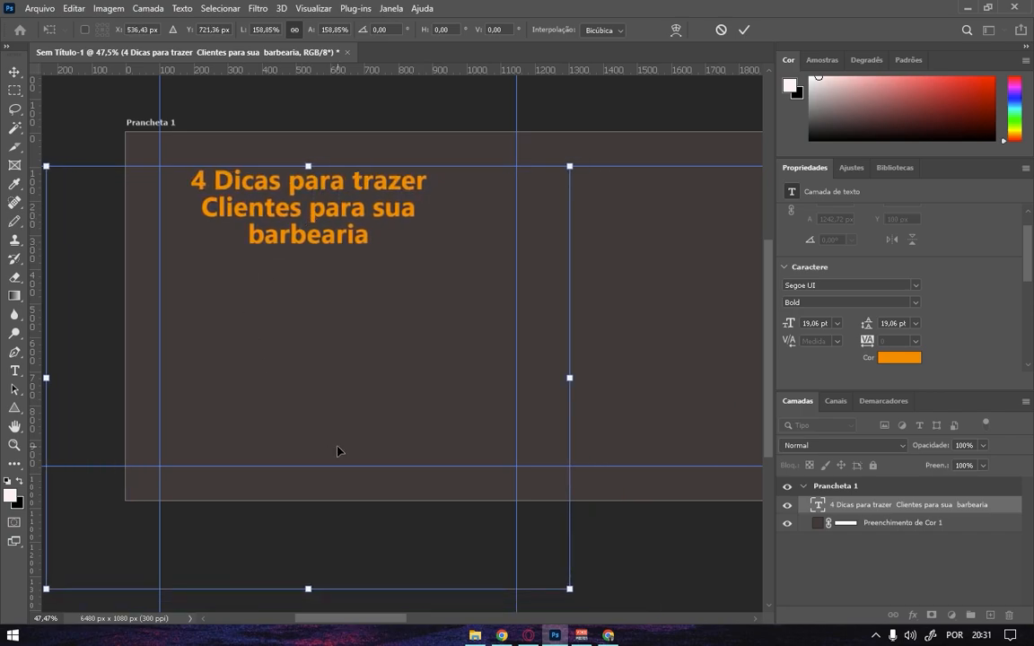
# Shrink the title layer to about 6.8 pt text with Free Transform.
pyautogui.moveTo(306, 589); pyautogui.dragTo(359, 399)
pyautogui.hotkey('alt', 'shift')
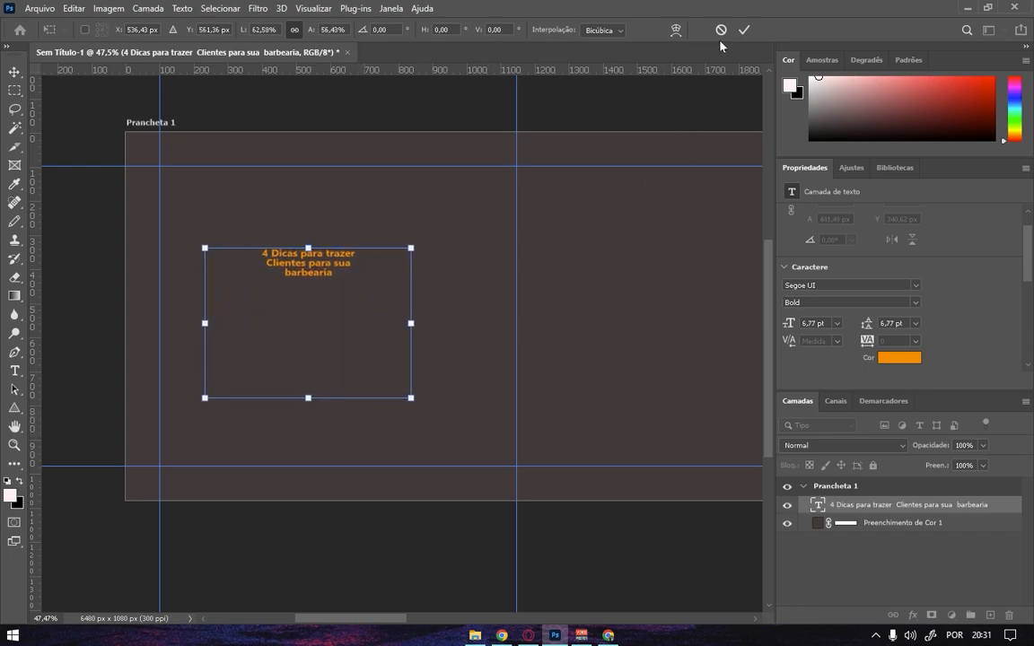
pyautogui.click(744, 30)
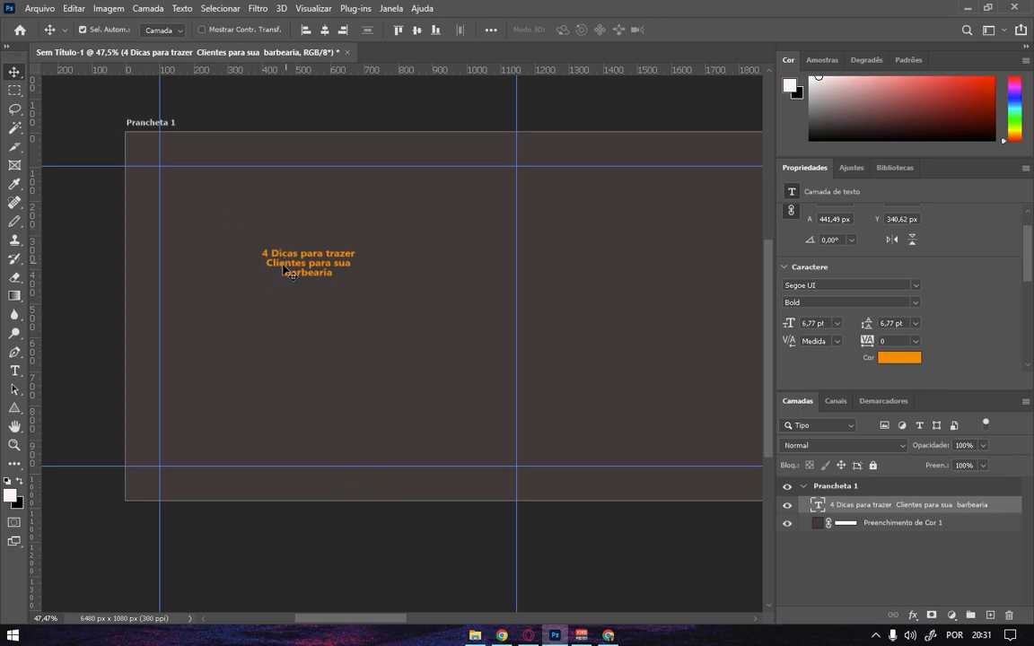
# Enlarge the title text to about 14.25 pt and position it in the upper part of the first panel.
pyautogui.hotkey('ctrl', 't')
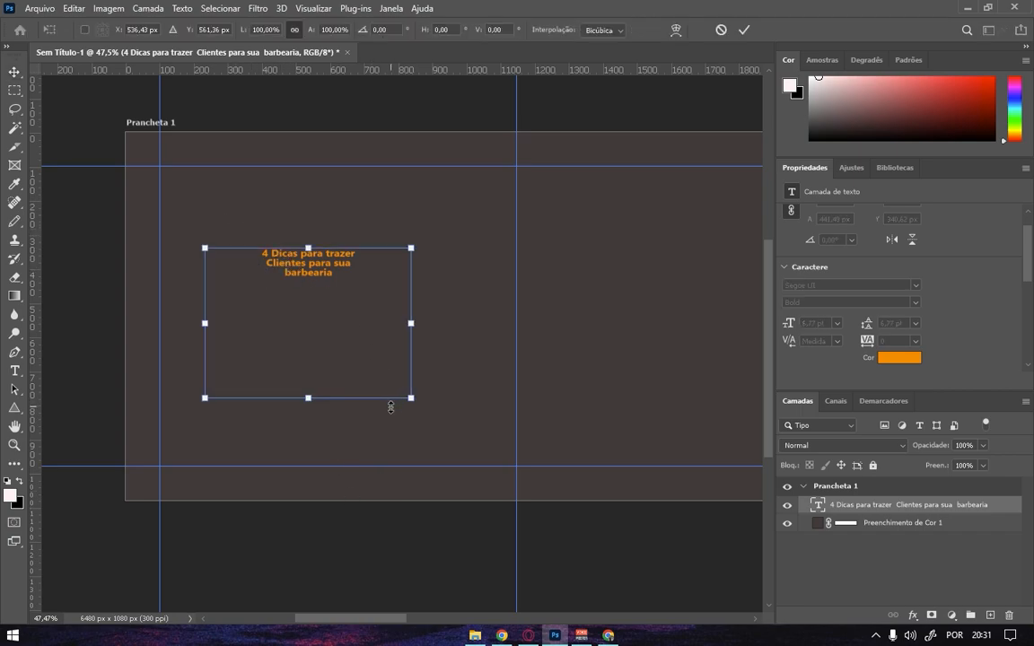
pyautogui.moveTo(411, 398); pyautogui.dragTo(687, 564)
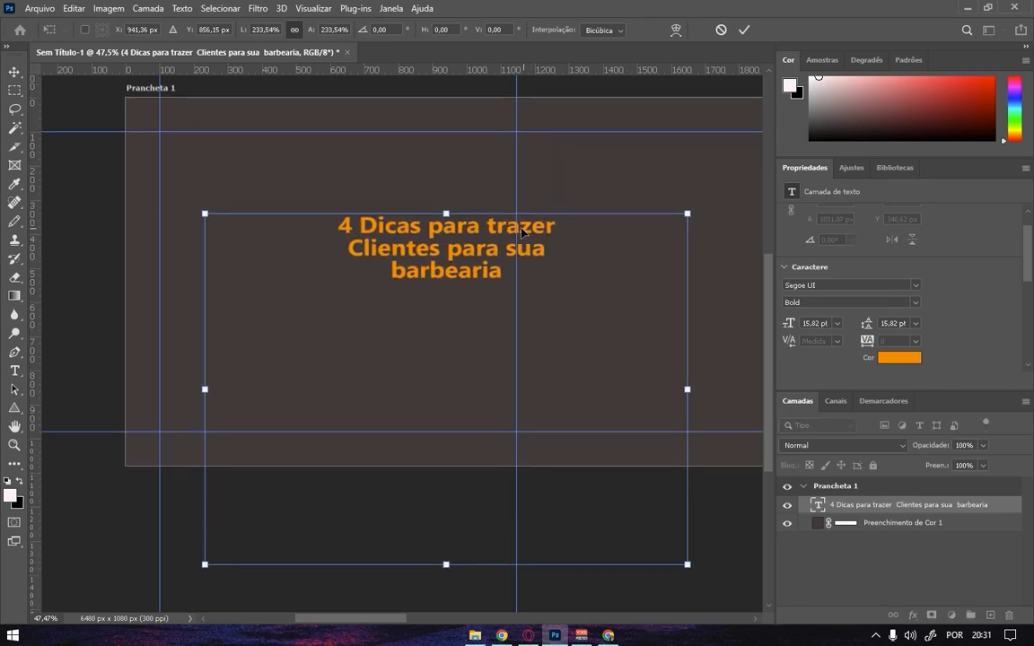
pyautogui.press('Escape')
# Crop the title's text box to about 190 px high and narrow both sides closer to the text.
pyautogui.moveTo(284, 465); pyautogui.dragTo(283, 226)
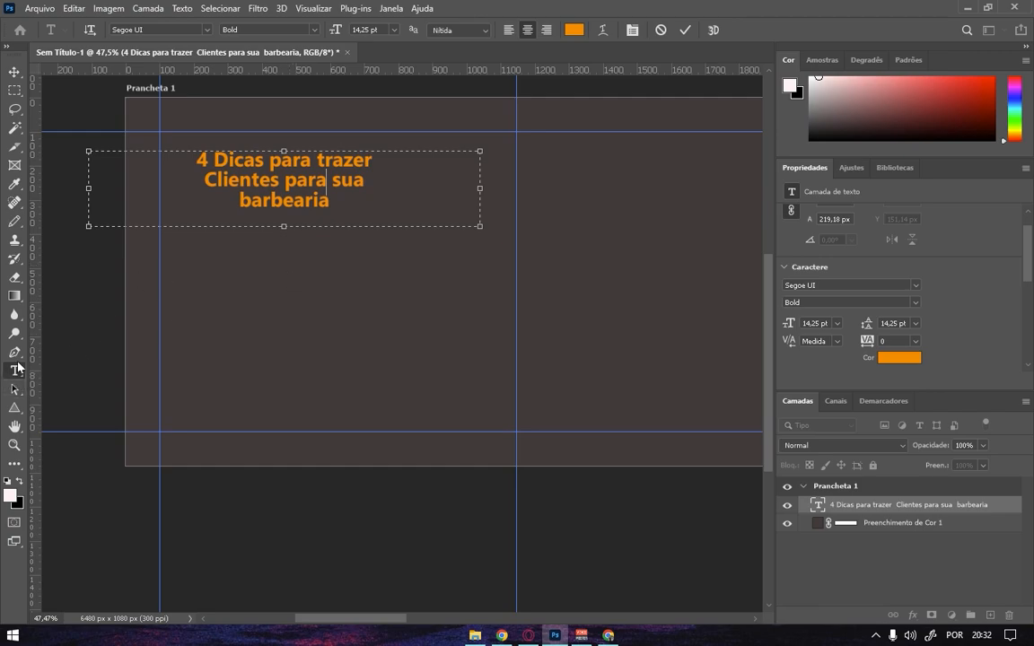
pyautogui.moveTo(282, 225); pyautogui.dragTo(283, 216)
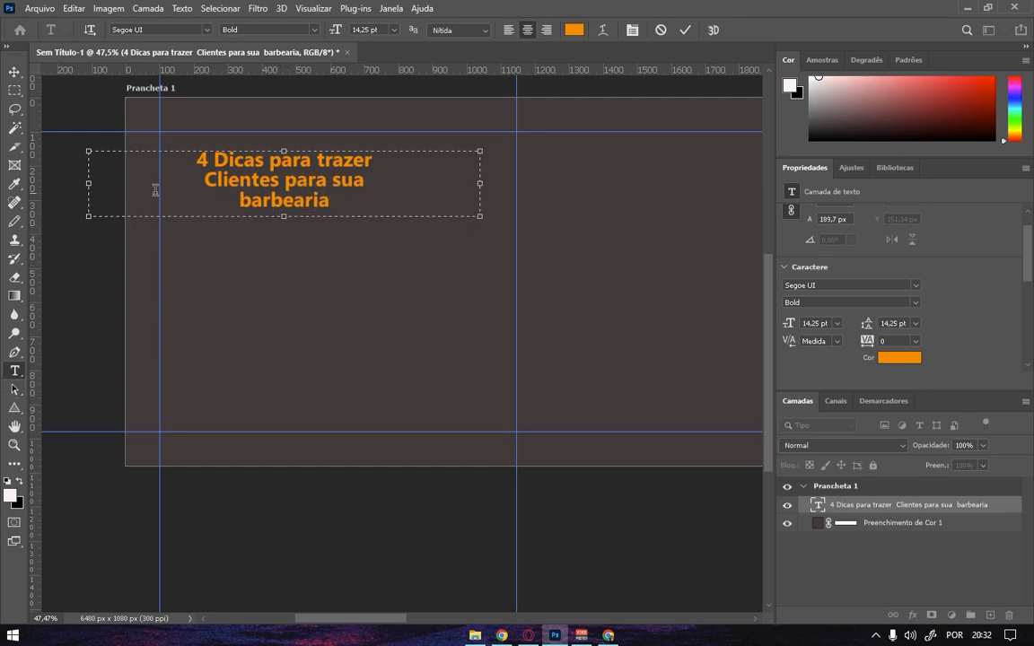
pyautogui.moveTo(89, 184); pyautogui.dragTo(195, 178)
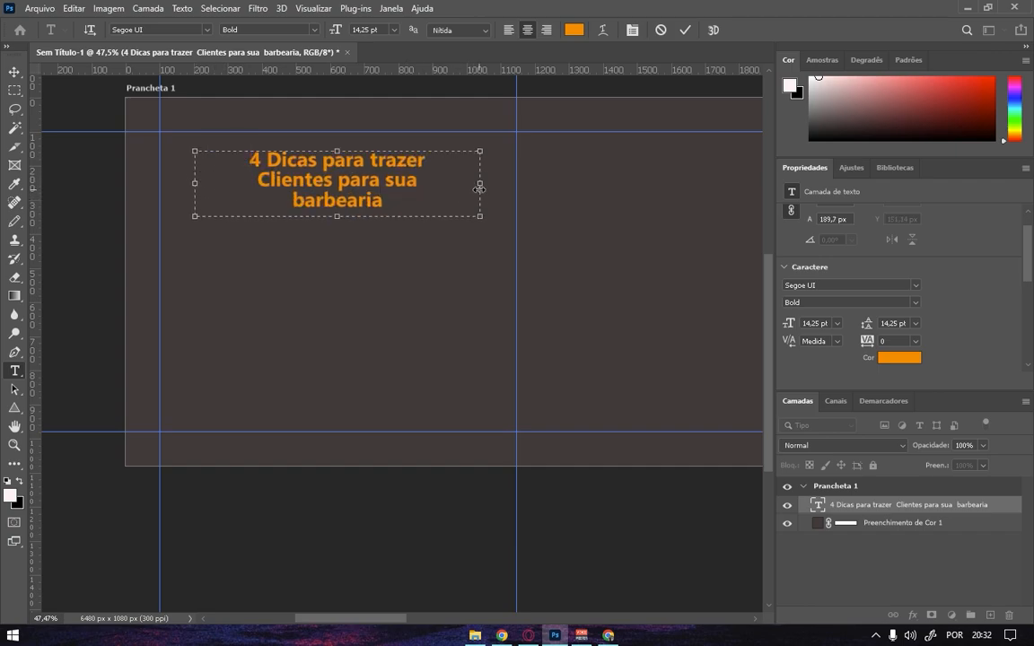
pyautogui.moveTo(480, 183); pyautogui.dragTo(461, 181)
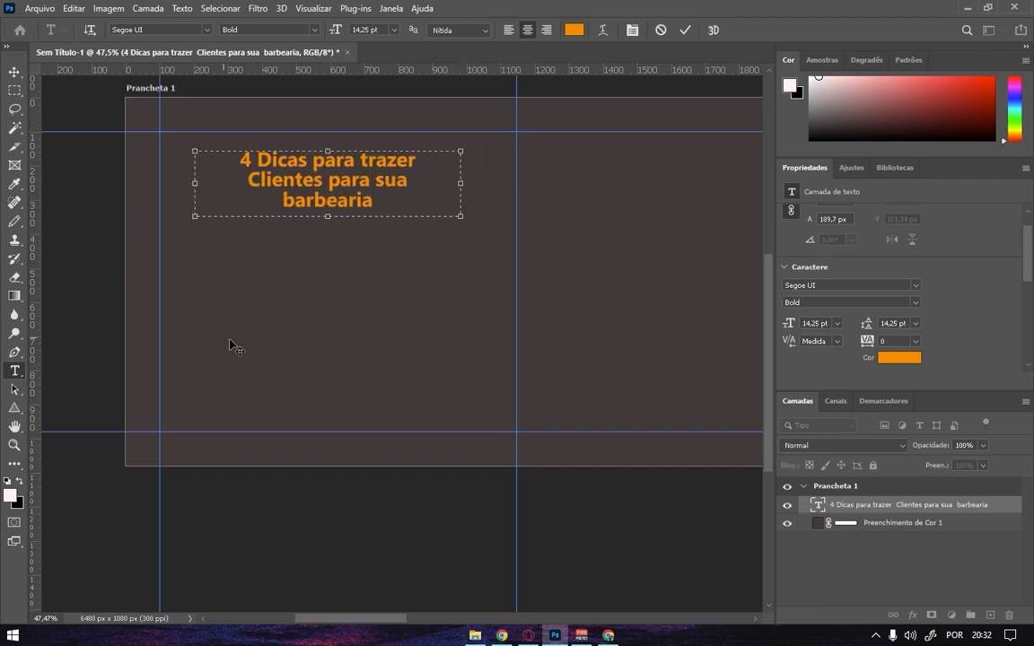
pyautogui.click(685, 31)
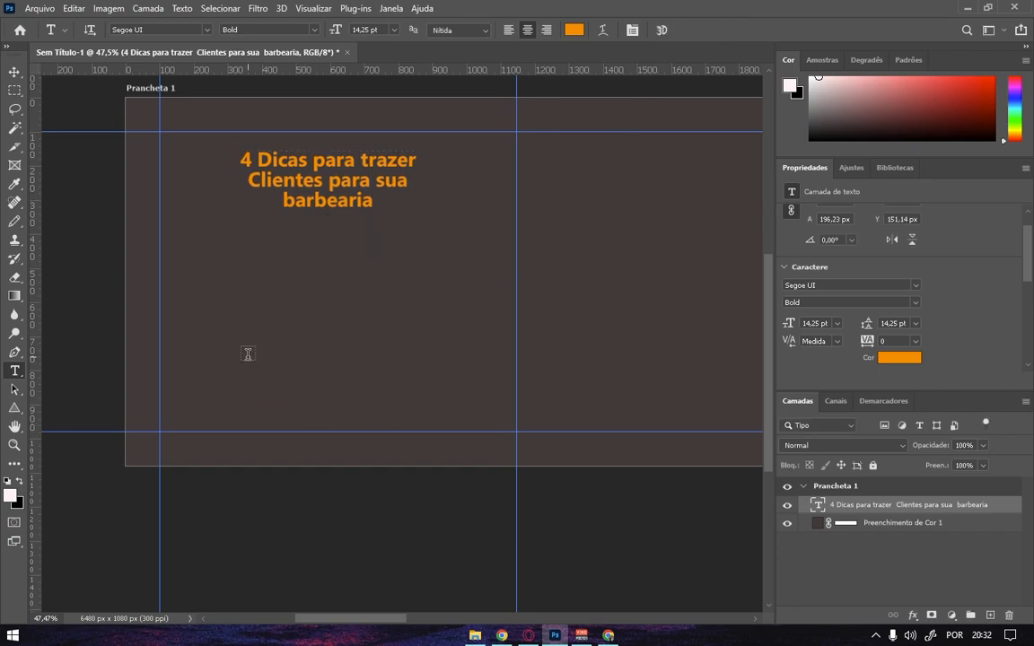
# Stretch the title to about 122% width and 295% height and position it within the first panel's guides.
pyautogui.click(16, 72)
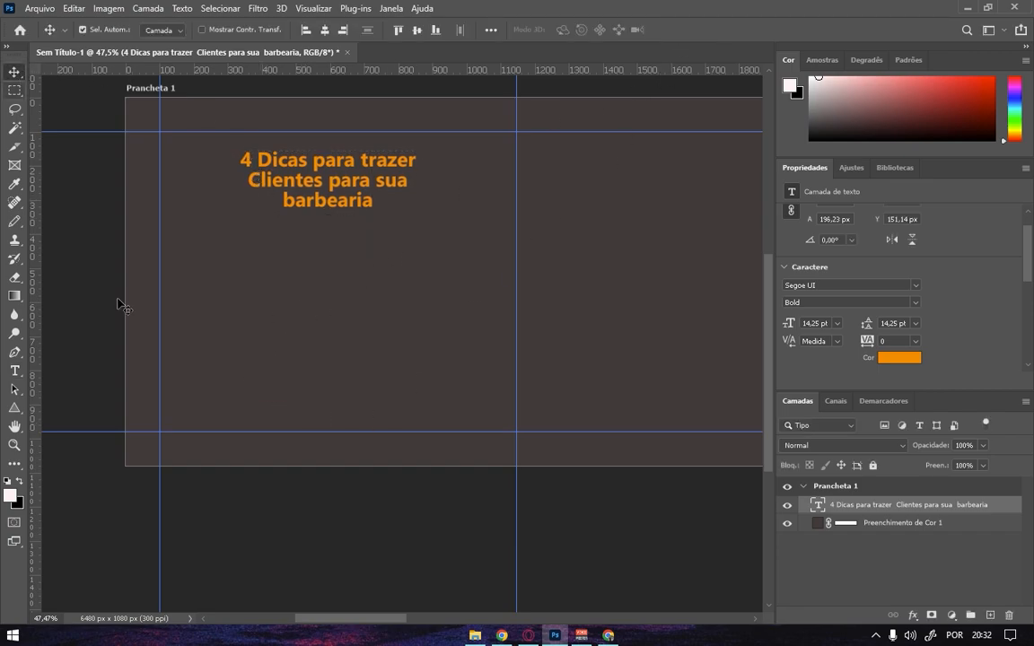
pyautogui.hotkey('ctrl', 't')
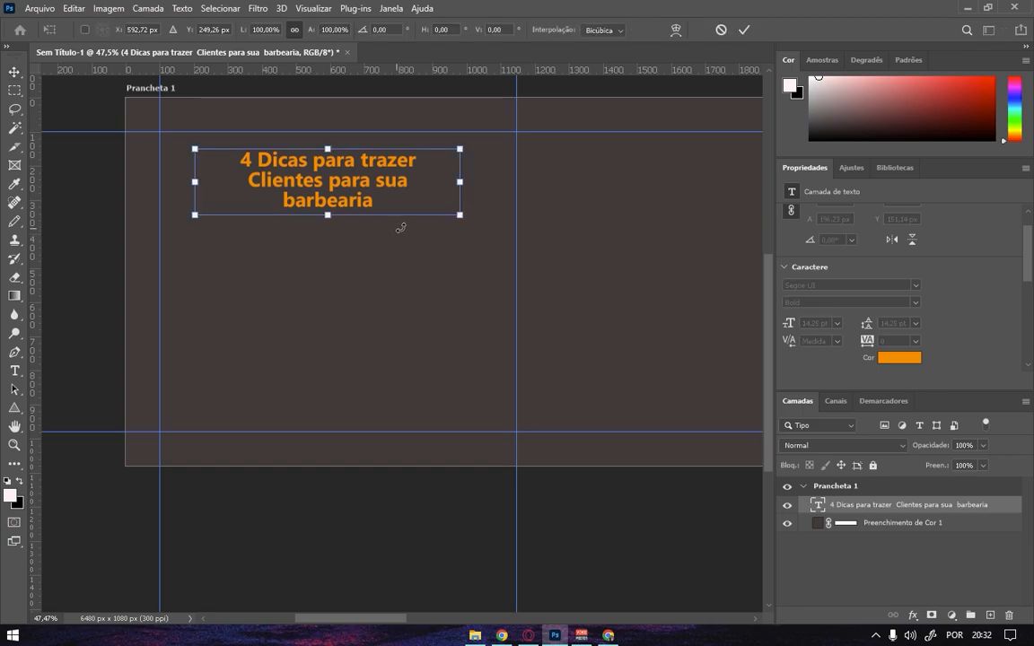
pyautogui.moveTo(459, 215); pyautogui.dragTo(520, 236)
pyautogui.moveTo(357, 230); pyautogui.dragTo(350, 345)
pyautogui.moveTo(359, 185); pyautogui.dragTo(334, 207)
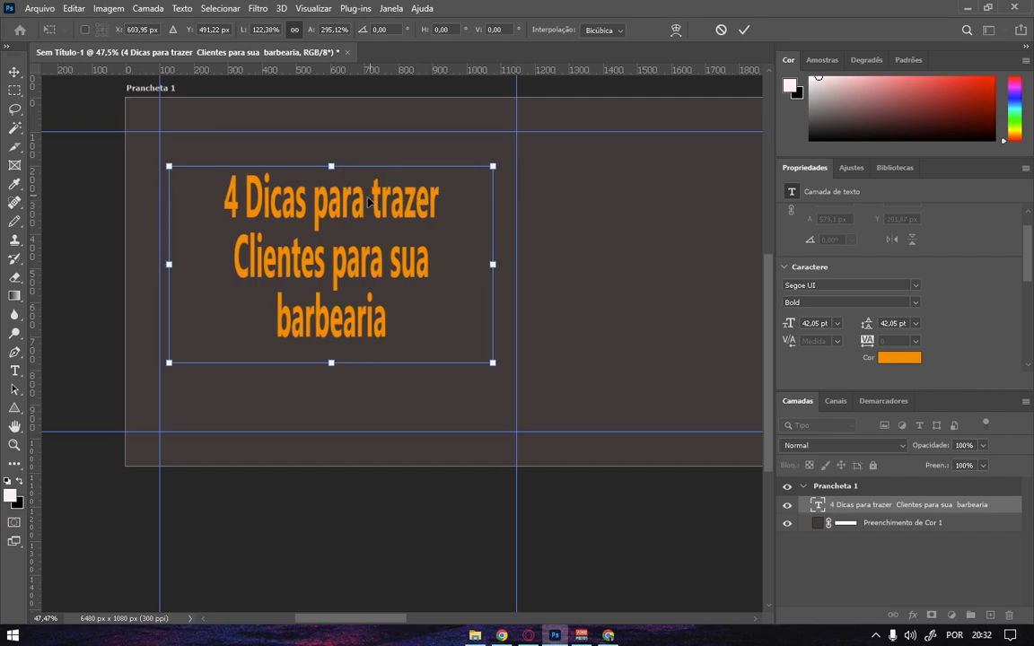
pyautogui.moveTo(314, 190); pyautogui.dragTo(346, 202)
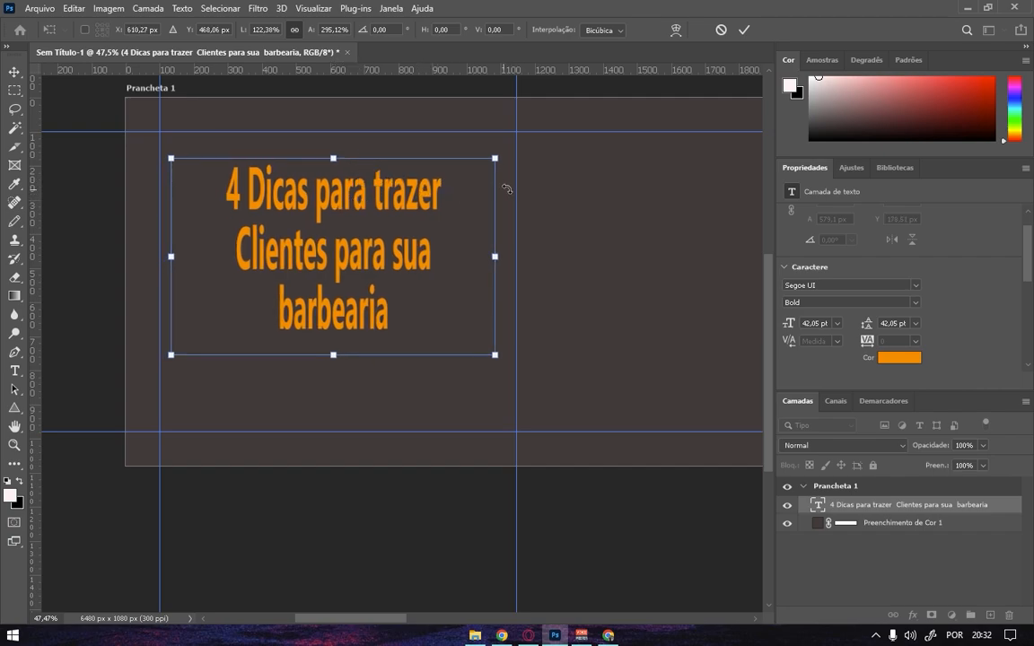
pyautogui.click(742, 31)
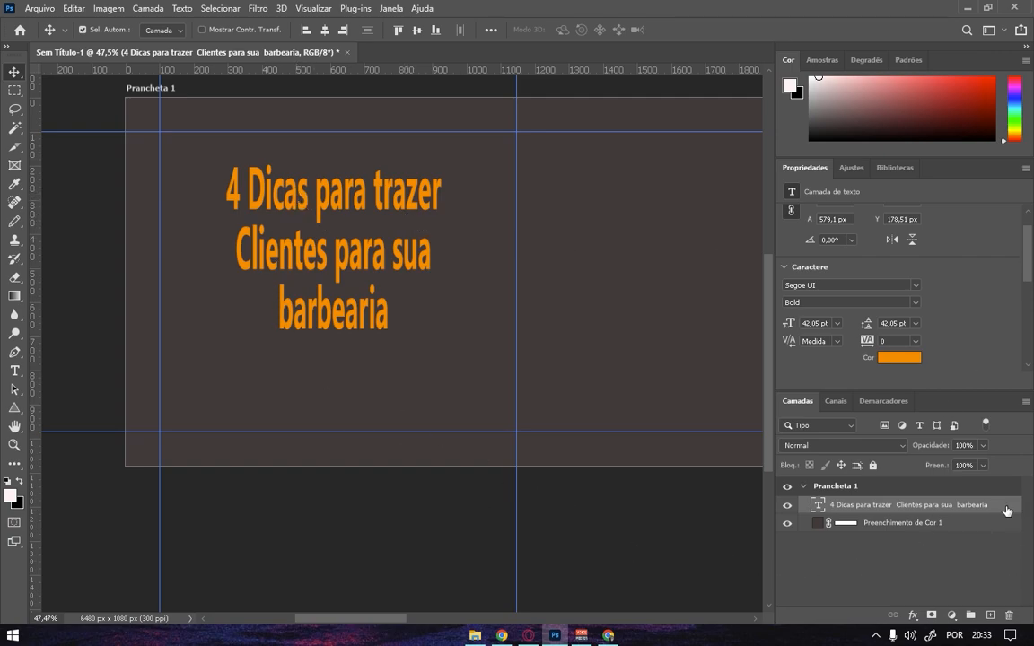
# Add a Drop Shadow layer style to the title with 50% opacity and 5% noise.
pyautogui.doubleClick(885, 511)
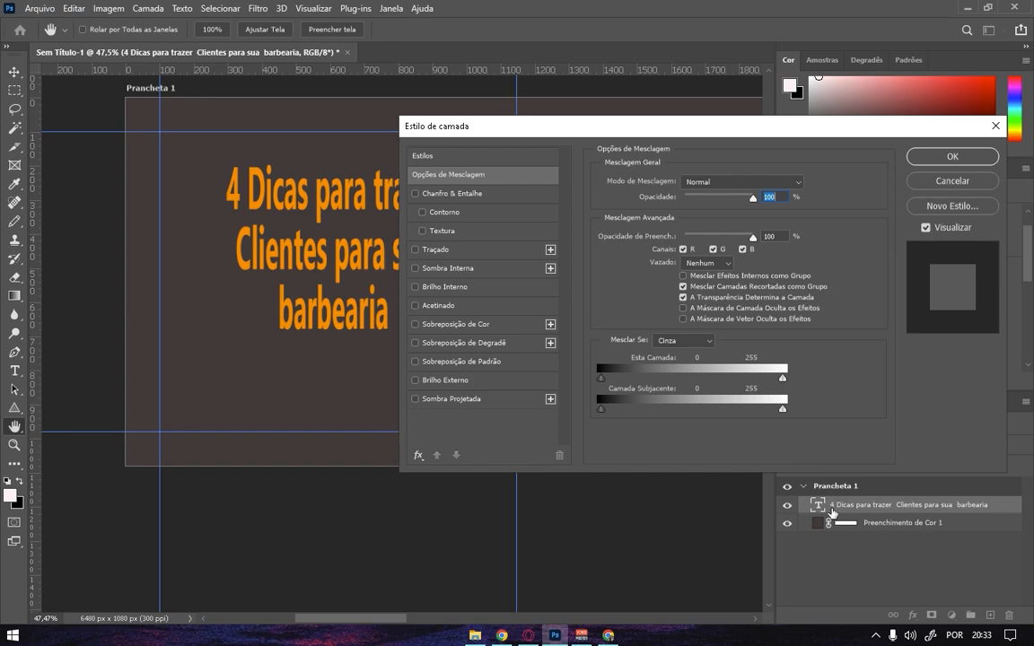
pyautogui.click(415, 400)
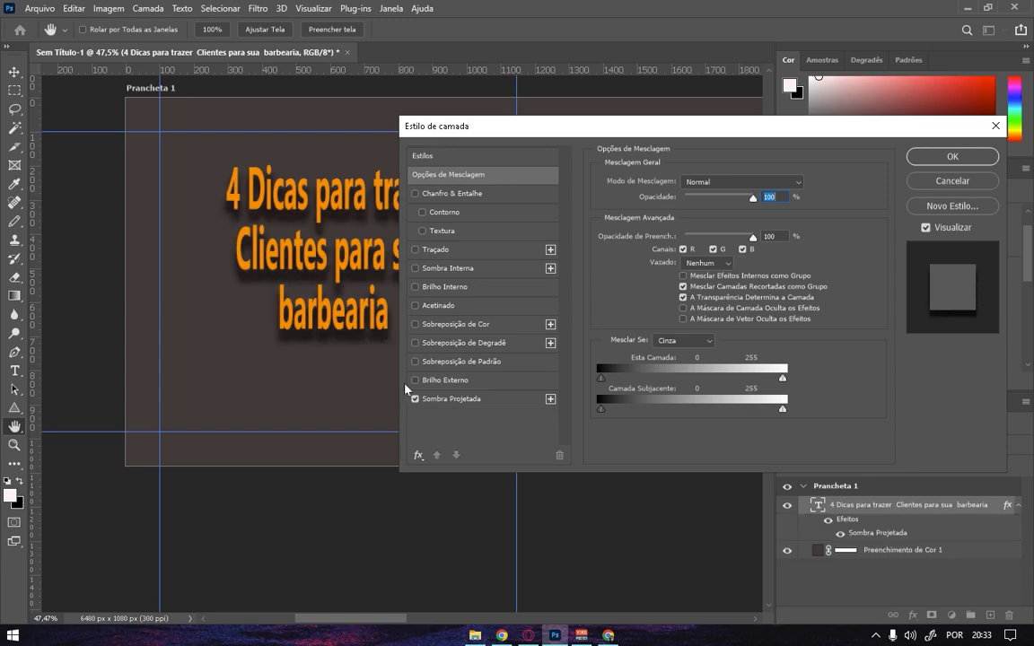
pyautogui.click(518, 401)
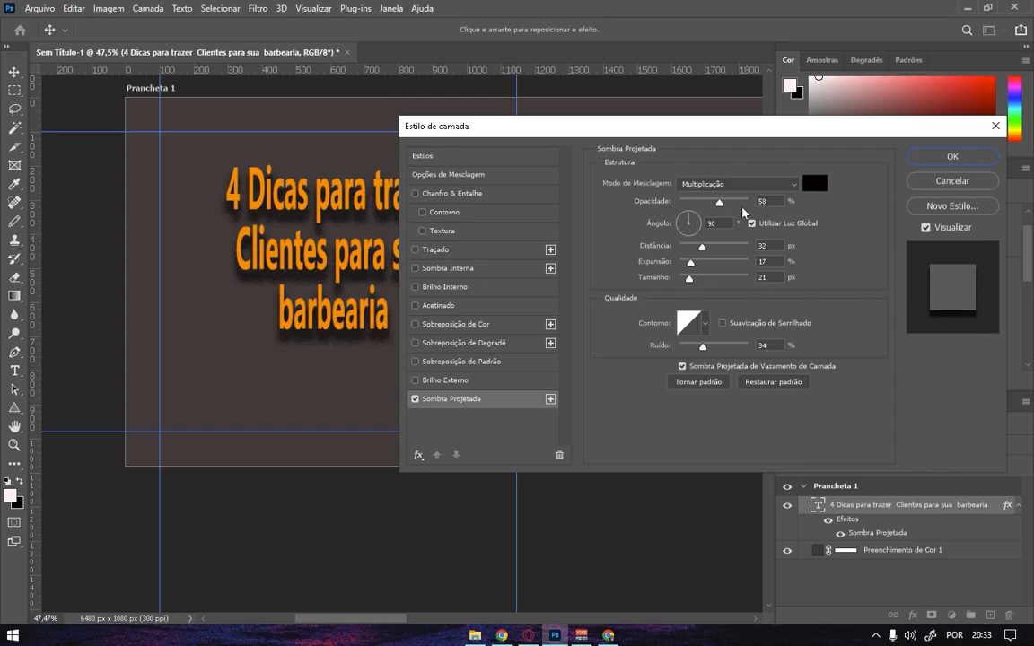
pyautogui.moveTo(718, 202)
pyautogui.mouseDown()
pyautogui.moveTo(743, 203)
pyautogui.moveTo(715, 203)
pyautogui.mouseUp()
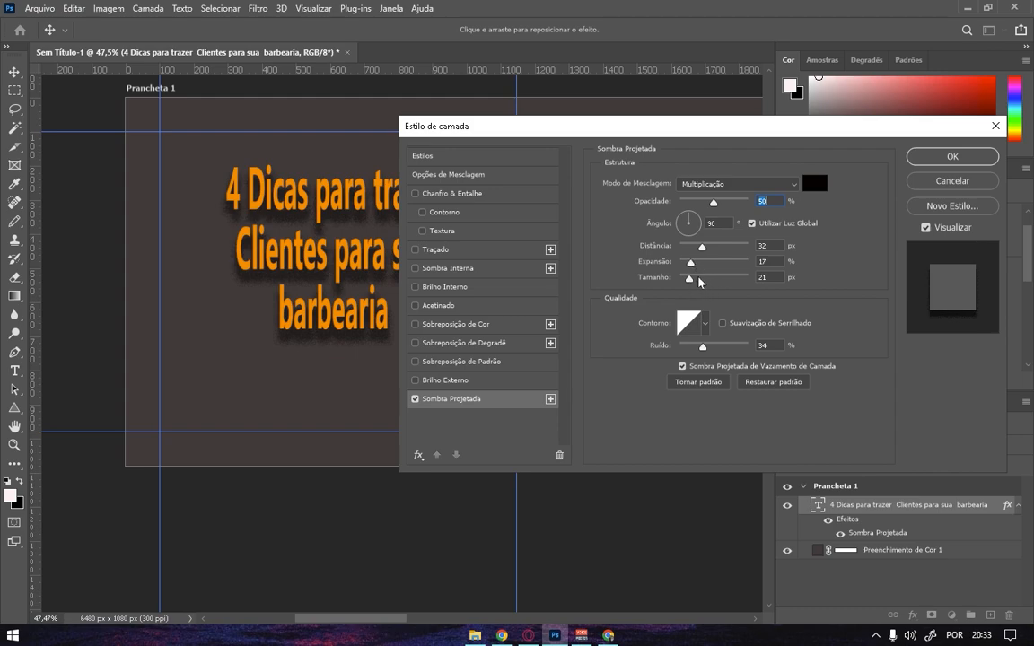
pyautogui.moveTo(706, 354); pyautogui.dragTo(683, 339)
pyautogui.moveTo(684, 339); pyautogui.dragTo(683, 340)
# Enable Bevel & Emboss on the title, try the Chanfro Externo style and settle on Chanfro Interno.
pyautogui.click(415, 194)
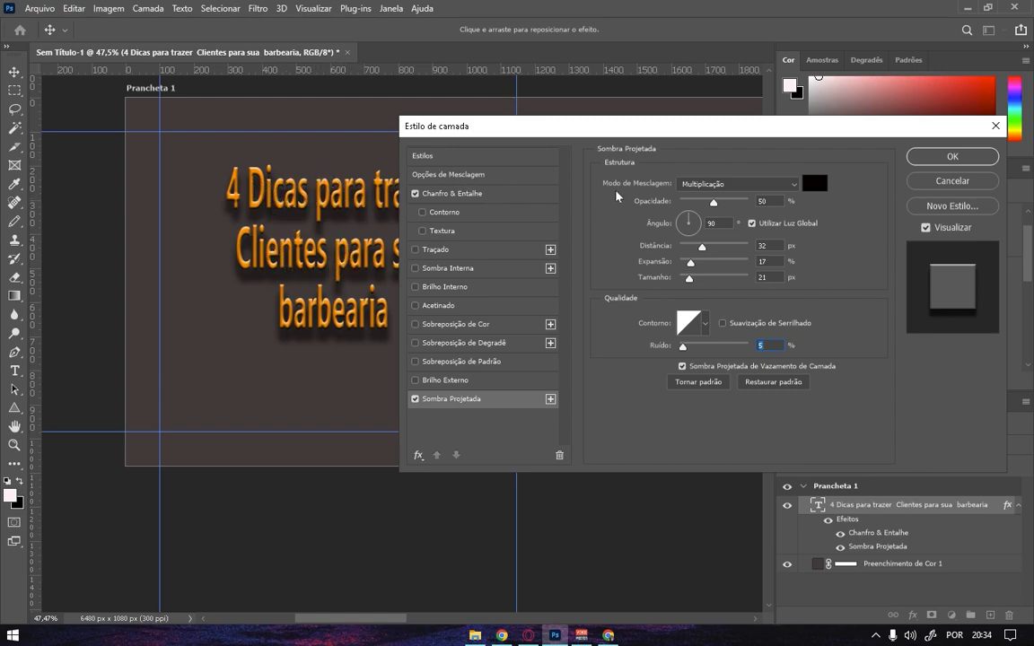
pyautogui.click(526, 198)
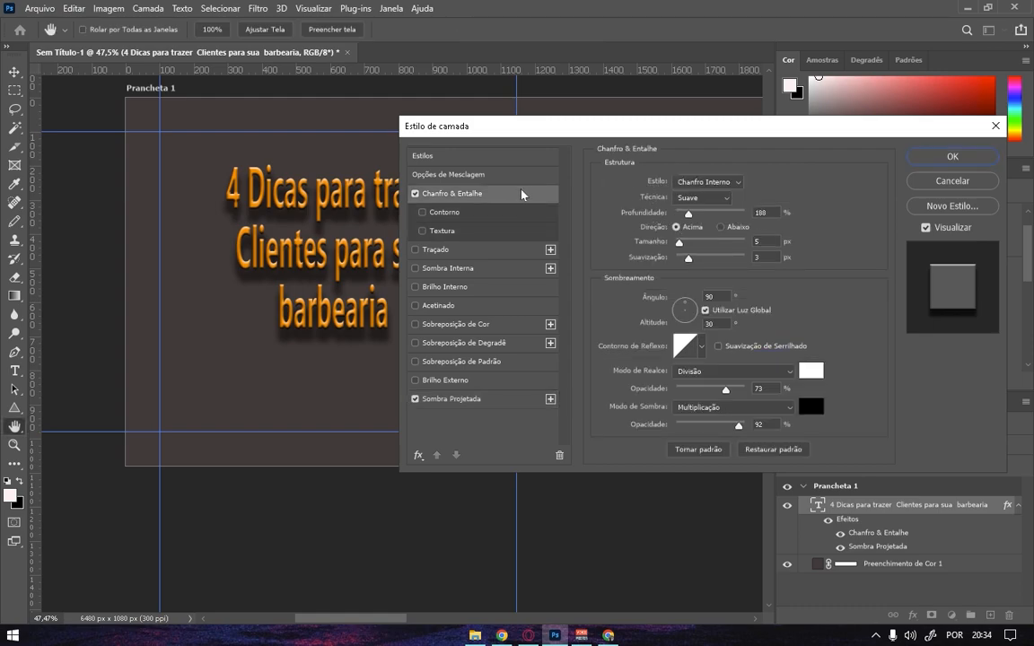
pyautogui.click(732, 183)
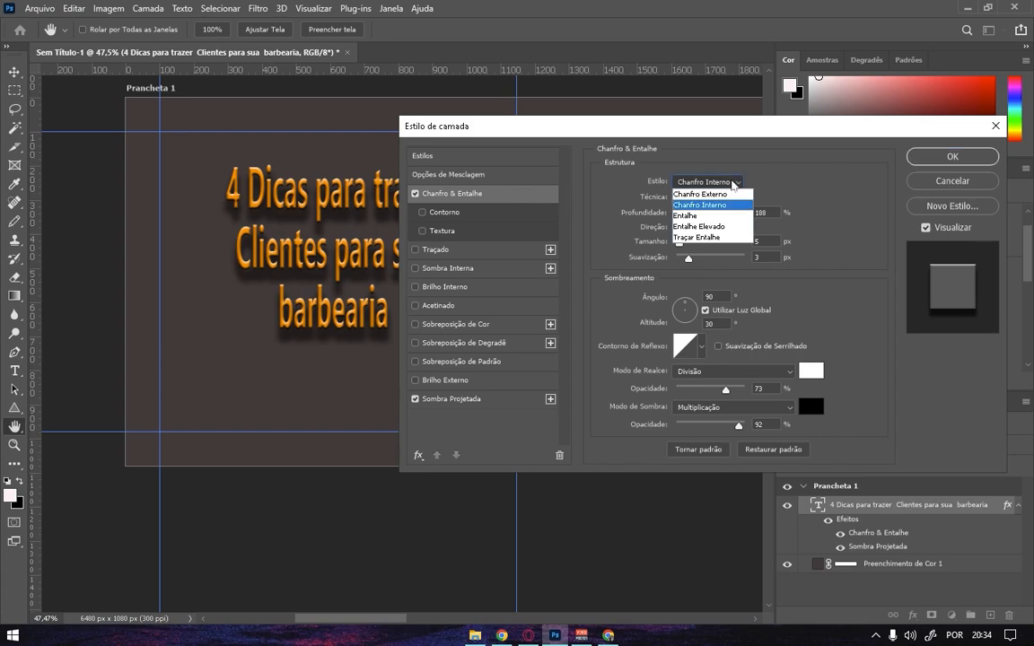
pyautogui.click(717, 194)
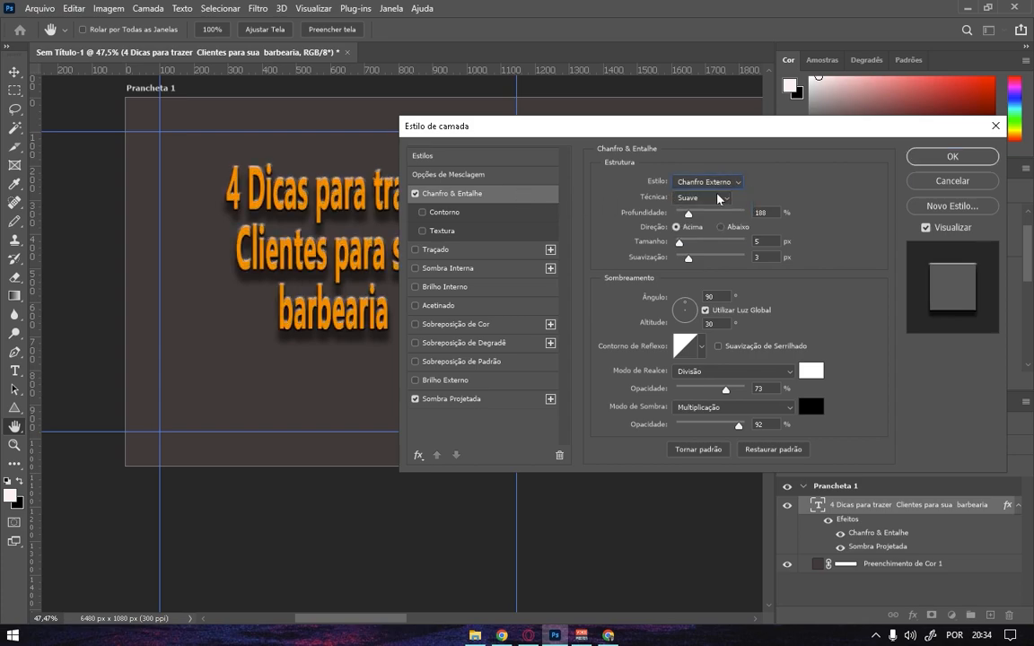
pyautogui.click(717, 183)
pyautogui.click(719, 207)
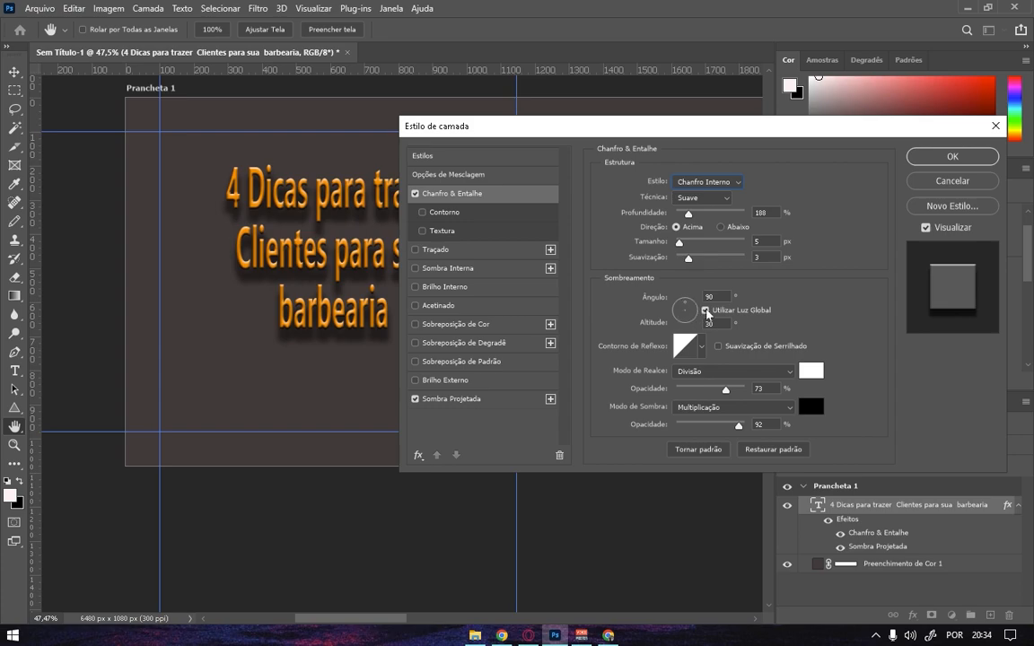
# Set the bevel's light to an 80° angle and 16° altitude, and its shadow opacity to 78%.
pyautogui.moveTo(684, 321); pyautogui.dragTo(679, 312)
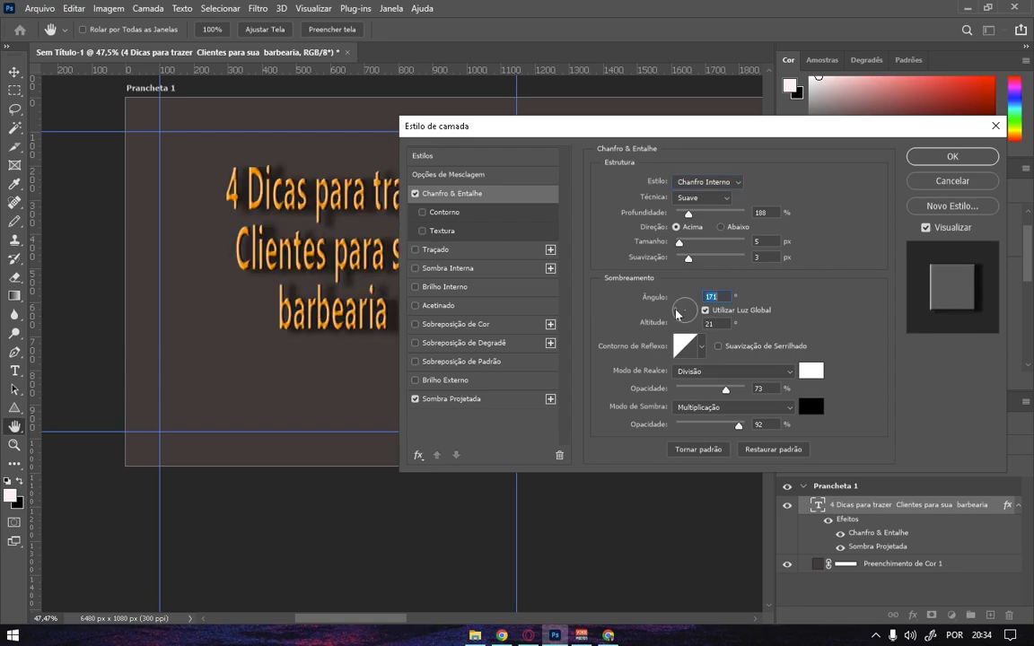
pyautogui.moveTo(679, 312); pyautogui.dragTo(687, 301)
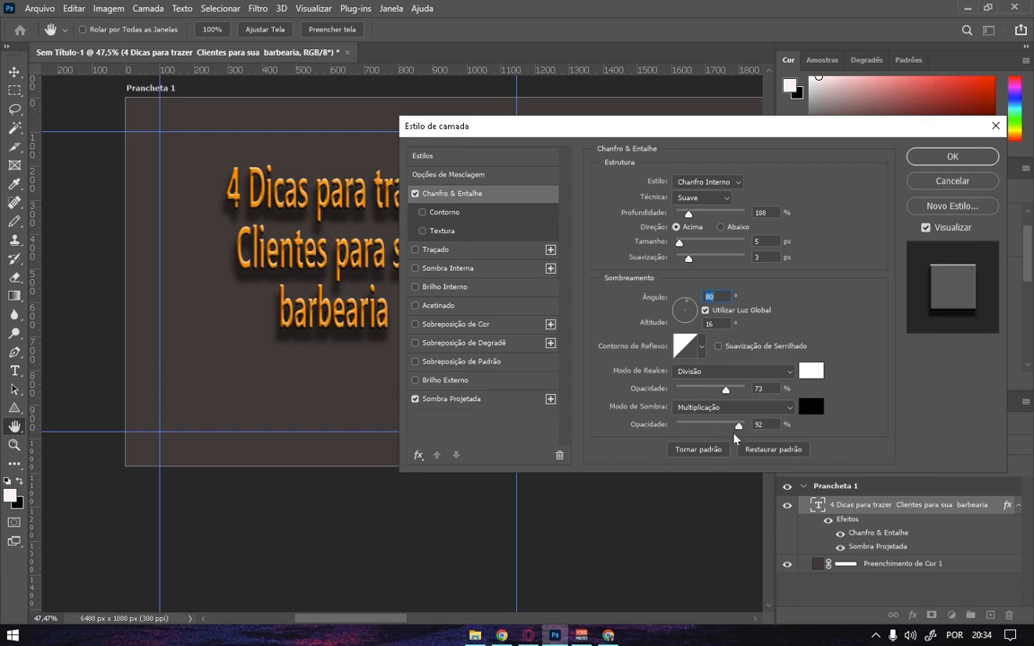
pyautogui.moveTo(738, 425); pyautogui.dragTo(725, 424)
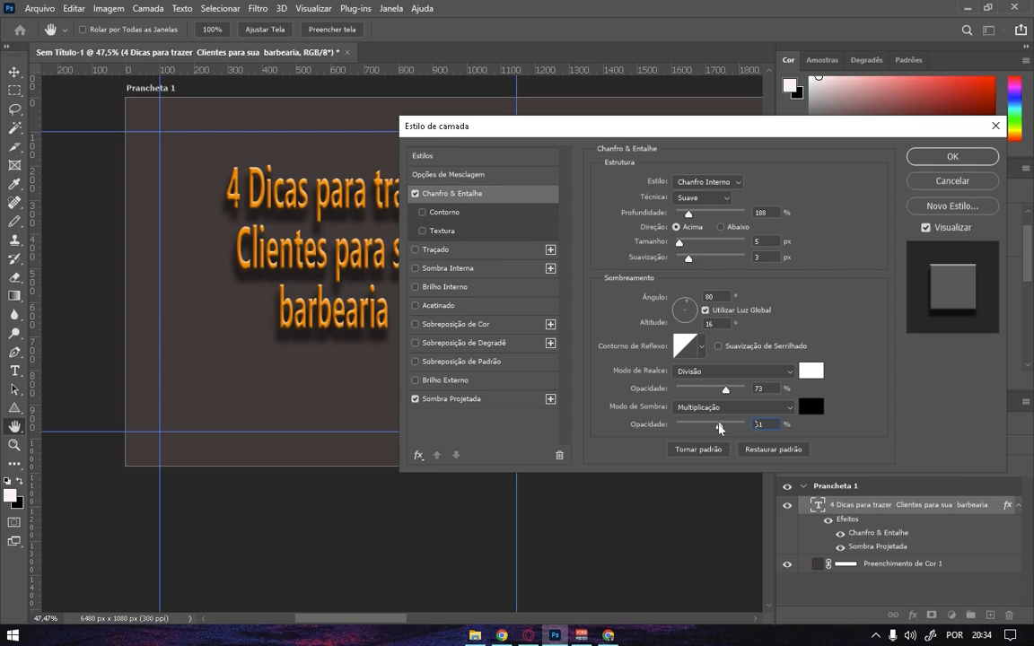
pyautogui.moveTo(727, 427)
pyautogui.mouseDown()
pyautogui.moveTo(719, 433)
pyautogui.moveTo(731, 429)
pyautogui.mouseUp()
# Add a Gradient Overlay to the title, remove the gradient's white stop and move its orange stop to 17%.
pyautogui.click(416, 344)
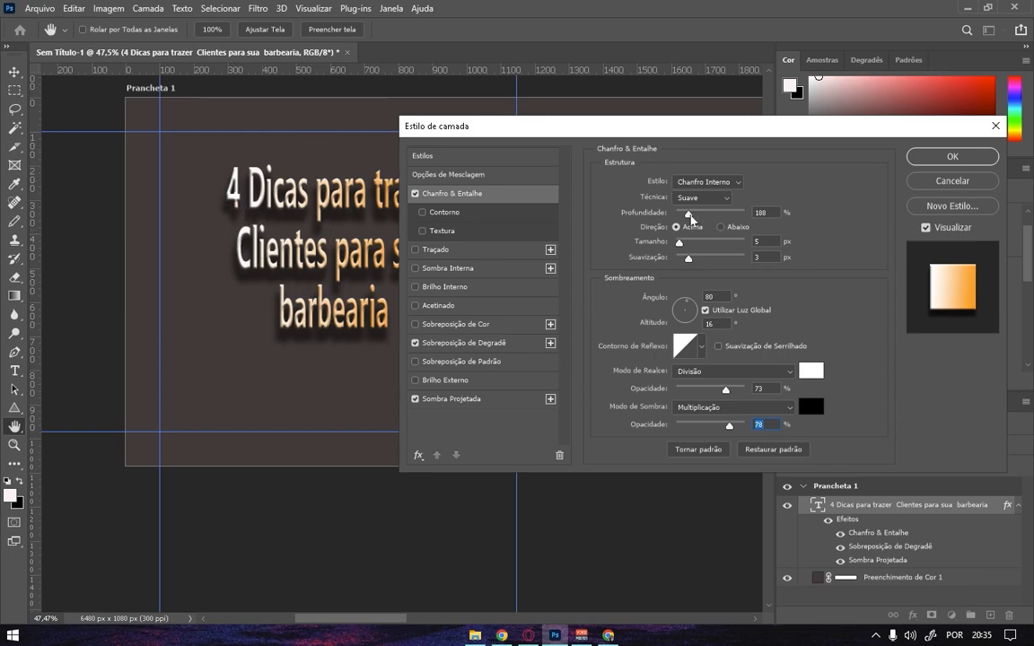
pyautogui.click(516, 346)
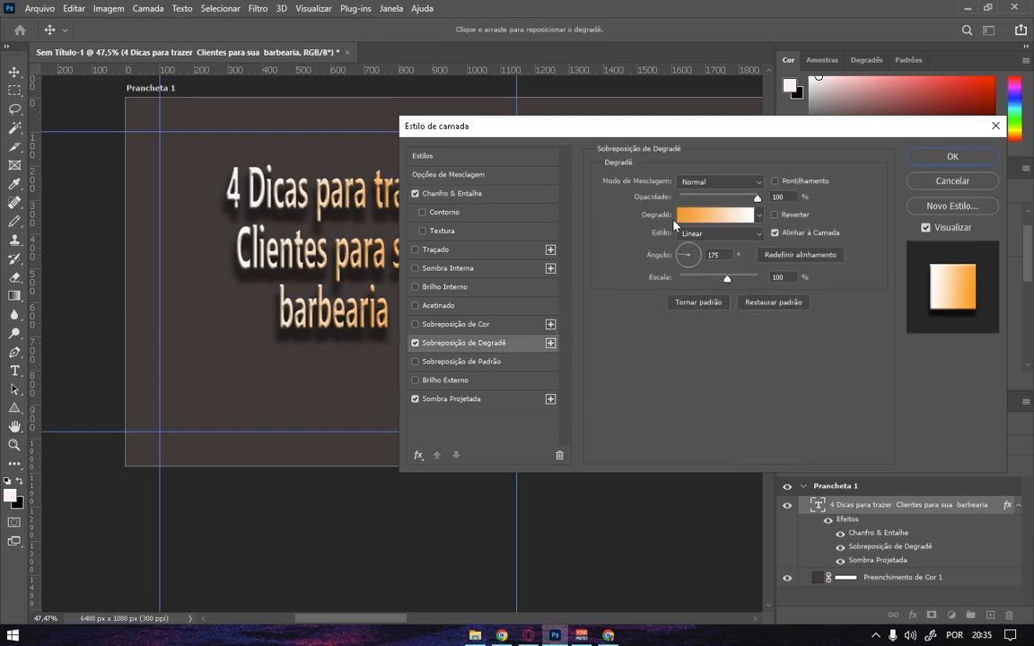
pyautogui.click(703, 219)
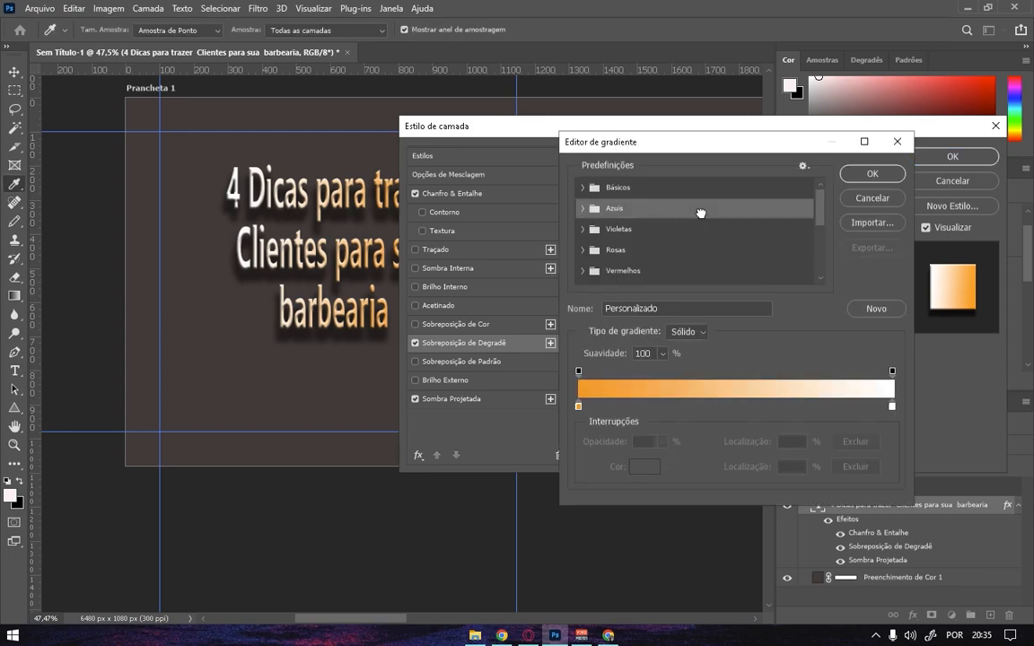
pyautogui.moveTo(892, 406)
pyautogui.mouseDown()
pyautogui.moveTo(740, 413)
pyautogui.moveTo(894, 400)
pyautogui.mouseUp()
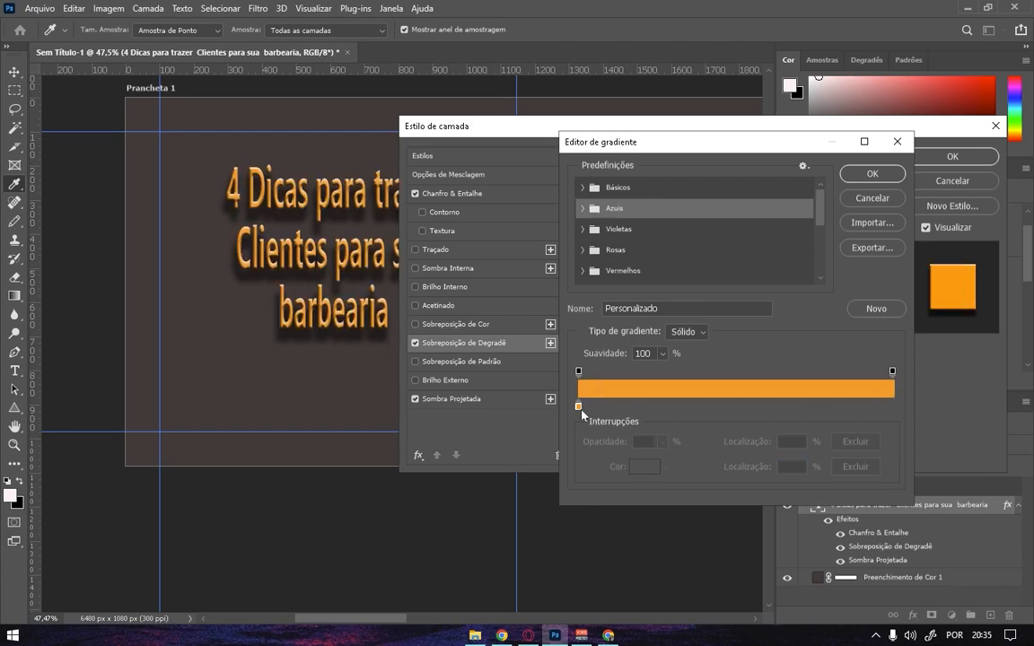
pyautogui.moveTo(581, 408); pyautogui.dragTo(633, 410)
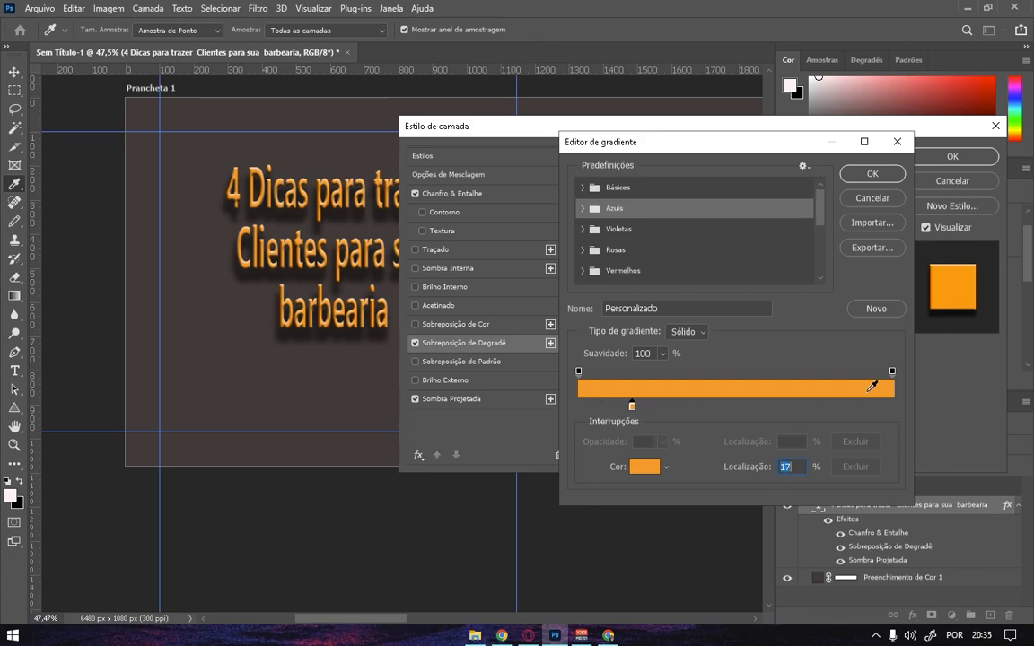
# Try to undo the last changes to the gradient's color stops.
pyautogui.hotkey('ctrl', 'z')
pyautogui.hotkey('ctrl', 'z')
pyautogui.hotkey('ctrl', 'z')
pyautogui.hotkey('ctrl', 'z')
pyautogui.hotkey('ctrl', 'z')
# Add a second orange color stop to the gradient, placing the stops at 44% and 85%.
pyautogui.moveTo(627, 405); pyautogui.dragTo(680, 406)
pyautogui.click(892, 371)
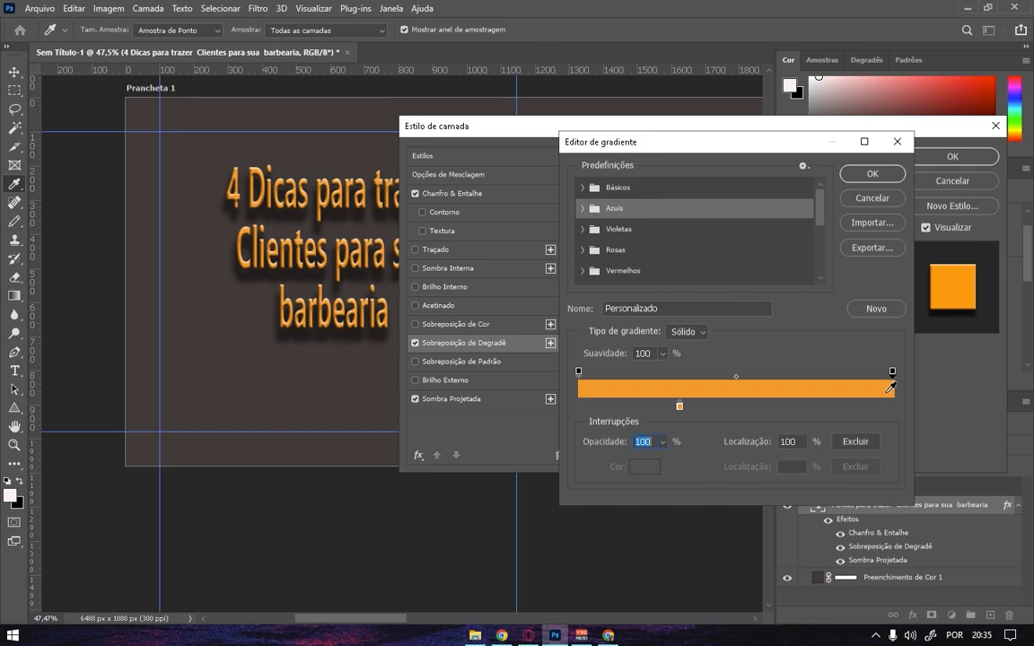
pyautogui.click(891, 407)
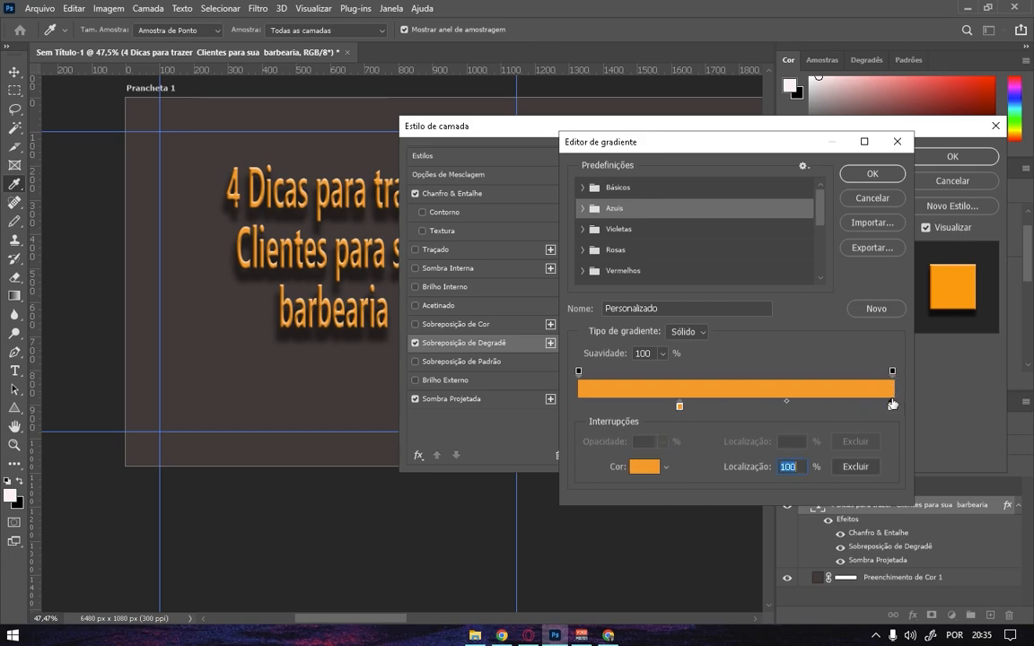
pyautogui.moveTo(890, 408); pyautogui.dragTo(844, 410)
pyautogui.moveTo(678, 408); pyautogui.dragTo(717, 409)
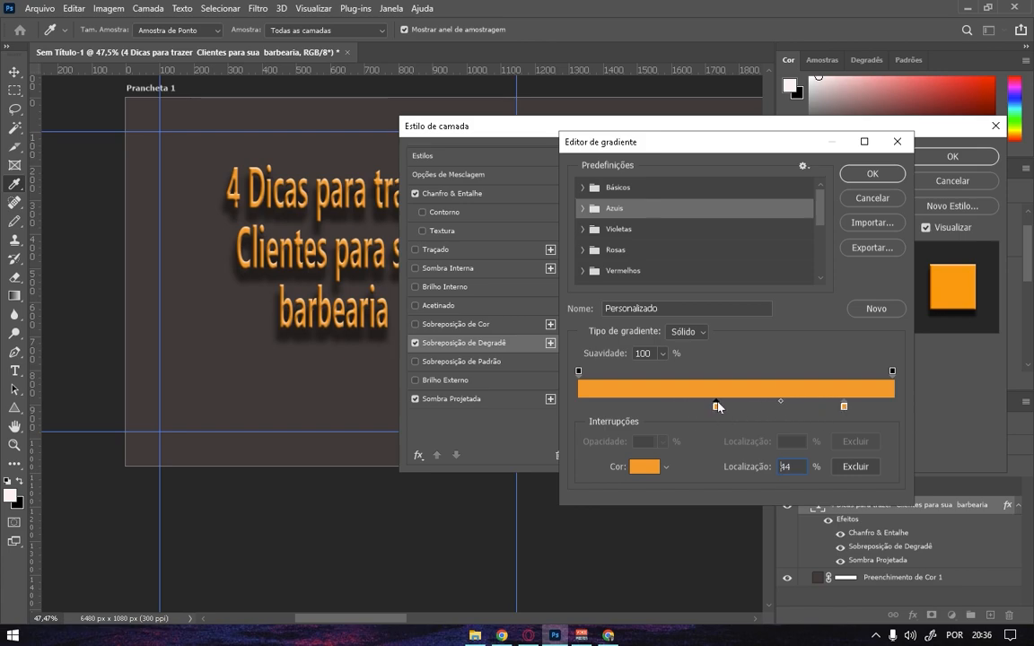
# Recolor the 85% stop to light peach edceab, place it at 15% and the orange stop at 65%, and apply the gradient.
pyautogui.doubleClick(843, 407)
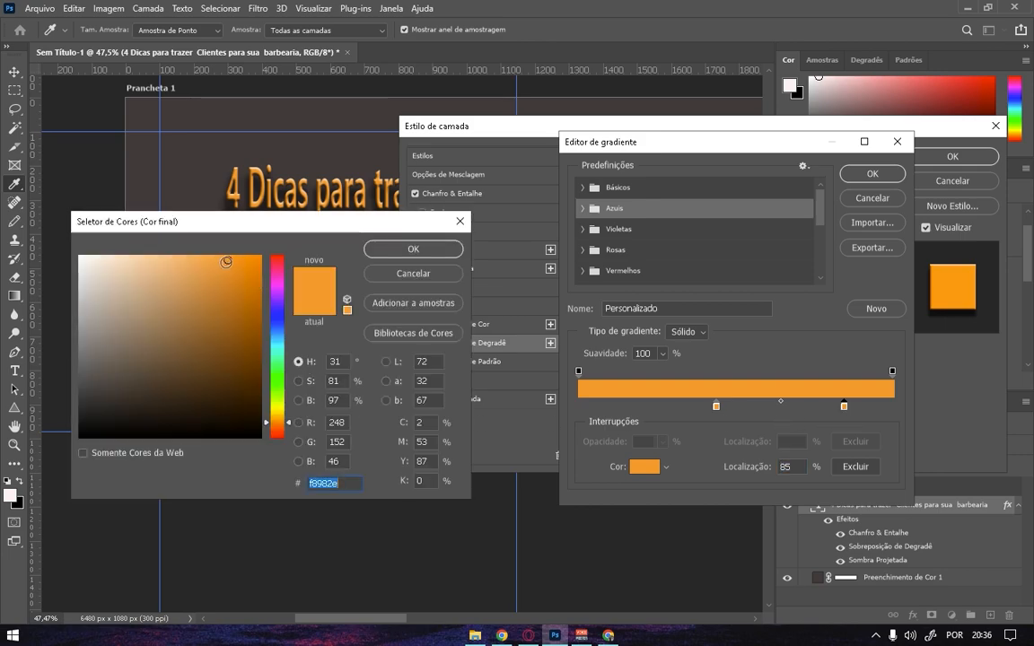
pyautogui.moveTo(179, 262); pyautogui.dragTo(129, 268)
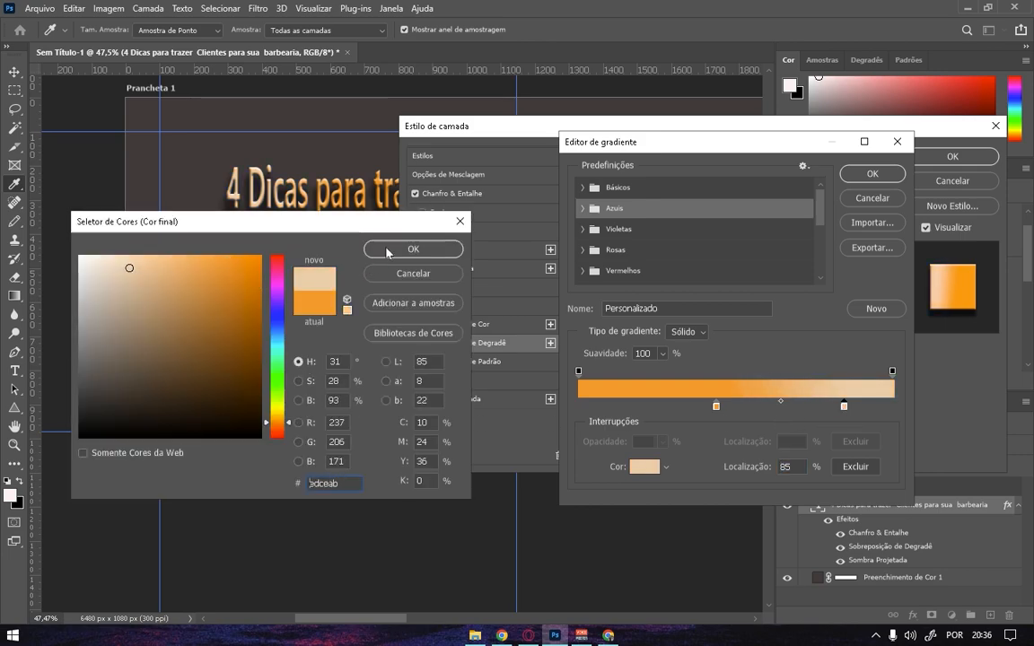
pyautogui.click(412, 248)
pyautogui.moveTo(845, 409); pyautogui.dragTo(628, 405)
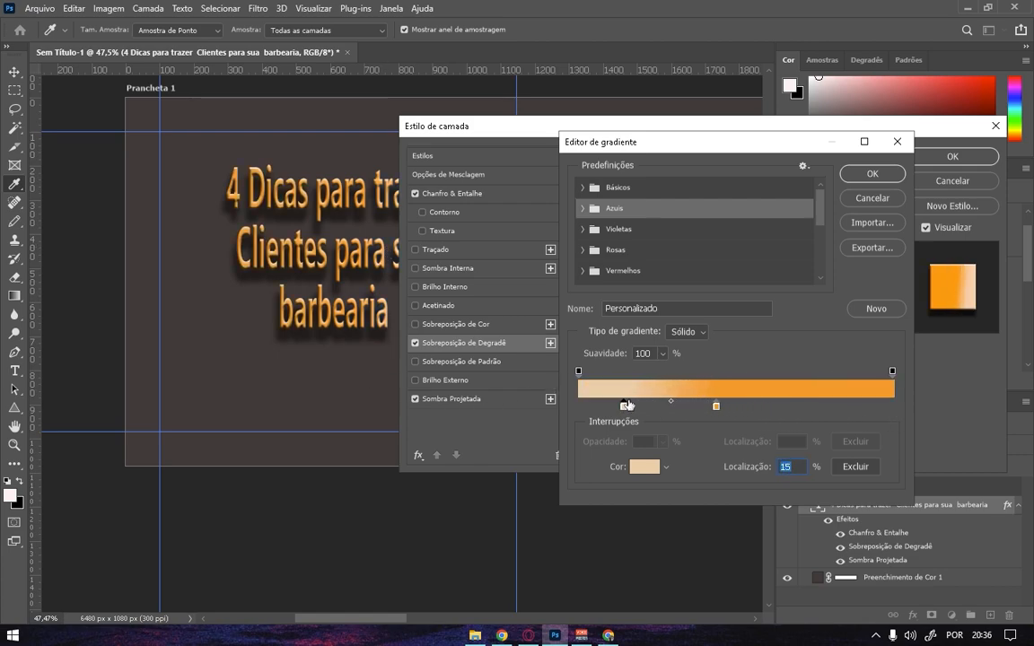
pyautogui.moveTo(716, 410); pyautogui.dragTo(780, 406)
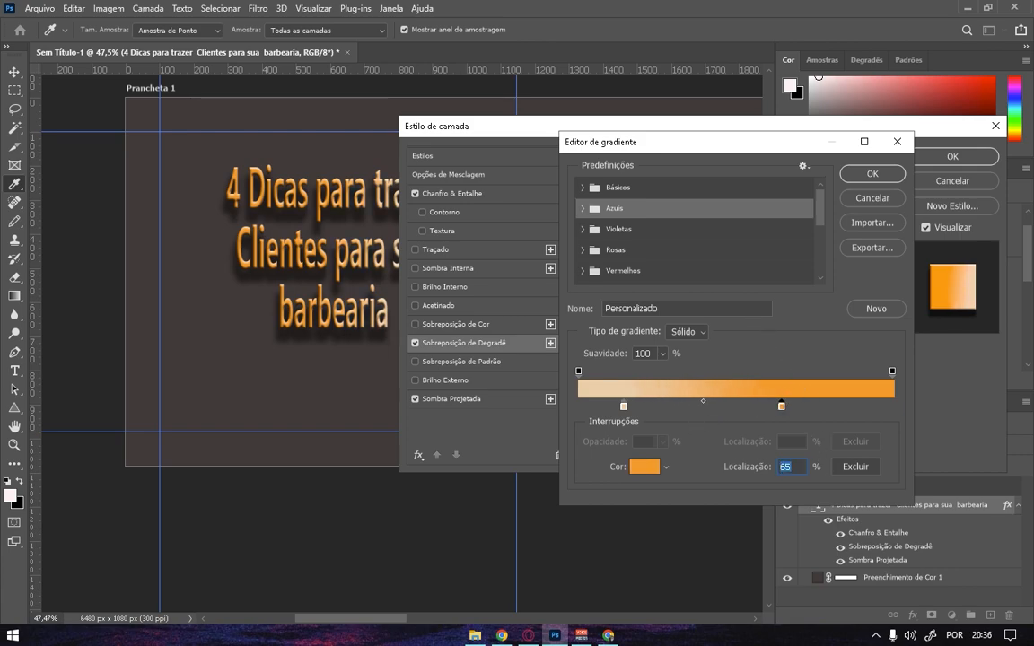
pyautogui.click(871, 175)
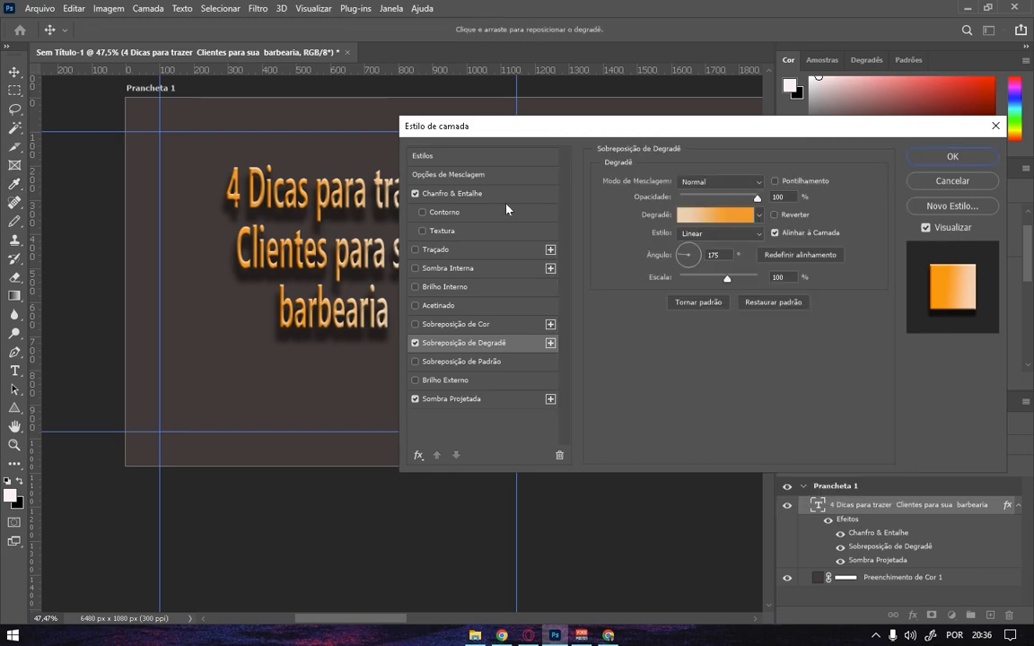
# Set the title's Gradient Overlay to a -153° angle, 70% scale and 37% opacity.
pyautogui.moveTo(680, 259)
pyautogui.mouseDown()
pyautogui.moveTo(699, 252)
pyautogui.moveTo(683, 248)
pyautogui.moveTo(682, 265)
pyautogui.mouseUp()
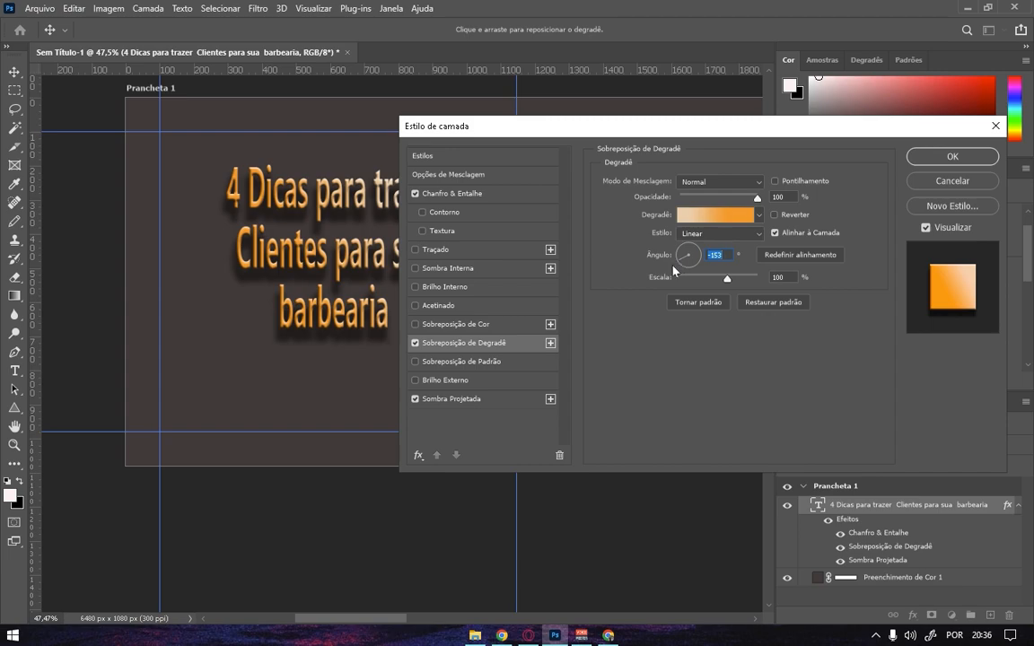
pyautogui.moveTo(652, 130); pyautogui.dragTo(657, 158)
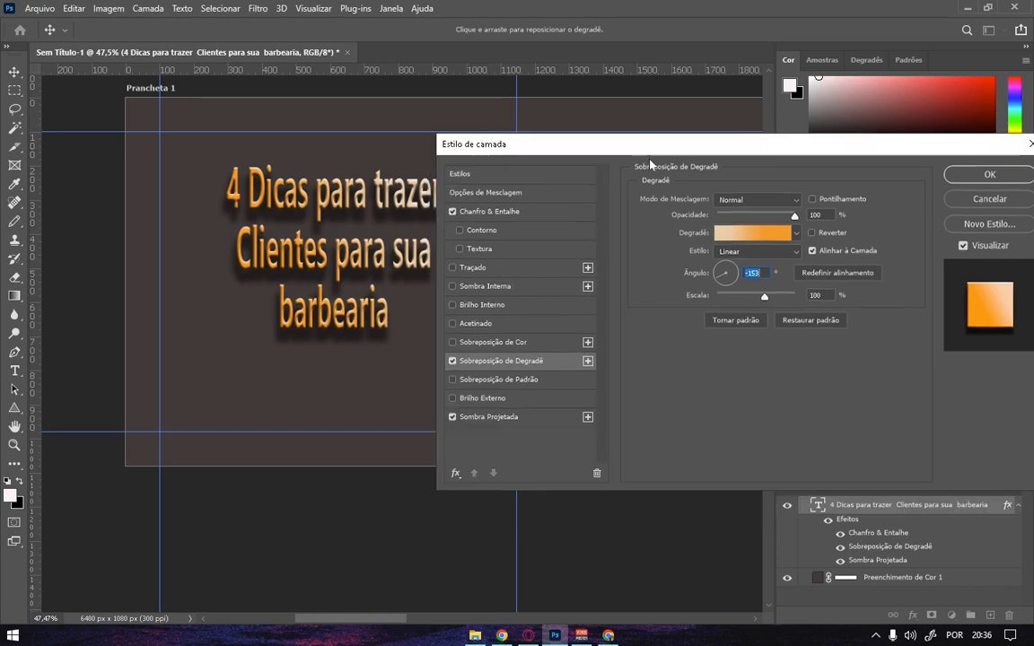
pyautogui.moveTo(765, 296); pyautogui.dragTo(748, 296)
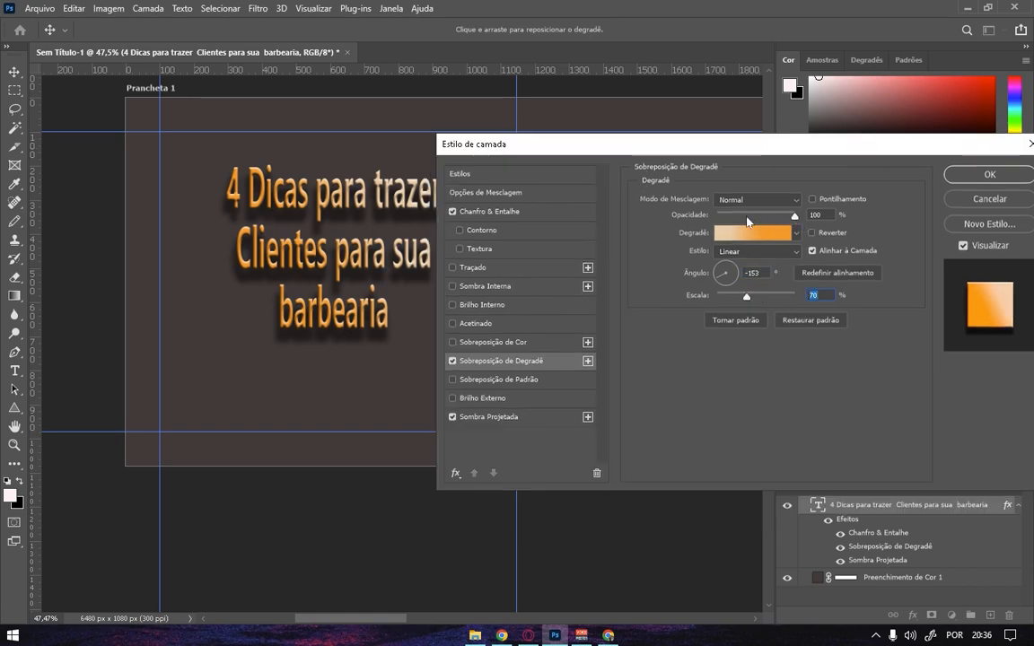
pyautogui.moveTo(791, 219); pyautogui.dragTo(747, 225)
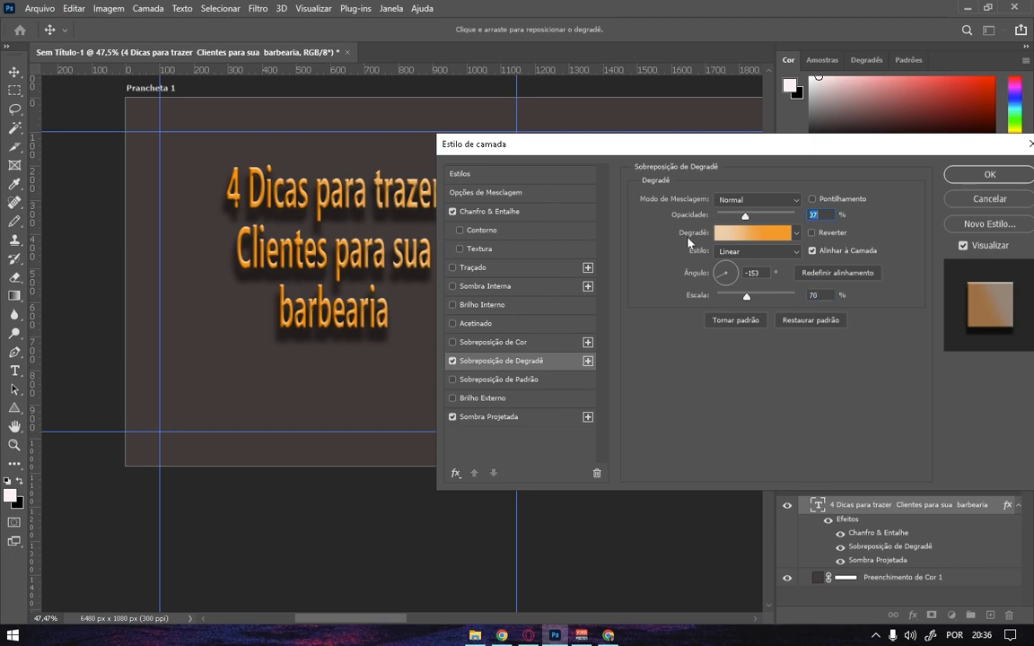
# Try the Multiplicação blend mode on the Gradient Overlay, settle on Clarear and apply the title's layer style.
pyautogui.click(761, 200)
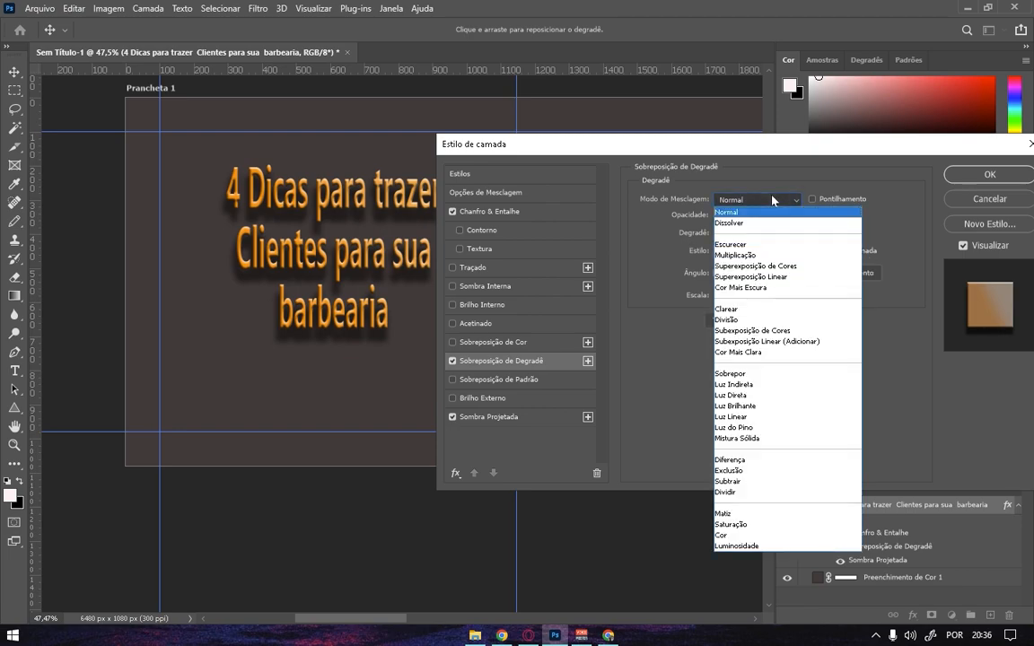
pyautogui.click(756, 257)
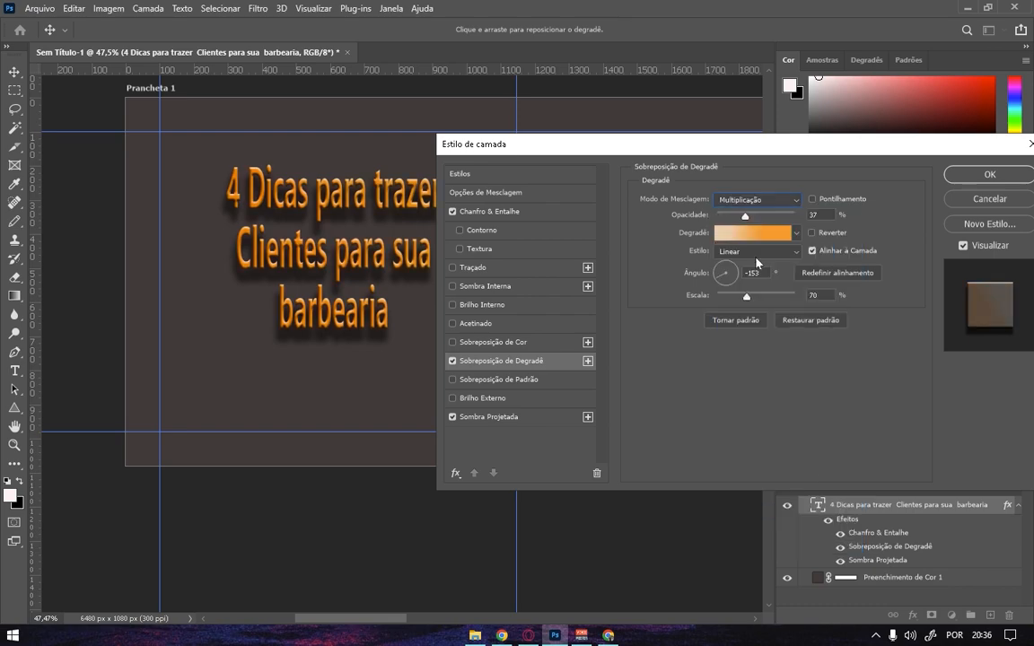
pyautogui.click(779, 202)
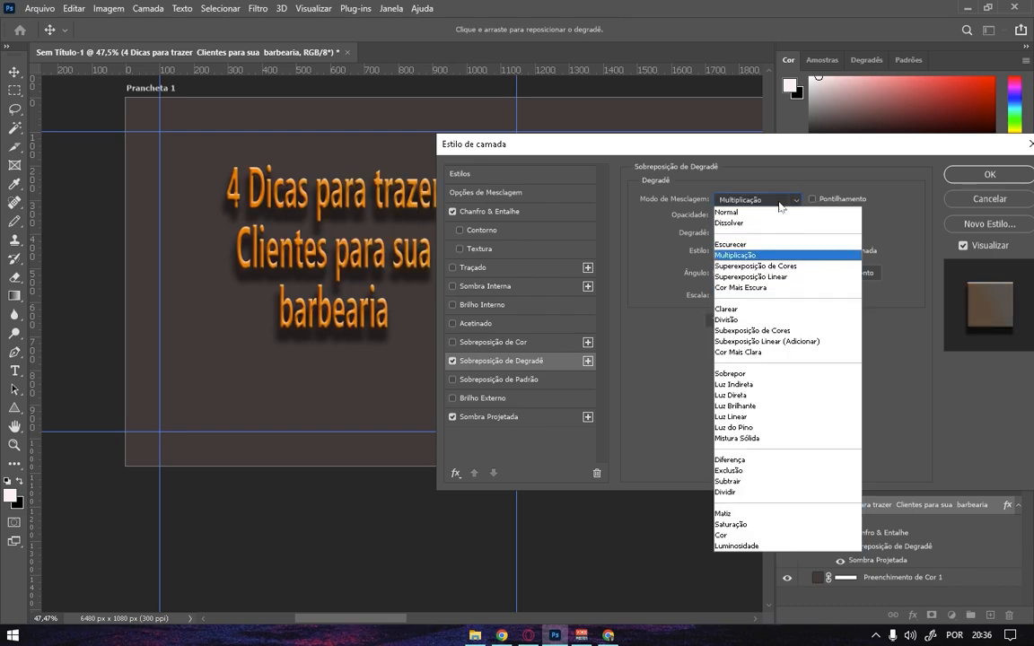
pyautogui.click(740, 310)
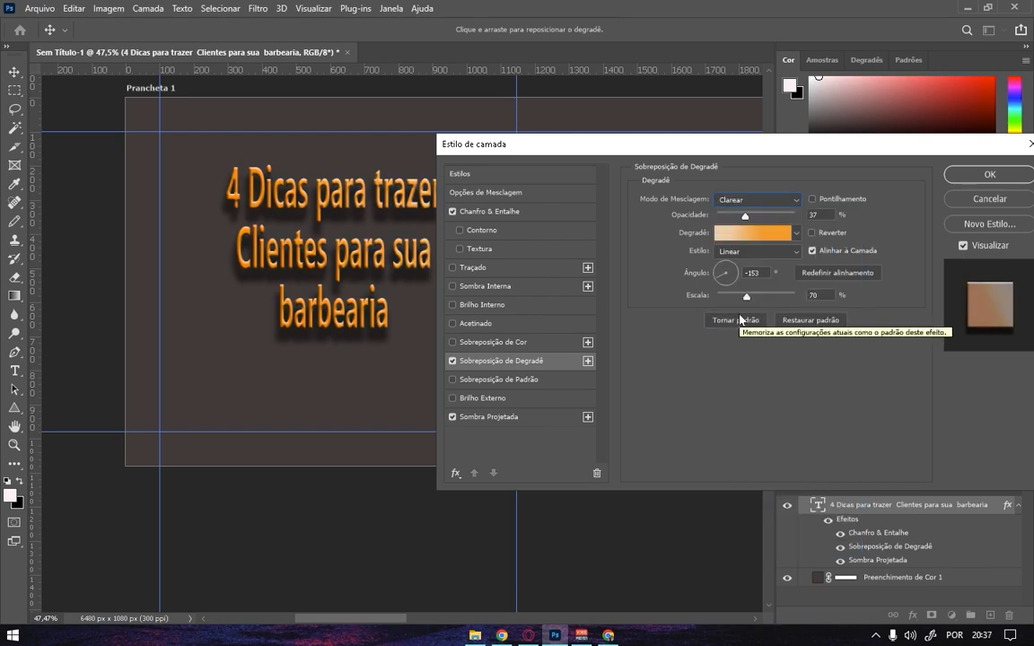
pyautogui.moveTo(633, 155); pyautogui.dragTo(422, 151)
pyautogui.click(784, 173)
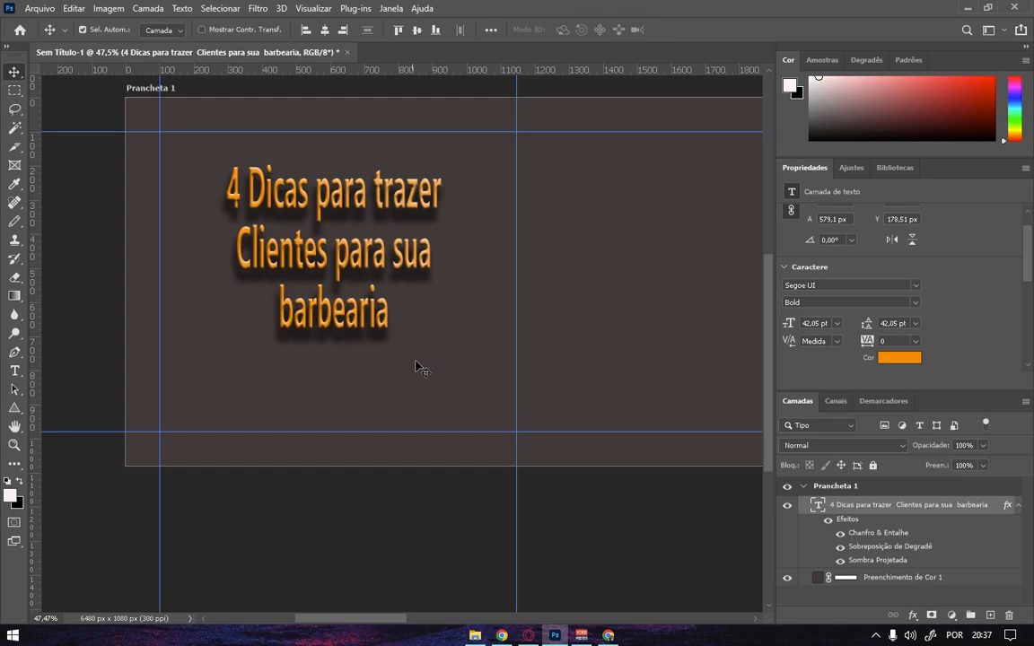
pyautogui.moveTo(623, 300); pyautogui.dragTo(396, 298)
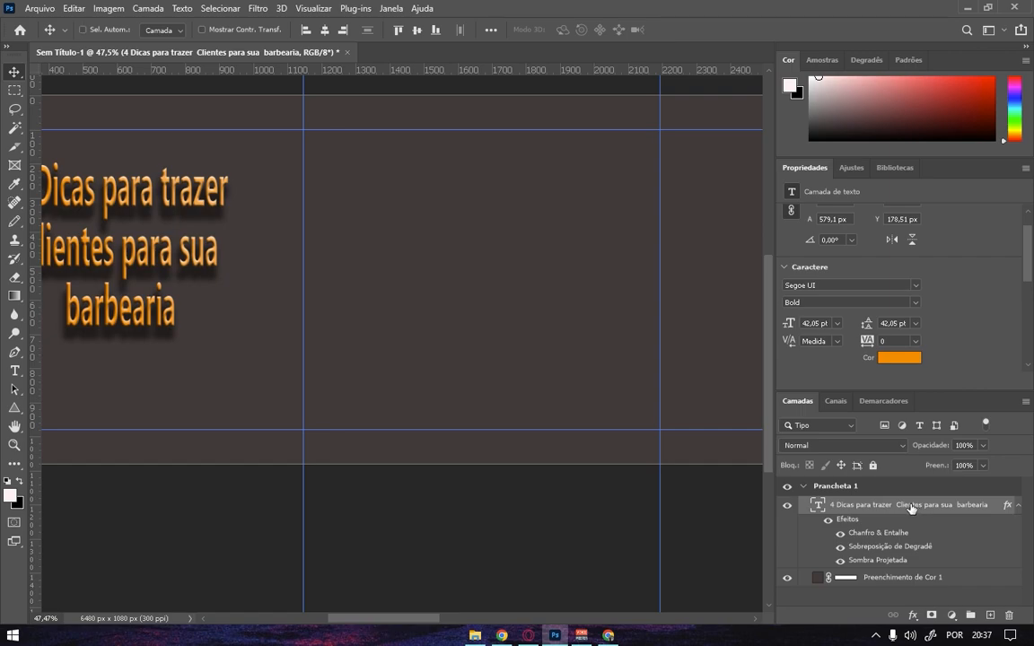
# Put the styled title layer into its own layer group, name the group tela1 and collapse it.
pyautogui.hotkey('ctrl', 'g')
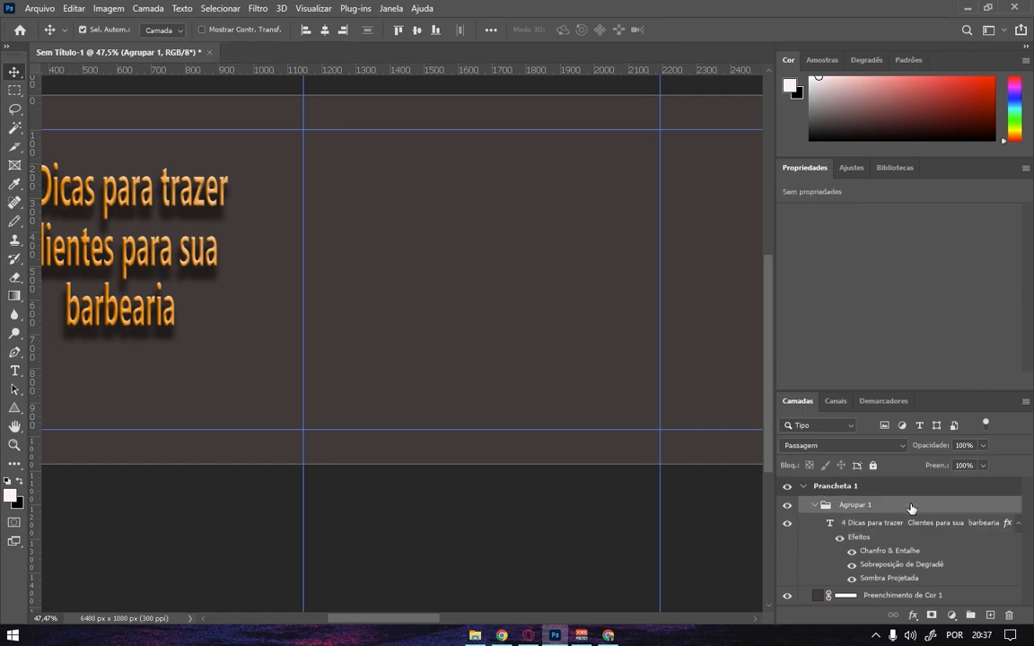
pyautogui.doubleClick(857, 504)
pyautogui.write('tela1')
pyautogui.press('Return')
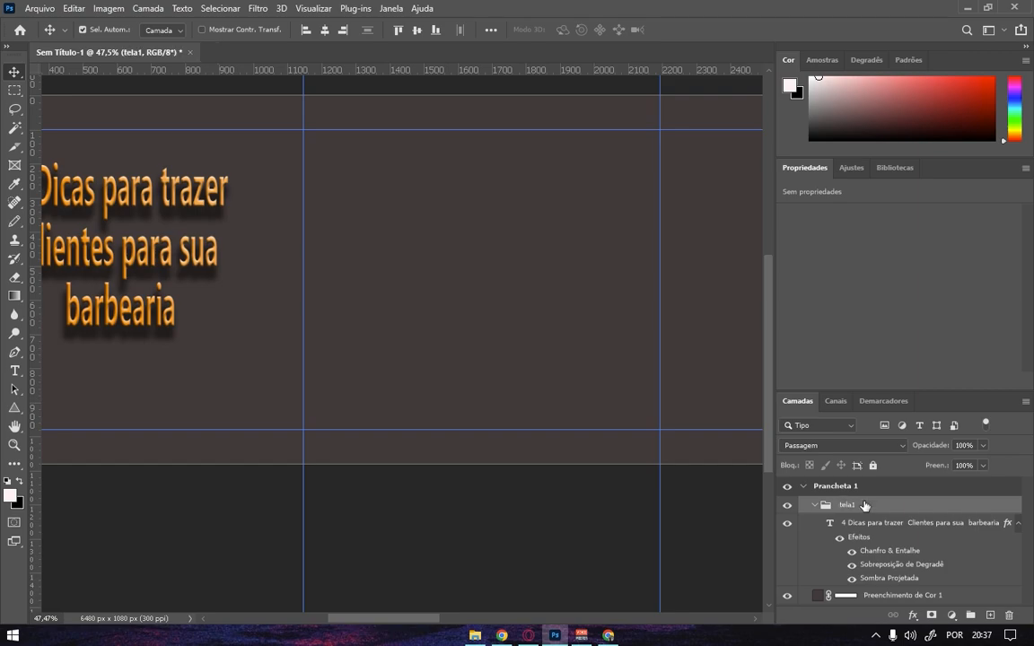
pyautogui.click(814, 505)
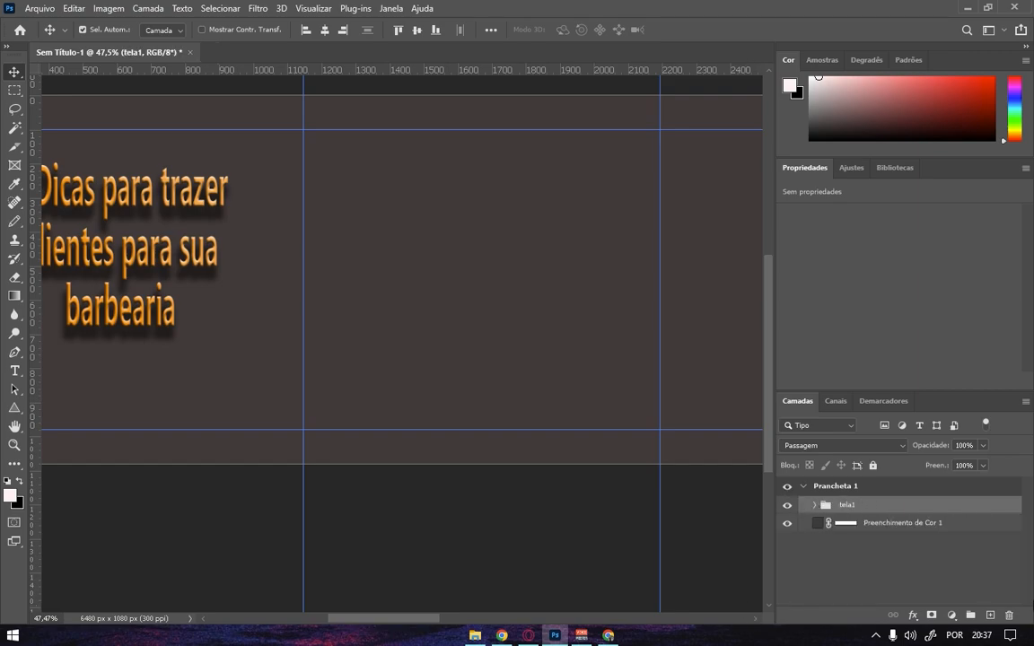
# Draw a paragraph text box about 935 × 661 px inside the second panel's guides and clear its placeholder text.
pyautogui.click(15, 374)
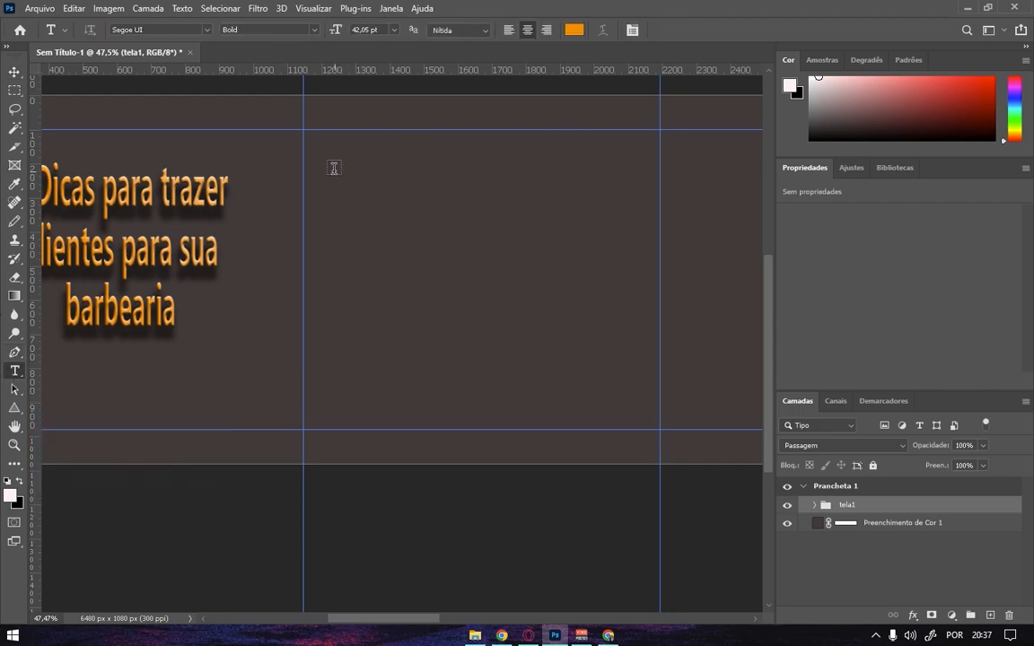
pyautogui.moveTo(329, 197); pyautogui.dragTo(647, 423)
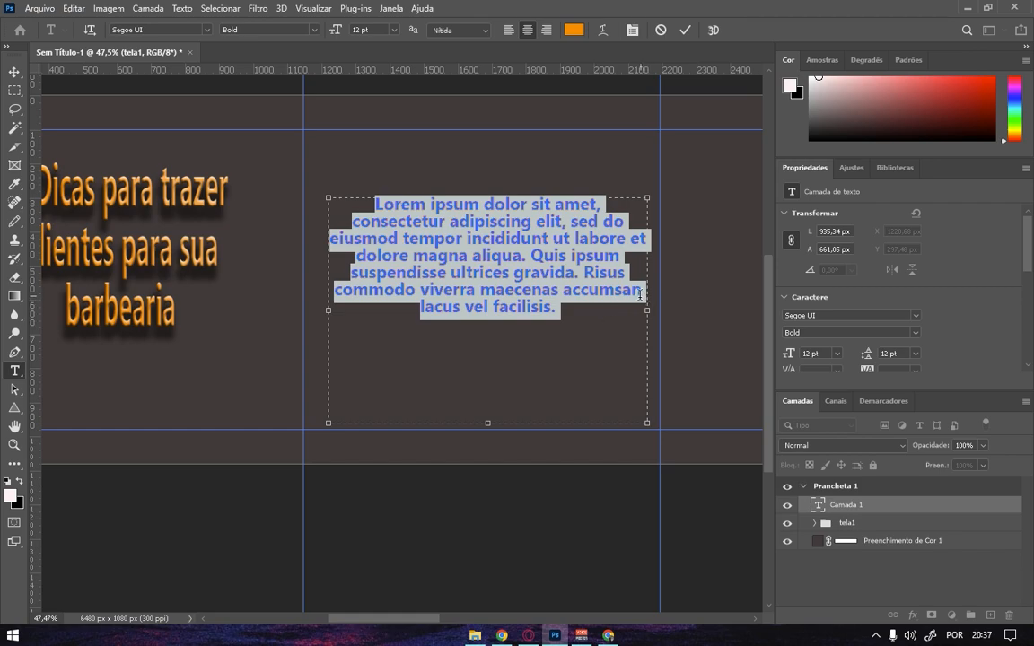
pyautogui.press('BackSpace')
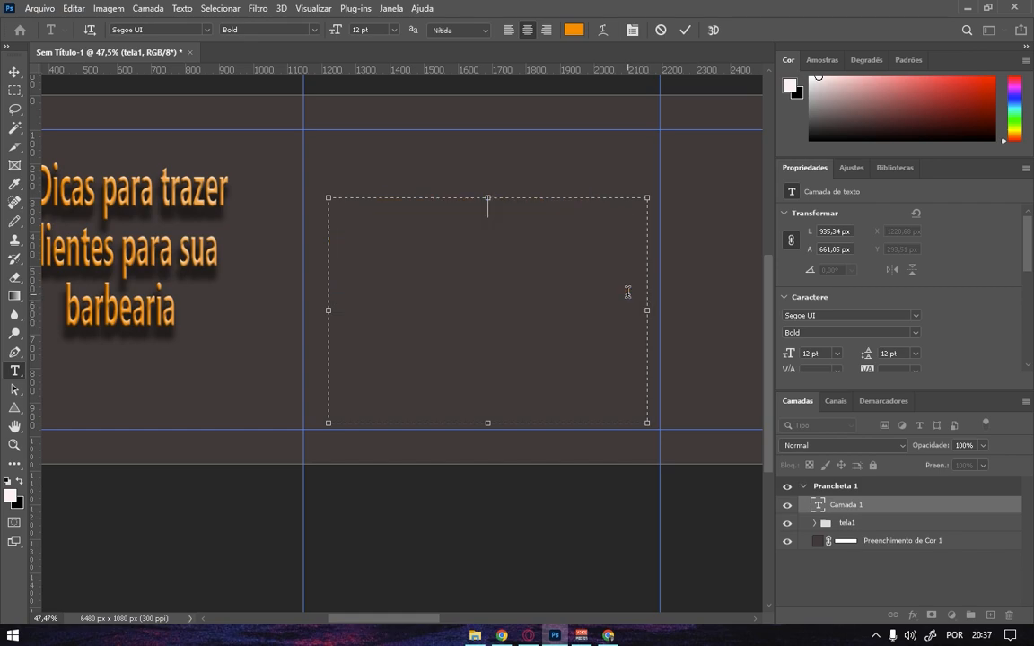
# Copy the complete first tip, "Marketing nas redes sociais", from the ChatGPT answer and paste it into the second panel's empty Photoshop text box.
pyautogui.click(608, 635)
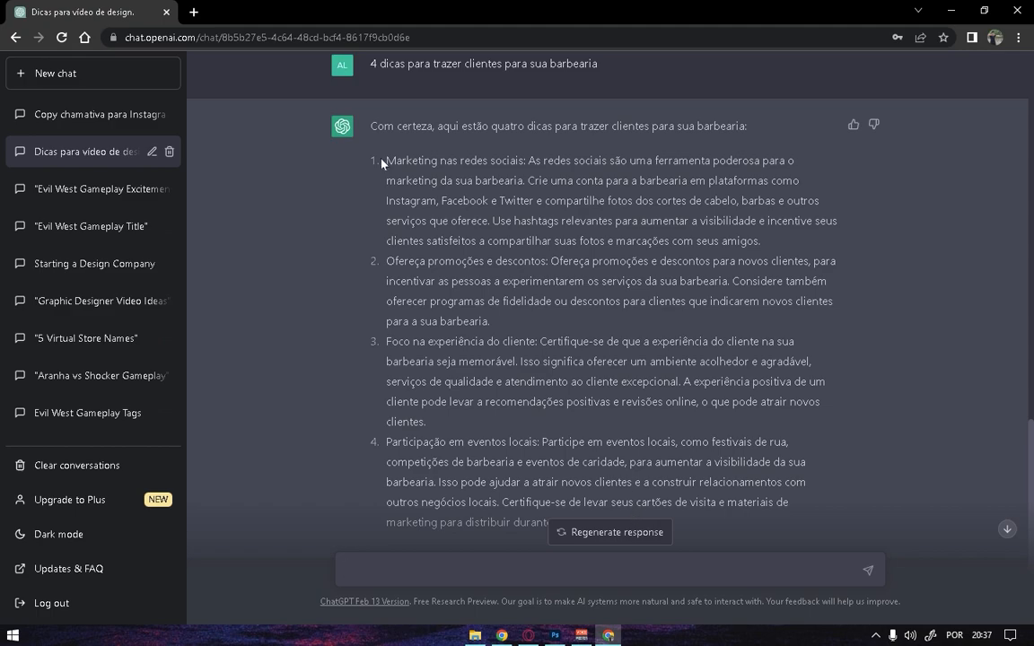
pyautogui.moveTo(386, 162); pyautogui.dragTo(752, 237)
pyautogui.hotkey('ctrl', 'c')
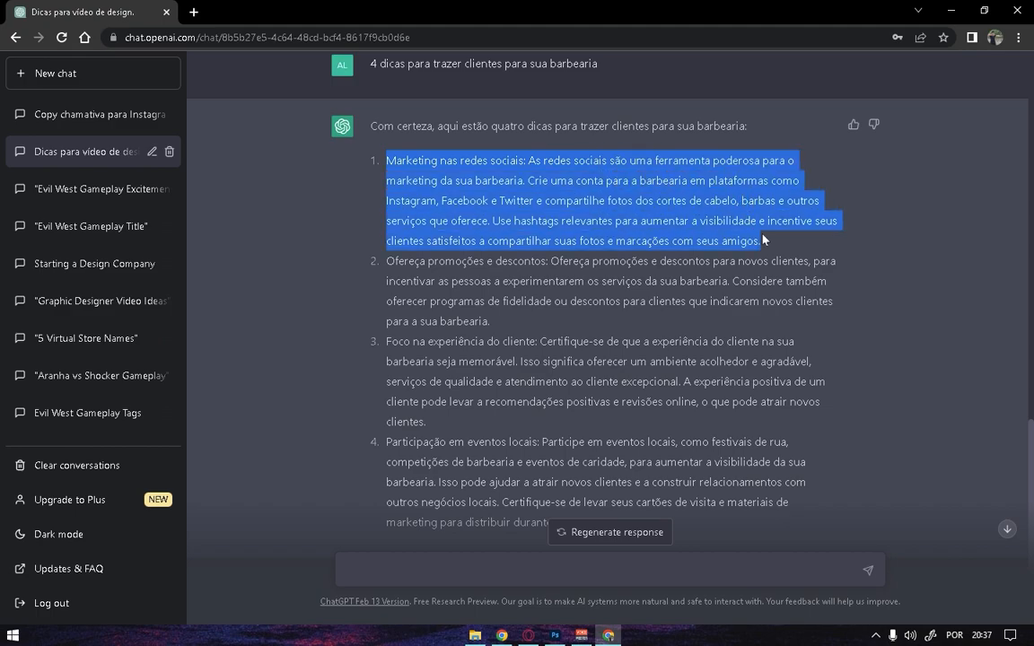
pyautogui.rightClick(651, 178)
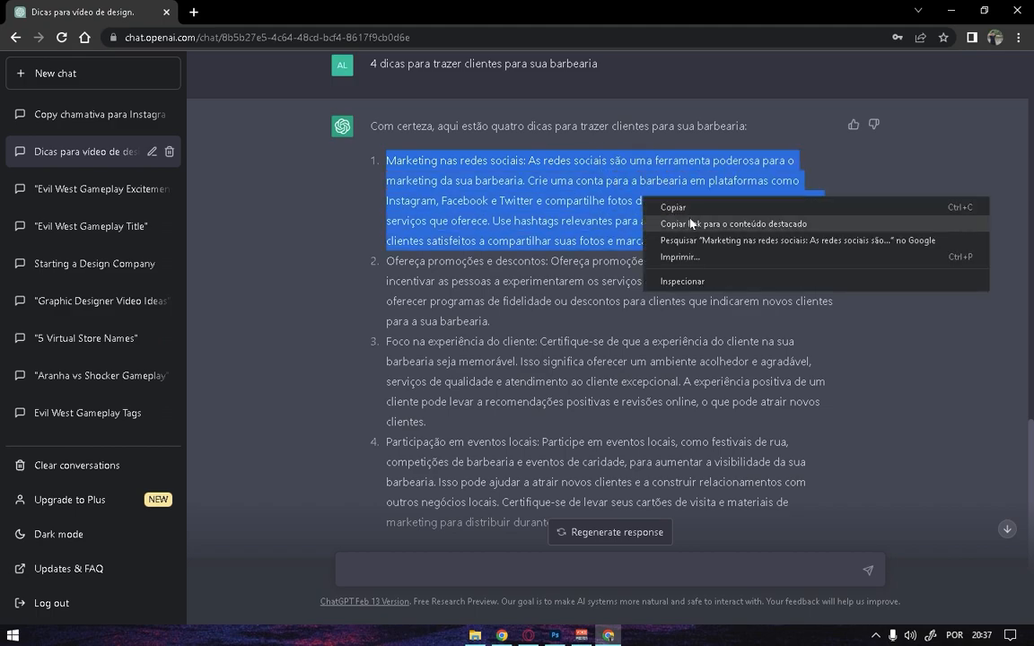
pyautogui.click(682, 186)
pyautogui.click(554, 635)
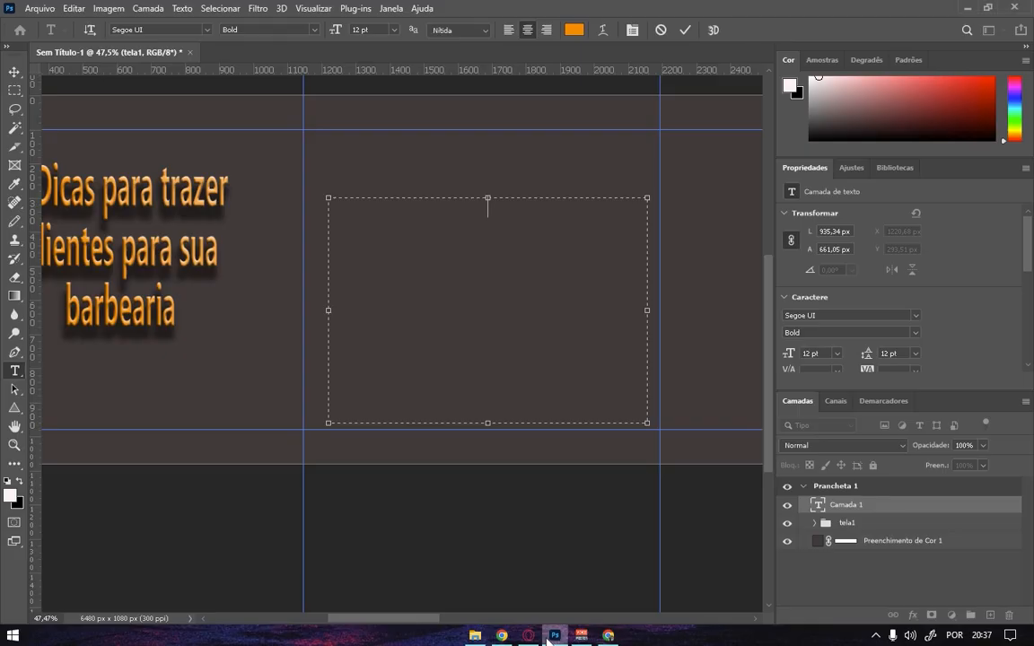
pyautogui.rightClick(426, 267)
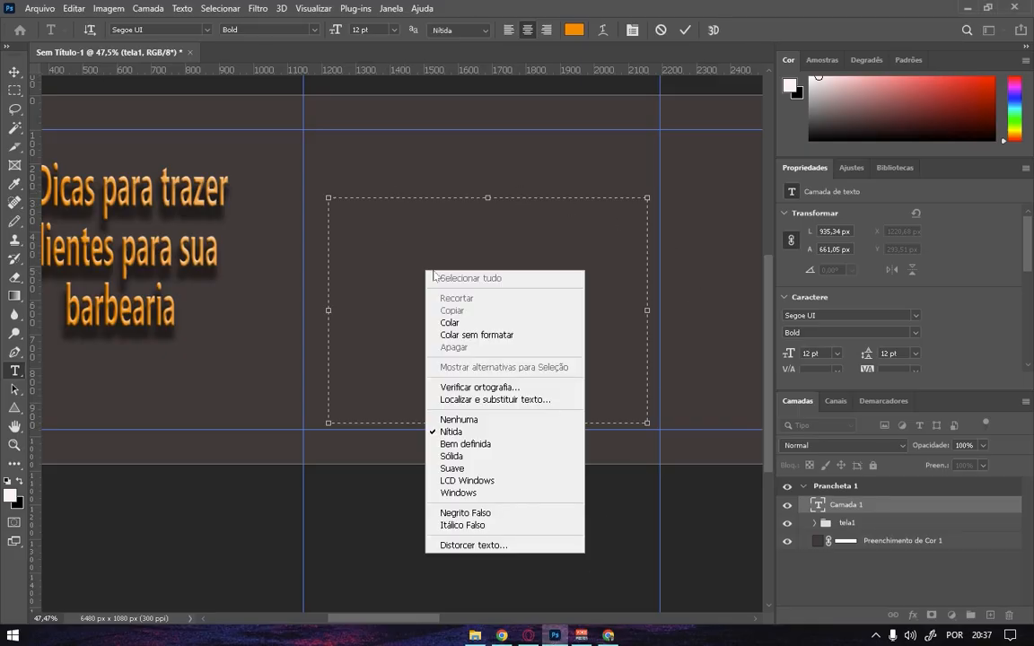
pyautogui.click(475, 330)
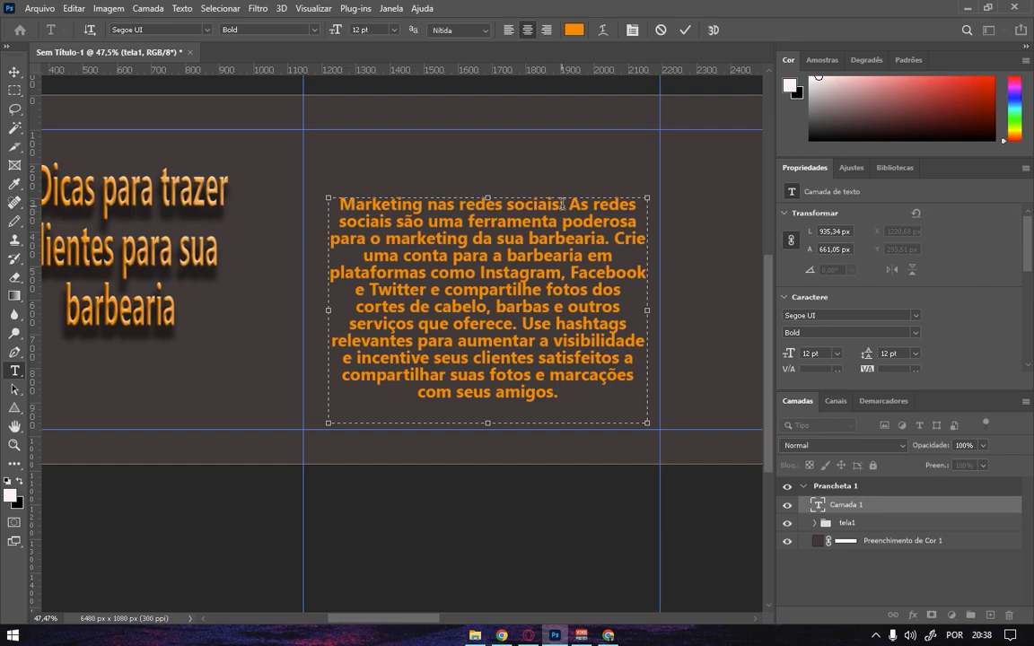
# Copy the heading "Marketing nas redes sociais:", delete it from the paragraph and commit the text.
pyautogui.moveTo(563, 205); pyautogui.dragTo(336, 207)
pyautogui.hotkey('ctrl', 'c')
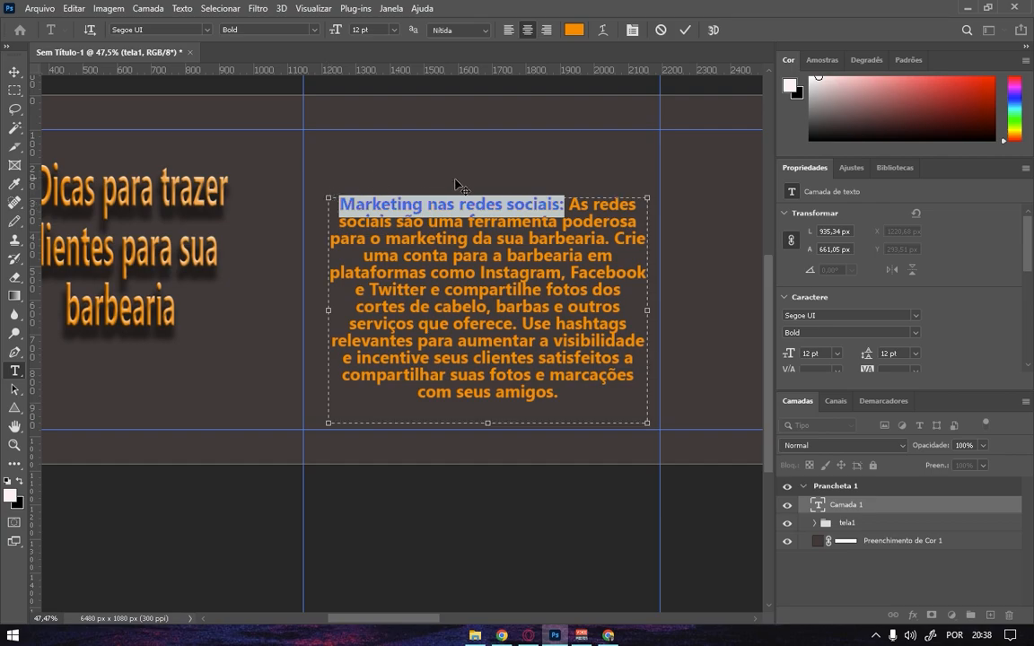
pyautogui.press('BackSpace')
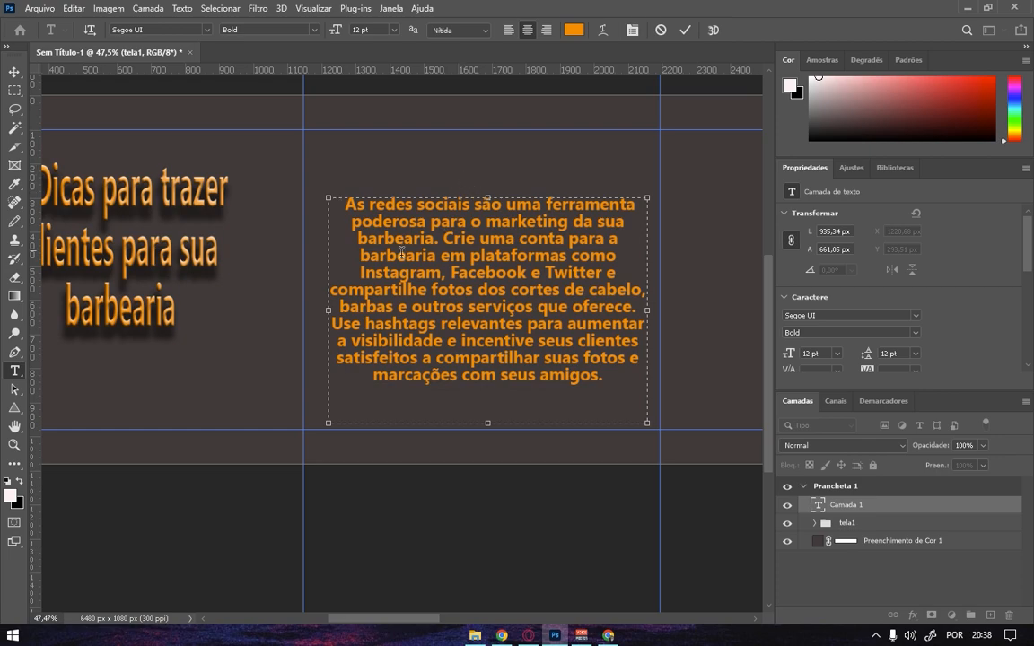
pyautogui.click(684, 30)
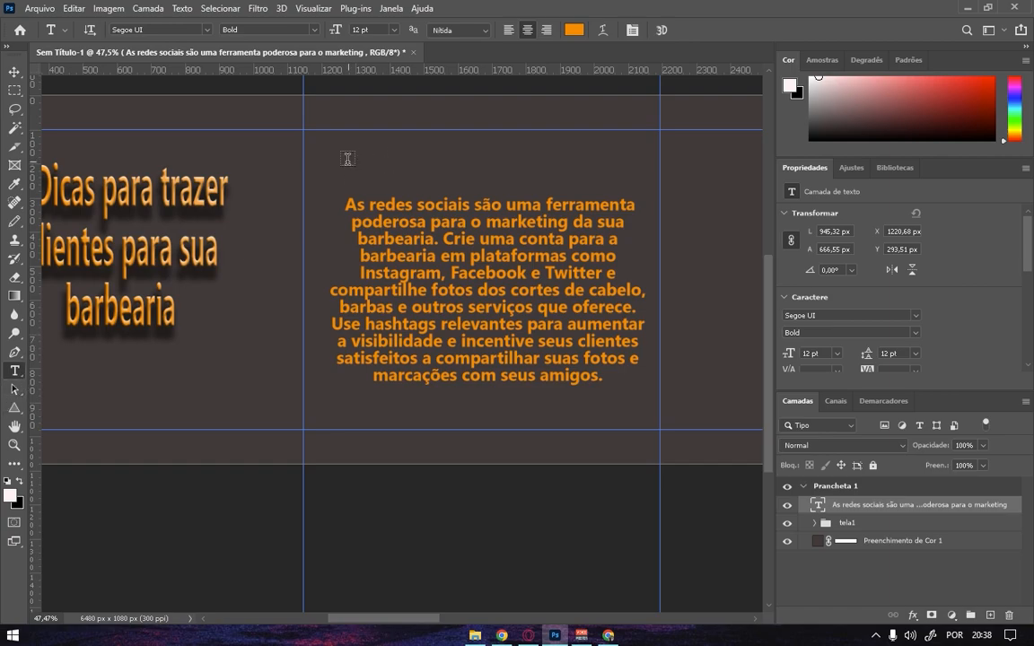
# Add a separate text box about 801 × 107 px above the paragraph, containing the copied heading "Marketing nas redes sociais:".
pyautogui.moveTo(351, 152); pyautogui.dragTo(626, 197)
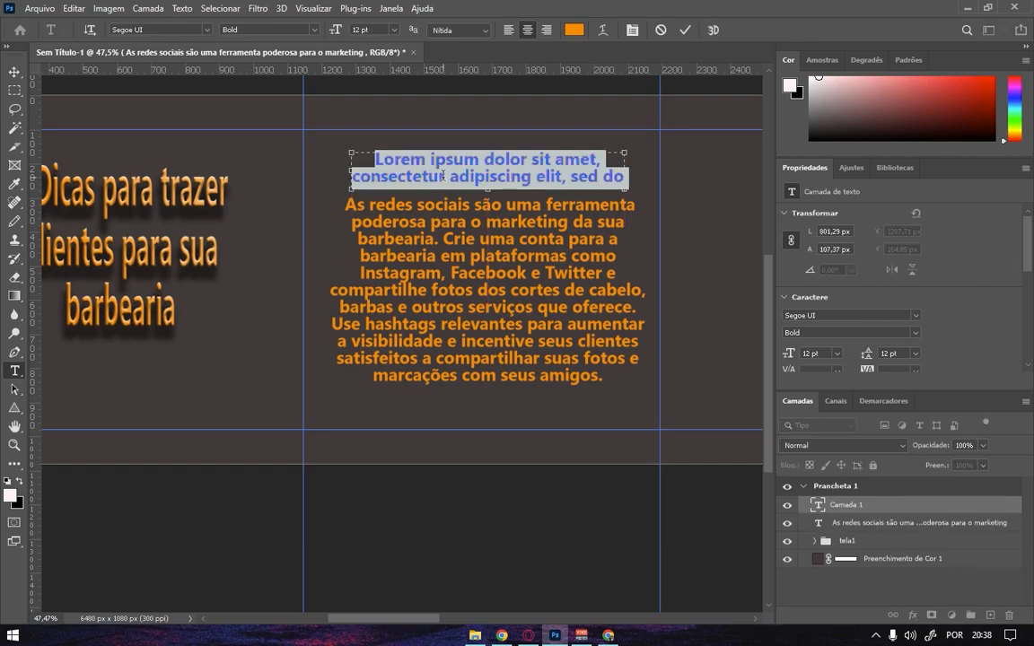
pyautogui.press('BackSpace')
pyautogui.rightClick(431, 174)
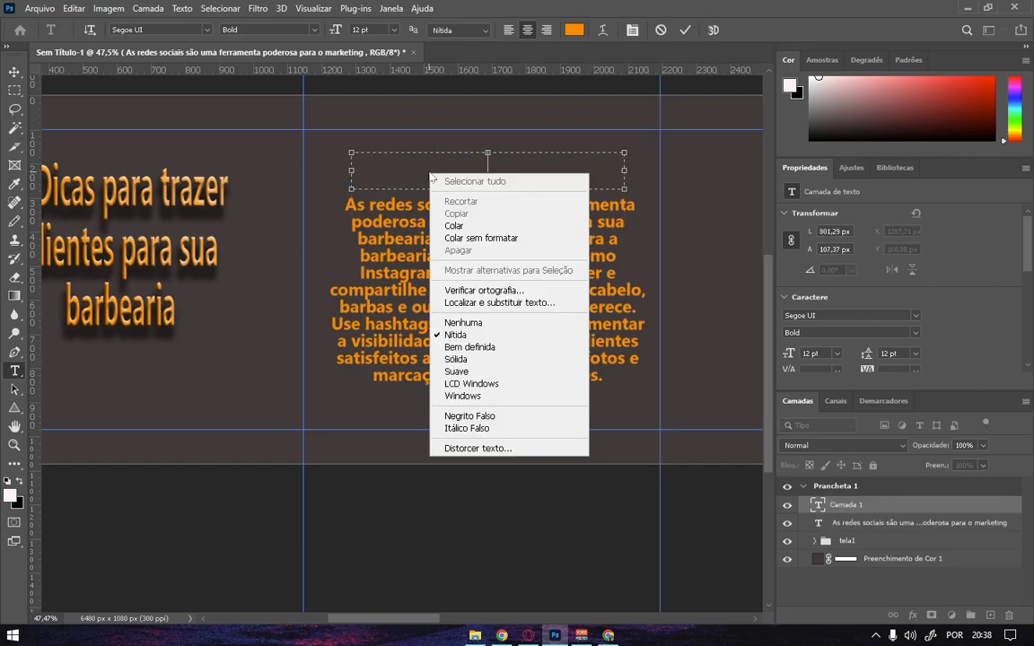
pyautogui.click(523, 226)
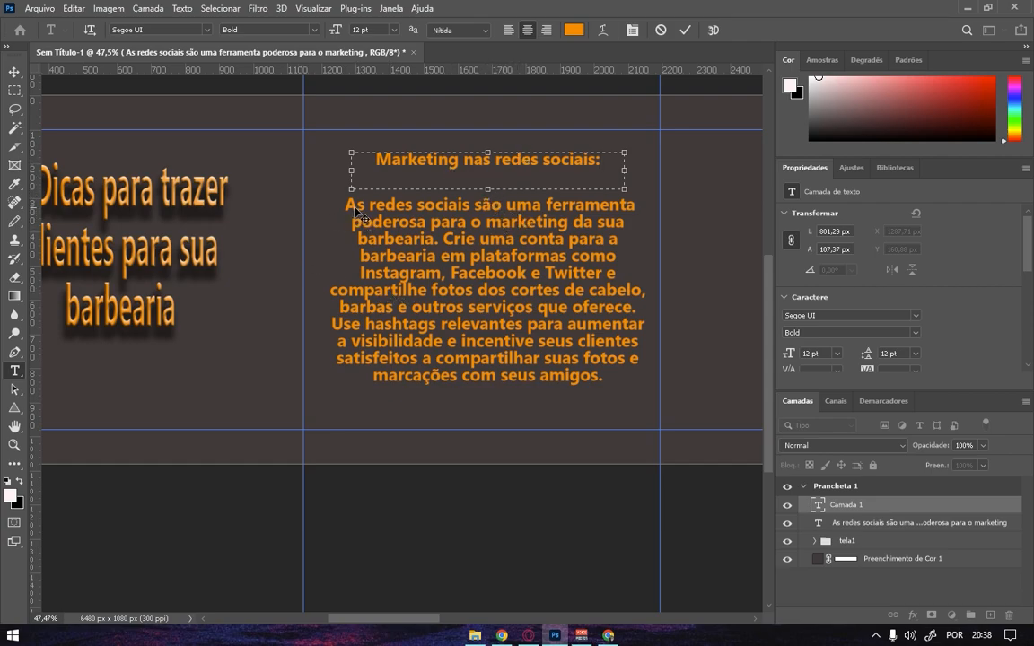
pyautogui.click(689, 30)
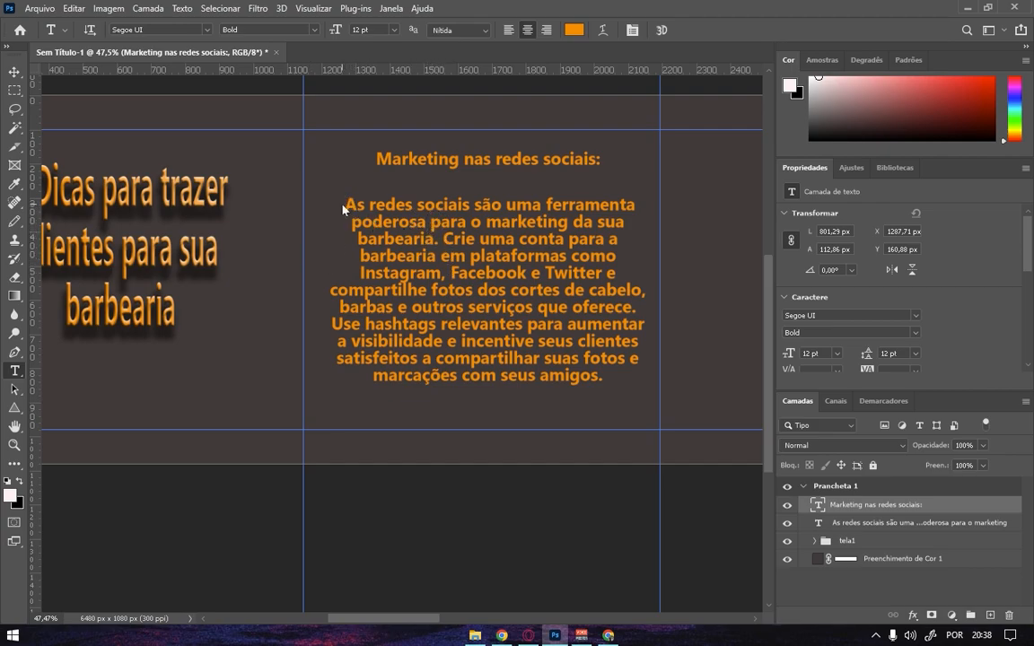
# Change the tip paragraph to the Segoe UI Light style with the light peach color efd5b7.
pyautogui.moveTo(348, 204); pyautogui.dragTo(602, 377)
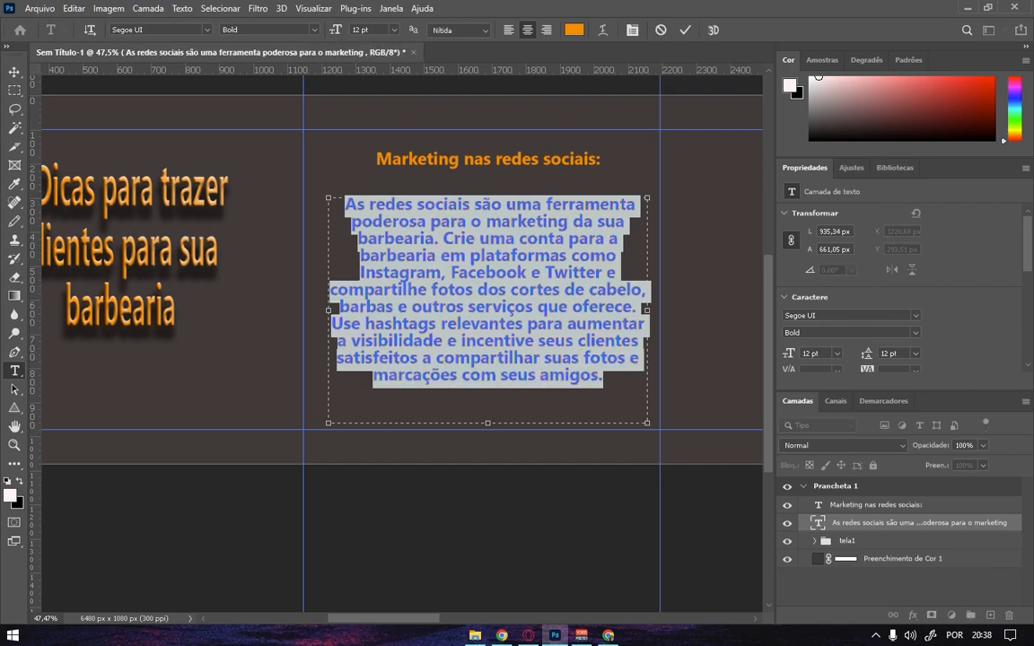
pyautogui.click(913, 333)
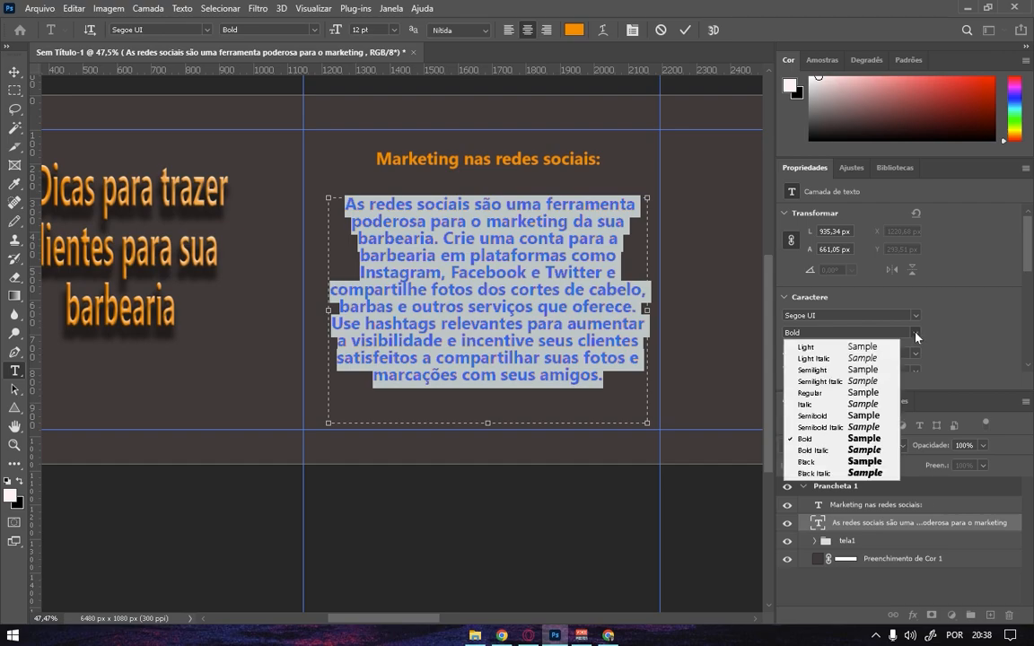
pyautogui.click(845, 347)
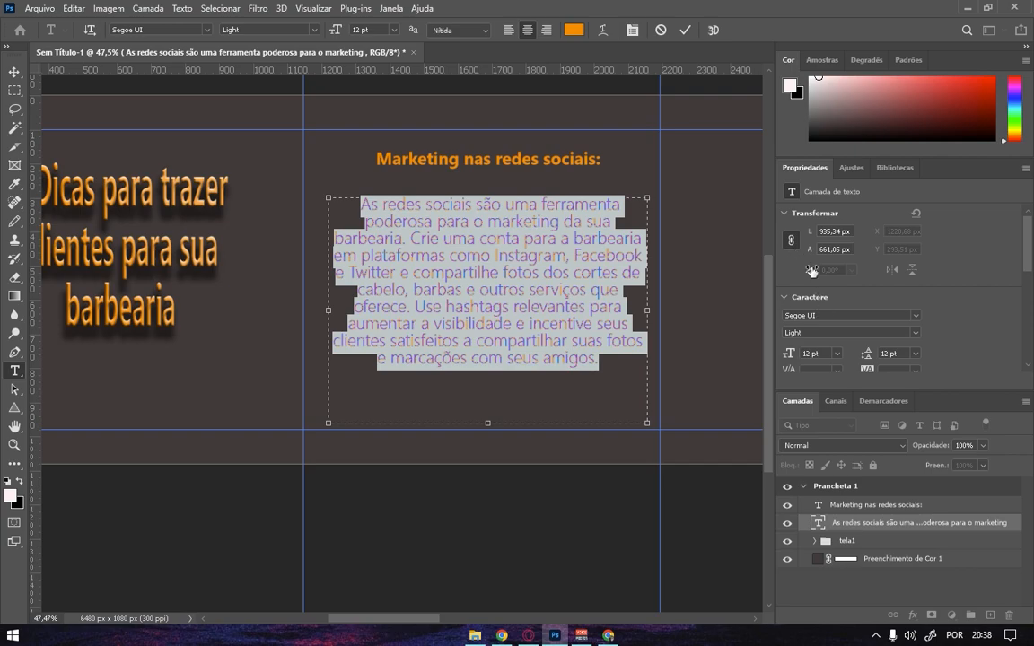
pyautogui.scroll(-3, 1025, 254)
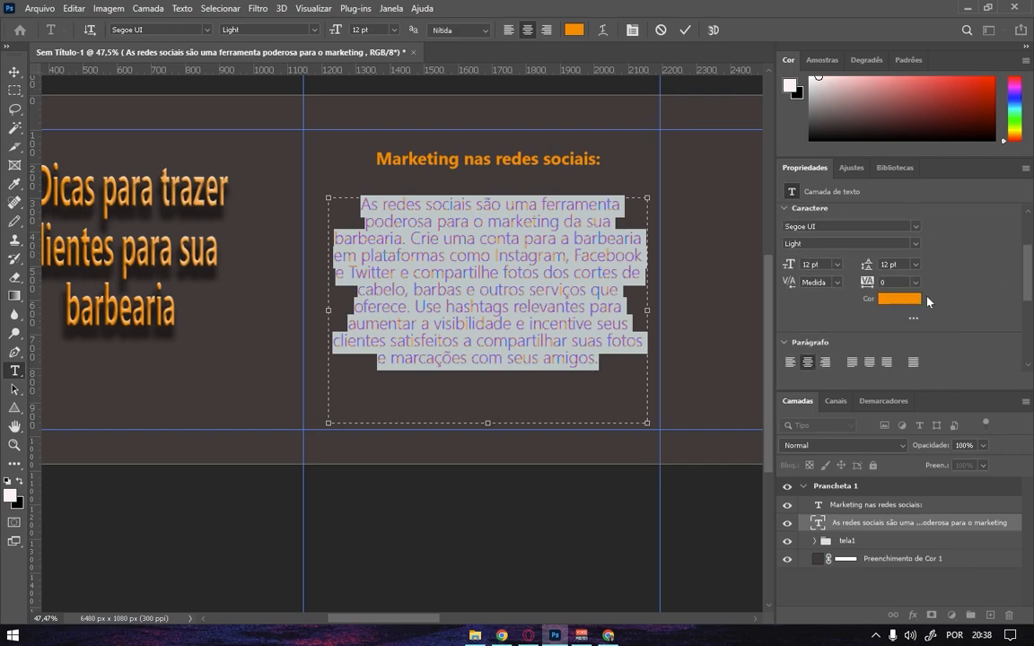
pyautogui.click(899, 298)
pyautogui.moveTo(157, 265); pyautogui.dragTo(122, 267)
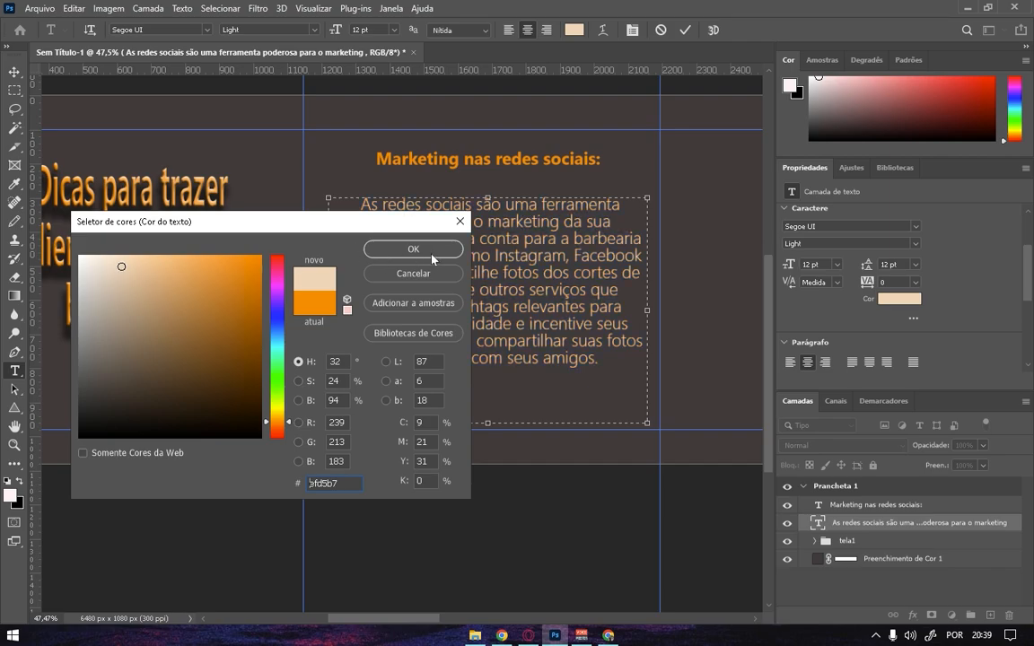
pyautogui.click(432, 257)
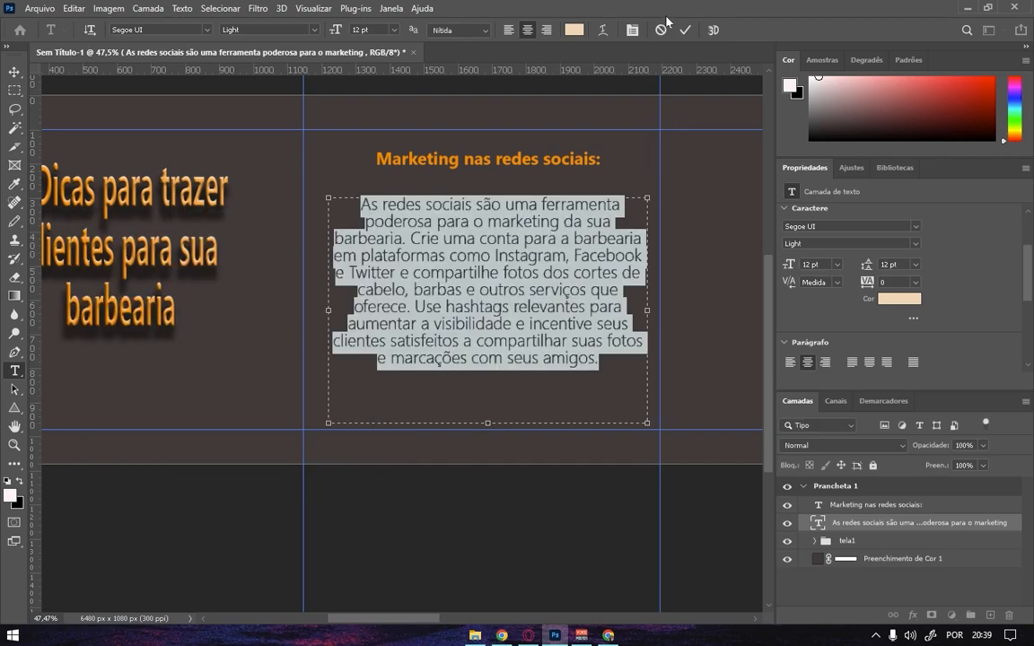
pyautogui.click(673, 276)
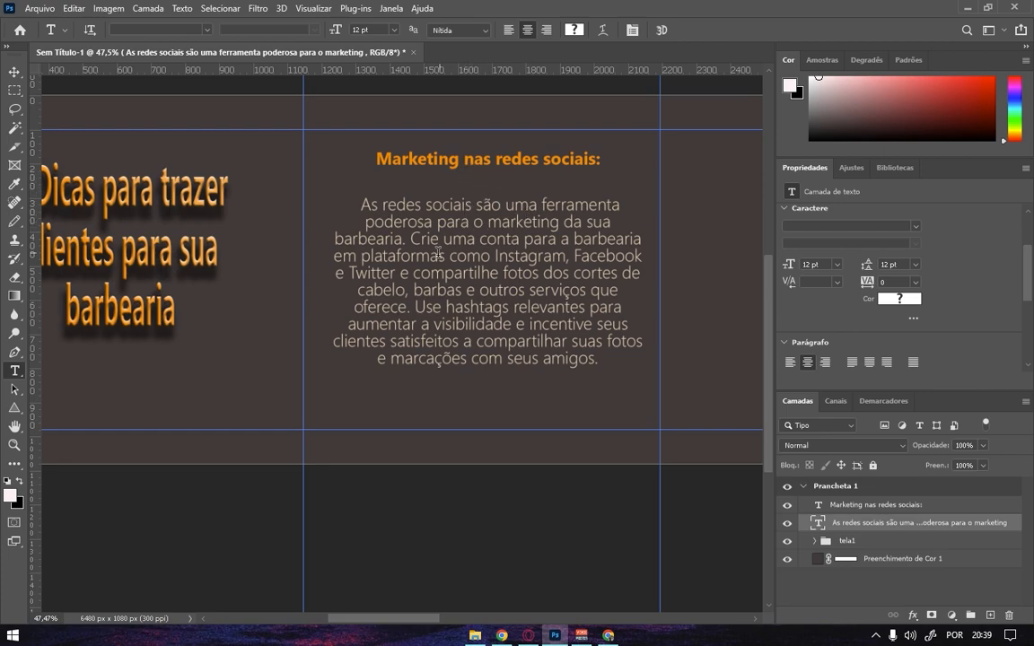
# Move the tip paragraph and its heading slightly down within the second panel.
pyautogui.click(15, 72)
pyautogui.moveTo(492, 270); pyautogui.dragTo(492, 292)
pyautogui.moveTo(449, 158); pyautogui.dragTo(499, 178)
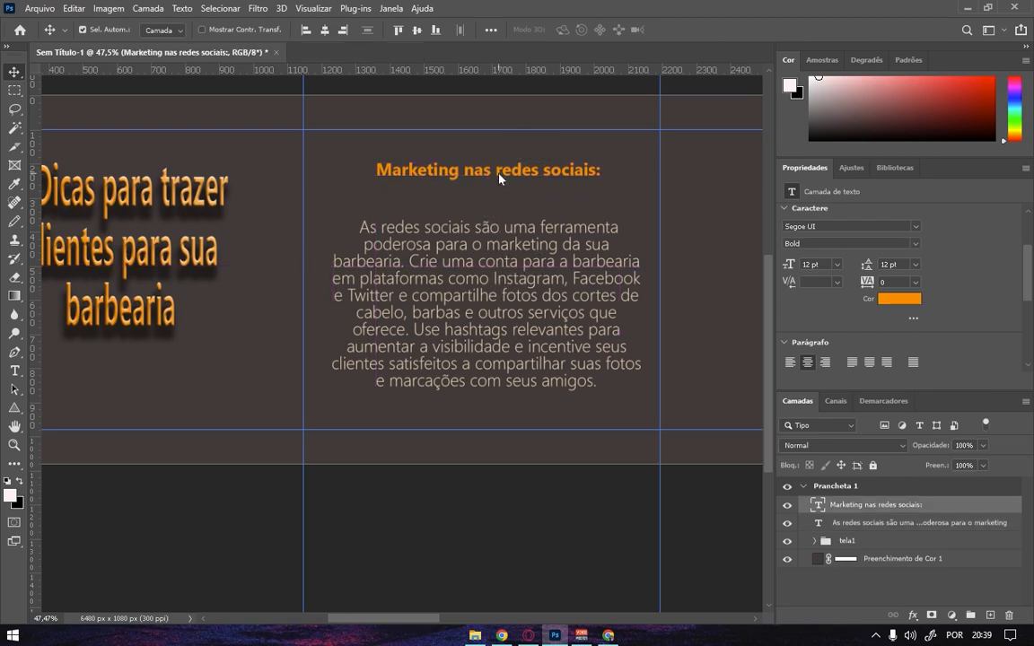
pyautogui.moveTo(499, 179); pyautogui.dragTo(505, 179)
# Stretch the "Marketing nas redes sociais:" heading vertically to about 253% height and nudge it slightly left.
pyautogui.hotkey('ctrl', 't')
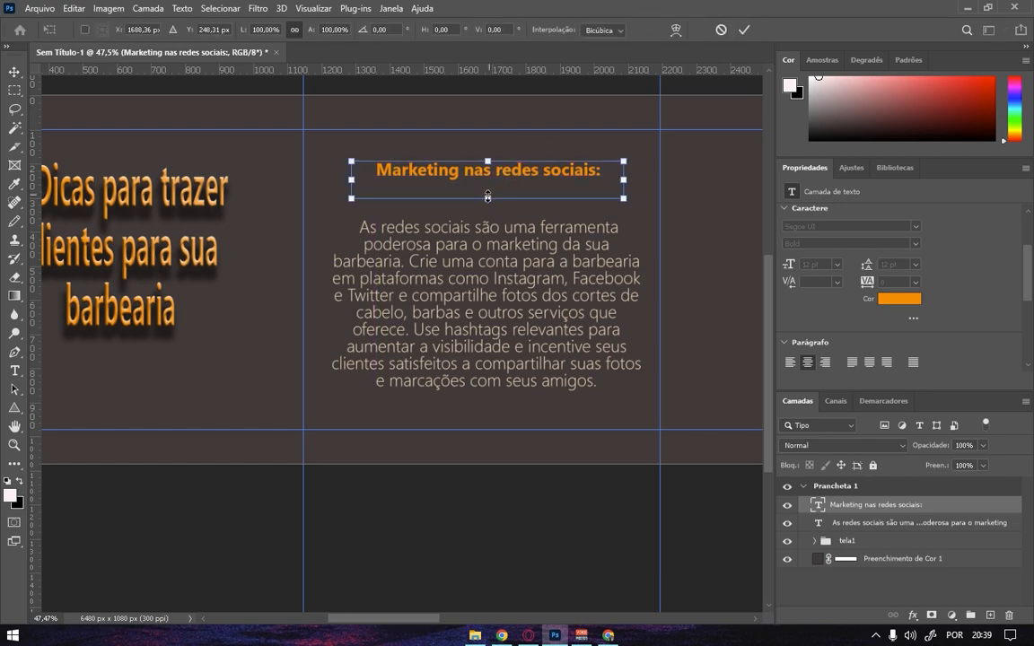
pyautogui.moveTo(487, 196); pyautogui.dragTo(489, 256)
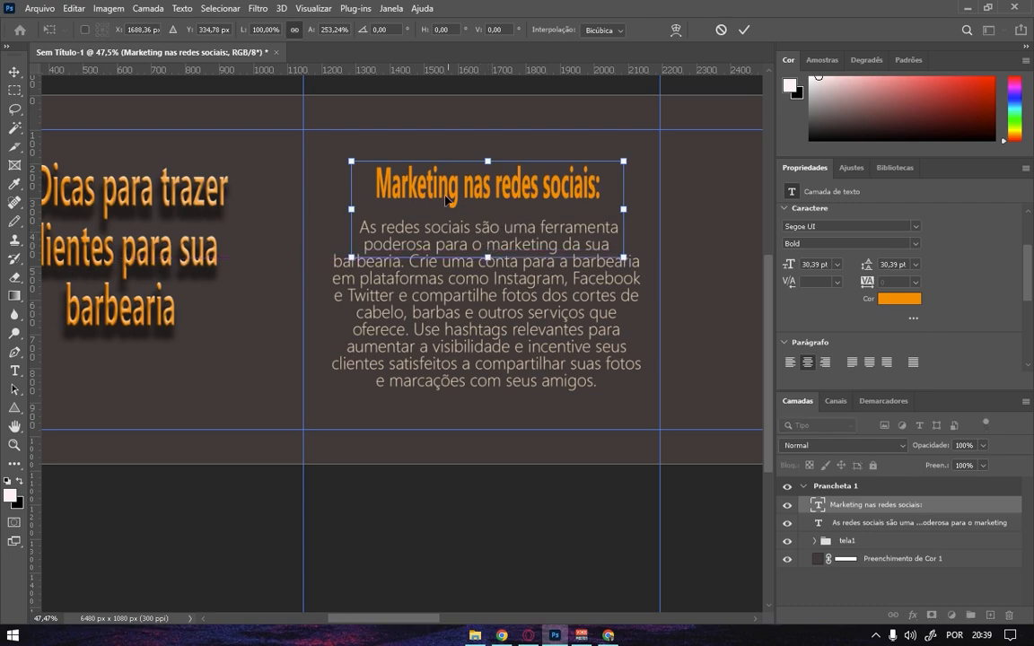
pyautogui.click(744, 30)
pyautogui.moveTo(510, 190); pyautogui.dragTo(502, 192)
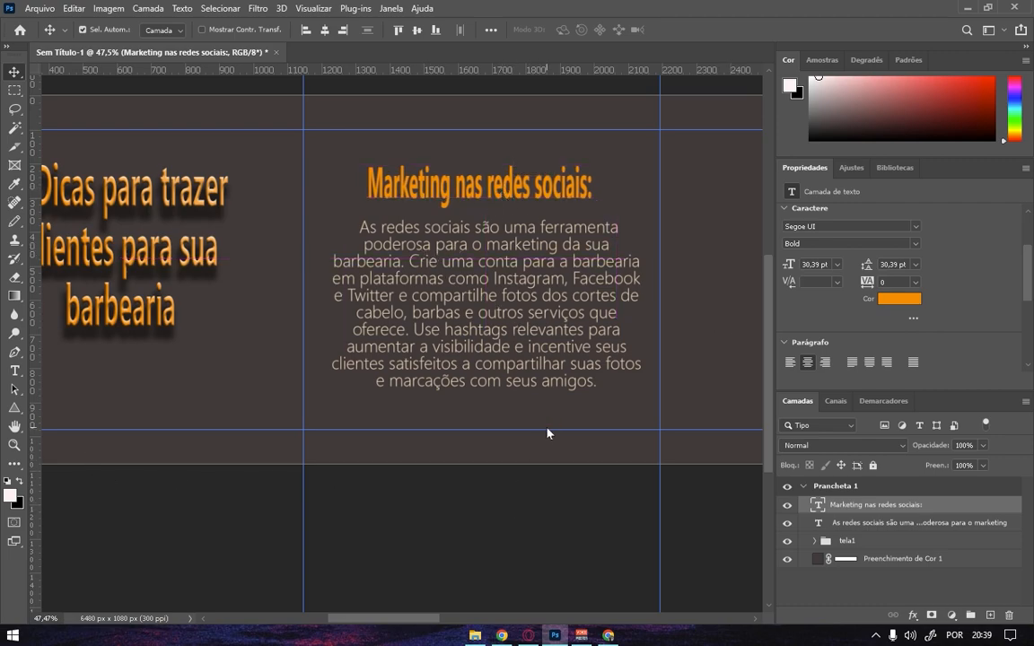
# Switch to ChatGPT and copy the complete second tip, "Ofereça promoções e descontos", for the third panel.
pyautogui.moveTo(542, 431); pyautogui.dragTo(250, 401)
pyautogui.moveTo(546, 270); pyautogui.dragTo(594, 321)
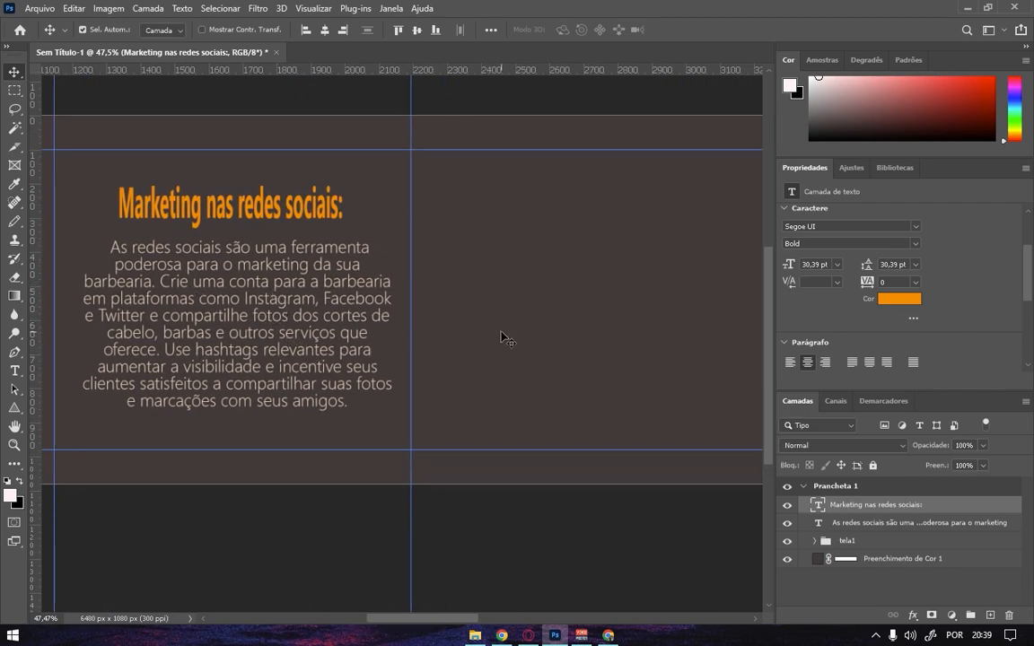
pyautogui.moveTo(534, 302); pyautogui.dragTo(451, 307)
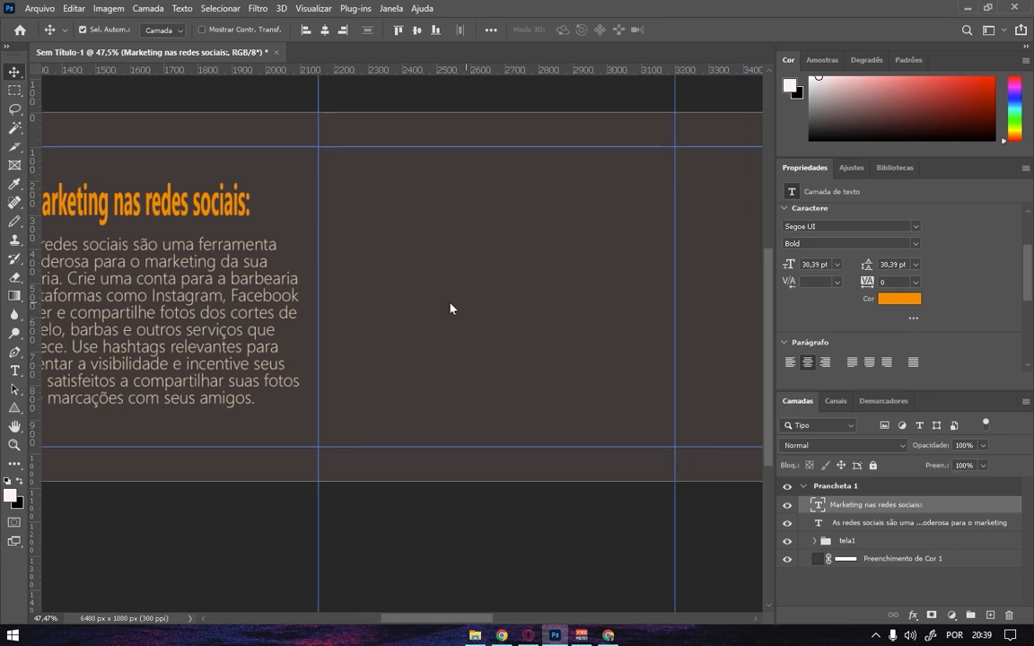
pyautogui.click(608, 635)
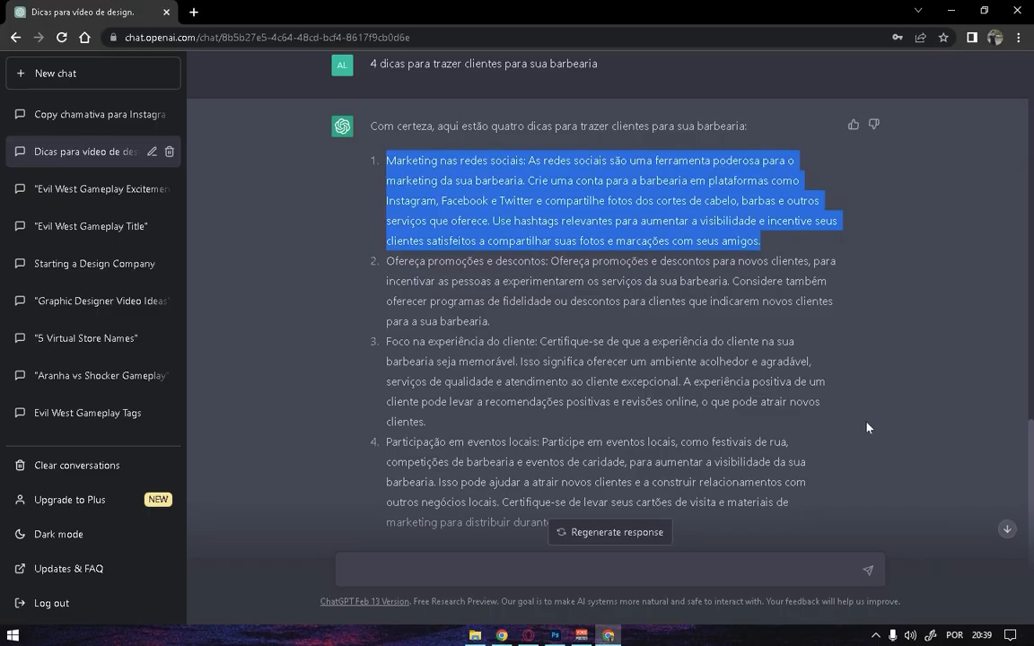
pyautogui.click(370, 256)
pyautogui.moveTo(371, 257); pyautogui.dragTo(658, 330)
pyautogui.rightClick(599, 283)
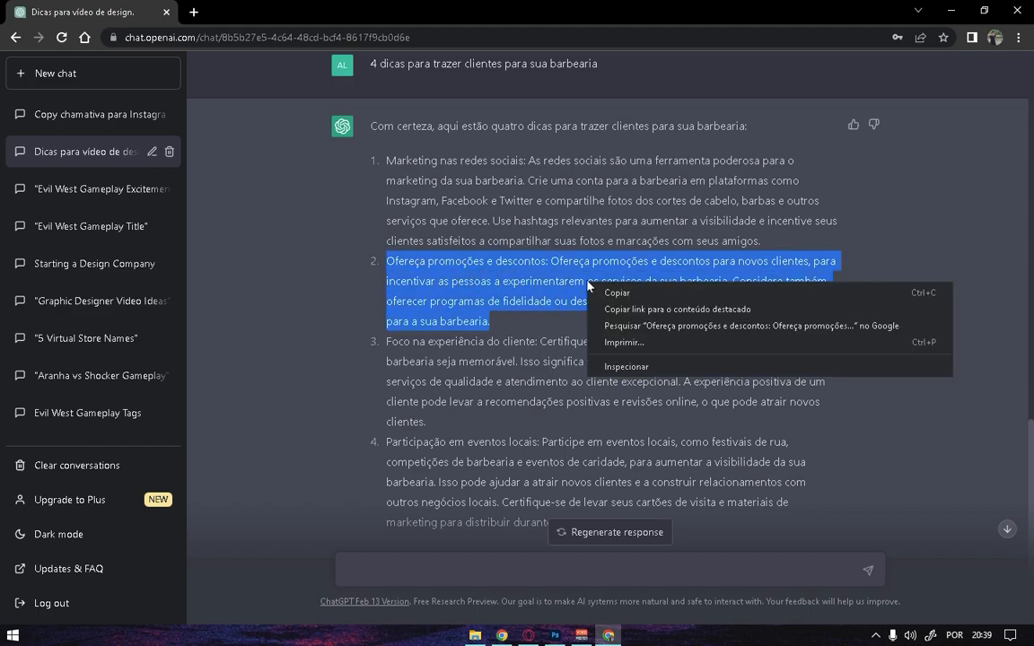
pyautogui.click(617, 292)
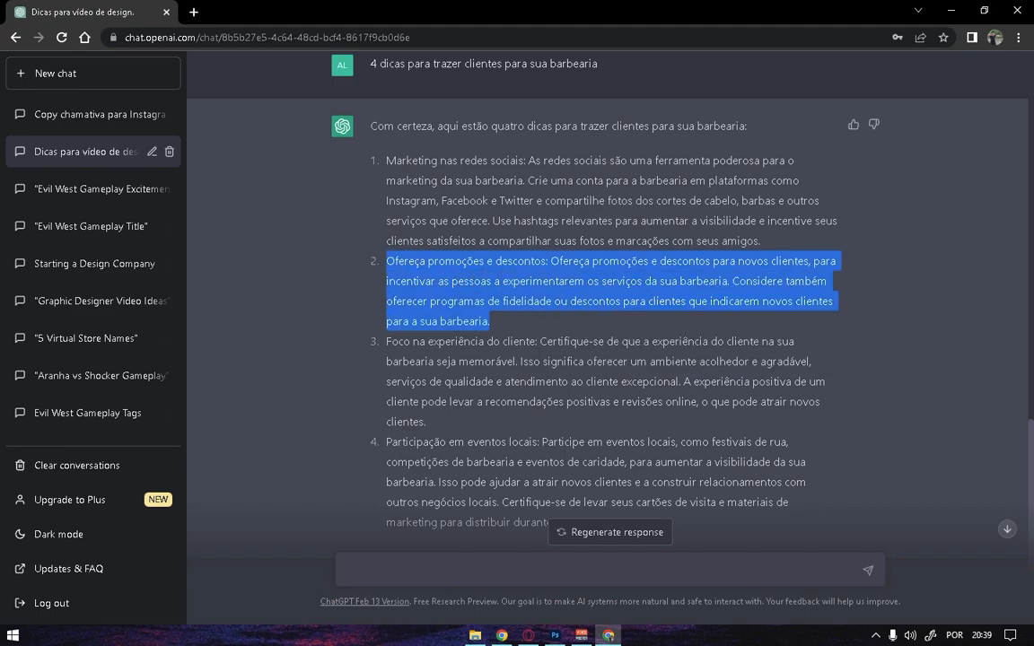
# Switch to Photoshop and paste the copied "Ofereça promoções e descontos" tip into a new paragraph text box in the third panel.
pyautogui.click(554, 635)
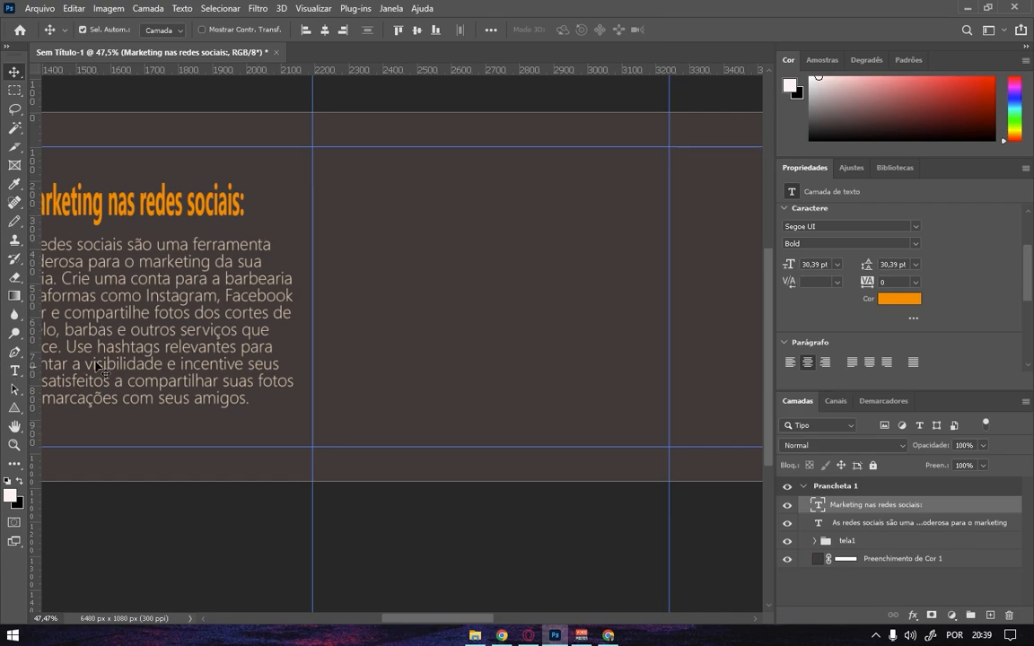
pyautogui.click(14, 369)
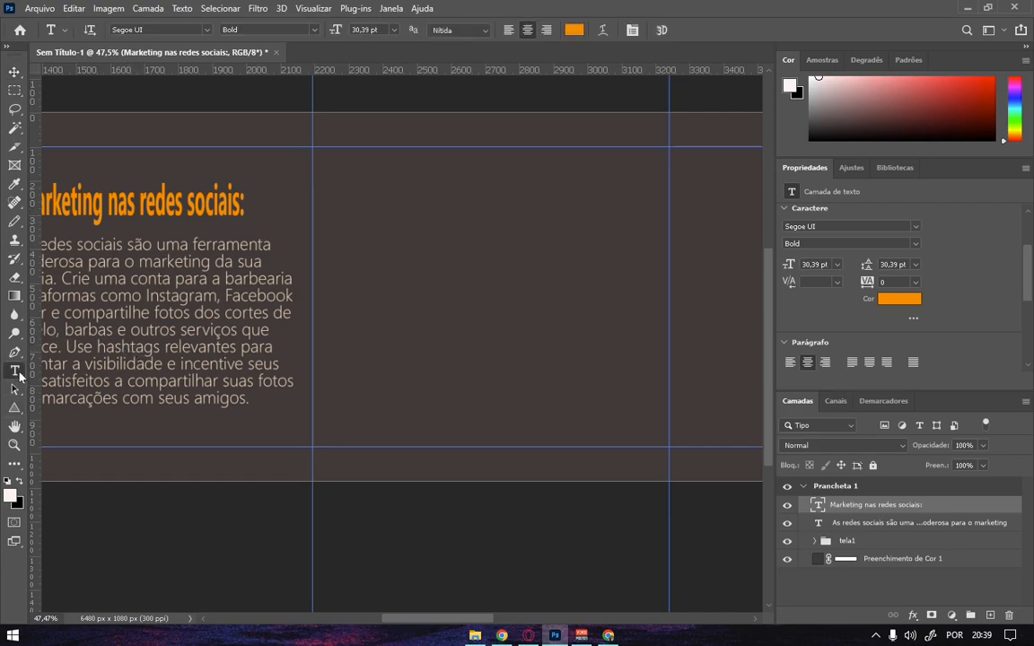
pyautogui.moveTo(349, 214); pyautogui.dragTo(647, 430)
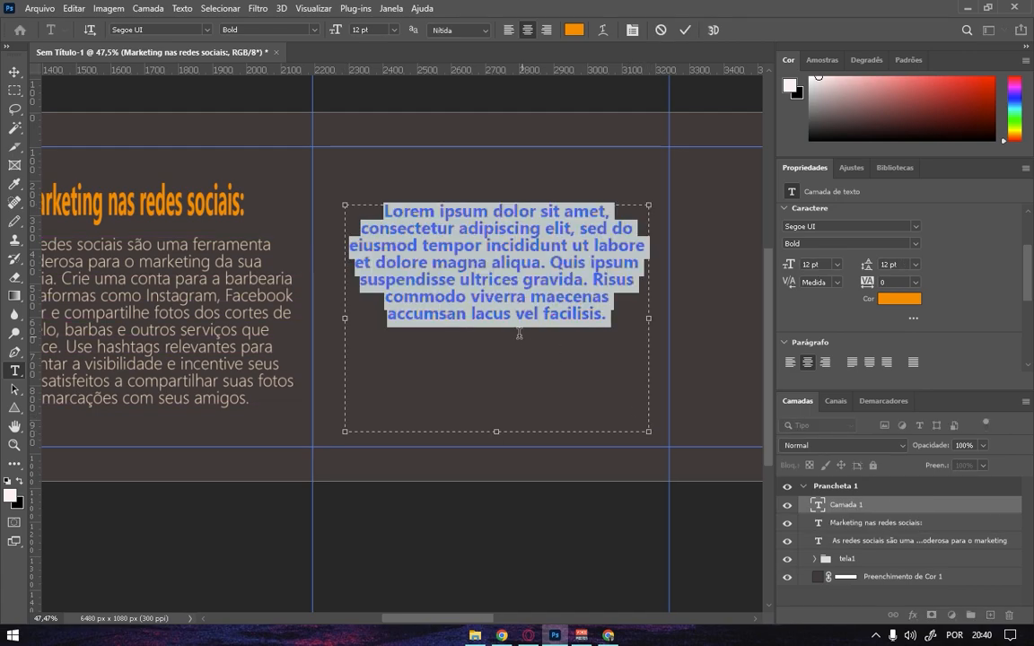
pyautogui.rightClick(446, 270)
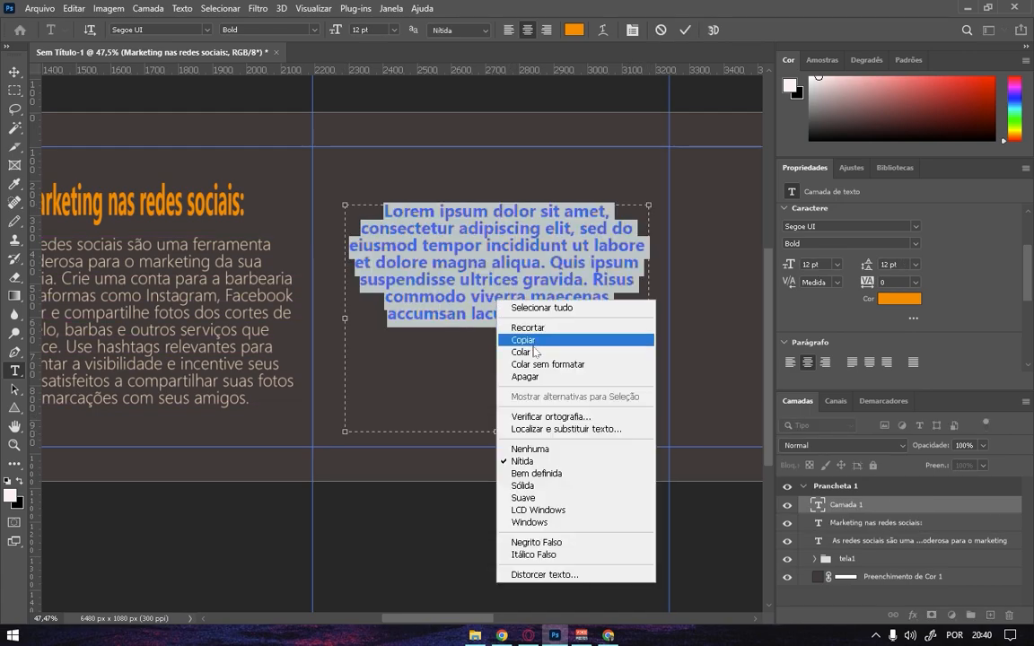
pyautogui.click(484, 324)
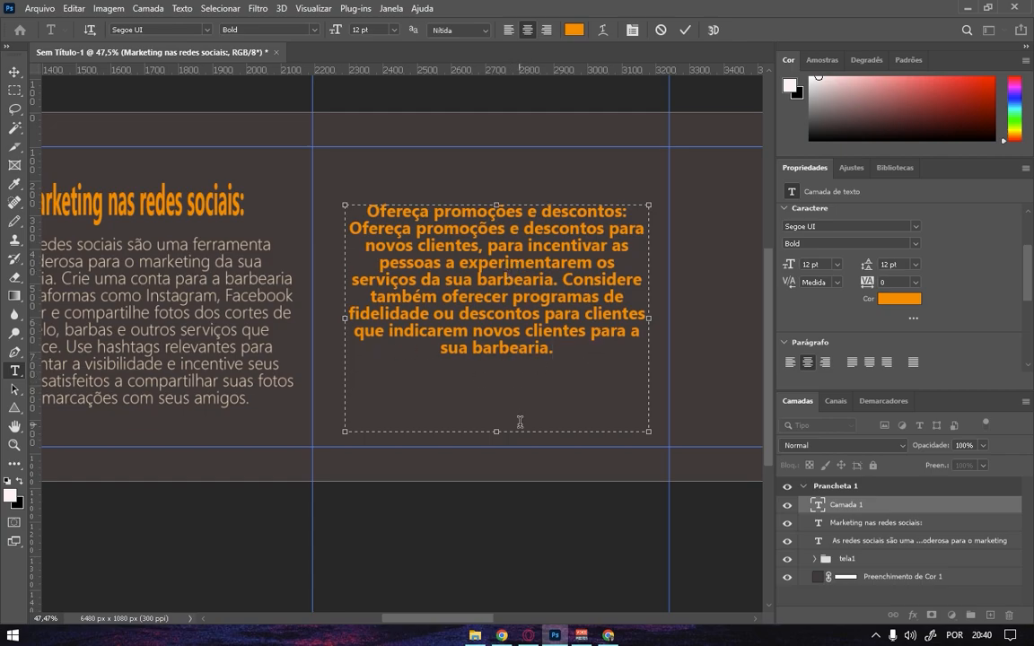
# Shorten the new tip's text box to fit its text and move the paragraph slightly down within the third panel.
pyautogui.moveTo(498, 435); pyautogui.dragTo(486, 364)
pyautogui.click(685, 30)
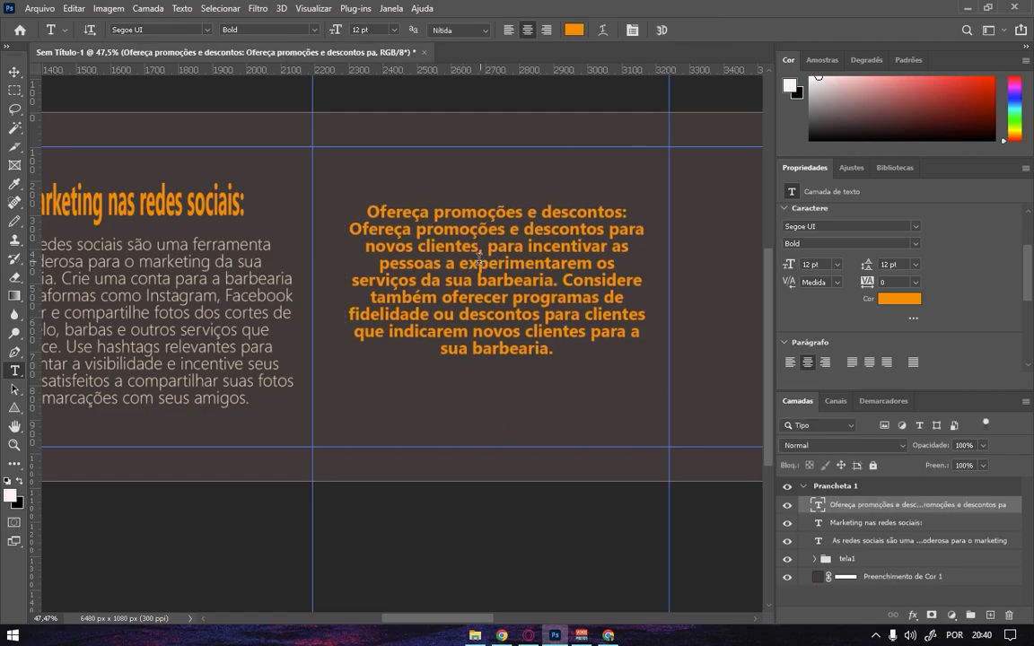
pyautogui.click(542, 252)
pyautogui.click(685, 30)
pyautogui.click(14, 71)
pyautogui.moveTo(408, 228); pyautogui.dragTo(440, 287)
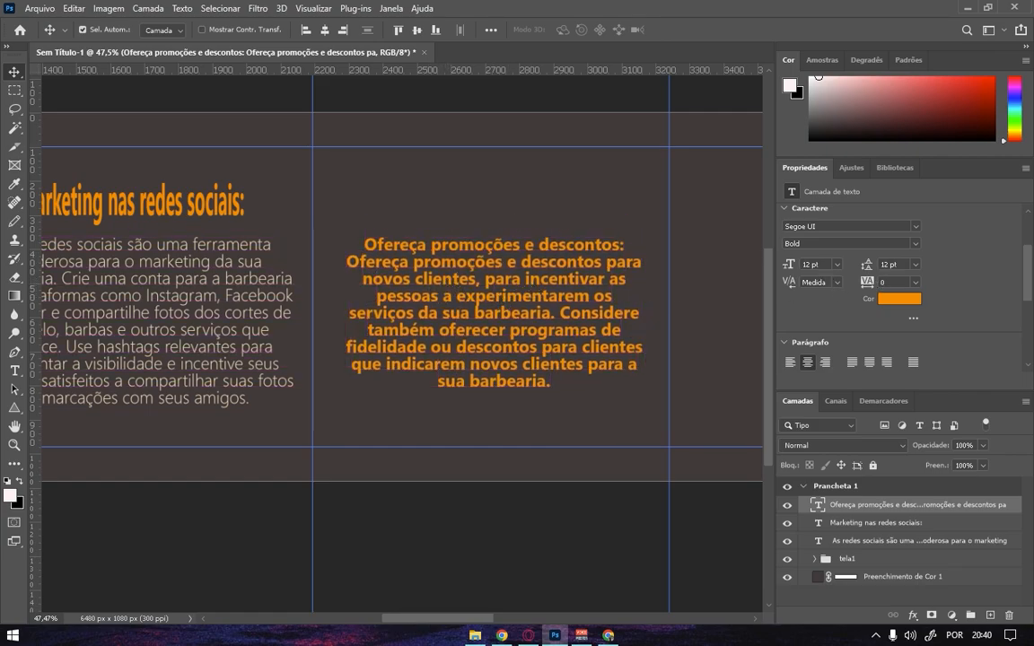
# Change the third panel's tip paragraph to the Segoe UI Light style with the light beige color ead8c6.
pyautogui.click(915, 244)
pyautogui.click(825, 260)
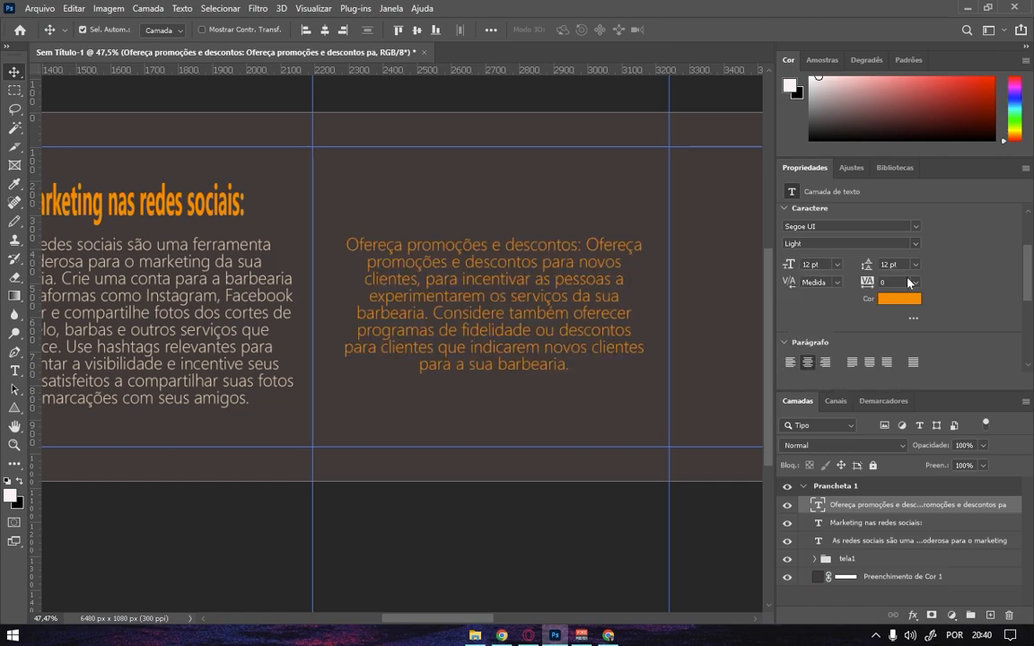
pyautogui.click(907, 297)
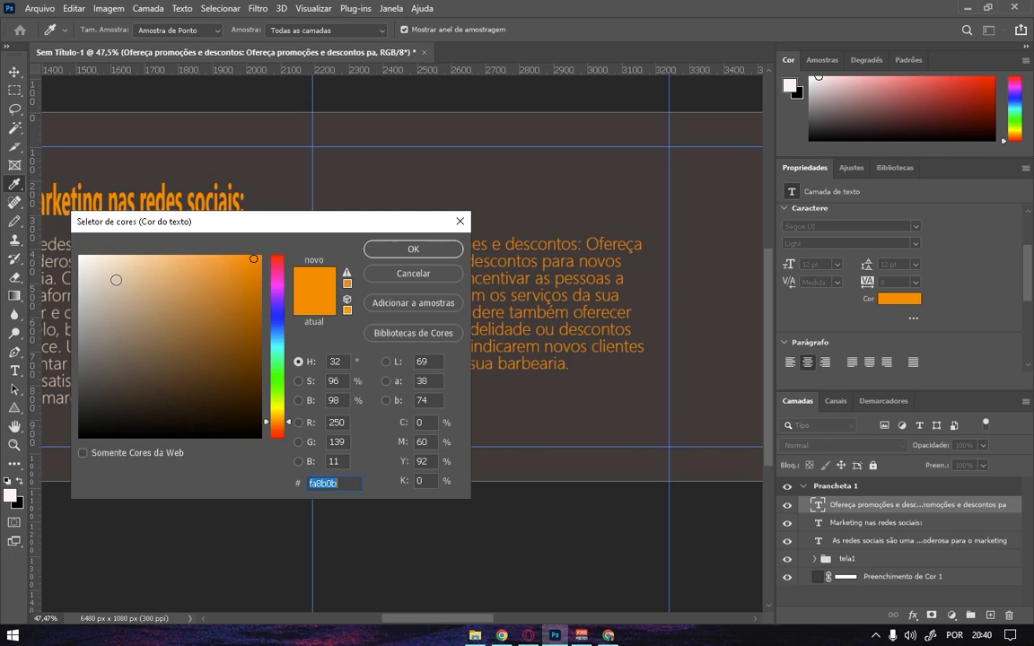
pyautogui.click(112, 278)
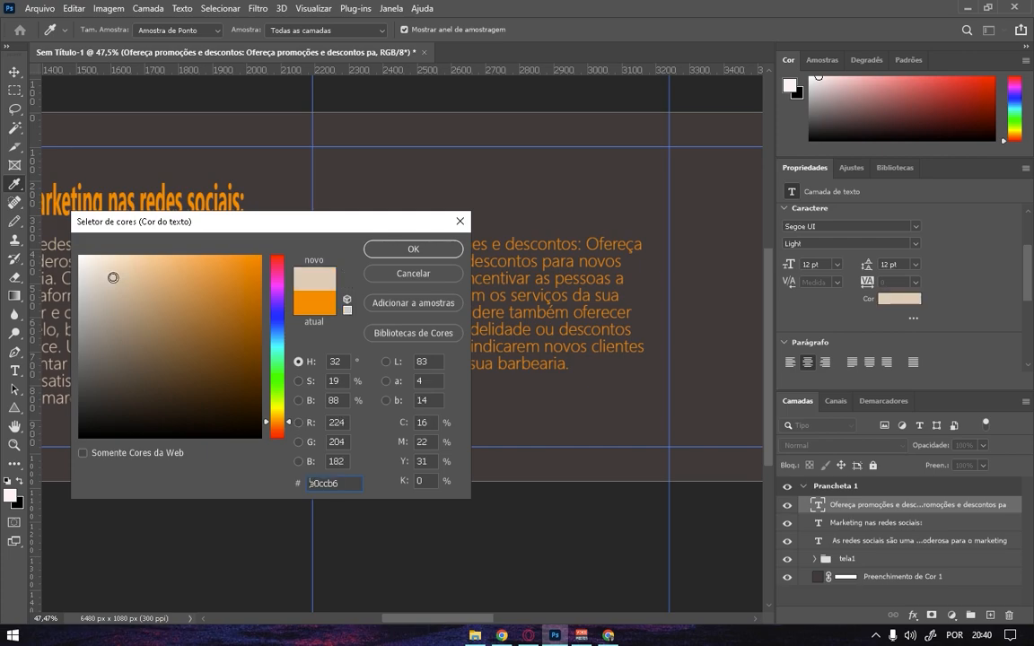
pyautogui.click(67, 272)
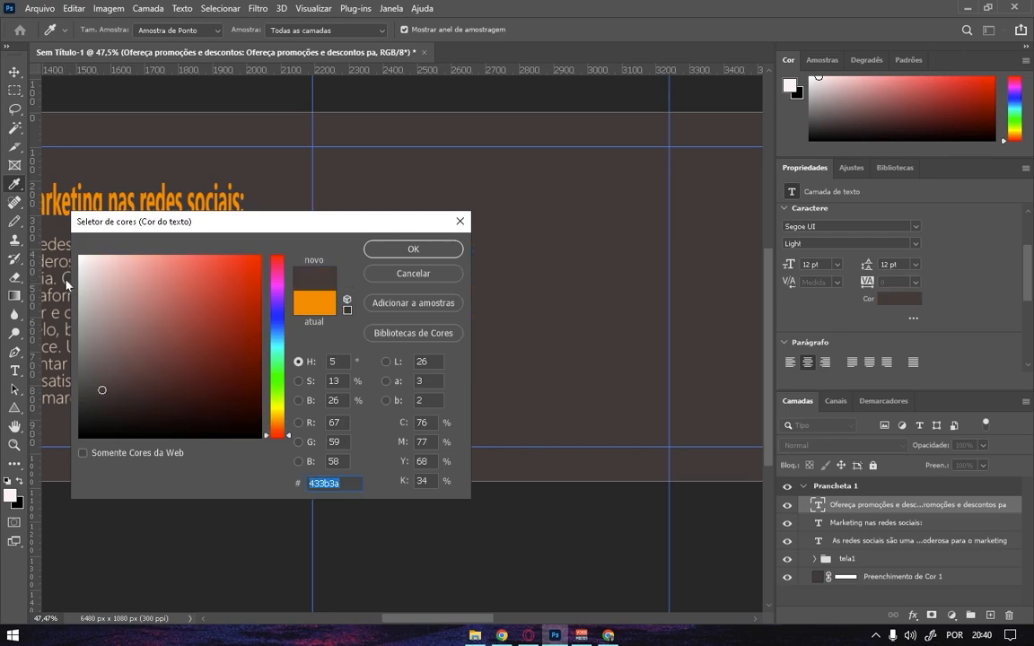
pyautogui.click(68, 273)
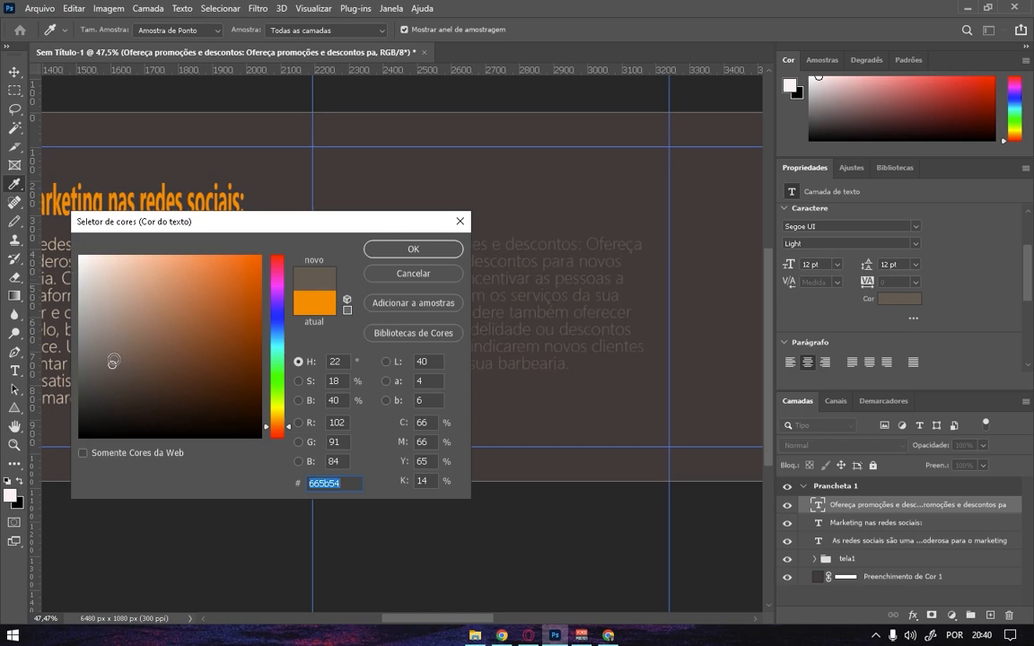
pyautogui.click(89, 198)
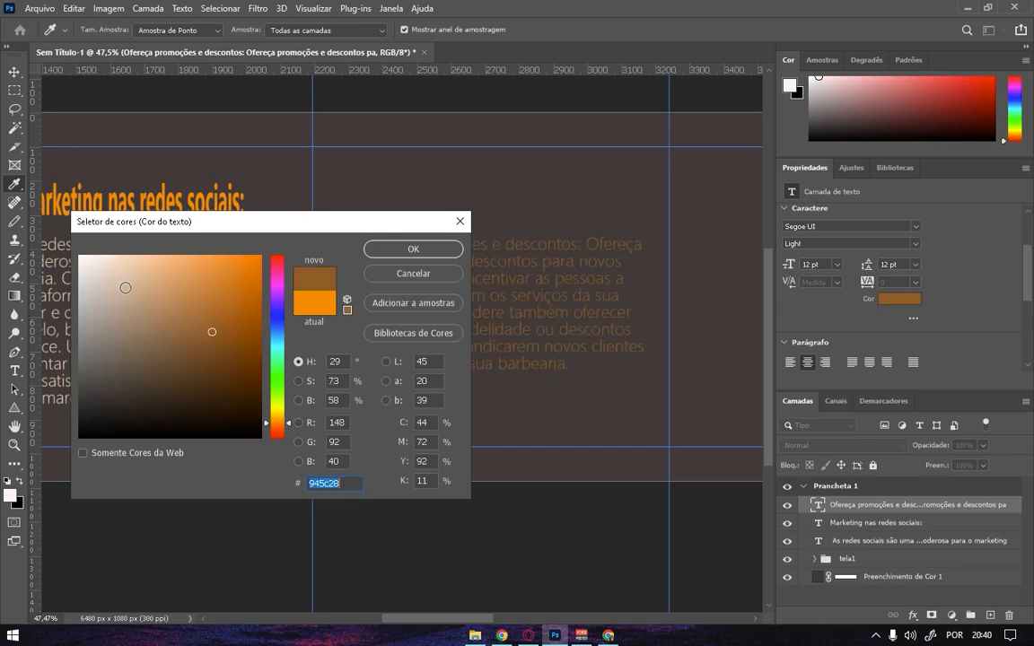
pyautogui.click(110, 272)
pyautogui.click(106, 270)
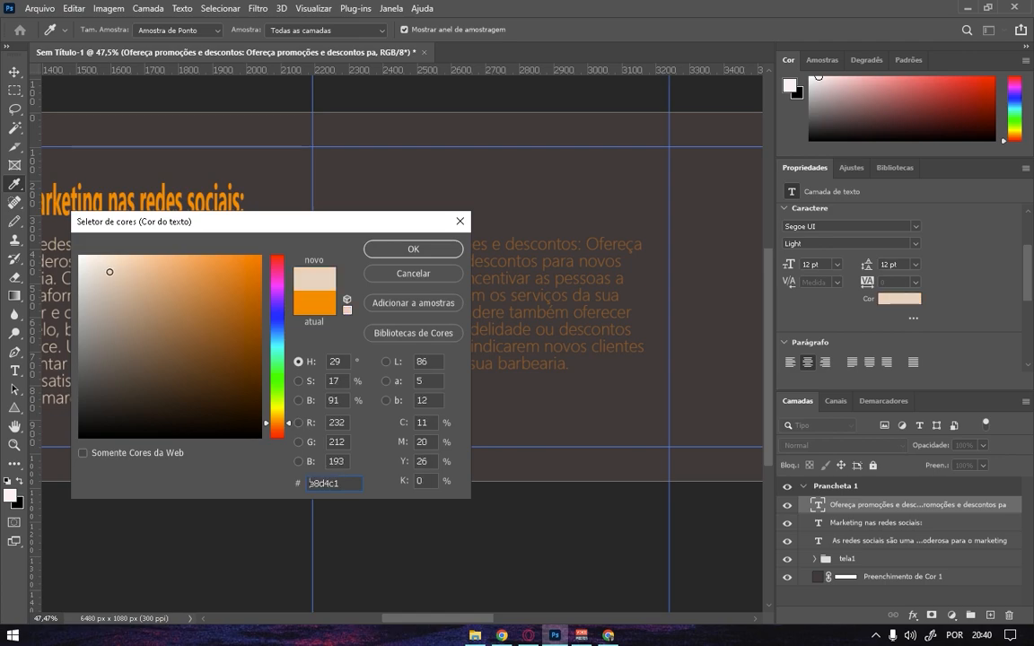
pyautogui.click(391, 248)
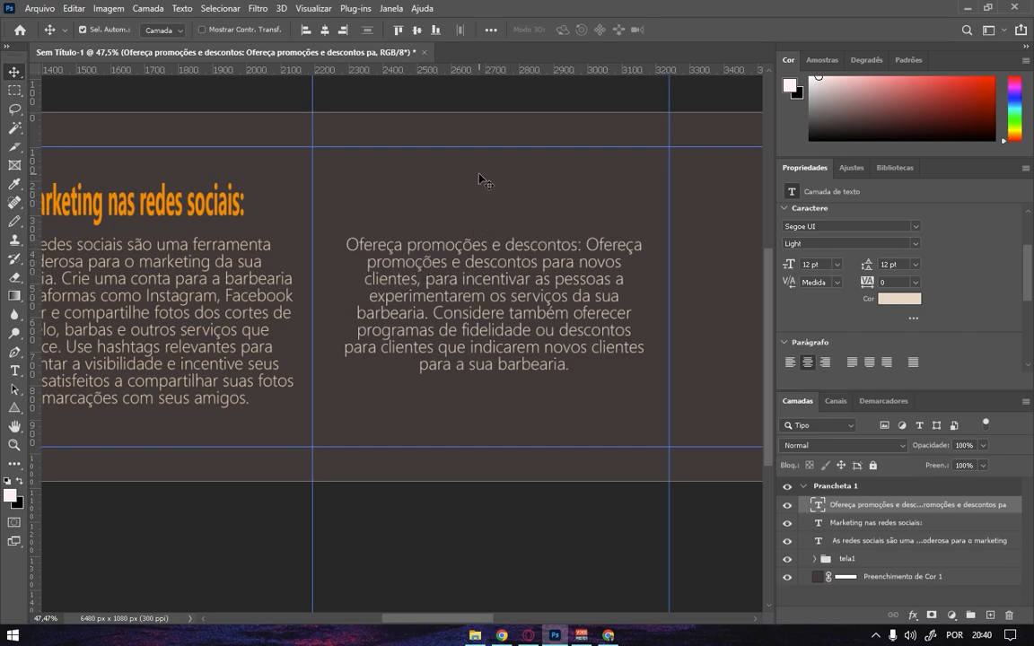
# Copy the heading words "Ofereça promoções e descontos" from the third panel's paragraph, then delete them along with the colon.
pyautogui.doubleClick(575, 244)
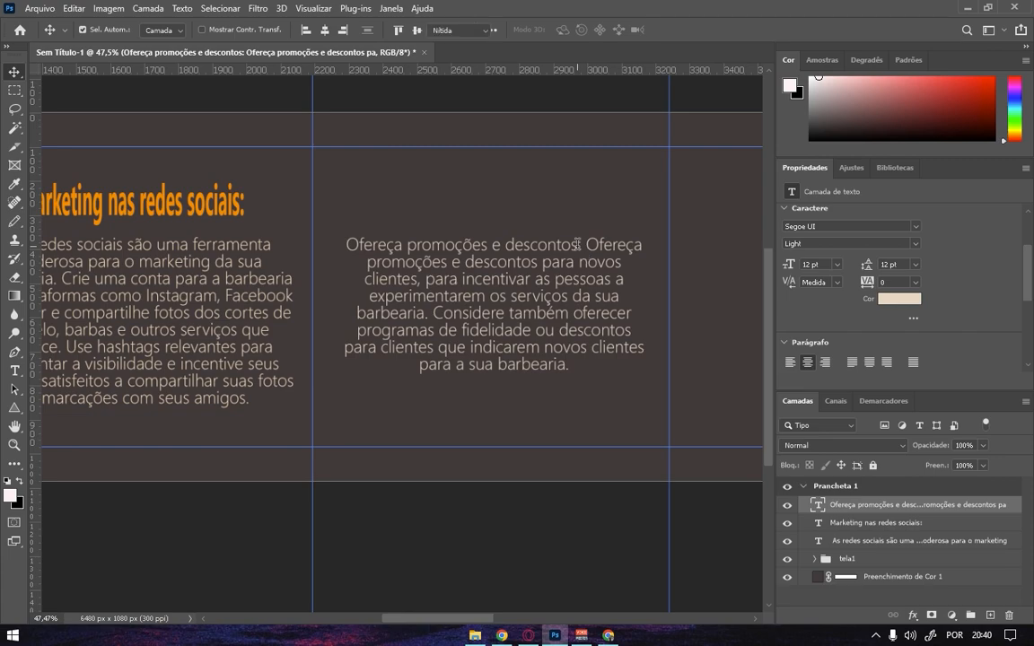
pyautogui.moveTo(575, 245); pyautogui.dragTo(347, 243)
pyautogui.hotkey('ctrl', 'c')
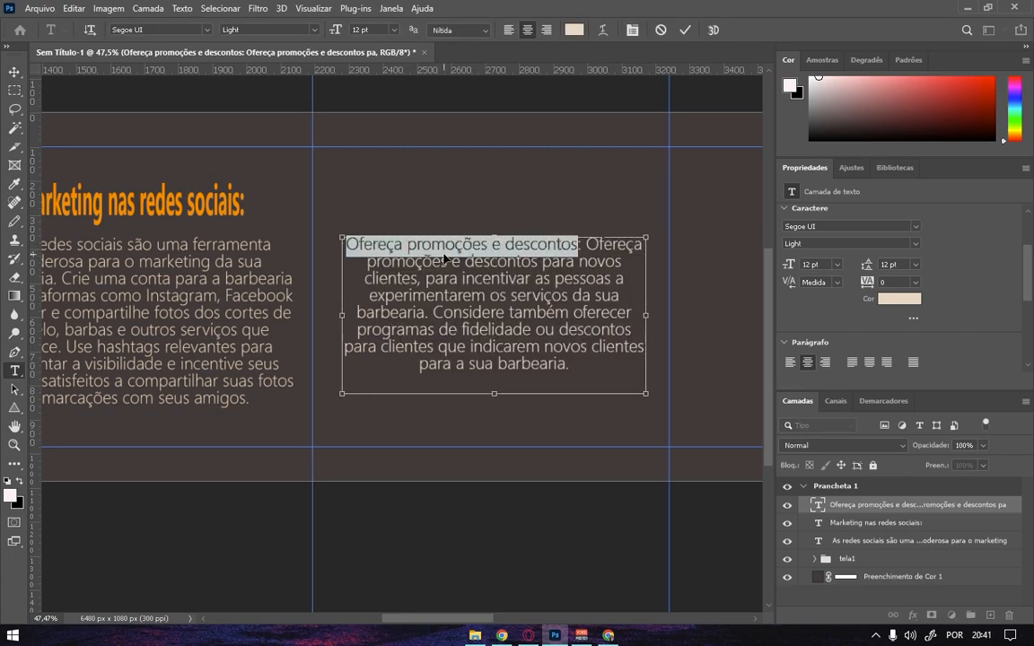
pyautogui.press('BackSpace')
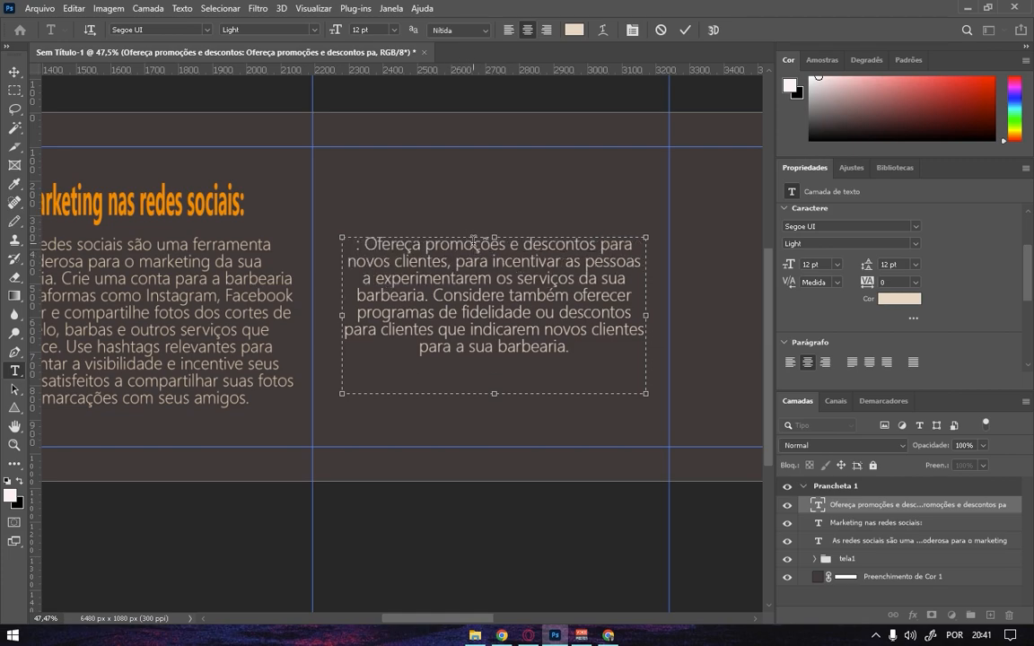
pyautogui.press('Delete')
pyautogui.press('Delete')
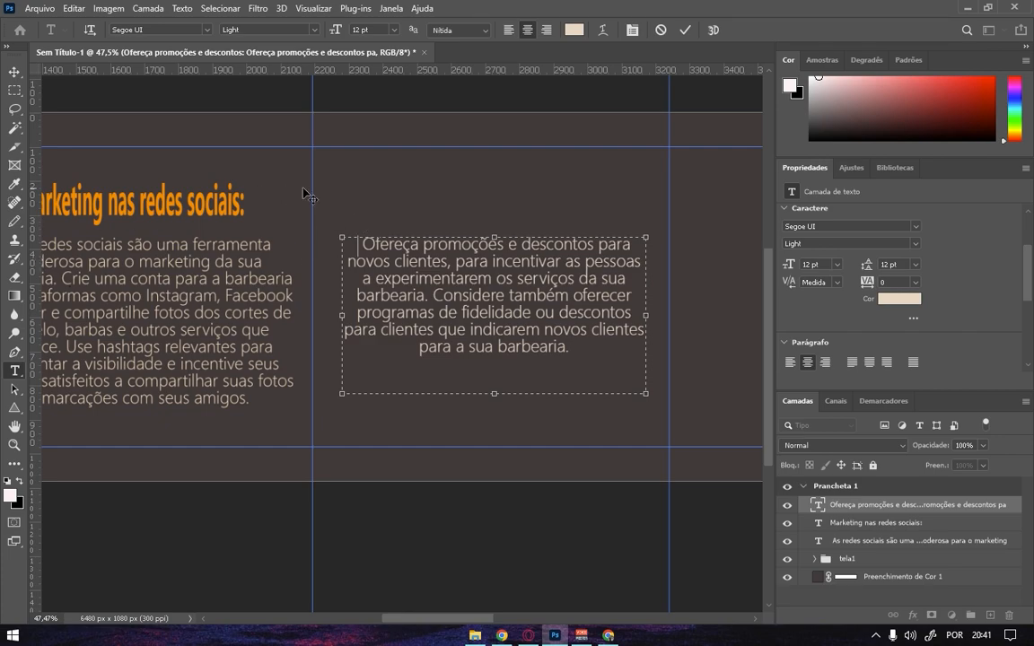
pyautogui.press('BackSpace')
pyautogui.click(683, 31)
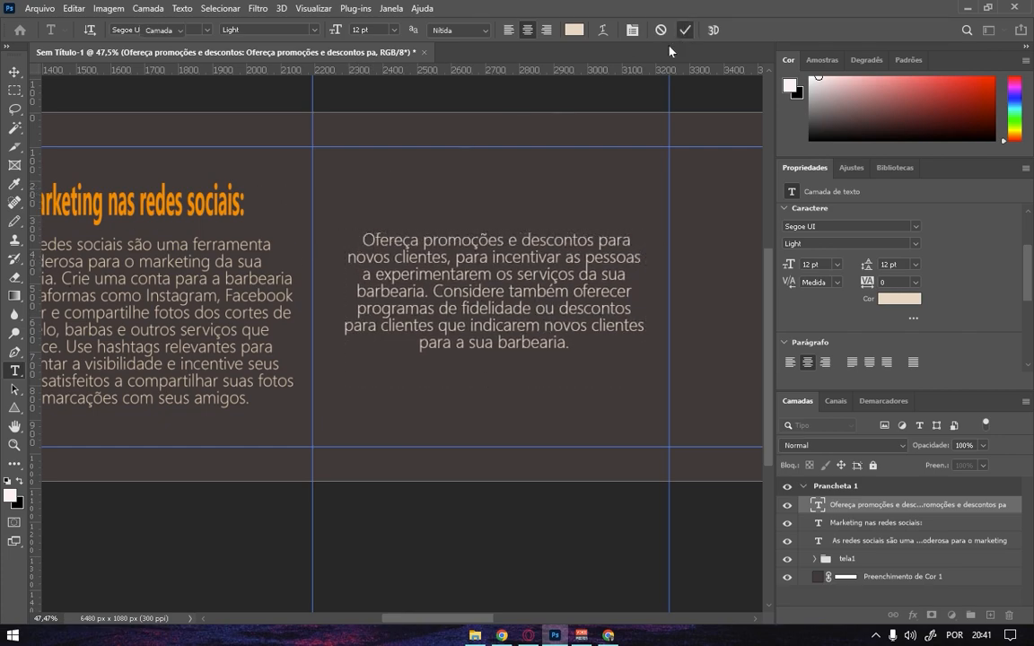
# Add a separate text box above the third panel's paragraph containing the copied heading "Ofereça promoções e descontos".
pyautogui.press('v')
pyautogui.click(363, 143)
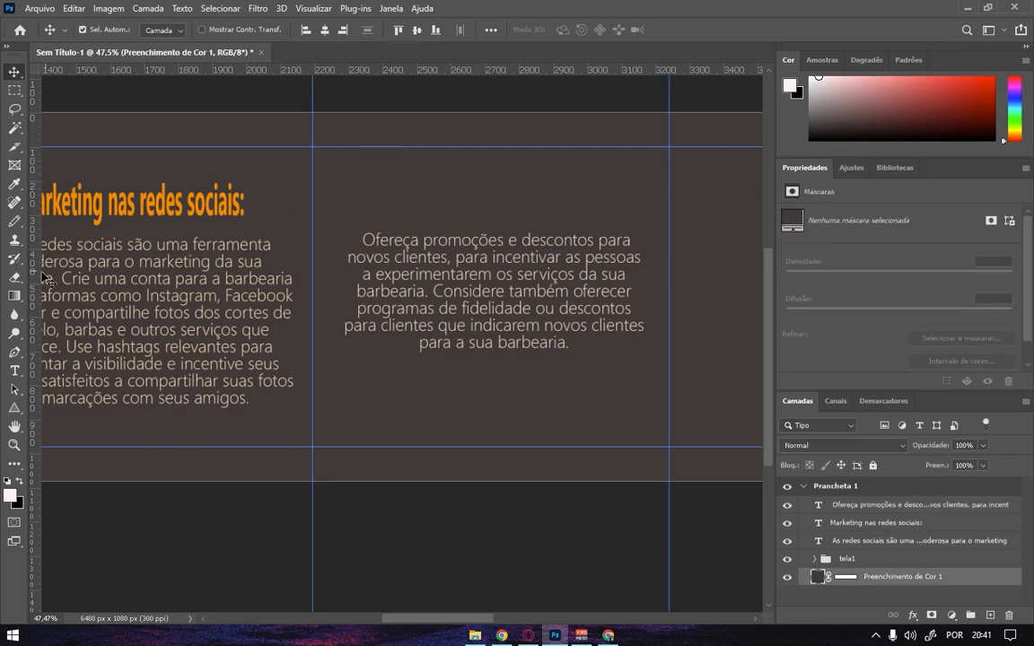
pyautogui.click(21, 373)
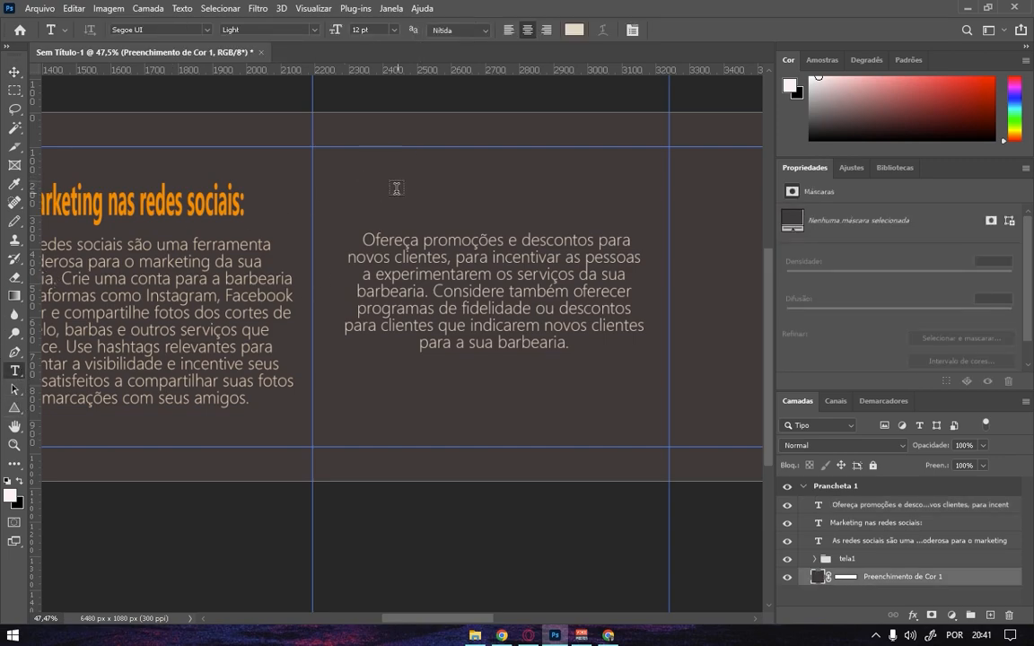
pyautogui.moveTo(362, 181); pyautogui.dragTo(640, 223)
pyautogui.rightClick(513, 190)
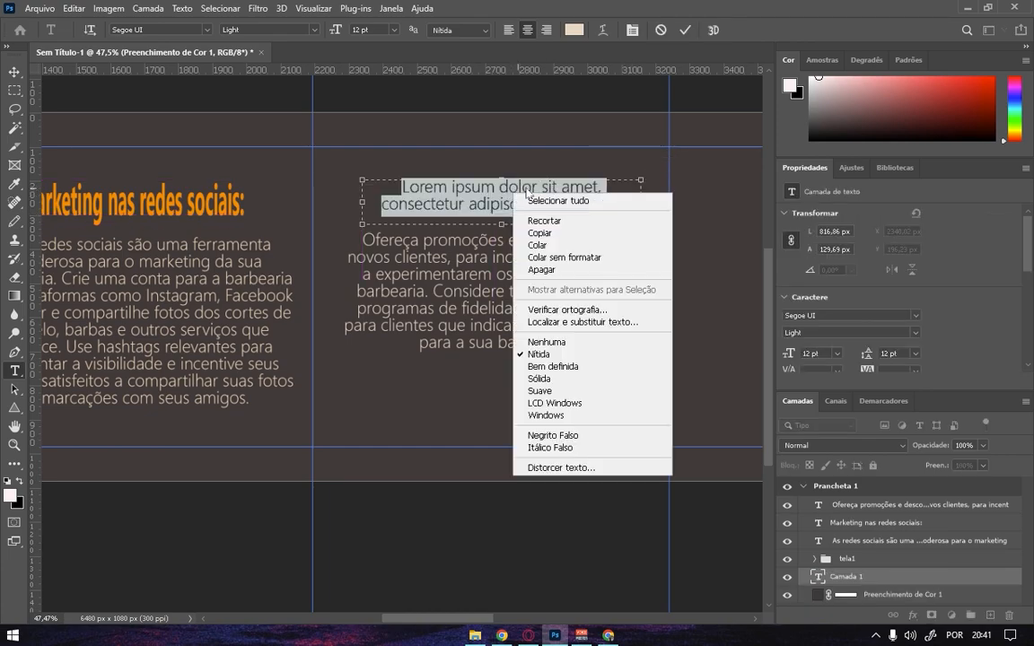
pyautogui.click(525, 239)
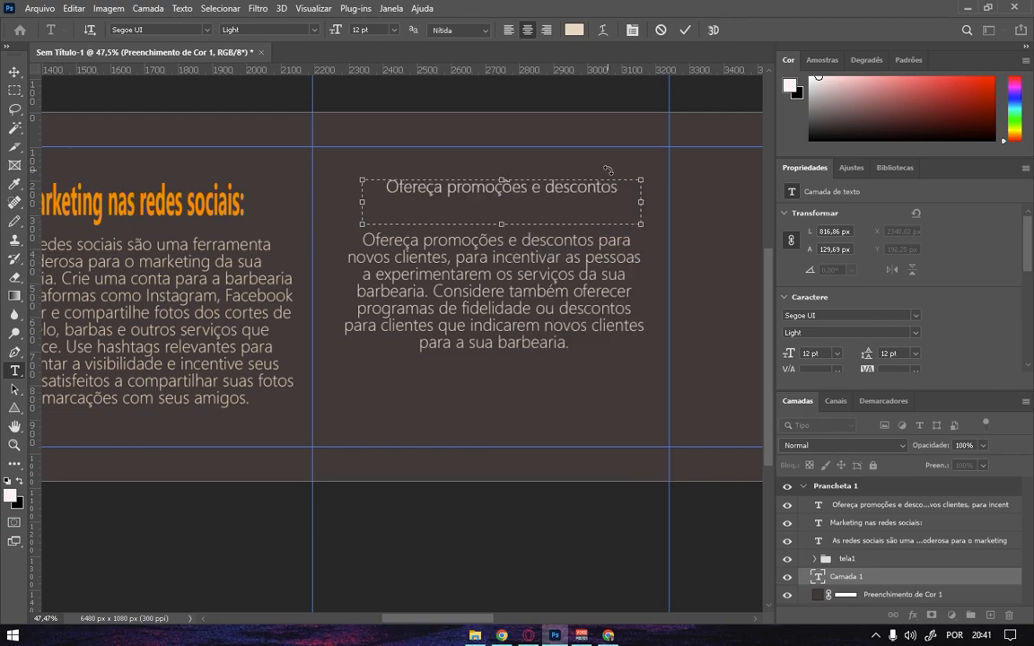
pyautogui.click(685, 31)
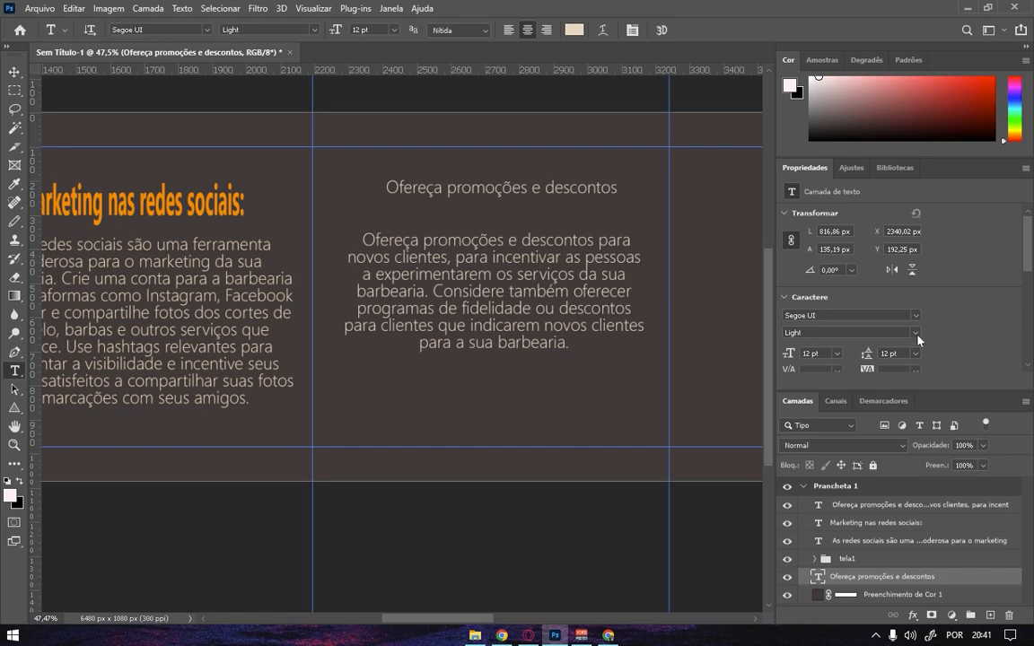
# Set the "Ofereça promoções e descontos" heading to Bold with the orange color e78212, sampled from the second panel's heading.
pyautogui.click(916, 337)
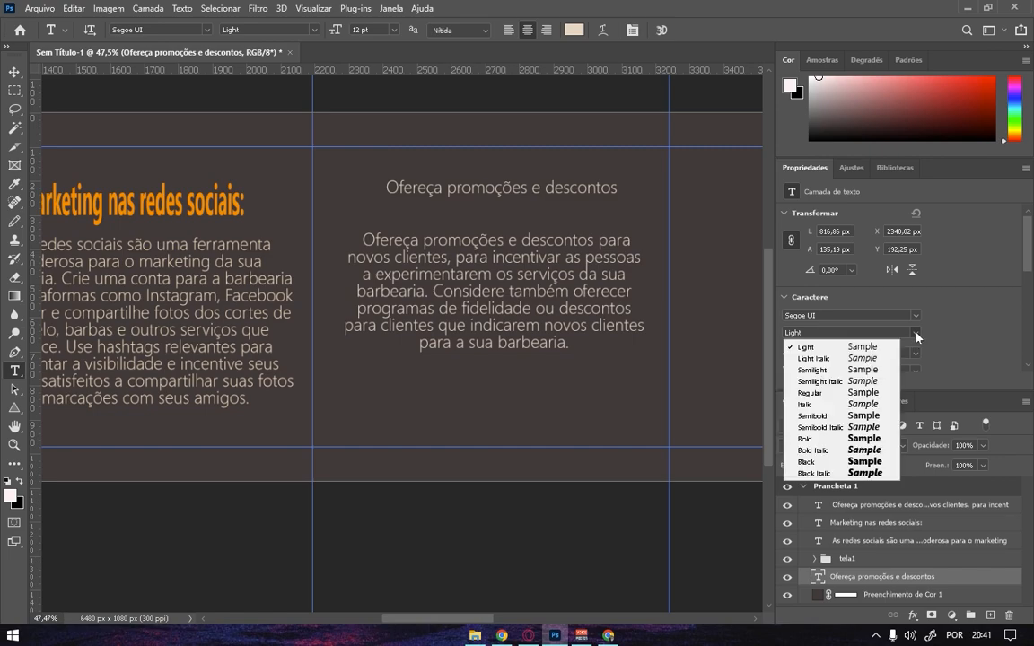
pyautogui.click(812, 439)
pyautogui.moveTo(1028, 237); pyautogui.dragTo(1030, 259)
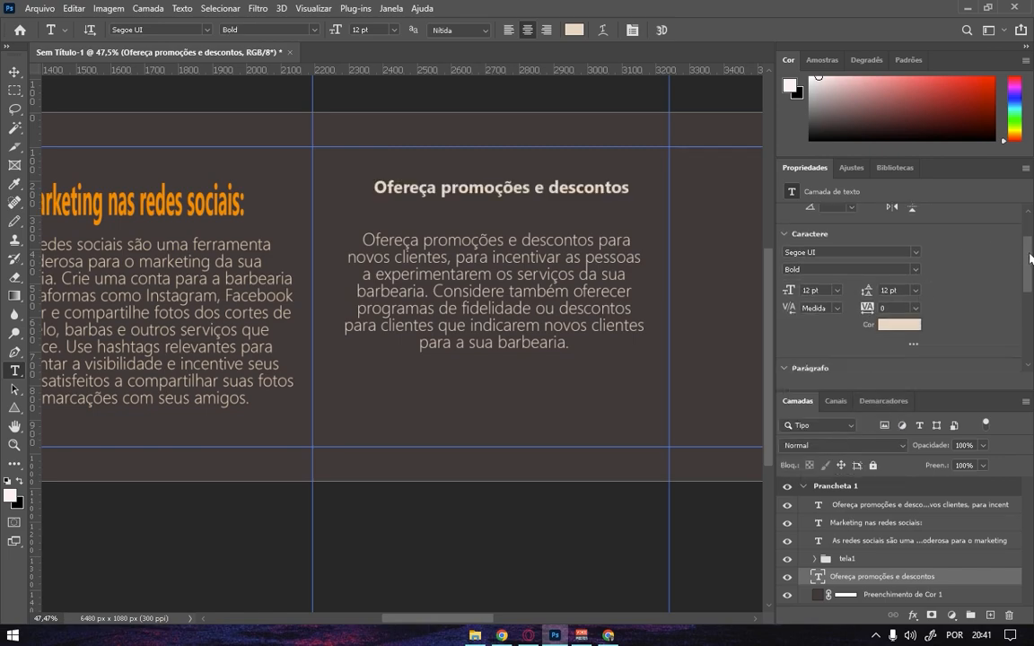
pyautogui.click(907, 324)
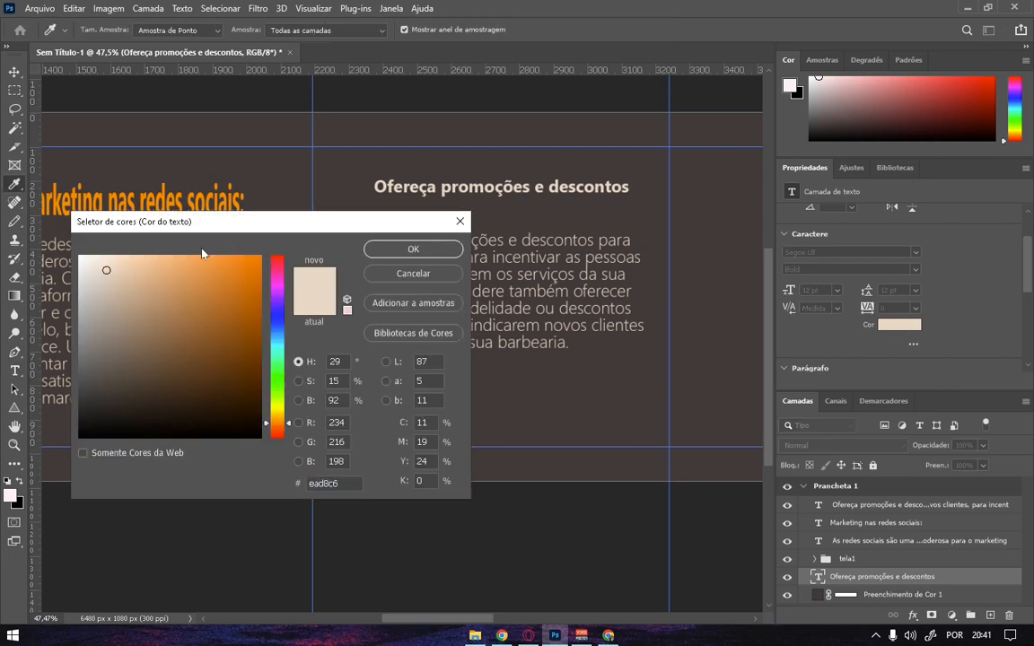
pyautogui.click(213, 202)
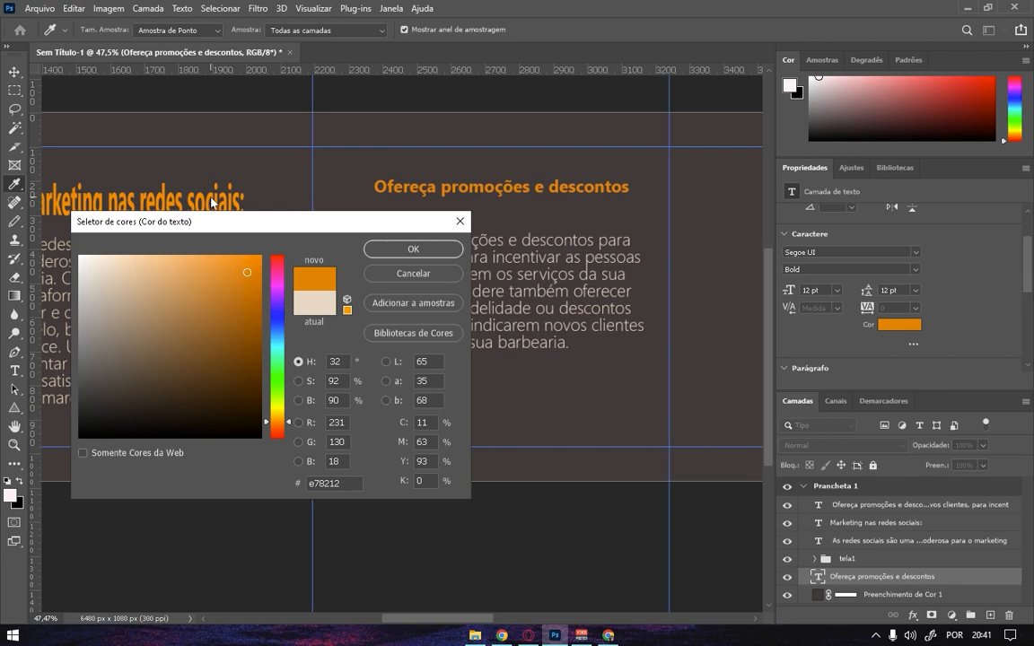
pyautogui.click(434, 256)
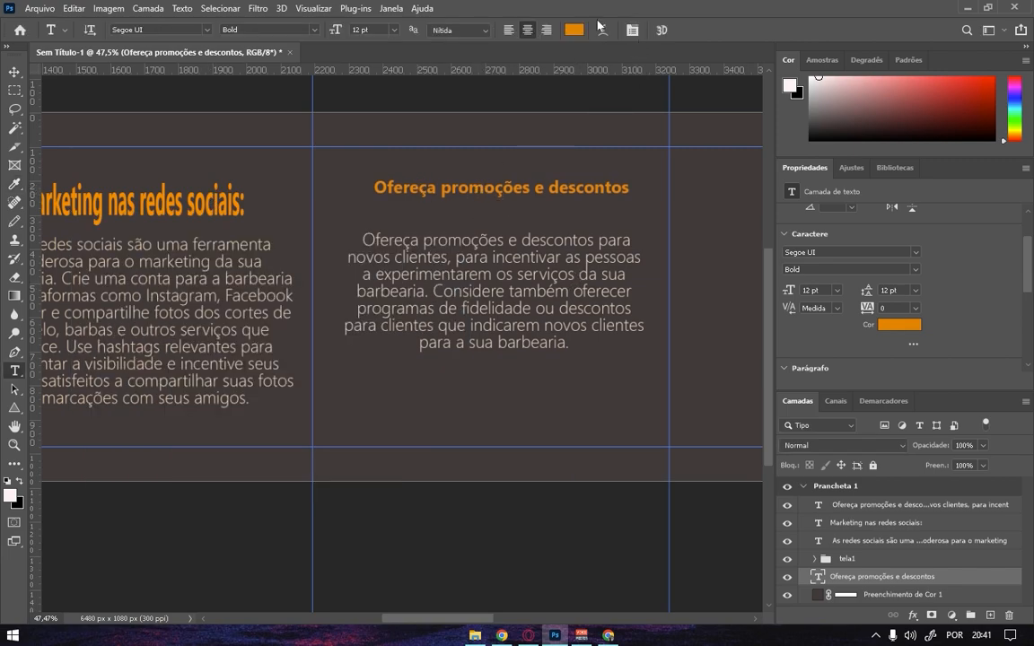
# Stretch the "Ofereça promoções e descontos" heading vertically to about 243% height and shorten its text box to fit the single line.
pyautogui.click(21, 72)
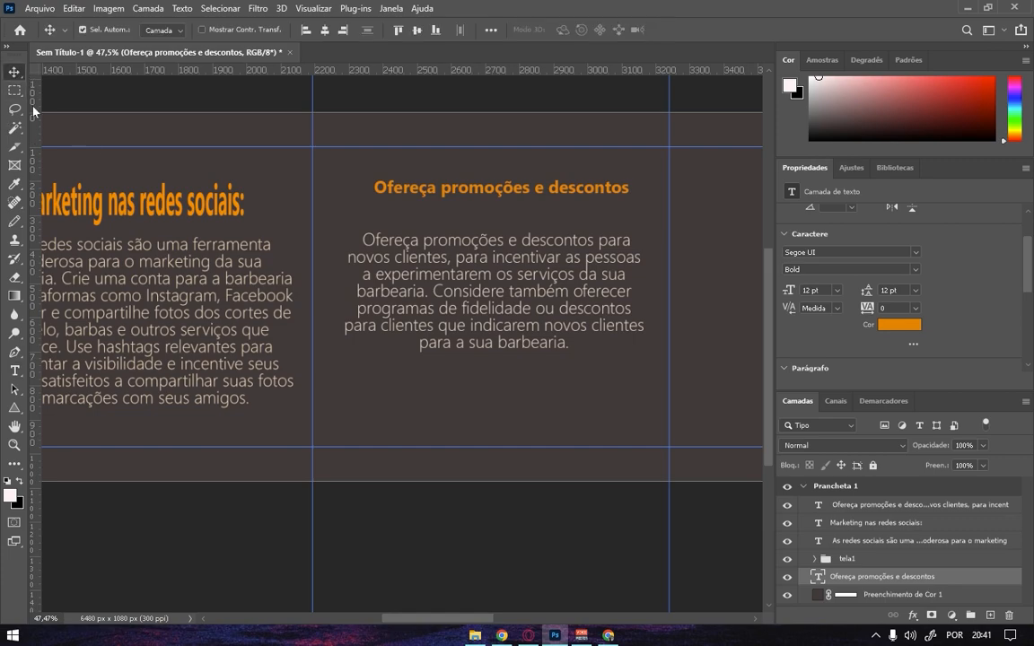
pyautogui.hotkey('ctrl', 't')
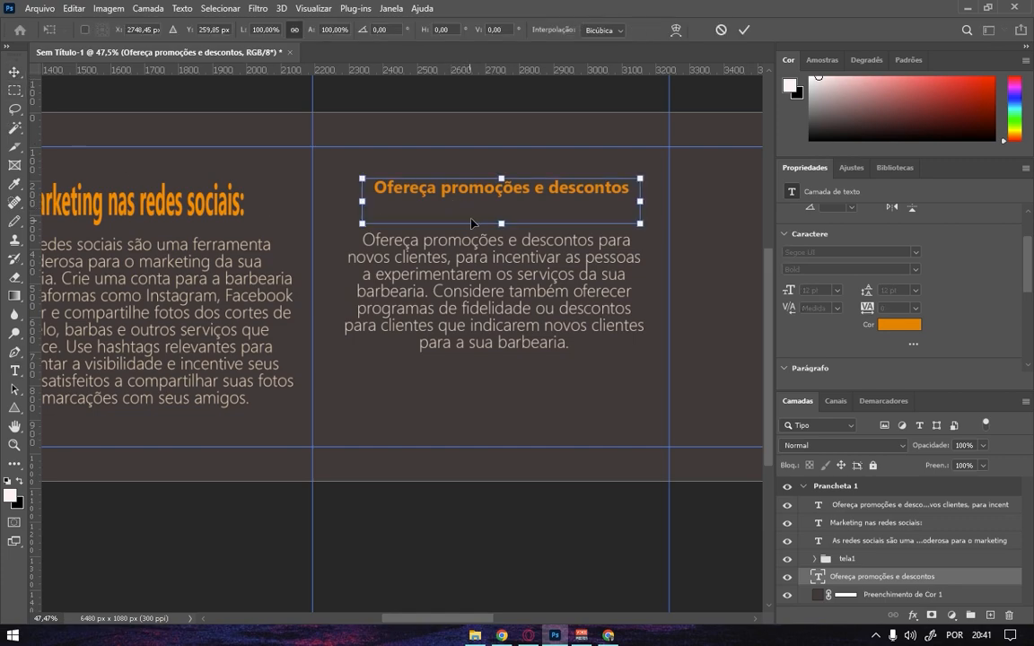
pyautogui.moveTo(500, 223); pyautogui.dragTo(501, 294)
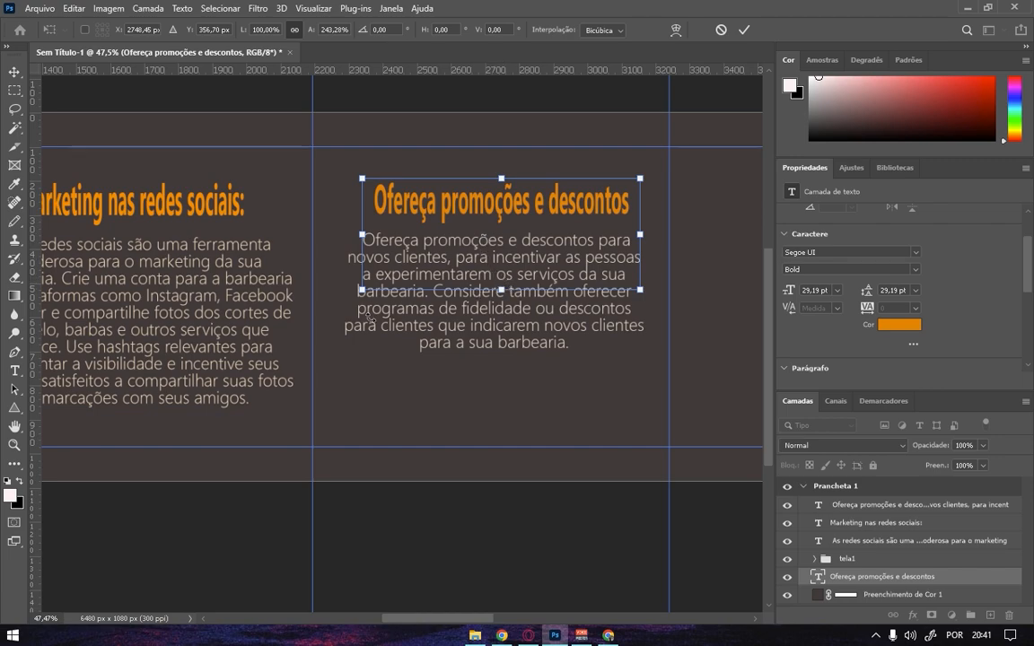
pyautogui.click(12, 371)
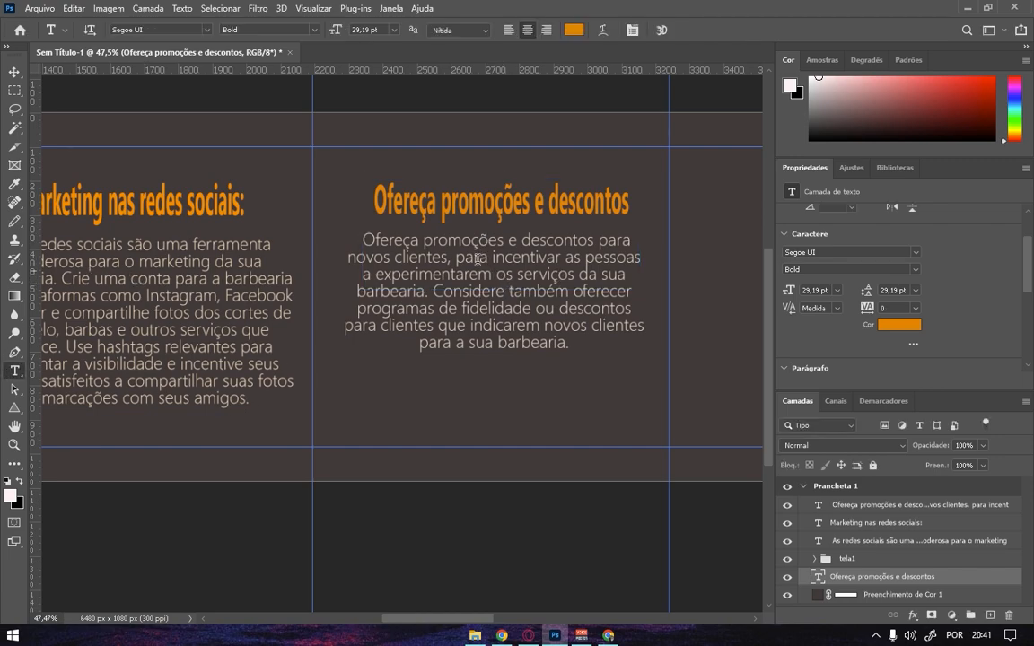
pyautogui.click(468, 208)
pyautogui.moveTo(499, 279); pyautogui.dragTo(483, 230)
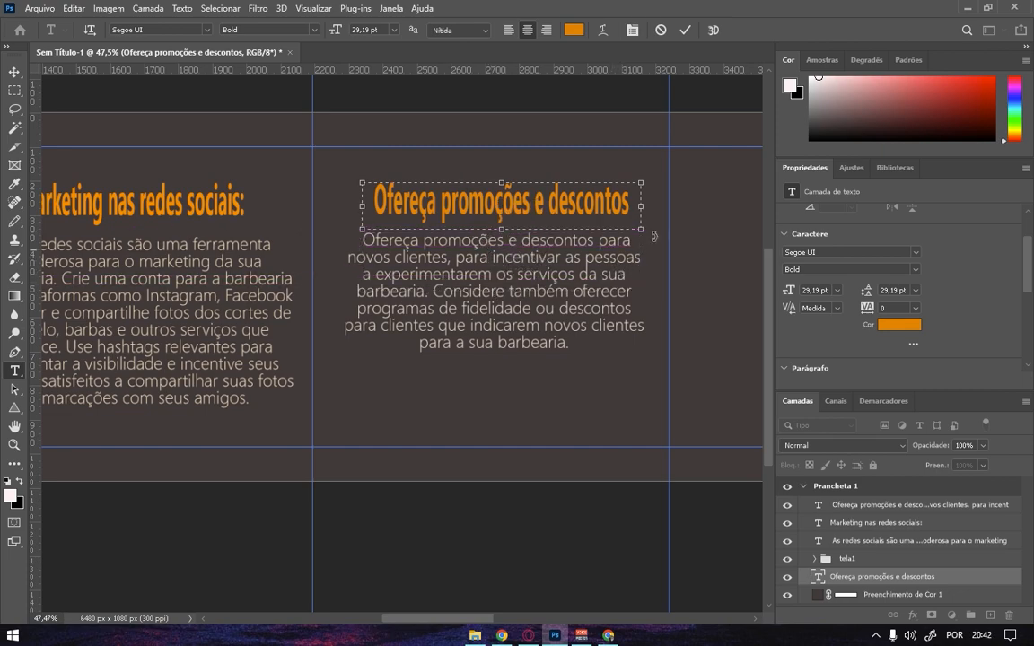
# Move the third panel's paragraph slightly below its heading and stretch it vertically to about 118% height.
pyautogui.click(682, 31)
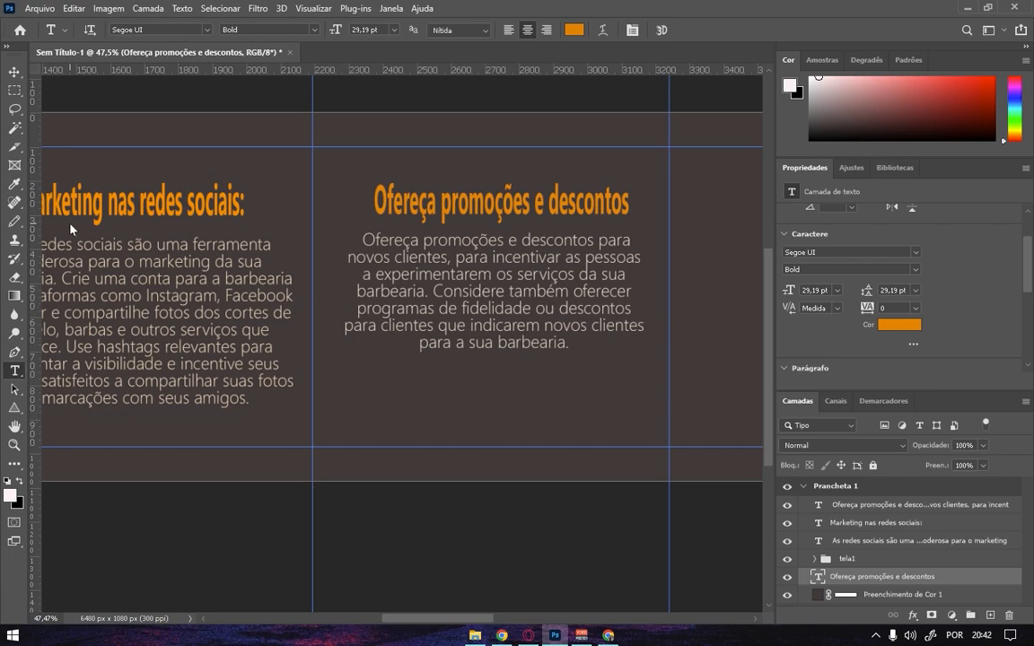
pyautogui.press('v')
pyautogui.moveTo(490, 299); pyautogui.dragTo(489, 315)
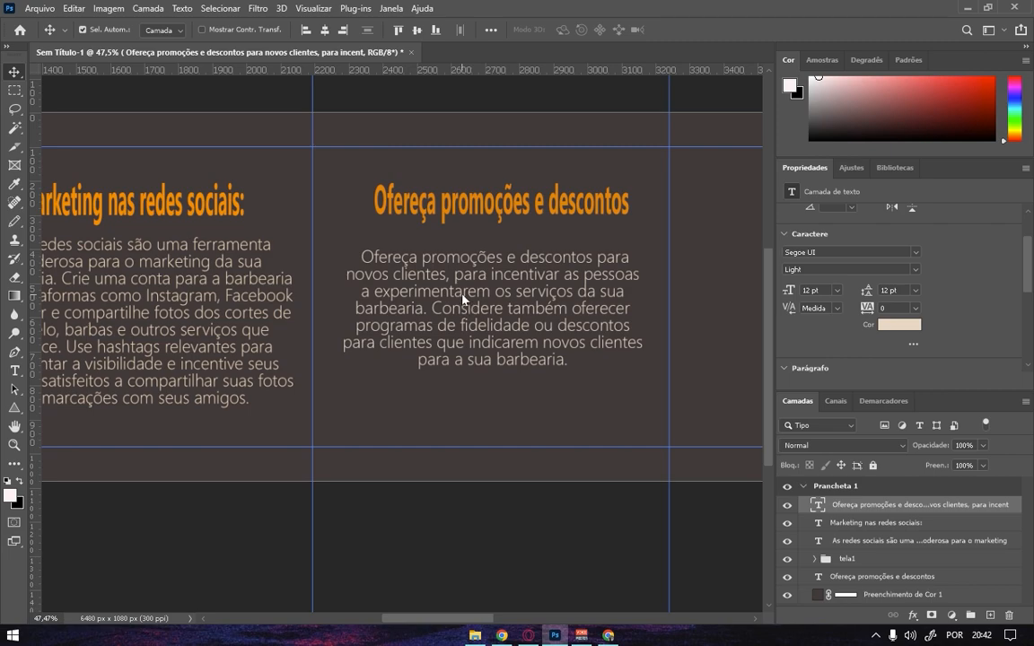
pyautogui.hotkey('ctrl', 't')
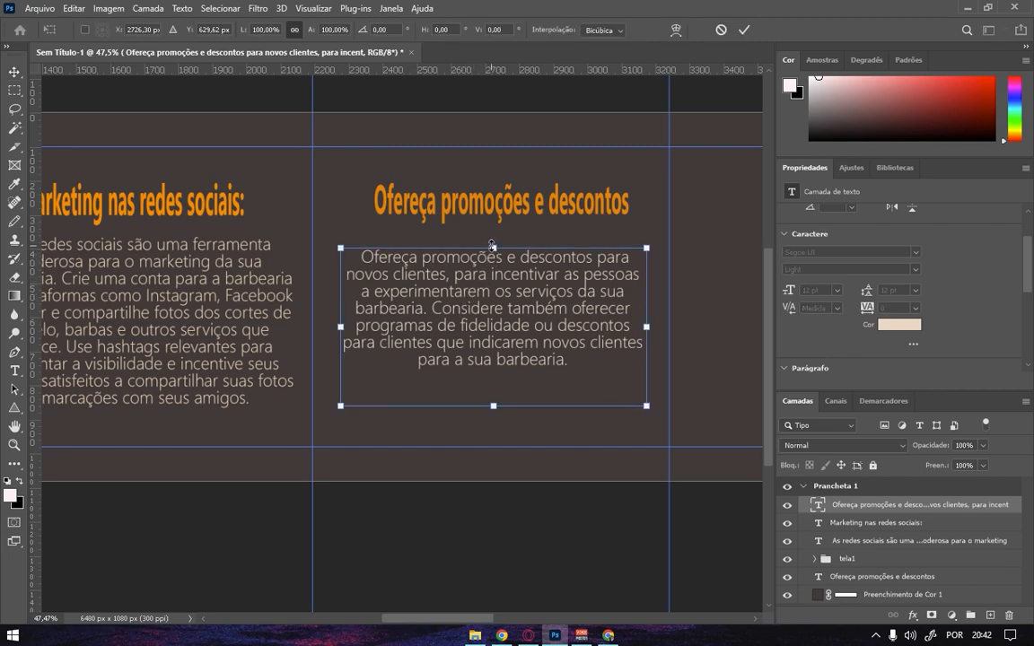
pyautogui.moveTo(493, 250); pyautogui.dragTo(495, 241)
pyautogui.moveTo(492, 405); pyautogui.dragTo(495, 446)
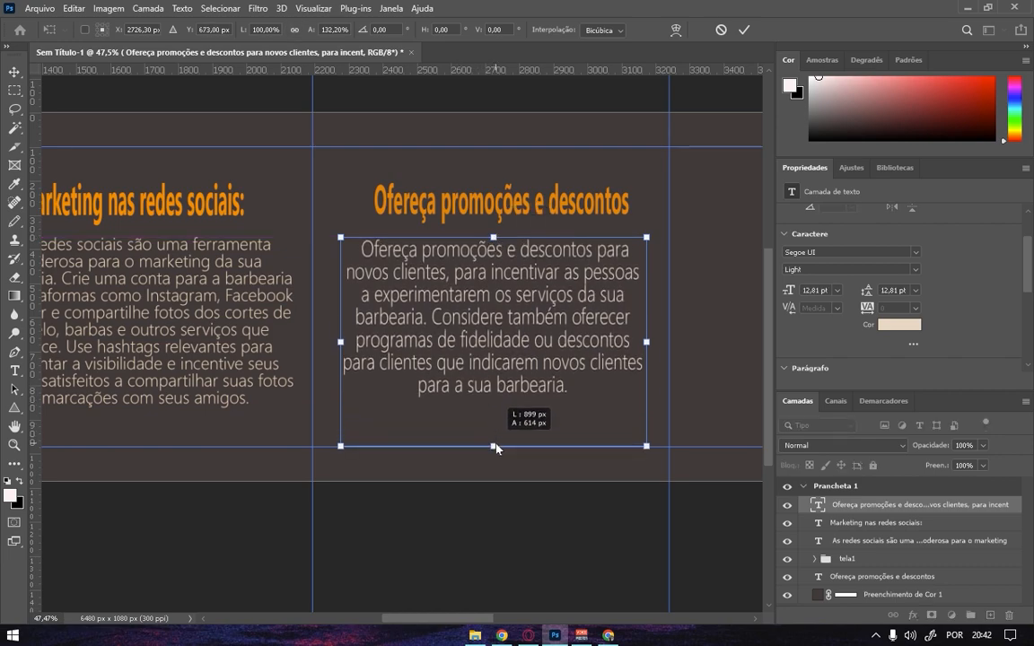
pyautogui.moveTo(496, 446); pyautogui.dragTo(487, 422)
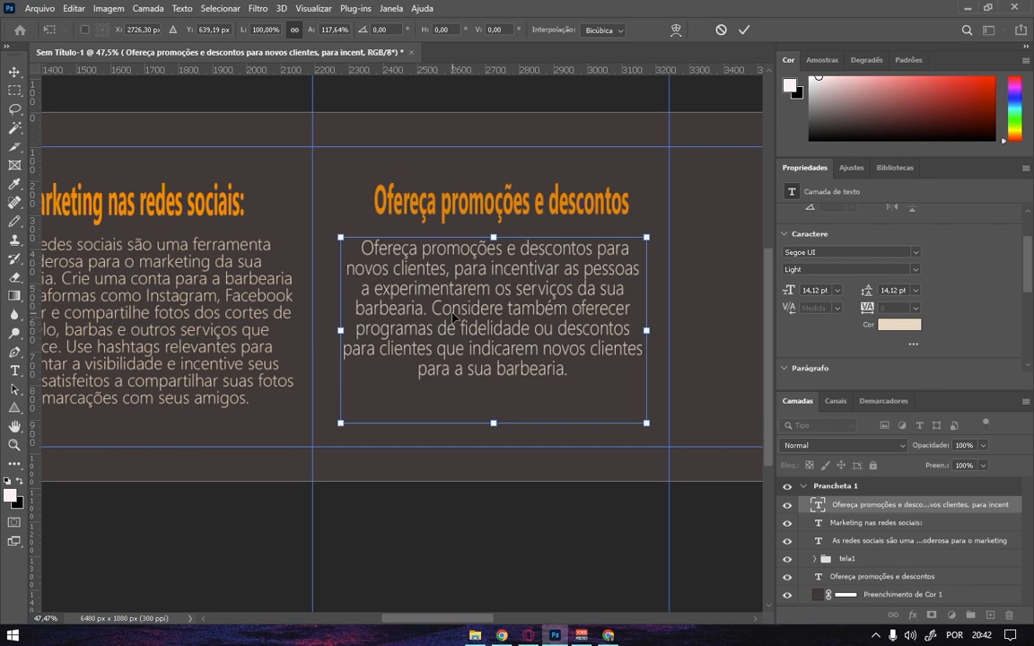
pyautogui.press('Return')
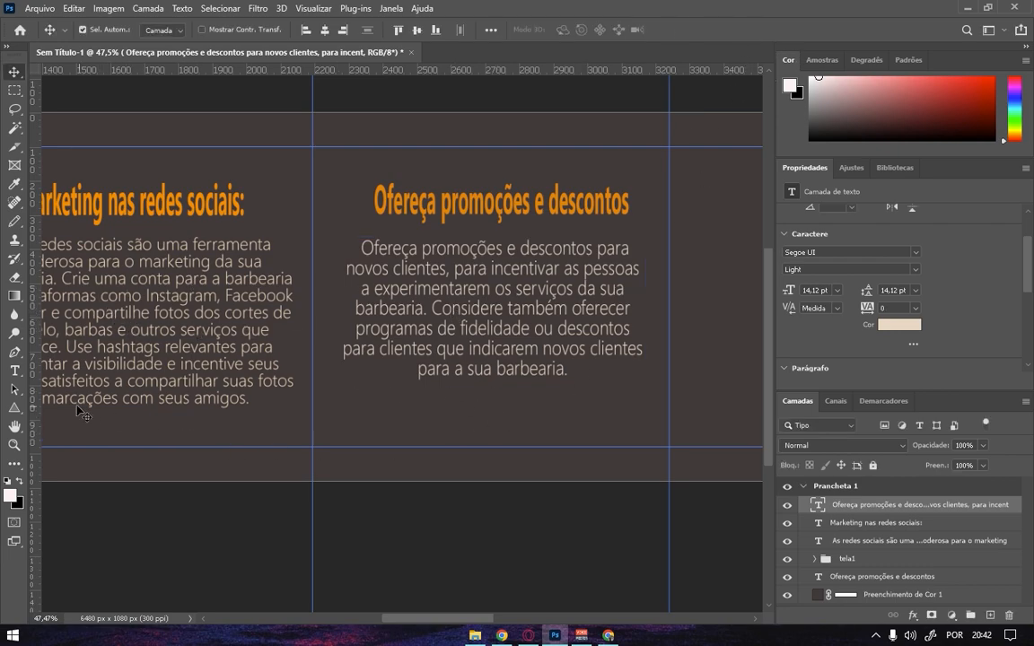
# Switch to ChatGPT in the browser and copy the full third tip, "Foco na experiência do cliente".
pyautogui.moveTo(477, 281); pyautogui.dragTo(267, 278)
pyautogui.moveTo(520, 302); pyautogui.dragTo(392, 313)
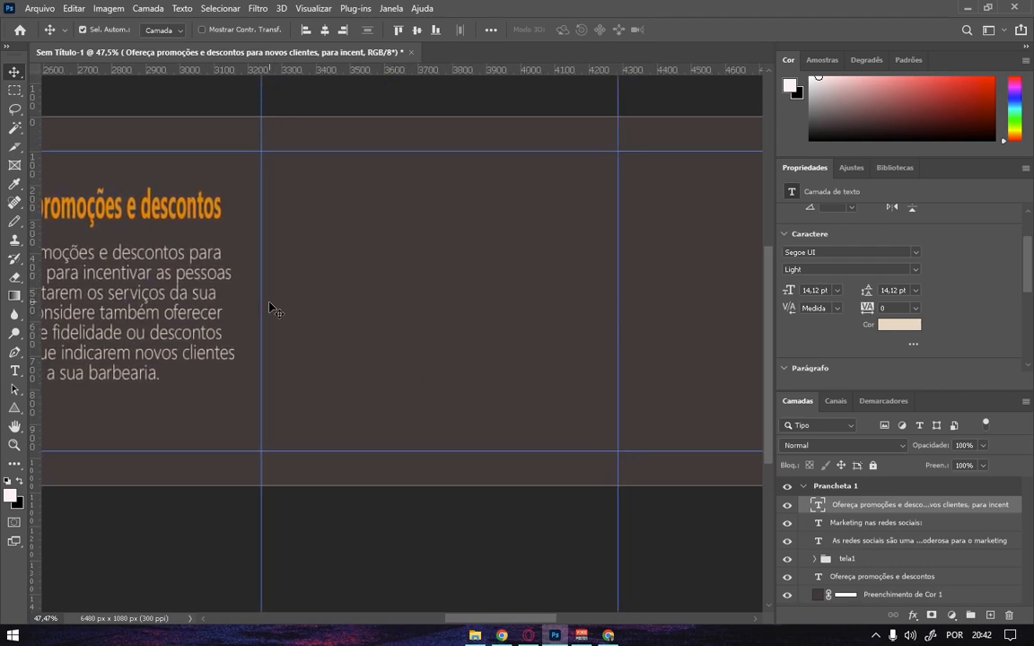
pyautogui.click(608, 635)
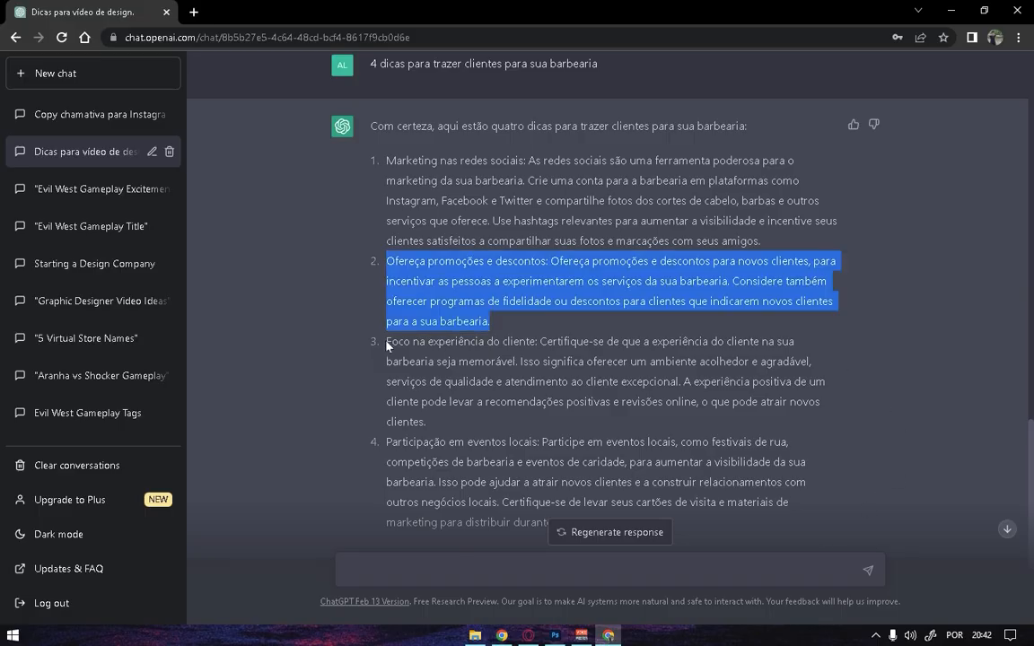
pyautogui.moveTo(386, 344); pyautogui.dragTo(799, 430)
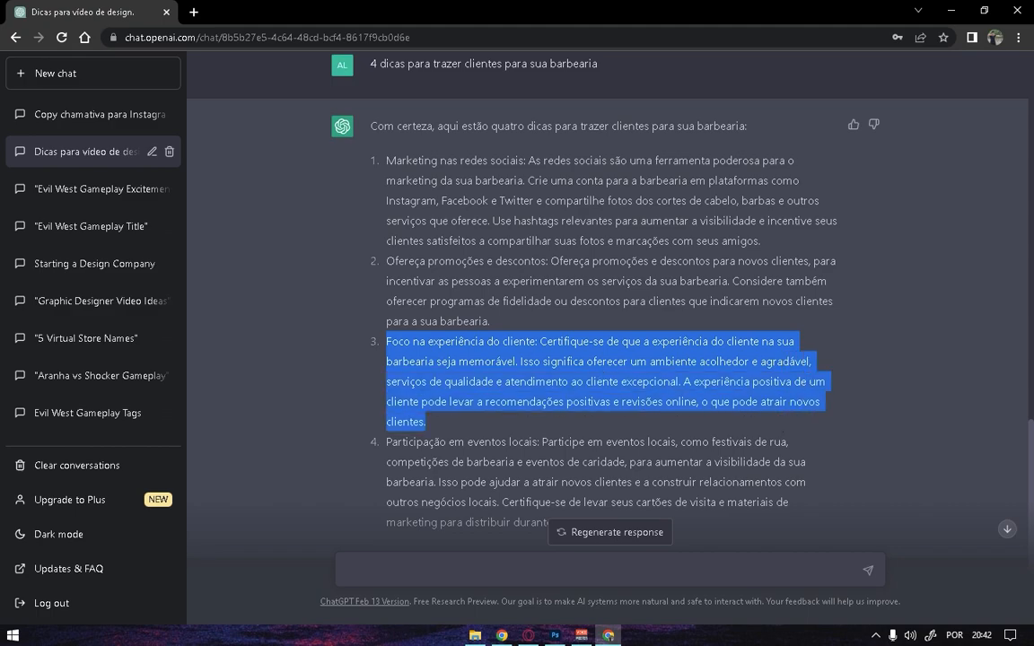
pyautogui.rightClick(525, 319)
pyautogui.click(565, 330)
# Back in Photoshop, add a paragraph text box in the fourth panel containing the copied tip and shorten the box to fit.
pyautogui.click(554, 635)
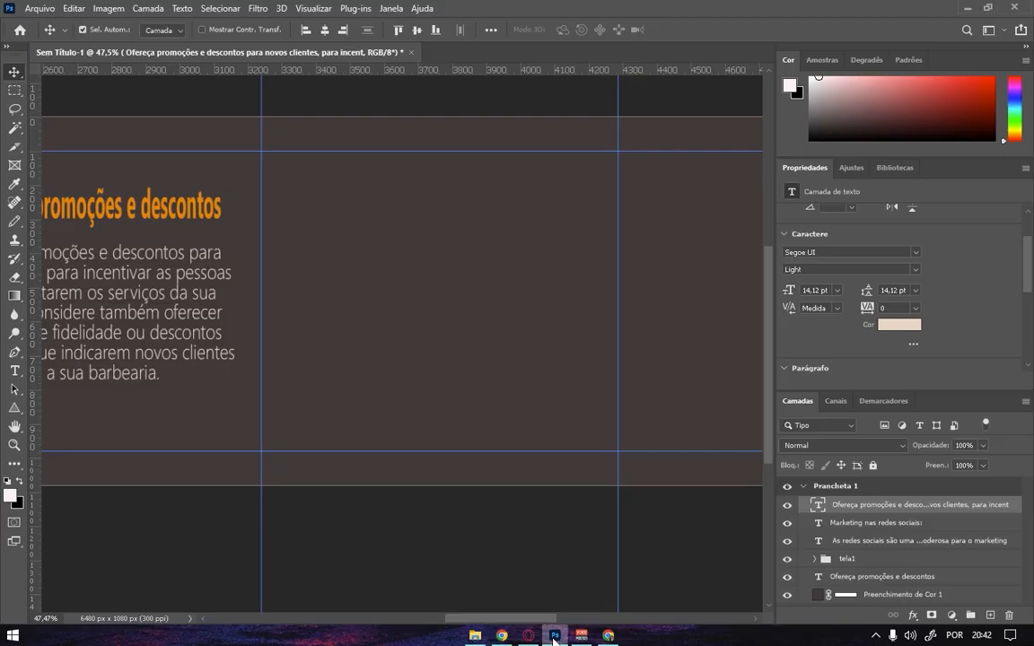
pyautogui.click(15, 370)
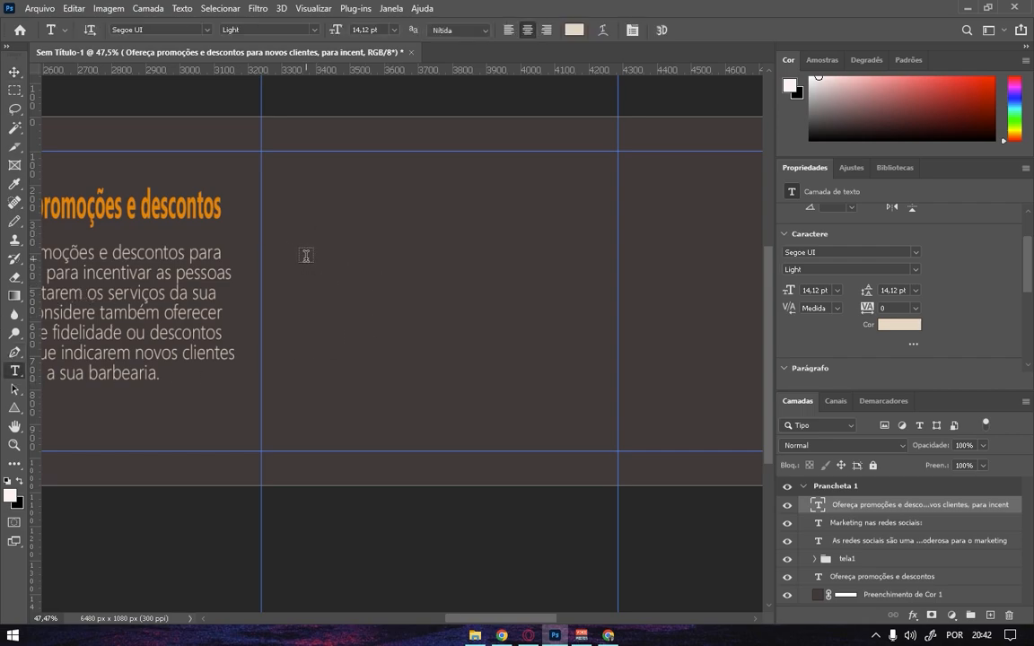
pyautogui.moveTo(293, 232); pyautogui.dragTo(599, 441)
pyautogui.rightClick(379, 268)
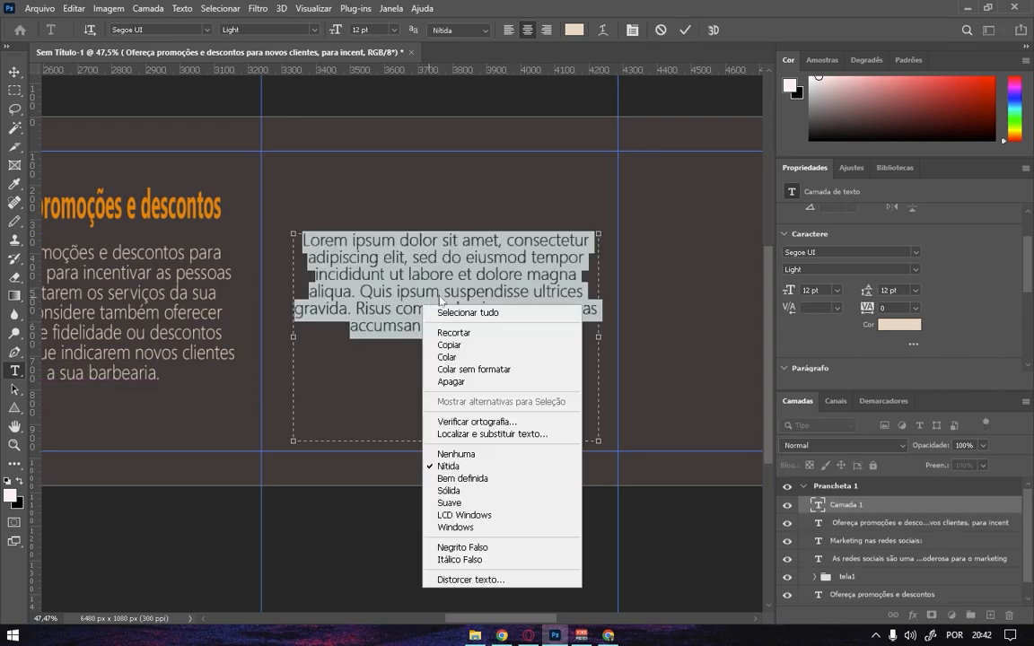
pyautogui.click(420, 325)
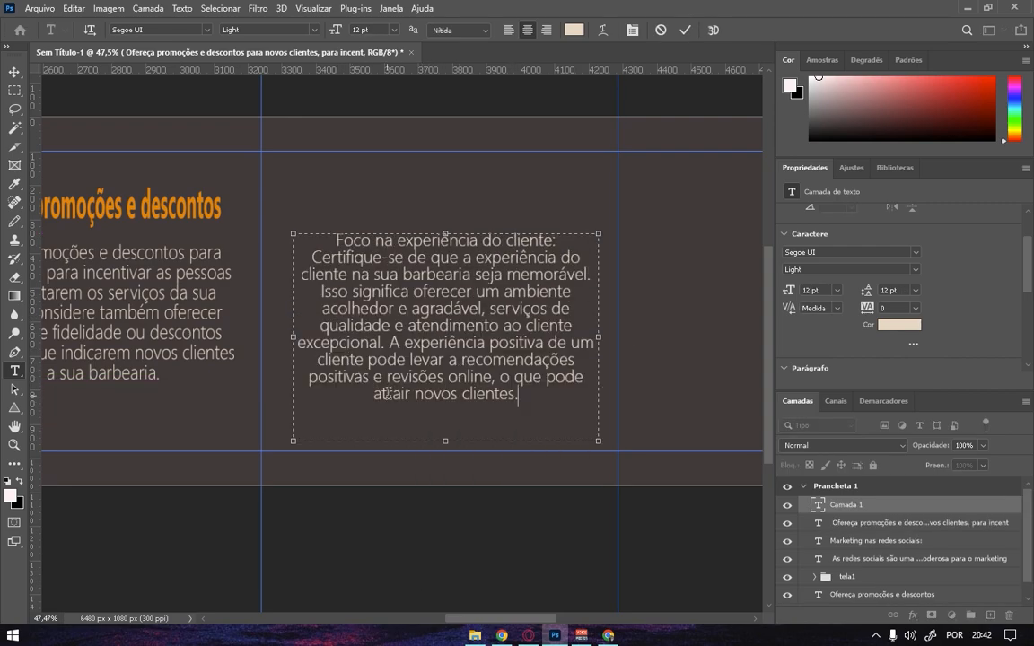
pyautogui.moveTo(446, 441); pyautogui.dragTo(442, 409)
pyautogui.click(687, 30)
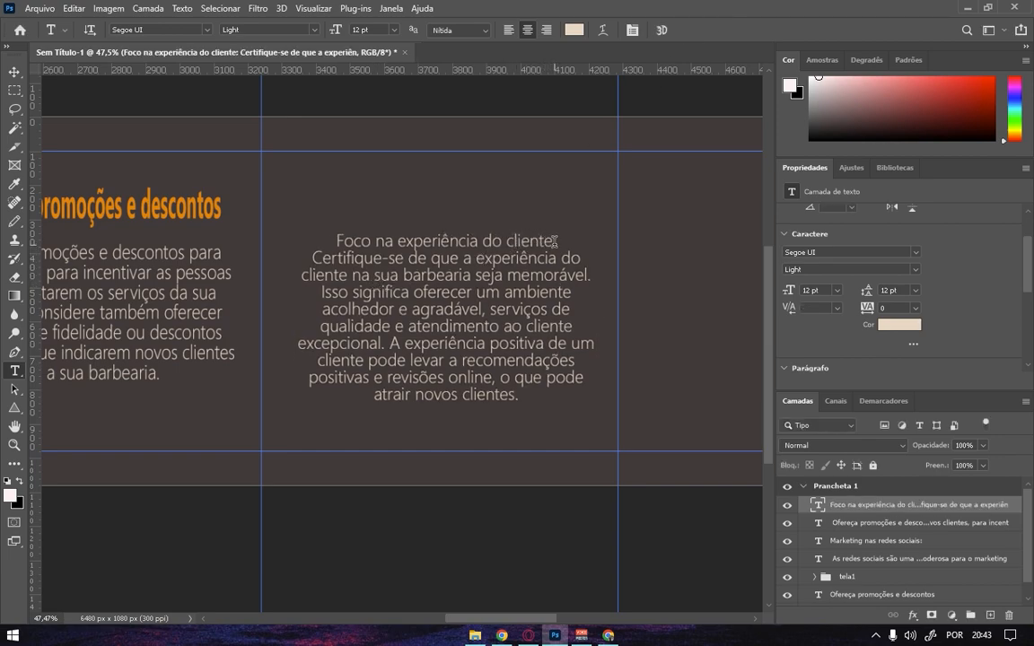
# Cut the heading words "Foco na experiência do cliente:" out of the fourth panel's paragraph.
pyautogui.moveTo(554, 240); pyautogui.dragTo(326, 237)
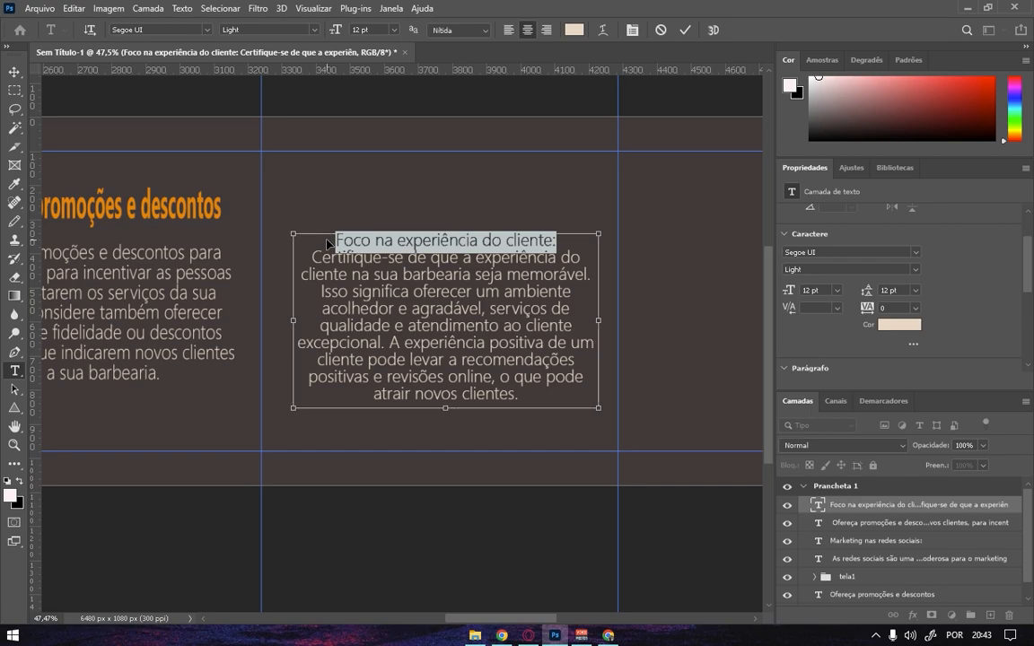
pyautogui.press('BackSpace')
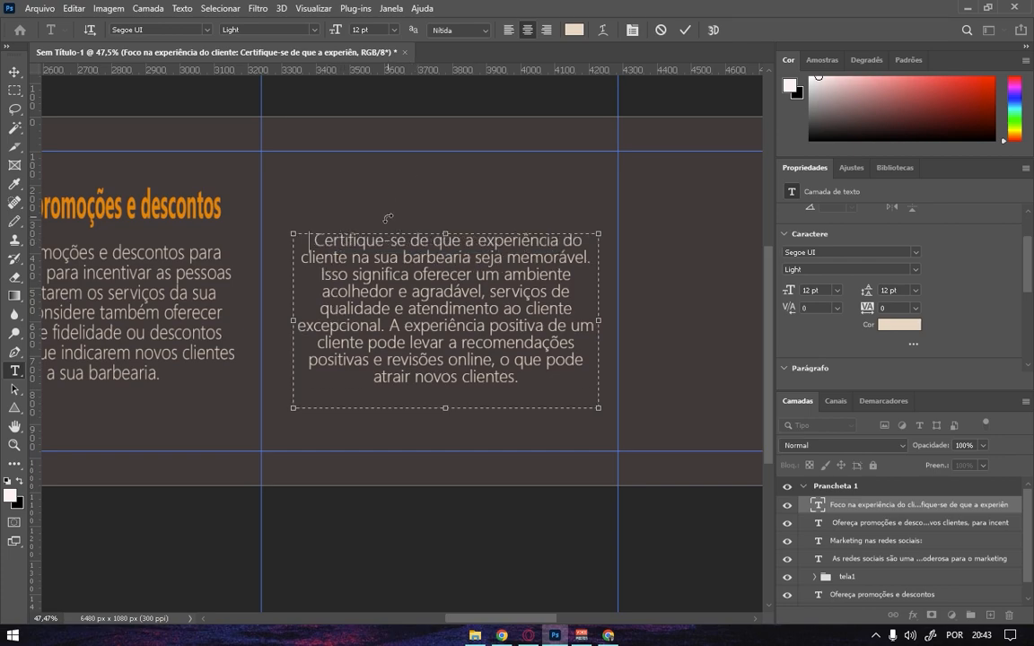
pyautogui.click(684, 31)
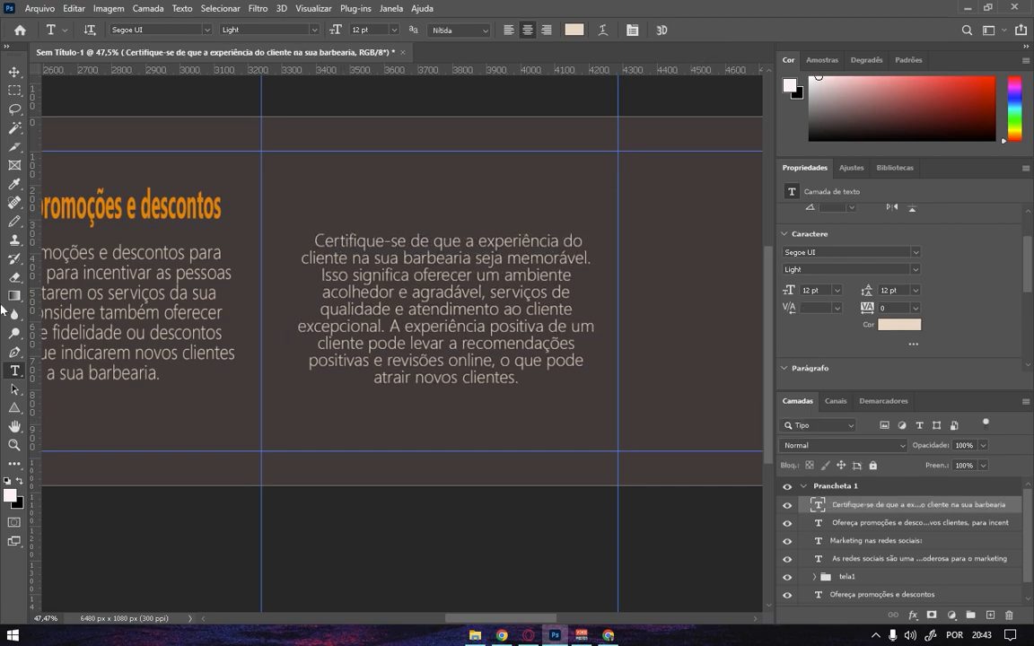
# Add a separate text box above the fourth panel's paragraph with the heading "Foco na experiência do cliente", without the colon.
pyautogui.moveTo(317, 178); pyautogui.dragTo(571, 227)
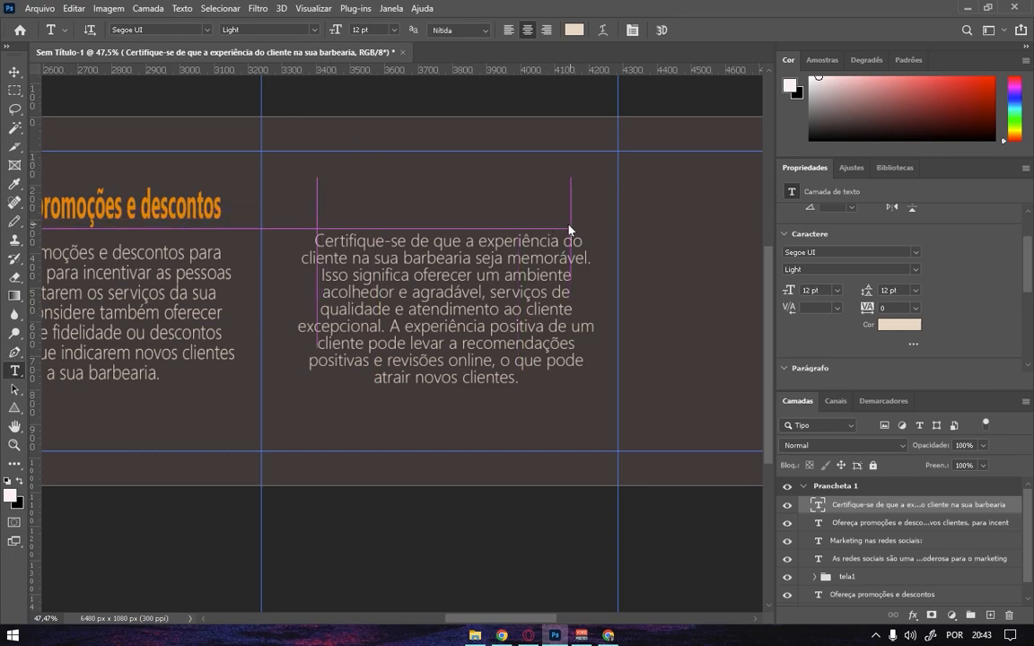
pyautogui.rightClick(435, 204)
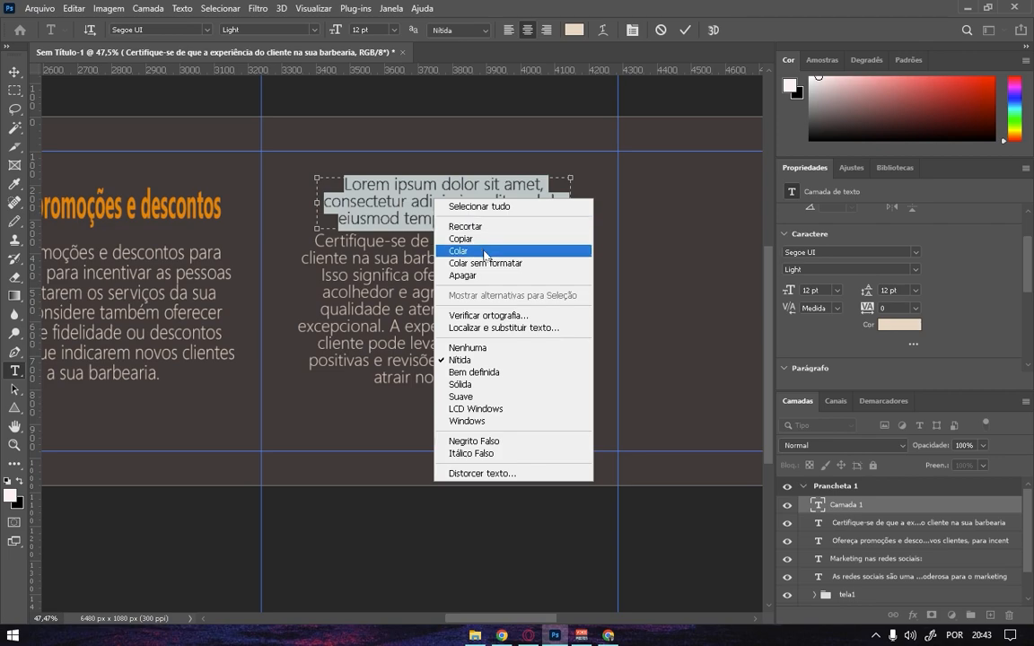
pyautogui.click(453, 252)
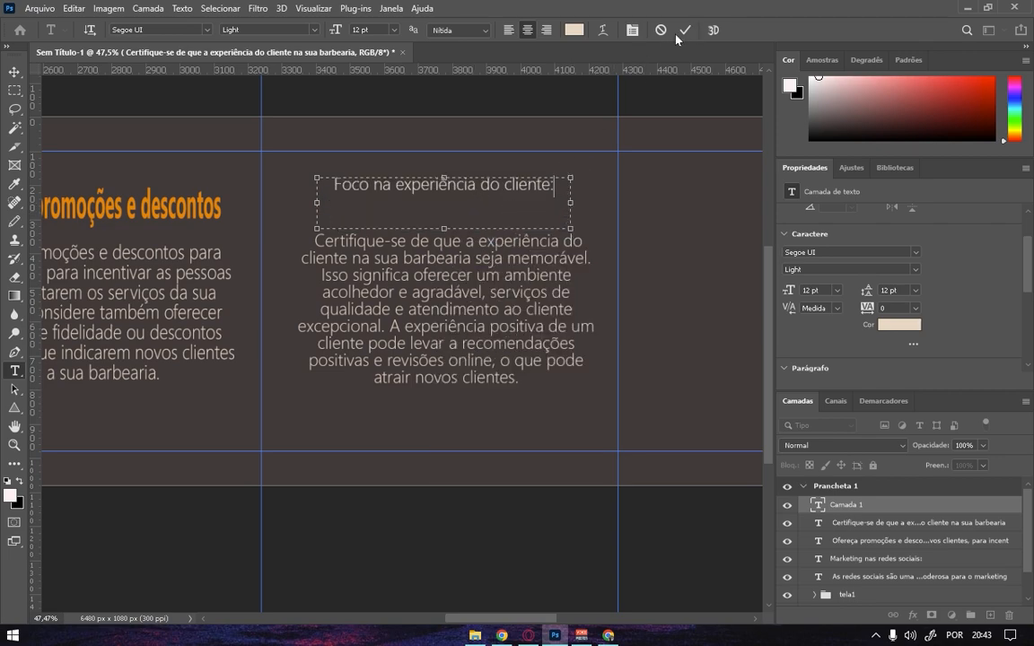
pyautogui.press('BackSpace')
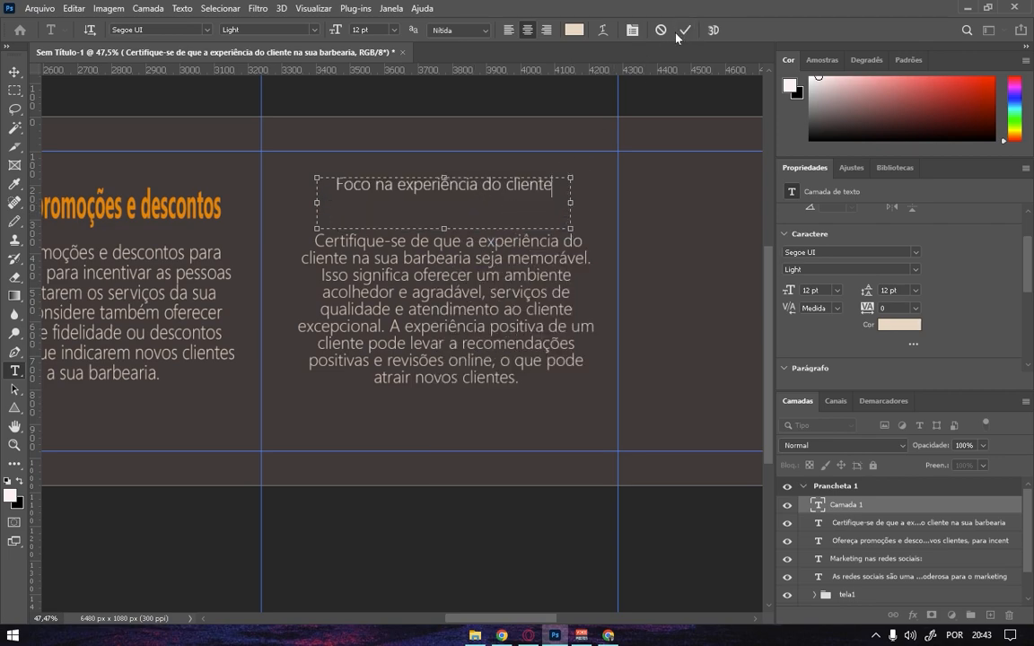
pyautogui.click(683, 29)
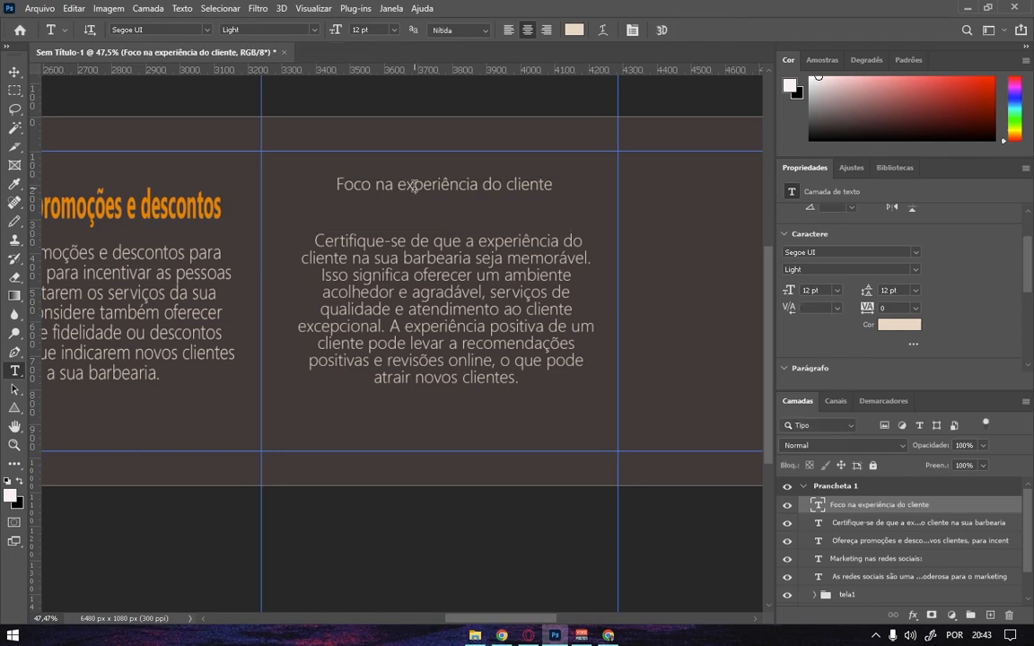
# Move the "Foco na experiência do cliente" heading slightly down and set it to Bold with the orange color e78212.
pyautogui.click(14, 71)
pyautogui.moveTo(432, 187)
pyautogui.mouseDown()
pyautogui.moveTo(378, 185)
pyautogui.moveTo(428, 201)
pyautogui.mouseUp()
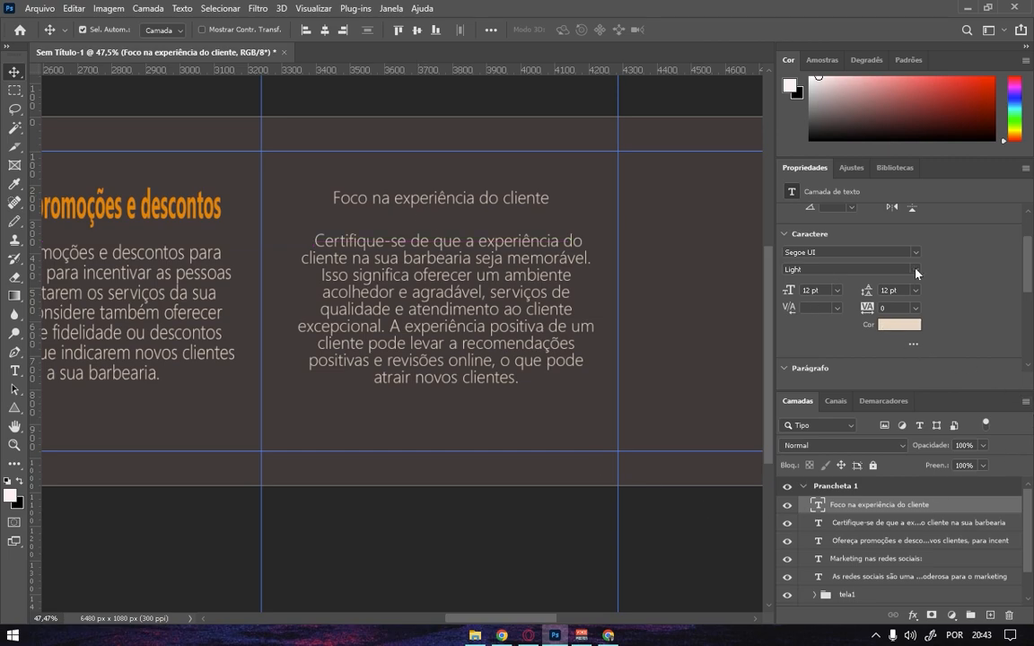
pyautogui.click(843, 269)
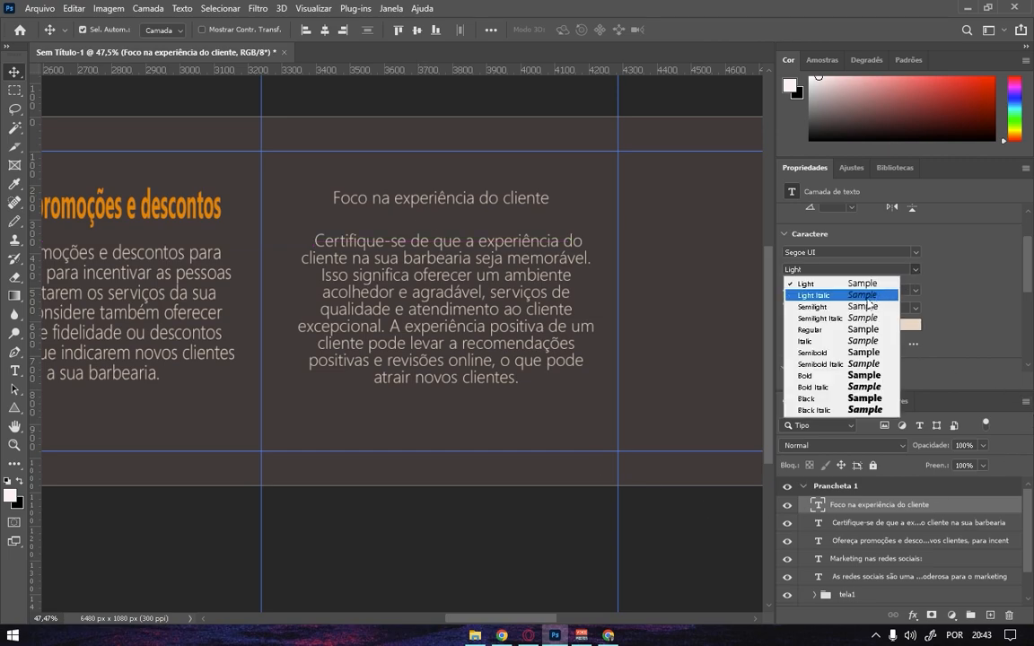
pyautogui.click(814, 376)
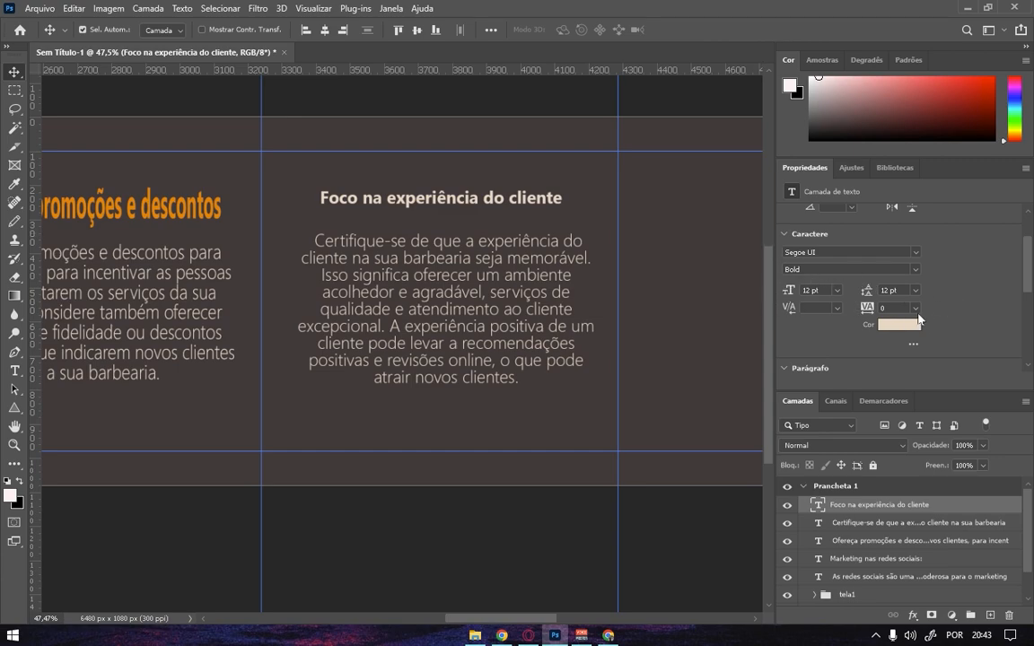
pyautogui.click(902, 325)
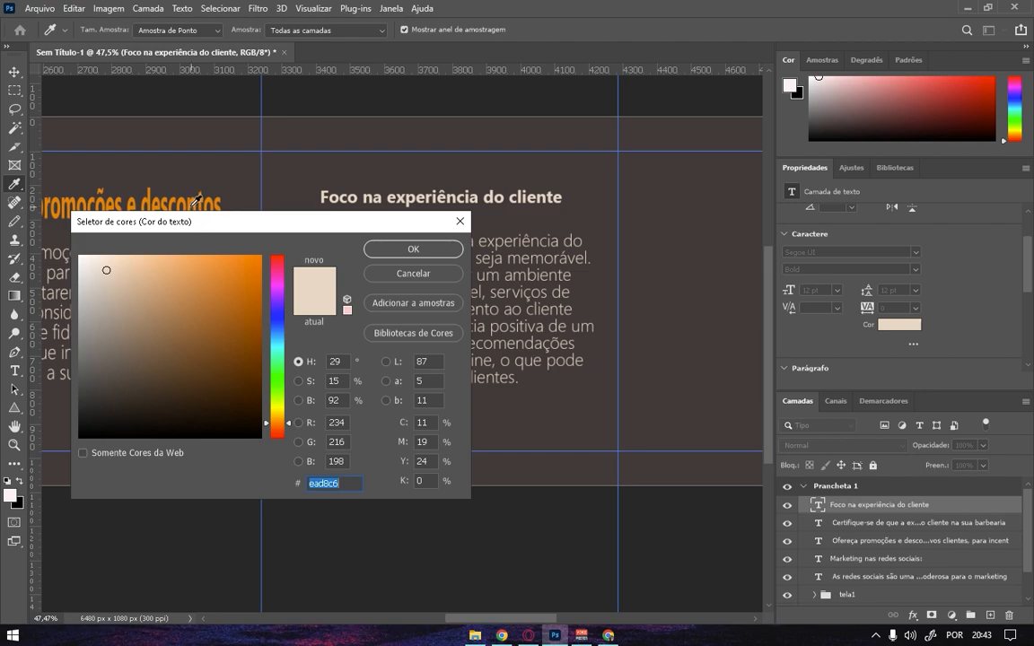
pyautogui.click(246, 272)
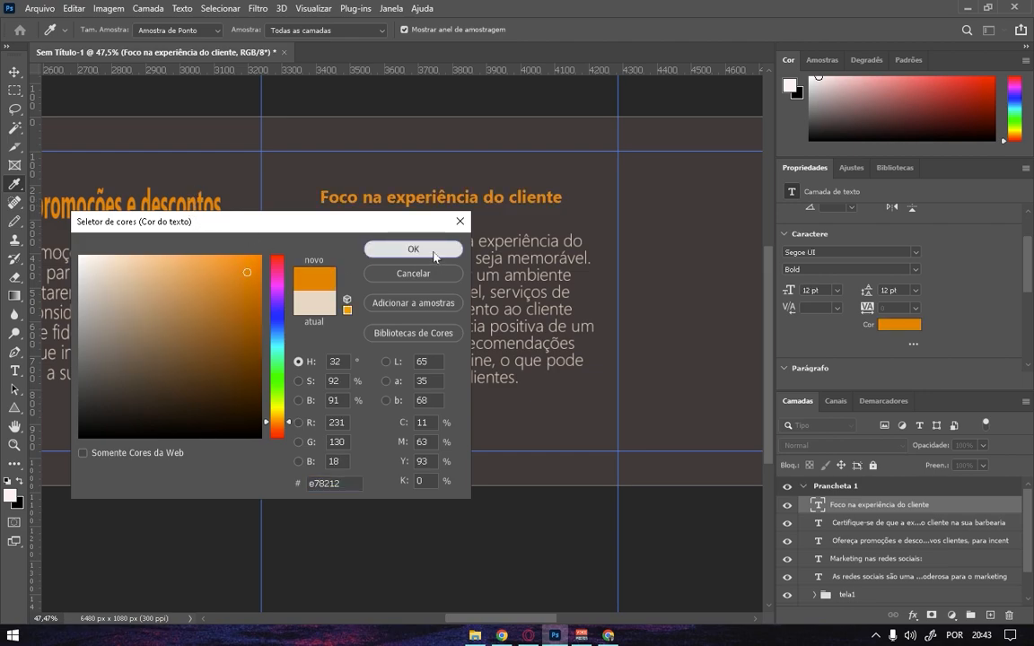
pyautogui.click(444, 248)
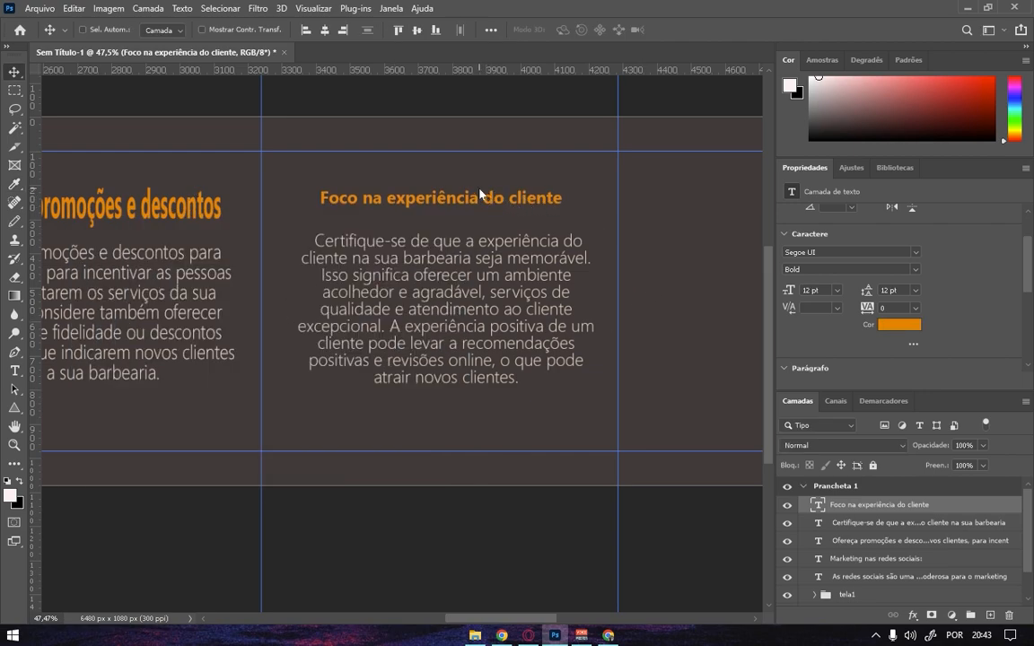
# Stretch the "Foco na experiência do cliente" heading vertically to about 260% height and shorten its text box to fit the single line.
pyautogui.hotkey('ctrl', 't')
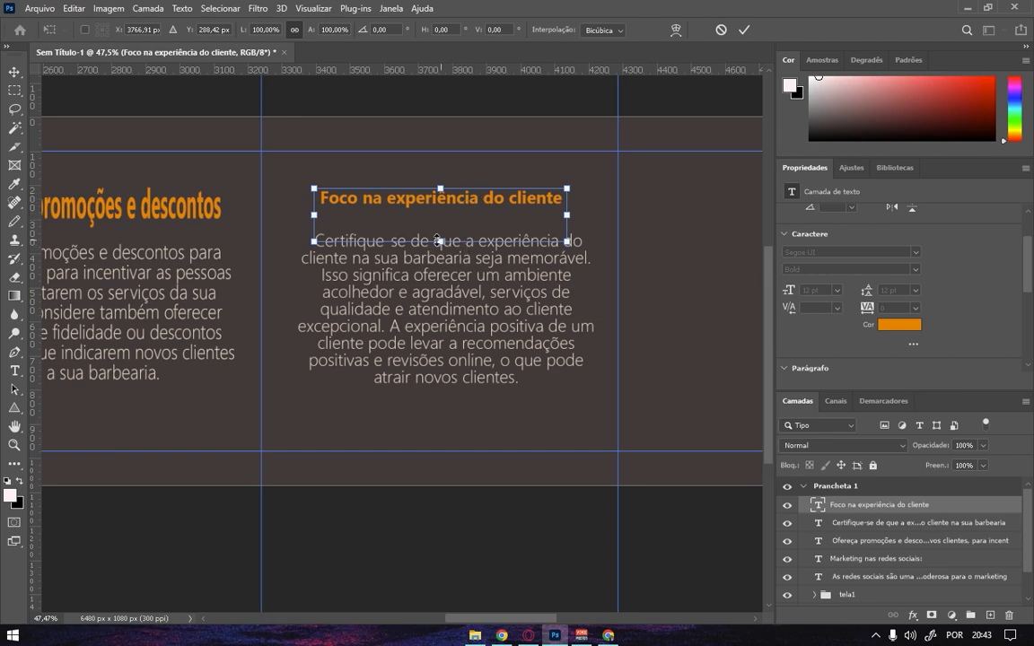
pyautogui.moveTo(439, 241); pyautogui.dragTo(440, 305)
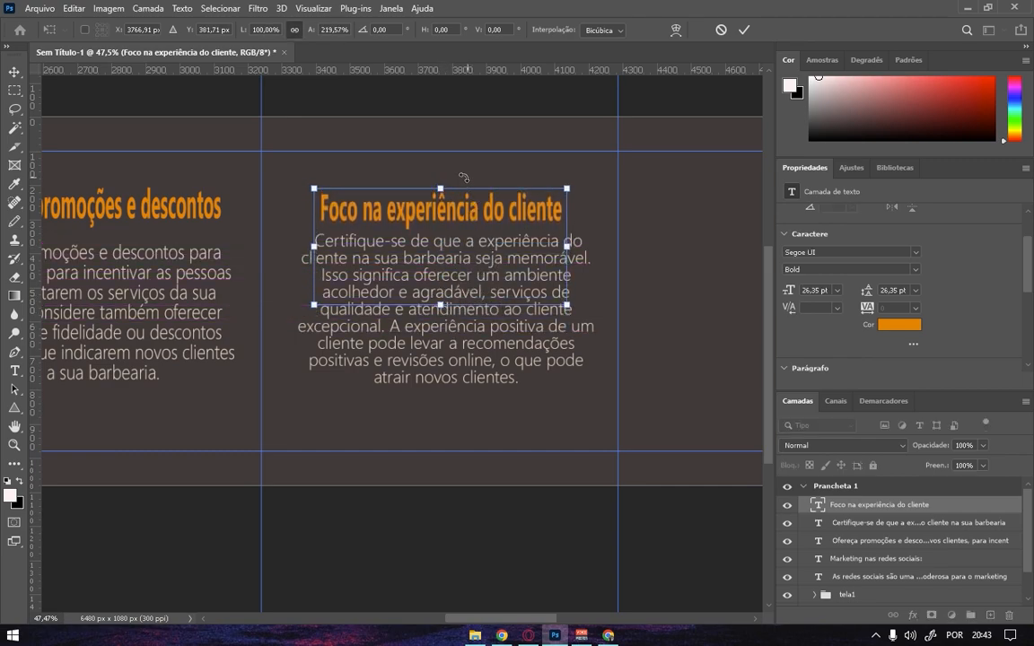
pyautogui.moveTo(441, 188)
pyautogui.mouseDown()
pyautogui.moveTo(441, 167)
pyautogui.moveTo(439, 210)
pyautogui.mouseUp()
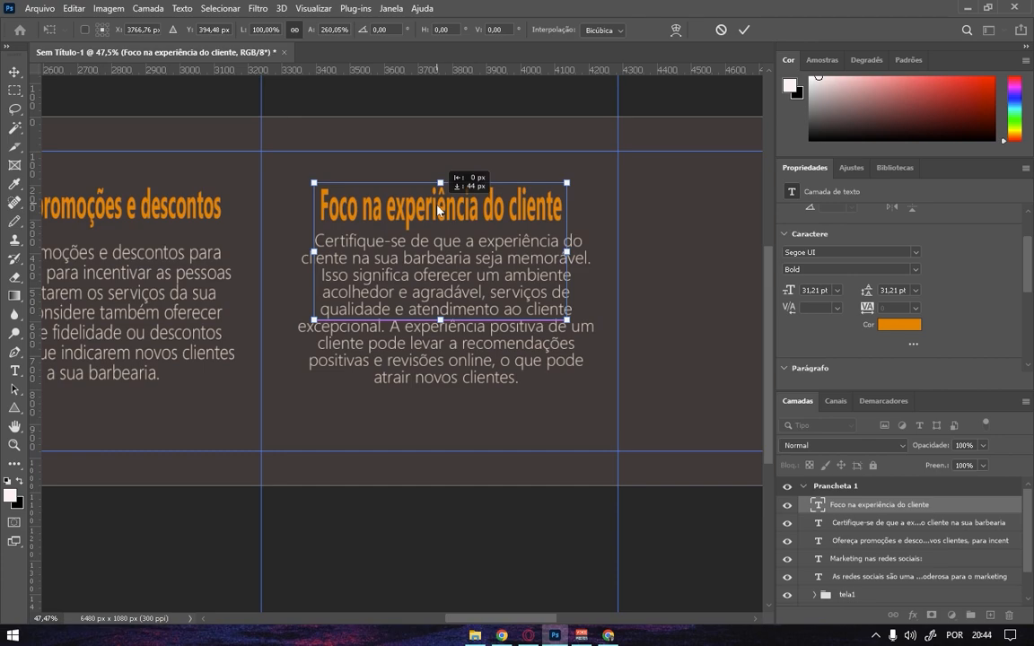
pyautogui.click(14, 371)
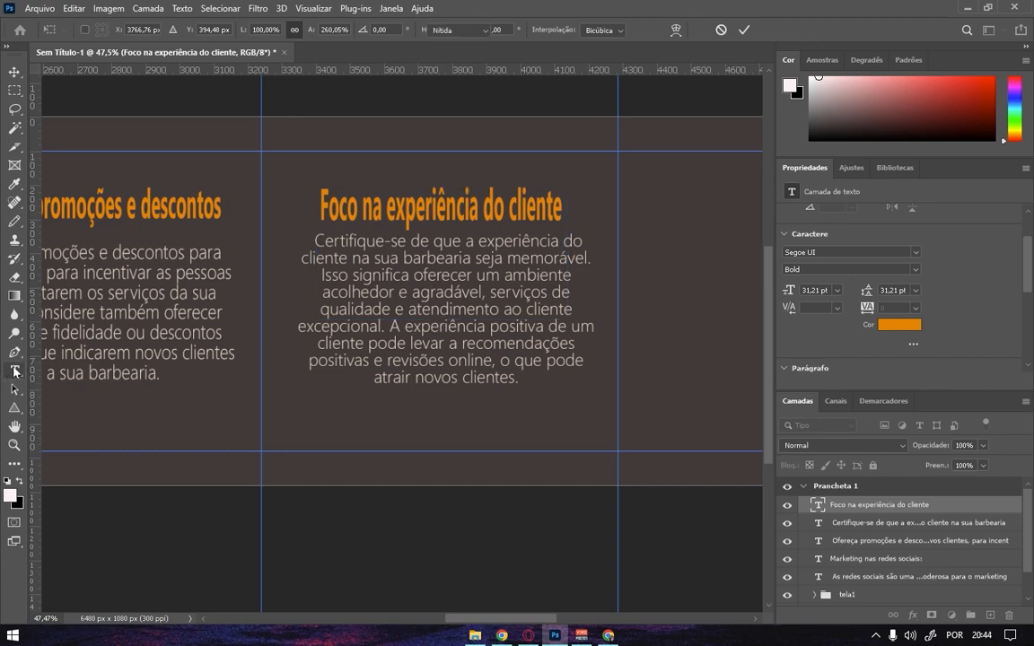
pyautogui.click(439, 316)
pyautogui.moveTo(440, 316); pyautogui.dragTo(441, 232)
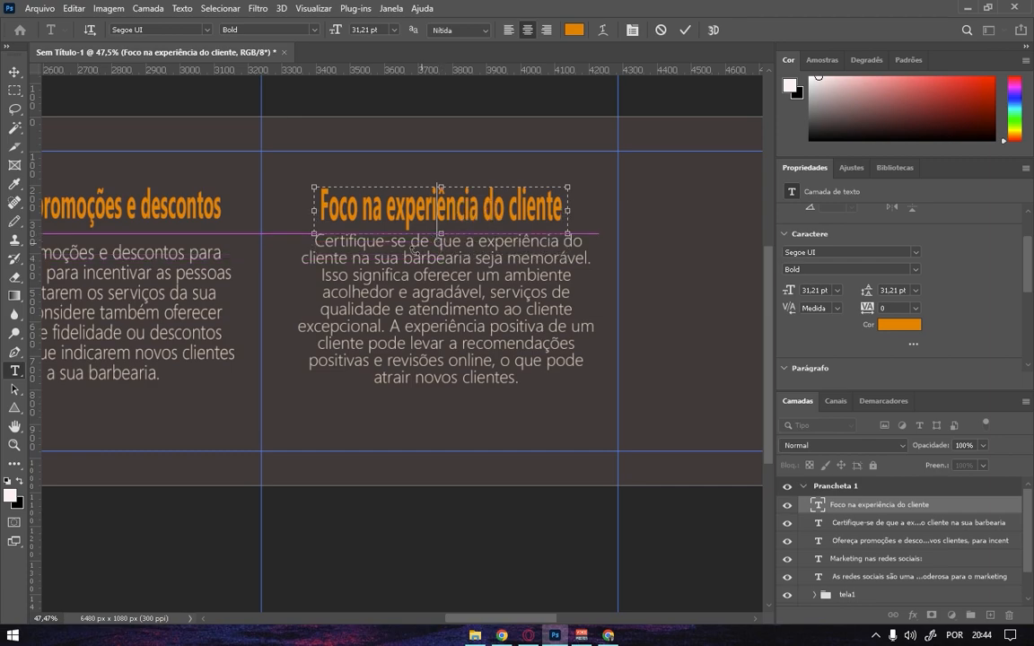
pyautogui.click(686, 30)
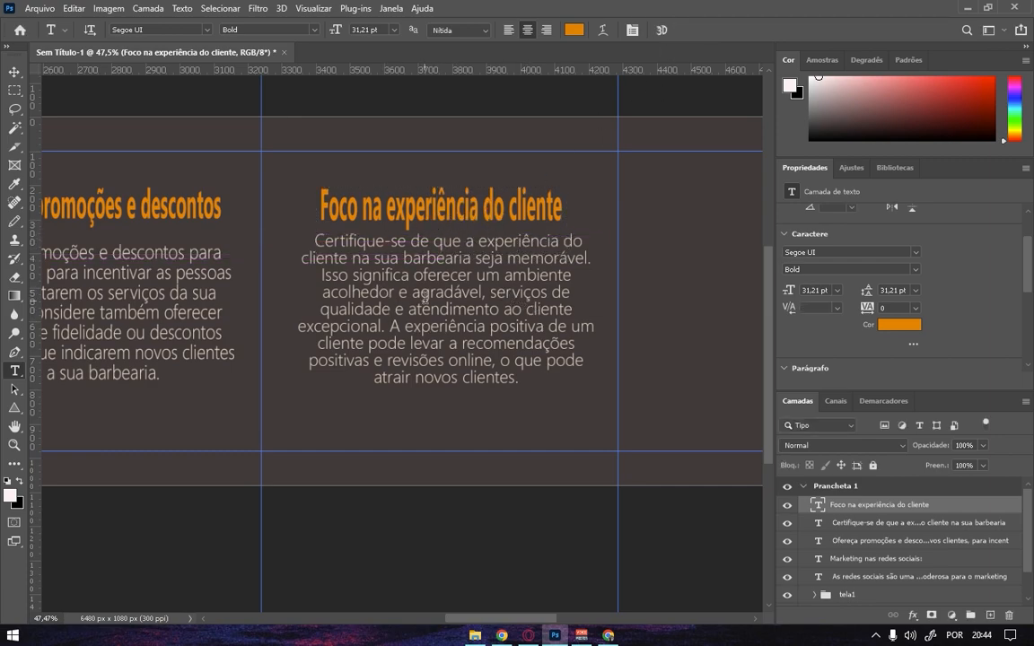
# Move the fourth panel's paragraph slightly down to leave more space beneath the "Foco na experiência do cliente" heading.
pyautogui.click(427, 307)
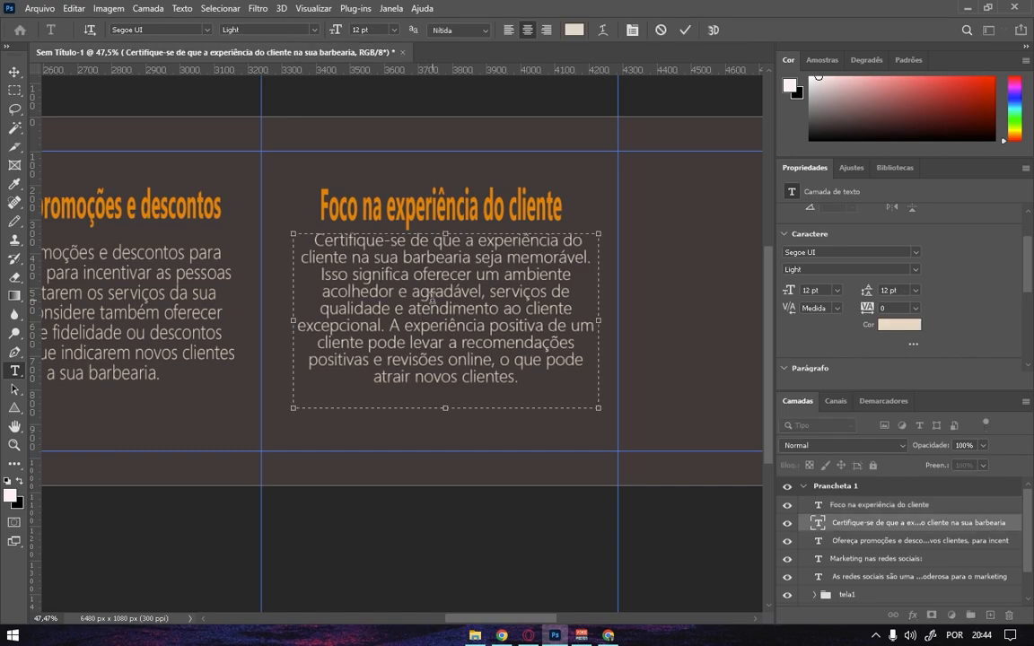
pyautogui.click(14, 72)
pyautogui.moveTo(429, 286)
pyautogui.mouseDown()
pyautogui.moveTo(429, 307)
pyautogui.moveTo(434, 284)
pyautogui.mouseUp()
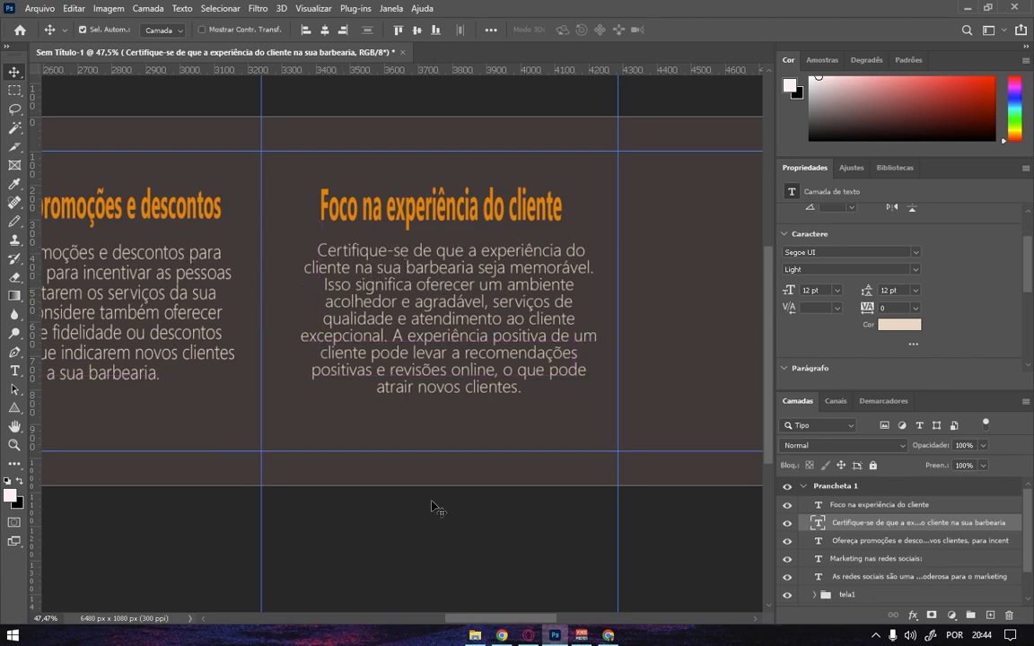
# Group the "Marketing nas redes sociais:" heading layer with its "As redes sociais são uma..." paragraph layer and name the group tela2.
pyautogui.hscroll(2, 418, 292)
pyautogui.hscroll(2, 419, 290)
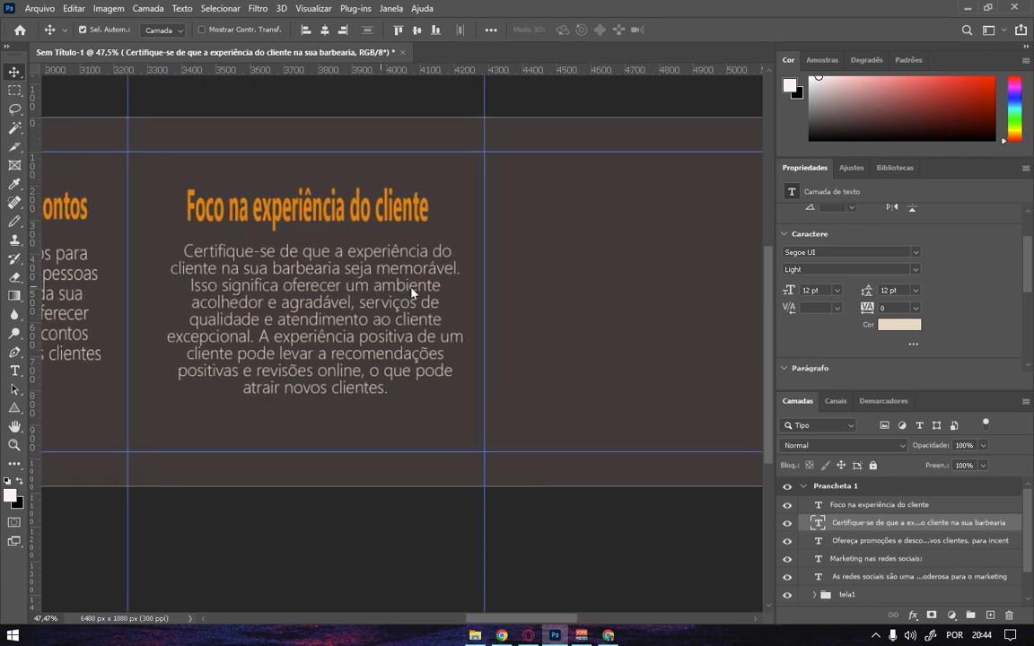
pyautogui.hscroll(-2, 392, 276)
pyautogui.moveTo(1027, 521); pyautogui.dragTo(1028, 542)
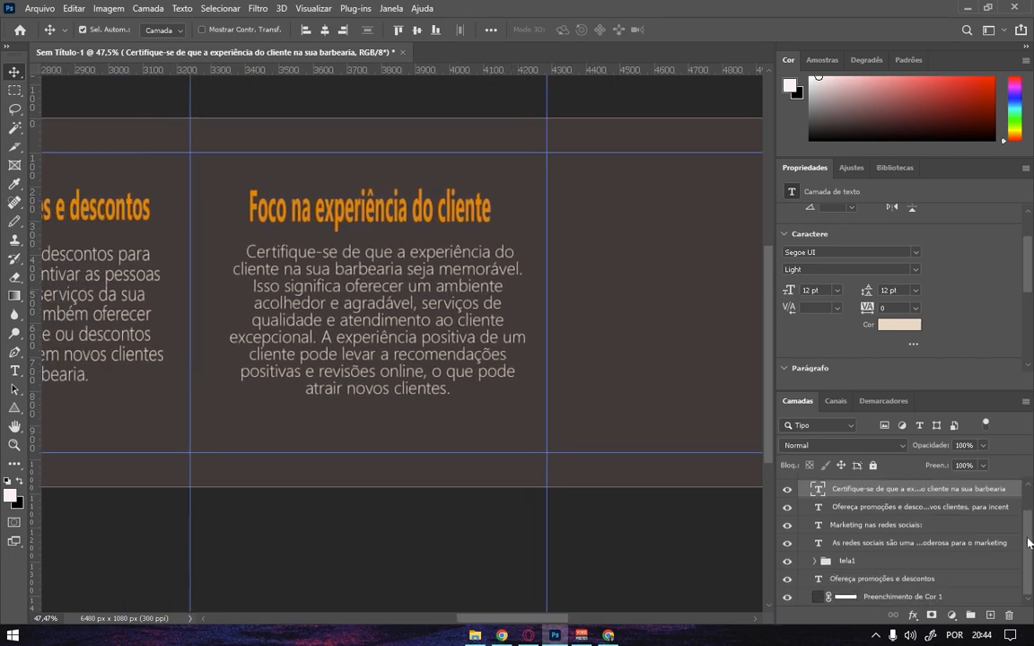
pyautogui.click(889, 545)
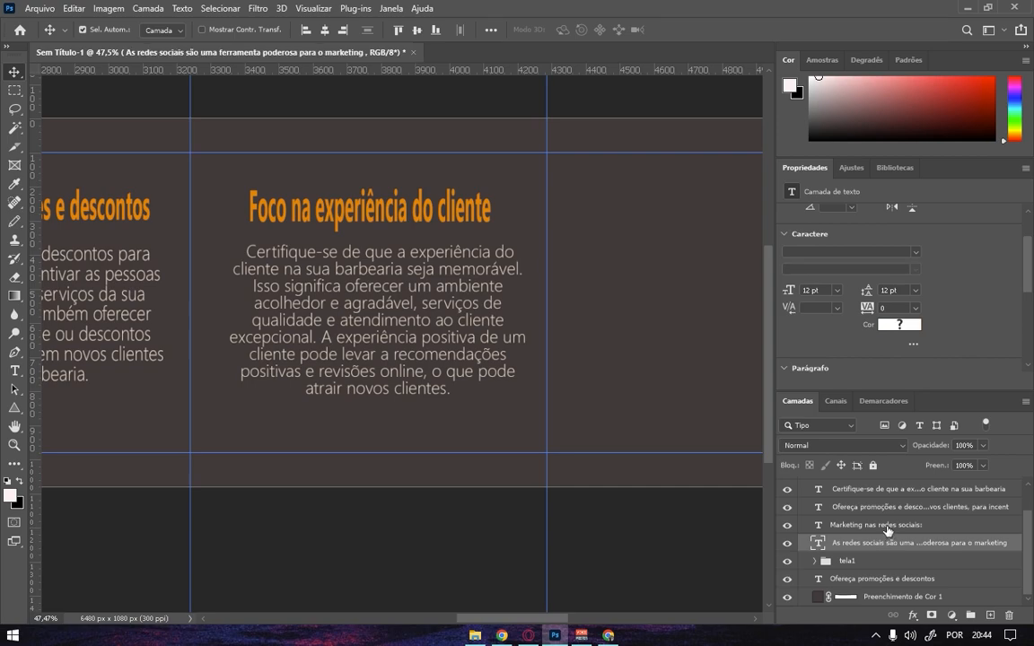
pyautogui.keyDown('shift'); pyautogui.click(888, 527); pyautogui.keyUp('shift')
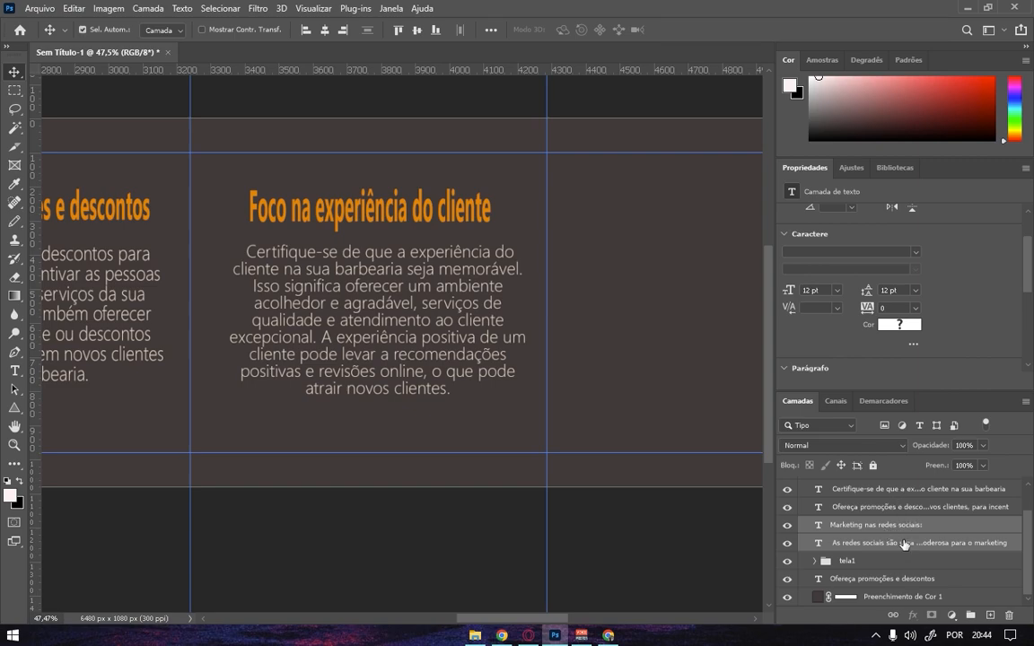
pyautogui.click(905, 546)
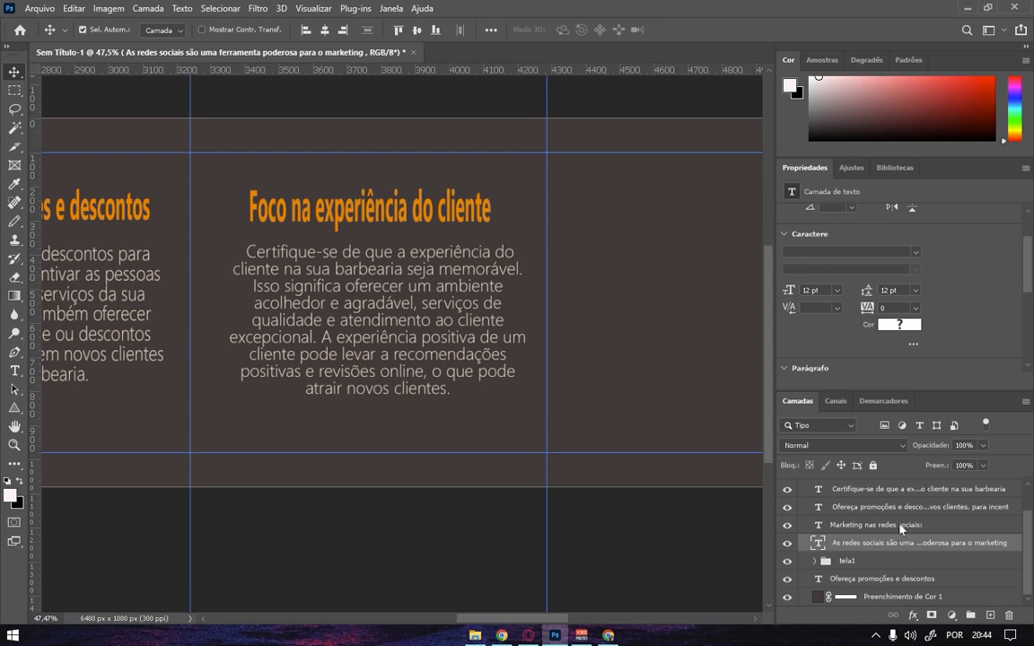
pyautogui.keyDown('ctrl'); pyautogui.click(901, 526); pyautogui.keyUp('ctrl')
pyautogui.hotkey('ctrl', 'g')
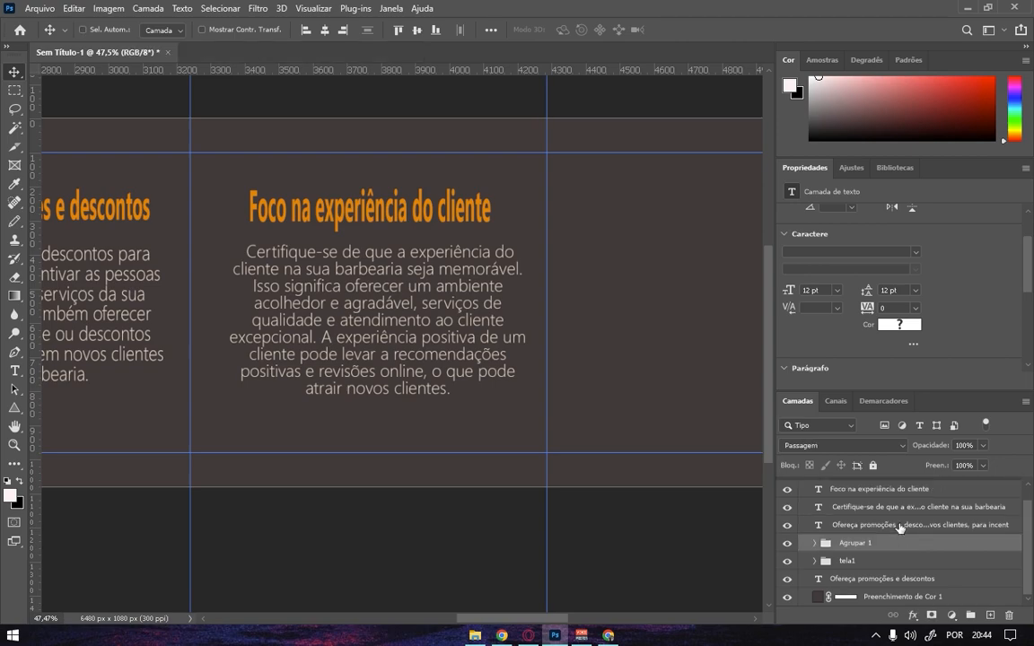
pyautogui.doubleClick(848, 544)
pyautogui.write('tela2')
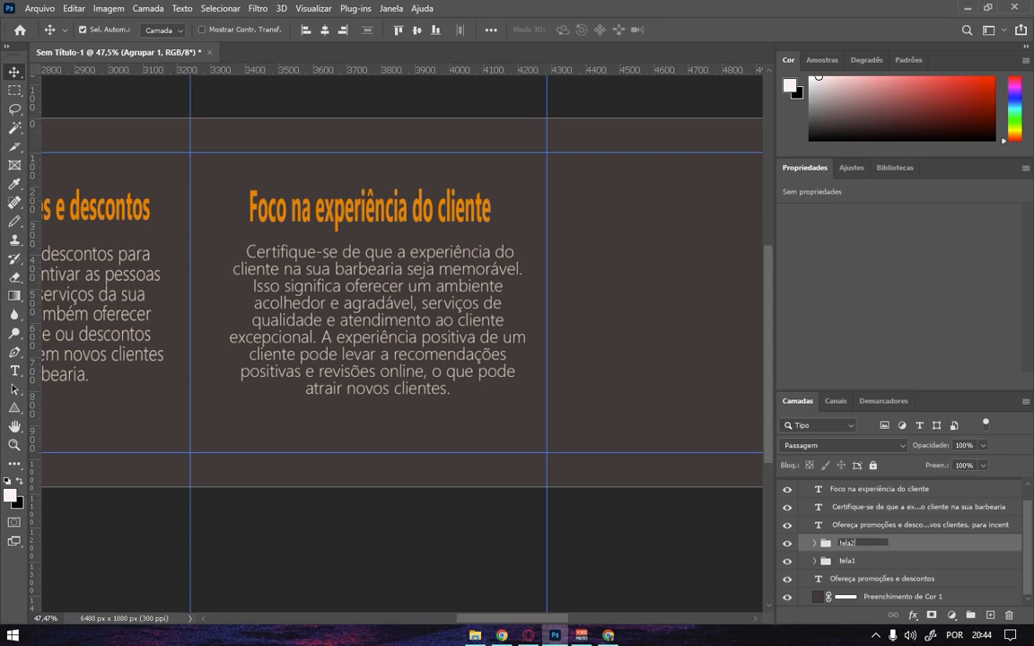
pyautogui.press('Return')
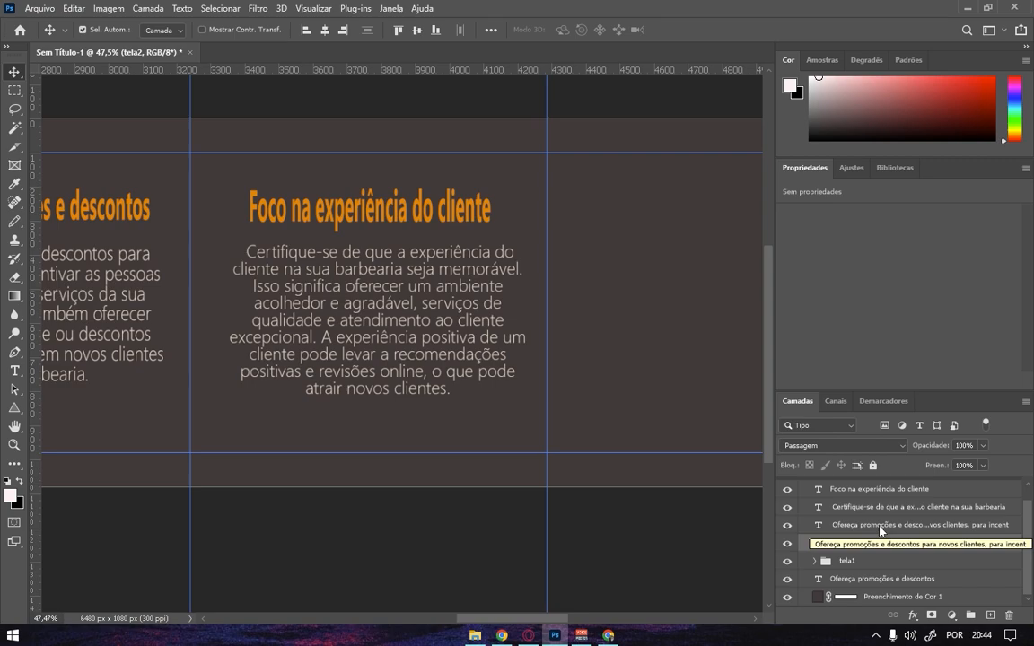
# Put the third panel's "Ofereça promoções e descontos para novos clientes" paragraph layer in a new group named tela3 and collapse it.
pyautogui.click(880, 528)
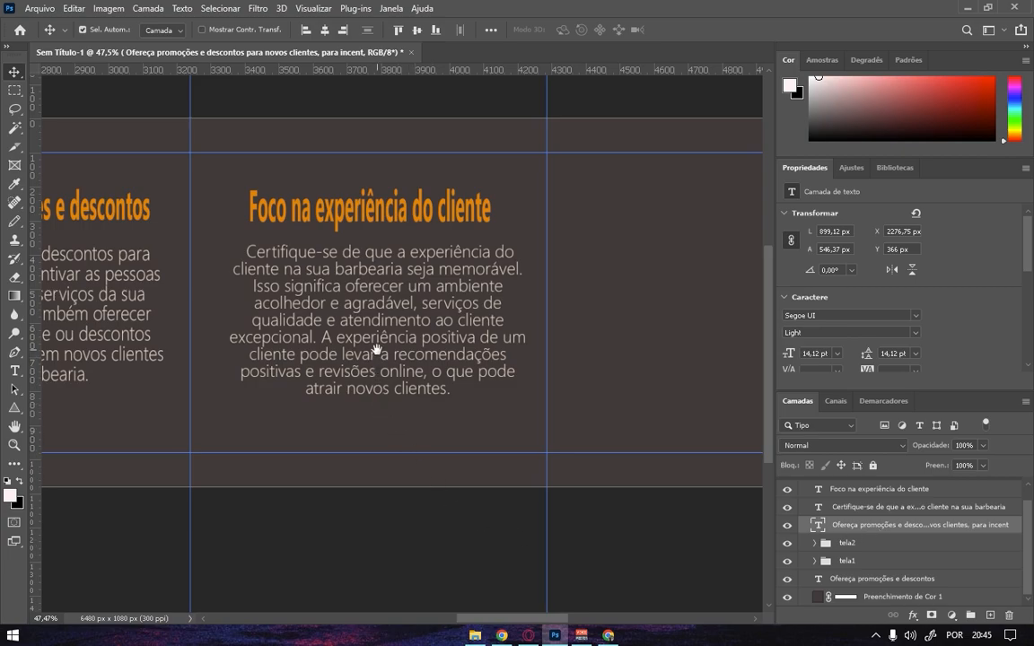
pyautogui.hscroll(-3, 631, 358)
pyautogui.hscroll(-6, 631, 357)
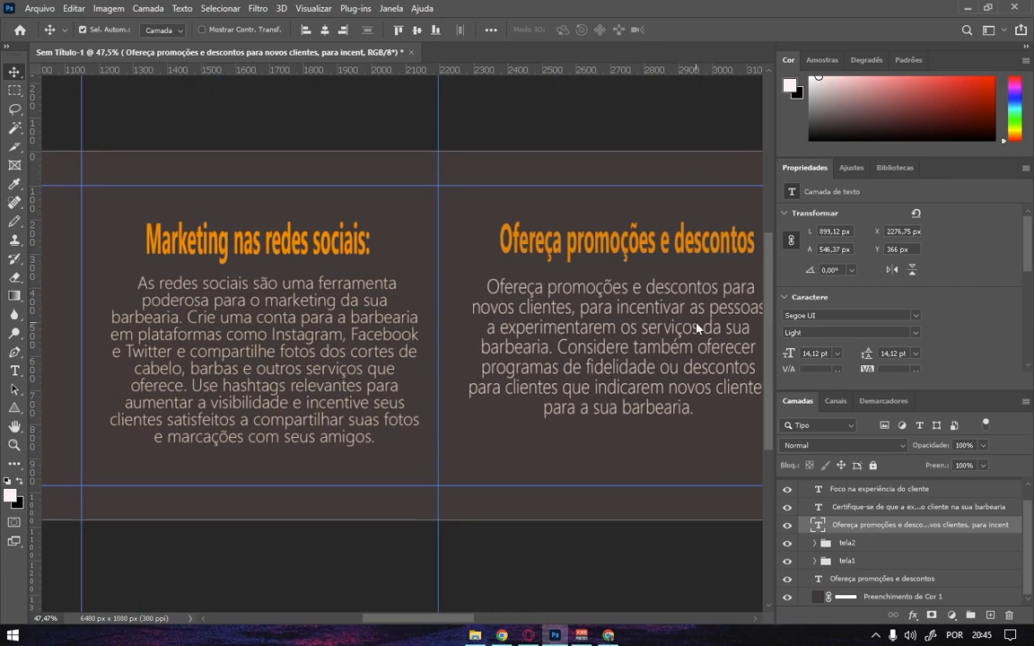
pyautogui.moveTo(695, 326); pyautogui.dragTo(341, 255)
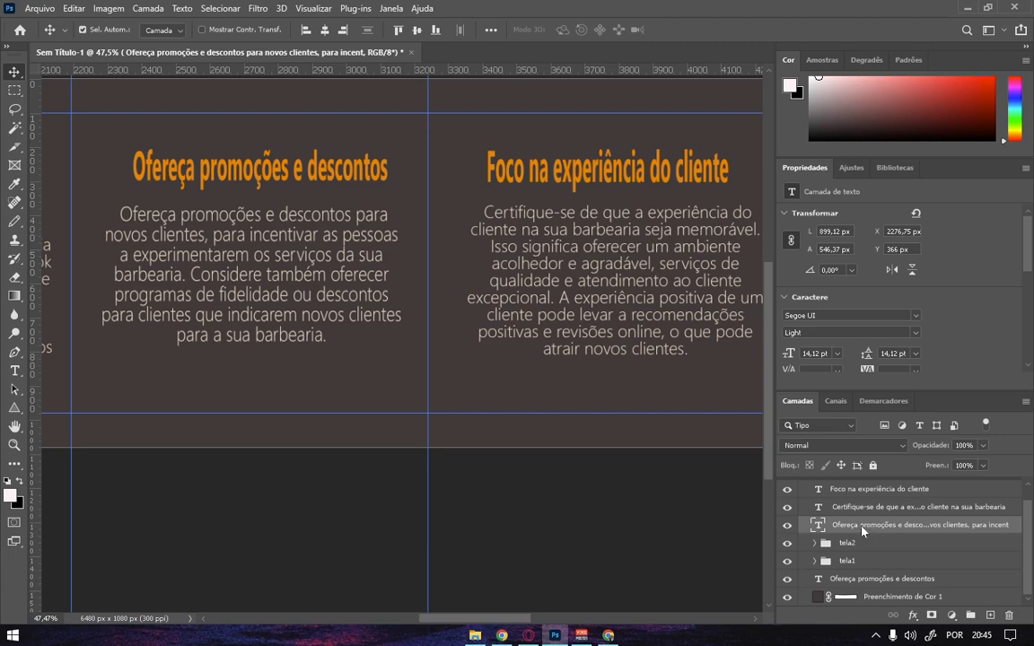
pyautogui.hotkey('ctrl', 'g')
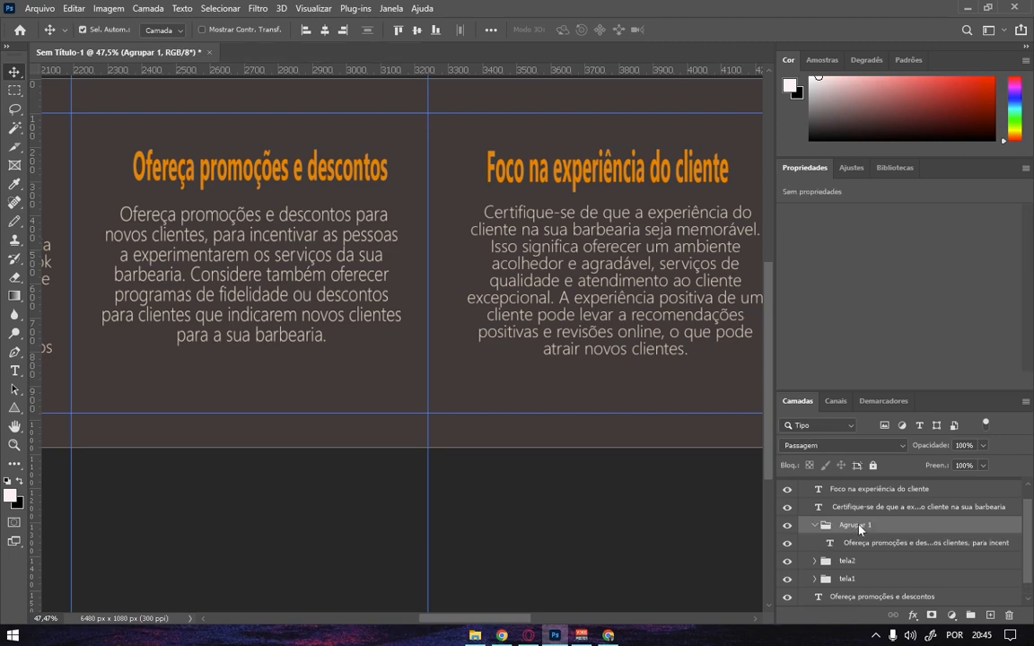
pyautogui.write('tela3')
pyautogui.press('Return')
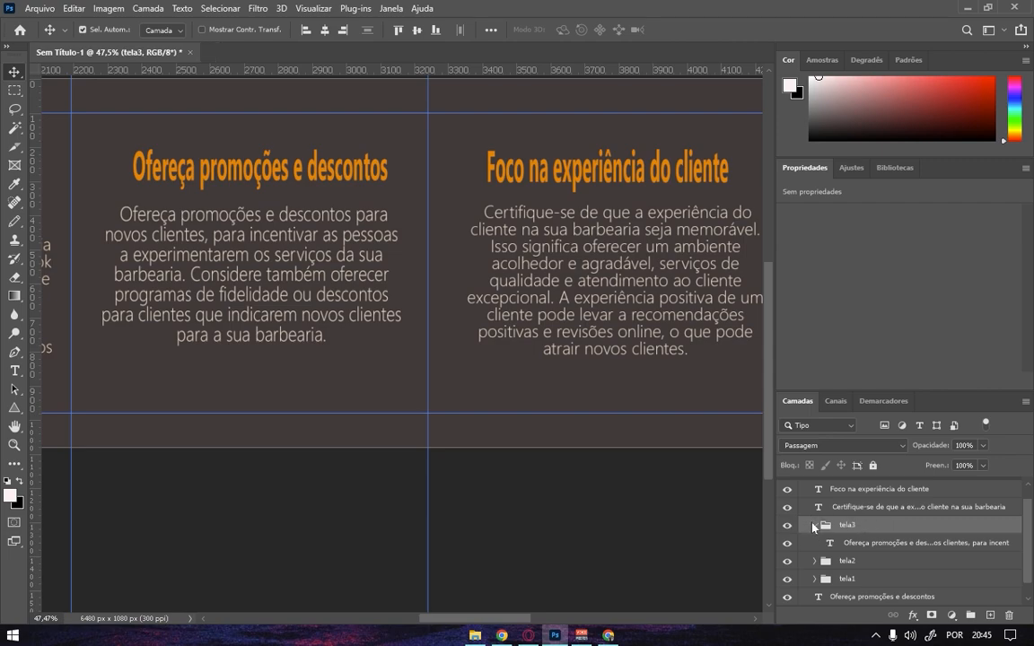
pyautogui.click(815, 527)
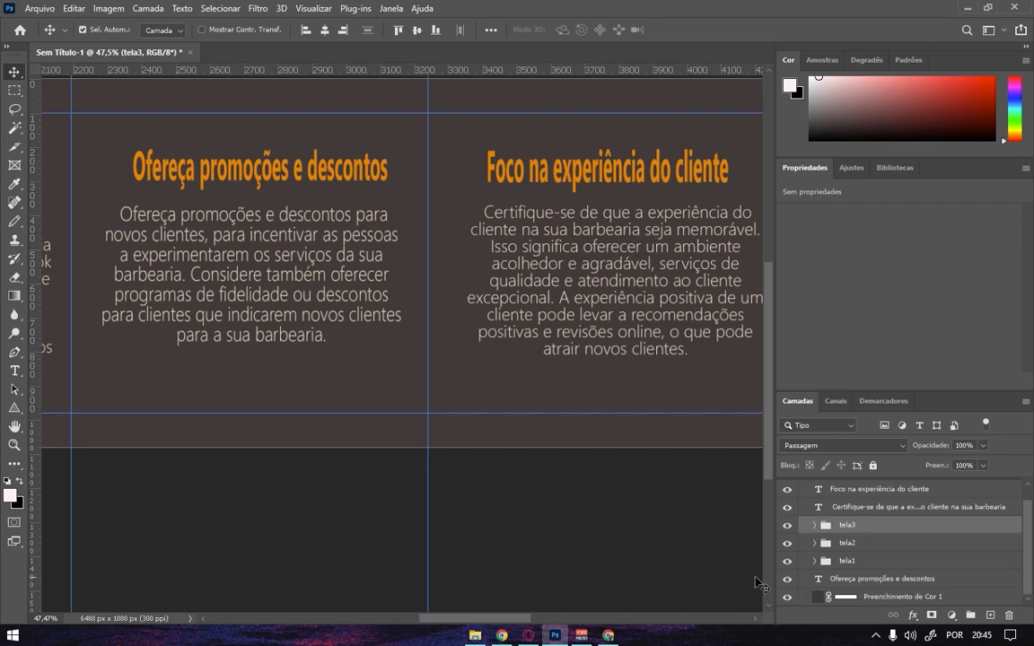
pyautogui.hotkey('ctrl', ';')
pyautogui.scroll(-1, 403, 553)
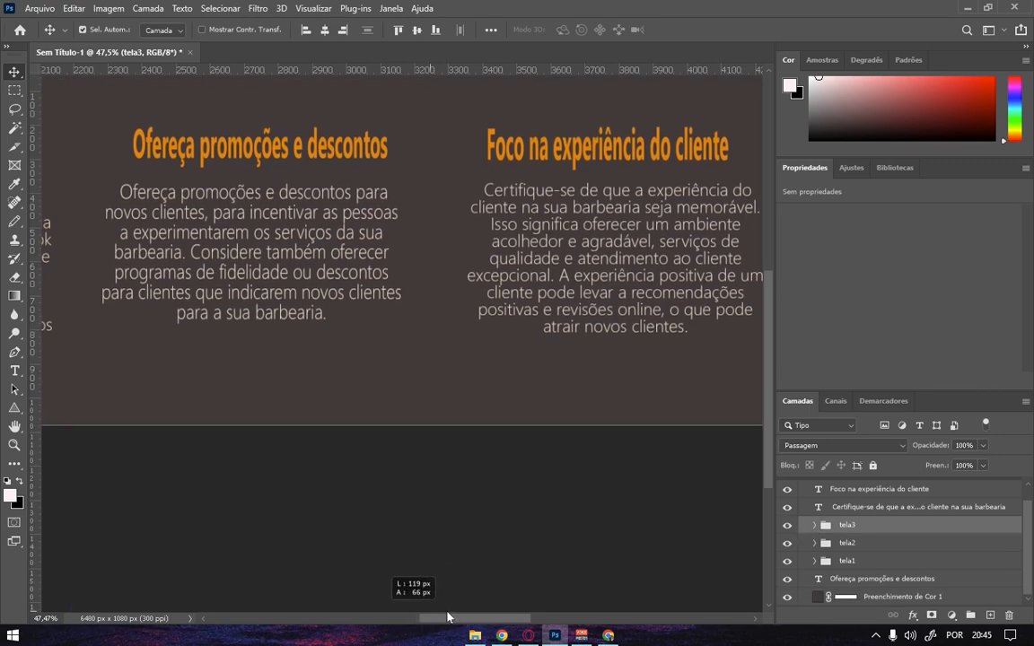
pyautogui.click(401, 550)
pyautogui.hotkey('ctrl', ';')
# Identify the third panel's "Ofereça promoções e descontos" heading layer and move it into the tela3 group.
pyautogui.click(381, 248)
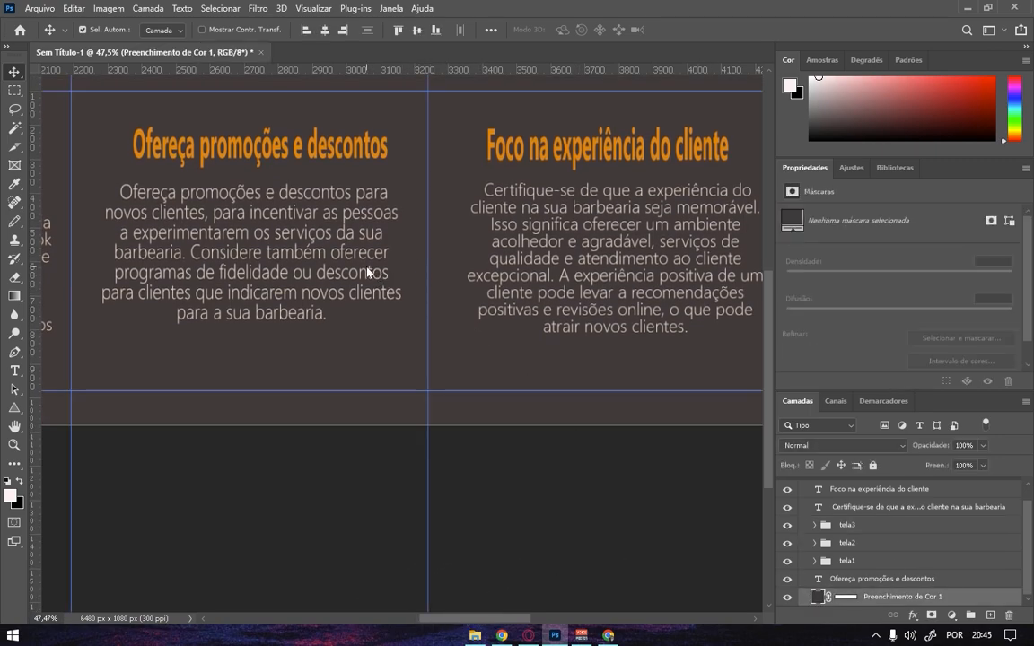
pyautogui.moveTo(368, 262); pyautogui.dragTo(718, 429)
pyautogui.hscroll(-7, 626, 309)
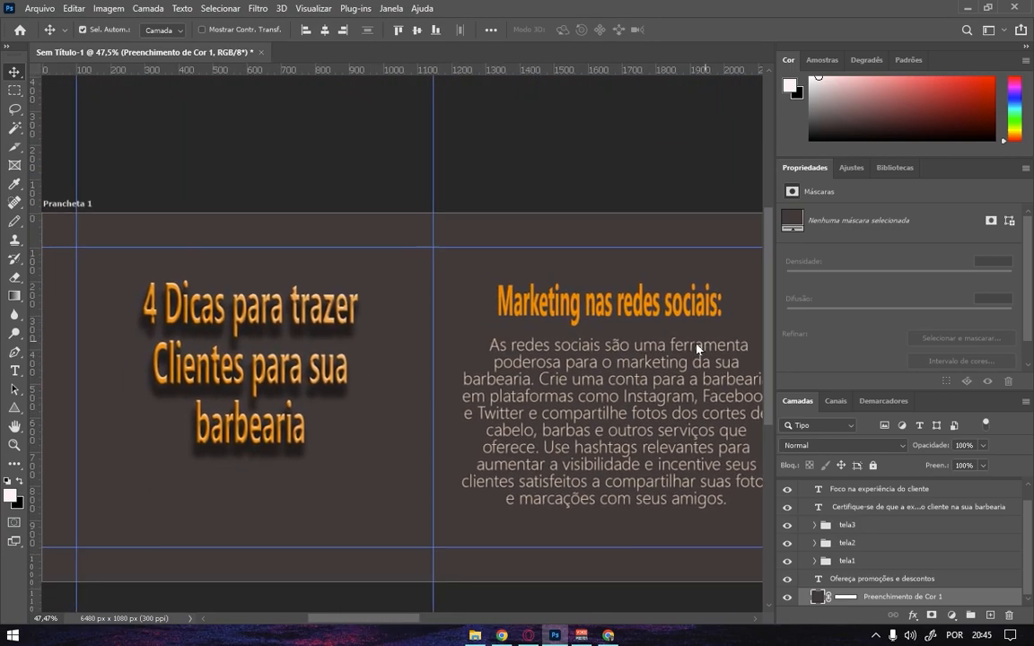
pyautogui.moveTo(758, 303); pyautogui.dragTo(134, 220)
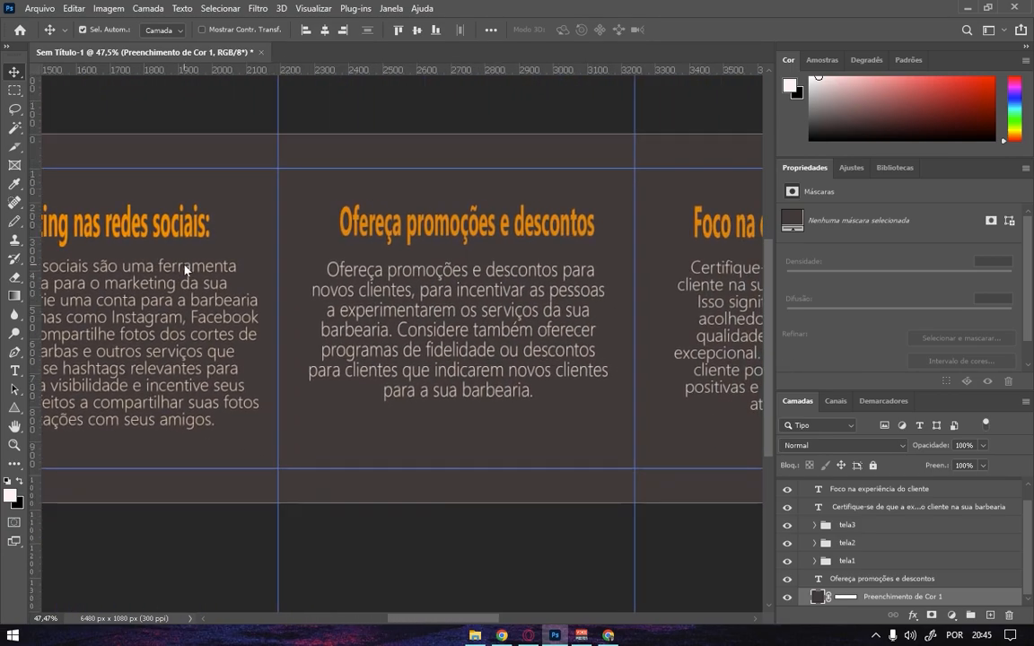
pyautogui.doubleClick(487, 226)
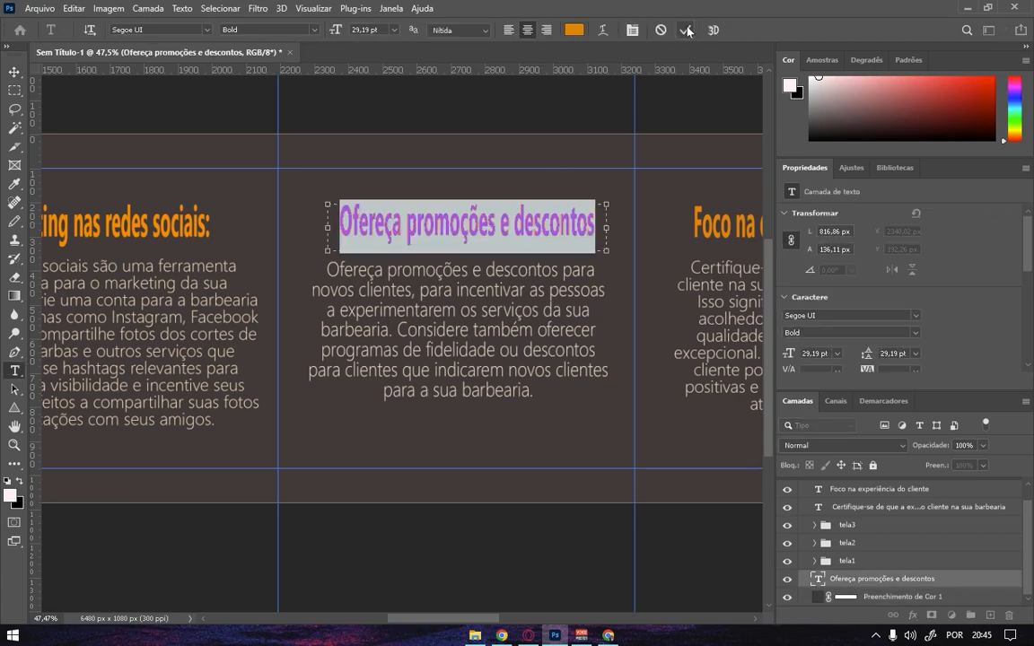
pyautogui.click(521, 167)
pyautogui.press('v')
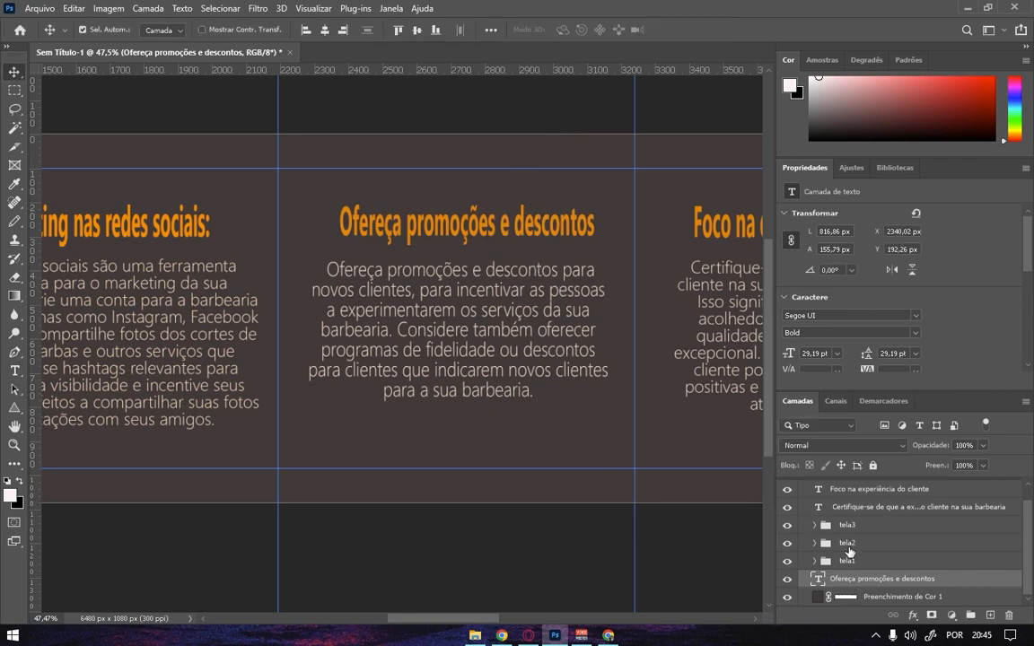
pyautogui.moveTo(862, 580); pyautogui.dragTo(864, 531)
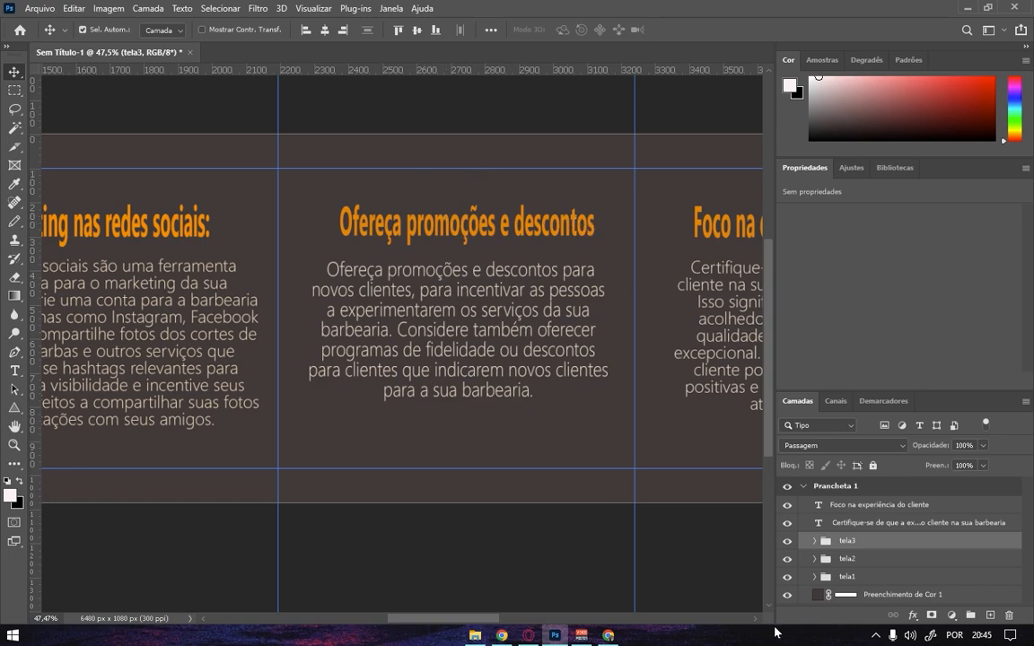
# Group the "Foco na experiência do cliente" heading layer with its "Certifique-se..." paragraph layer and name the group tela4.
pyautogui.click(857, 523)
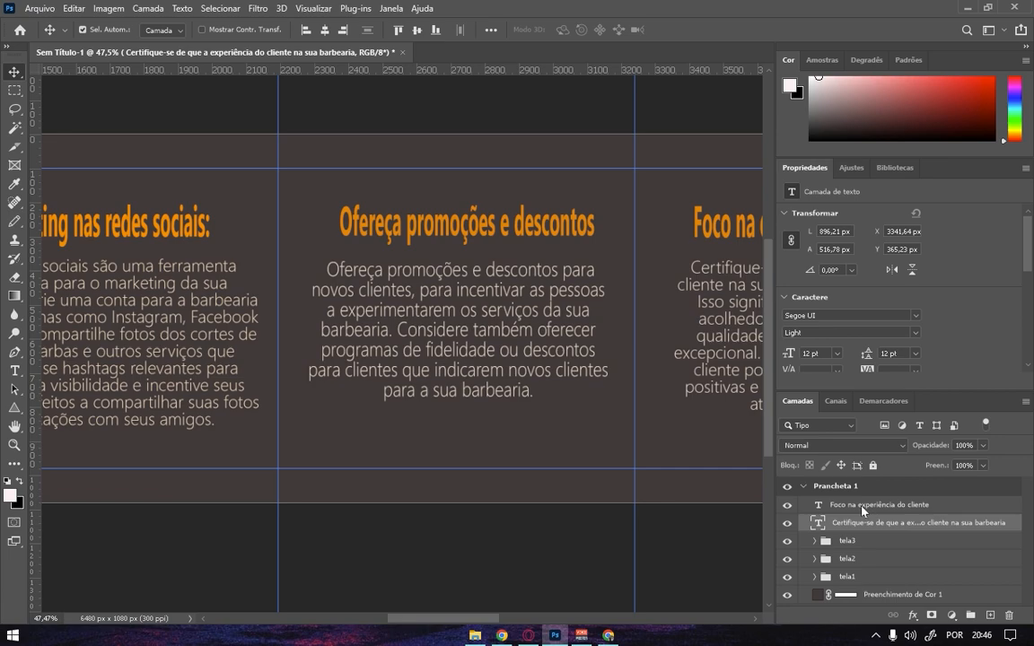
pyautogui.keyDown('shift'); pyautogui.click(863, 506); pyautogui.keyUp('shift')
pyautogui.hotkey('ctrl', 'g')
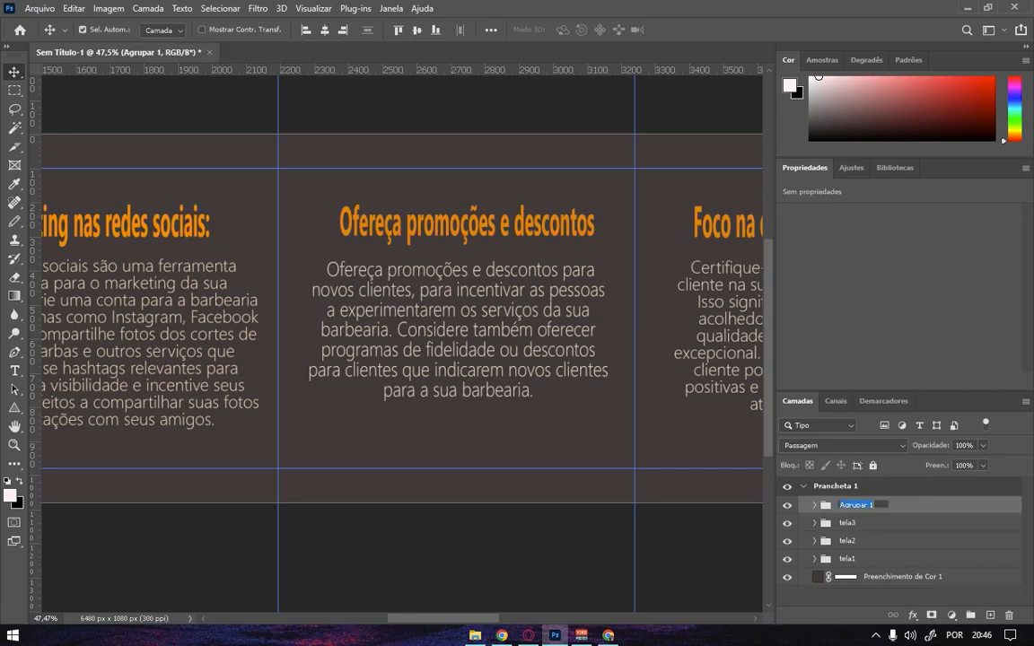
pyautogui.write('tela4')
pyautogui.press('Return')
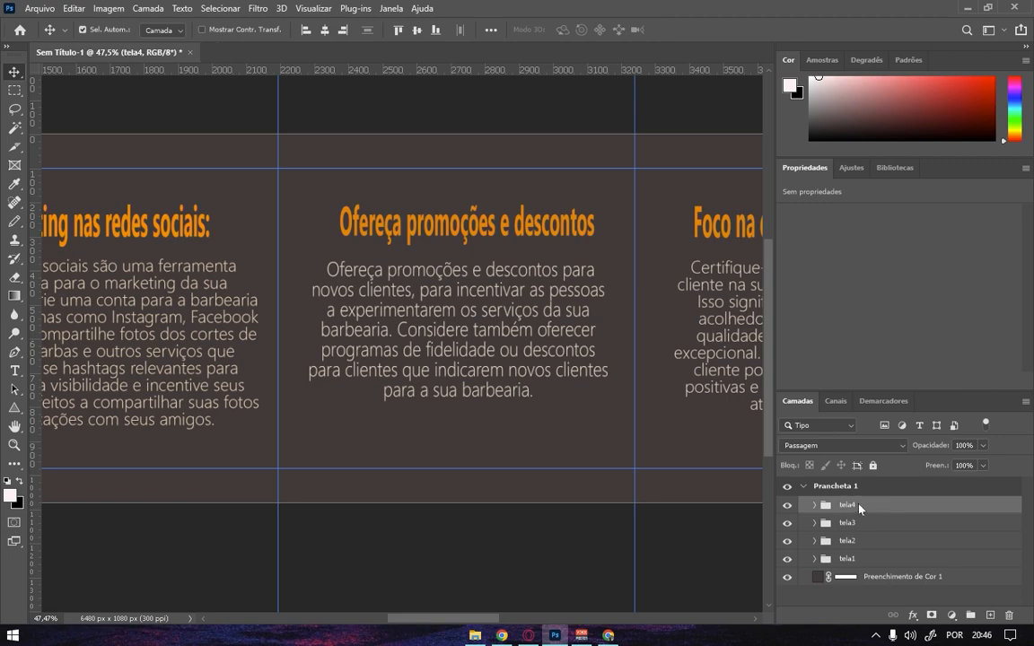
# Copy the fourth tip, "Participação em eventos locais", from the ChatGPT answer in Chrome and return to Photoshop.
pyautogui.moveTo(561, 314); pyautogui.dragTo(439, 362)
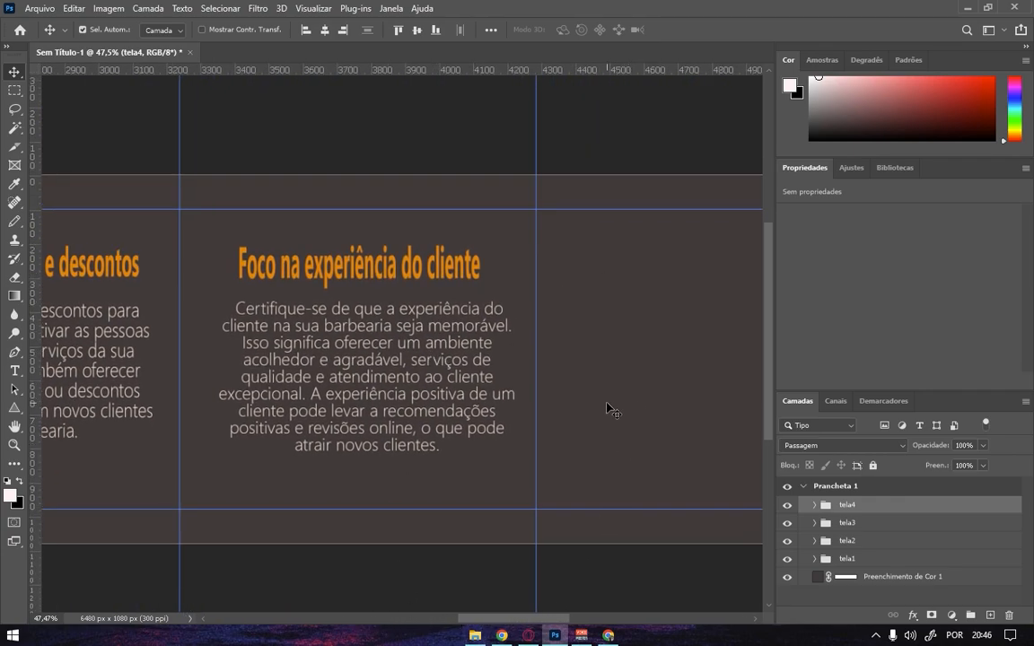
pyautogui.moveTo(627, 363); pyautogui.dragTo(399, 354)
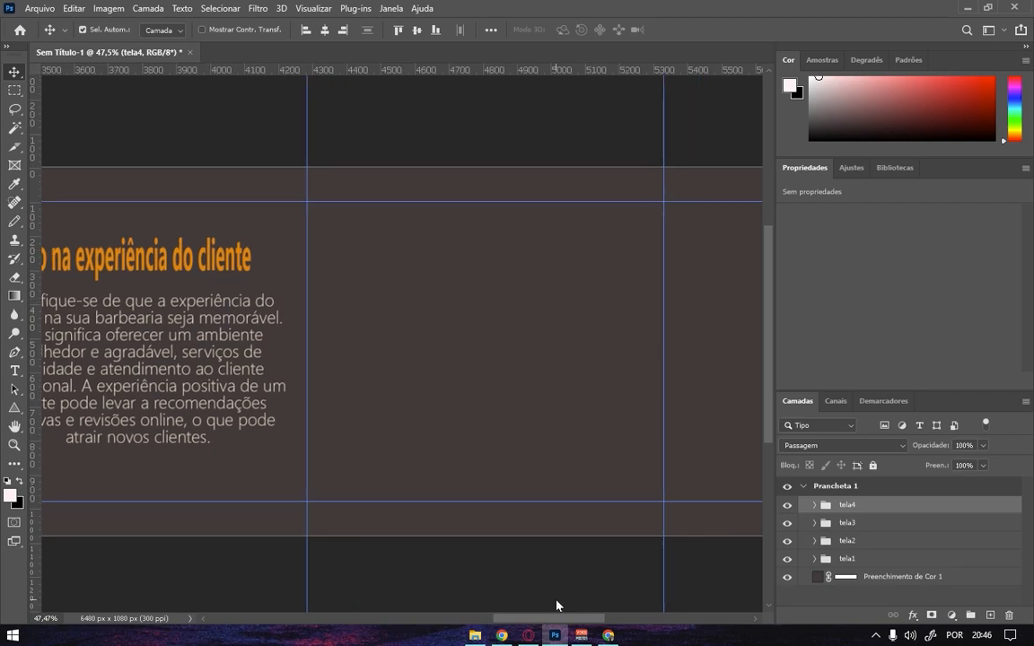
pyautogui.click(608, 635)
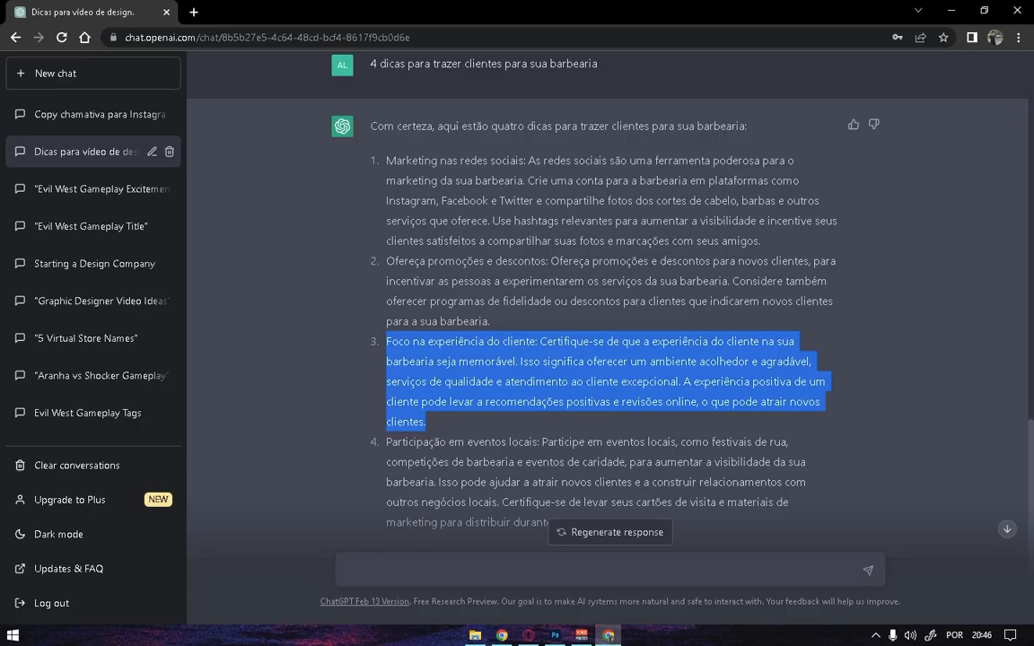
pyautogui.moveTo(387, 443); pyautogui.dragTo(776, 513)
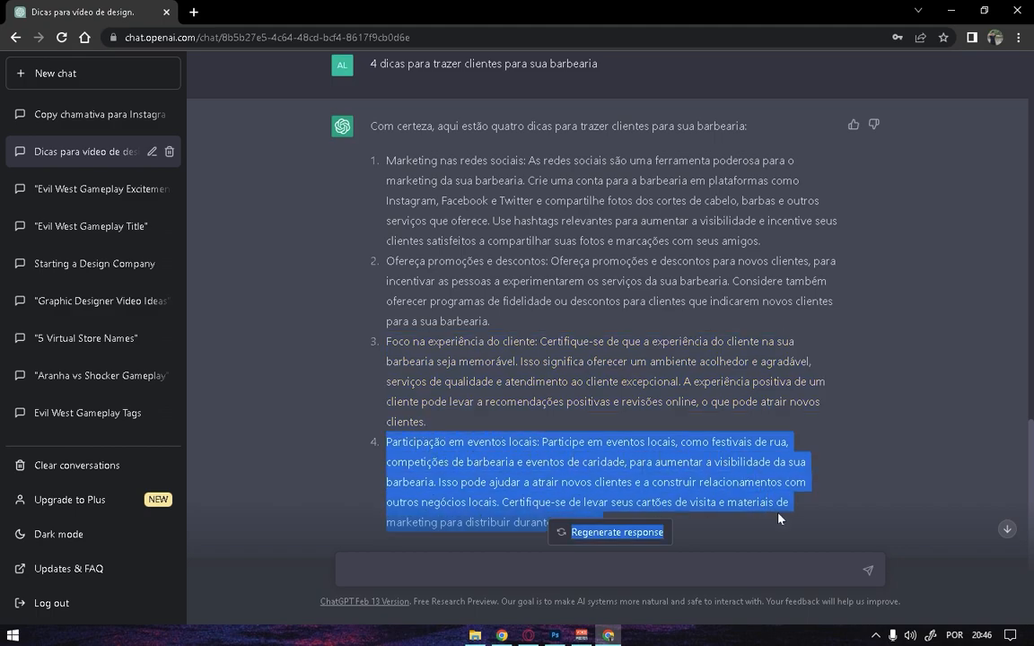
pyautogui.rightClick(485, 427)
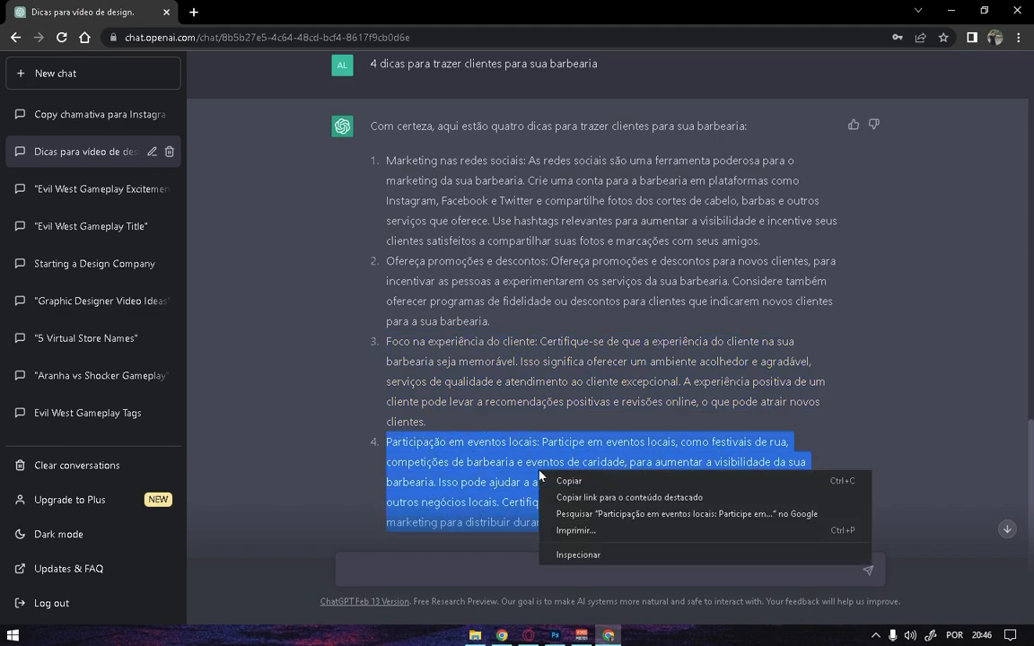
pyautogui.click(534, 431)
pyautogui.click(554, 634)
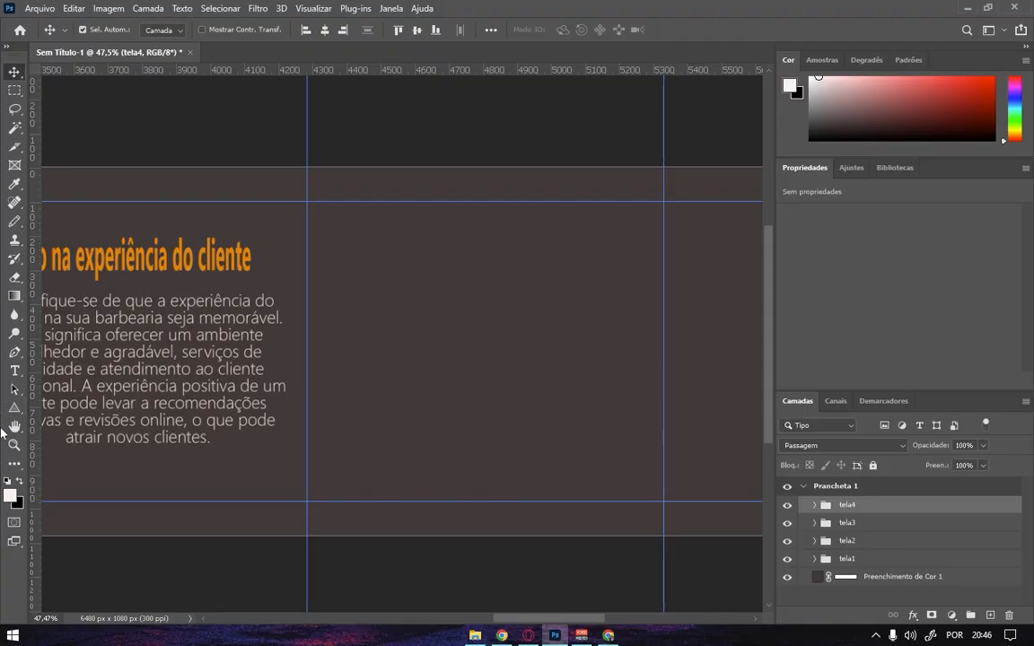
# Create a text box about 857 by 568 px in the empty fifth panel and paste the copied "Participação em eventos locais" tip into it.
pyautogui.click(15, 371)
pyautogui.moveTo(351, 288); pyautogui.dragTo(645, 485)
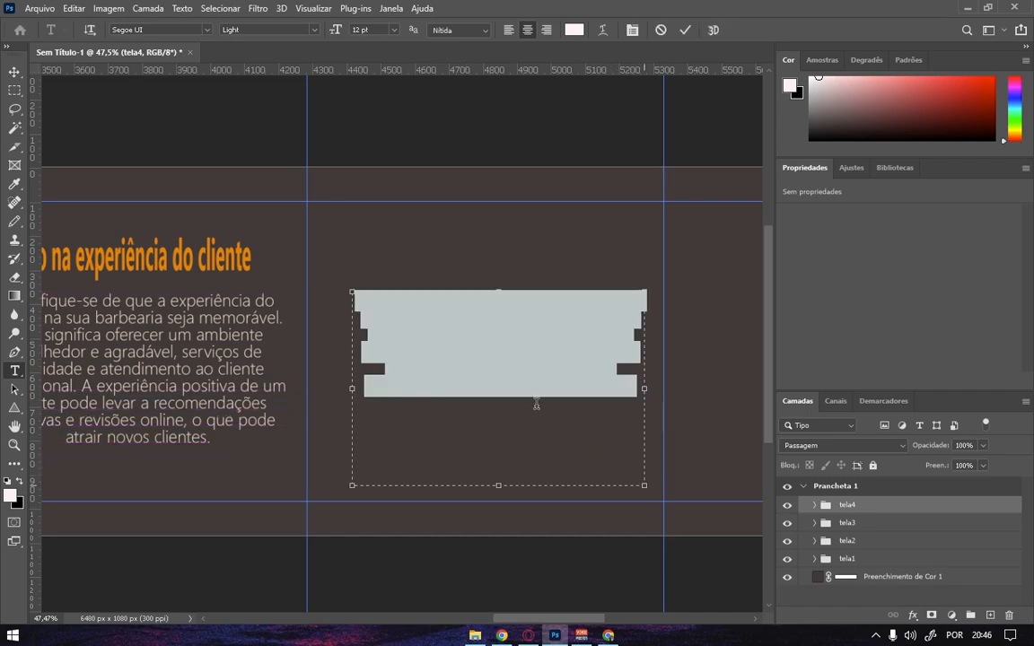
pyautogui.rightClick(463, 367)
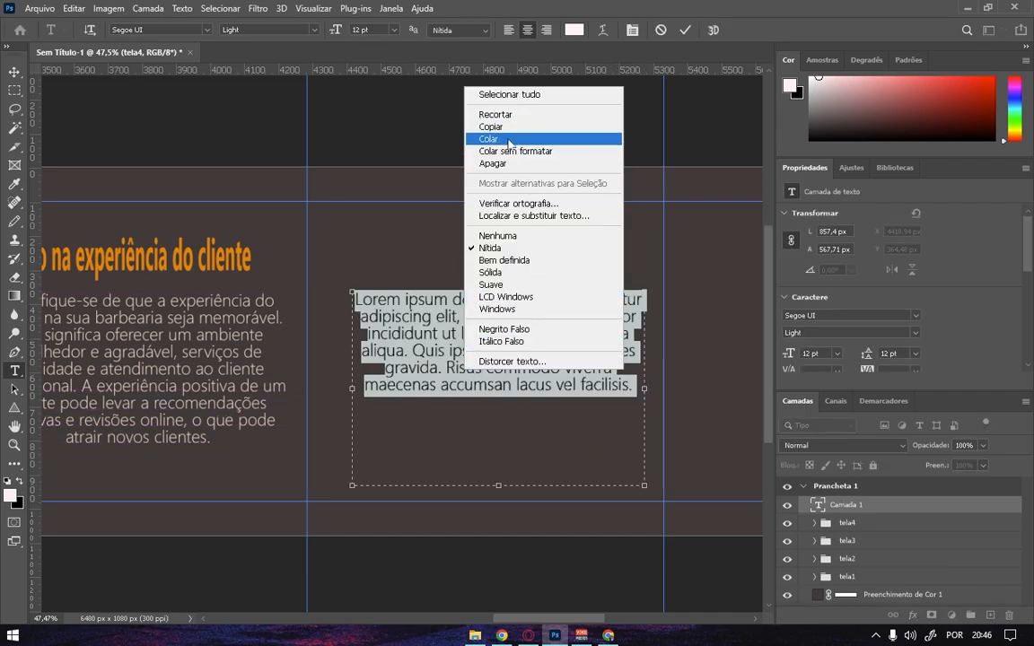
pyautogui.click(484, 135)
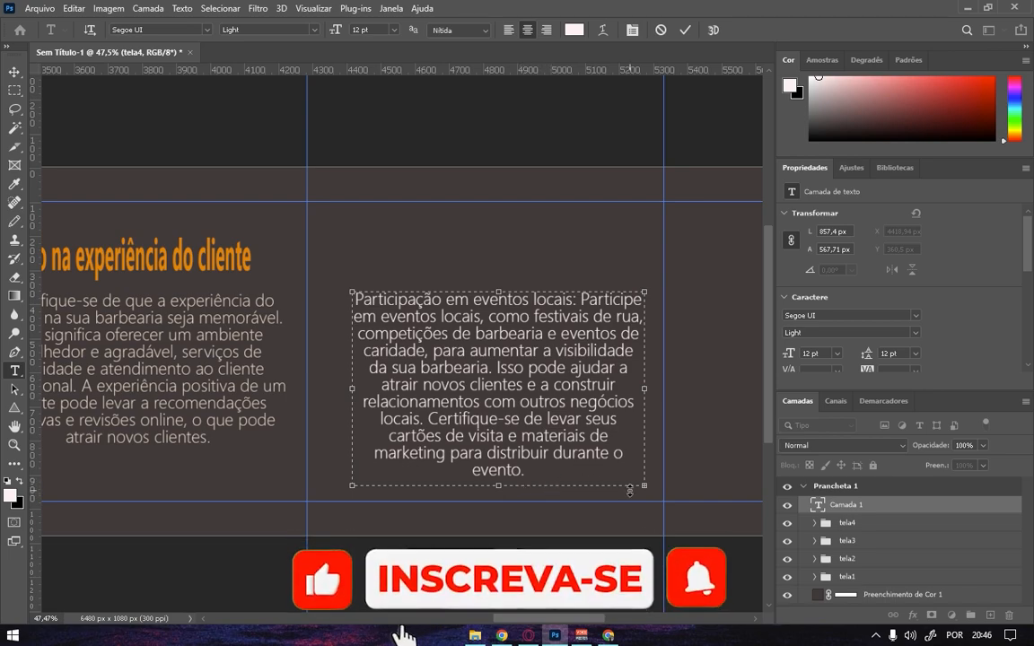
# Enlarge the fifth panel's text box to about 883 by 798 px and move it up to about Y 140 px.
pyautogui.moveTo(641, 485); pyautogui.dragTo(652, 516)
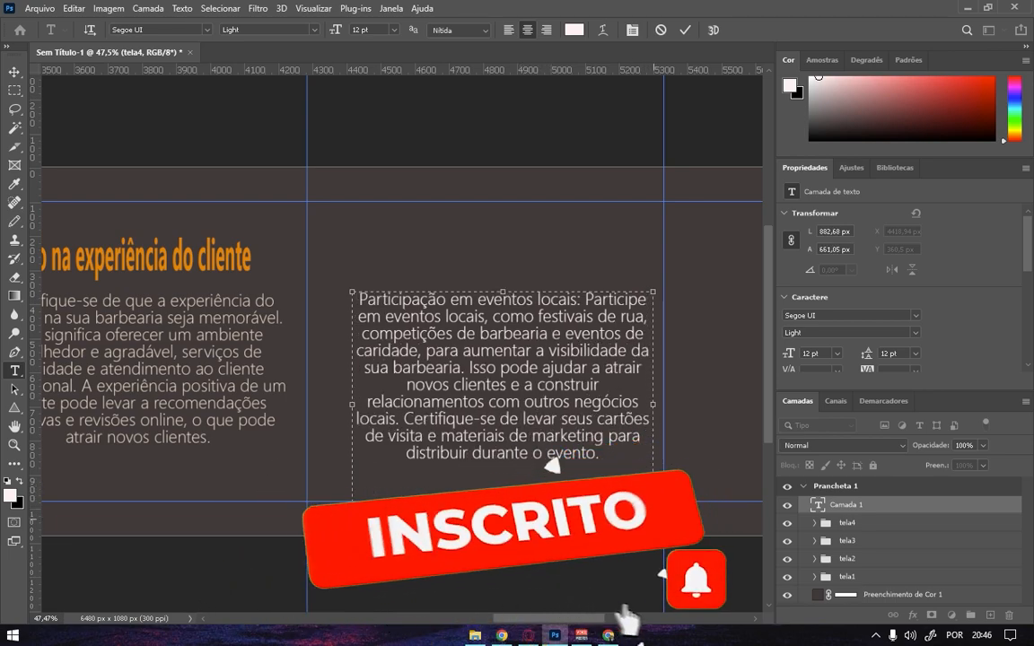
pyautogui.moveTo(502, 517); pyautogui.dragTo(502, 563)
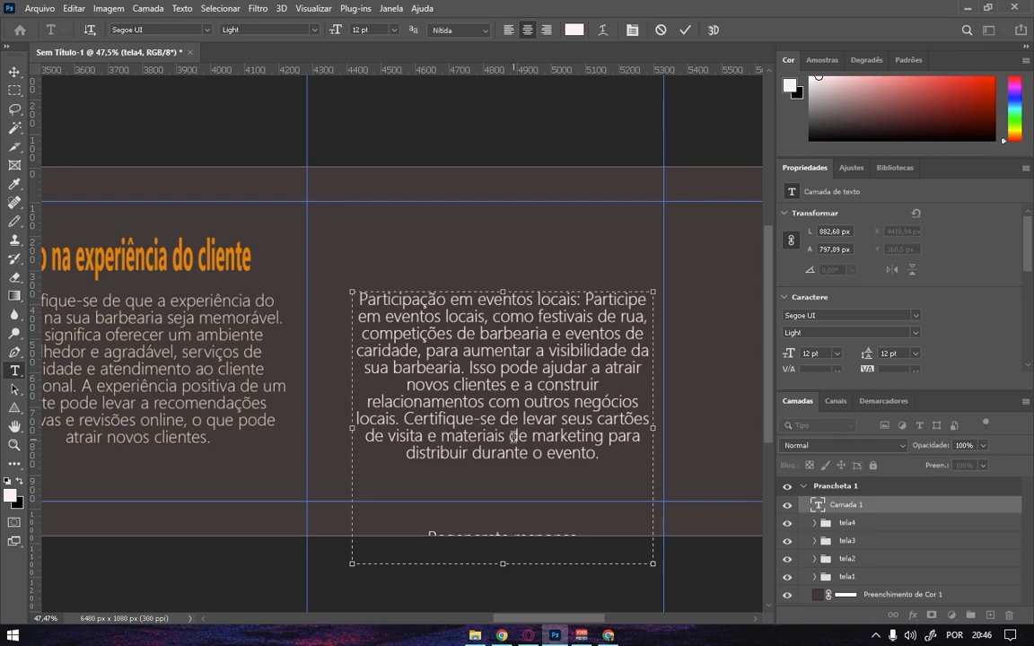
pyautogui.hotkey('ctrl', 'Return')
pyautogui.press('v')
pyautogui.moveTo(530, 409); pyautogui.dragTo(517, 331)
# Delete the stray "Regenerate response" line from the end of the fifth panel's paragraph.
pyautogui.doubleClick(569, 465)
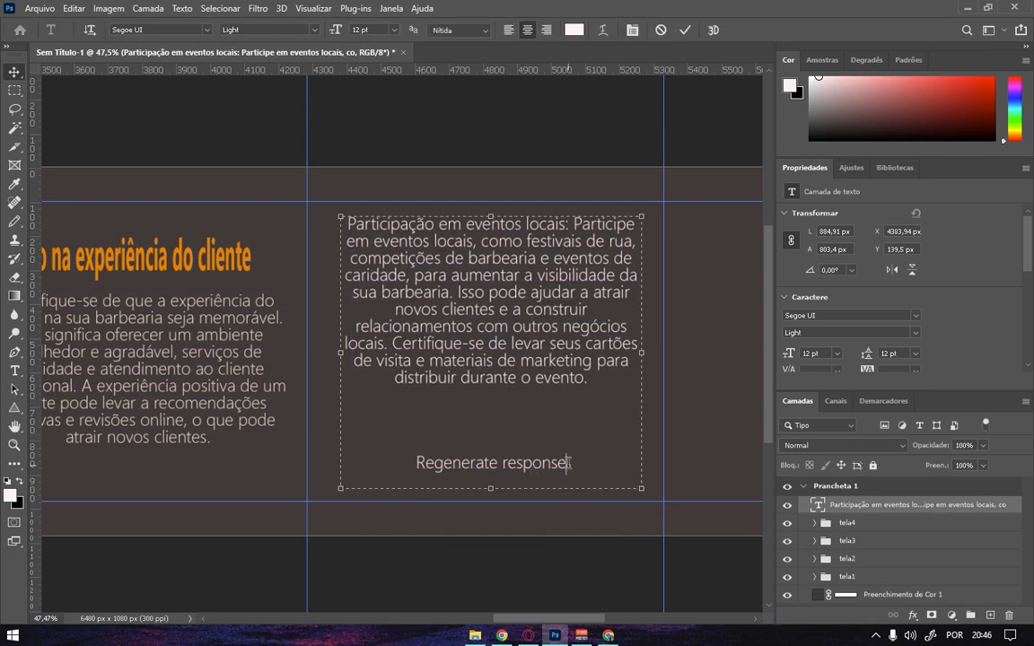
pyautogui.press('BackSpace')
pyautogui.press('BackSpace')
pyautogui.press('BackSpace')
pyautogui.press('BackSpace')
pyautogui.press('BackSpace')
pyautogui.press('BackSpace')
pyautogui.press('BackSpace')
pyautogui.press('BackSpace')
pyautogui.press('BackSpace')
pyautogui.press('BackSpace')
pyautogui.press('BackSpace')
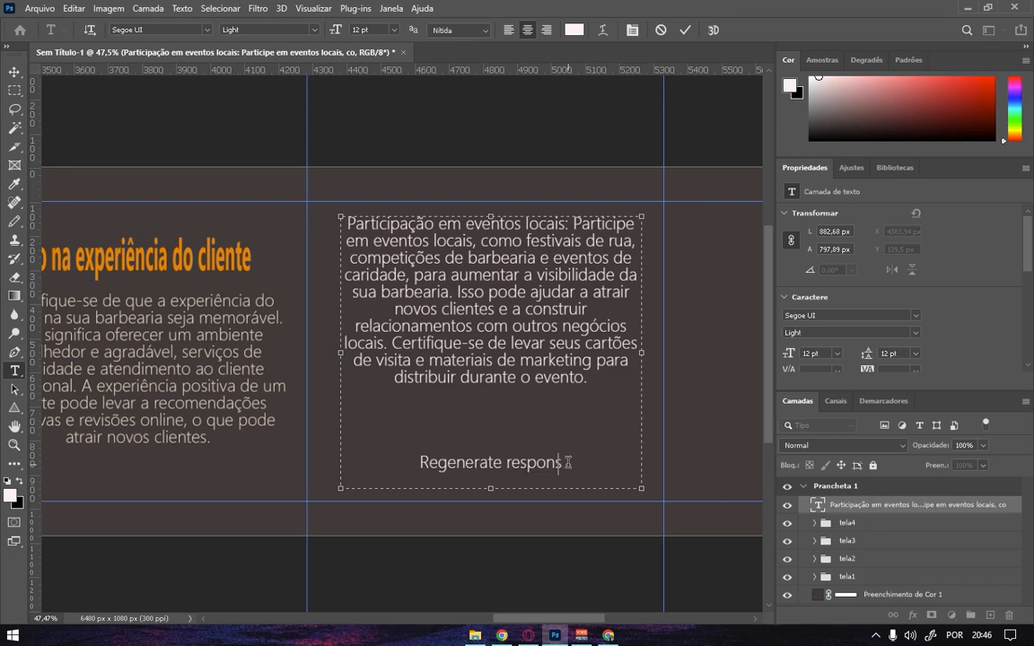
pyautogui.press('BackSpace')
pyautogui.press('BackSpace')
pyautogui.press('BackSpace')
pyautogui.press('BackSpace')
pyautogui.press('BackSpace')
pyautogui.press('BackSpace')
pyautogui.press('BackSpace')
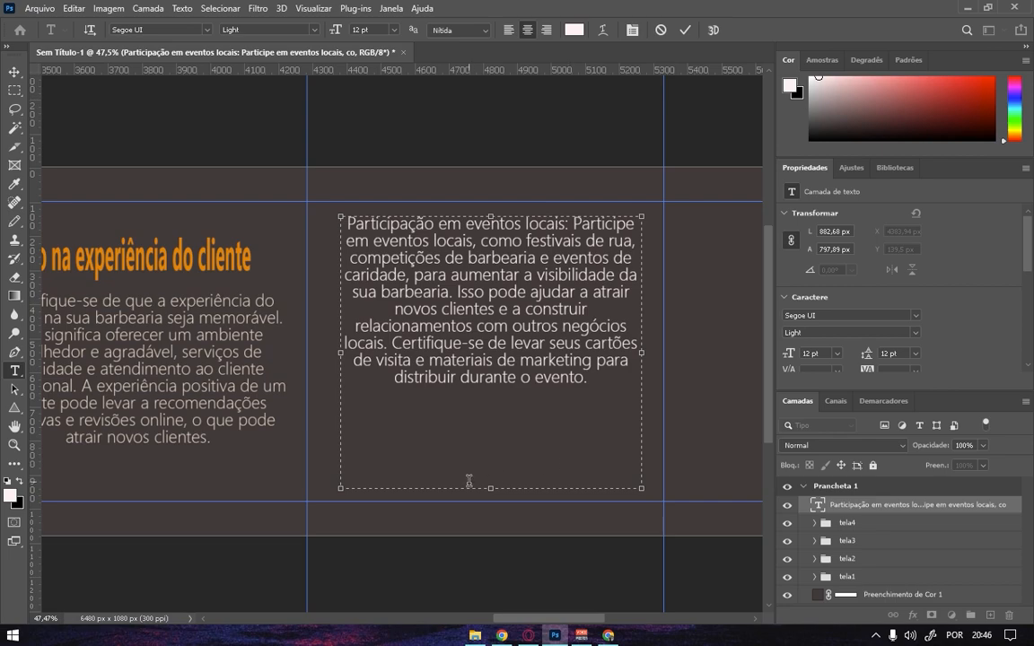
# Resize the paragraph's text box to about 1051 by 1488 px and reposition it at about X 4340, Y 260 px.
pyautogui.moveTo(490, 488); pyautogui.dragTo(481, 408)
pyautogui.moveTo(642, 407); pyautogui.dragTo(699, 605)
pyautogui.click(530, 331)
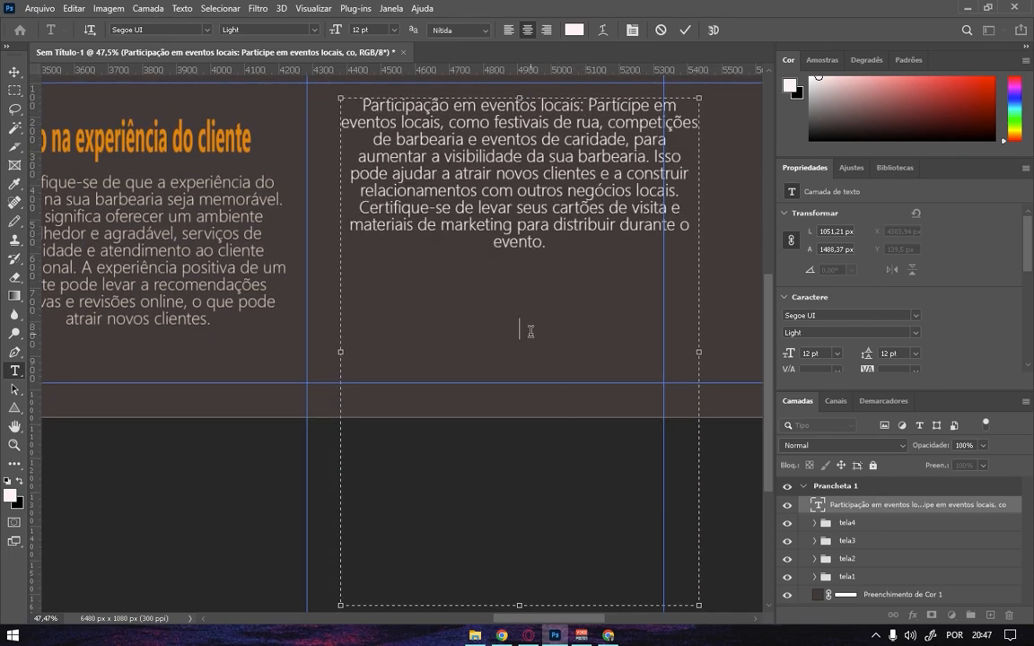
pyautogui.hotkey('ctrl', 'Return')
pyautogui.press('v')
pyautogui.moveTo(527, 333); pyautogui.dragTo(526, 185)
pyautogui.moveTo(520, 204); pyautogui.dragTo(485, 2)
pyautogui.moveTo(473, 187); pyautogui.dragTo(458, 259)
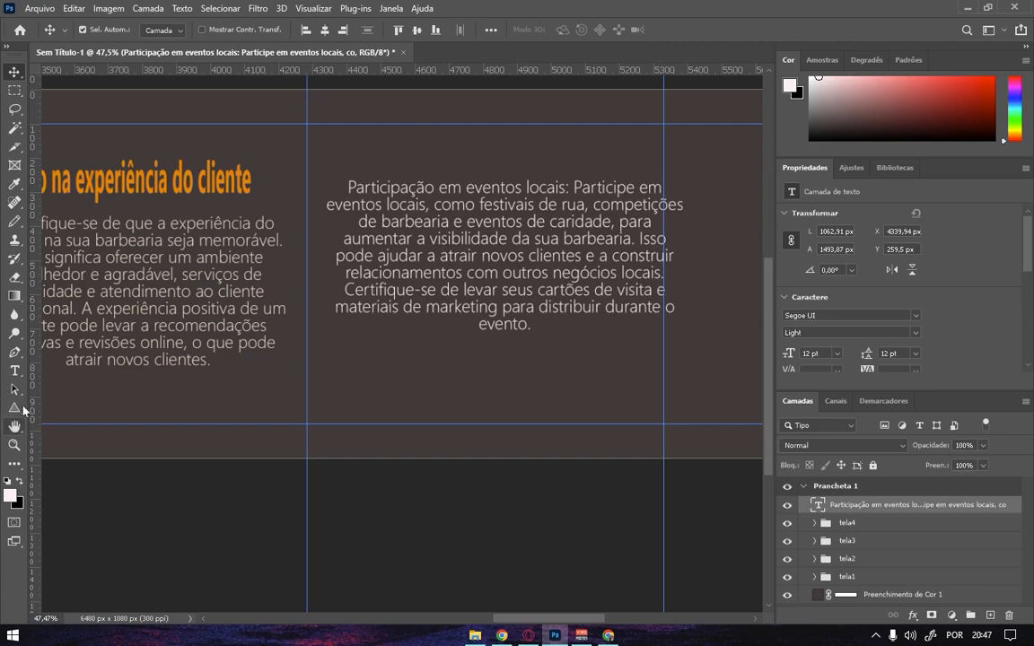
# Shorten the paragraph's text box to about 467 px high so it ends just below the last text line.
pyautogui.click(14, 371)
pyautogui.scroll(-1, 556, 403)
pyautogui.scroll(-2, 576, 394)
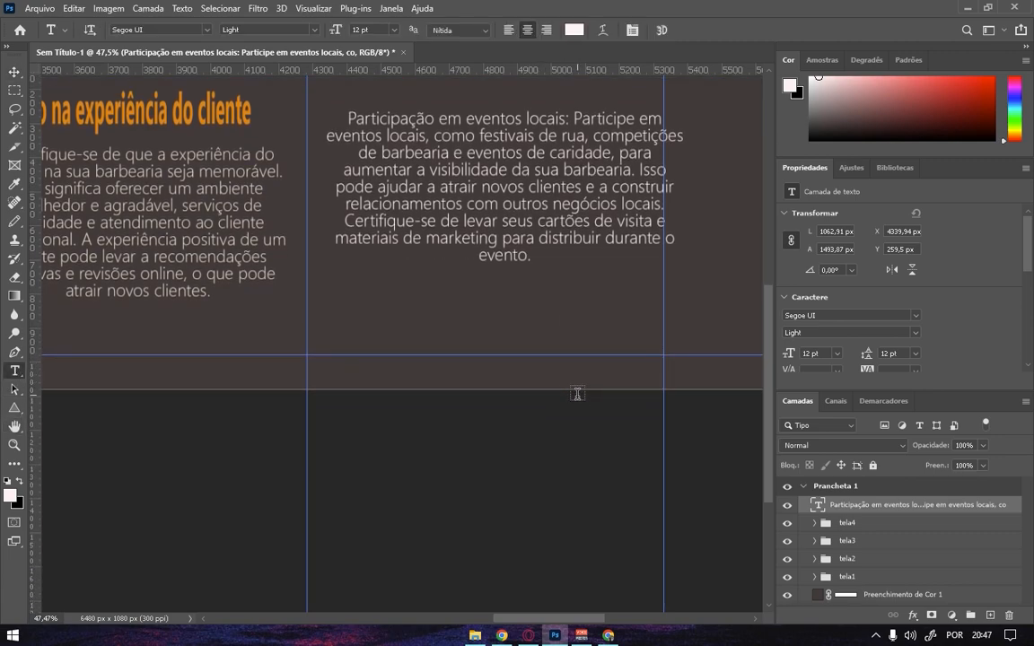
pyautogui.click(593, 330)
pyautogui.scroll(-1, 593, 329)
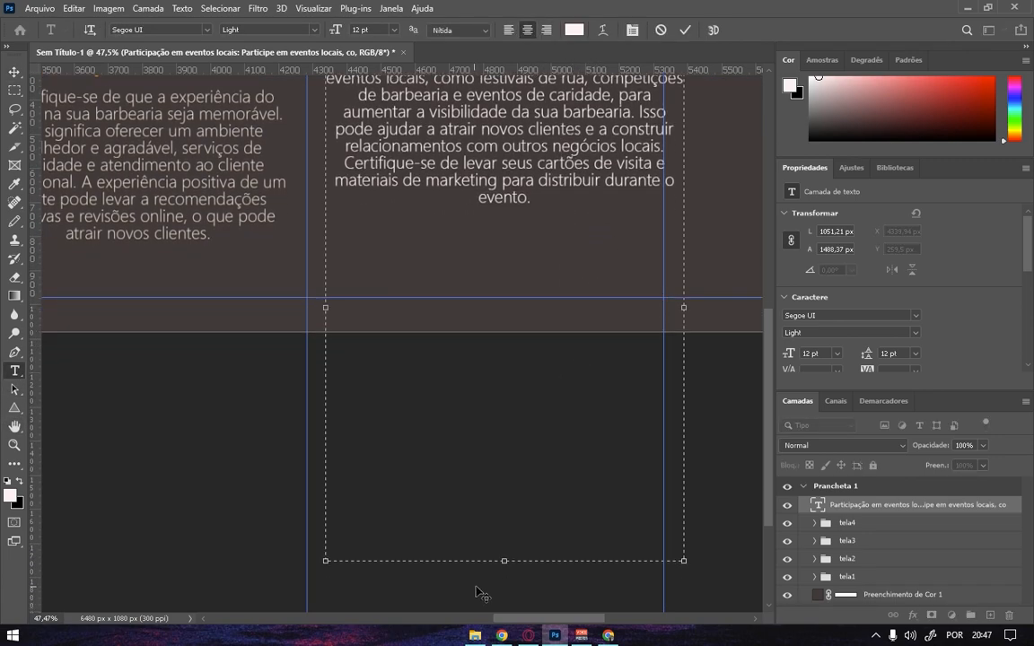
pyautogui.moveTo(504, 561); pyautogui.dragTo(539, 212)
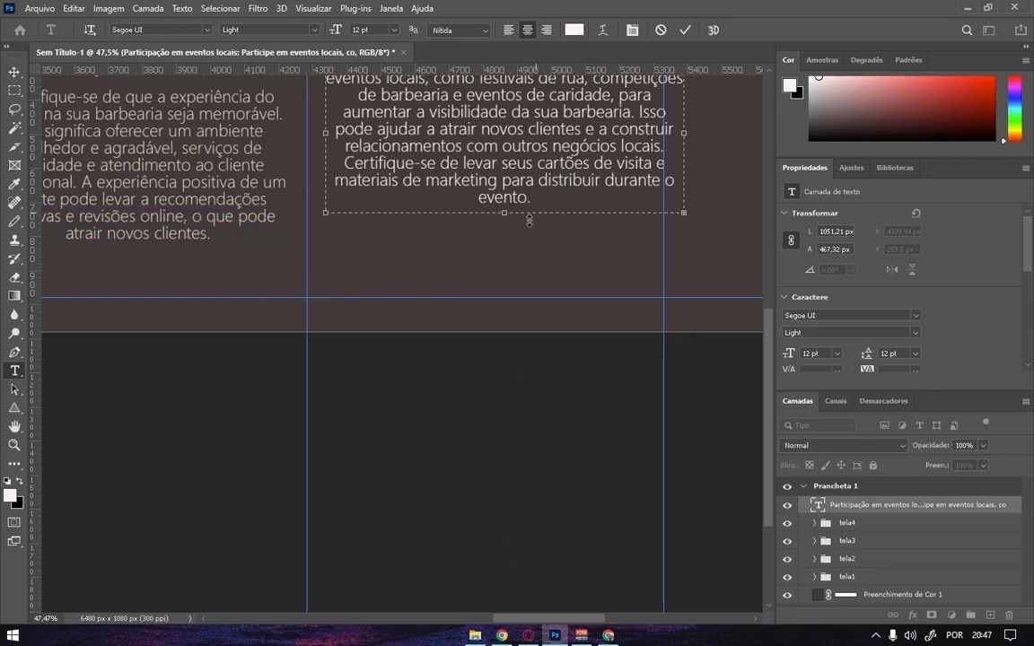
pyautogui.hotkey('ctrl', 'Return')
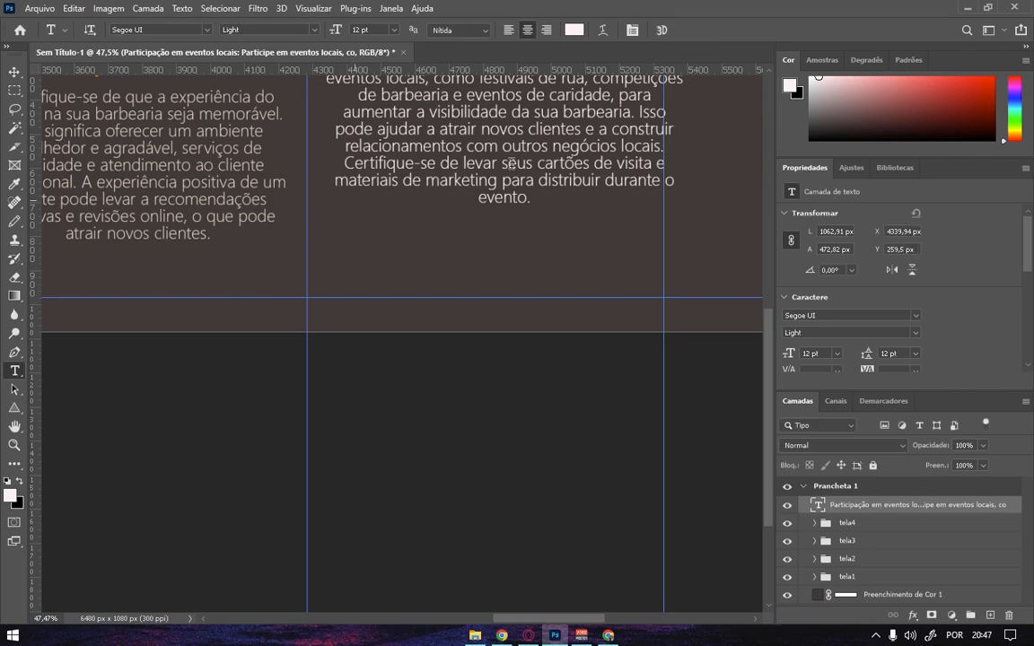
# Move the paragraph between the fifth panel's vertical guides, at about X 4287, Y 350 px.
pyautogui.press('v')
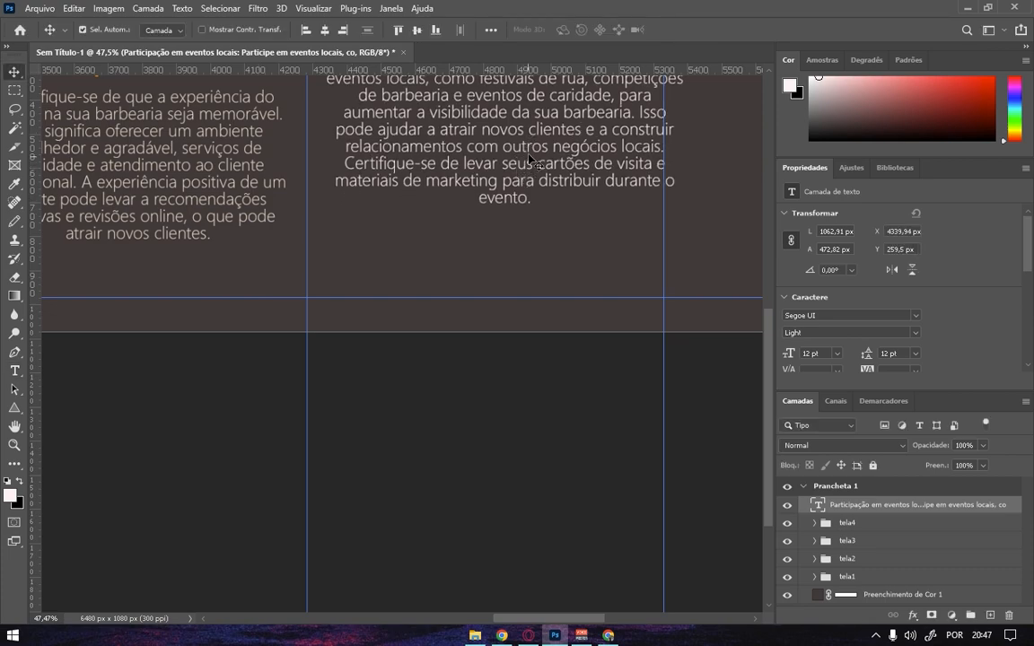
pyautogui.moveTo(518, 165); pyautogui.dragTo(517, 186)
pyautogui.scroll(-1, 517, 189)
pyautogui.scroll(4, 516, 193)
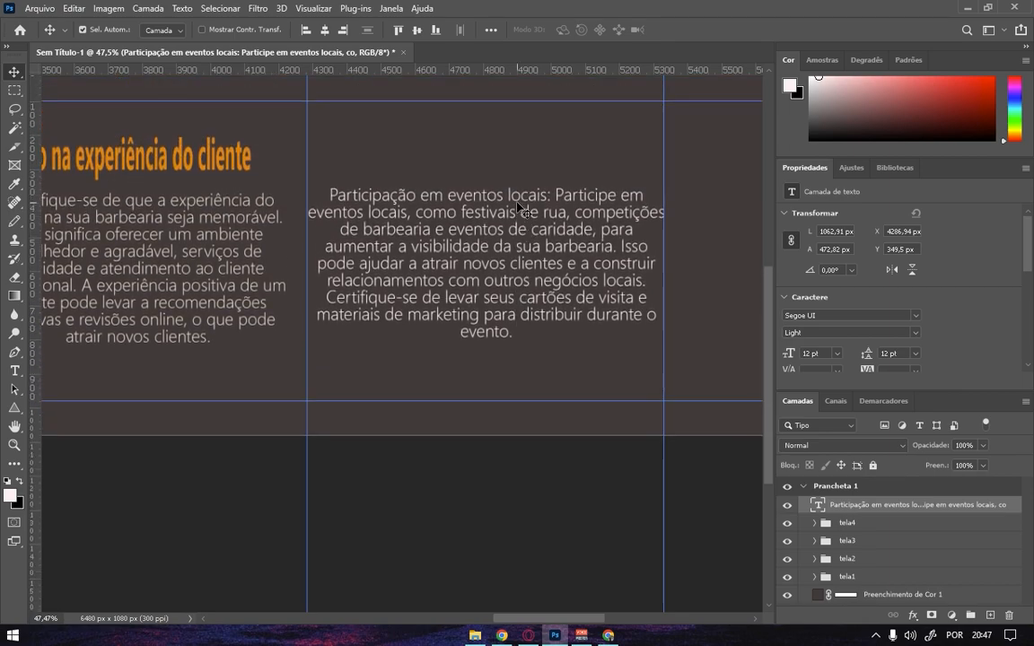
pyautogui.scroll(1, 516, 208)
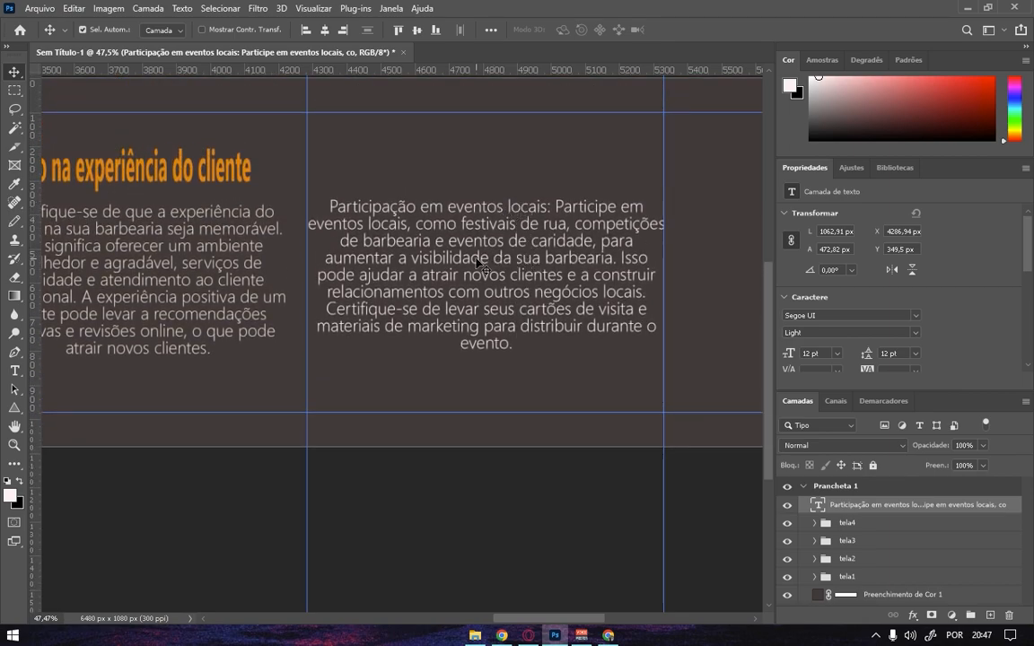
# Scale the paragraph proportionally to 88.5% and position it inside the fifth panel's guides, at about X 4321, Y 383 px.
pyautogui.press('ctrl')
pyautogui.hotkey('ctrl', 't')
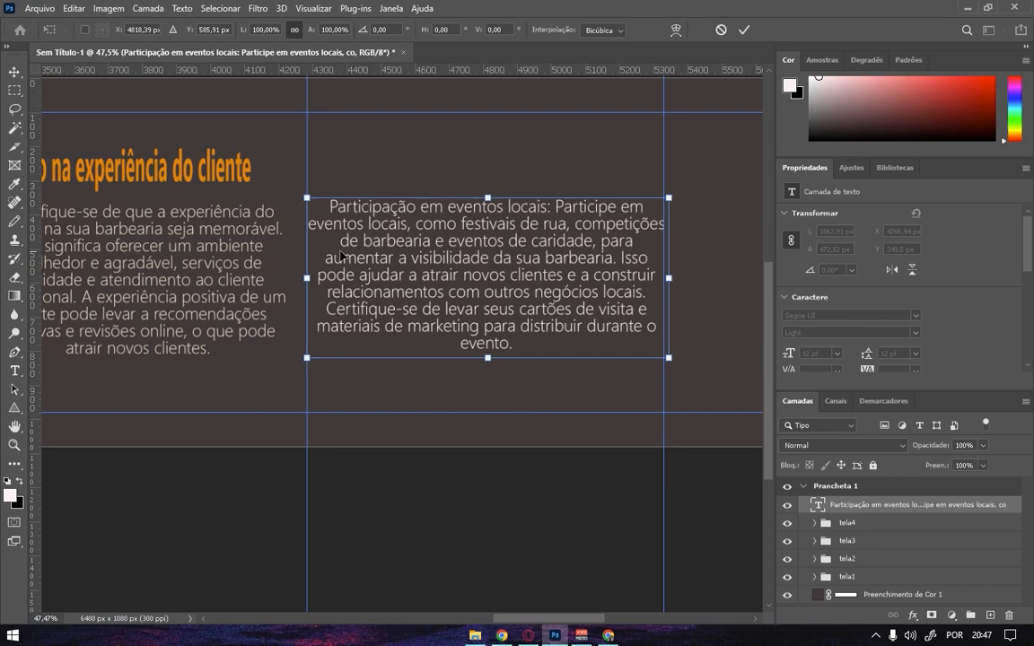
pyautogui.moveTo(305, 281); pyautogui.dragTo(348, 278)
pyautogui.moveTo(542, 253); pyautogui.dragTo(511, 253)
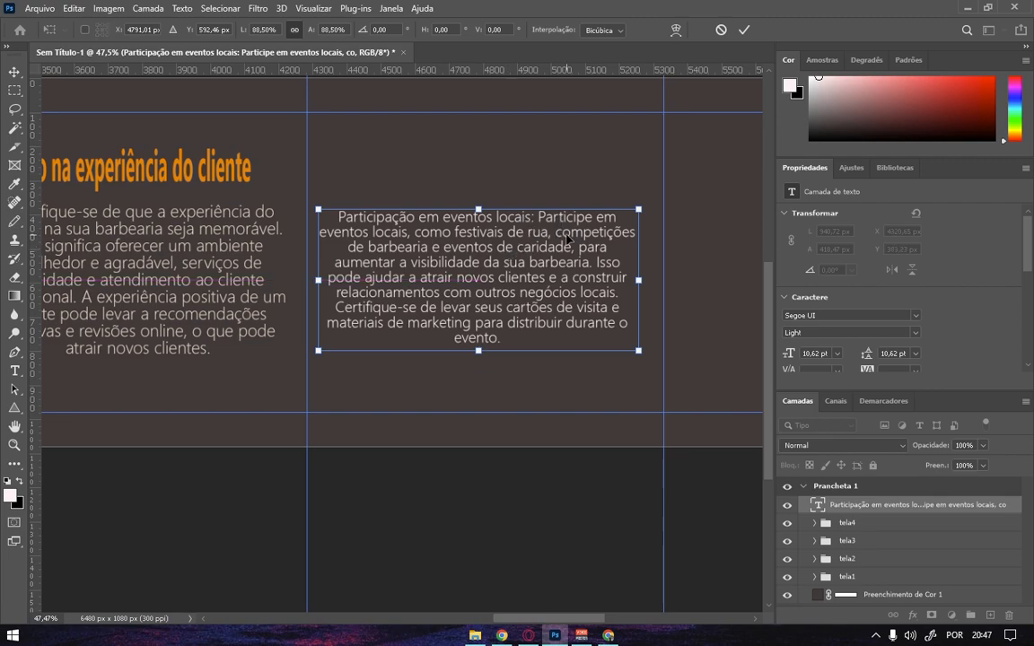
pyautogui.click(744, 30)
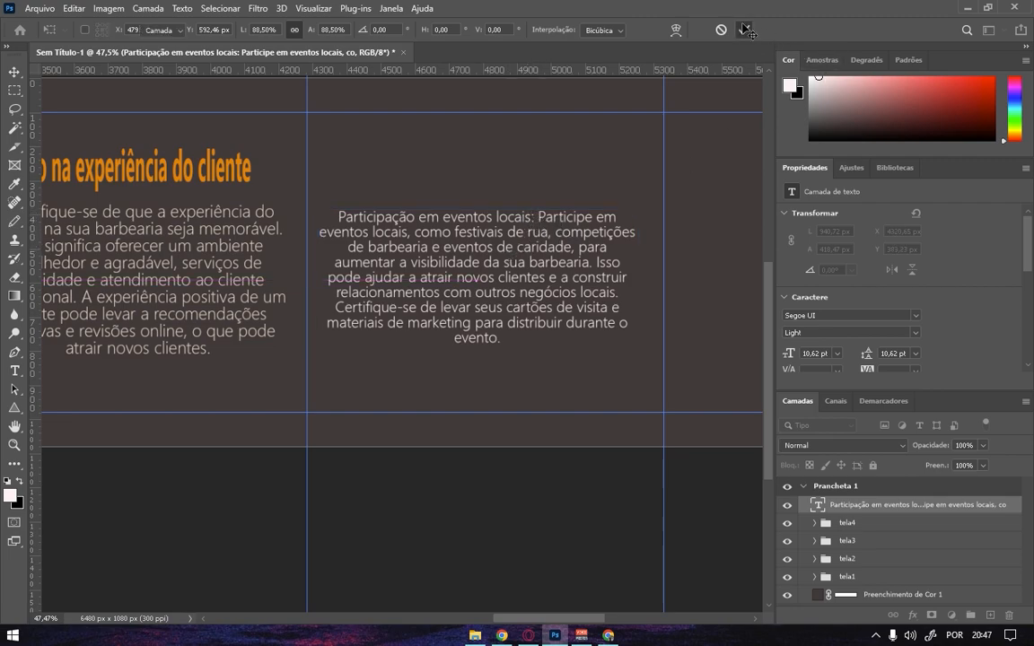
# Cut the opening phrase "Participação em eventos locais:" out of the fifth panel's paragraph.
pyautogui.doubleClick(529, 216)
pyautogui.moveTo(533, 215); pyautogui.dragTo(345, 222)
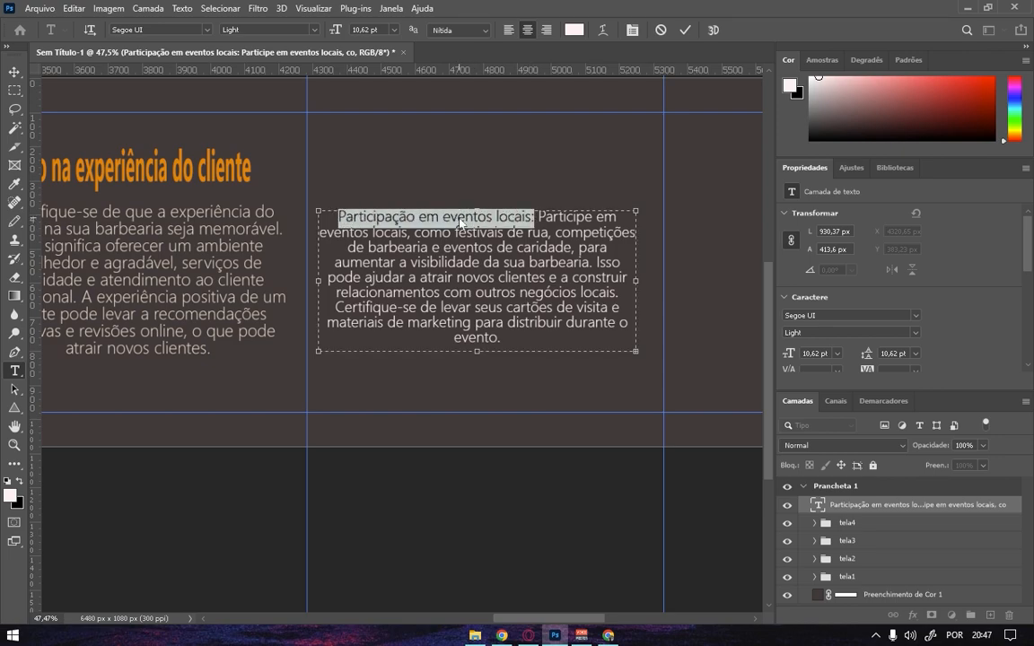
pyautogui.press('BackSpace')
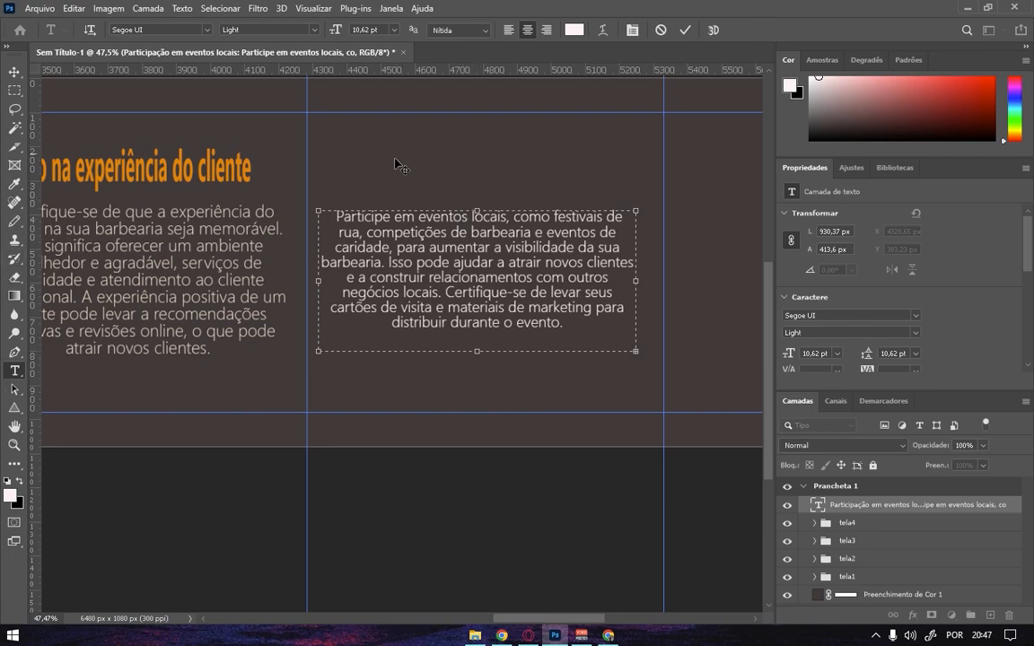
pyautogui.click(686, 30)
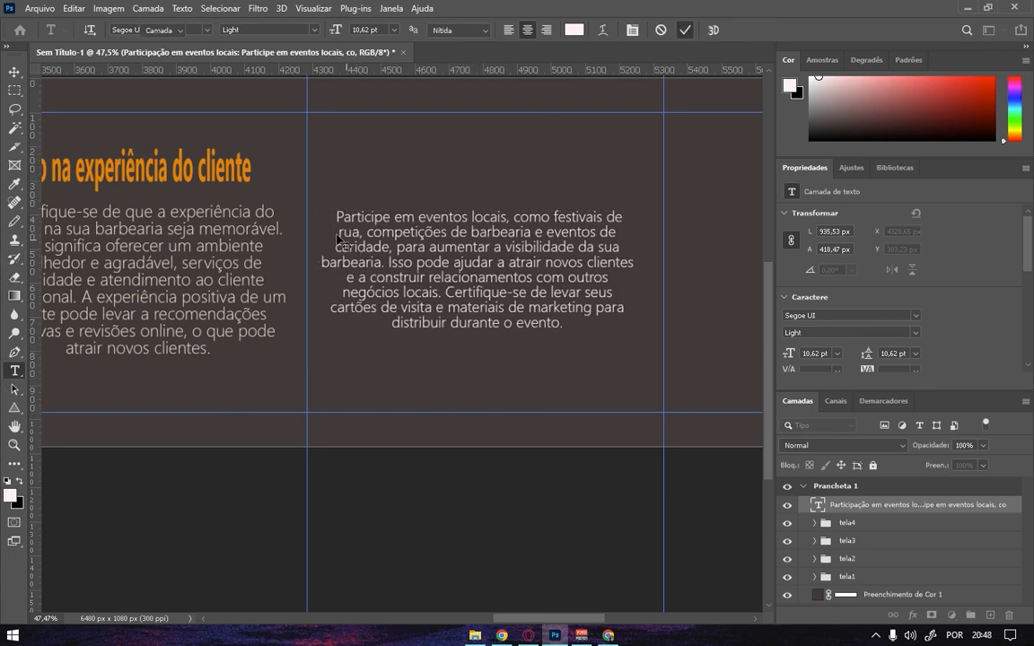
# Create a text box about 813 by 136 px above the paragraph and paste "Participação em eventos locais:" into it.
pyautogui.press('v')
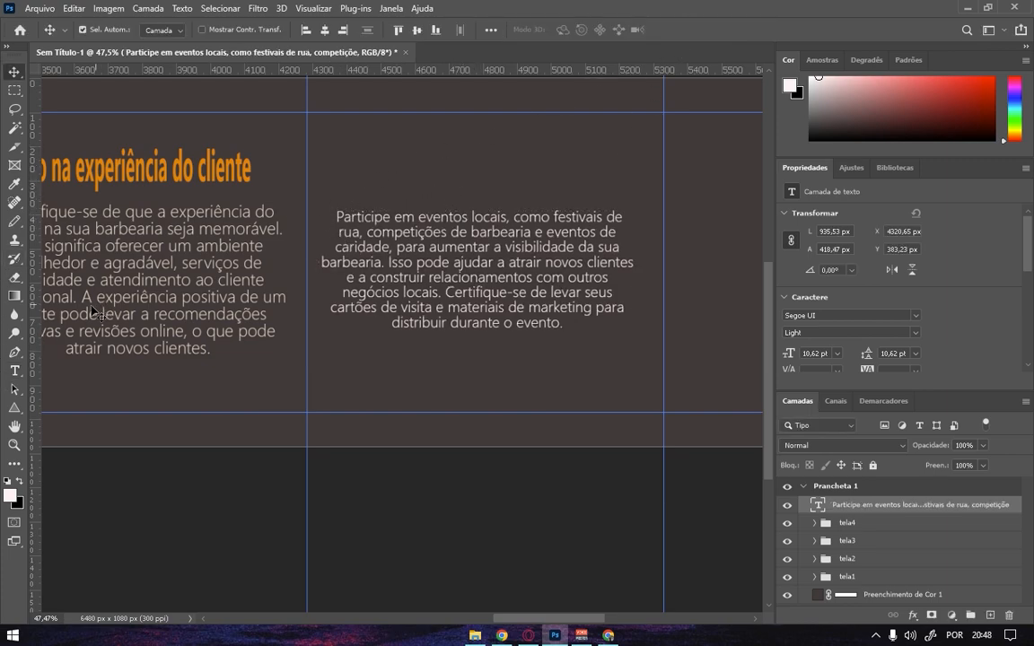
pyautogui.click(14, 370)
pyautogui.moveTo(335, 148); pyautogui.dragTo(611, 194)
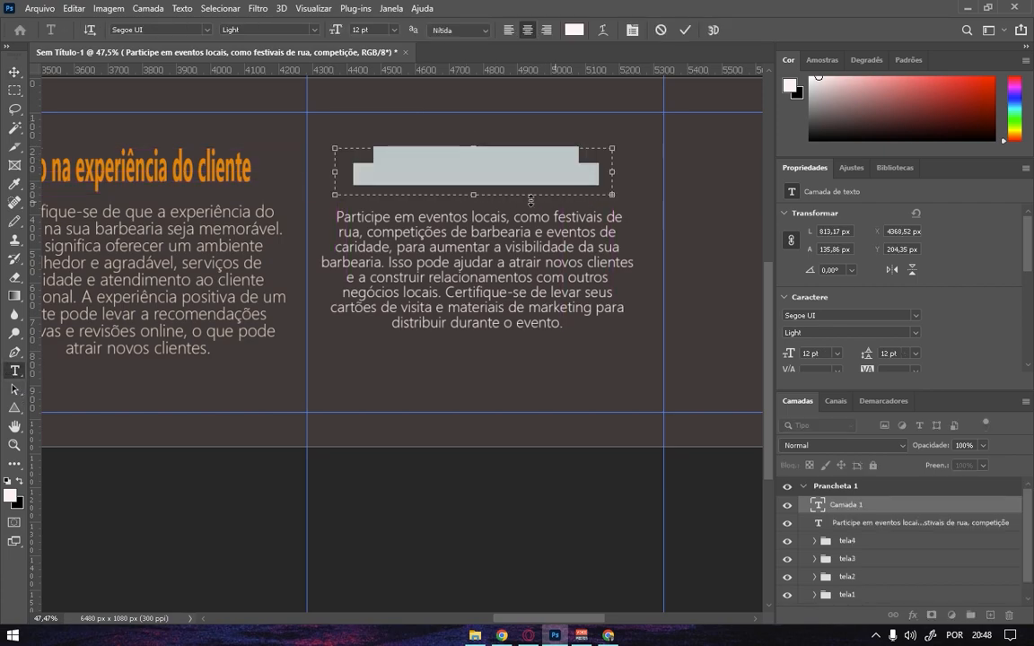
pyautogui.rightClick(461, 174)
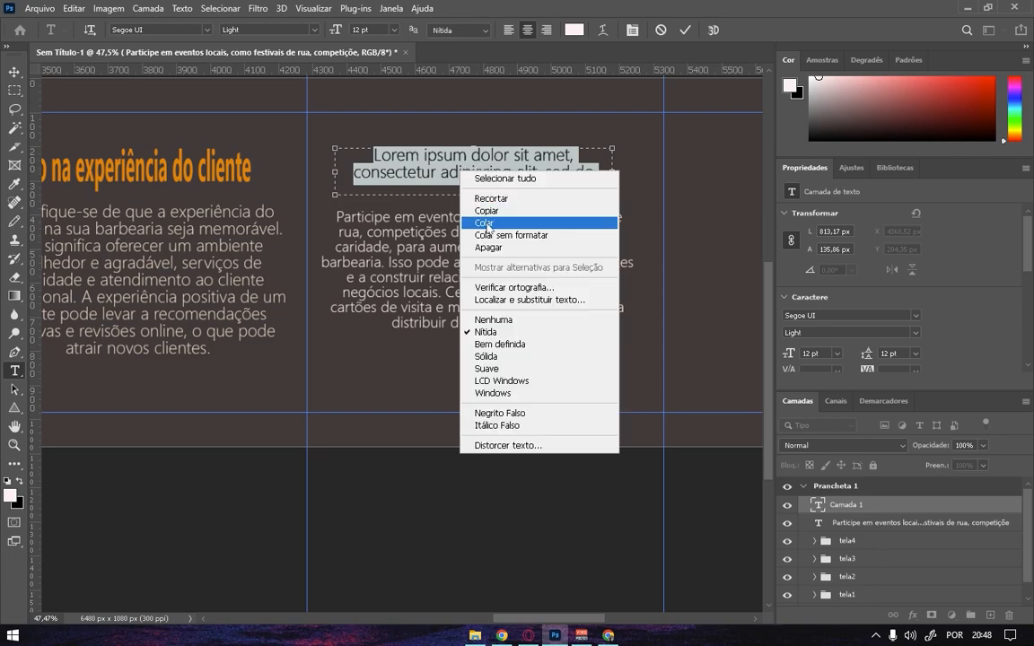
pyautogui.click(485, 223)
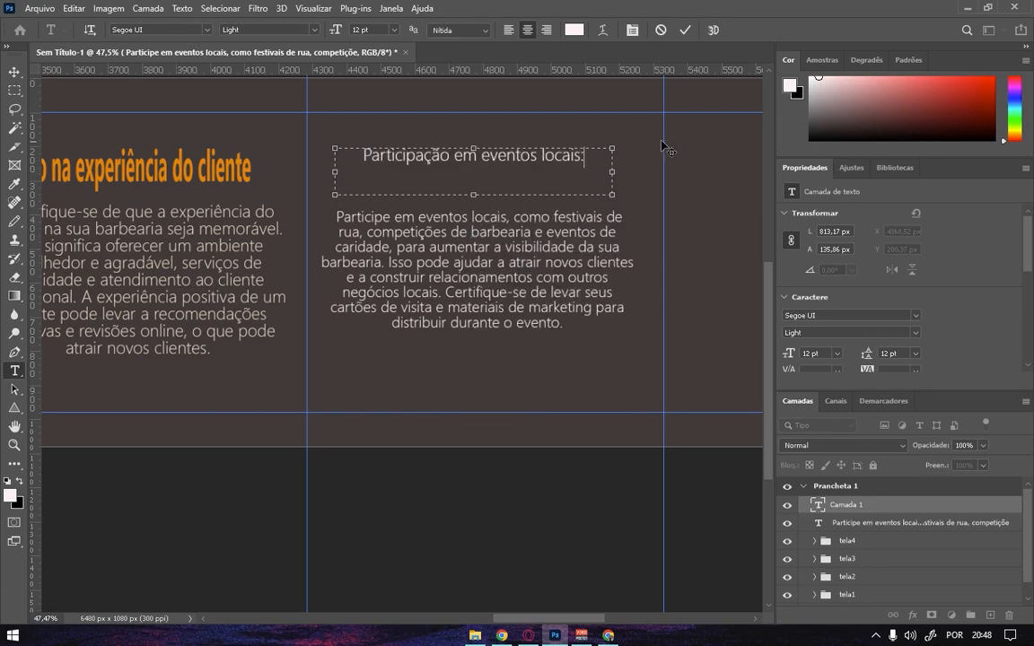
pyautogui.click(688, 33)
# Remove the trailing colon from the "Participação em eventos locais" heading.
pyautogui.click(582, 156)
pyautogui.moveTo(580, 157); pyautogui.dragTo(607, 157)
pyautogui.press('BackSpace')
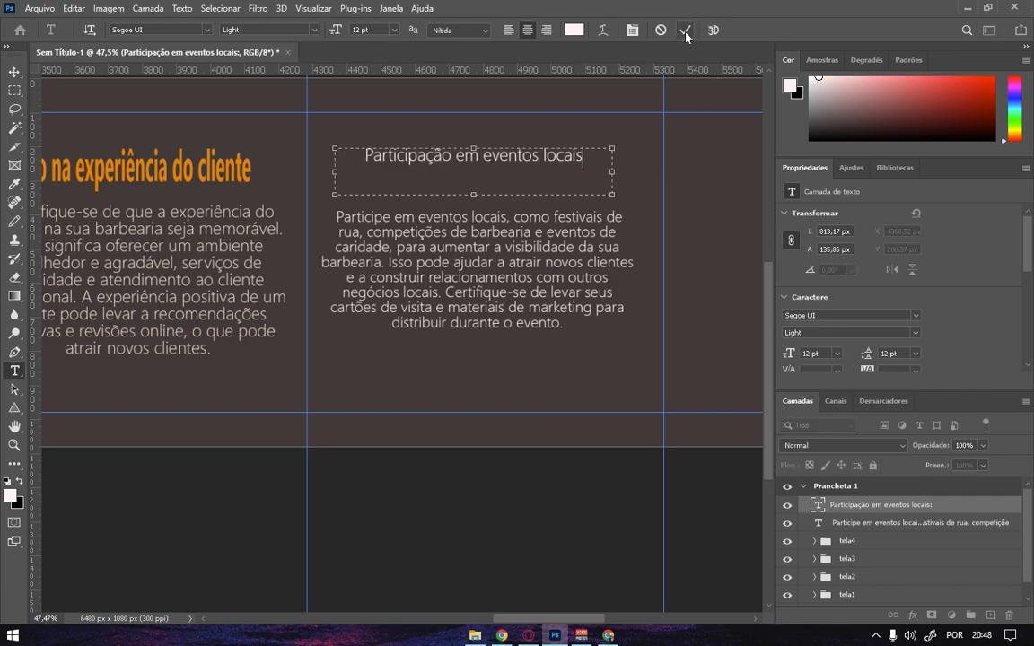
pyautogui.press('Escape')
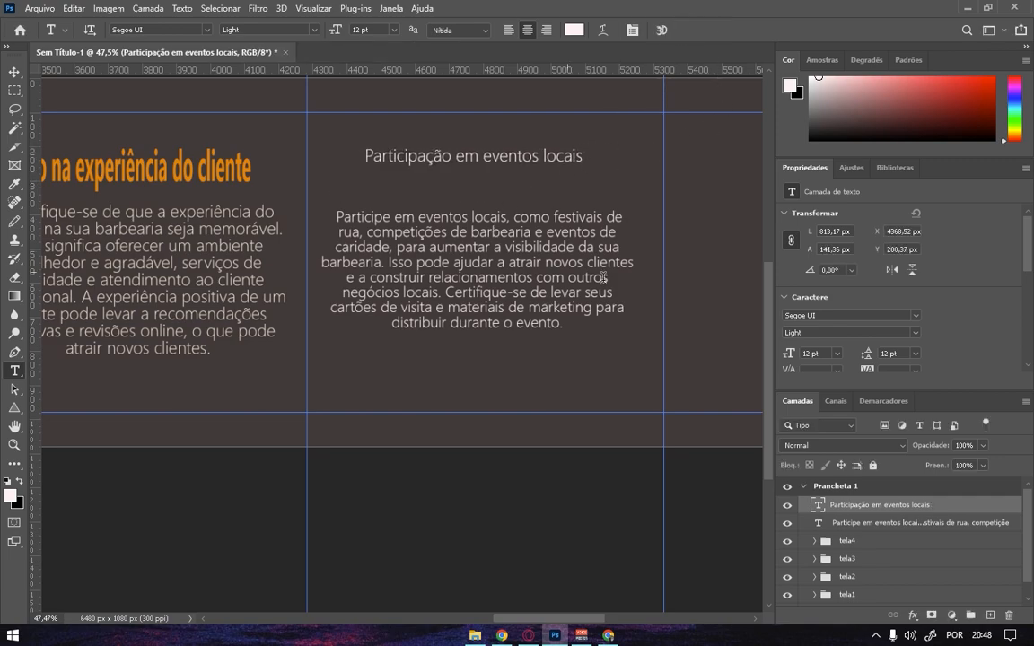
# Set the "Participação em eventos locais" heading to Bold and colour it orange e78212, sampled from the fourth panel's heading.
pyautogui.click(908, 336)
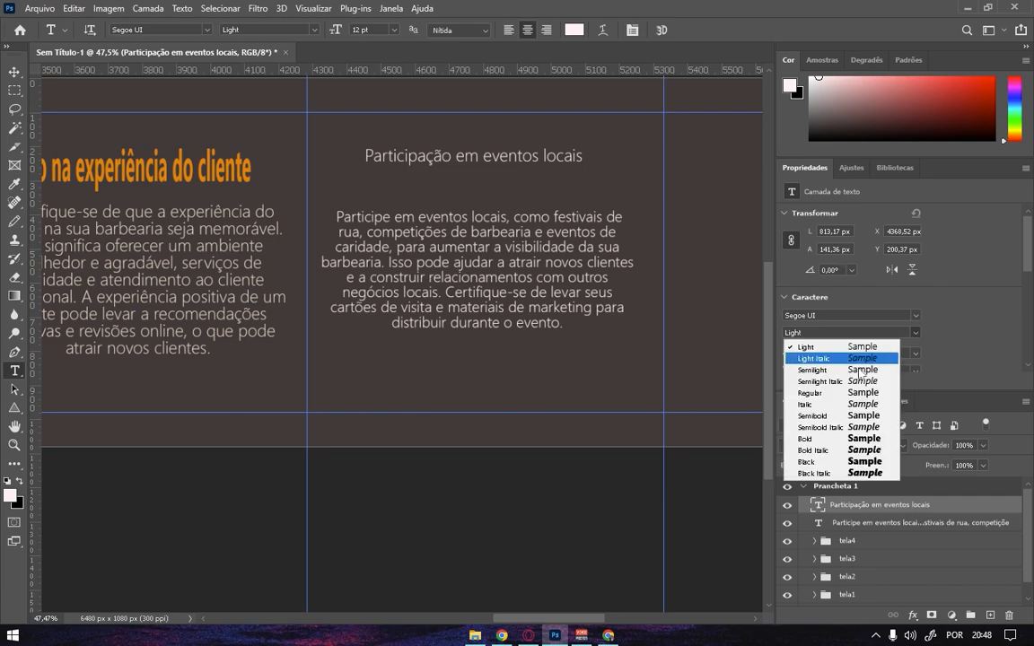
pyautogui.click(819, 439)
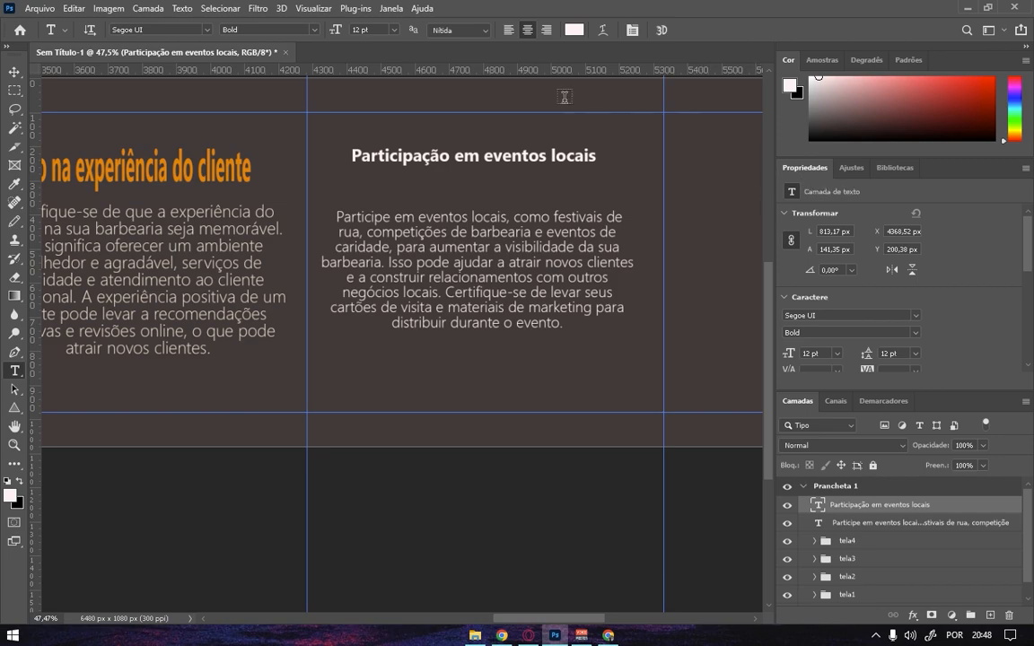
pyautogui.click(384, 8)
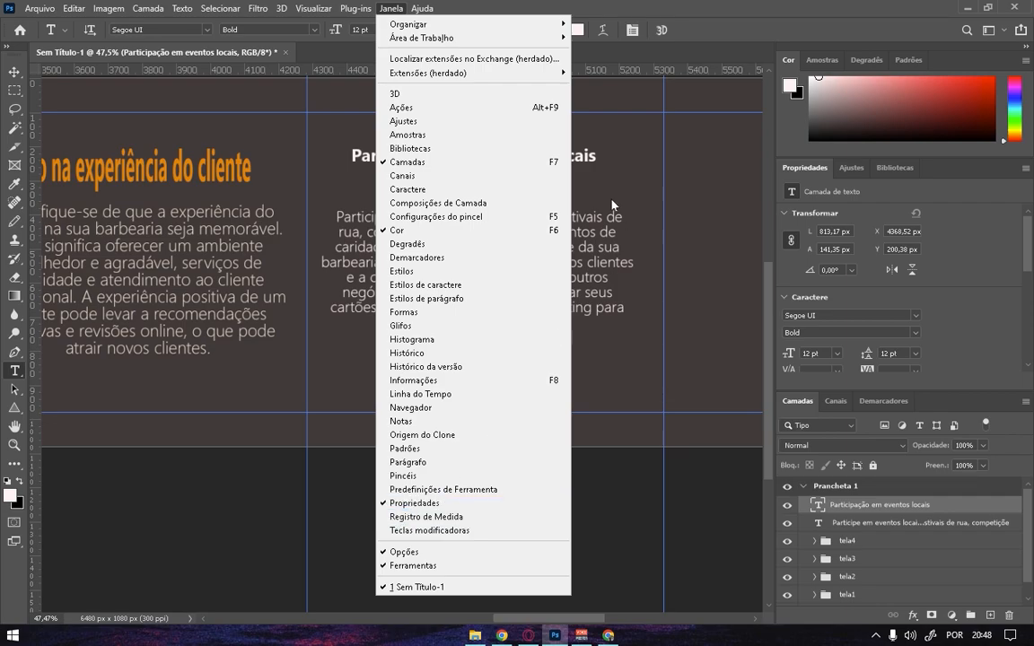
pyautogui.click(734, 7)
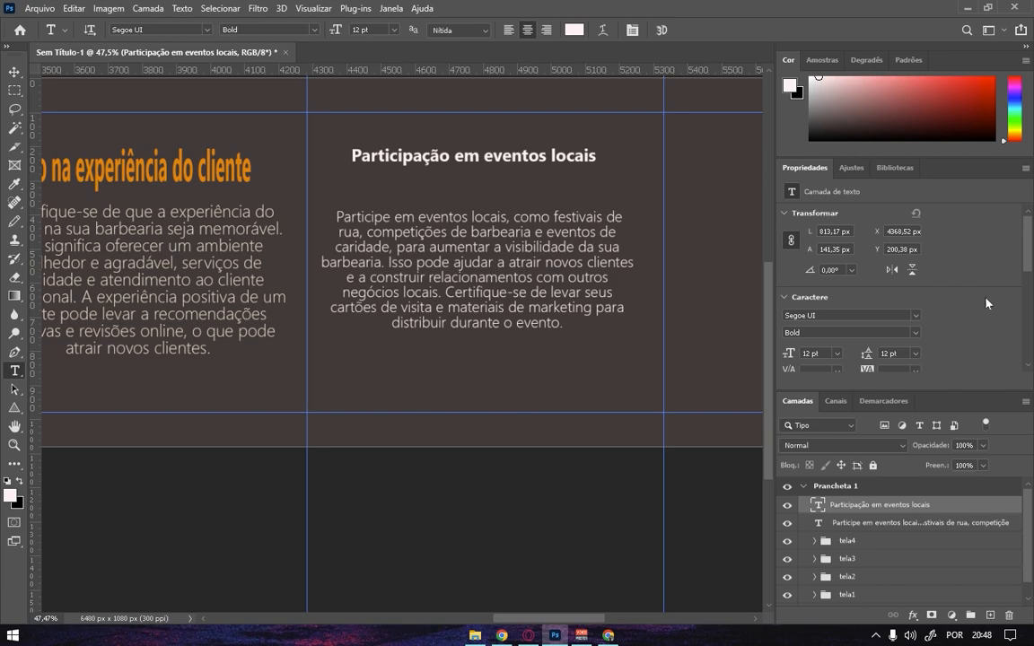
pyautogui.scroll(-2, 1031, 243)
pyautogui.click(899, 313)
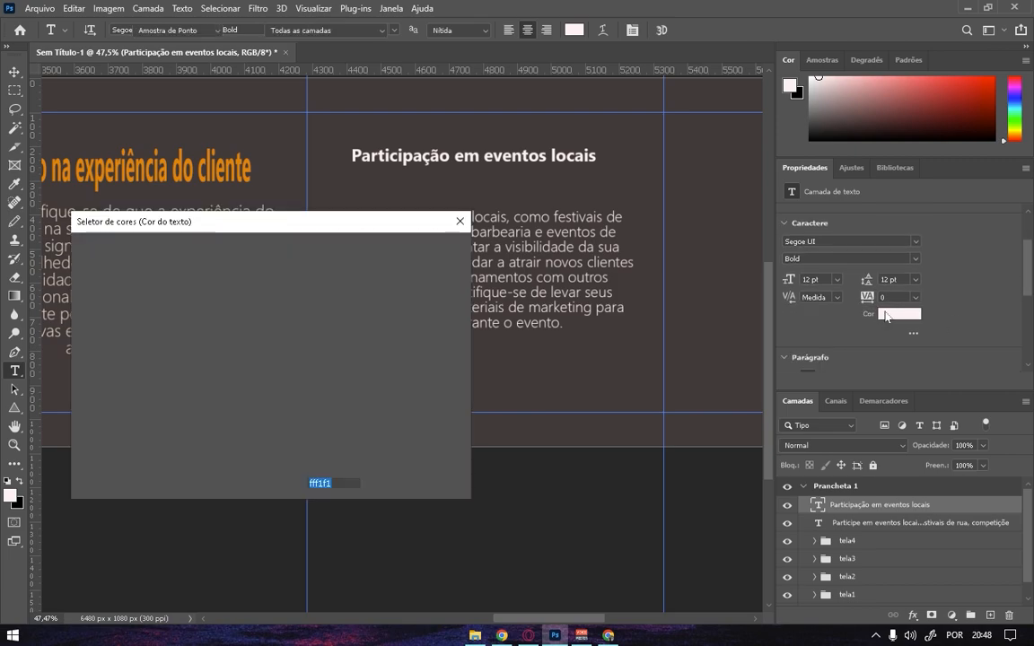
pyautogui.click(179, 164)
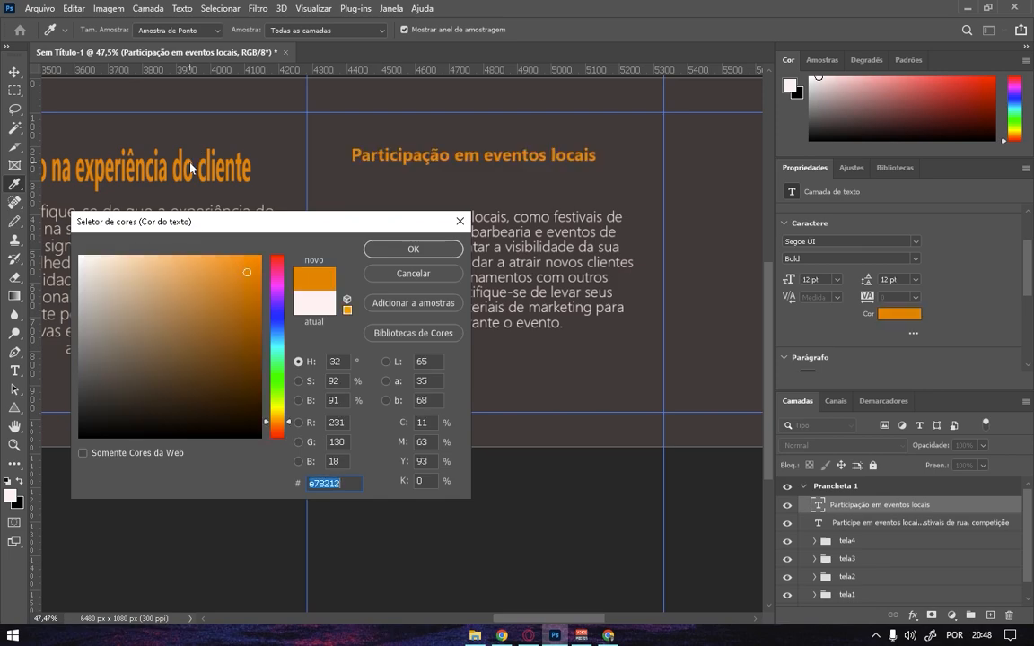
pyautogui.click(412, 248)
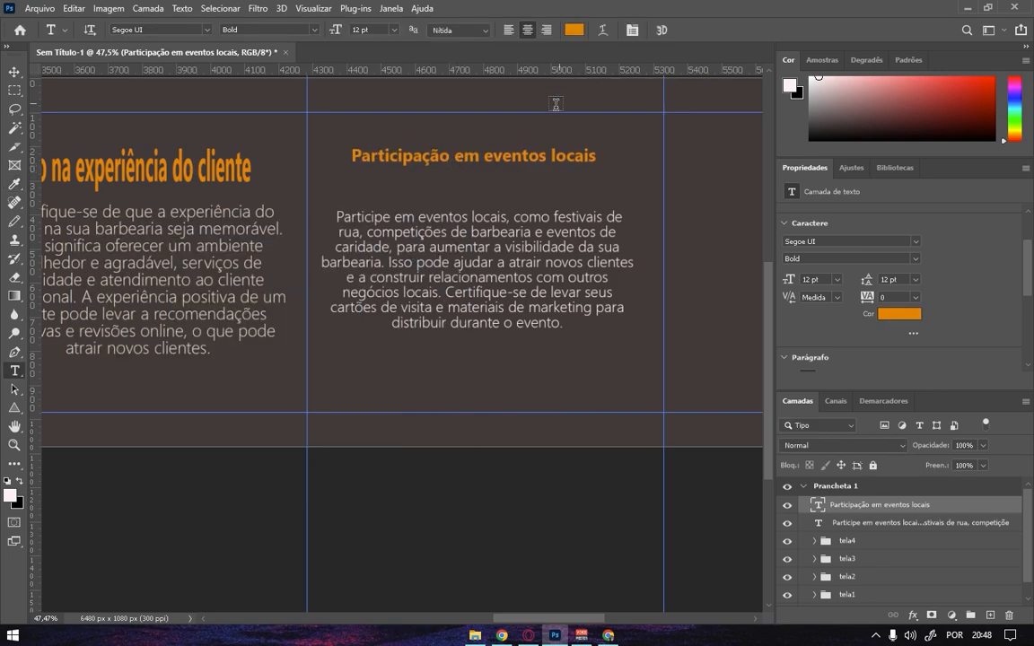
# Stretch the "Participação em eventos locais" heading vertically to about 277% of its height, keeping its width.
pyautogui.click(14, 71)
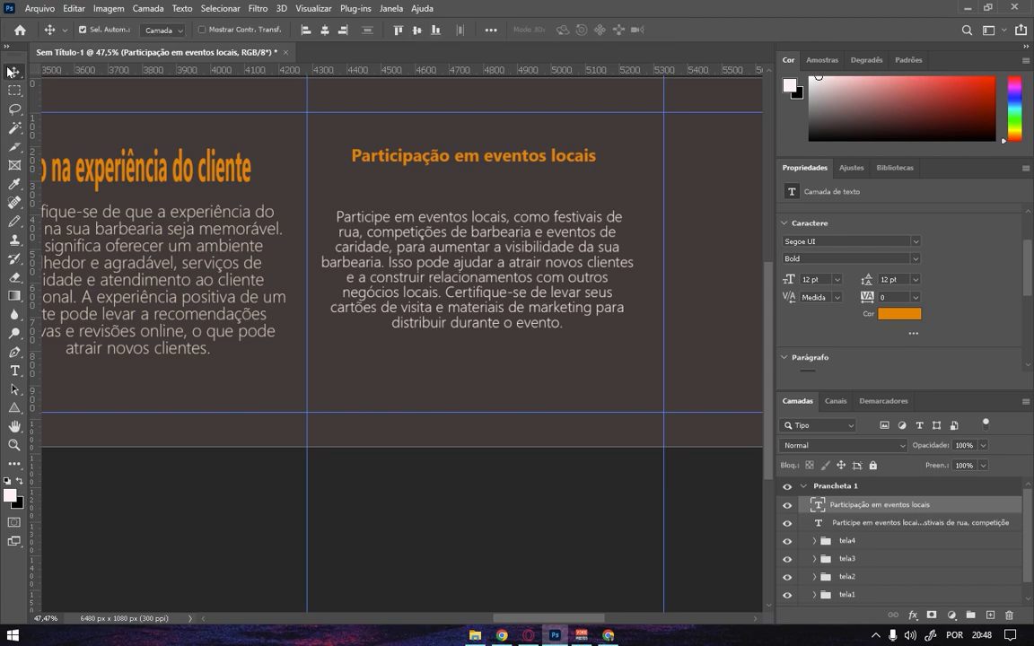
pyautogui.hotkey('ctrl', 't')
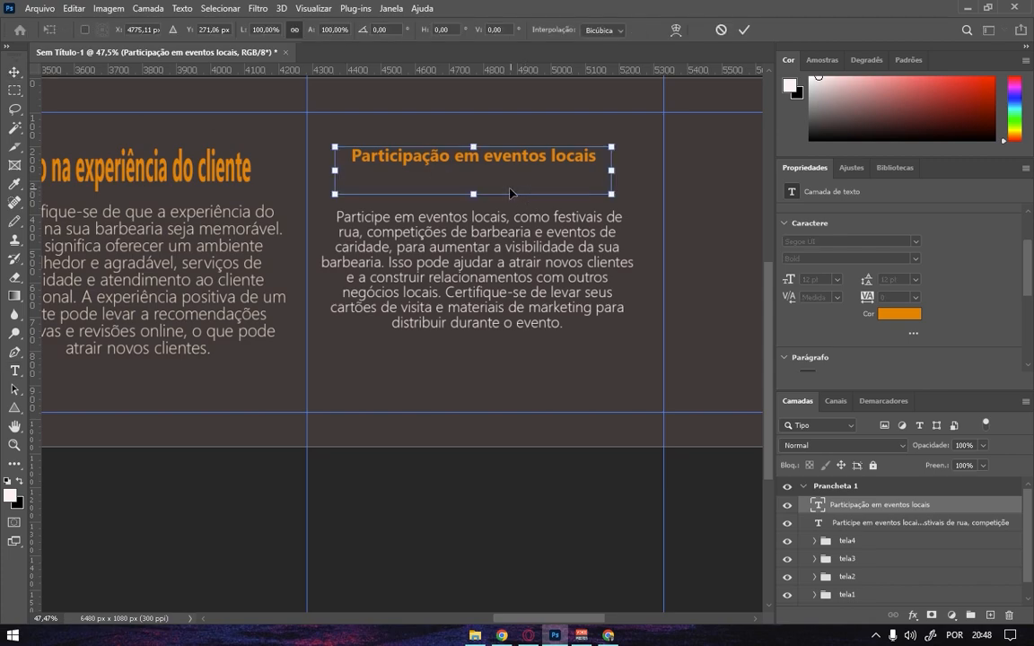
pyautogui.moveTo(473, 194); pyautogui.dragTo(475, 278)
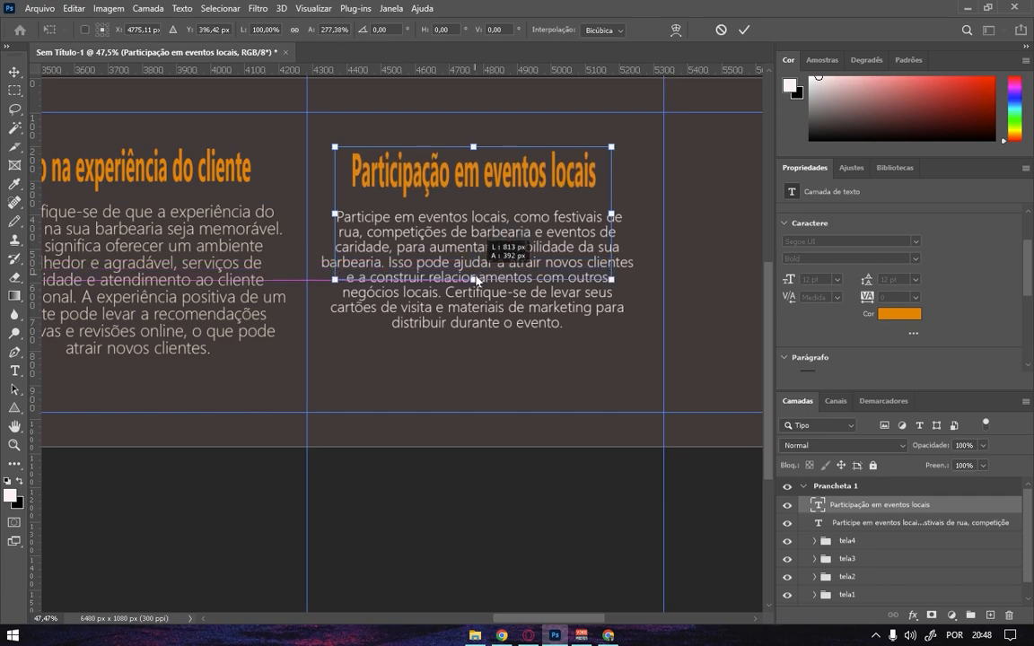
pyautogui.press('Return')
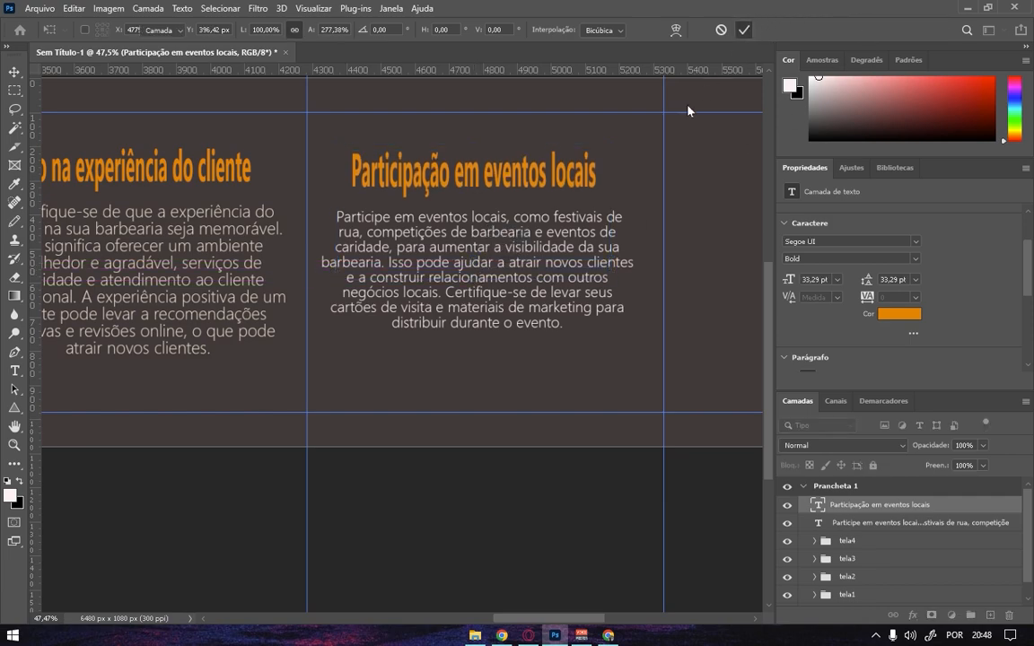
# Group the fifth panel's heading and paragraph layers and name the group tela5.
pyautogui.click(884, 528)
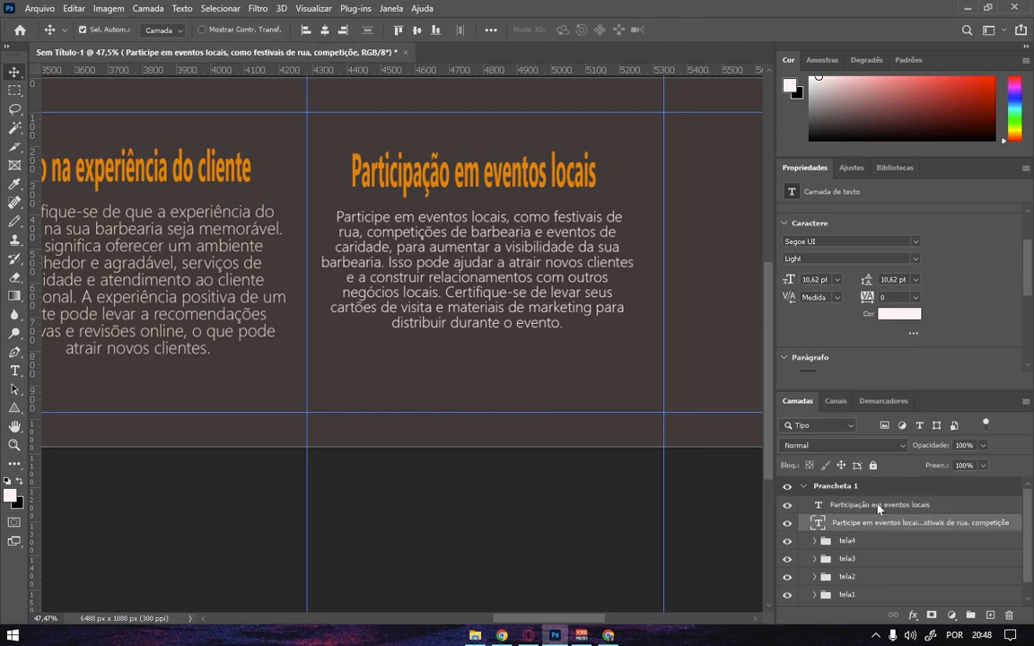
pyautogui.keyDown('shift'); pyautogui.click(878, 507); pyautogui.keyUp('shift')
pyautogui.hotkey('ctrl', 'g')
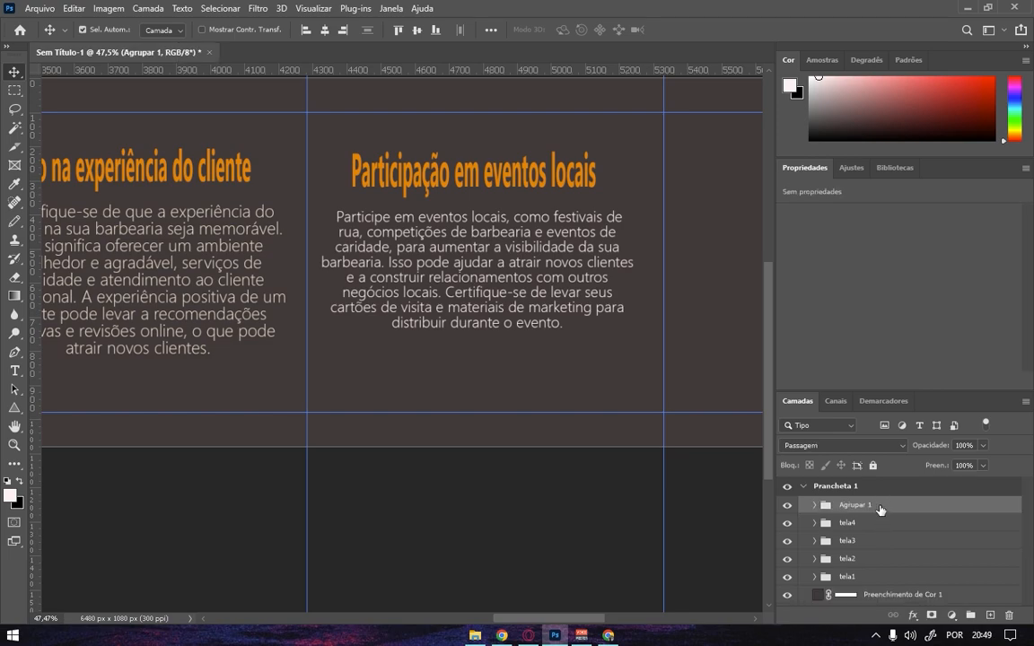
pyautogui.doubleClick(880, 507)
pyautogui.click(780, 177)
pyautogui.doubleClick(853, 505)
pyautogui.write('te')
pyautogui.press('Return')
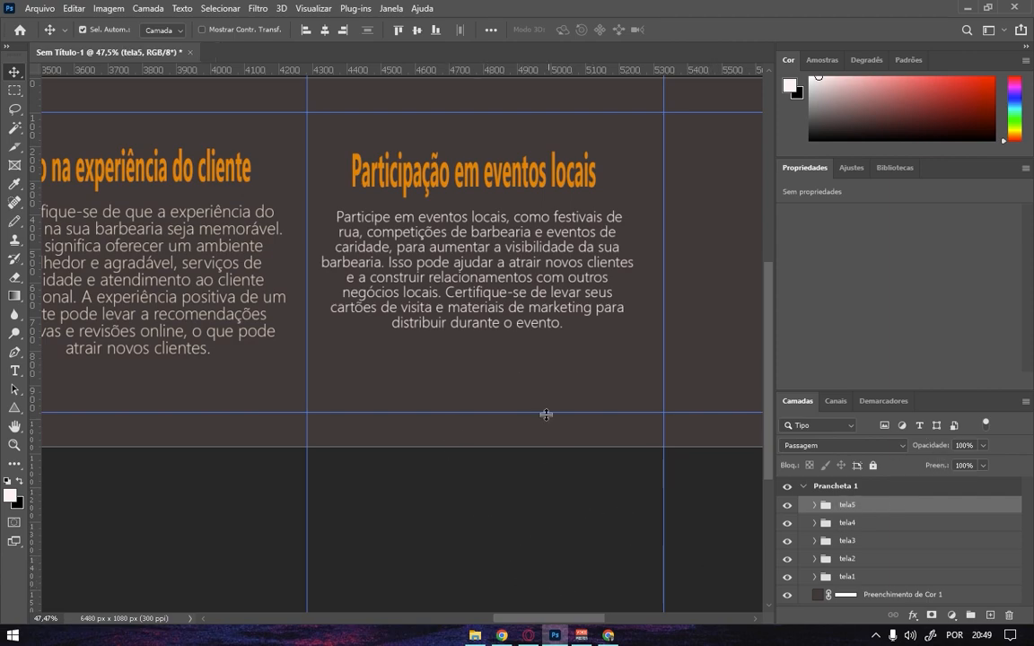
# Create a text box about 760 by 68 px in the upper part of the sixth panel, reading "Curtiu o Post".
pyautogui.moveTo(541, 290); pyautogui.dragTo(311, 278)
pyautogui.moveTo(618, 298); pyautogui.dragTo(473, 283)
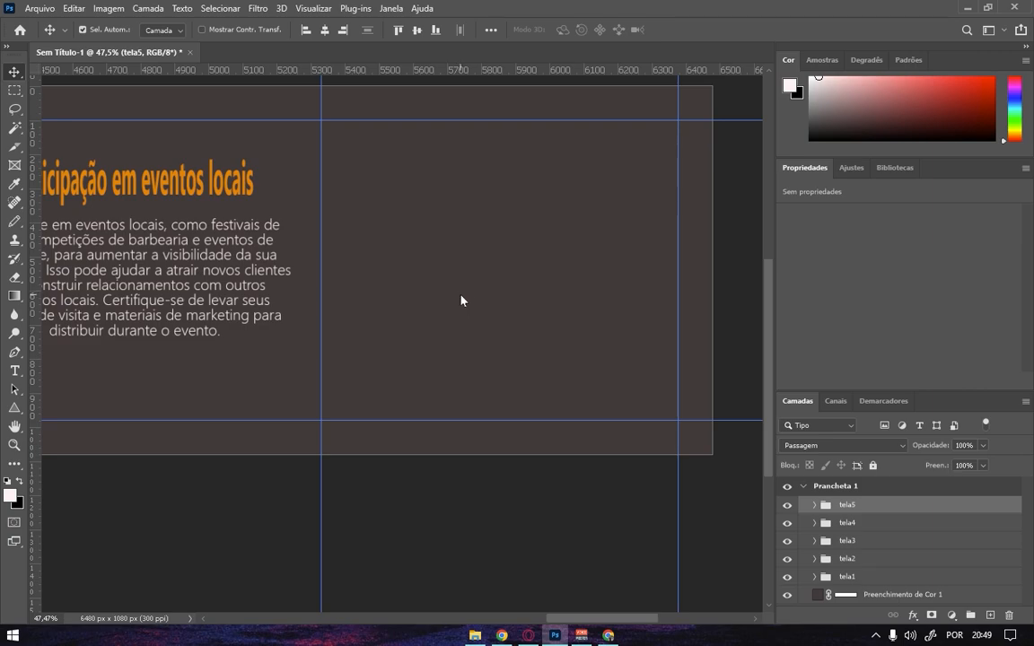
pyautogui.press('c')
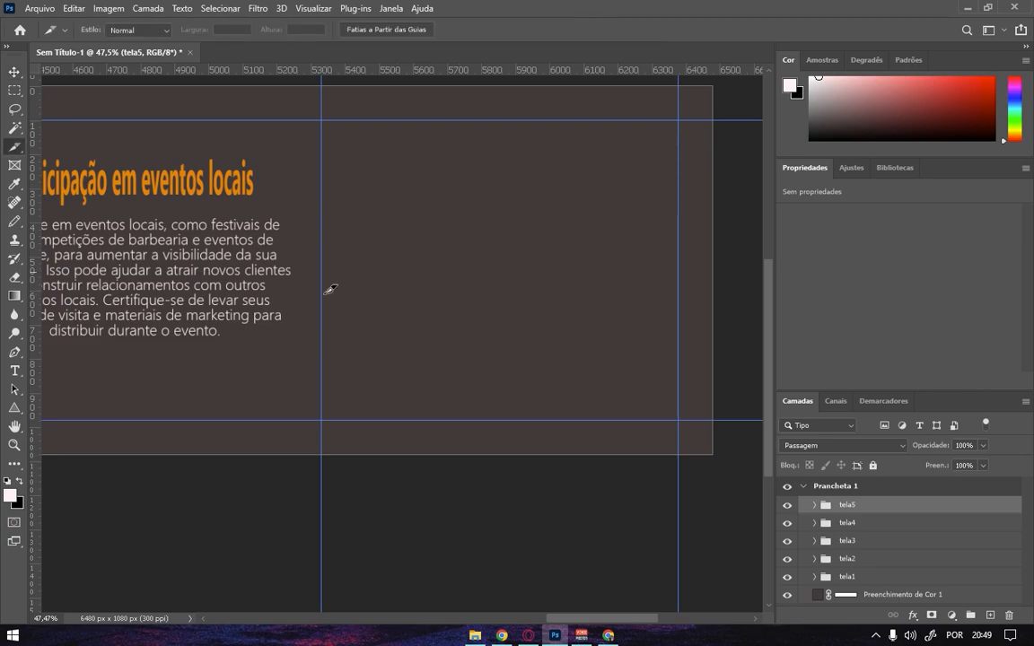
pyautogui.click(15, 370)
pyautogui.moveTo(373, 179); pyautogui.dragTo(631, 292)
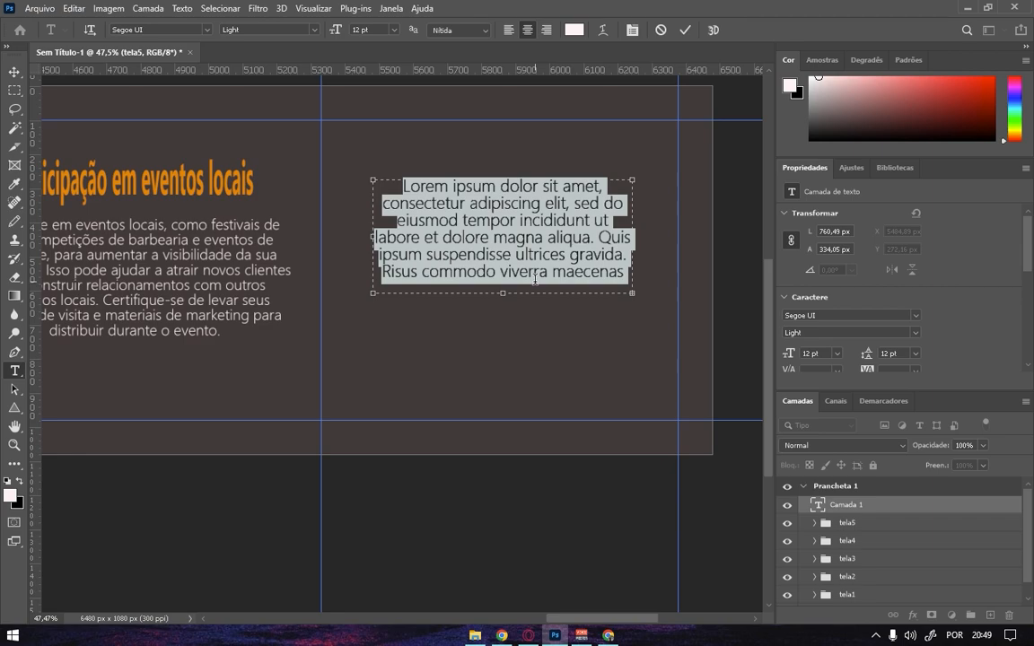
pyautogui.write('Curtiu')
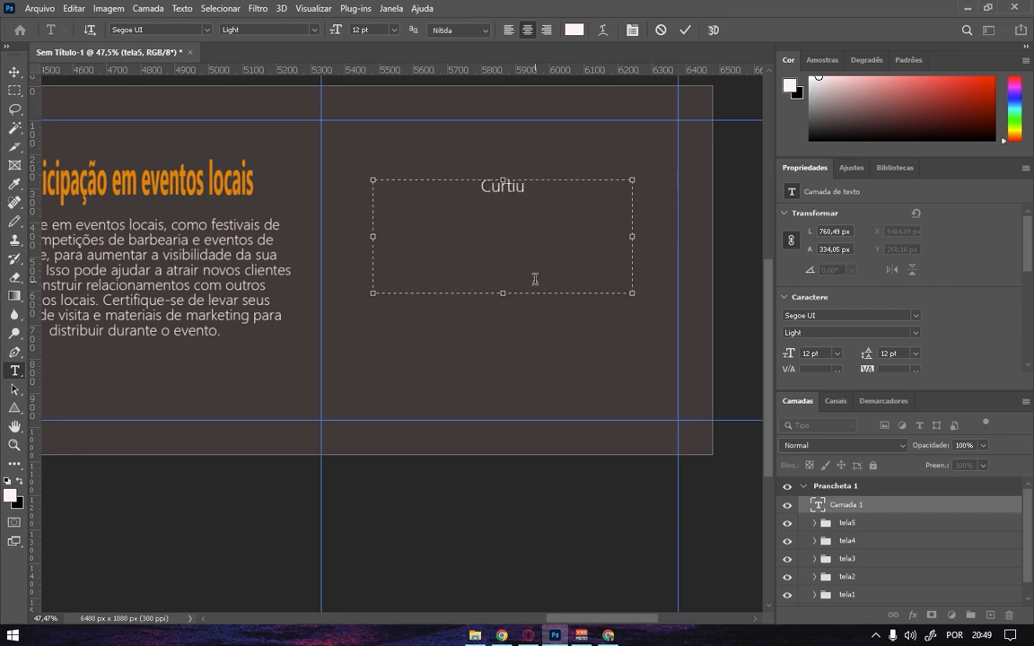
pyautogui.write(' o Post')
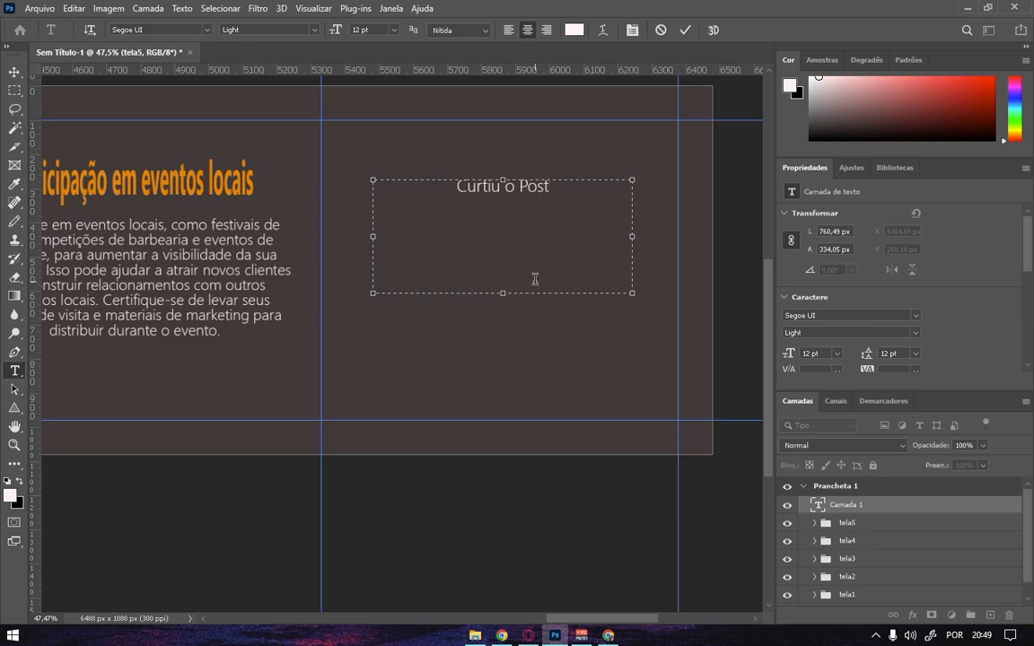
pyautogui.moveTo(503, 293); pyautogui.dragTo(502, 208)
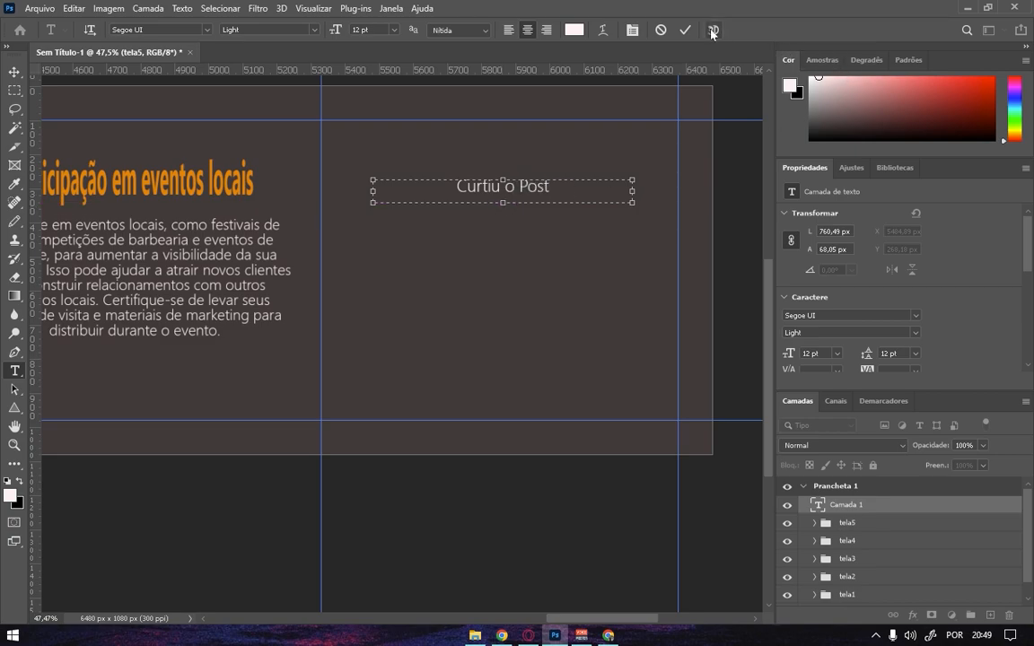
pyautogui.click(509, 230)
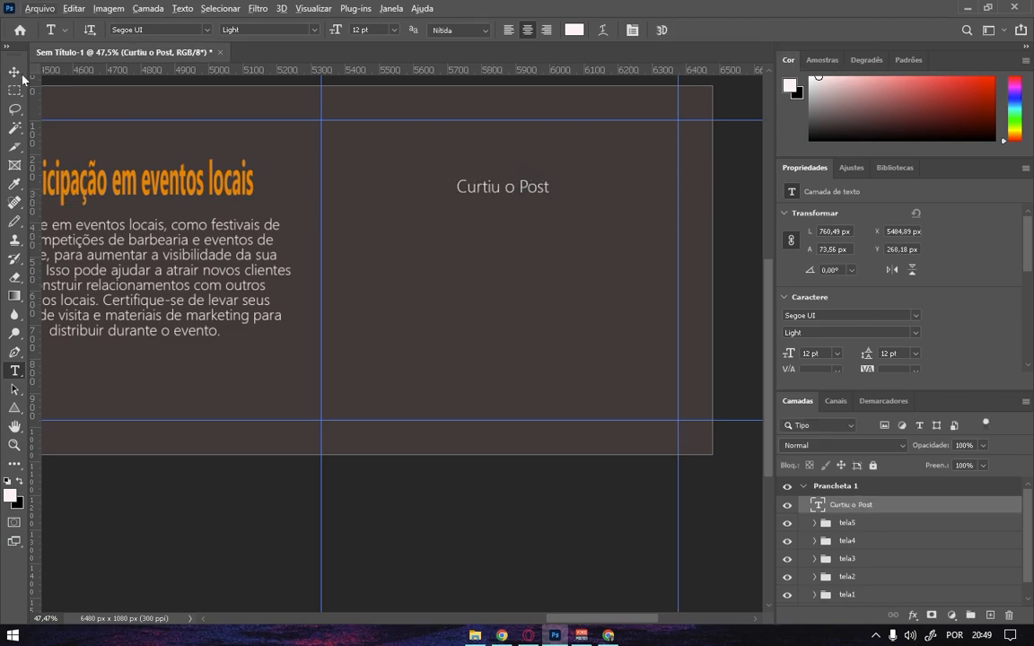
# Duplicate the "Curtiu o Post" text about 157 px below the original.
pyautogui.press('v')
pyautogui.hotkey('alt', 'v')
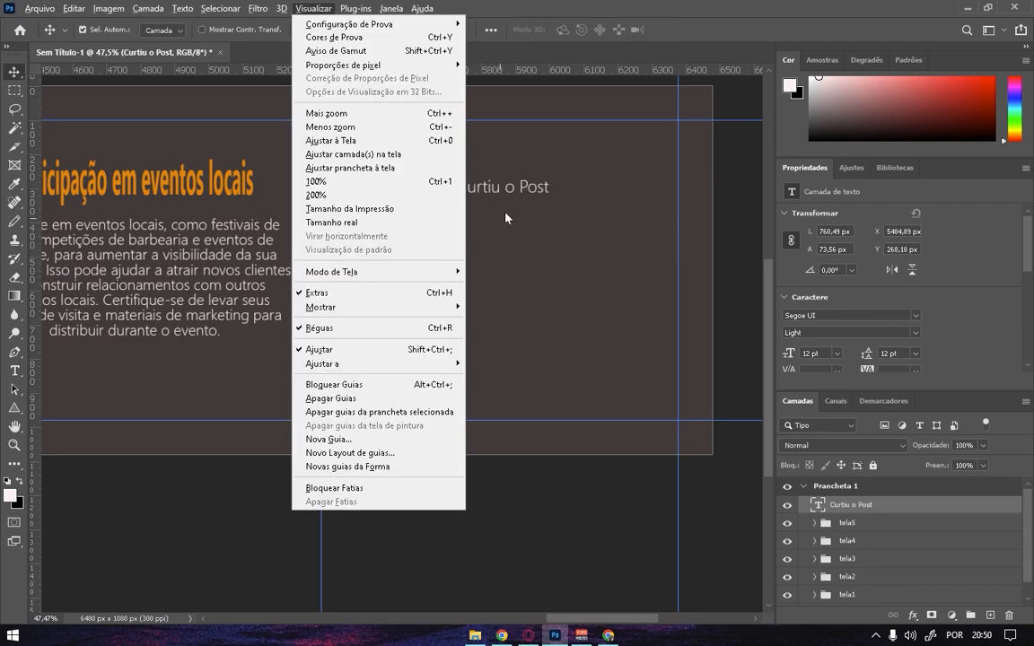
pyautogui.click(575, 148)
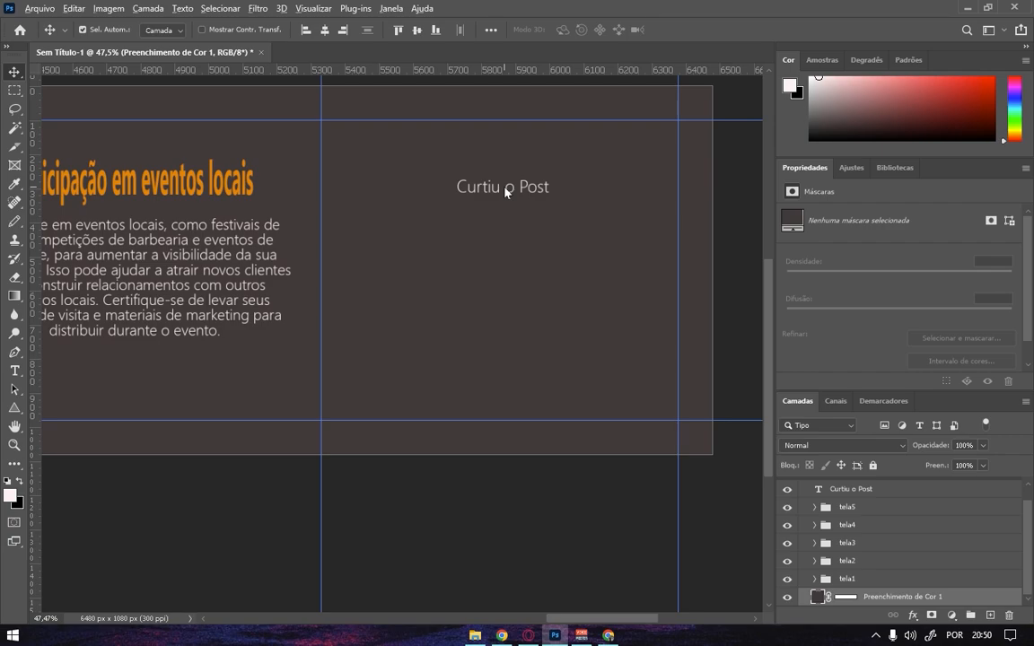
pyautogui.moveTo(513, 191); pyautogui.dragTo(525, 241)
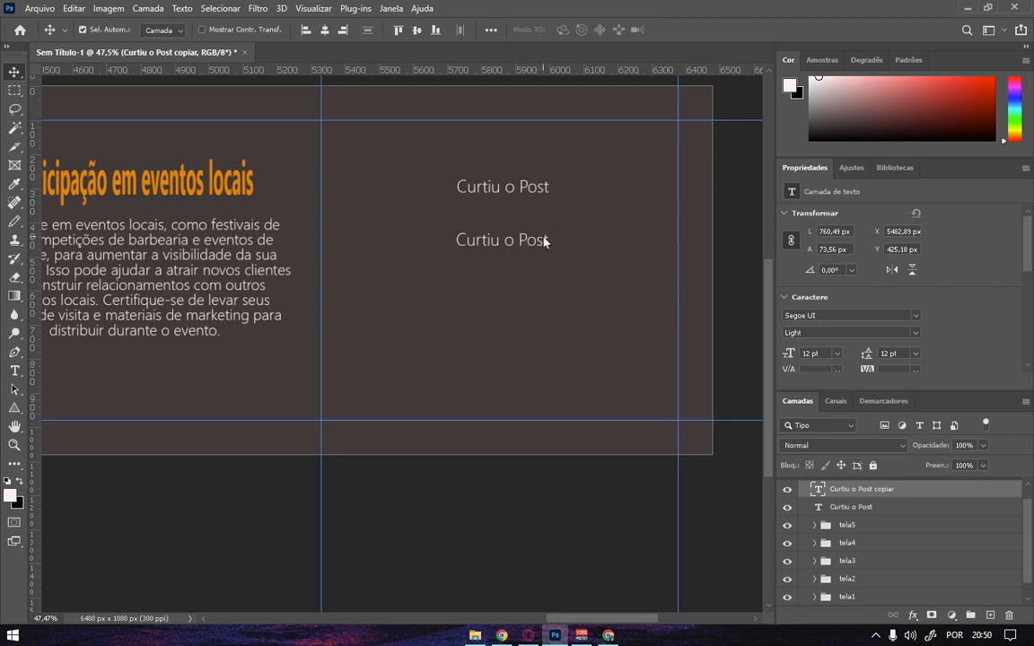
# Replace the duplicated line's text with "Já deixa seu gostei!".
pyautogui.doubleClick(544, 239)
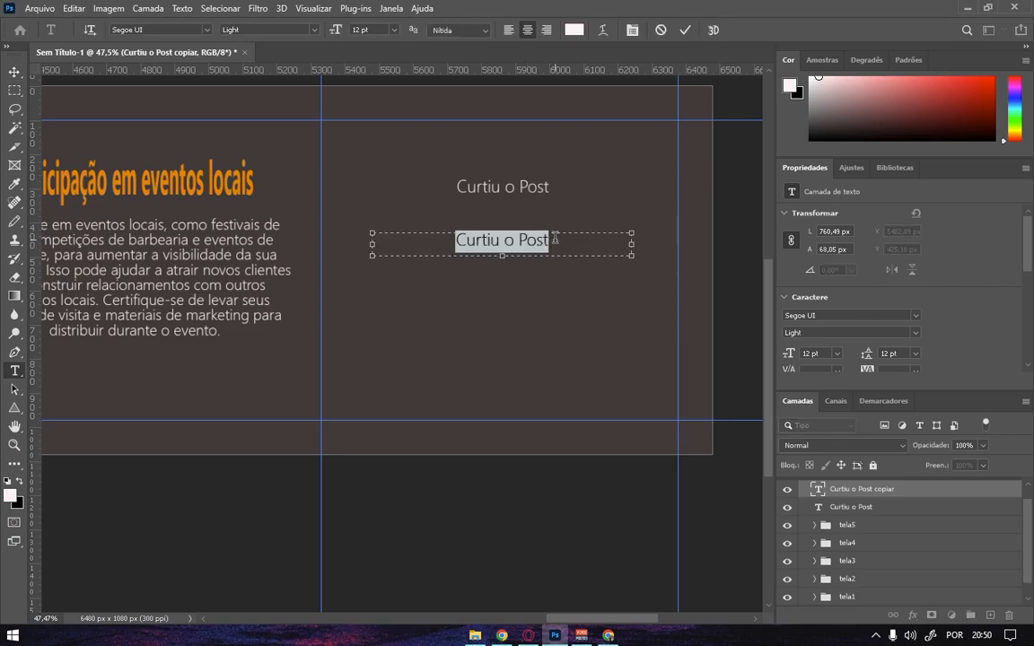
pyautogui.press('BackSpace')
pyautogui.write('J')
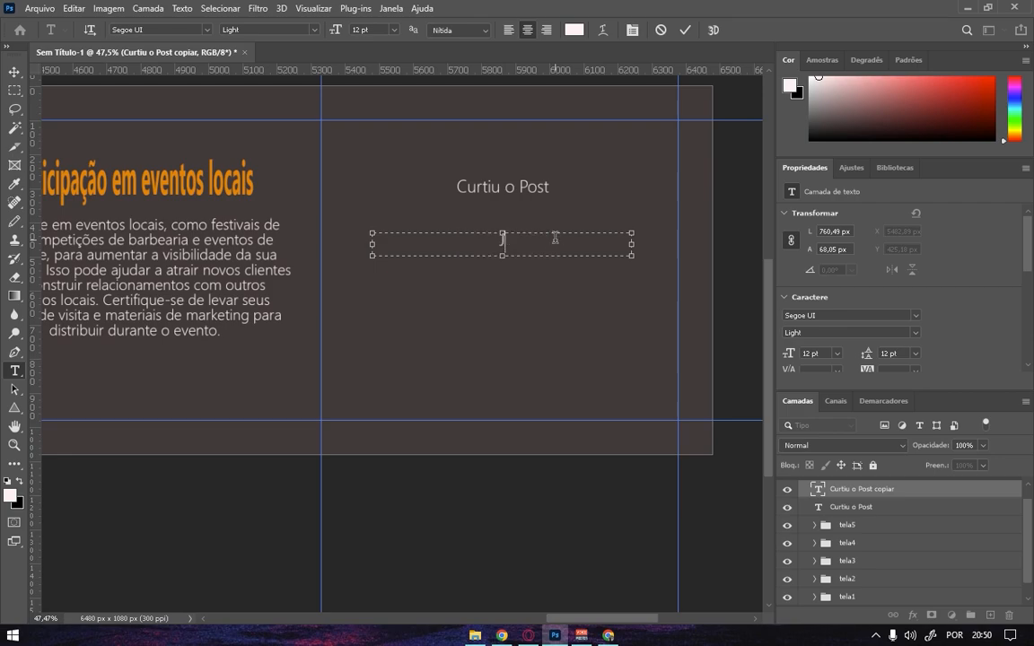
pyautogui.write('á deixa seu gostei')
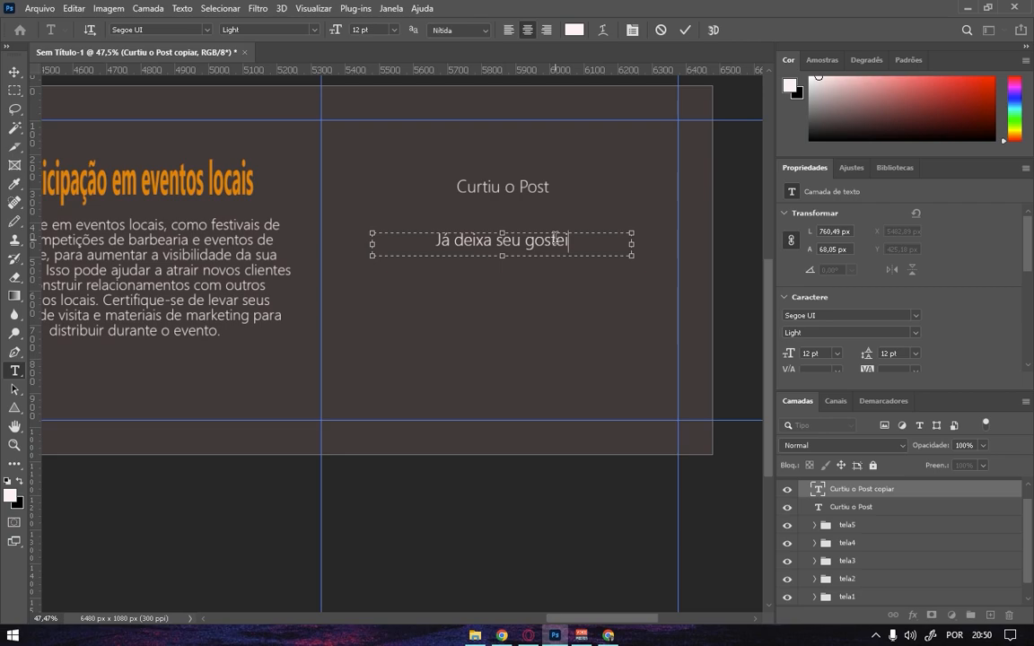
pyautogui.write('!')
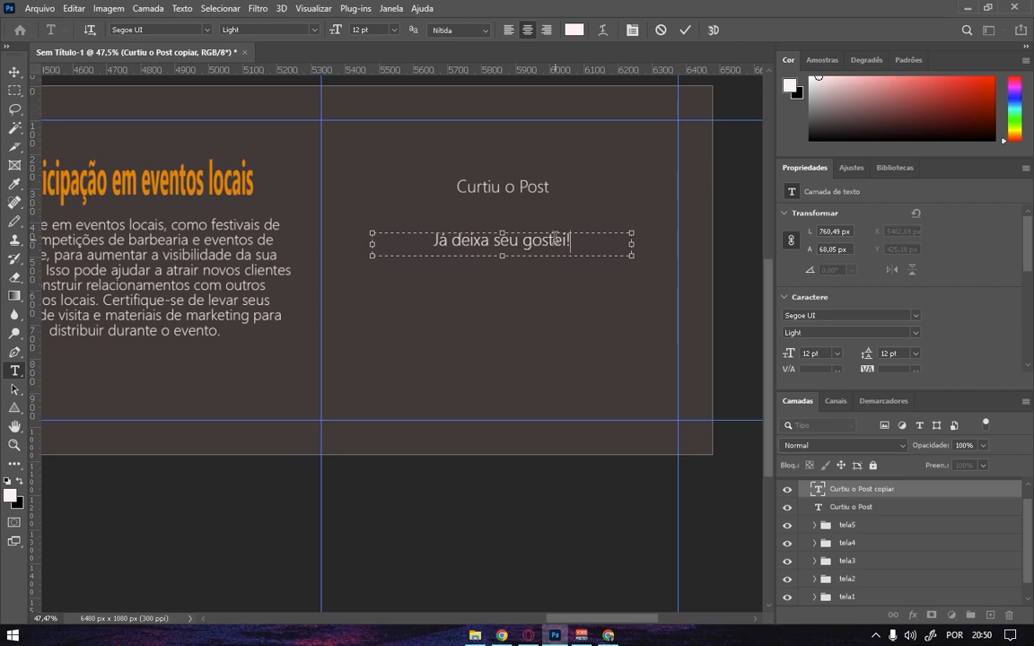
pyautogui.click(684, 31)
pyautogui.press('v')
# Set the "Curtiu o Post" heading to Bold and colour it orange e78212, sampled from the fifth panel's heading.
pyautogui.click(493, 189)
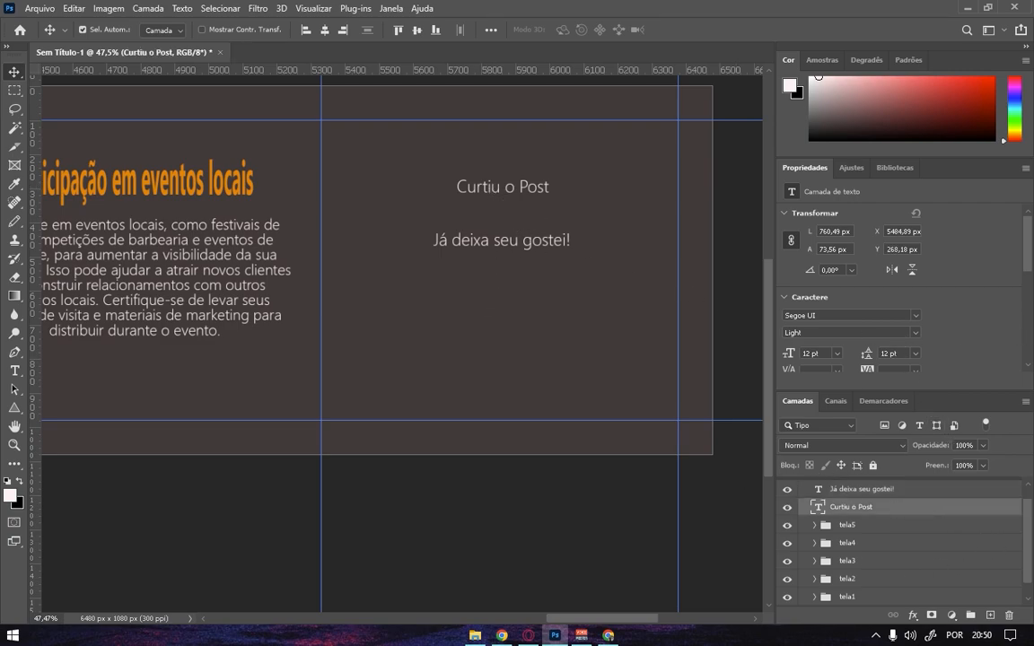
pyautogui.click(913, 334)
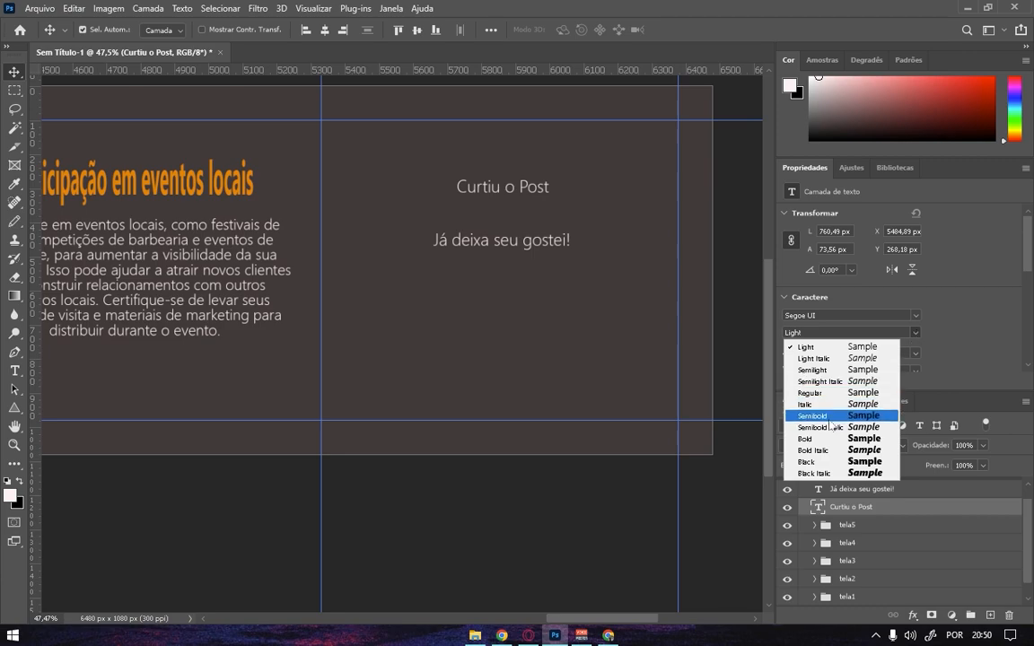
pyautogui.click(805, 439)
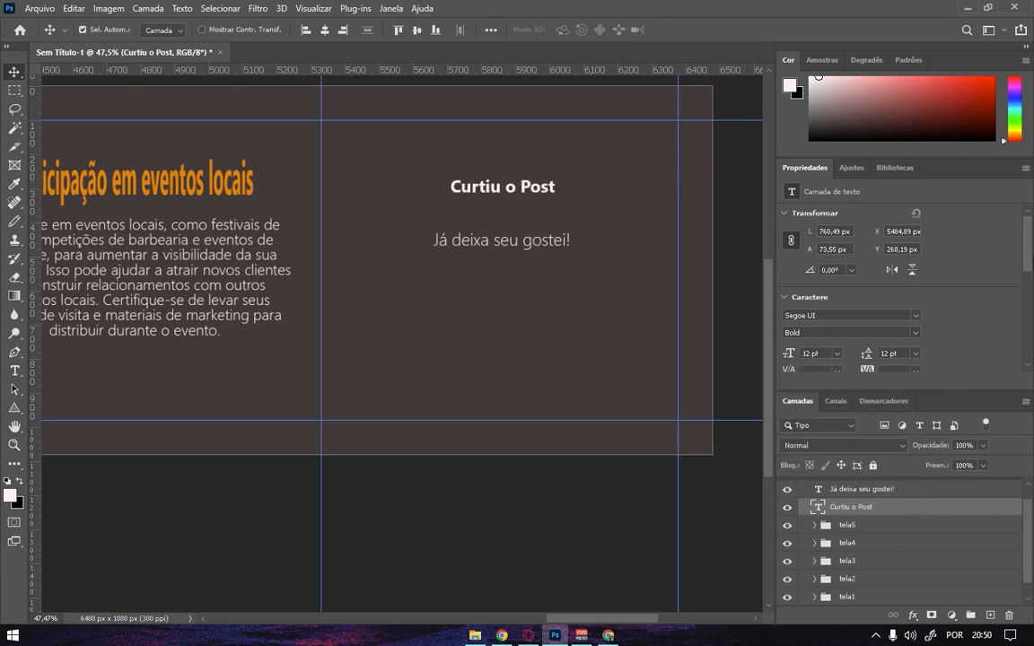
pyautogui.scroll(-1, 1029, 263)
pyautogui.scroll(-2, 1028, 263)
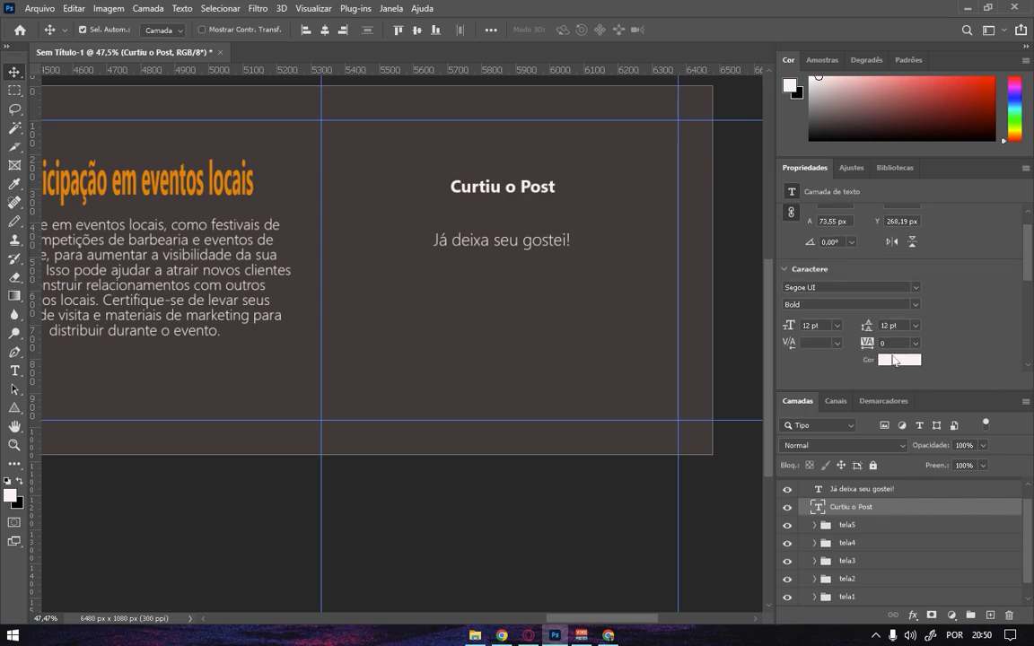
pyautogui.click(893, 361)
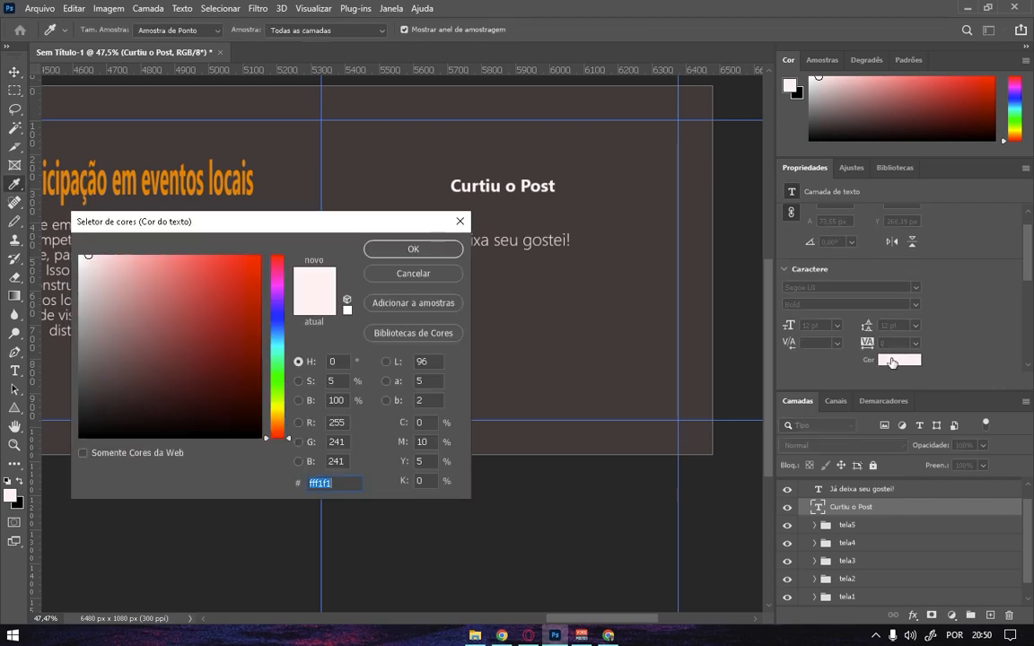
pyautogui.click(221, 170)
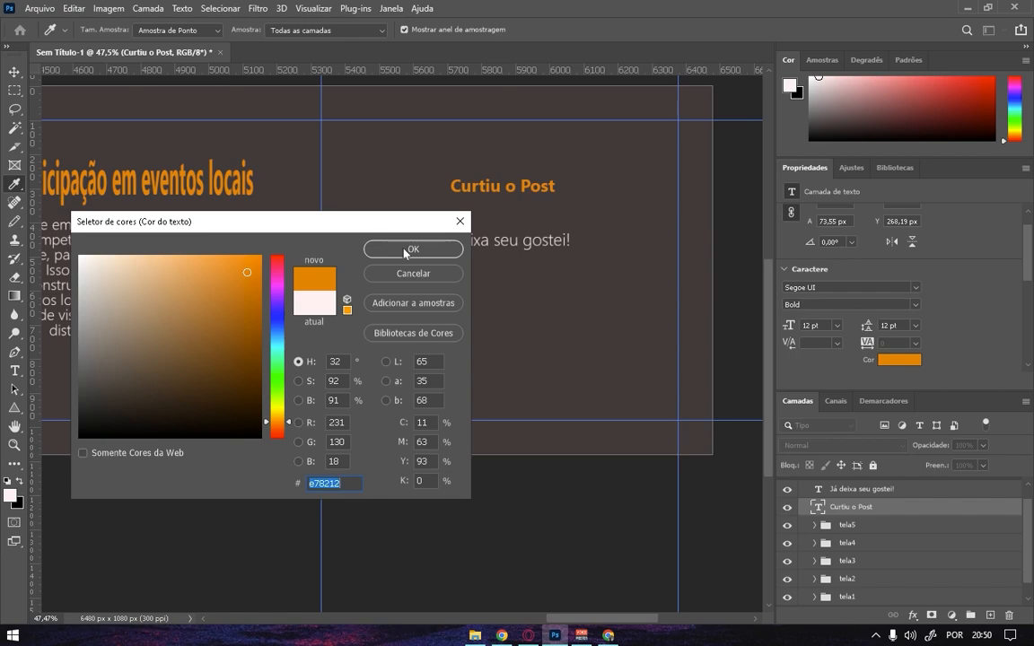
pyautogui.click(405, 251)
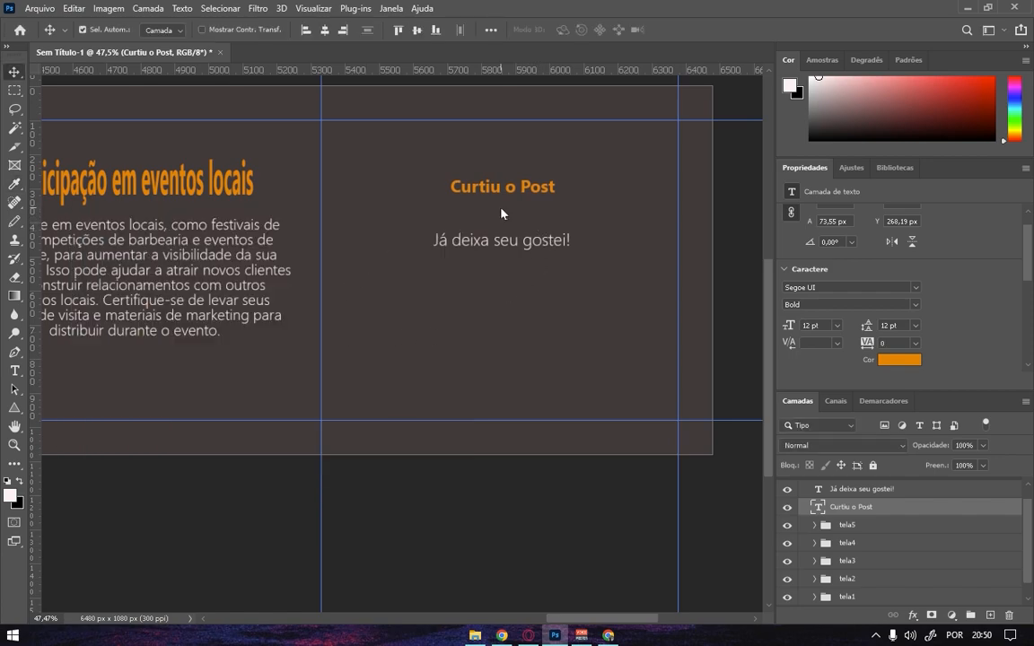
# Stretch the "Curtiu o Post" heading vertically to about 356% of its height and shift it slightly upward.
pyautogui.hotkey('ctrl', 't')
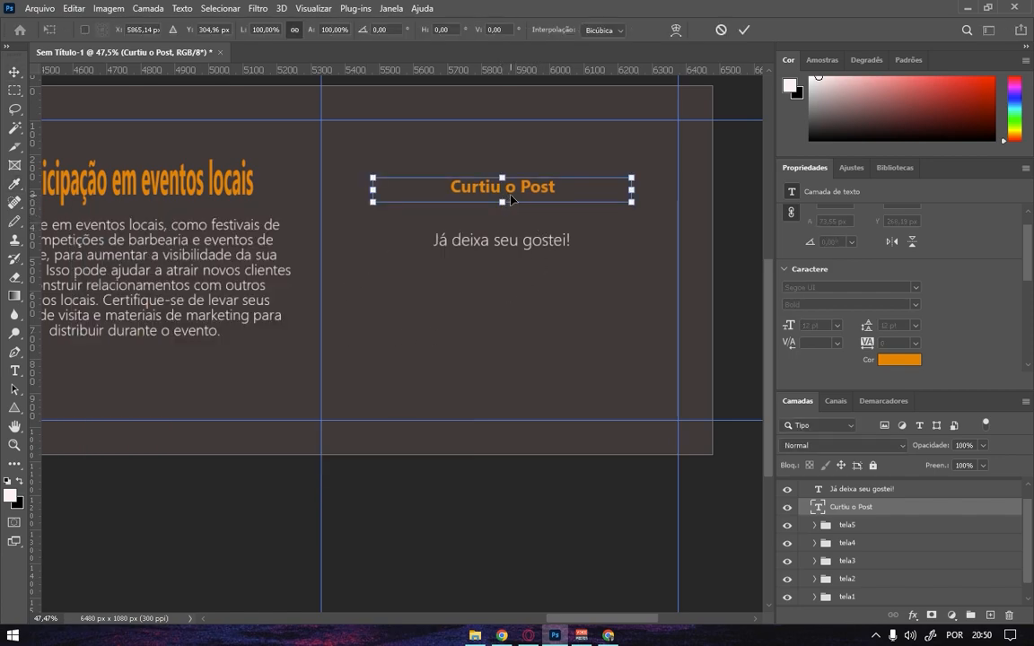
pyautogui.moveTo(500, 216); pyautogui.dragTo(501, 255)
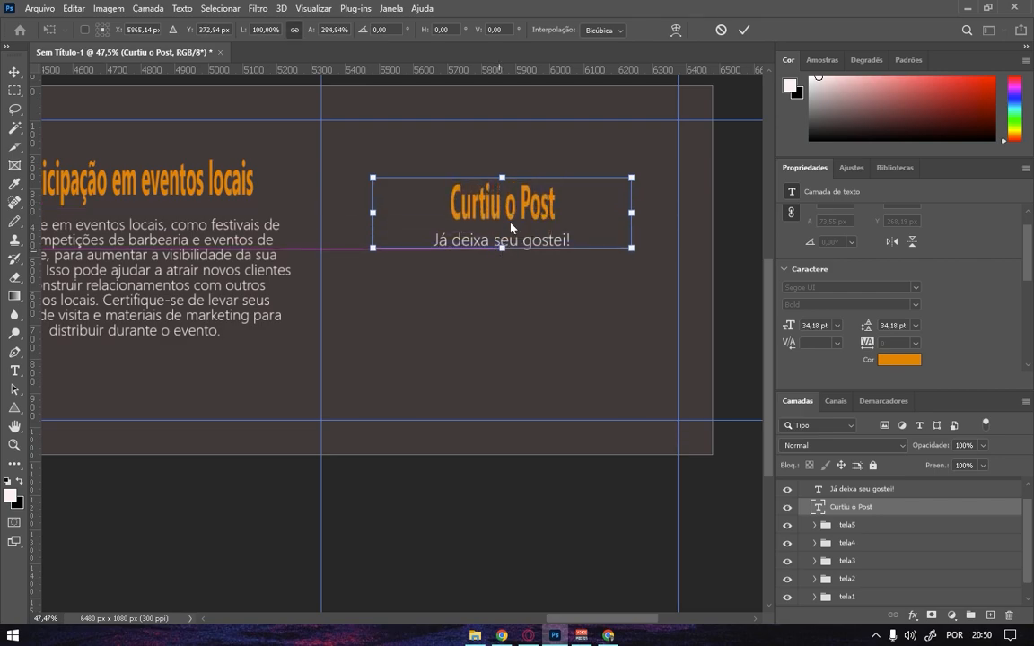
pyautogui.moveTo(502, 178)
pyautogui.mouseDown()
pyautogui.moveTo(500, 158)
pyautogui.moveTo(491, 205)
pyautogui.moveTo(491, 189)
pyautogui.mouseUp()
pyautogui.click(744, 30)
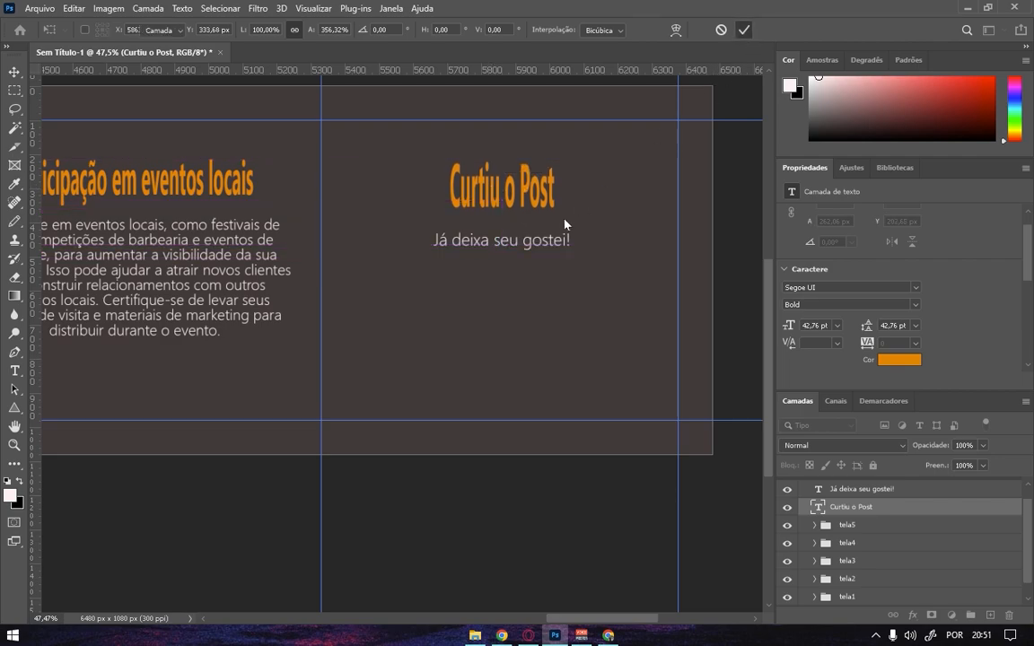
# Stretch the "Já deixa seu gostei!" line vertically to about 298% of its height and place it just below the "Curtiu o Post" heading.
pyautogui.click(510, 238)
pyautogui.doubleClick(504, 242)
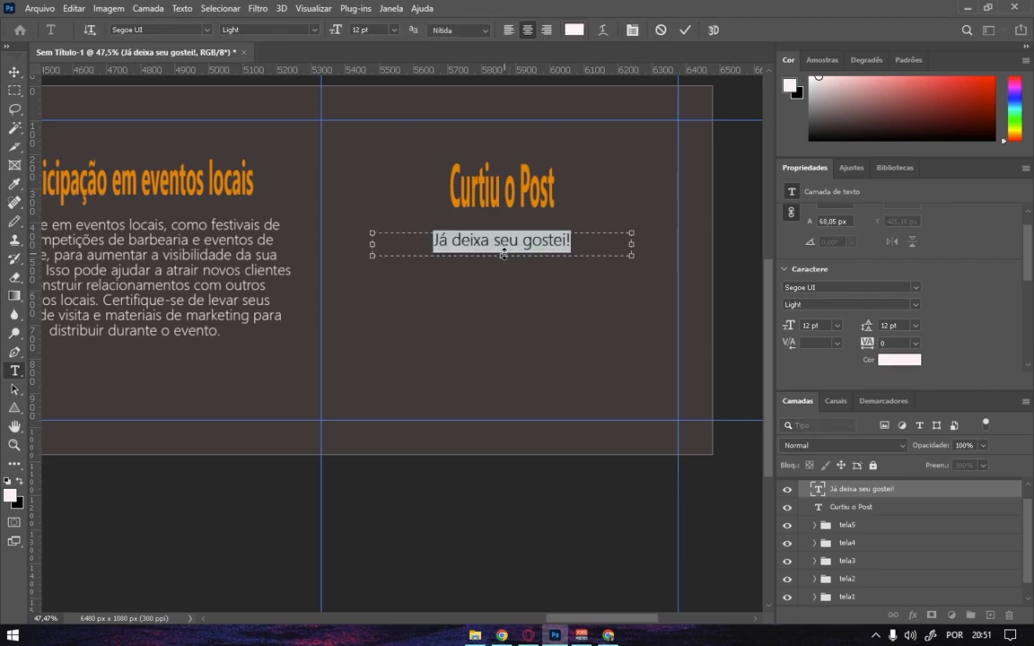
pyautogui.click(685, 29)
pyautogui.press('v')
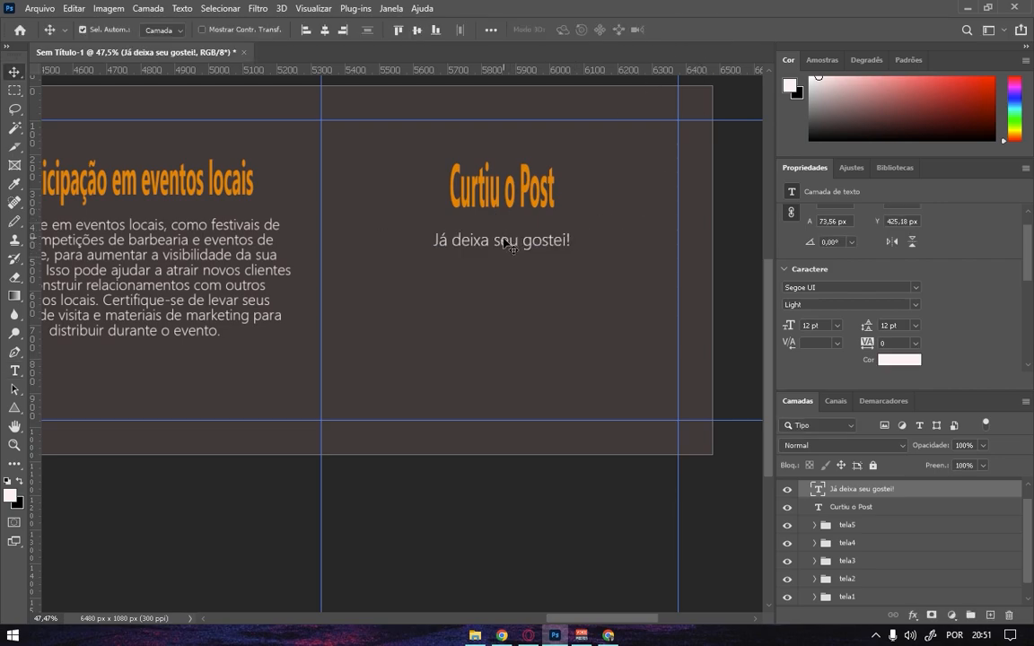
pyautogui.moveTo(505, 241); pyautogui.dragTo(507, 273)
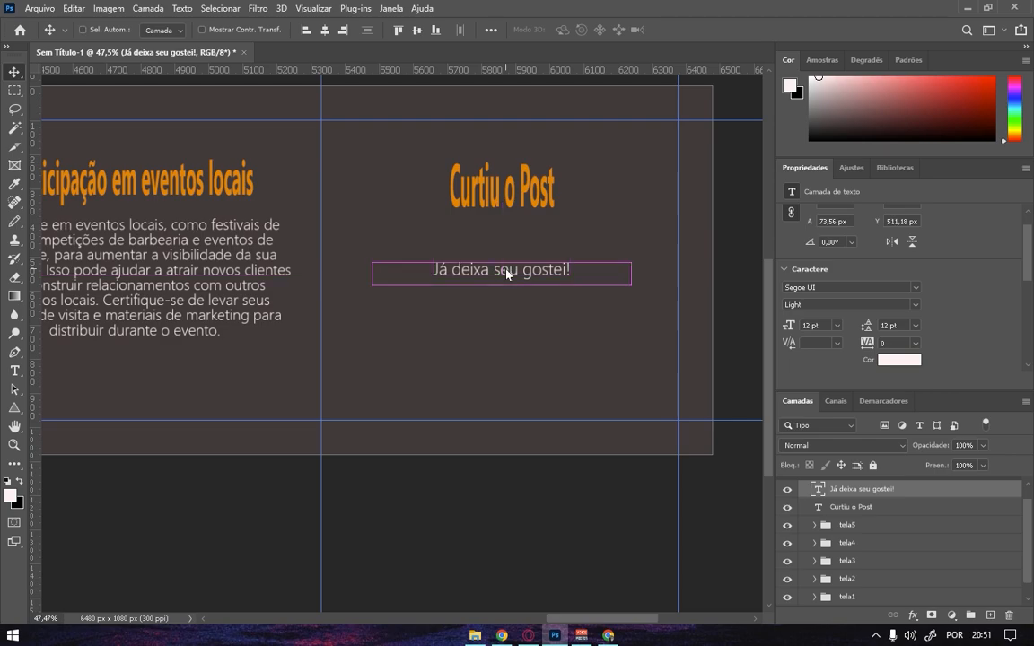
pyautogui.hotkey('ctrl', 't')
pyautogui.moveTo(499, 286)
pyautogui.mouseDown()
pyautogui.moveTo(502, 339)
pyautogui.moveTo(505, 269)
pyautogui.mouseUp()
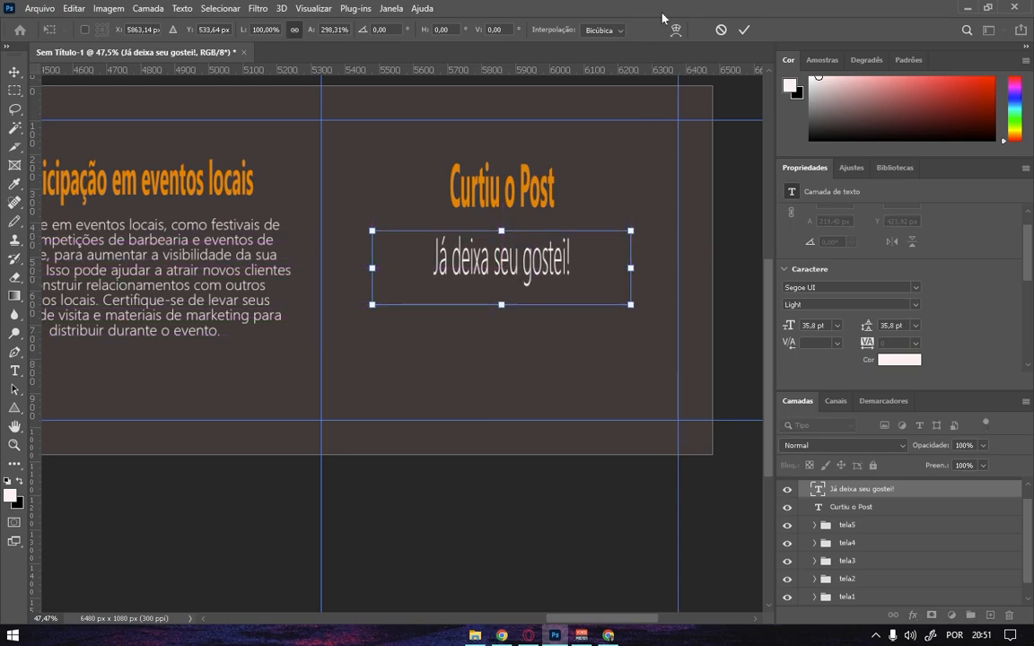
pyautogui.click(741, 30)
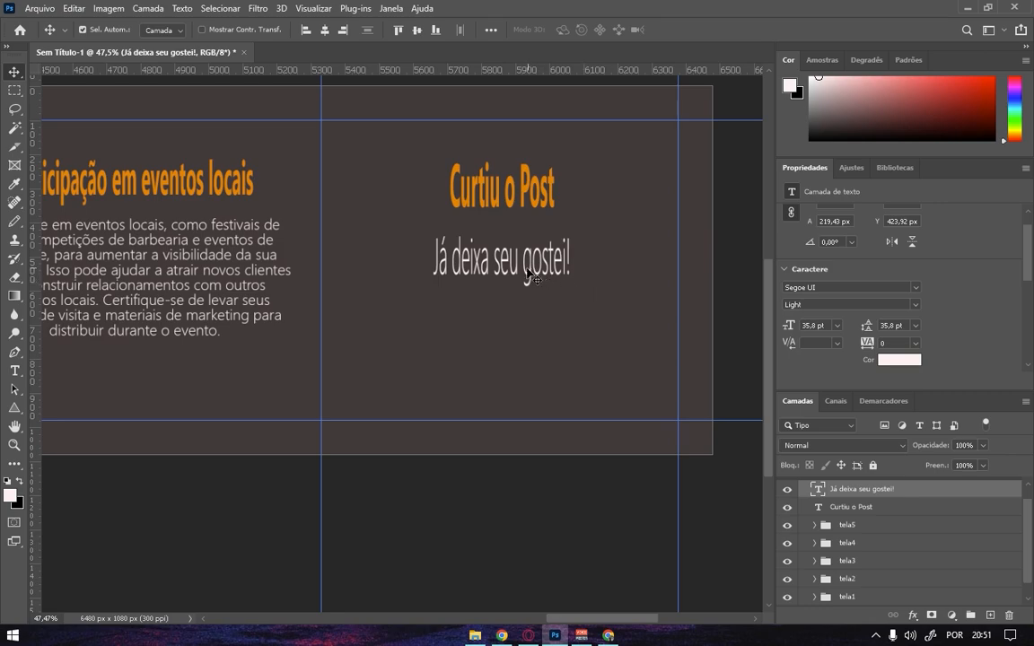
# Widen the "Já deixa seu gostei!" line to about 138% and move it up about 64 px, close under the heading.
pyautogui.press('ctrl')
pyautogui.hotkey('ctrl', 't')
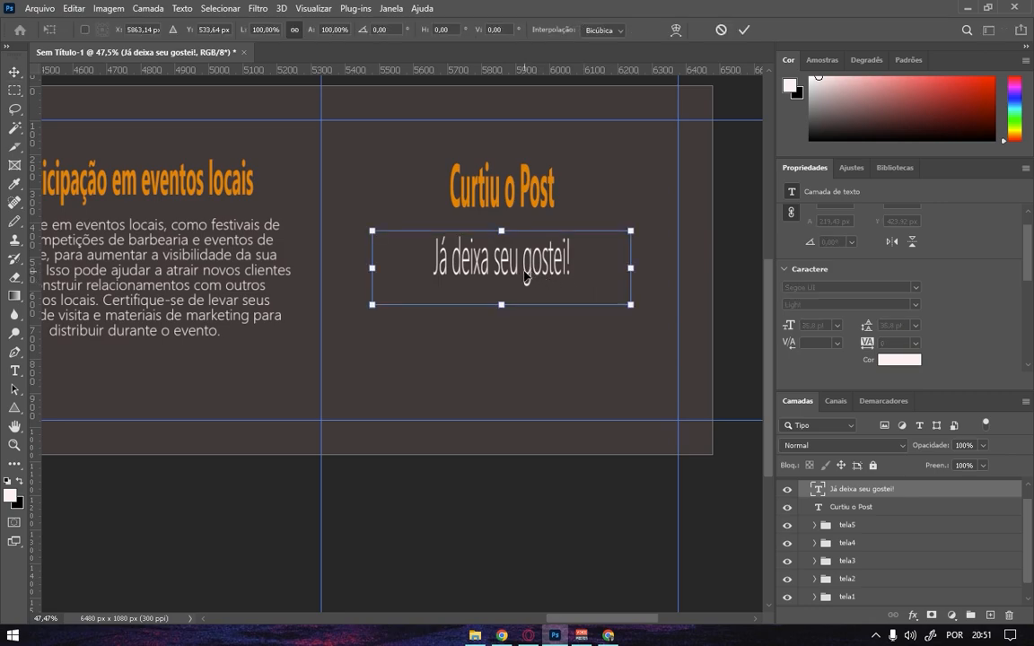
pyautogui.moveTo(630, 267); pyautogui.dragTo(688, 272)
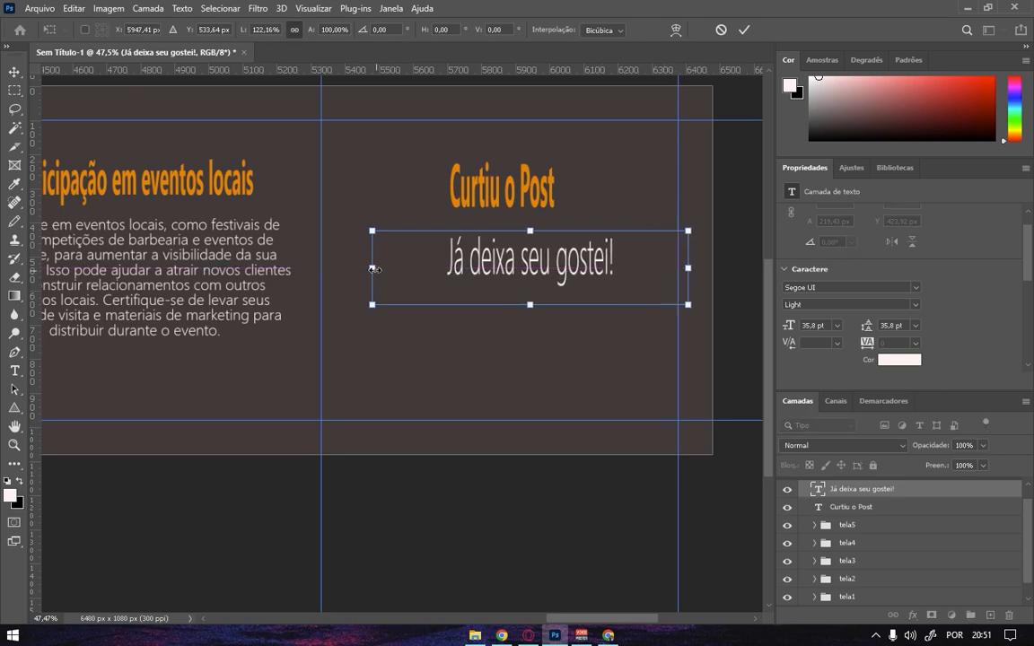
pyautogui.moveTo(375, 268); pyautogui.dragTo(328, 271)
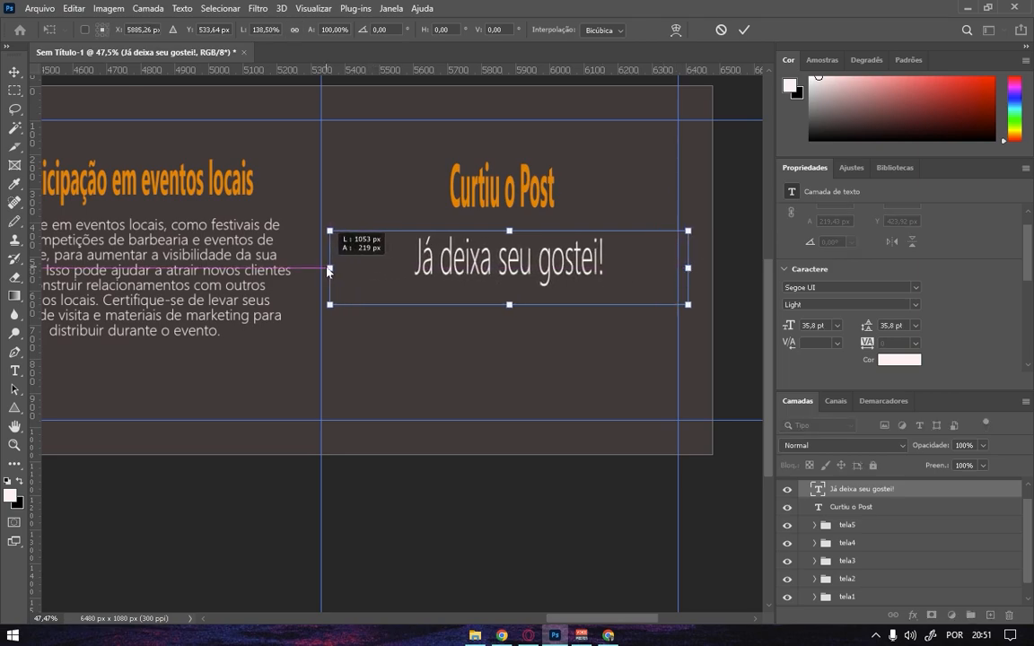
pyautogui.click(744, 29)
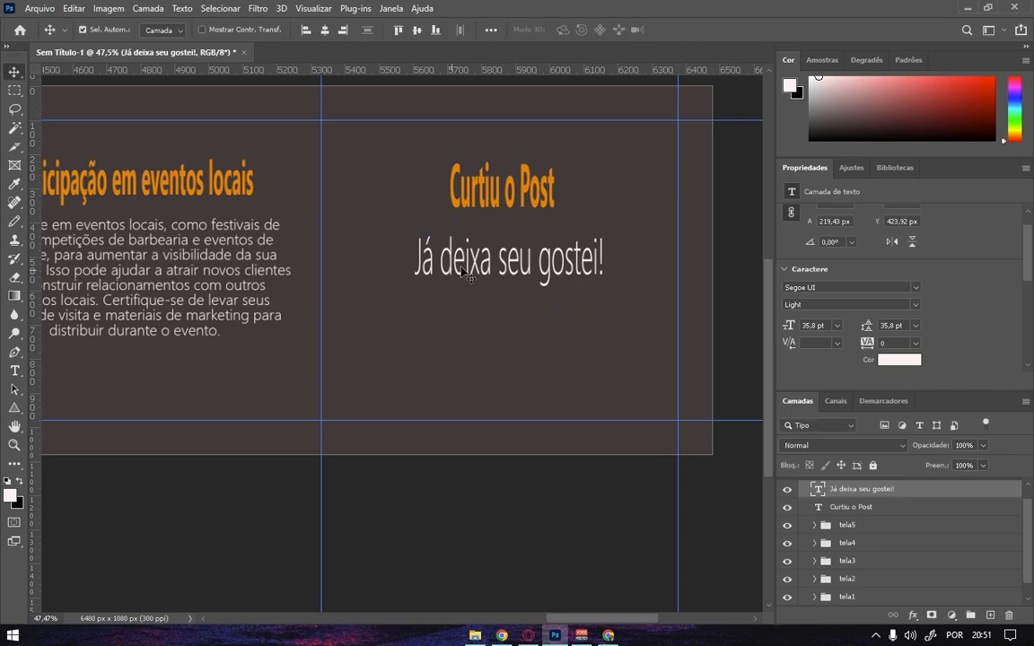
pyautogui.moveTo(502, 263); pyautogui.dragTo(493, 248)
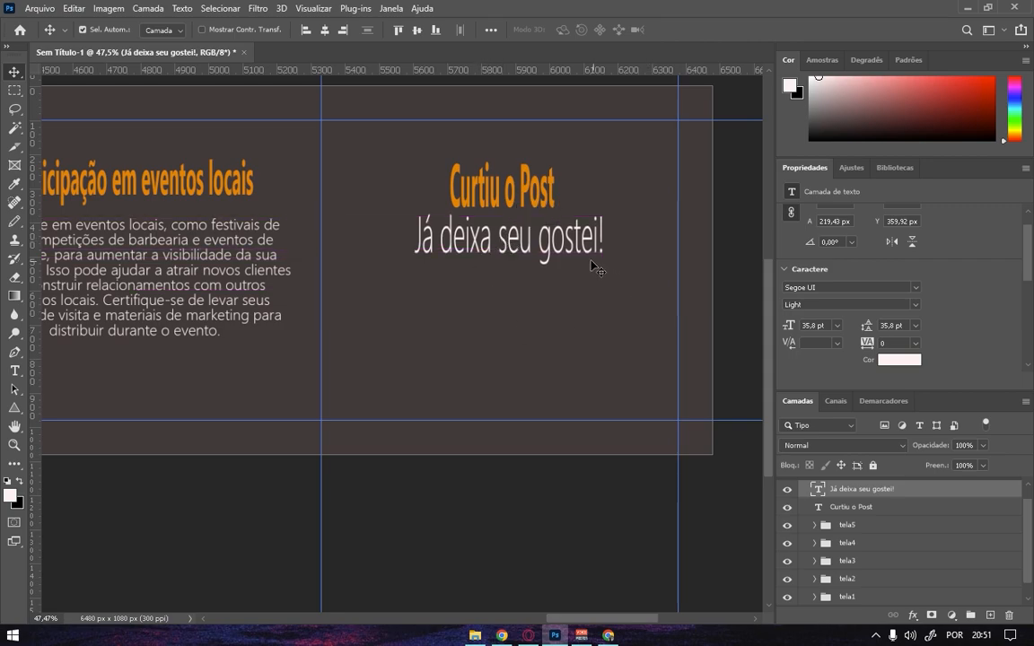
# Duplicate the "Já deixa seu gostei!" line about 404 px lower and replace the copy's text with "Me segue para mais conteúdo!".
pyautogui.moveTo(542, 247); pyautogui.dragTo(542, 384)
pyautogui.doubleClick(570, 375)
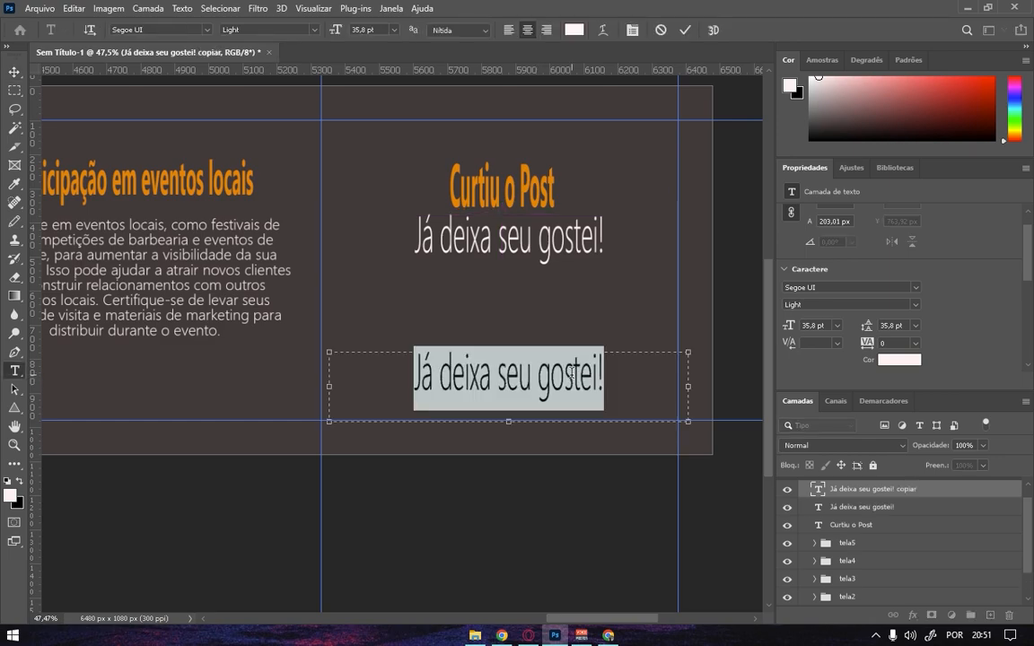
pyautogui.write('M')
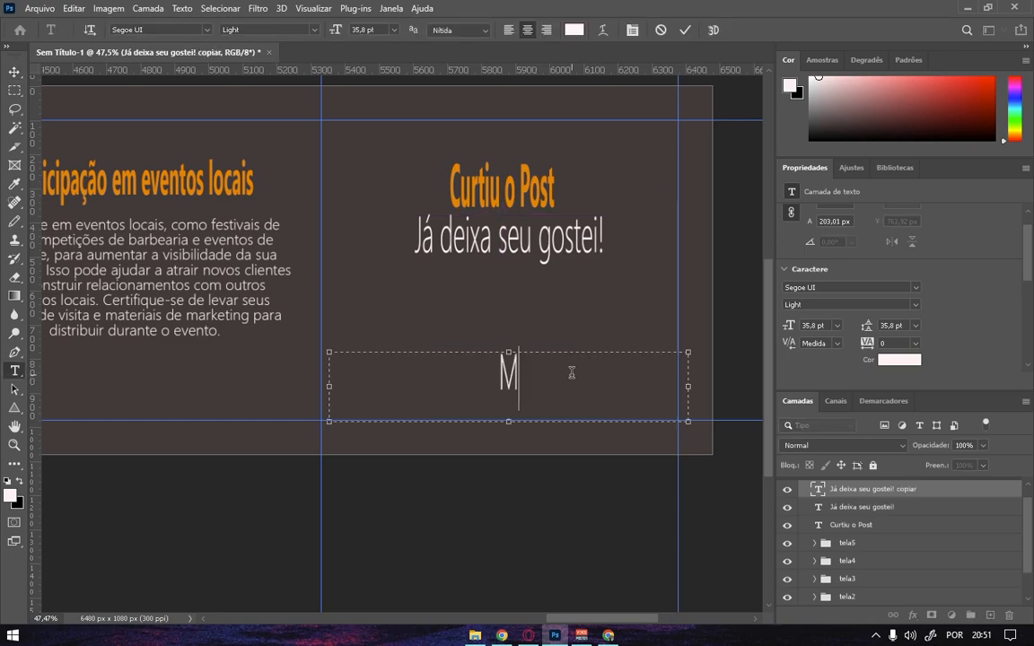
pyautogui.write('e seg')
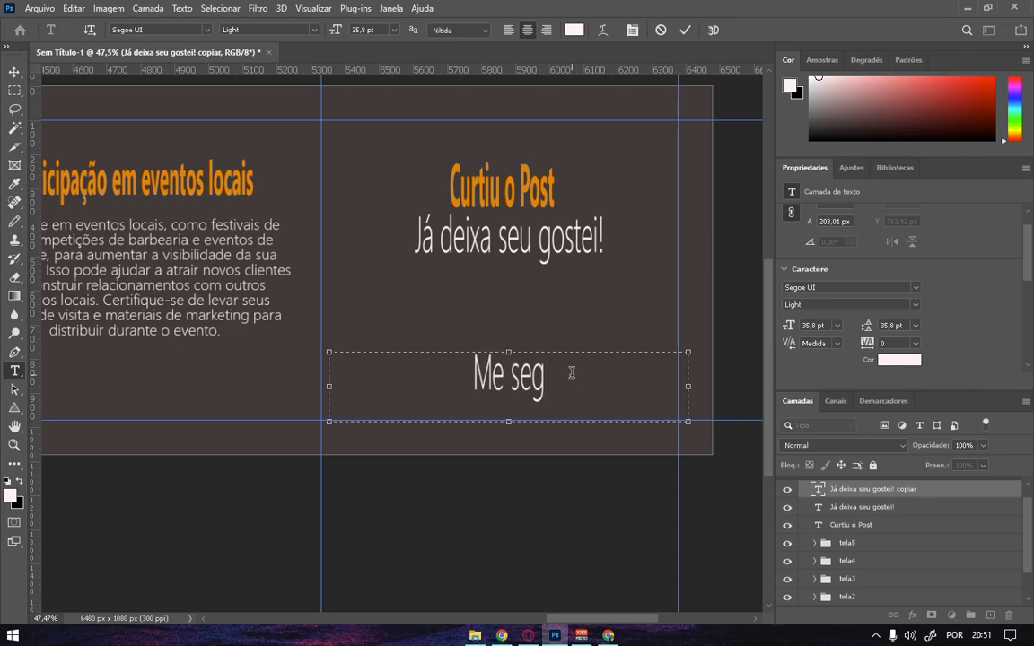
pyautogui.write('ue para')
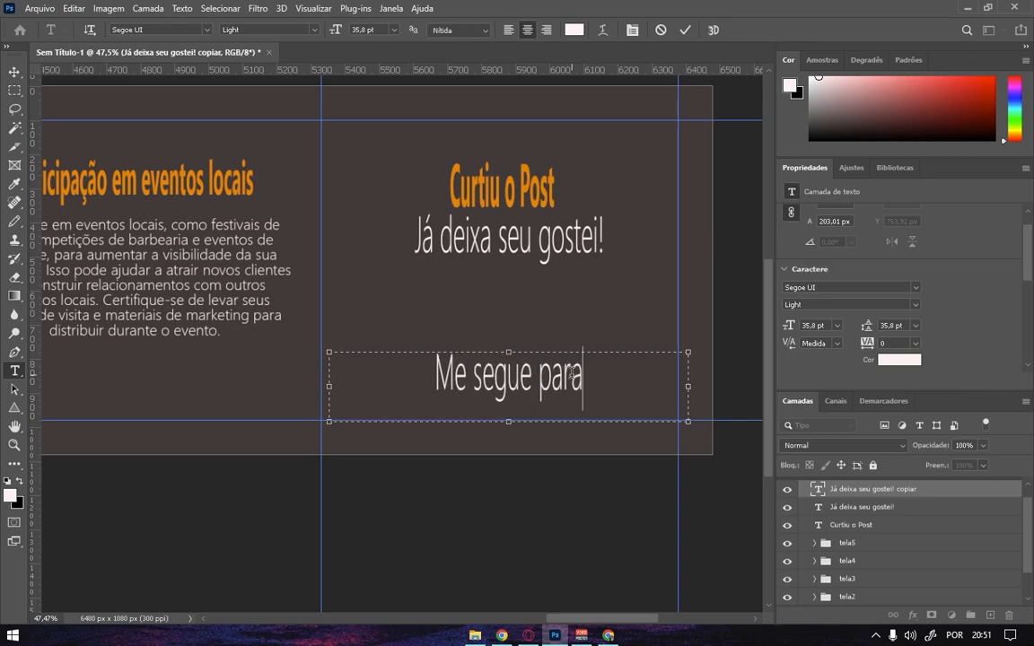
pyautogui.write(' mais ')
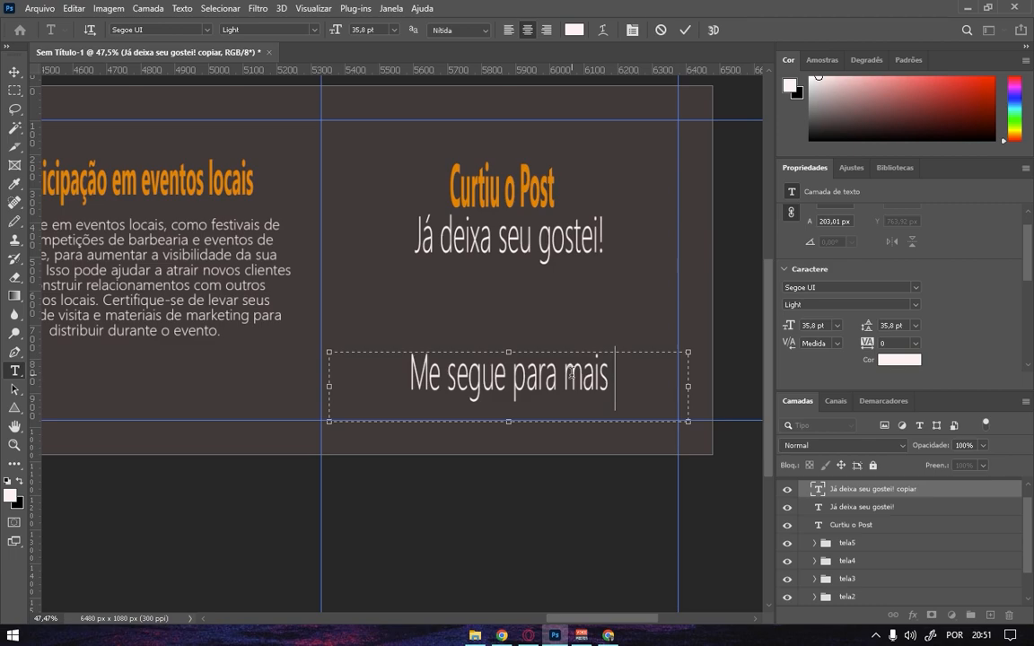
pyautogui.write('conteu')
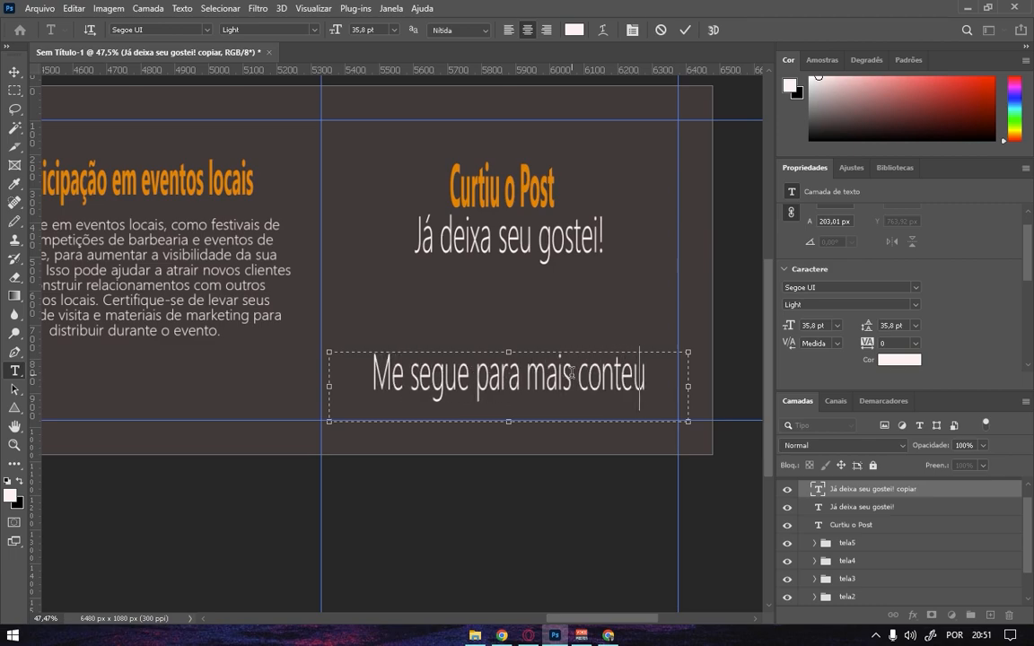
pyautogui.press('BackSpace')
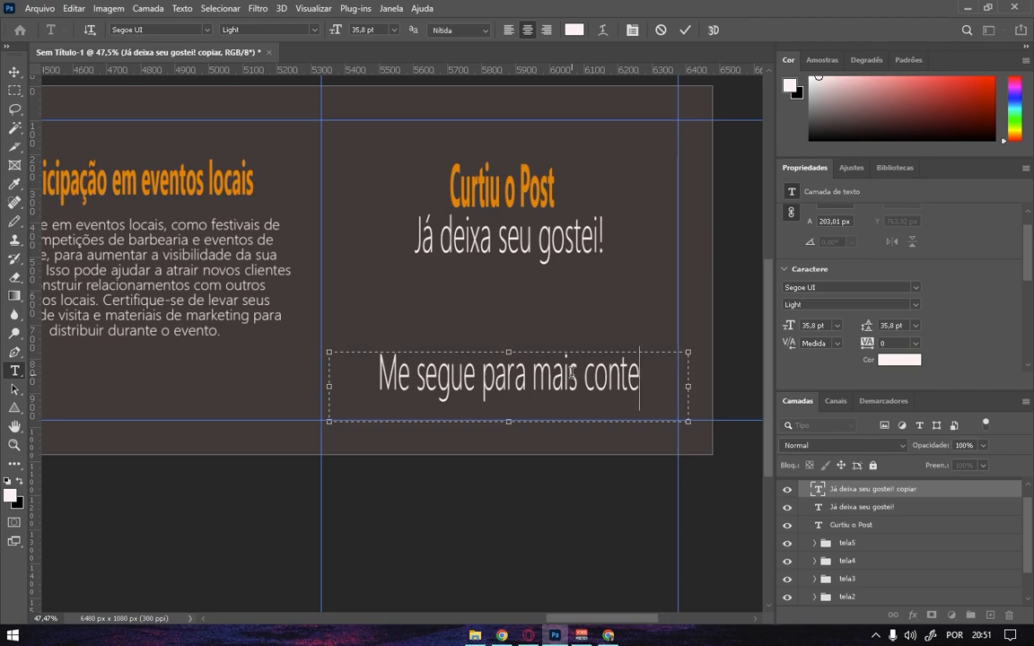
pyautogui.write('údo')
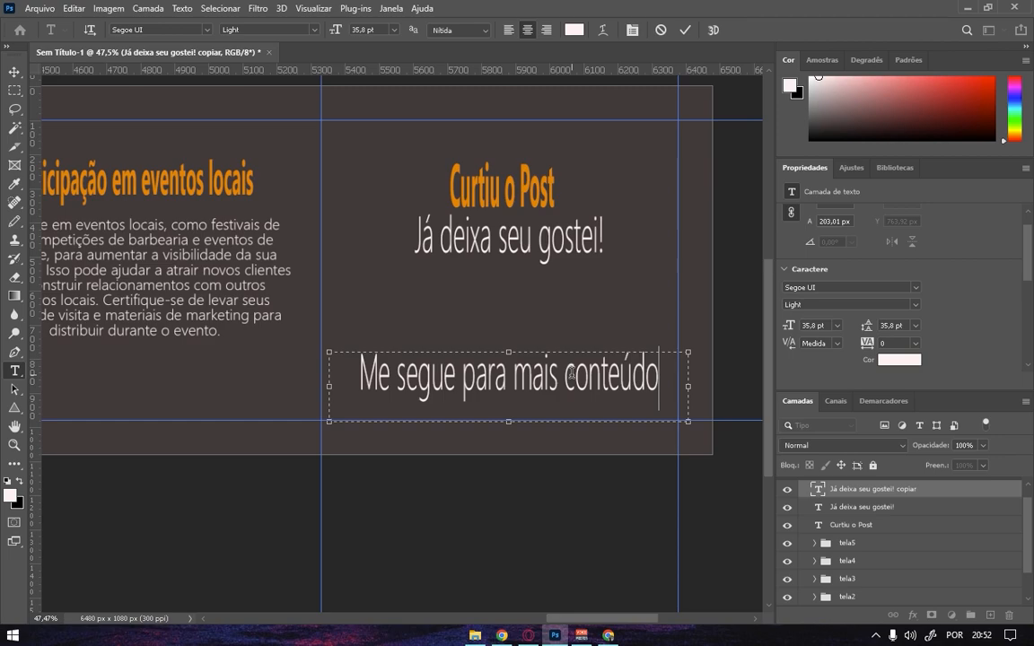
pyautogui.write('!')
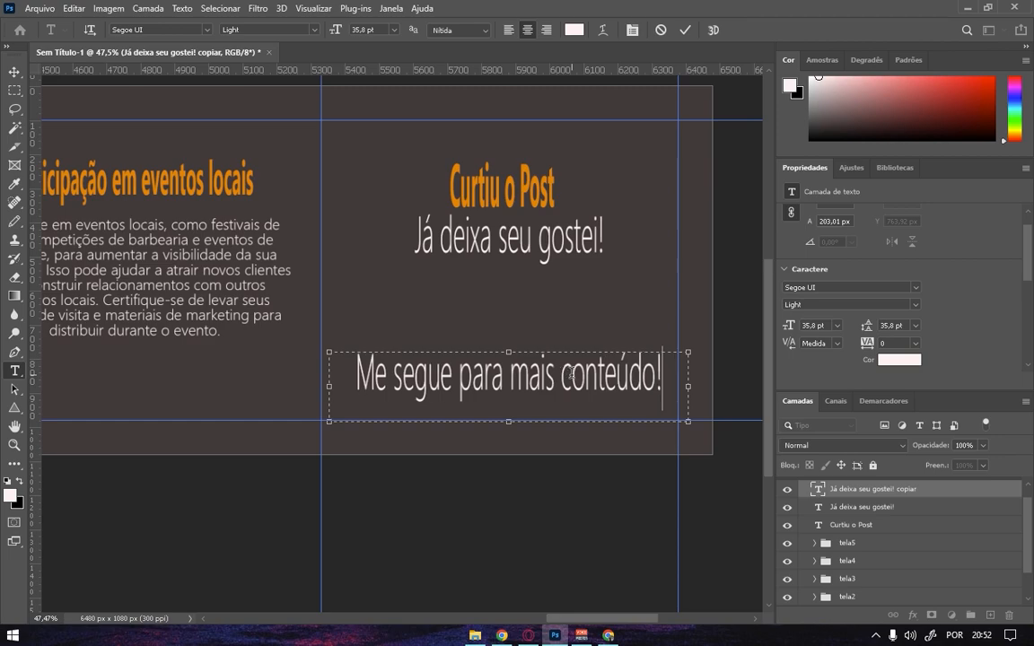
pyautogui.hotkey('ctrl', 'Return')
# Scale the "Me segue para mais conteúdo!" line proportionally to 56% and centre it beneath the "Curtiu o Post" heading.
pyautogui.press('v')
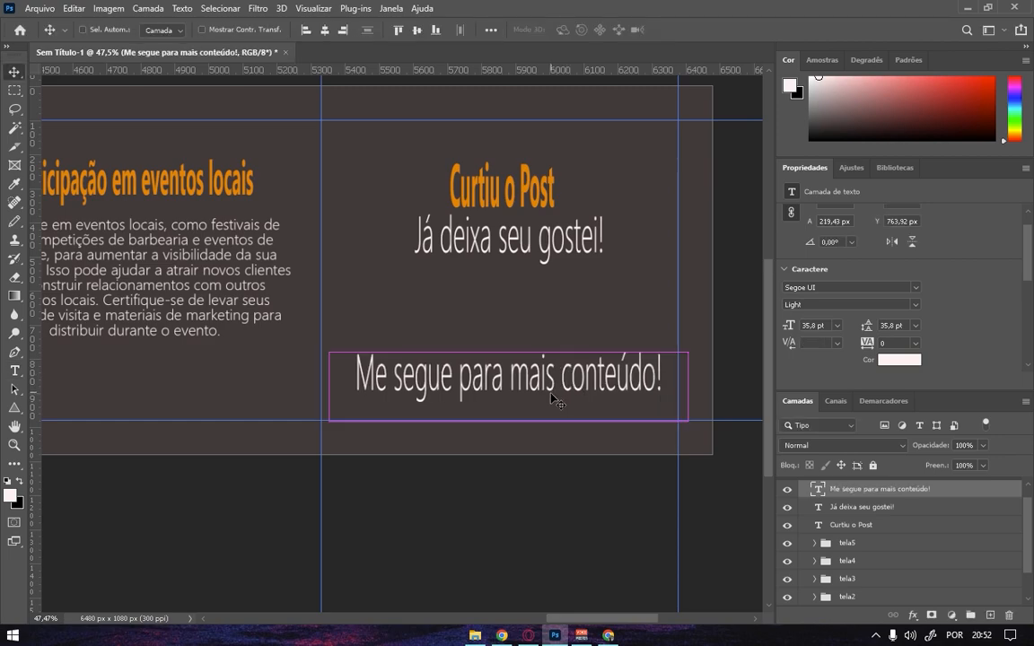
pyautogui.hotkey('ctrl', 't')
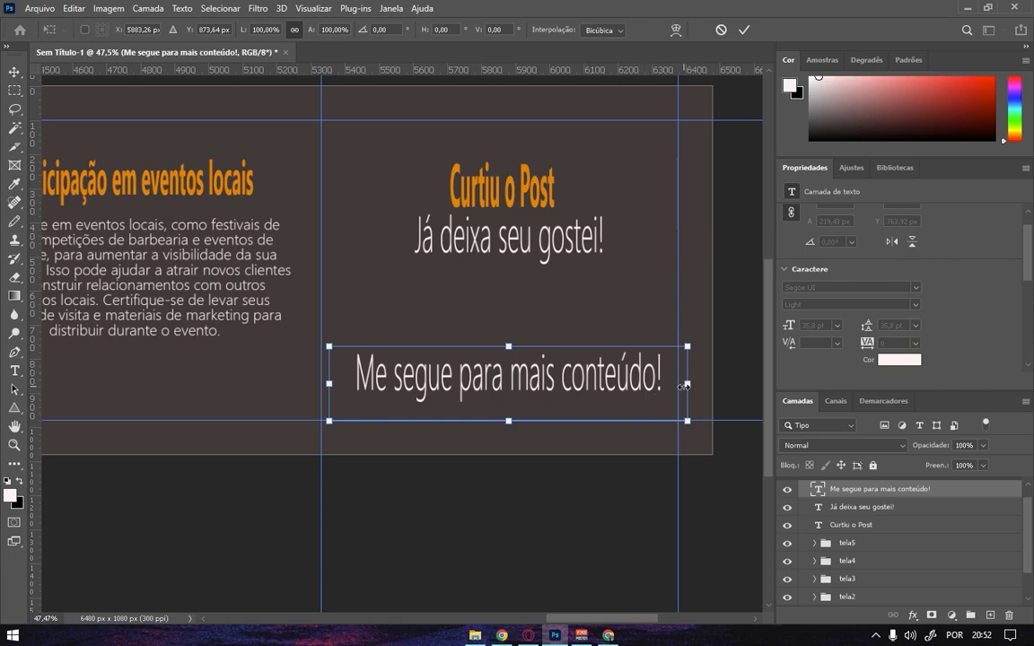
pyautogui.moveTo(686, 384); pyautogui.dragTo(530, 377)
pyautogui.moveTo(442, 381); pyautogui.dragTo(510, 361)
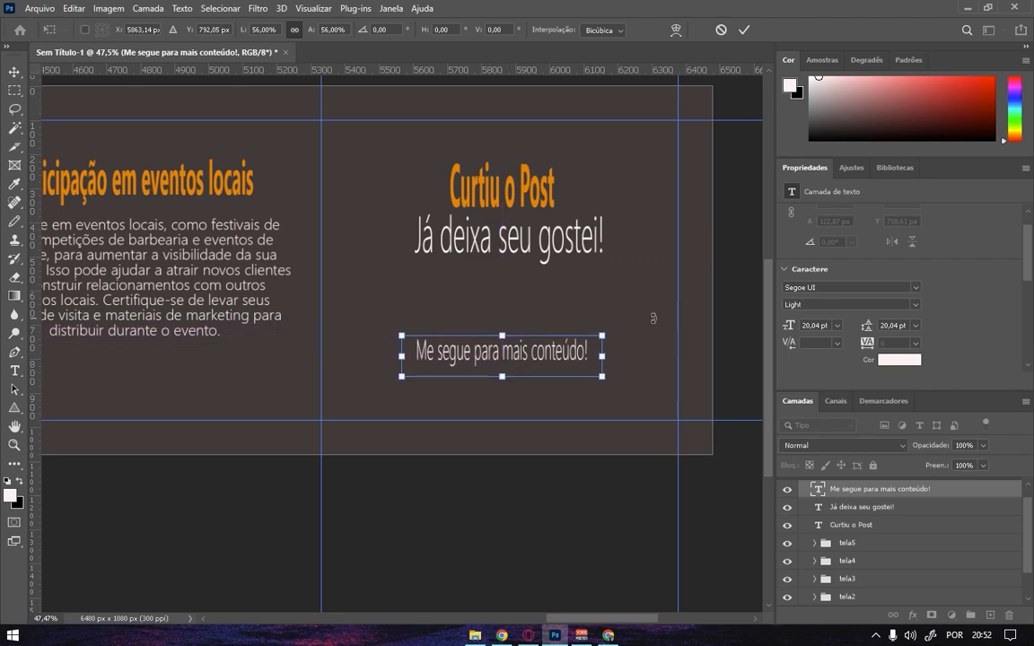
pyautogui.click(744, 30)
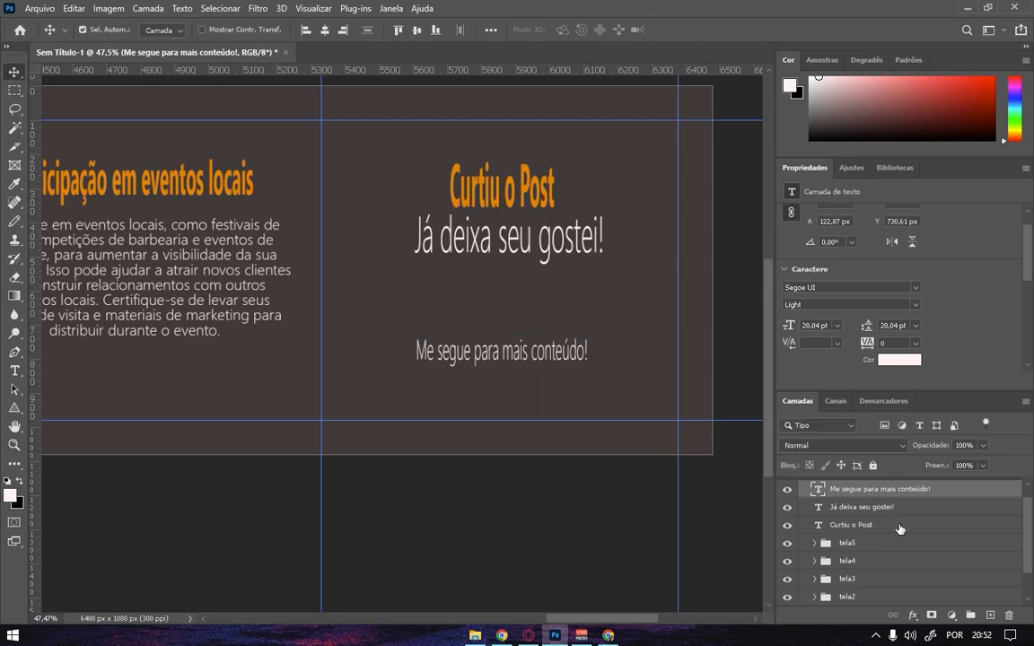
# Group the sixth panel's three text layers and name the group "tela6".
pyautogui.click(858, 527)
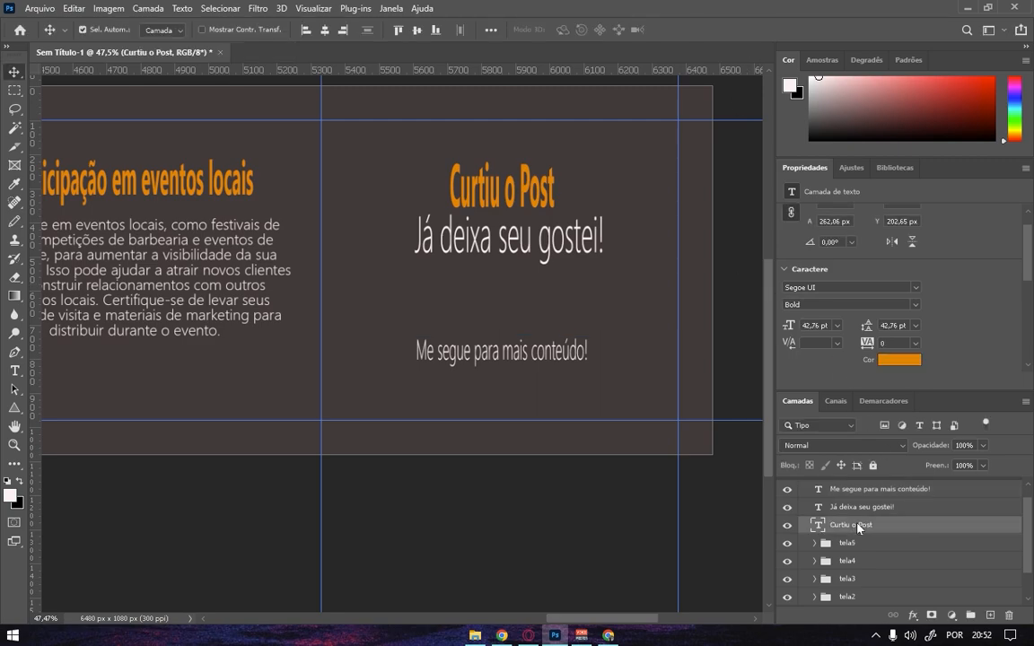
pyautogui.keyDown('shift'); pyautogui.click(852, 490); pyautogui.keyUp('shift')
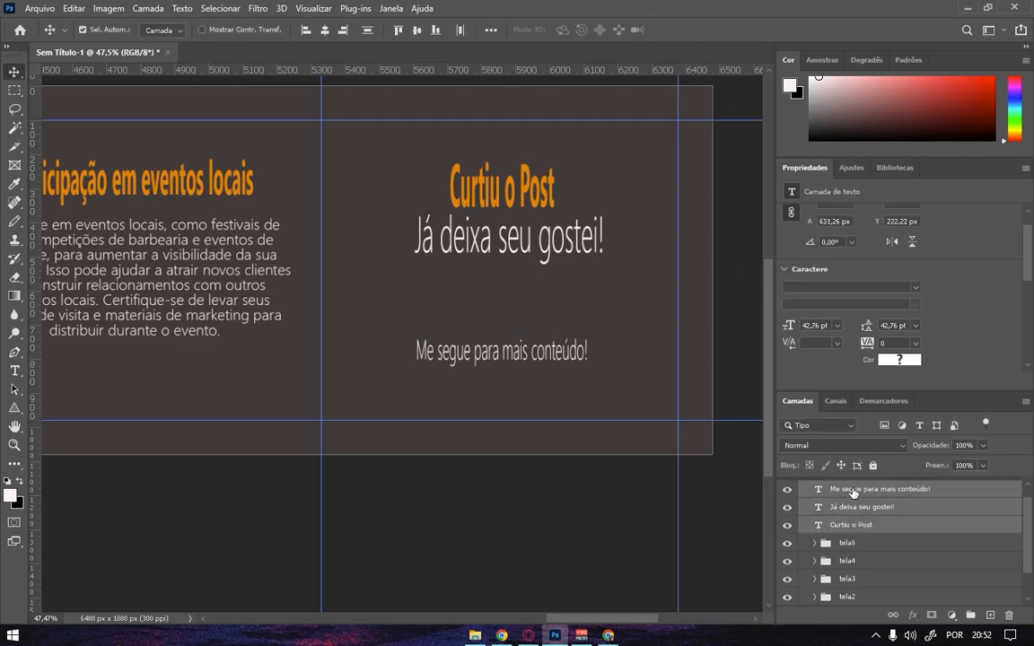
pyautogui.hotkey('ctrl', 'g')
pyautogui.press('t')
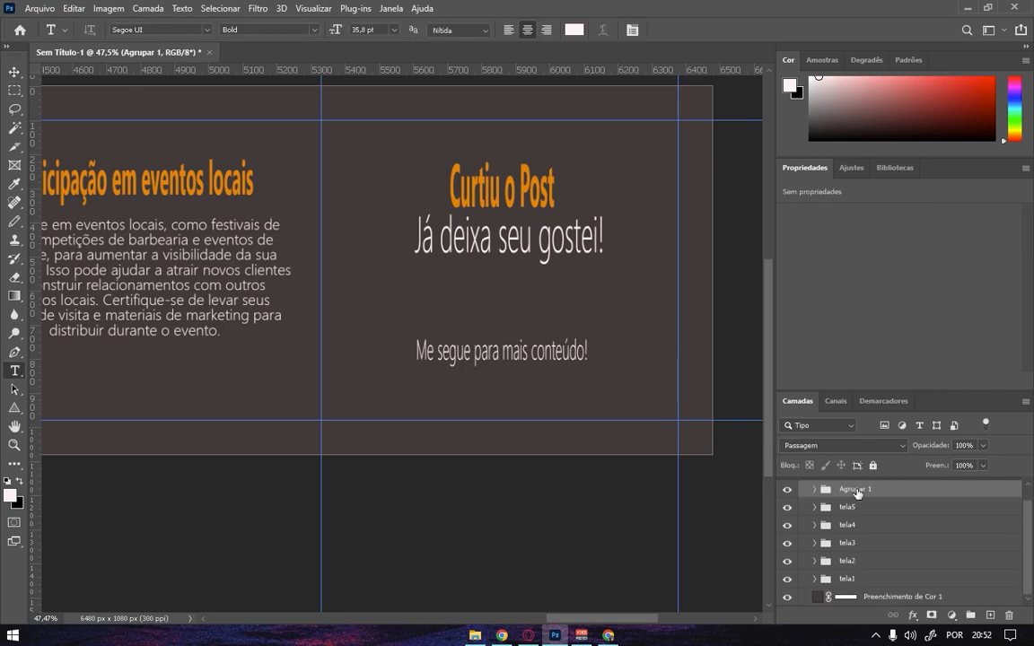
pyautogui.write('tela6')
pyautogui.press('Return')
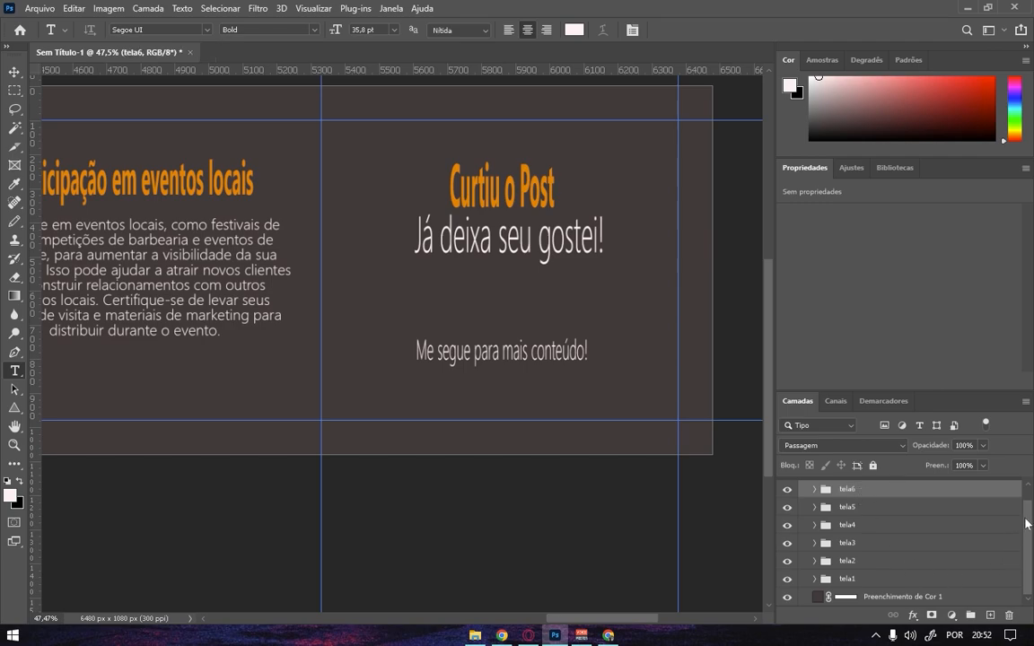
# Put the colour fill layer "Preenchimento de Cor 1" into its own group and name the group "fundo".
pyautogui.click(879, 597)
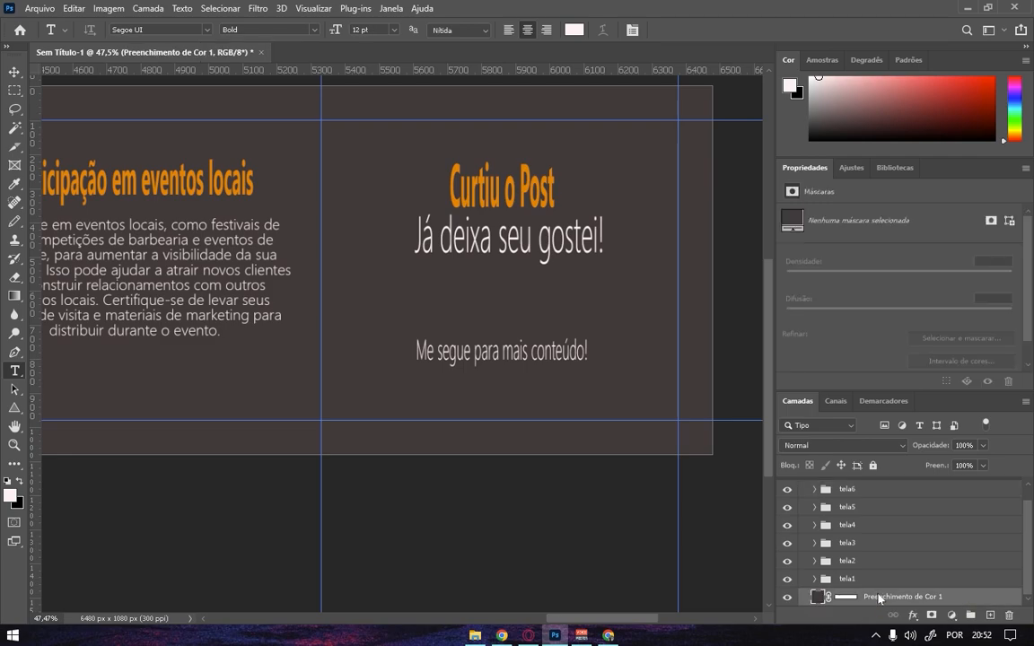
pyautogui.hotkey('ctrl', 'g')
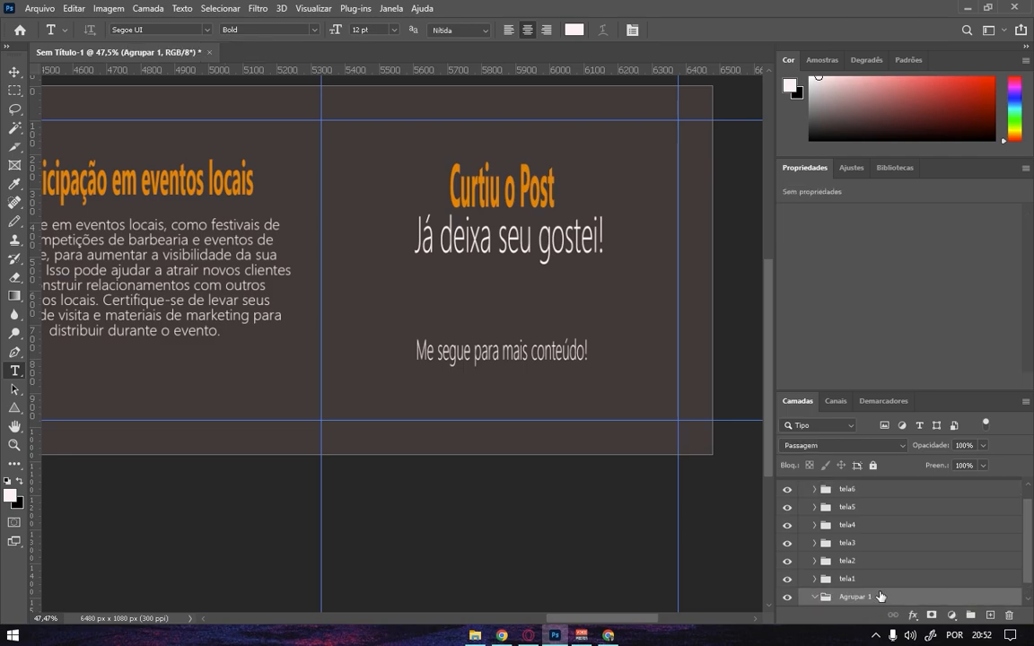
pyautogui.doubleClick(879, 597)
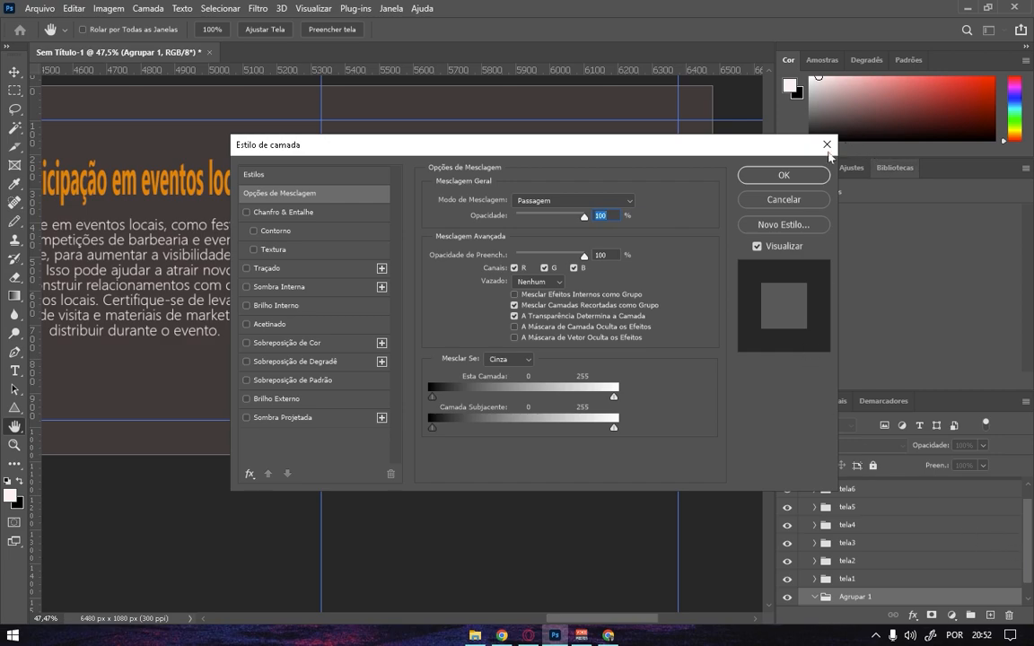
pyautogui.click(802, 177)
pyautogui.doubleClick(850, 597)
pyautogui.write('fundo')
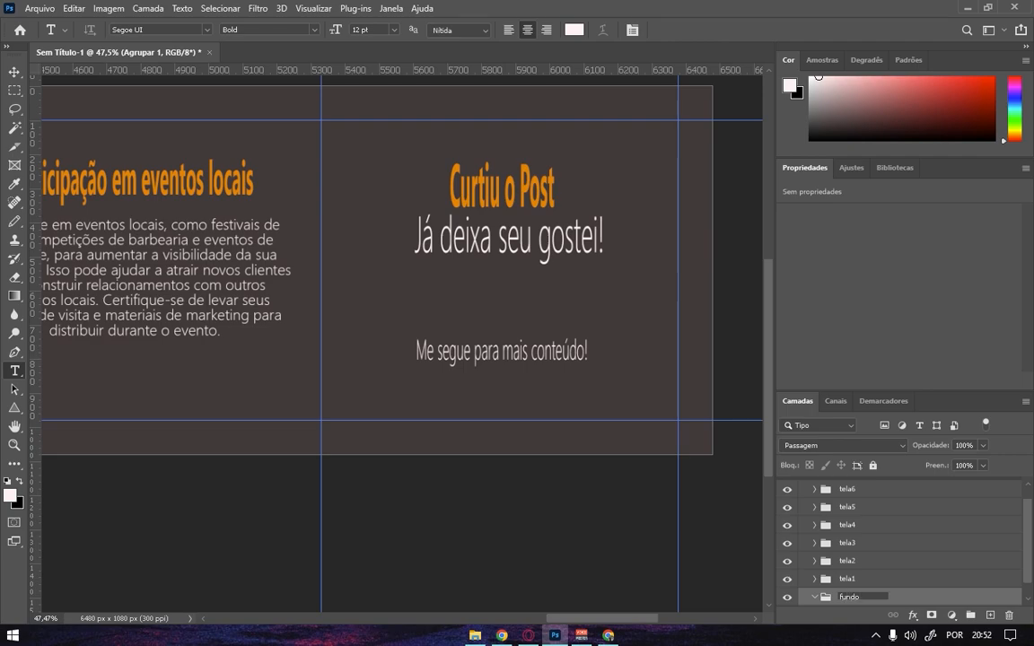
pyautogui.press('Return')
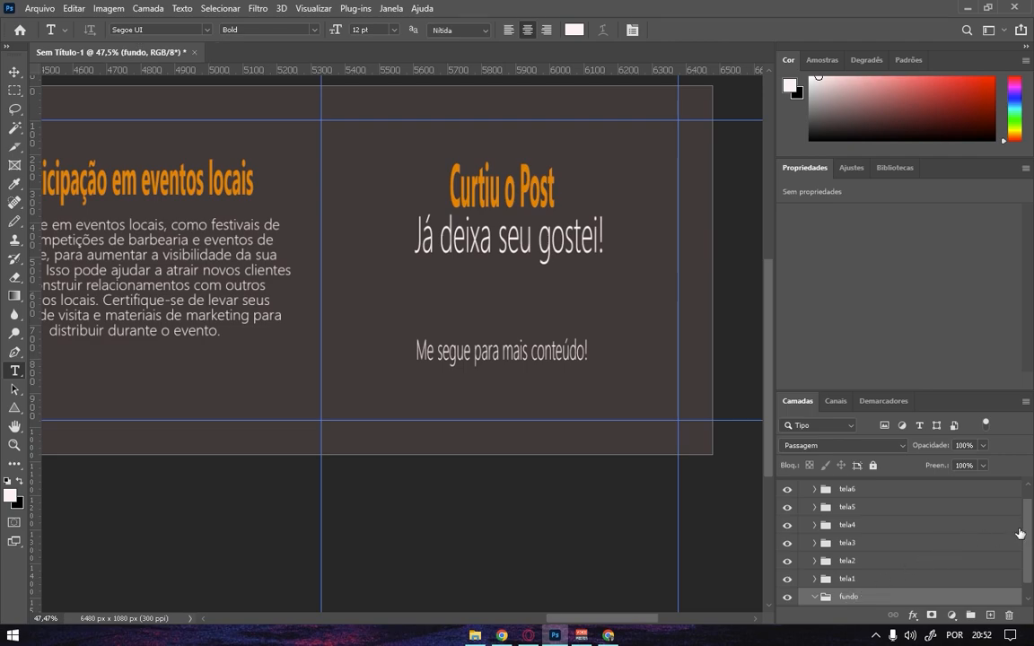
# Make the layer list taller to fit all the groups, collapse the fundo group and expand the tela1 group.
pyautogui.scroll(-1, 942, 546)
pyautogui.scroll(2, 1031, 518)
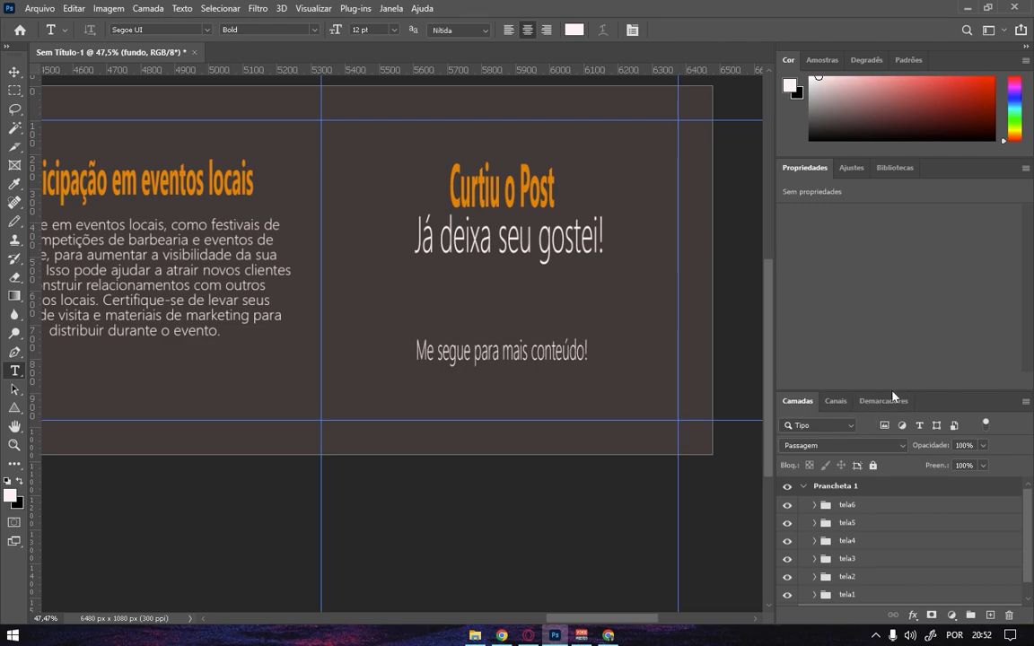
pyautogui.moveTo(893, 396); pyautogui.dragTo(893, 335)
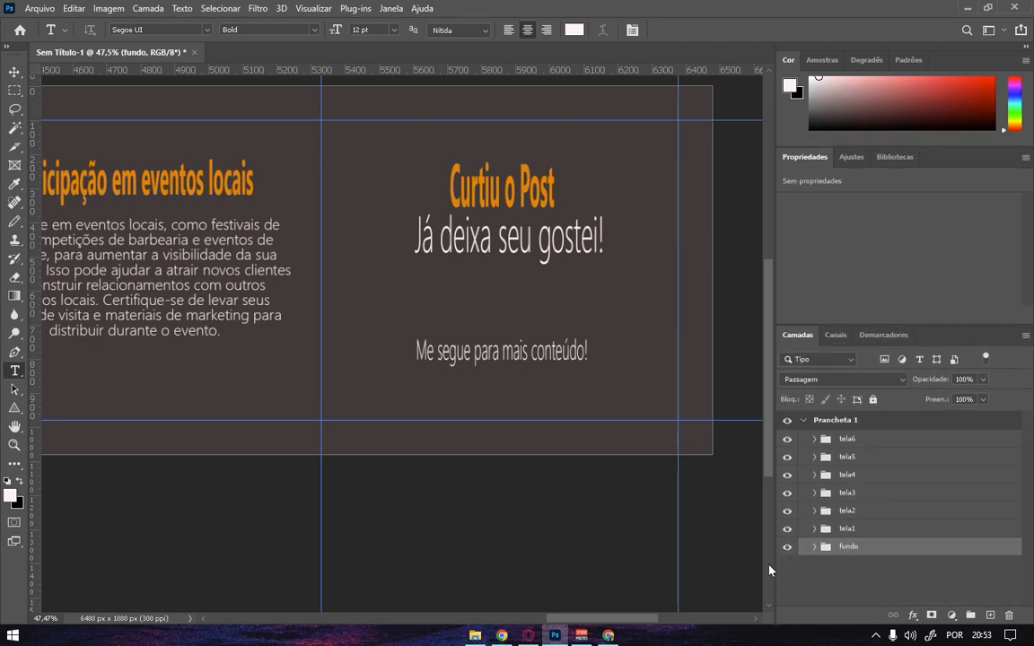
pyautogui.click(813, 529)
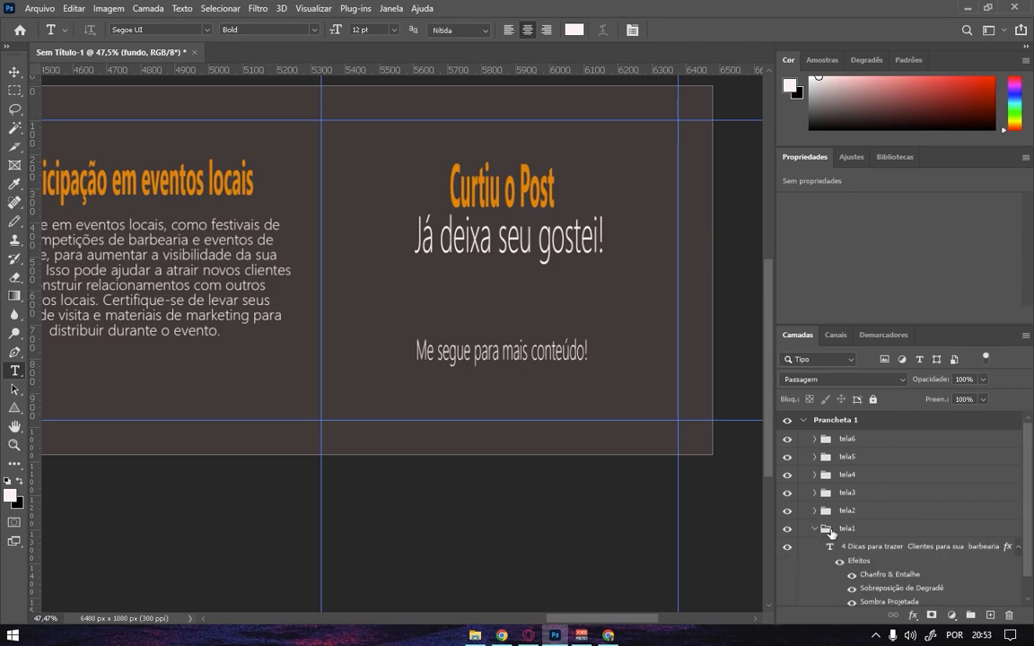
# Collapse the tela1 layer group.
pyautogui.scroll(-1, 1032, 527)
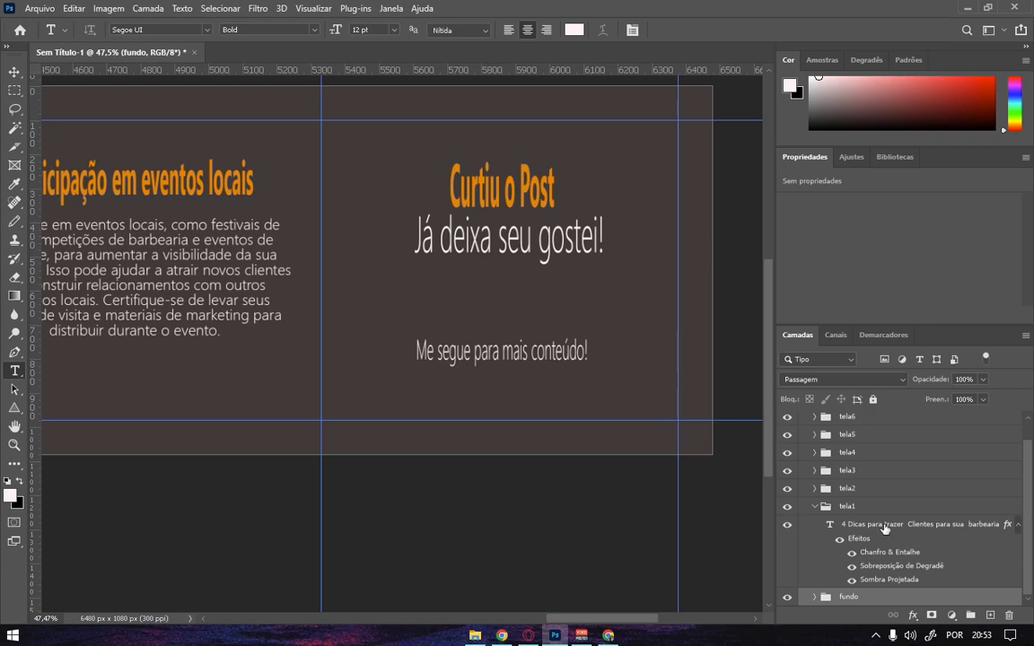
pyautogui.click(814, 506)
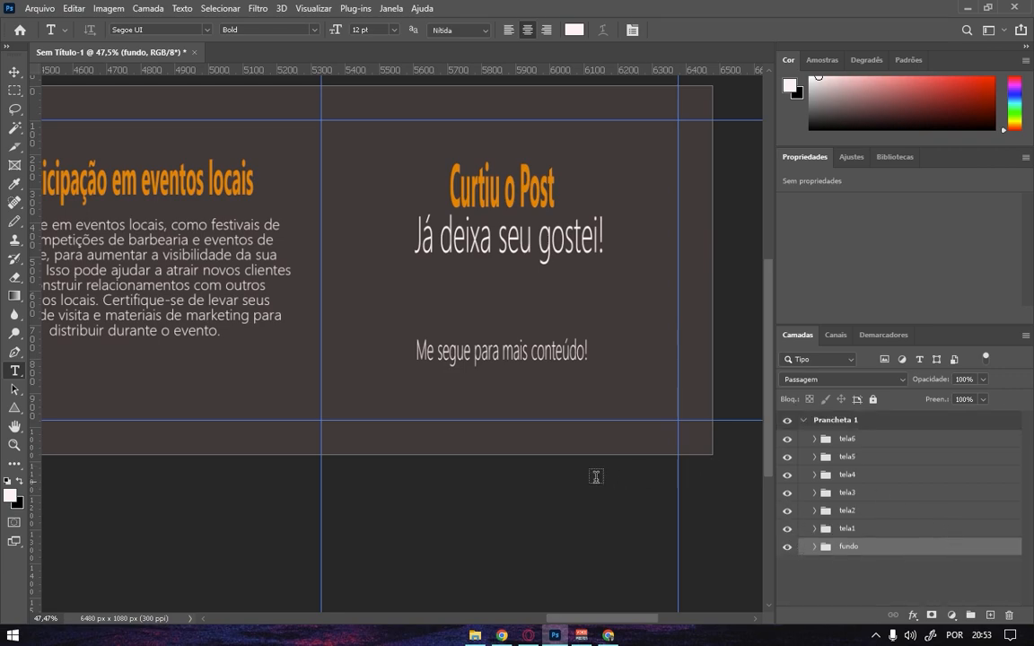
# Place the penteado image from the "imagnes carrossel barber" folder onto the first slide of the artboard.
pyautogui.scroll(-1, 579, 330)
pyautogui.scroll(2, 570, 334)
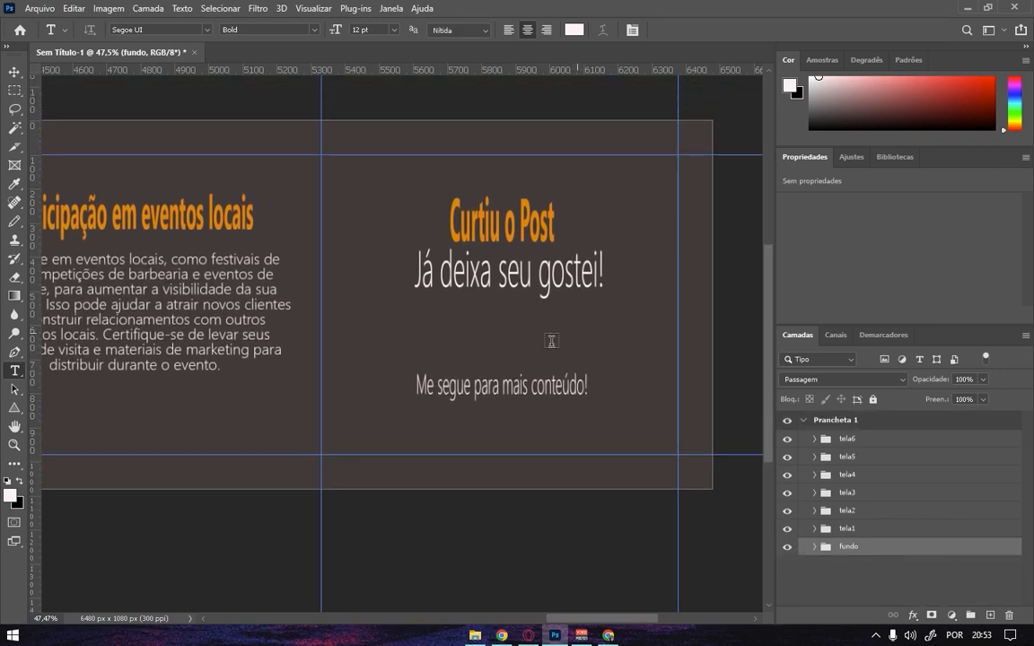
pyautogui.hscroll(-15, 379, 313)
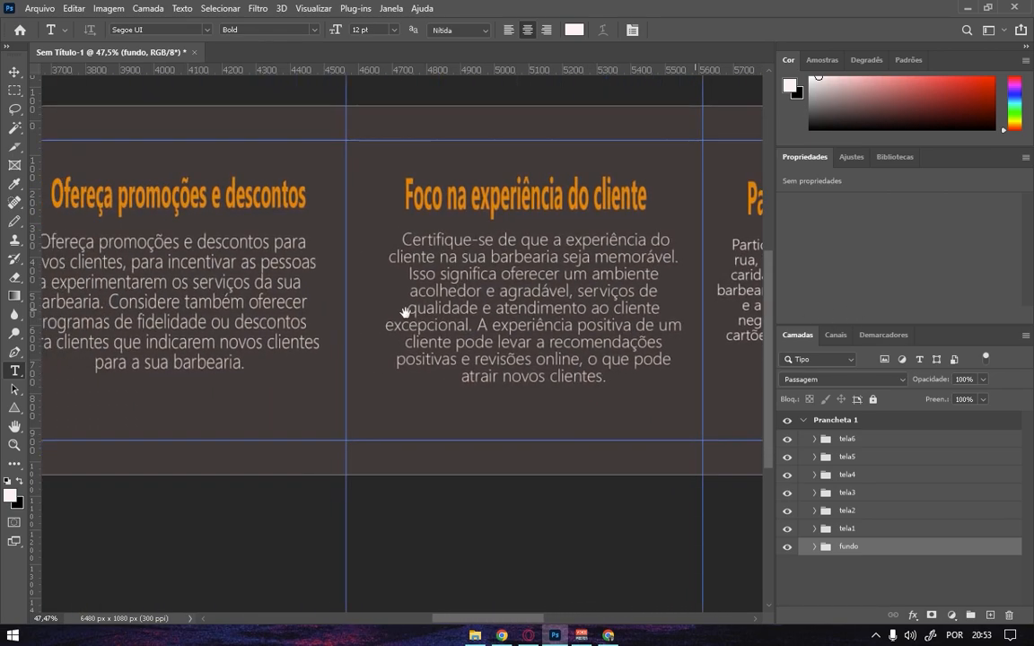
pyautogui.hscroll(-3, 332, 239)
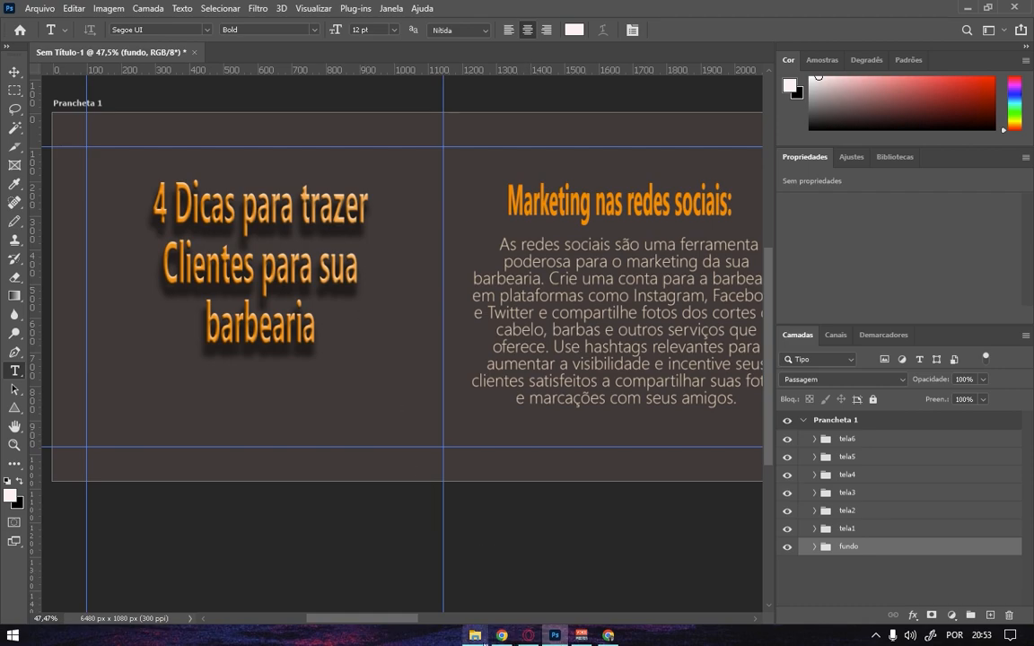
pyautogui.click(475, 635)
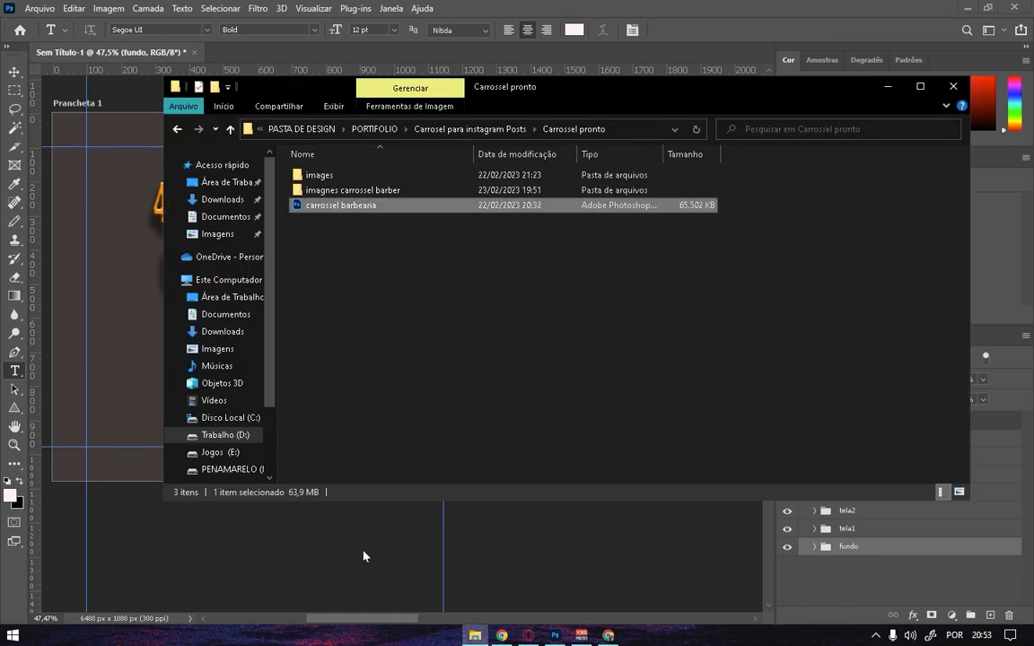
pyautogui.doubleClick(346, 190)
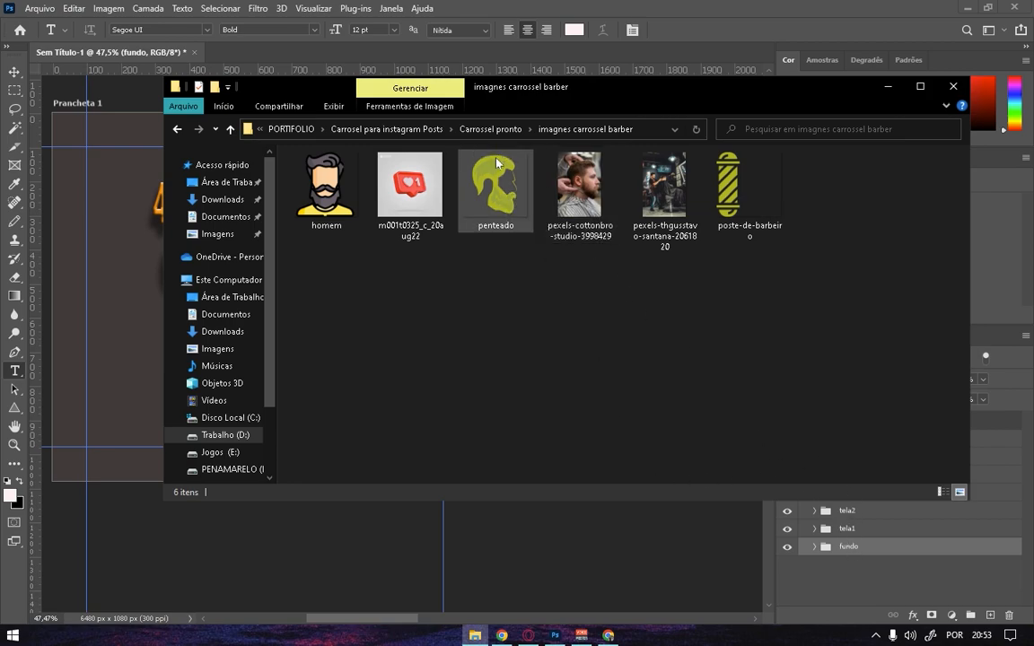
pyautogui.moveTo(456, 163); pyautogui.dragTo(113, 306)
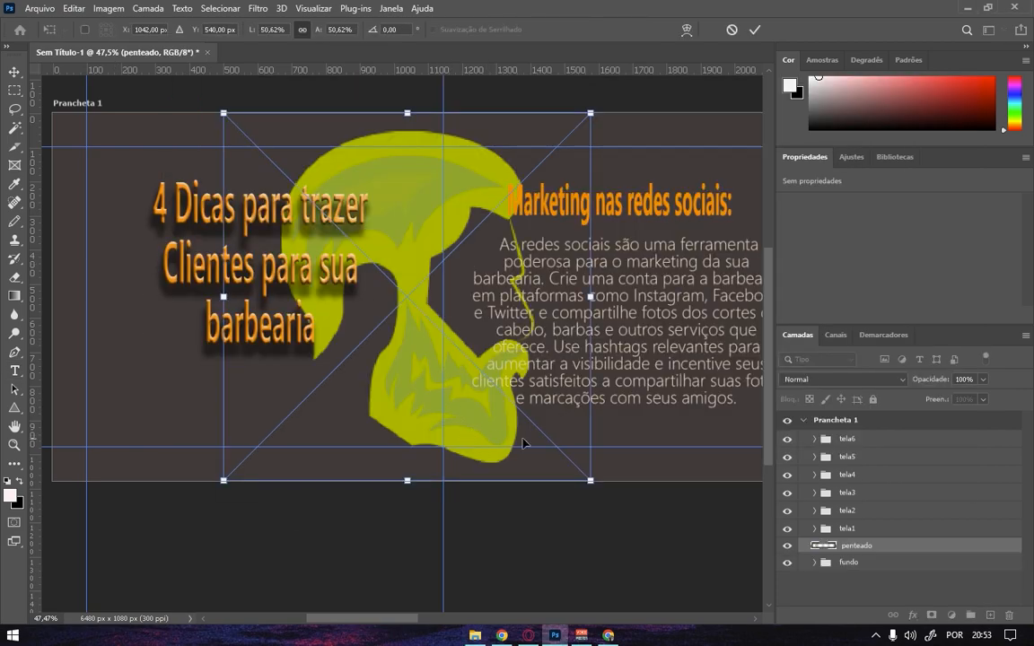
# Move the penteado layer into the fundo group, expand the group and select the layer.
pyautogui.moveTo(834, 545); pyautogui.dragTo(875, 570)
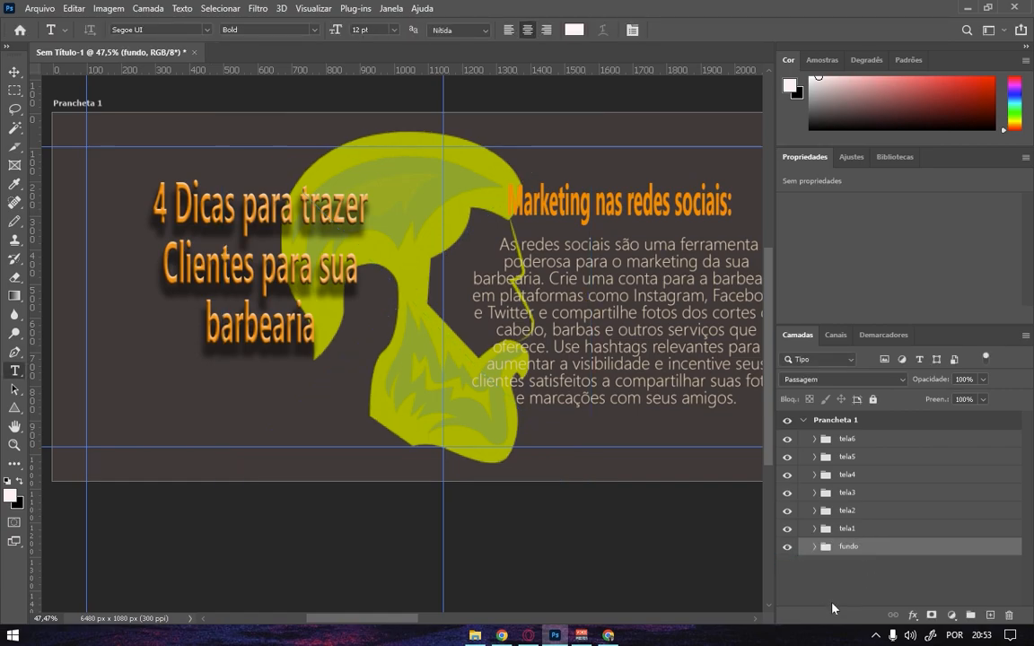
pyautogui.click(814, 547)
pyautogui.click(904, 564)
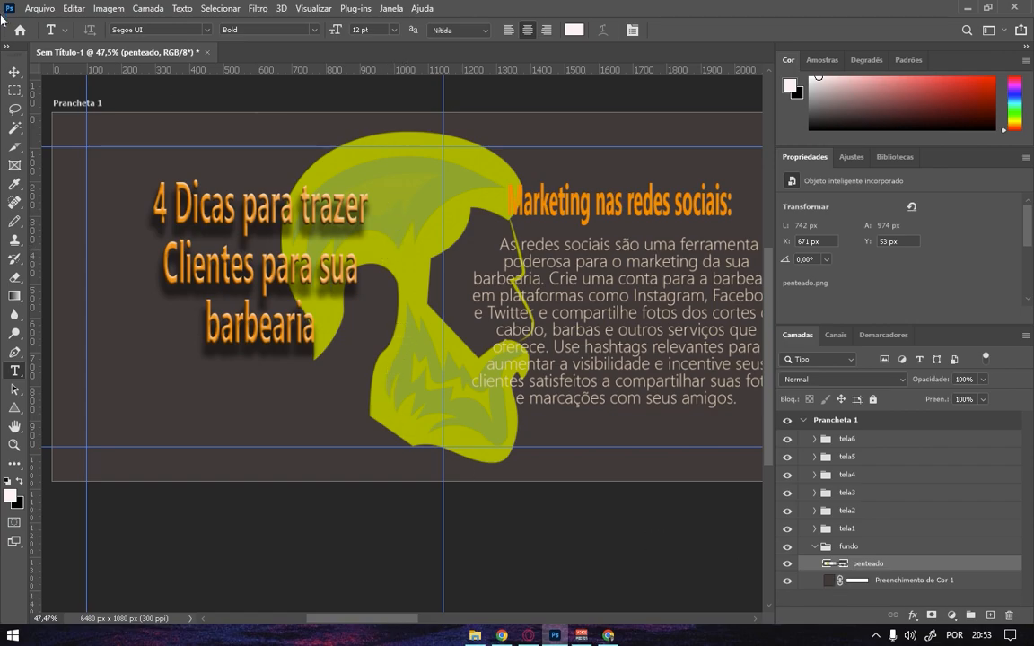
# Scale the penteado image down to about 241 × 317 px and position it at the lower centre of the first slide.
pyautogui.click(22, 72)
pyautogui.moveTo(413, 221); pyautogui.dragTo(252, 230)
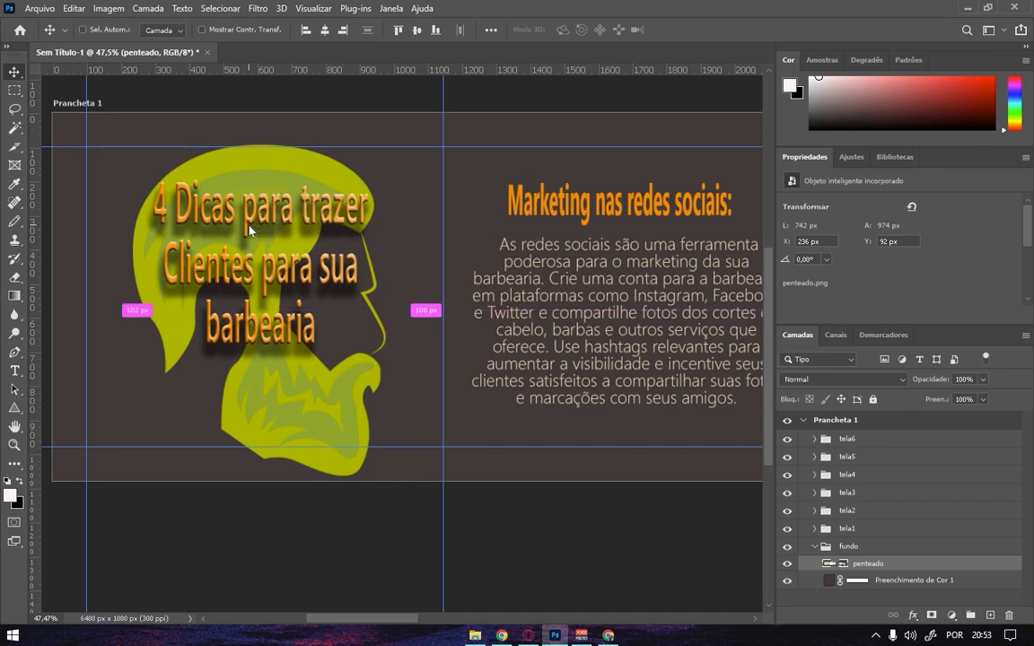
pyautogui.hotkey('ctrl', 't')
pyautogui.moveTo(443, 127); pyautogui.dragTo(203, 362)
pyautogui.moveTo(144, 417); pyautogui.dragTo(255, 366)
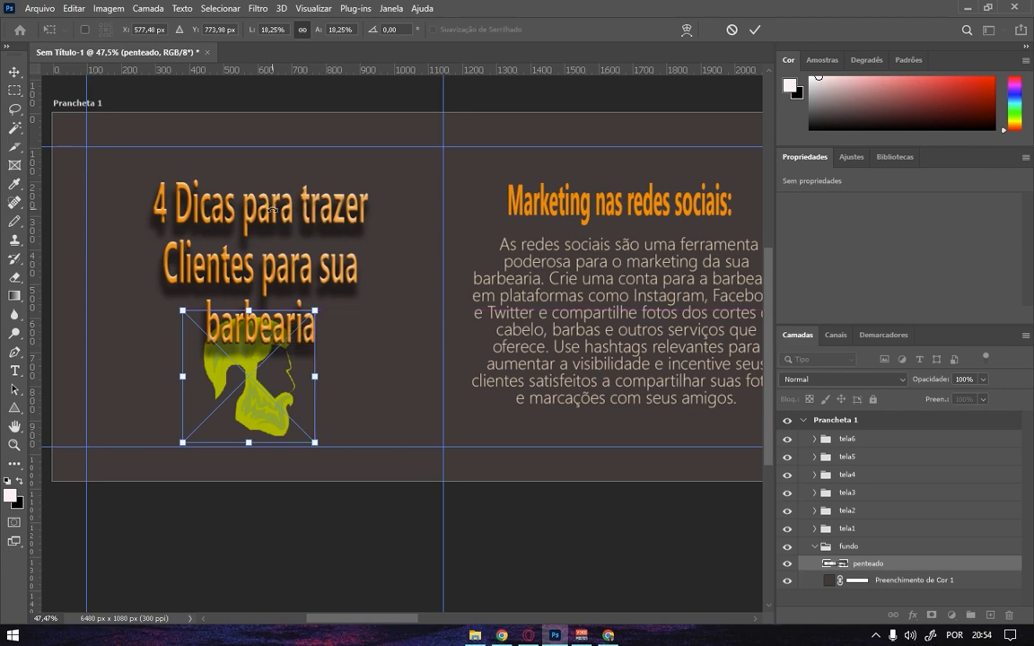
pyautogui.moveTo(316, 437); pyautogui.dragTo(304, 425)
pyautogui.moveTo(233, 352); pyautogui.dragTo(243, 364)
pyautogui.click(755, 30)
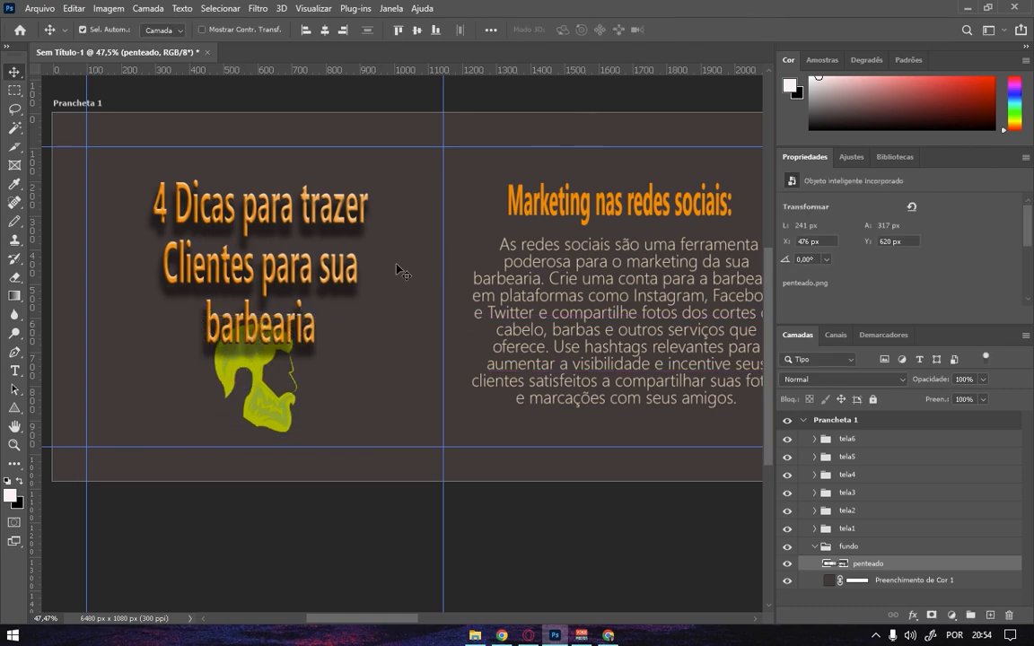
# Compress the title "4 Dicas para trazer Clientes para sua barbearia" vertically to about 77% height so it sits above the penteado image.
pyautogui.click(290, 218)
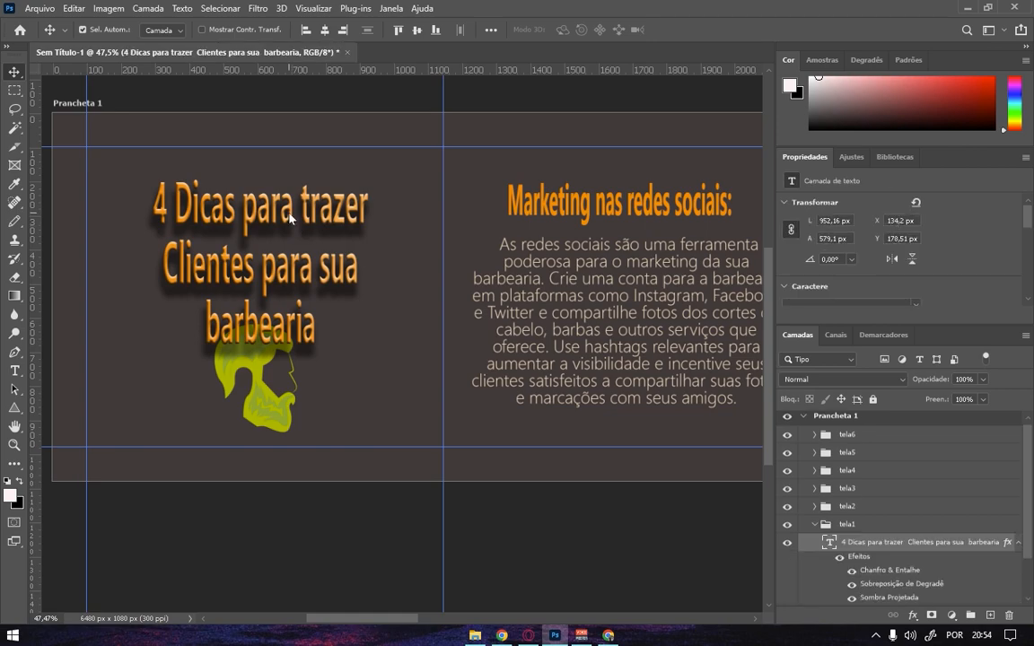
pyautogui.hotkey('ctrl', 't')
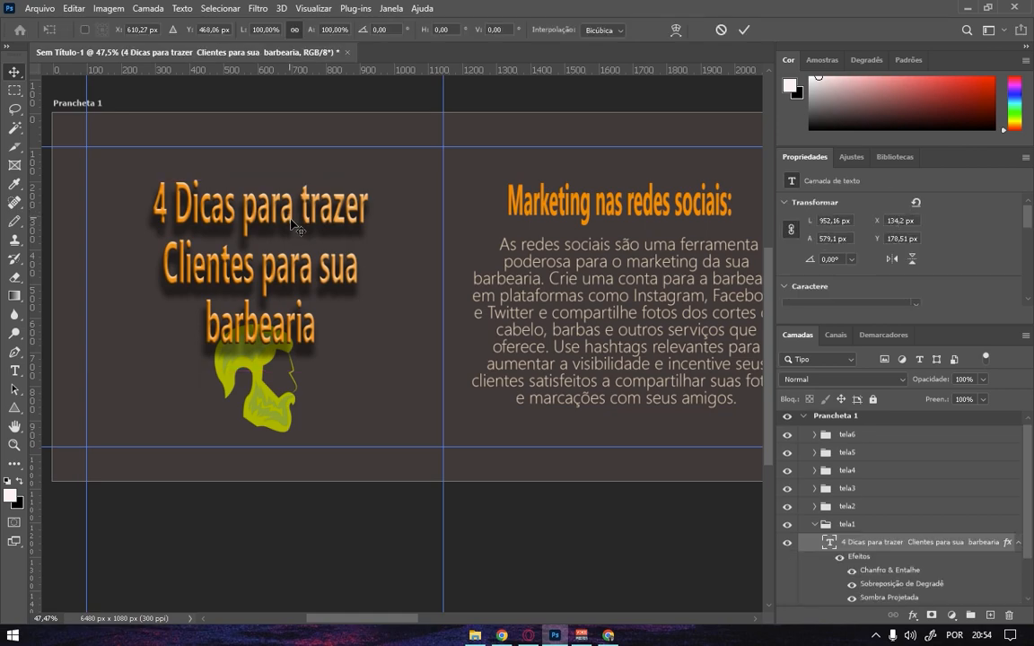
pyautogui.moveTo(260, 362); pyautogui.dragTo(261, 333)
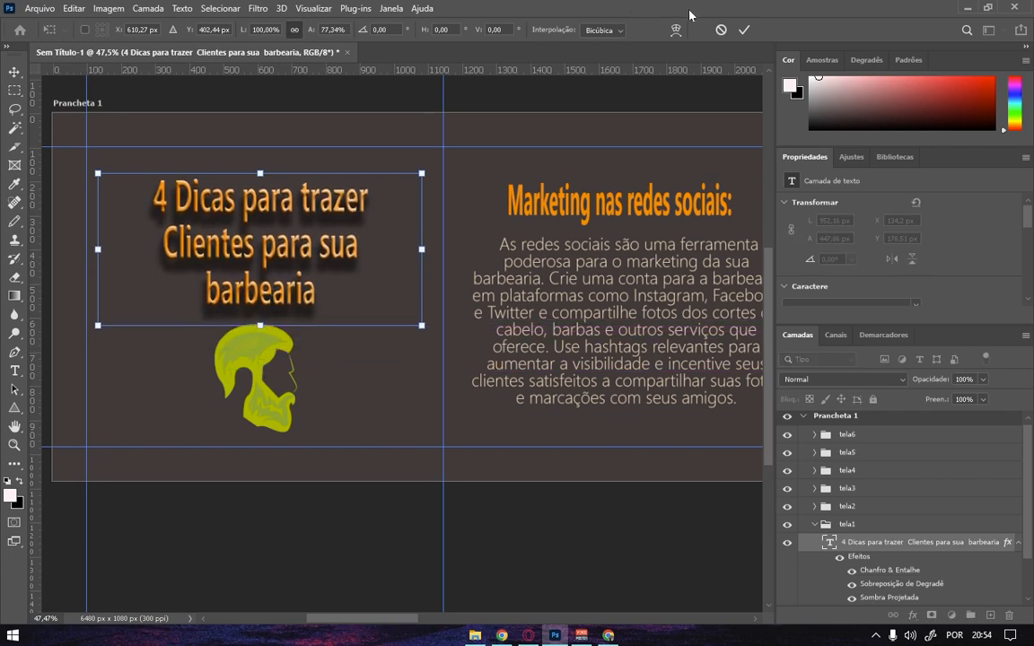
pyautogui.click(743, 30)
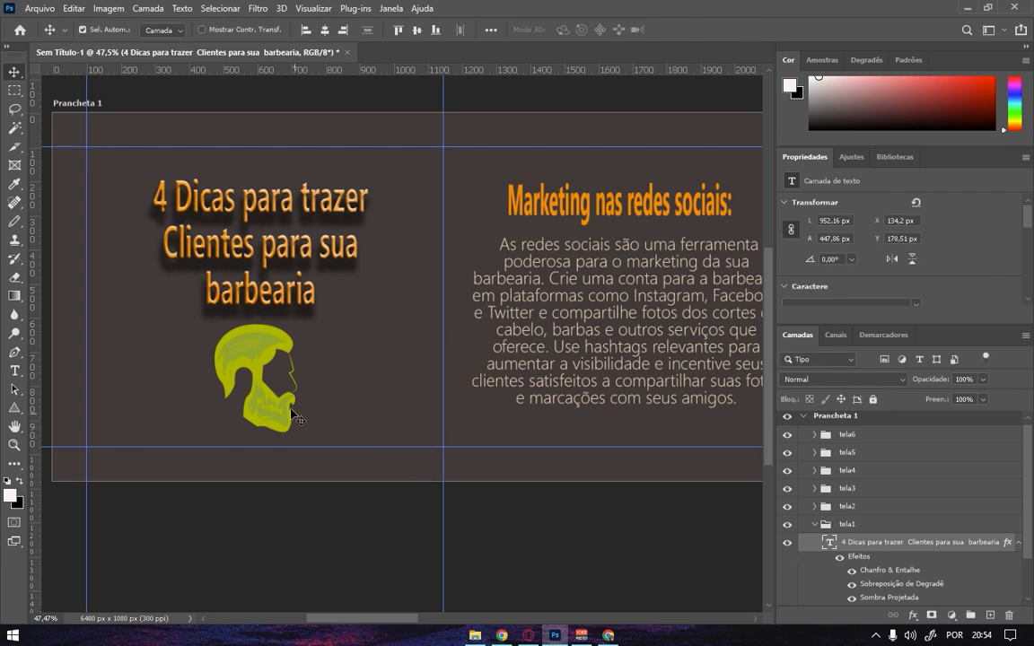
# Duplicate the penteado image, scale the copy to about 28%, and place it behind the right end of the title.
pyautogui.click(259, 365)
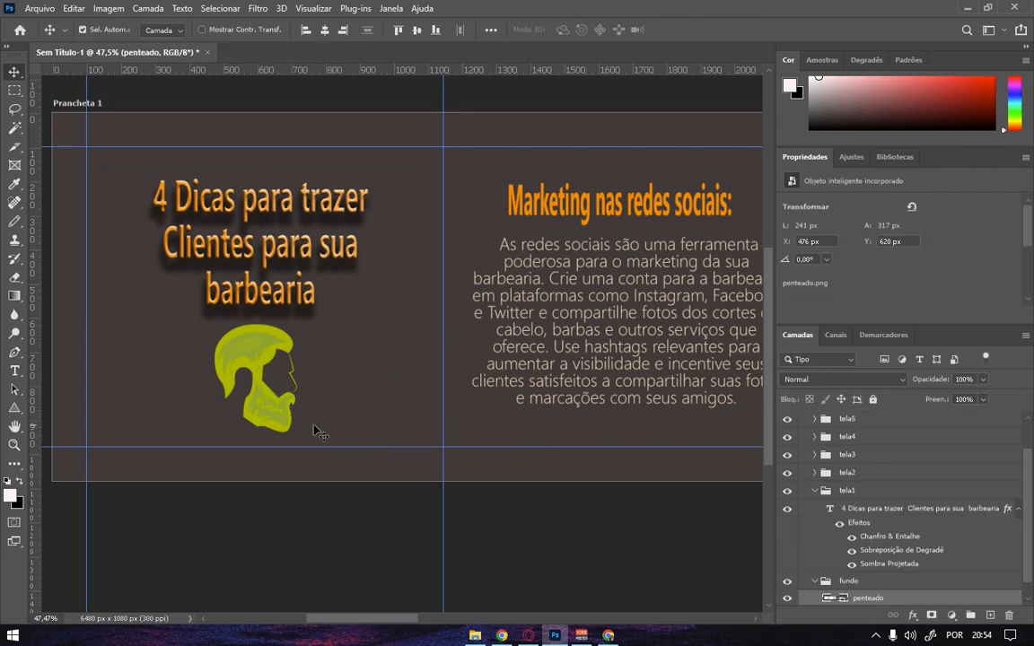
pyautogui.moveTo(240, 328); pyautogui.dragTo(375, 370)
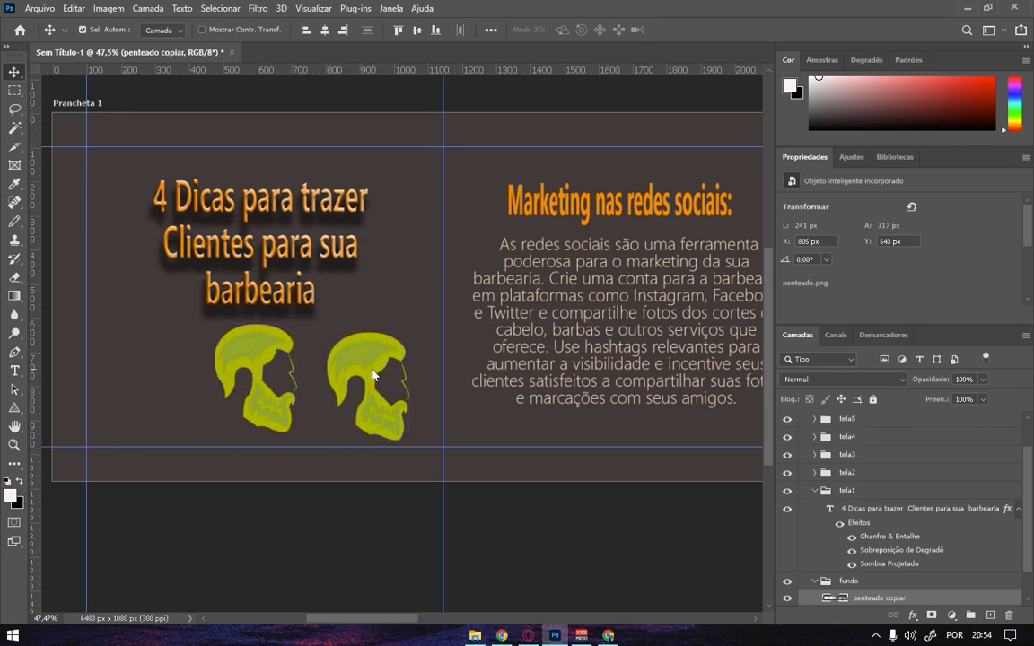
pyautogui.hotkey('ctrl', 't')
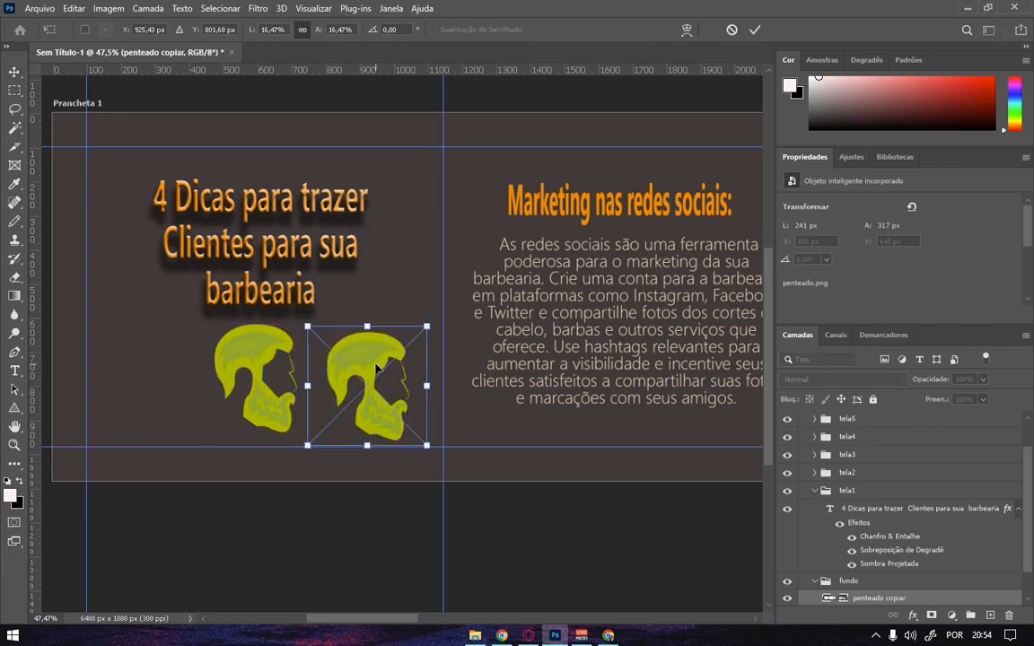
pyautogui.moveTo(427, 326); pyautogui.dragTo(512, 239)
pyautogui.moveTo(414, 301); pyautogui.dragTo(365, 201)
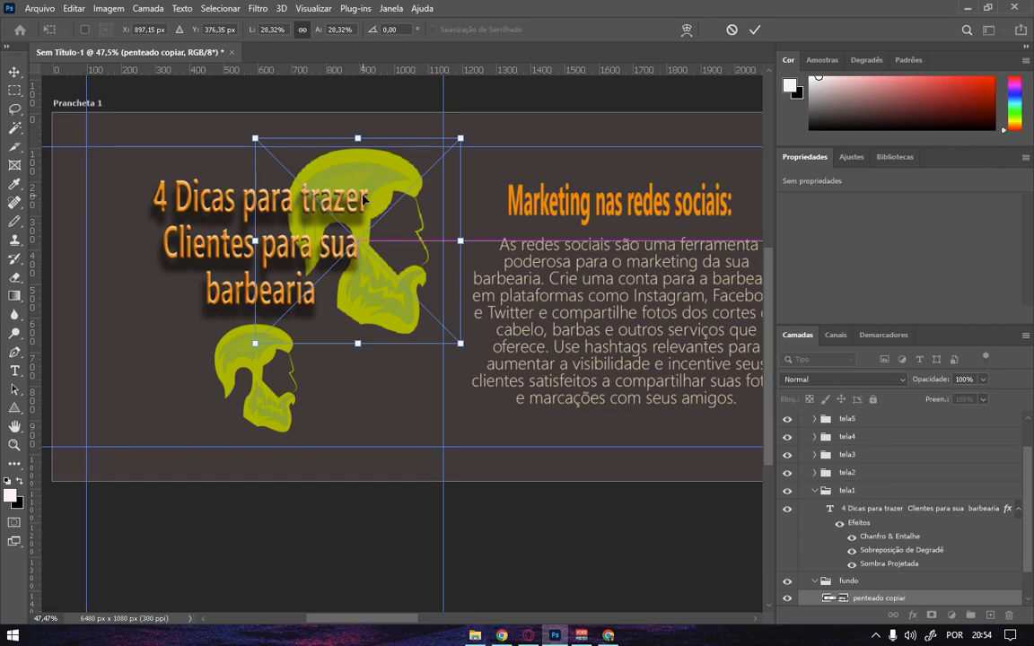
pyautogui.click(755, 29)
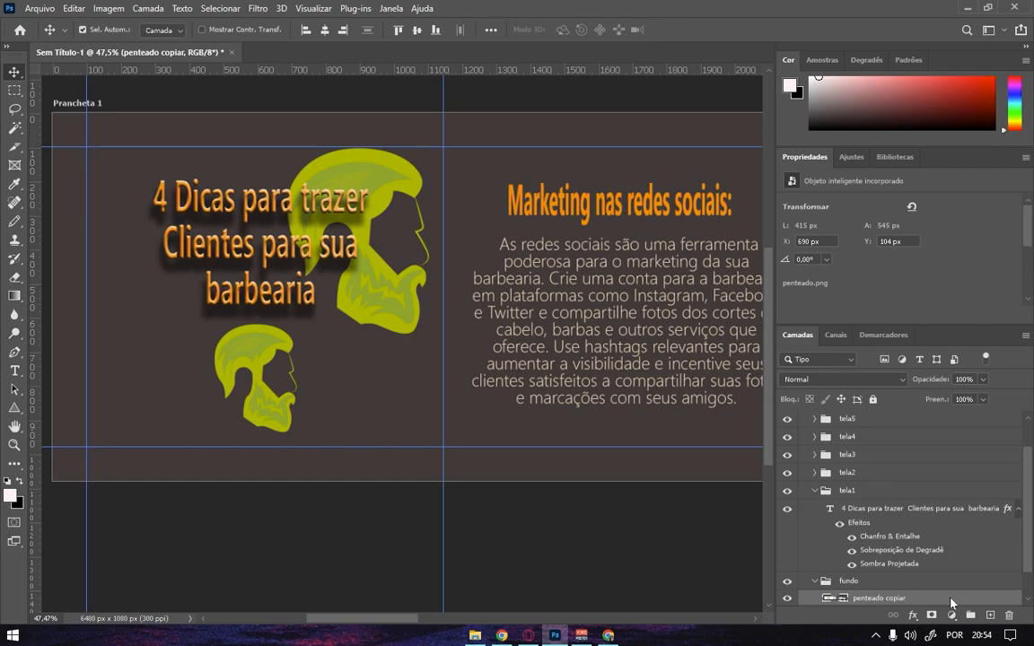
# Apply a white (ffffff) Color Overlay at 61% opacity to the penteado copiar layer.
pyautogui.doubleClick(951, 601)
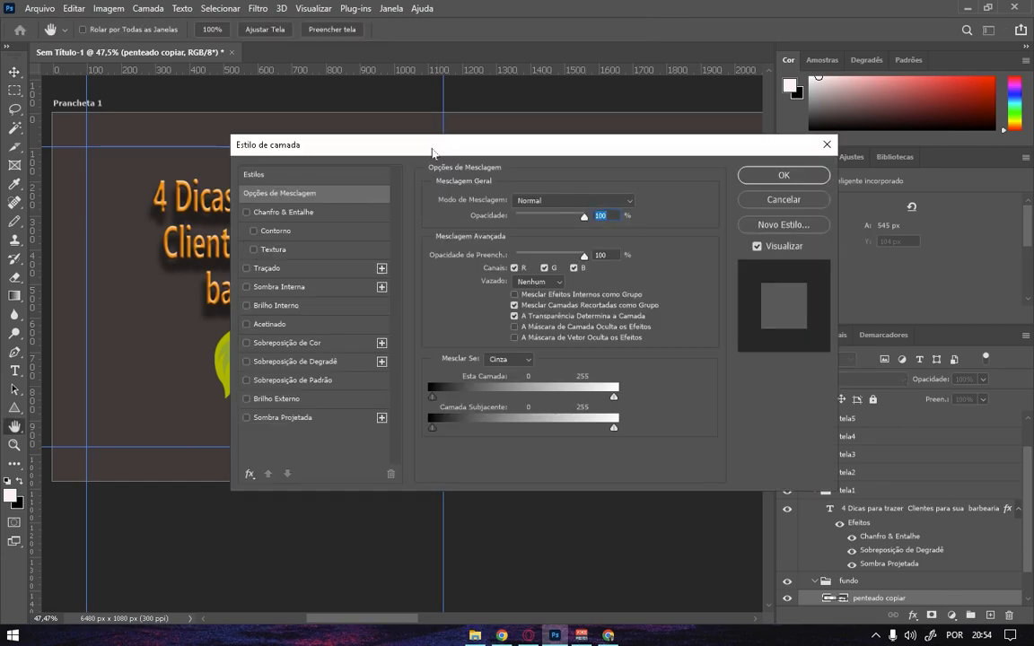
pyautogui.moveTo(391, 139); pyautogui.dragTo(527, 130)
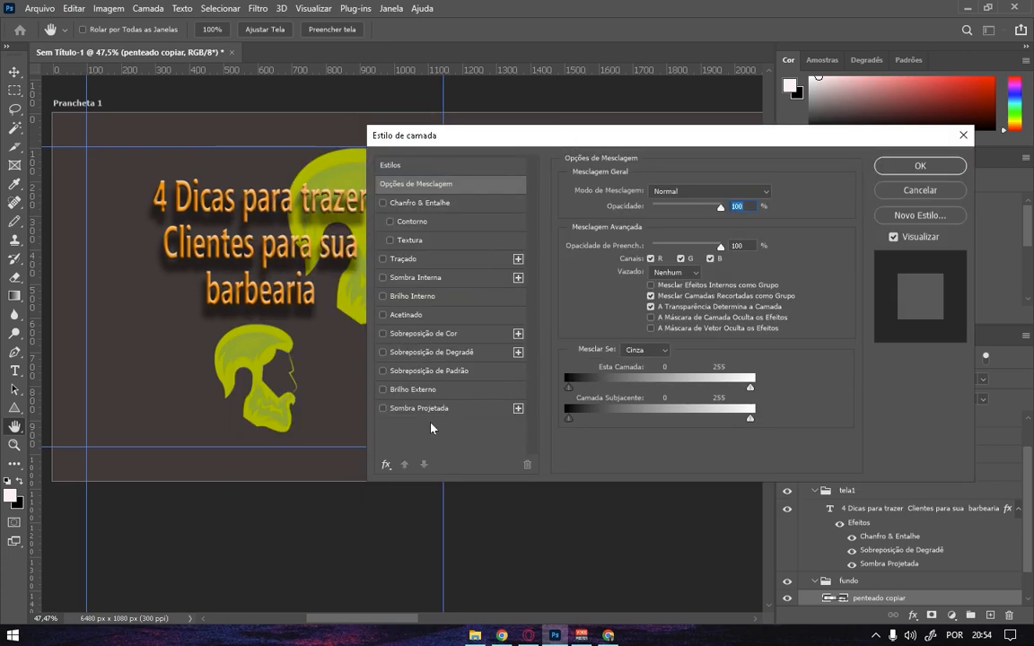
pyautogui.click(383, 334)
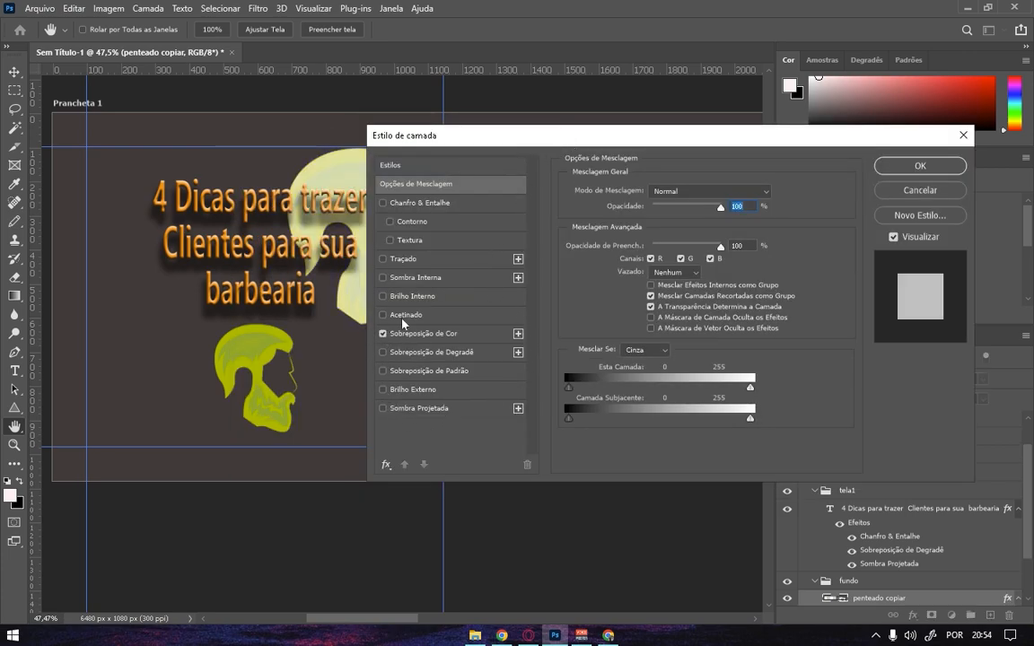
pyautogui.click(479, 338)
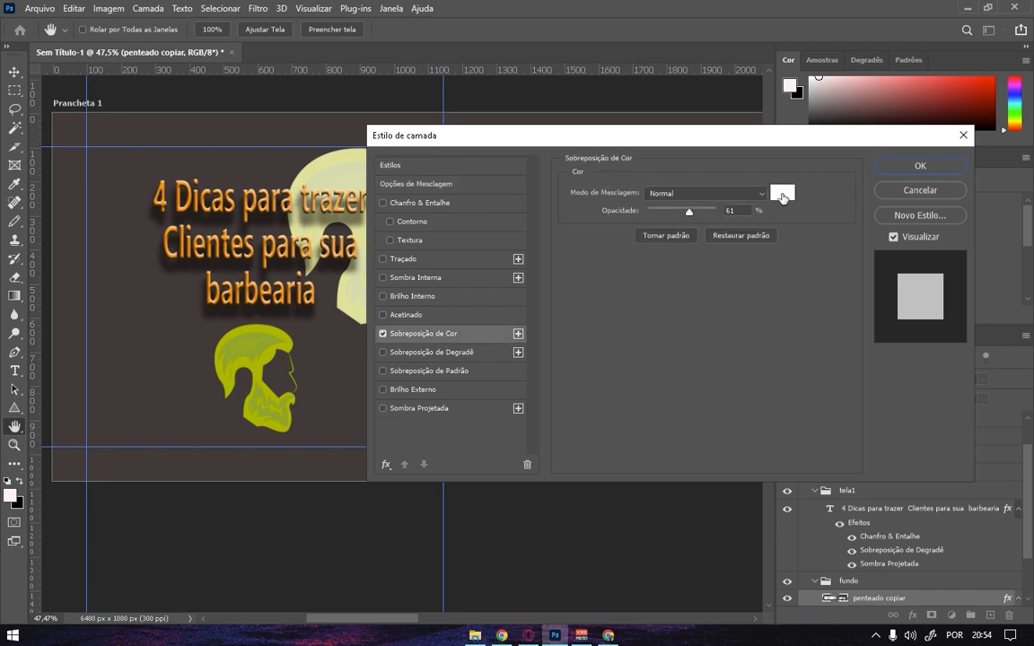
pyautogui.click(781, 193)
pyautogui.click(79, 257)
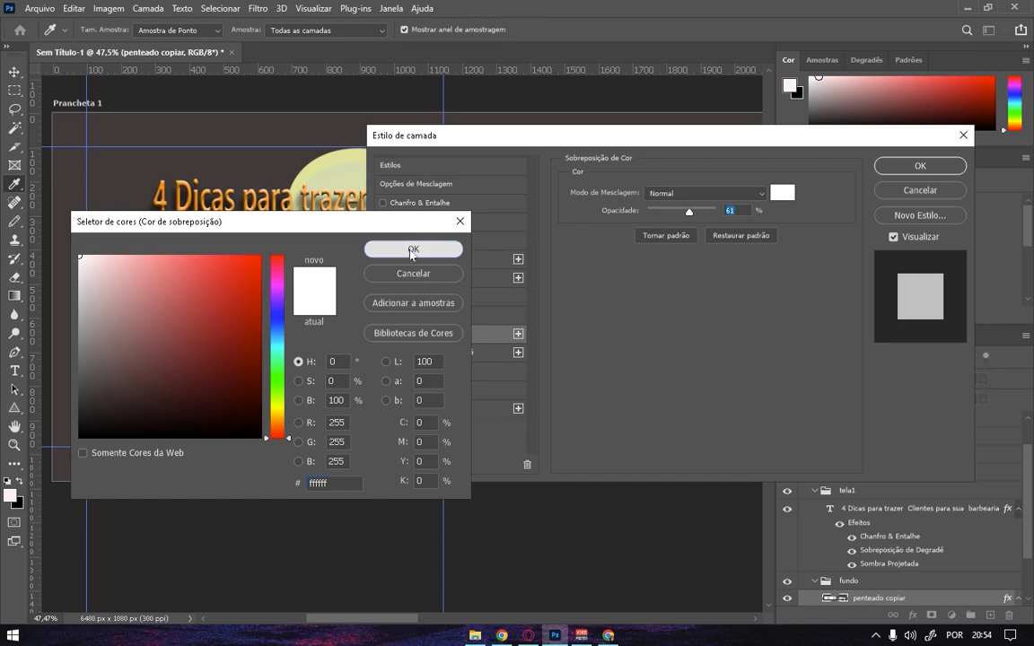
pyautogui.click(410, 258)
pyautogui.moveTo(519, 133); pyautogui.dragTo(514, 276)
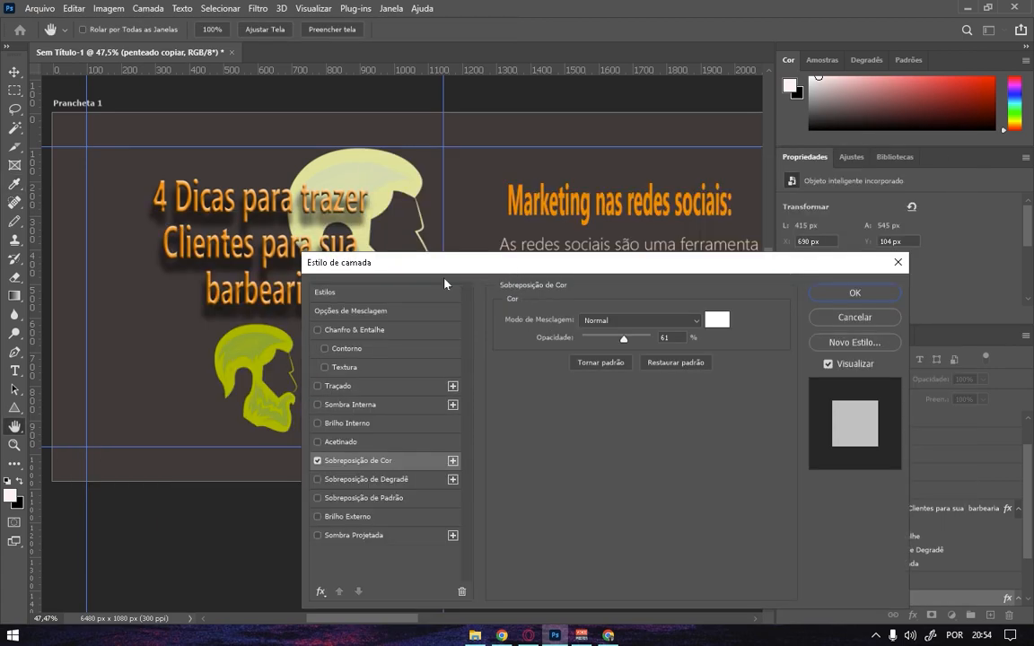
pyautogui.click(853, 293)
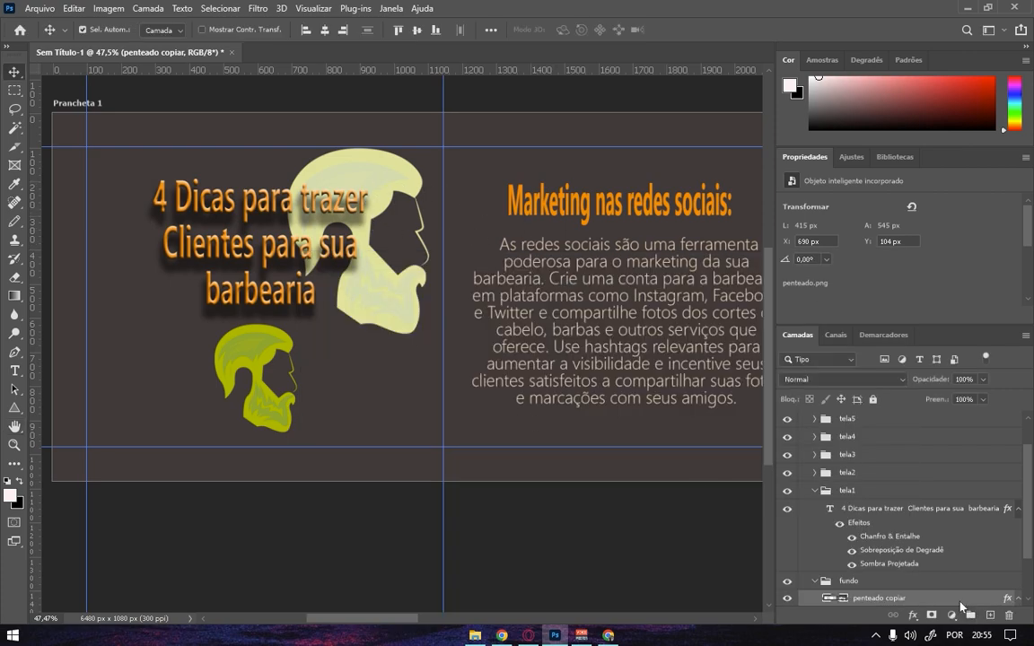
# Set the penteado copiar layer's blend mode to Superexposição de Cores.
pyautogui.click(883, 379)
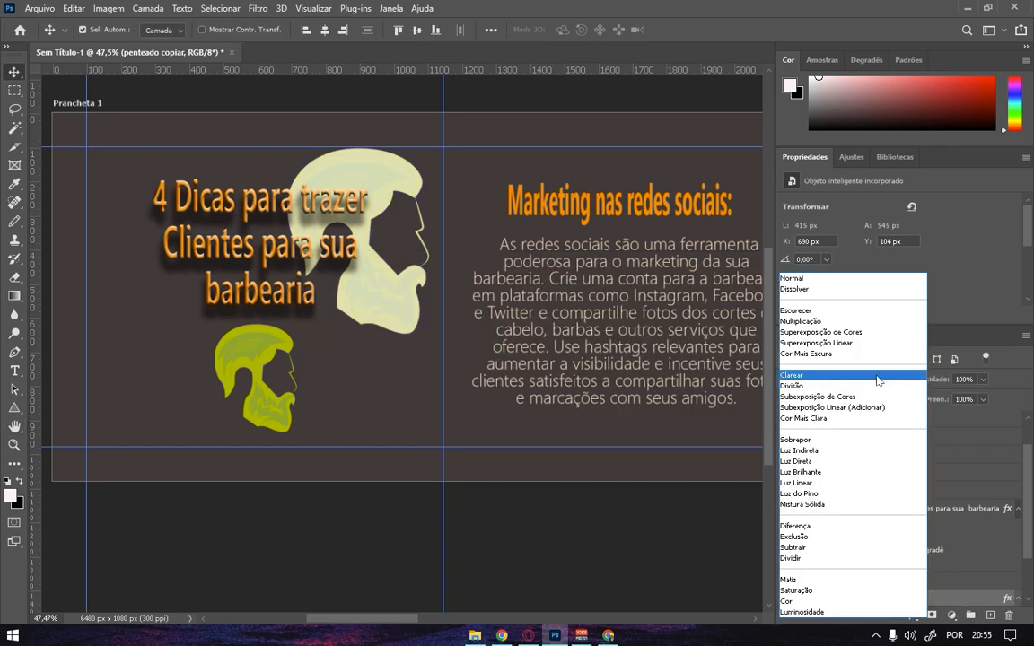
pyautogui.click(854, 333)
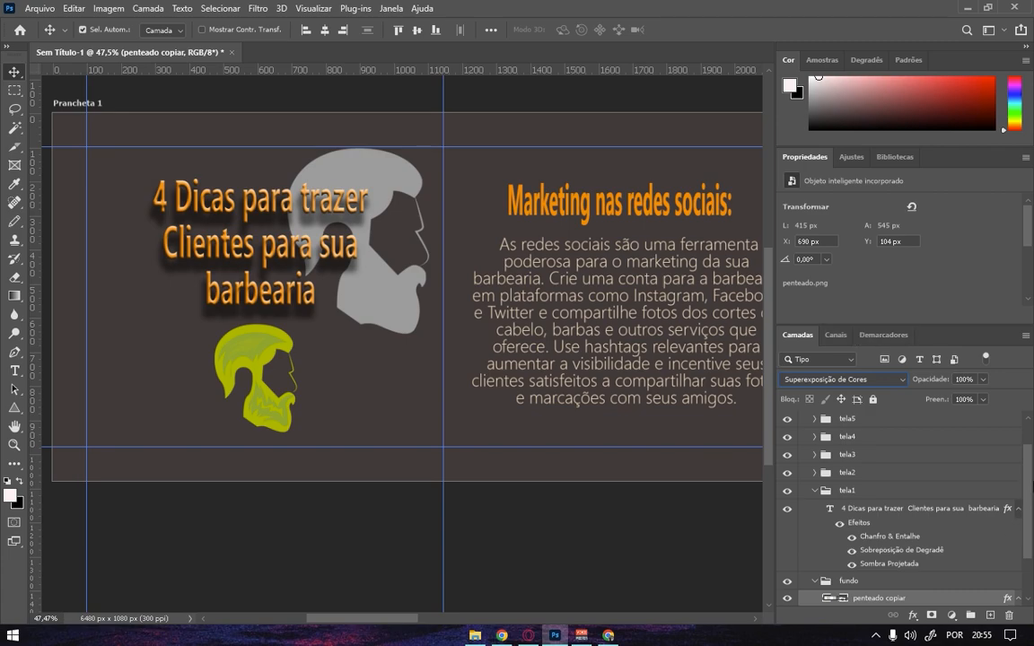
# Add a Sombra Projetada (drop shadow) effect to the yellow-green penteado image below the first slide's title.
pyautogui.click(1017, 598)
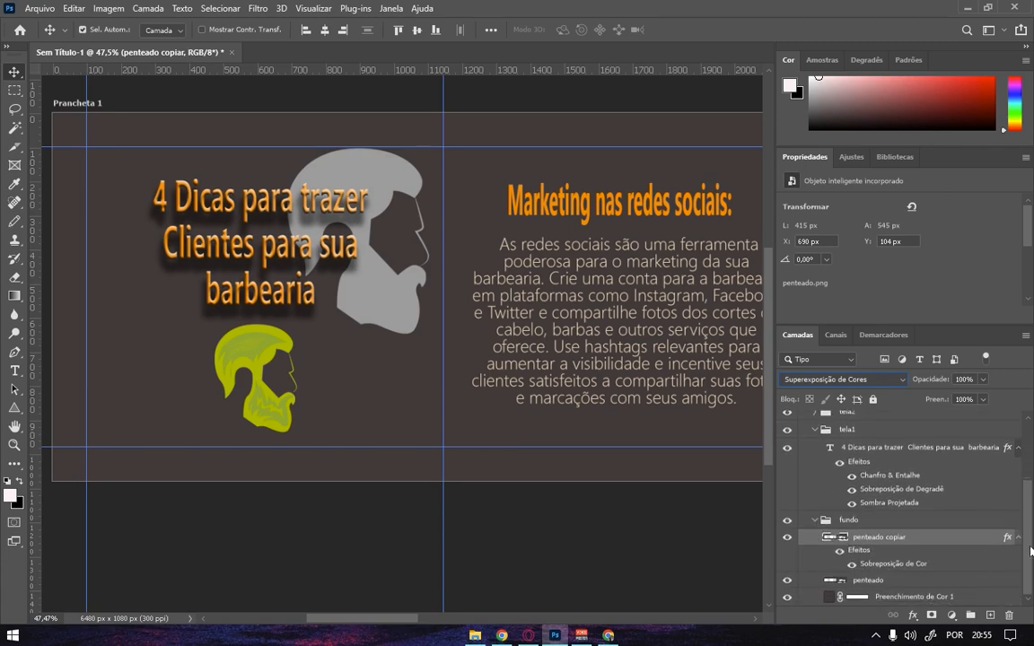
pyautogui.click(257, 362)
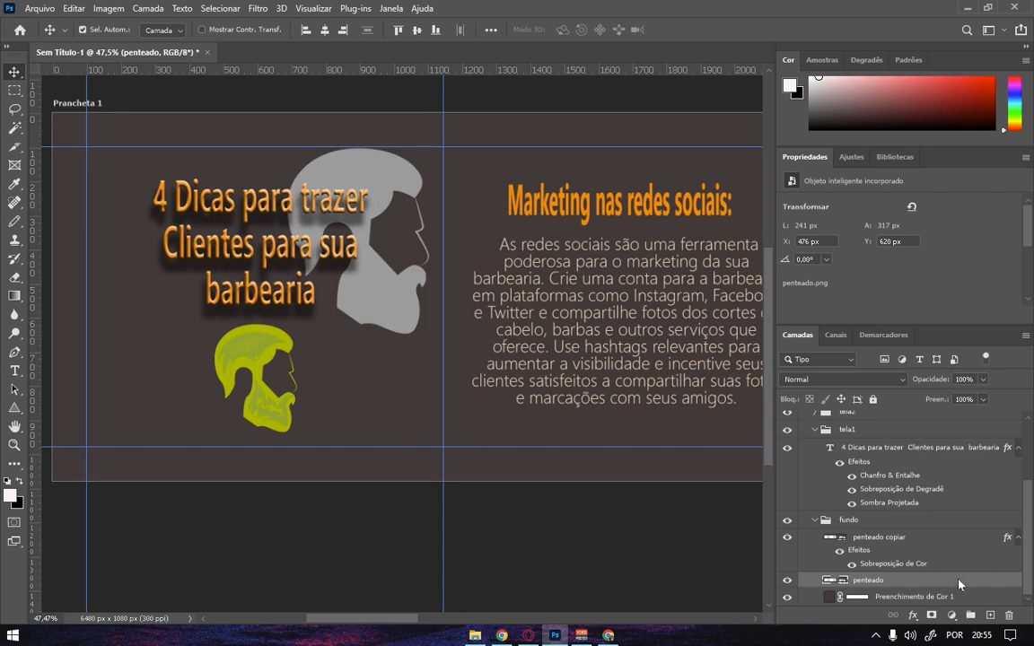
pyautogui.doubleClick(959, 584)
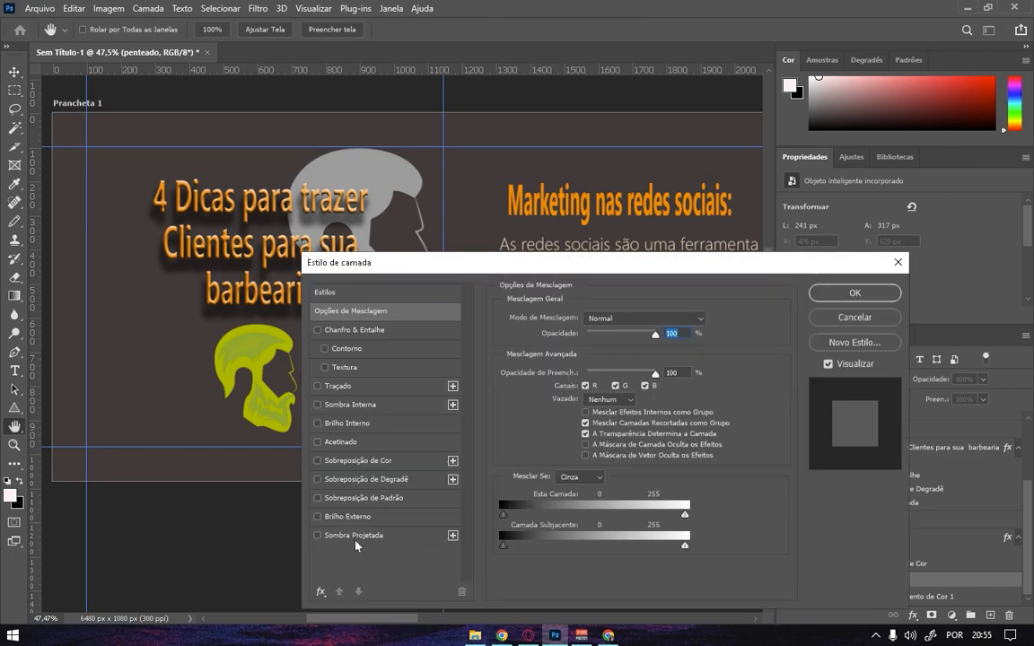
pyautogui.click(316, 534)
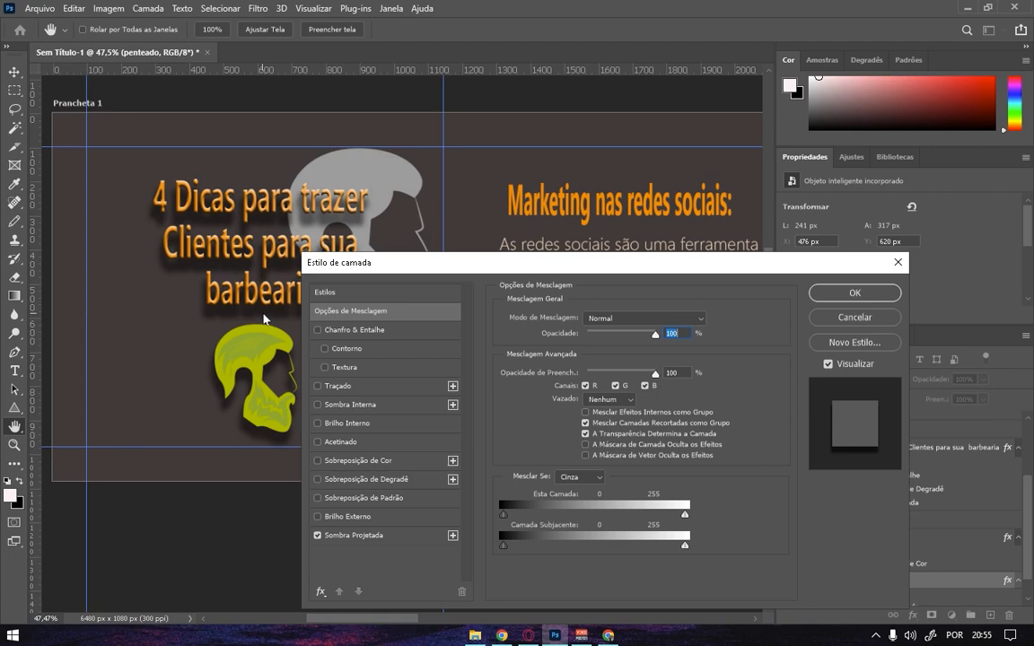
pyautogui.click(855, 294)
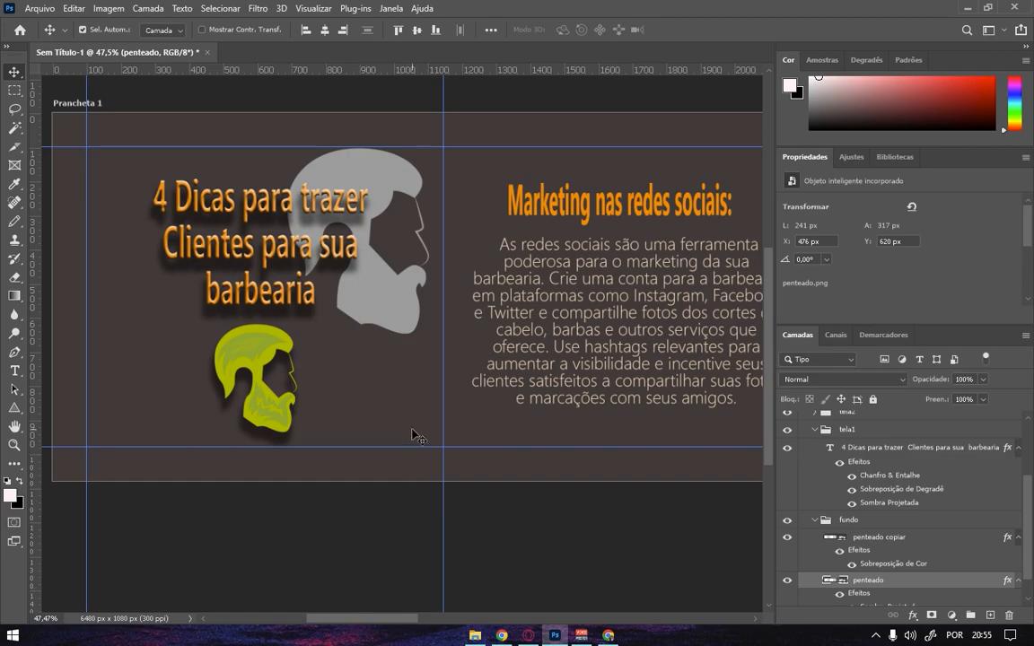
# Collapse the tela1 and fundo layer groups.
pyautogui.moveTo(515, 299); pyautogui.dragTo(394, 302)
pyautogui.moveTo(396, 303); pyautogui.dragTo(445, 242)
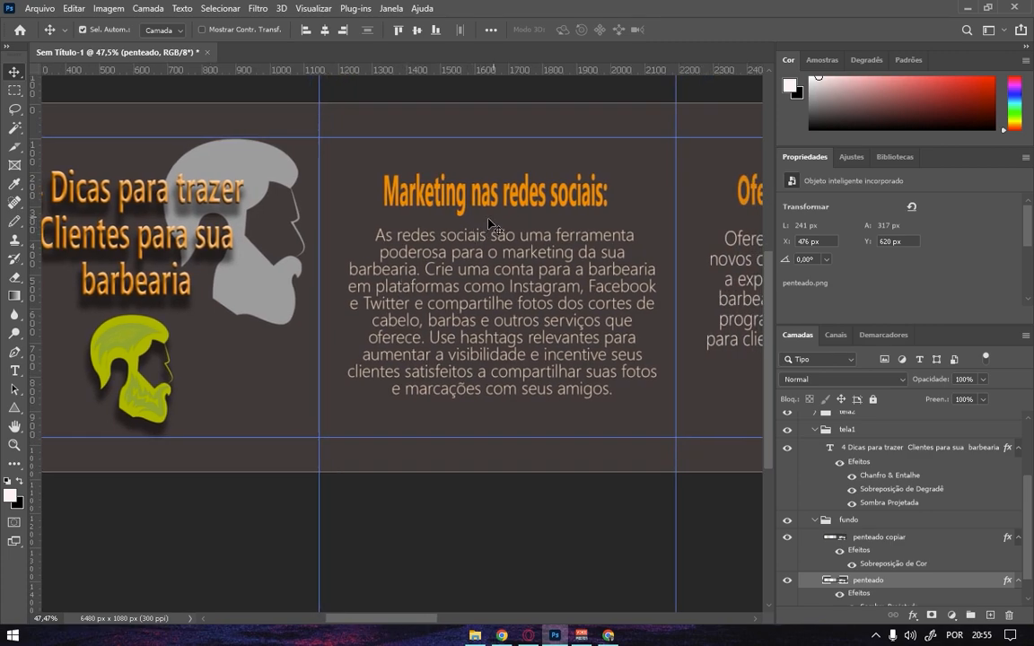
pyautogui.click(814, 431)
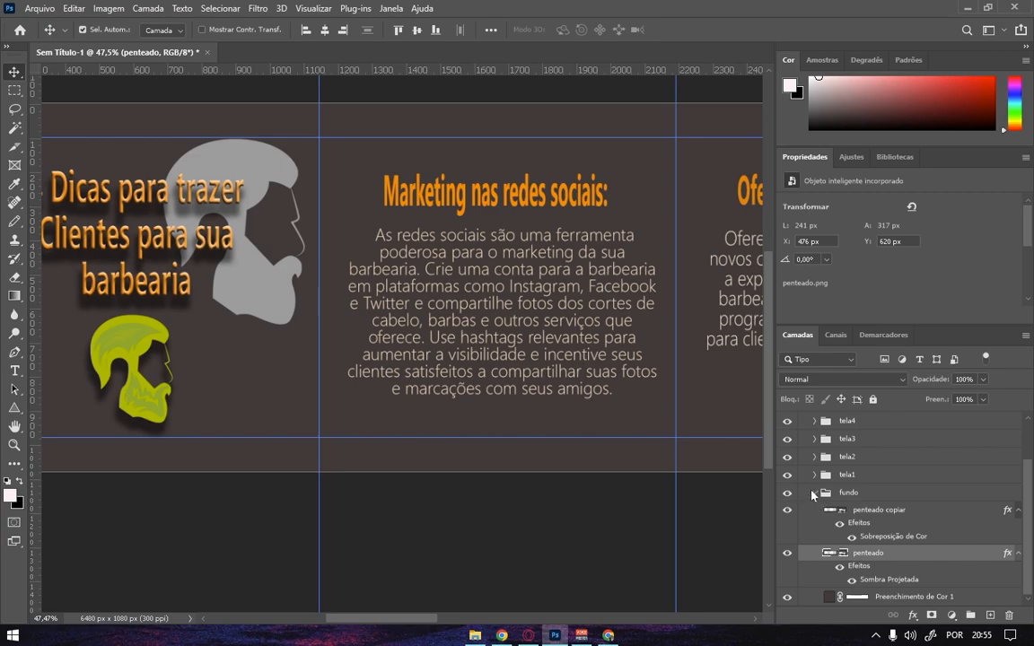
pyautogui.click(813, 494)
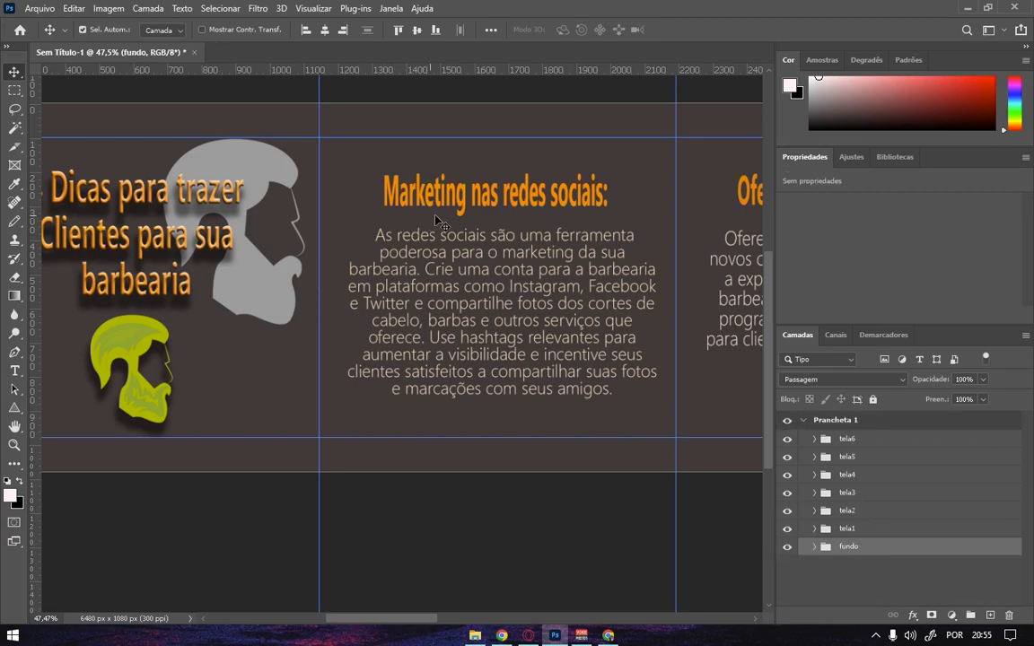
# Add a Sombra Projetada effect to the second slide's title "Marketing nas redes sociais:".
pyautogui.click(436, 187)
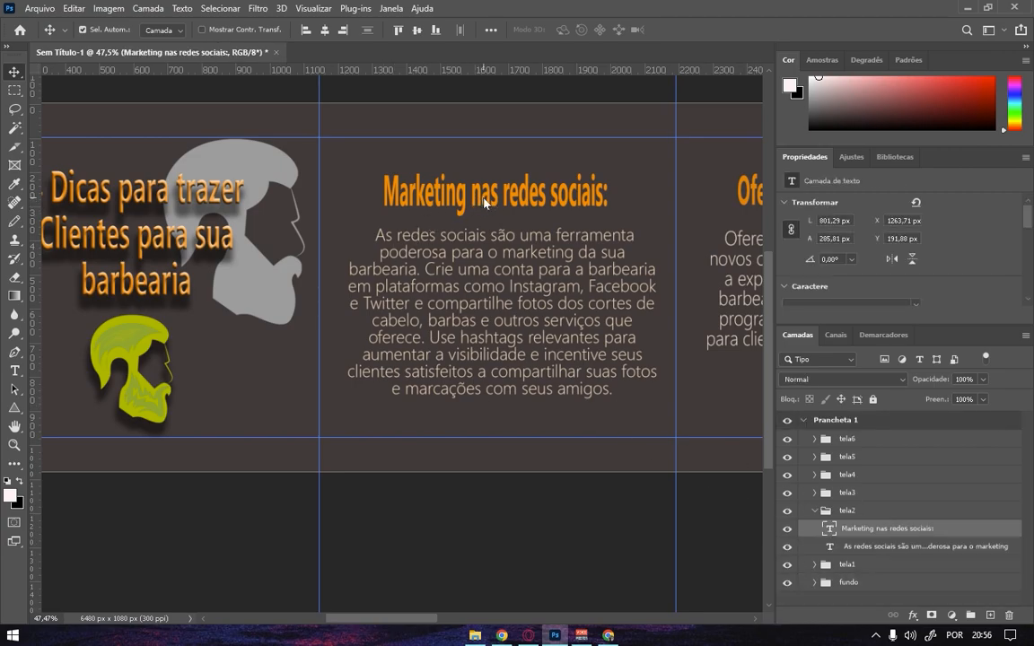
pyautogui.doubleClick(967, 528)
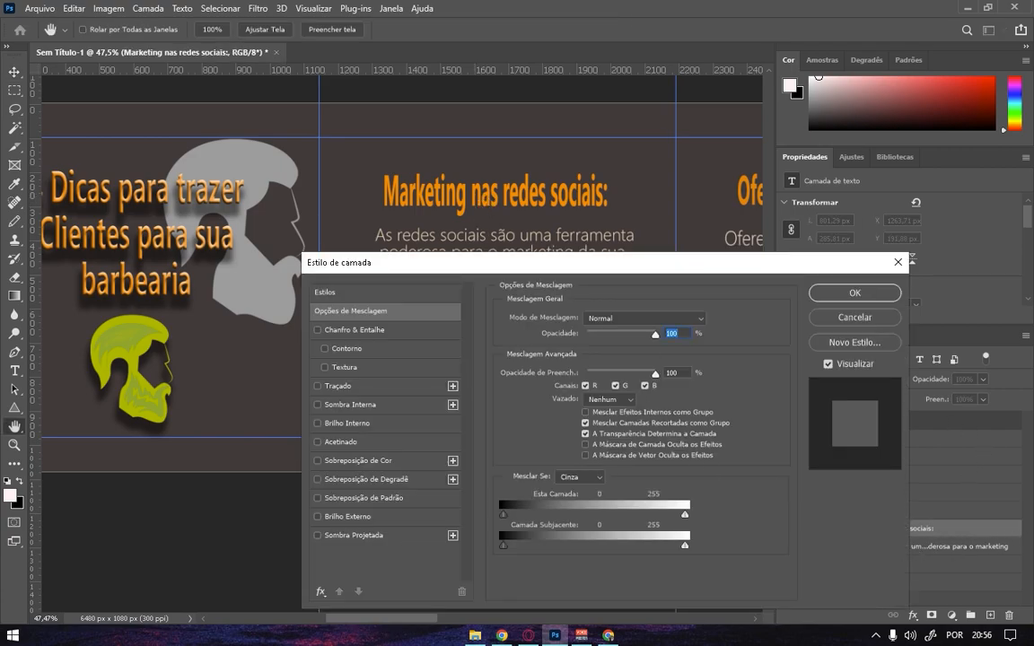
pyautogui.click(317, 535)
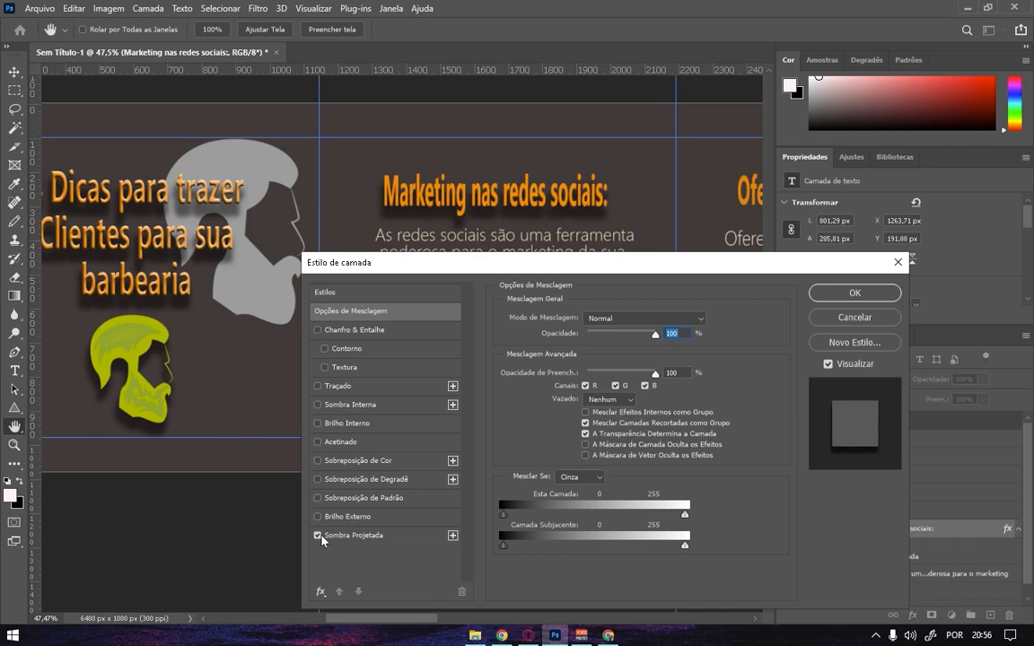
pyautogui.click(854, 294)
# Add a Sombra Projetada effect to the body paragraph under "Marketing nas redes sociais:" without changing its text.
pyautogui.doubleClick(579, 274)
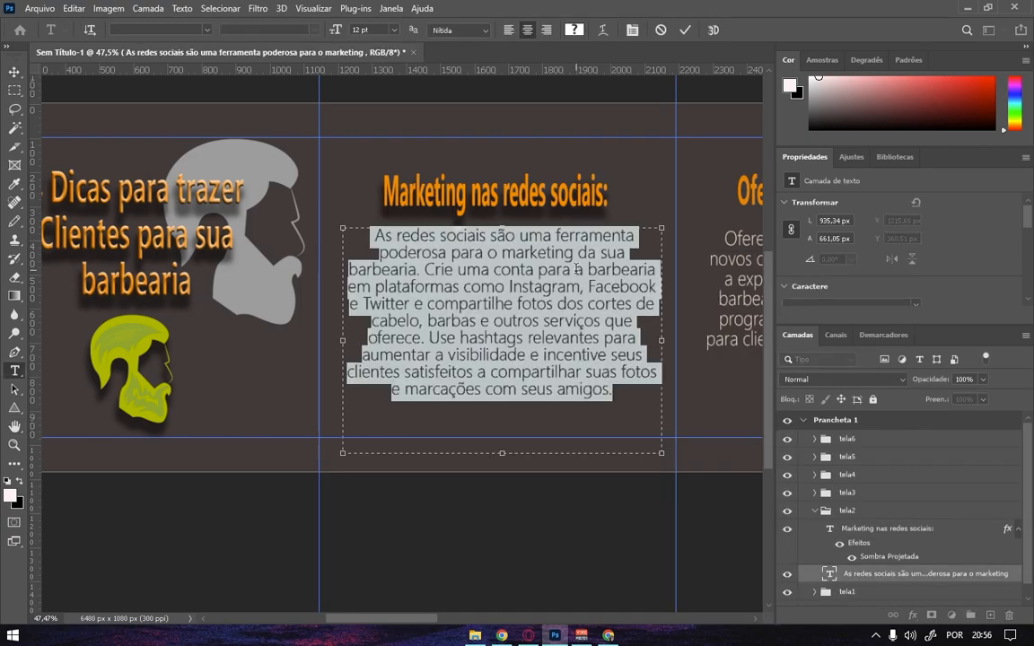
pyautogui.click(15, 72)
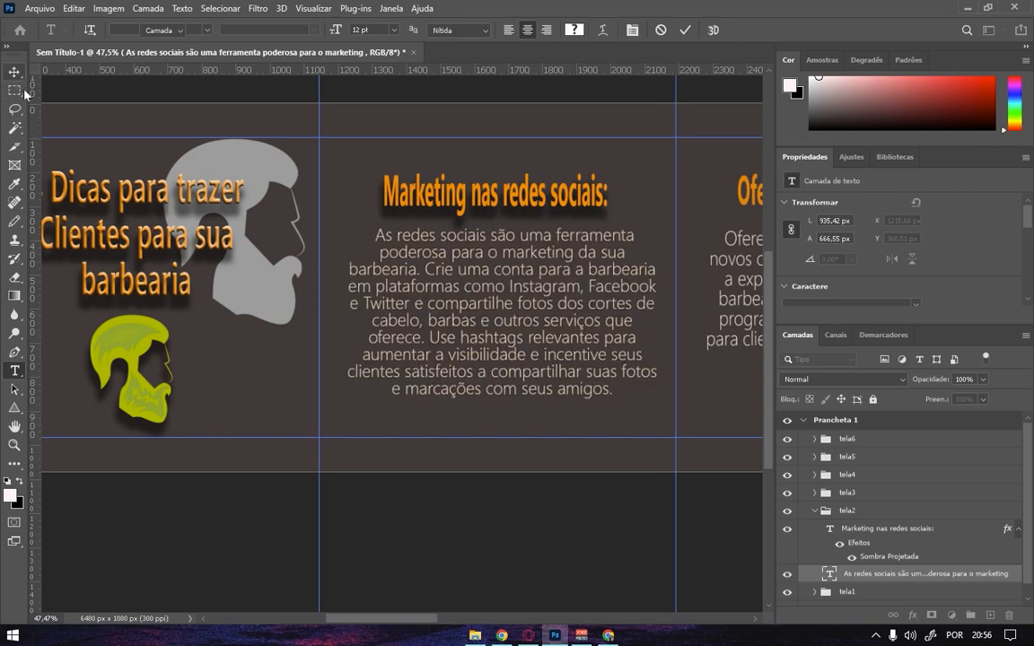
pyautogui.doubleClick(1019, 580)
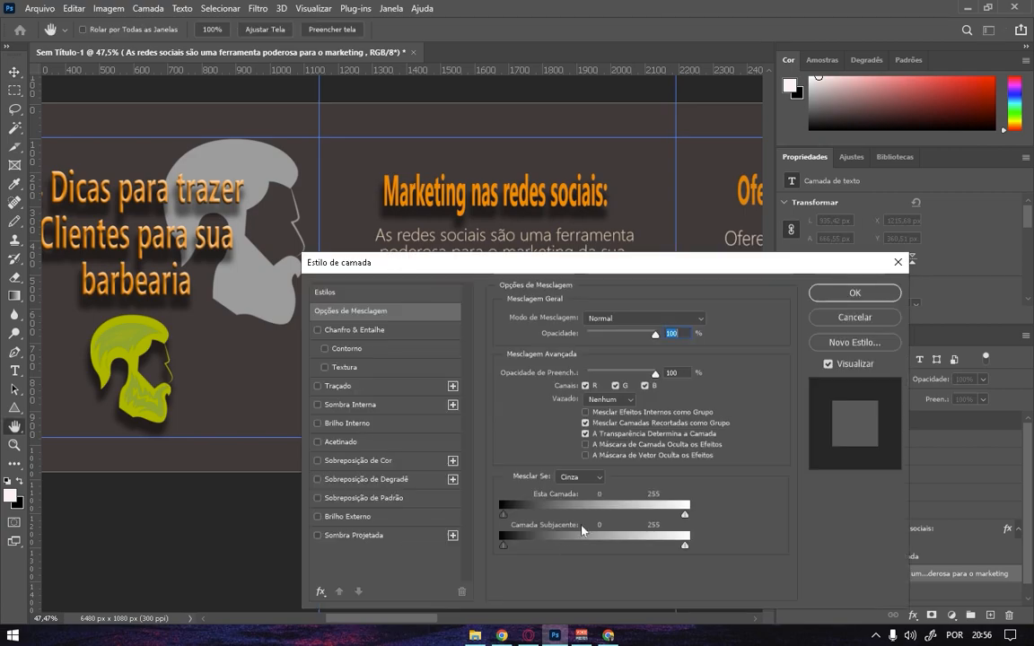
pyautogui.click(318, 535)
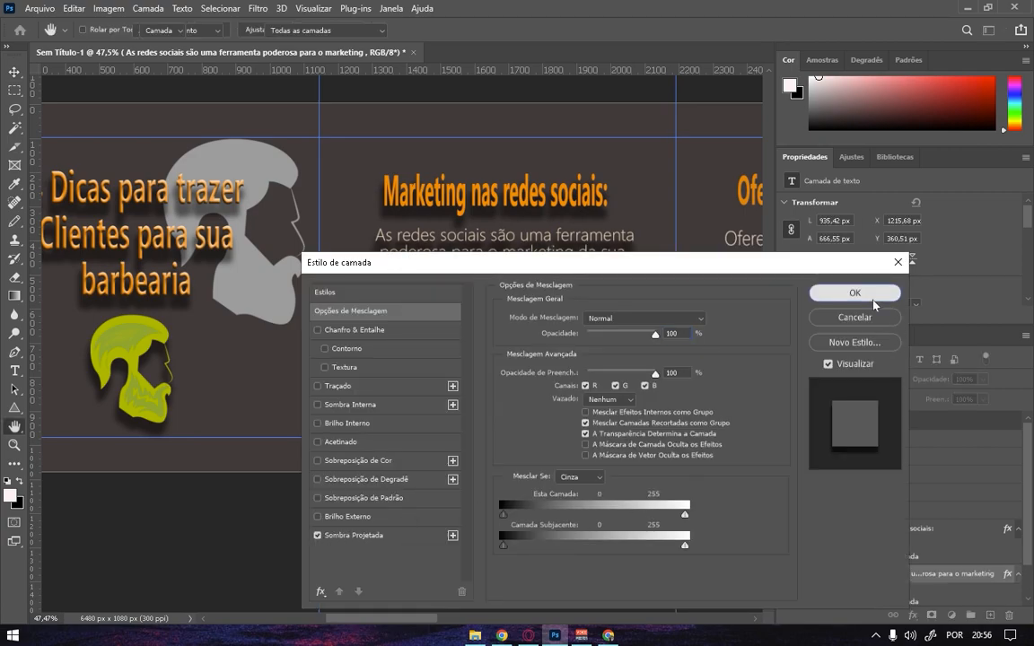
pyautogui.click(884, 294)
# Add a Sombra Projetada effect to the title "Ofereça promoções e descontos" in the tela3 group.
pyautogui.moveTo(574, 255); pyautogui.dragTo(305, 275)
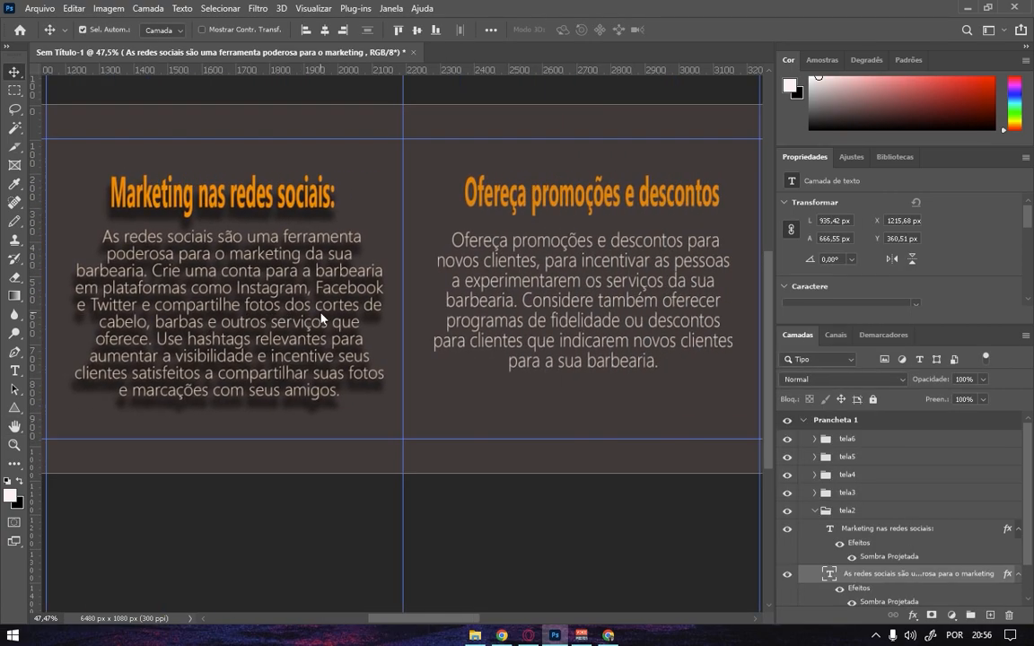
pyautogui.doubleClick(547, 190)
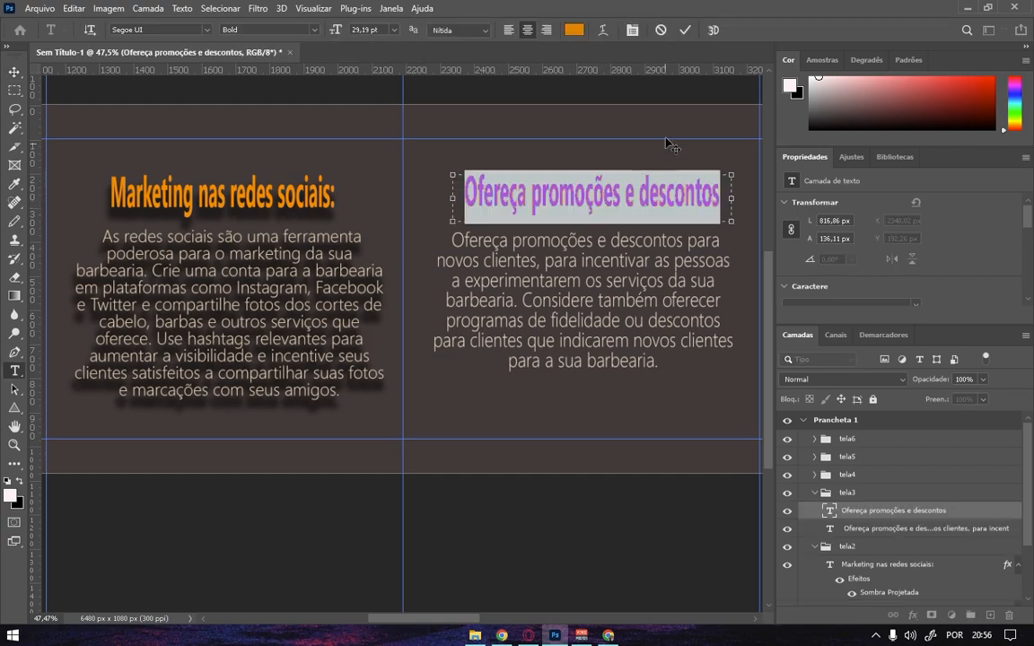
pyautogui.click(685, 29)
pyautogui.click(981, 494)
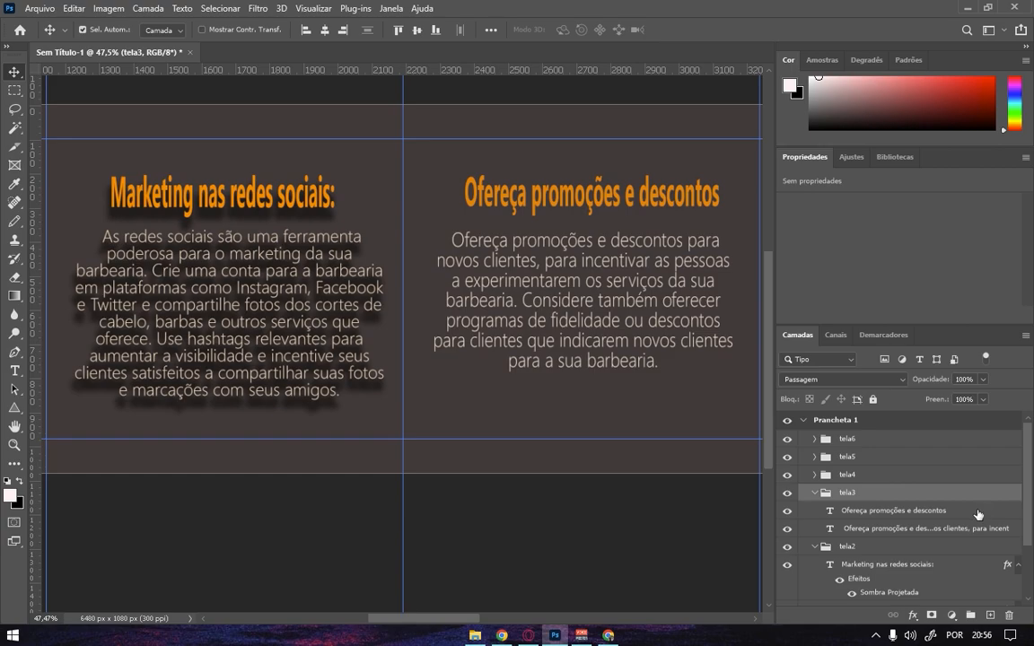
pyautogui.click(978, 514)
pyautogui.doubleClick(978, 514)
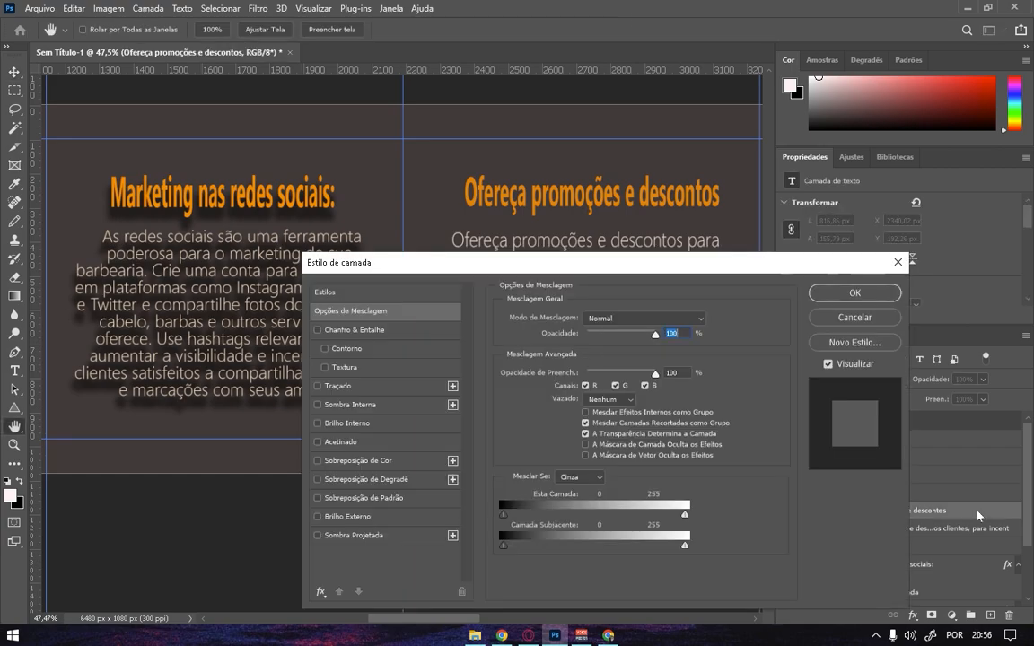
pyautogui.click(317, 535)
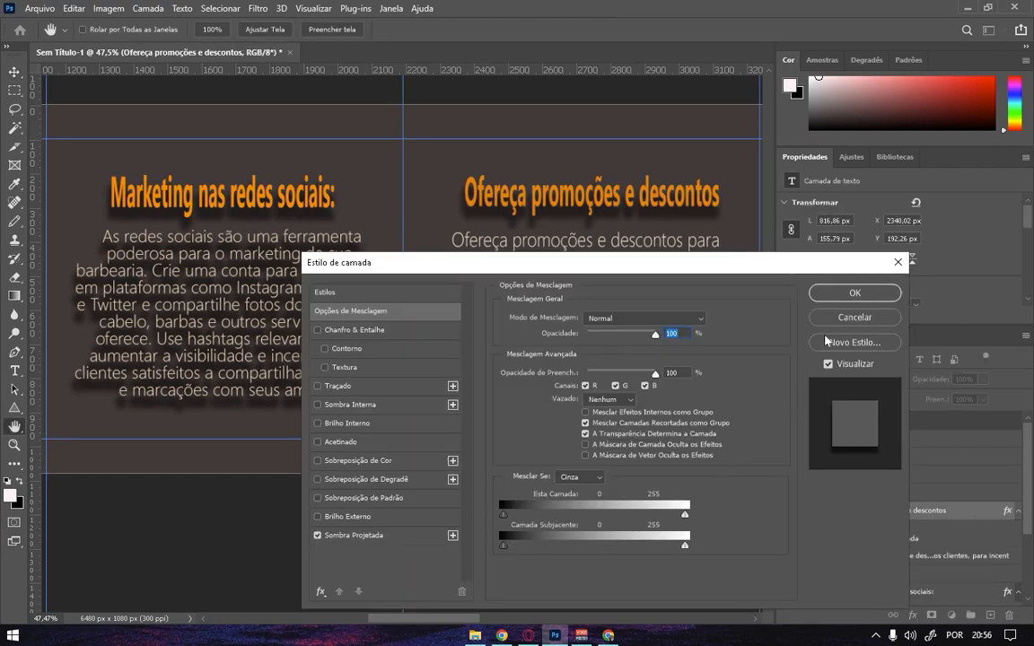
pyautogui.click(835, 296)
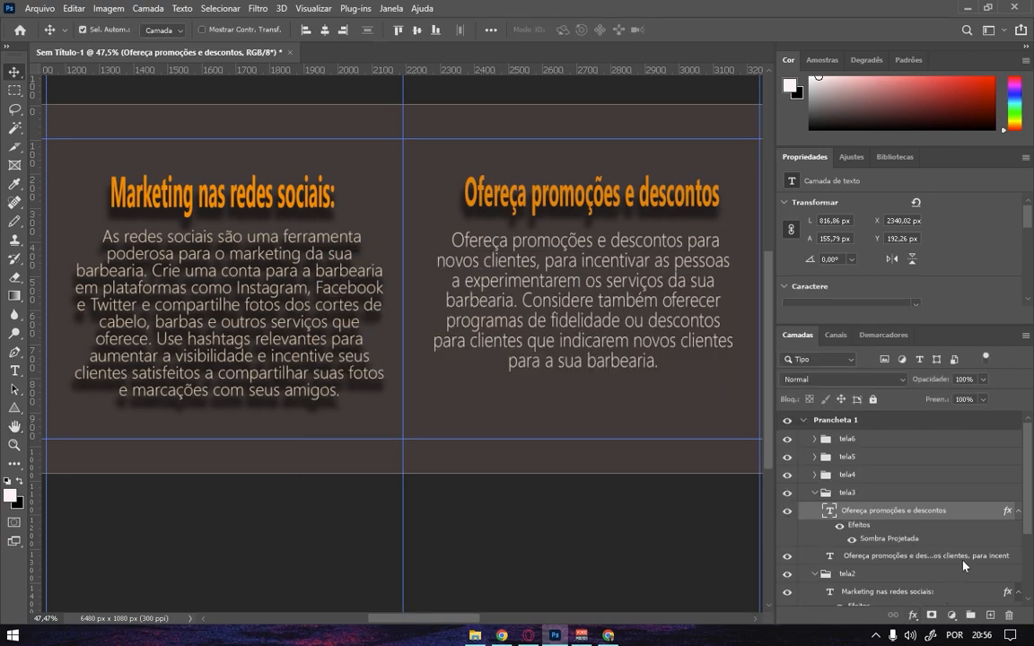
# Add a Sombra Projetada effect to the body paragraph of the tela3 group about promotions and discounts.
pyautogui.click(1016, 558)
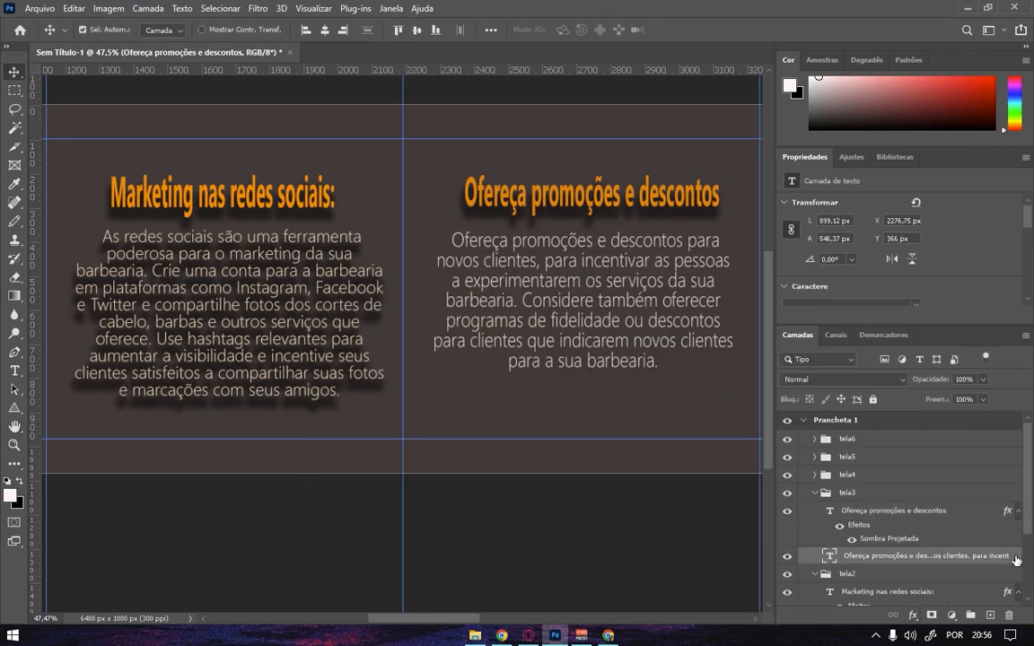
pyautogui.doubleClick(1017, 558)
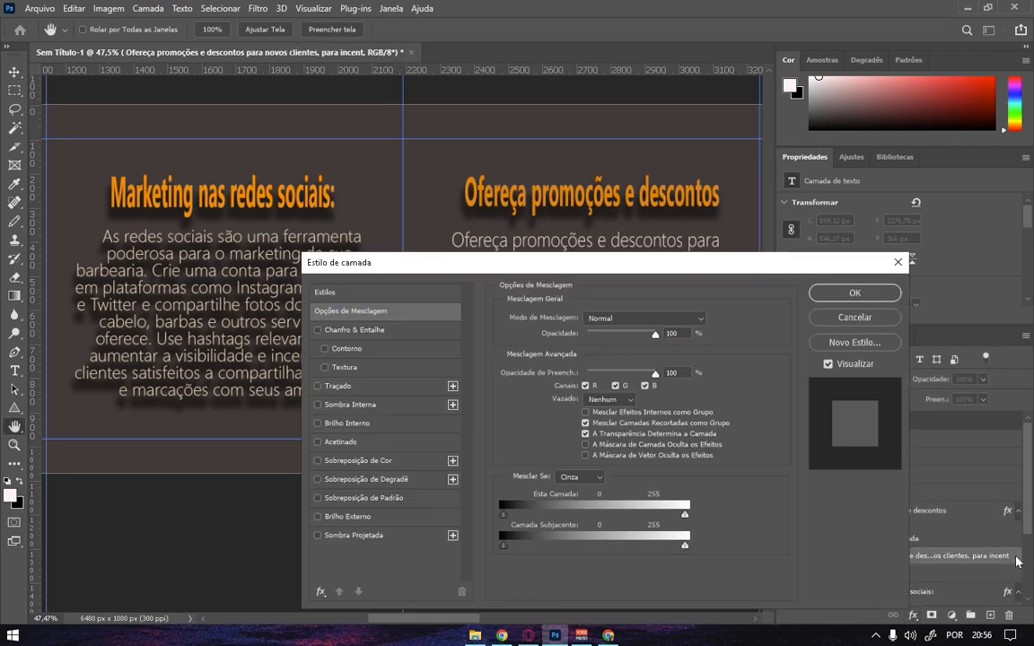
pyautogui.click(317, 536)
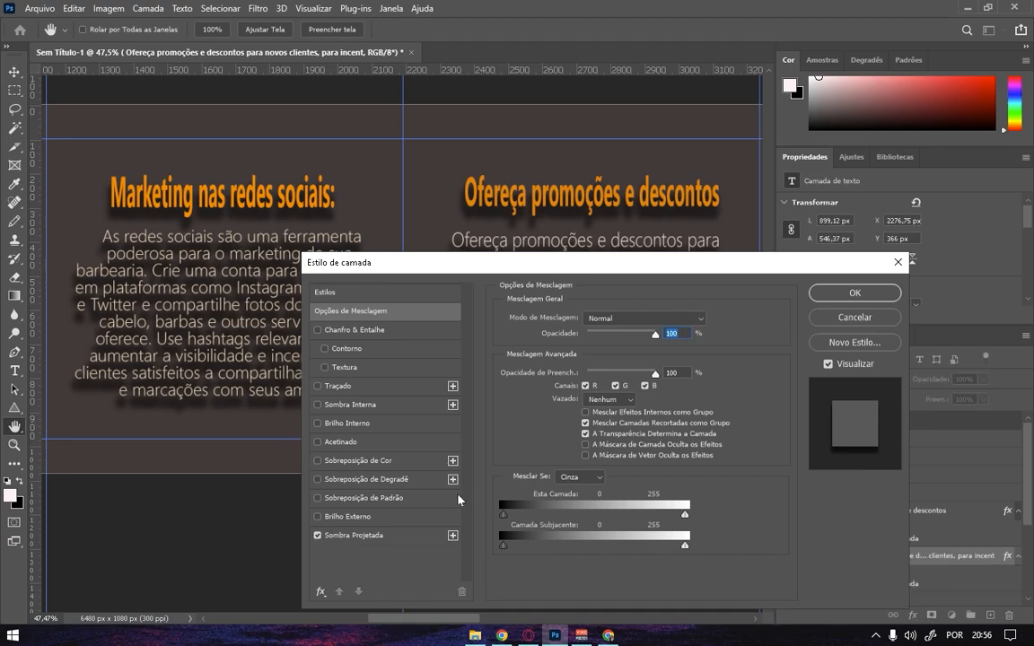
pyautogui.click(854, 293)
# Add a Sombra Projetada effect to the title "Foco na experiência do cliente" in the tela4 group.
pyautogui.hscroll(5, 212, 289)
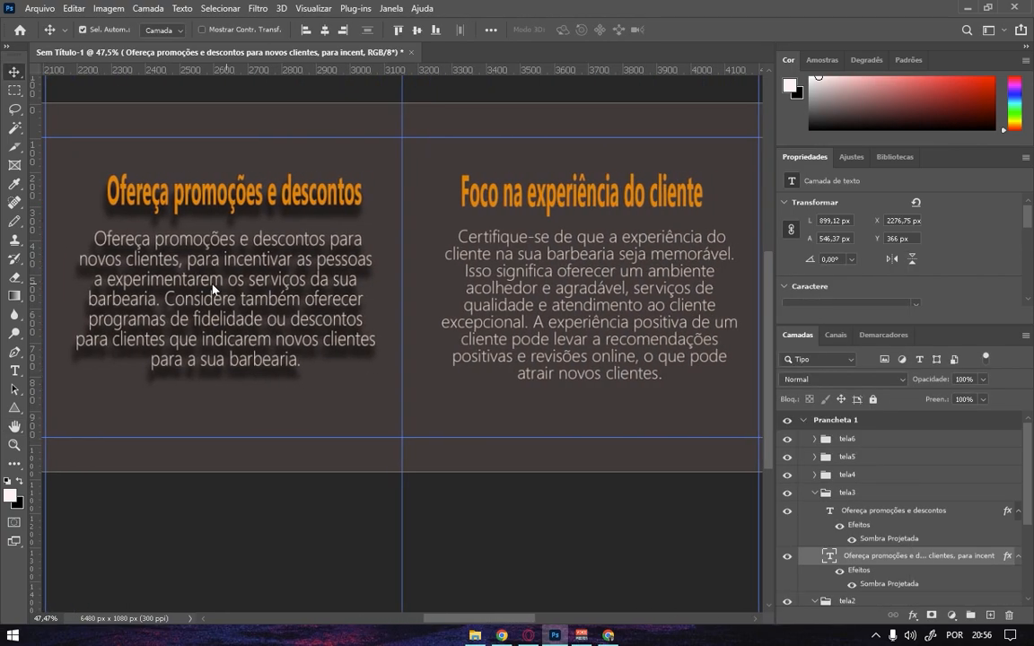
pyautogui.hscroll(3, 467, 228)
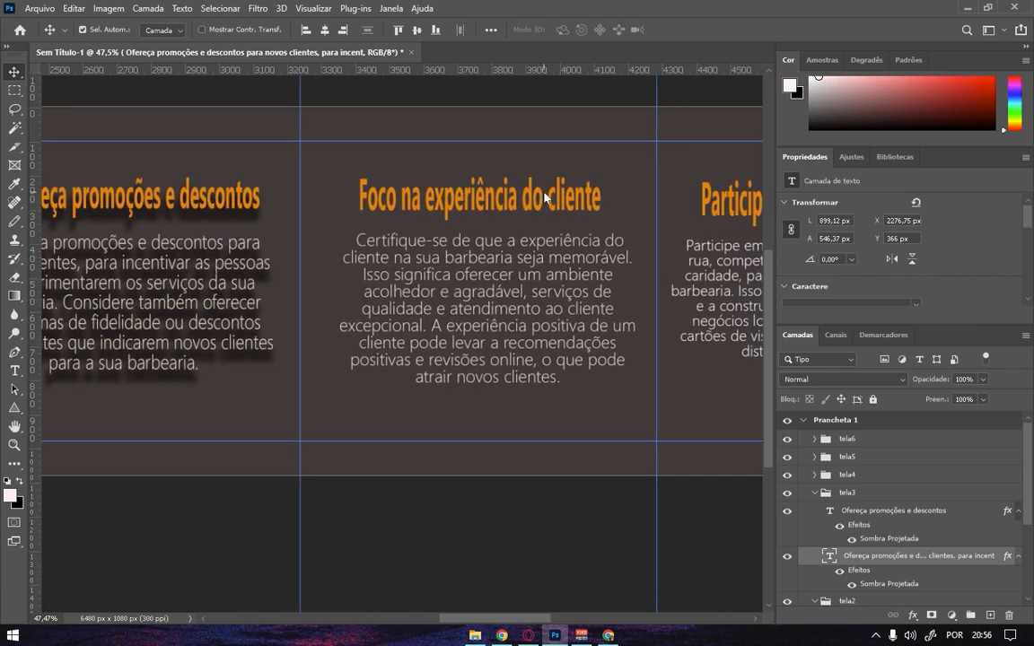
pyautogui.click(484, 175)
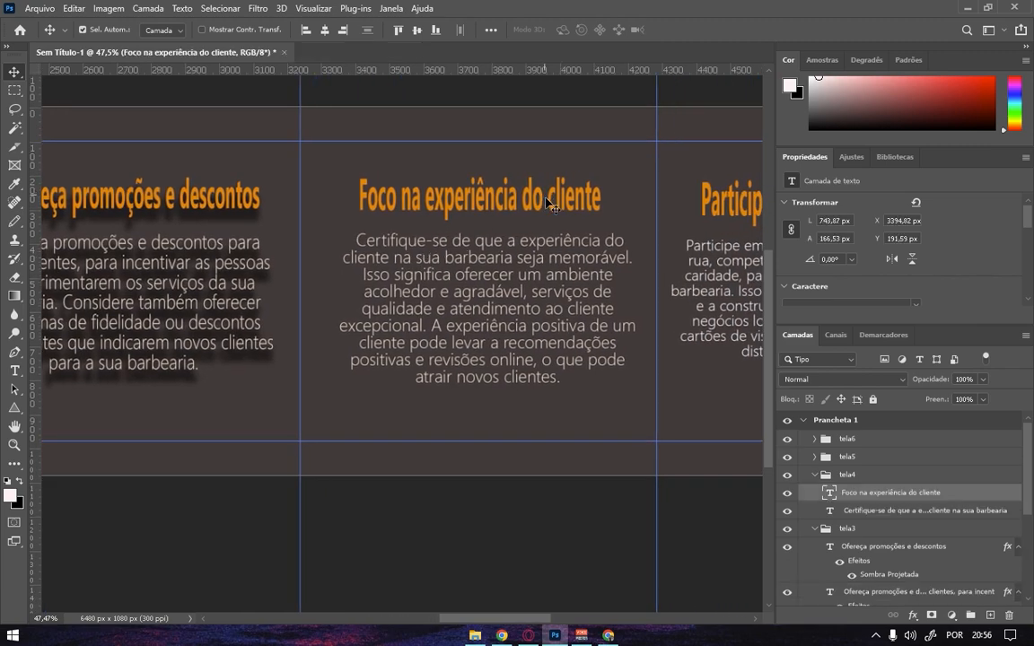
pyautogui.doubleClick(982, 498)
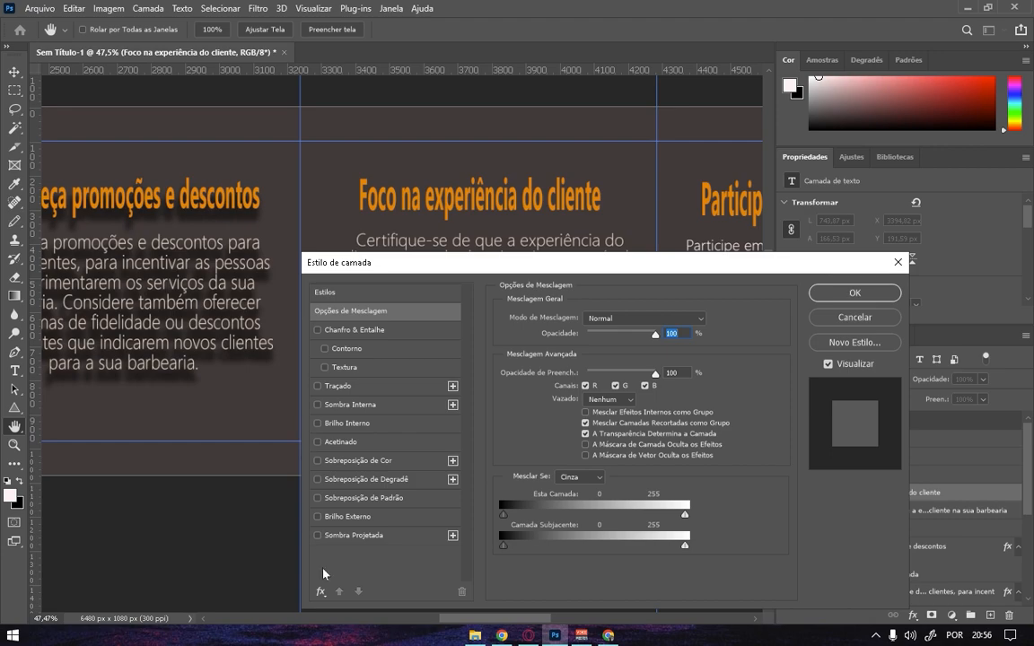
pyautogui.click(317, 535)
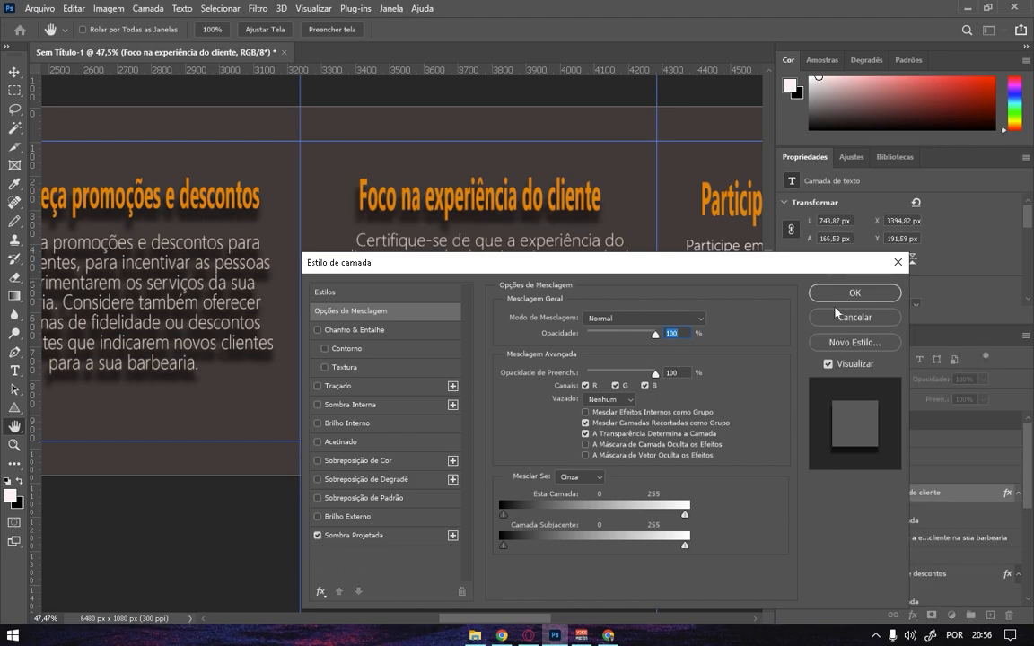
pyautogui.press('Return')
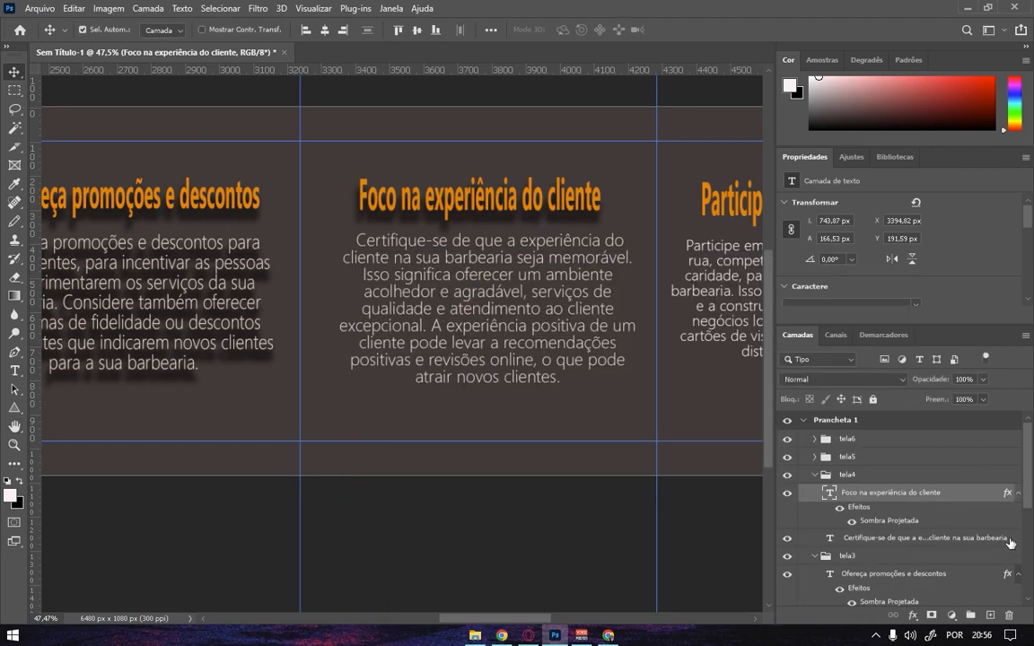
# Add a Sombra Projetada effect to the tela4 body paragraph beginning "Certifique-se de que a experiência do cliente".
pyautogui.click(969, 538)
pyautogui.doubleClick(969, 540)
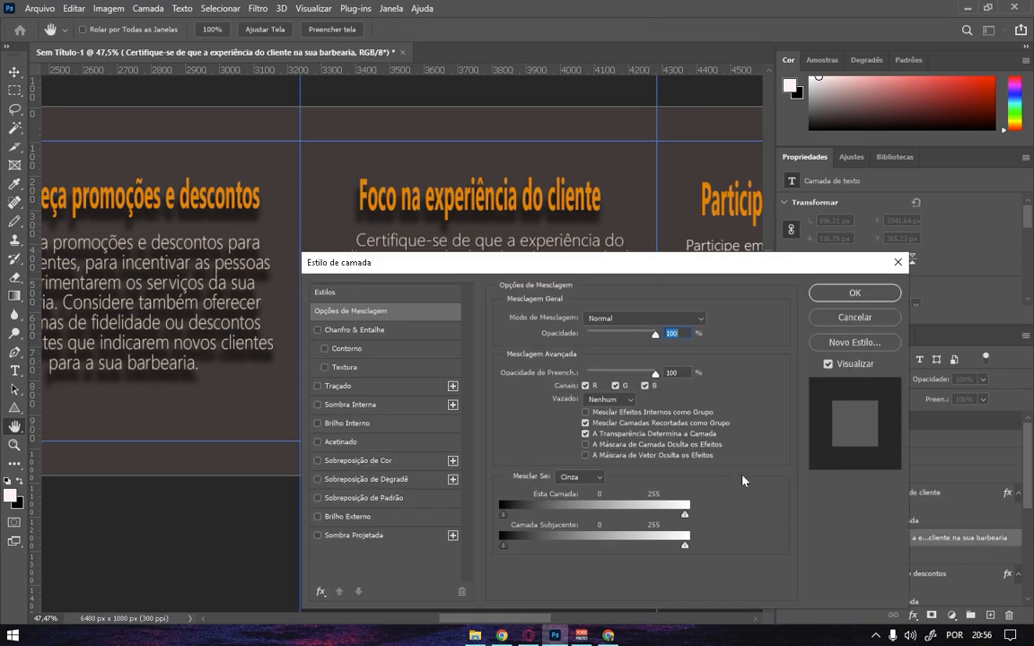
pyautogui.click(317, 535)
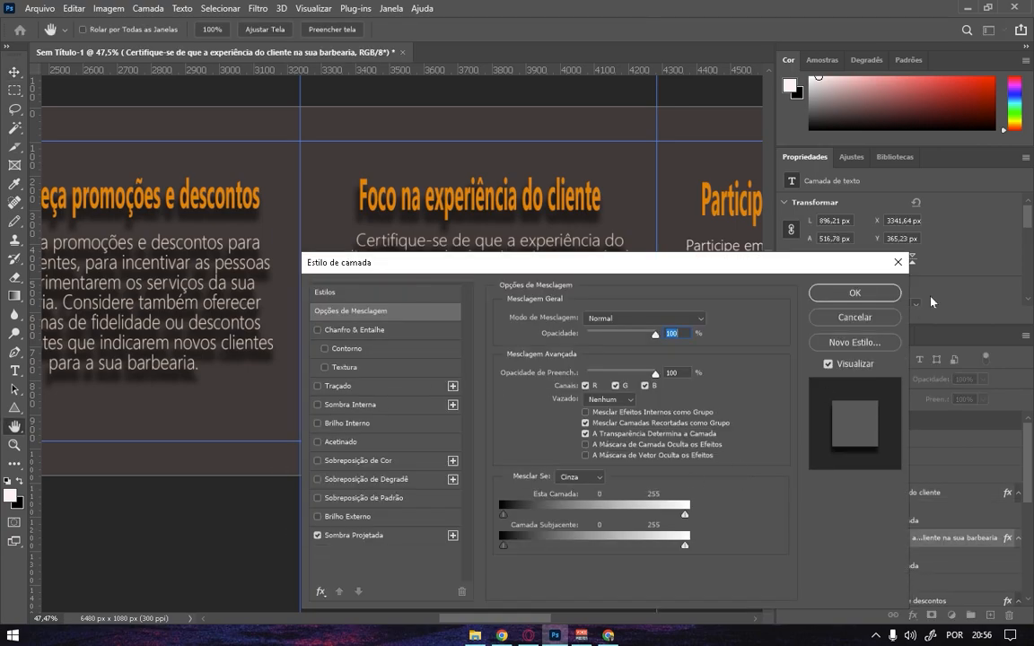
pyautogui.click(855, 293)
# Add a Sombra Projetada effect to the title "Participação em eventos locais" in the tela5 group.
pyautogui.moveTo(524, 202); pyautogui.dragTo(232, 229)
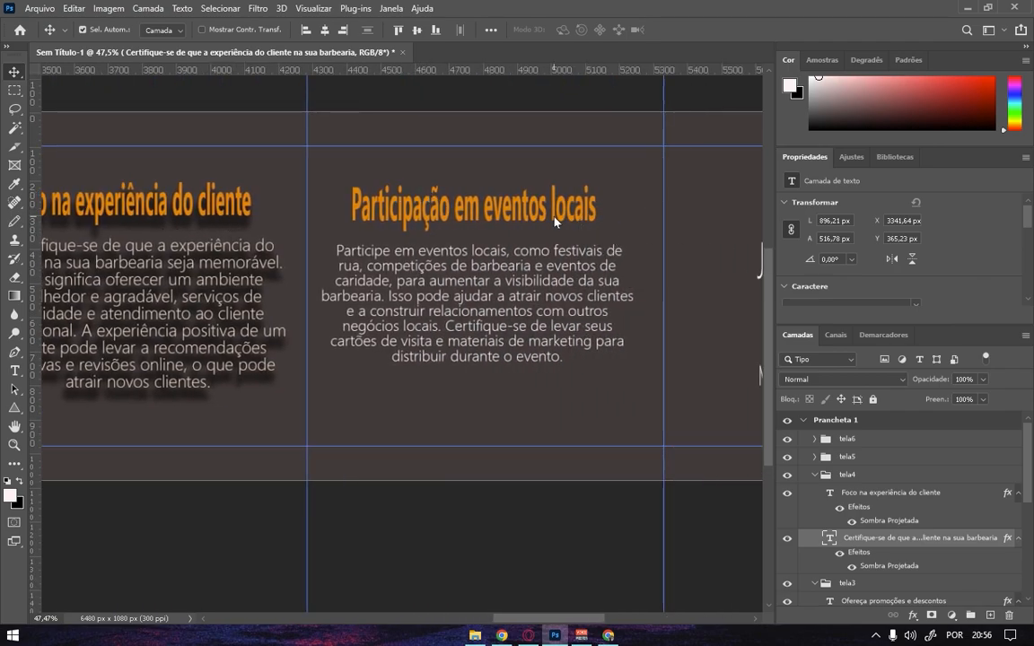
pyautogui.click(497, 194)
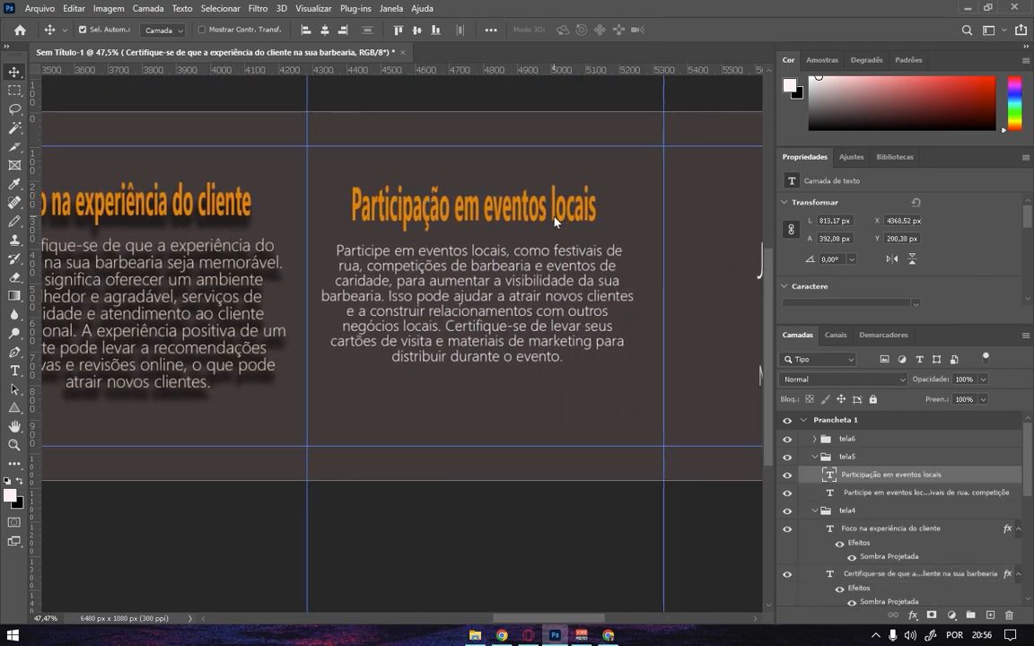
pyautogui.doubleClick(977, 476)
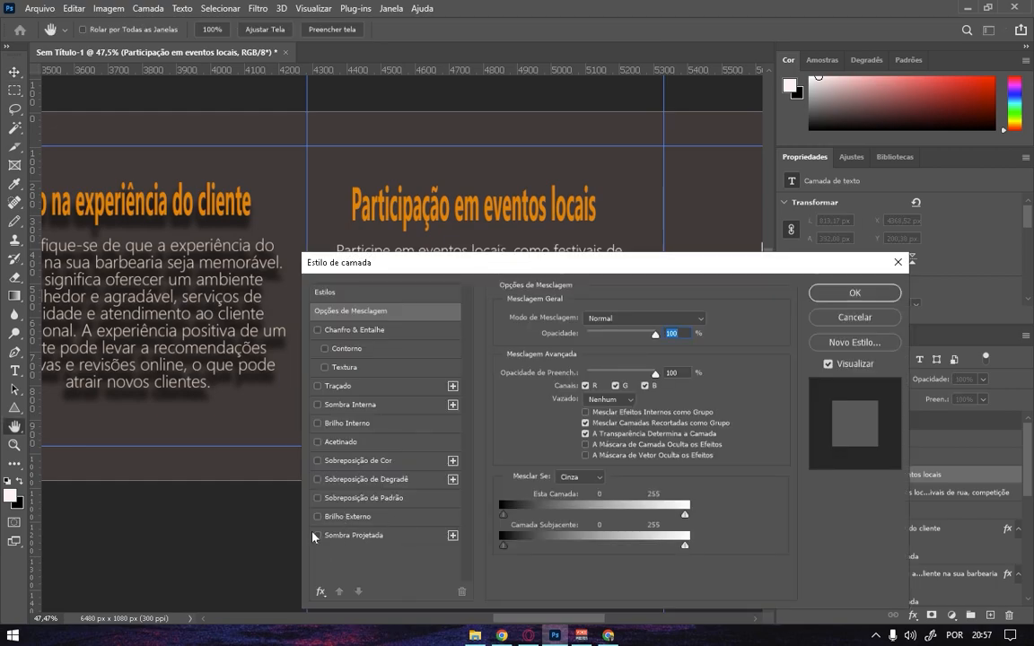
pyautogui.click(339, 535)
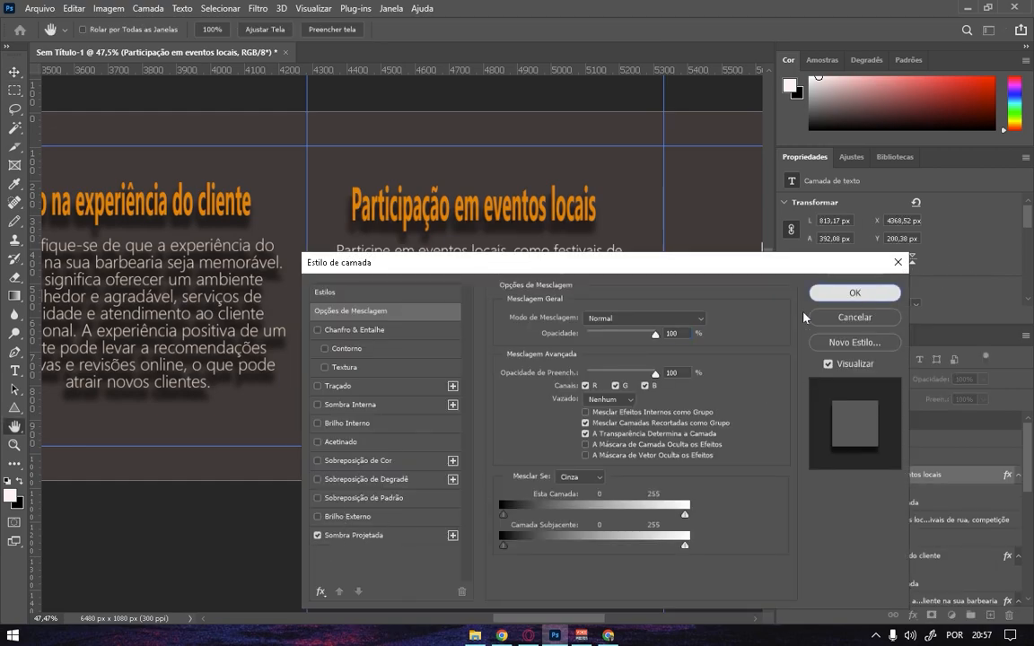
pyautogui.click(854, 294)
# Add a Sombra Projetada effect to the tela5 body paragraph beginning "Participe em eventos locais".
pyautogui.click(619, 267)
pyautogui.doubleClick(619, 268)
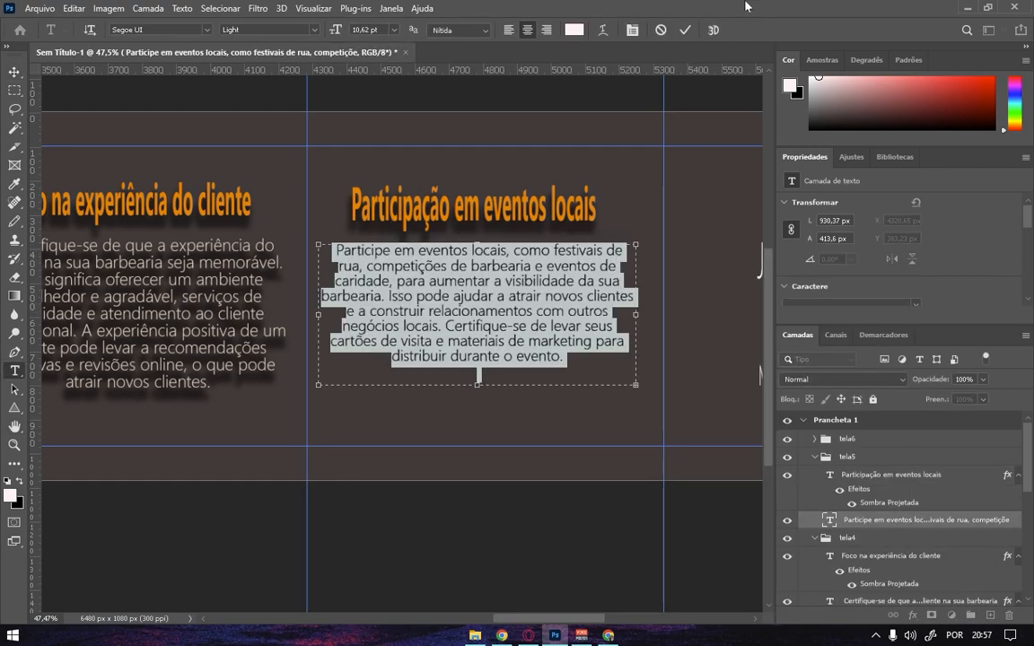
pyautogui.click(685, 30)
pyautogui.press('v')
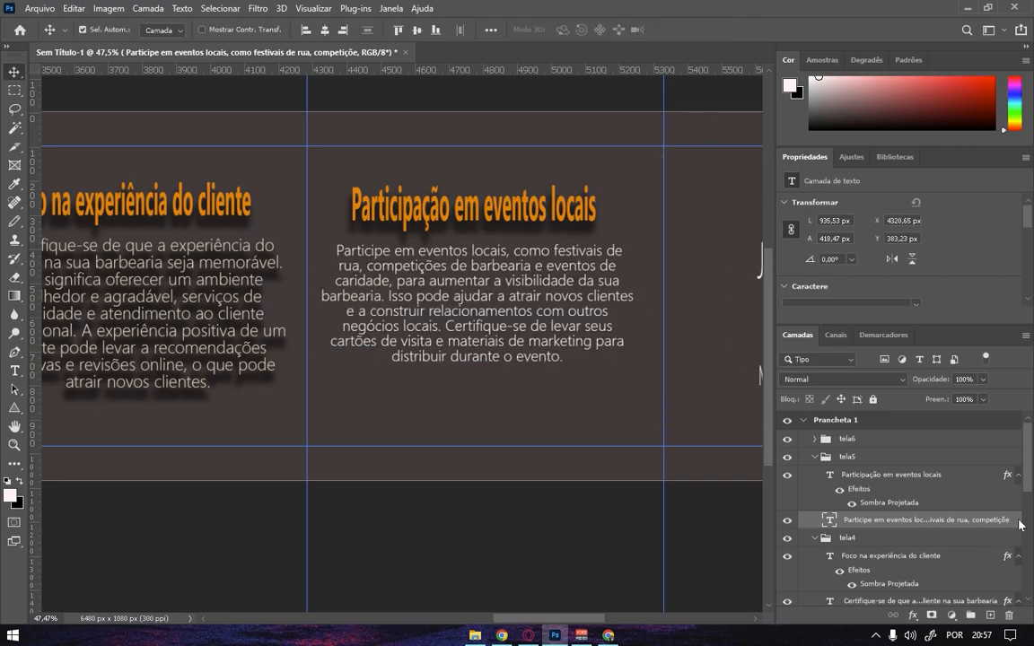
pyautogui.doubleClick(1020, 525)
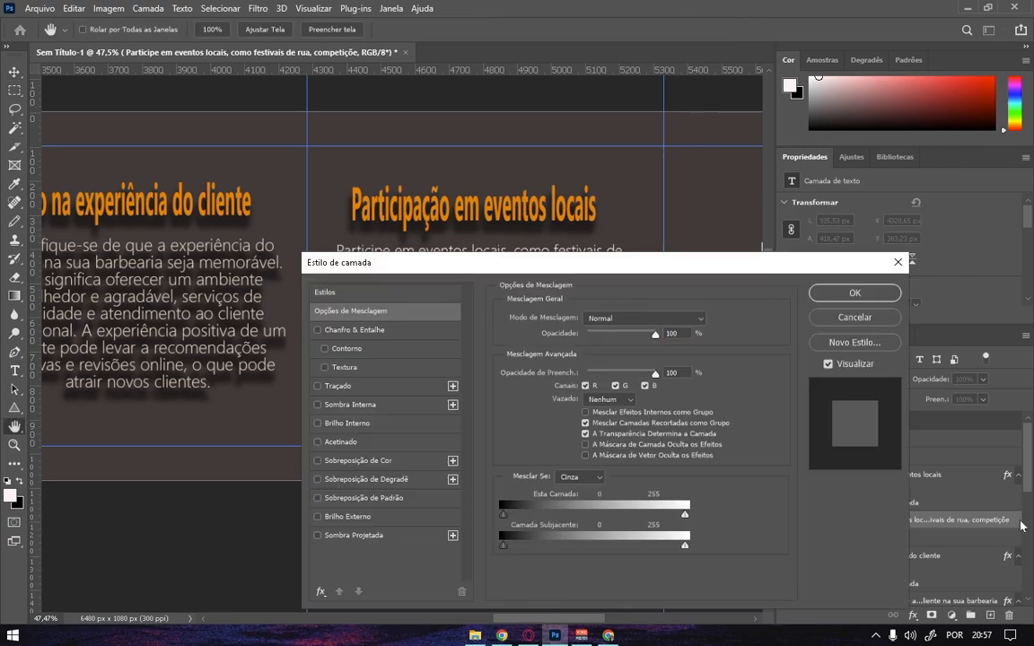
pyautogui.click(318, 535)
pyautogui.click(854, 293)
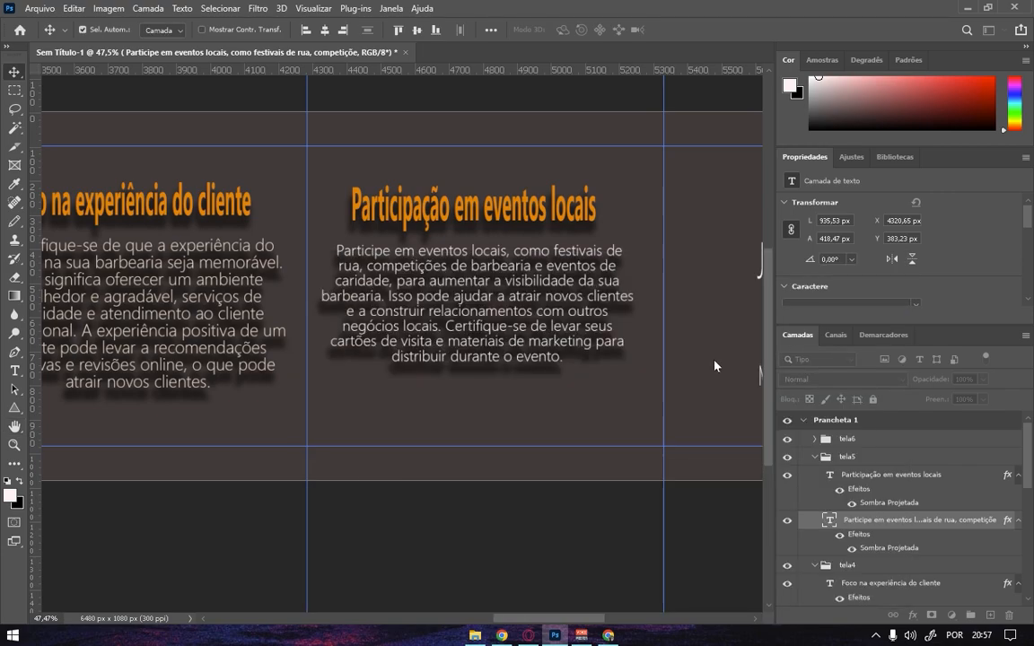
# Add a Sombra Projetada effect to the title "Curtiu o Post" in the tela6 group.
pyautogui.moveTo(649, 267); pyautogui.dragTo(232, 264)
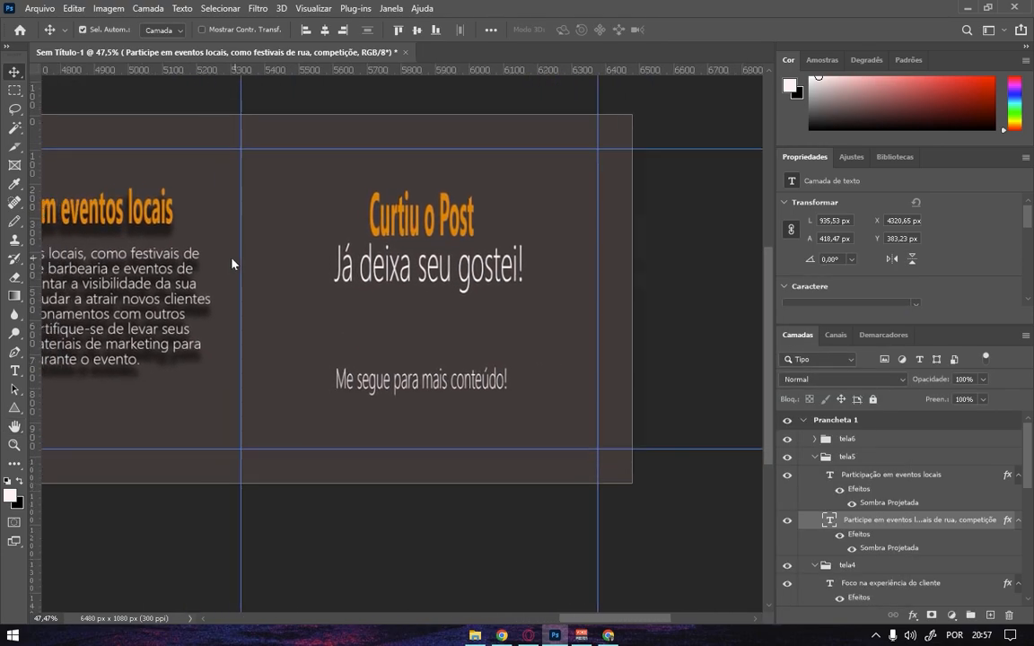
pyautogui.click(400, 203)
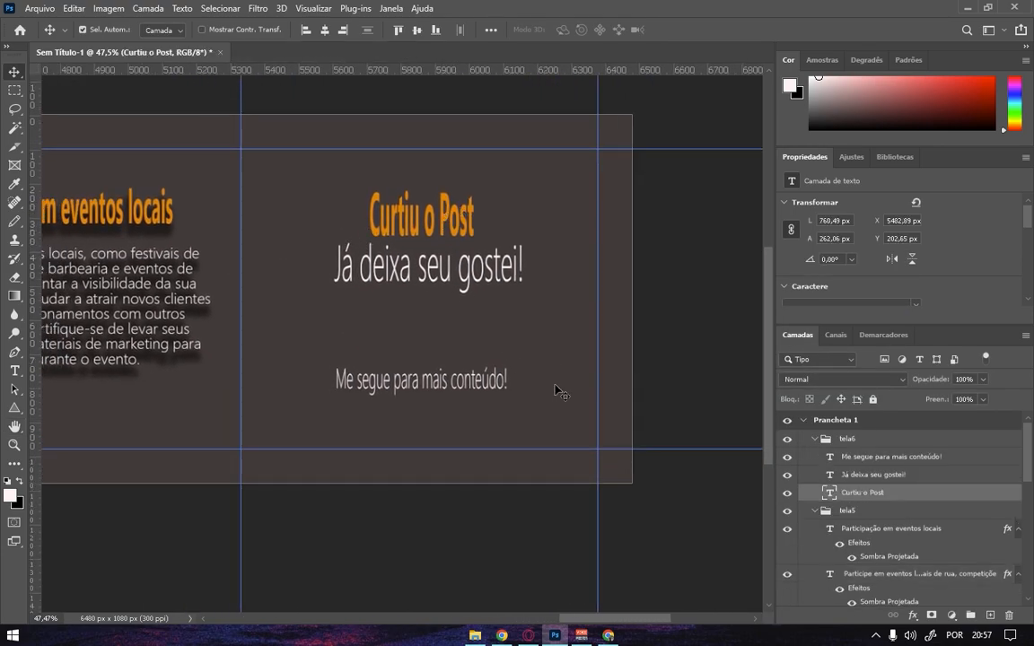
pyautogui.doubleClick(984, 495)
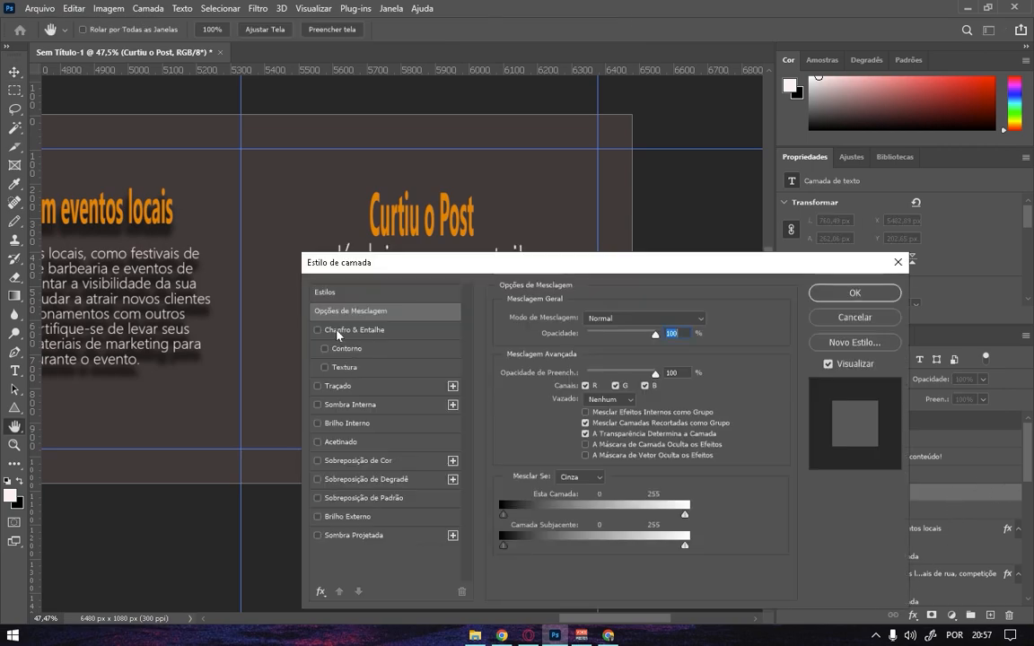
pyautogui.click(318, 536)
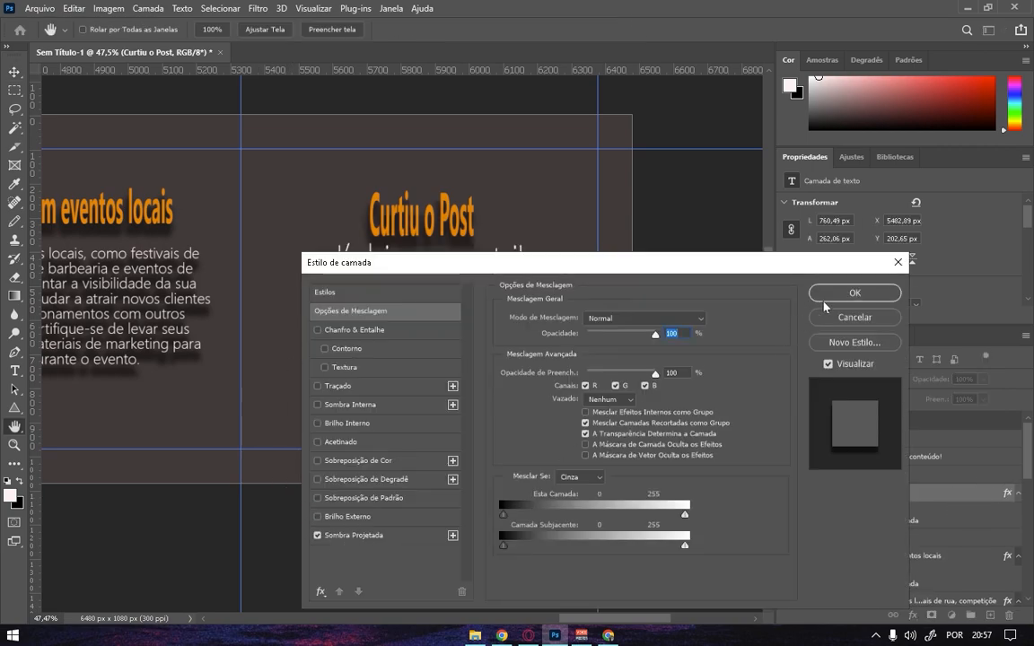
pyautogui.click(854, 293)
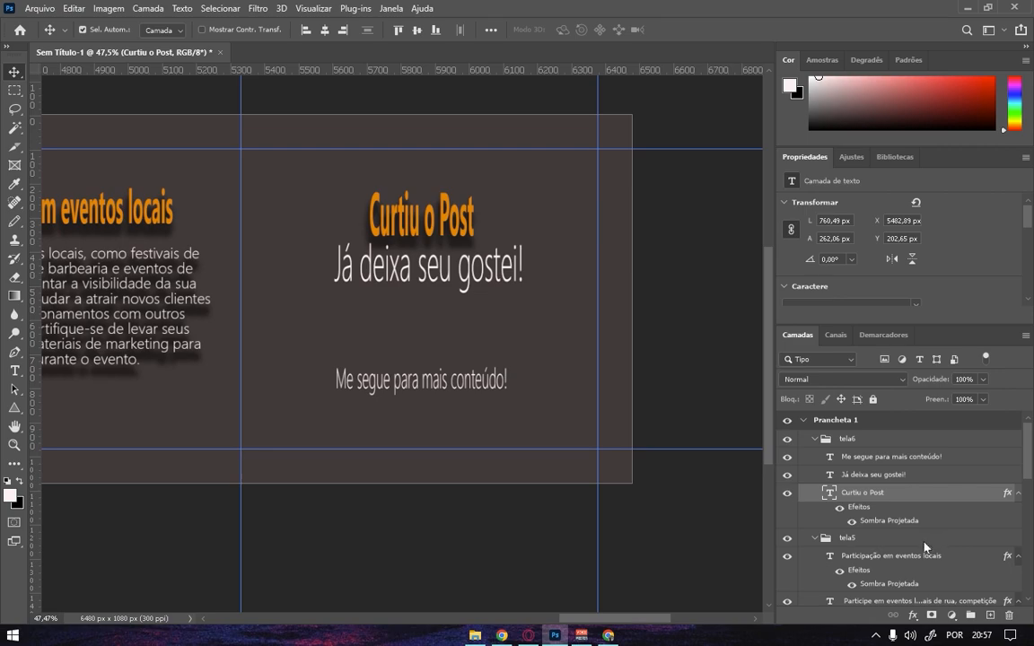
# Add a Sombra Projetada effect to the text "Já deixa seu gostei!" in the tela6 group.
pyautogui.click(939, 476)
pyautogui.doubleClick(938, 476)
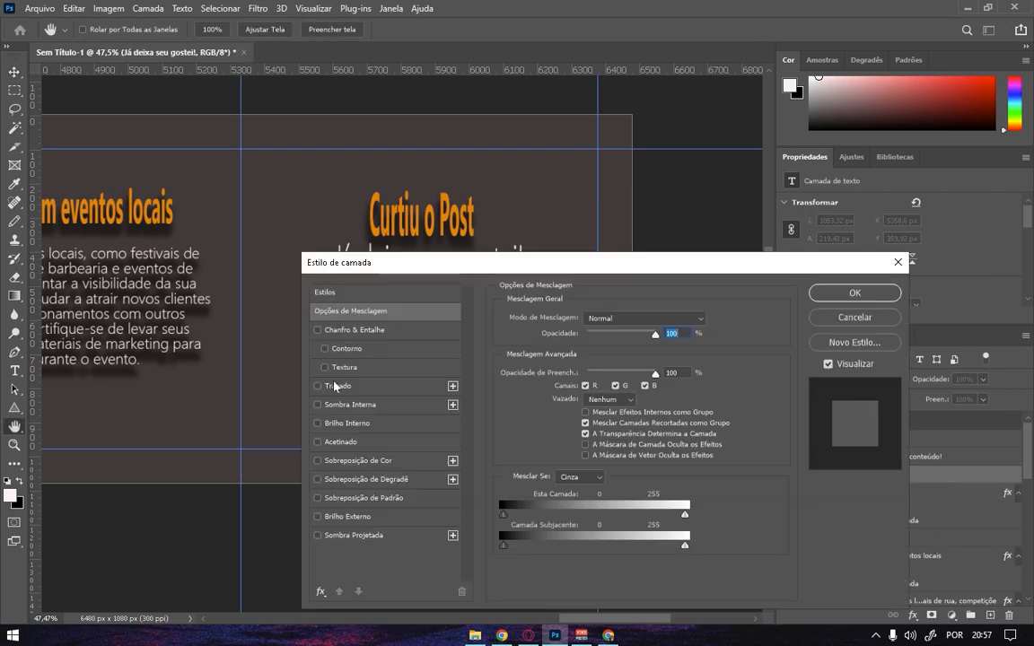
pyautogui.click(317, 535)
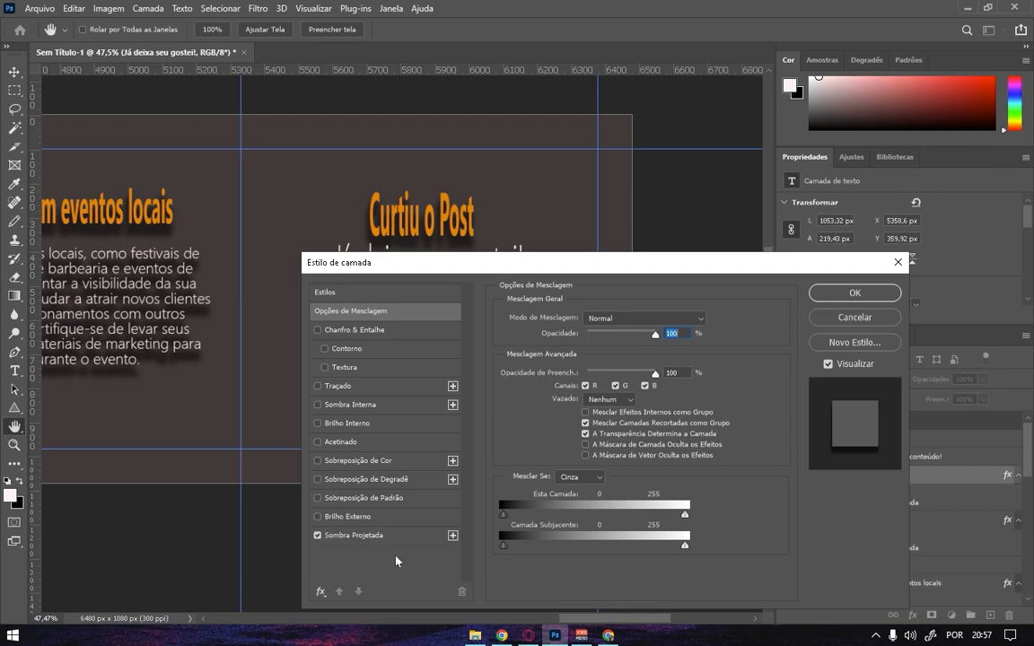
pyautogui.click(852, 293)
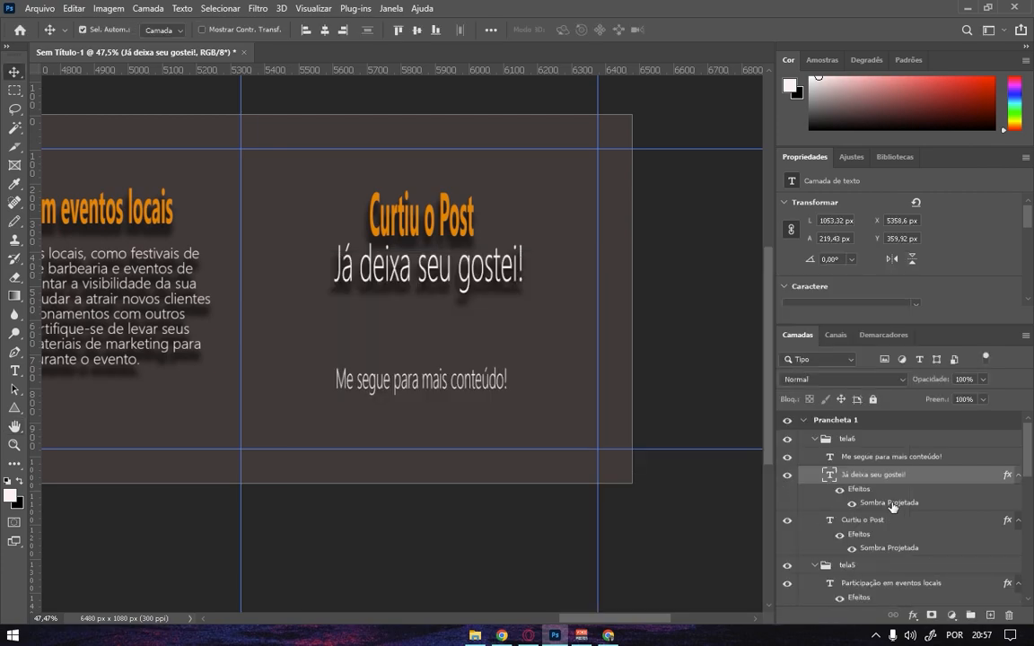
# Add a Sombra Projetada effect to the text "Me segue para mais conteúdo!" in the tela6 group.
pyautogui.click(969, 457)
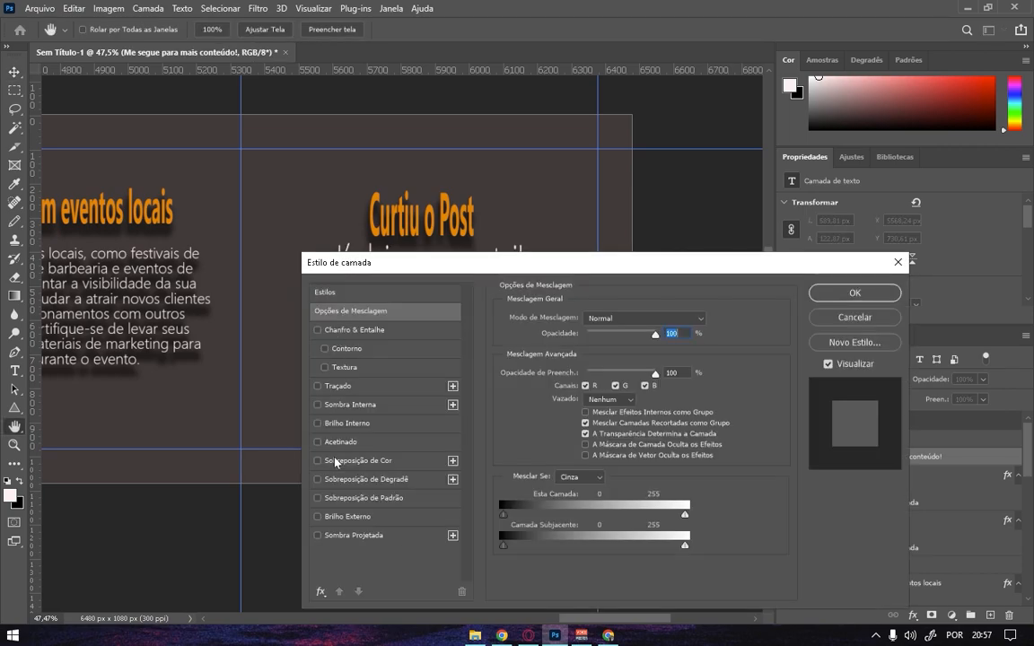
pyautogui.click(317, 535)
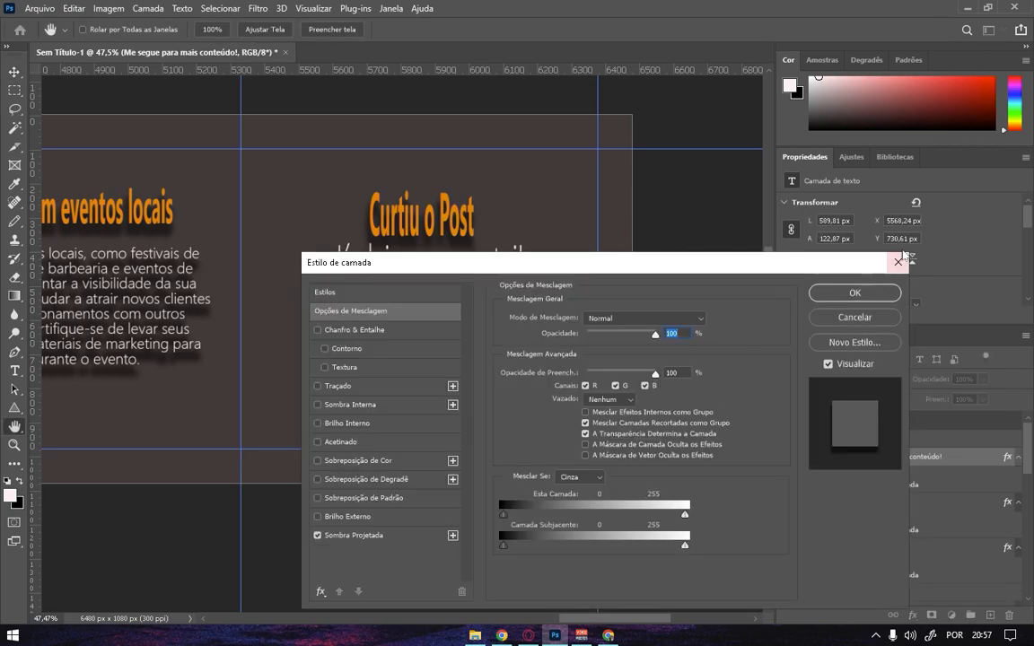
pyautogui.click(853, 293)
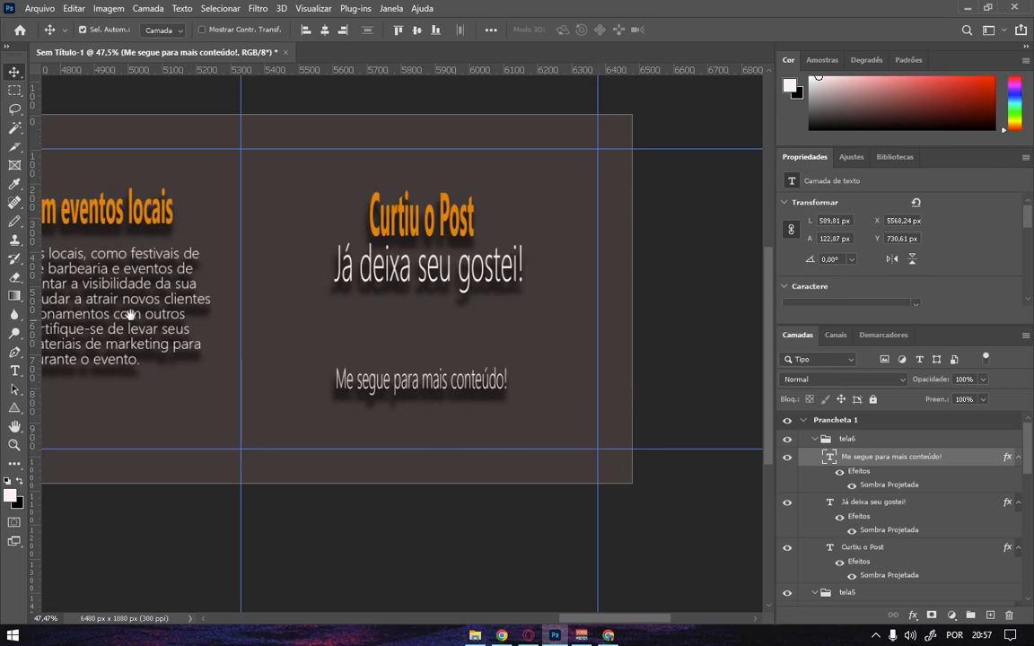
# Place the barbershop interior photo, the pexels image ending in 2061820, from the "imagnes carrossel barber" folder into the carousel document.
pyautogui.hscroll(-10, 310, 281)
pyautogui.hscroll(-8, 339, 313)
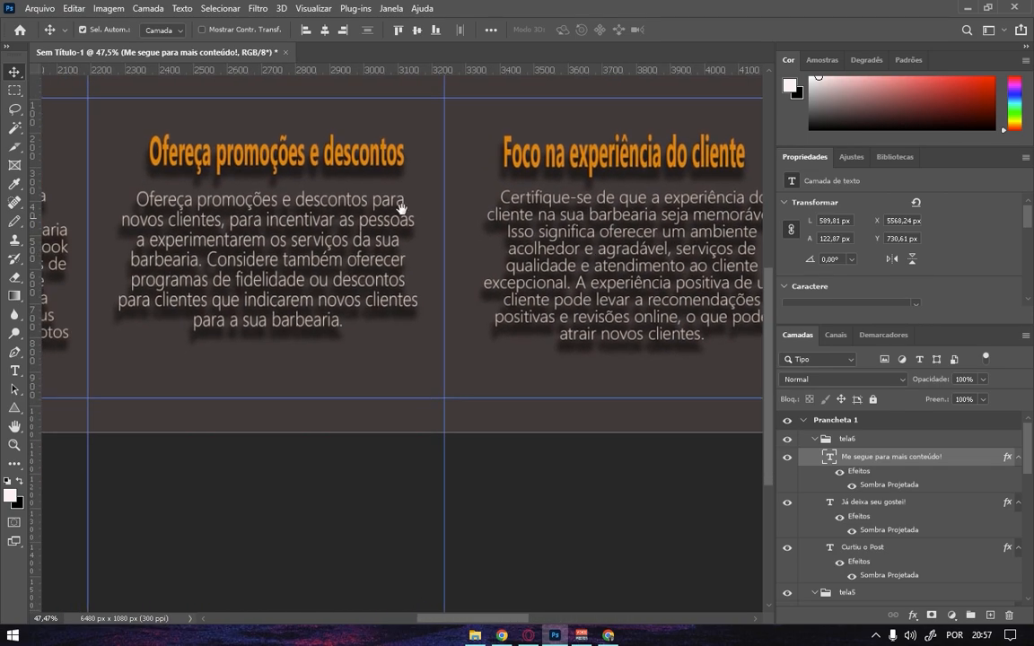
pyautogui.hscroll(-6, 495, 212)
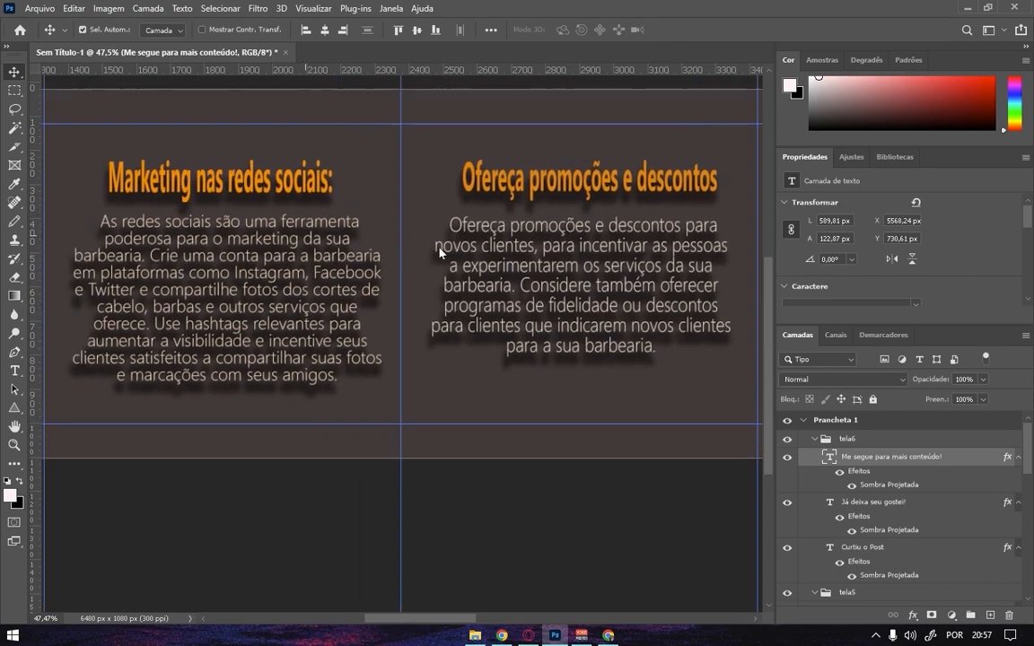
pyautogui.hscroll(4, 475, 270)
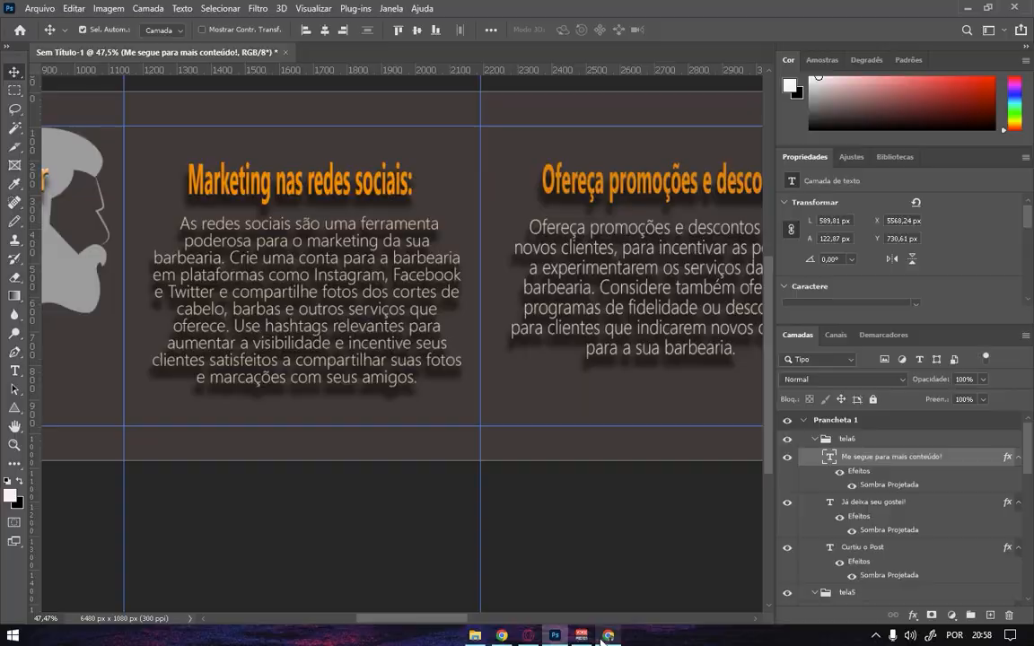
pyautogui.click(502, 635)
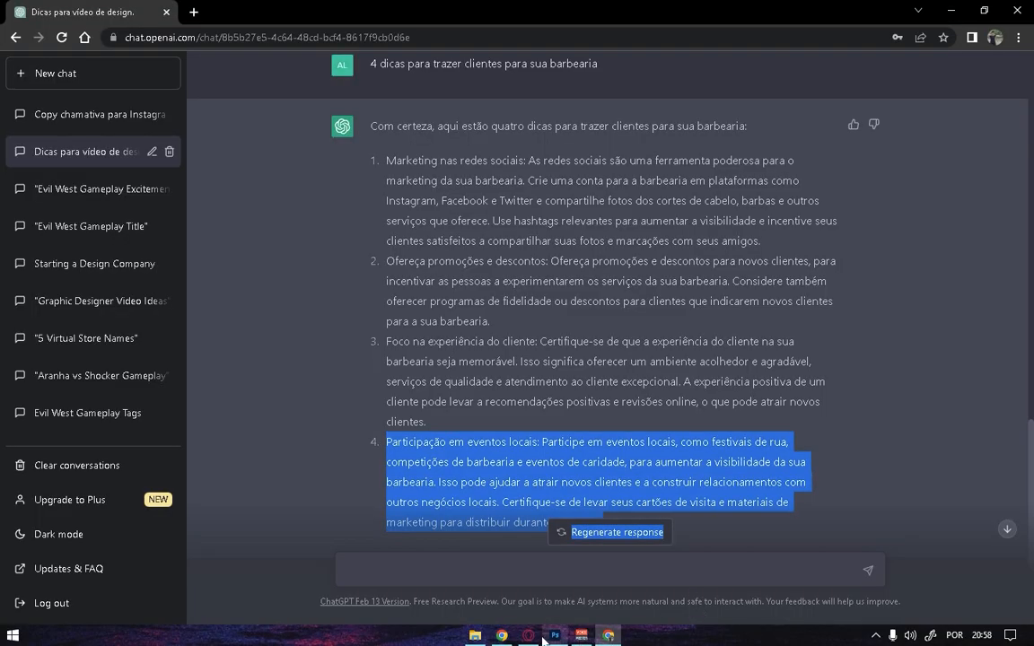
pyautogui.click(475, 636)
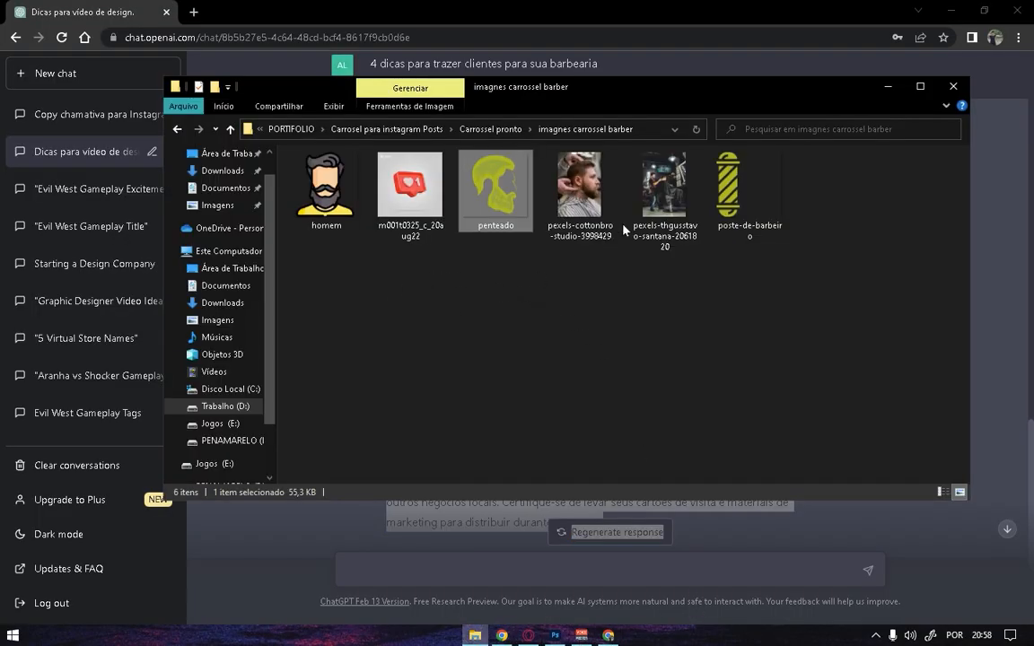
pyautogui.moveTo(664, 225); pyautogui.dragTo(485, 230)
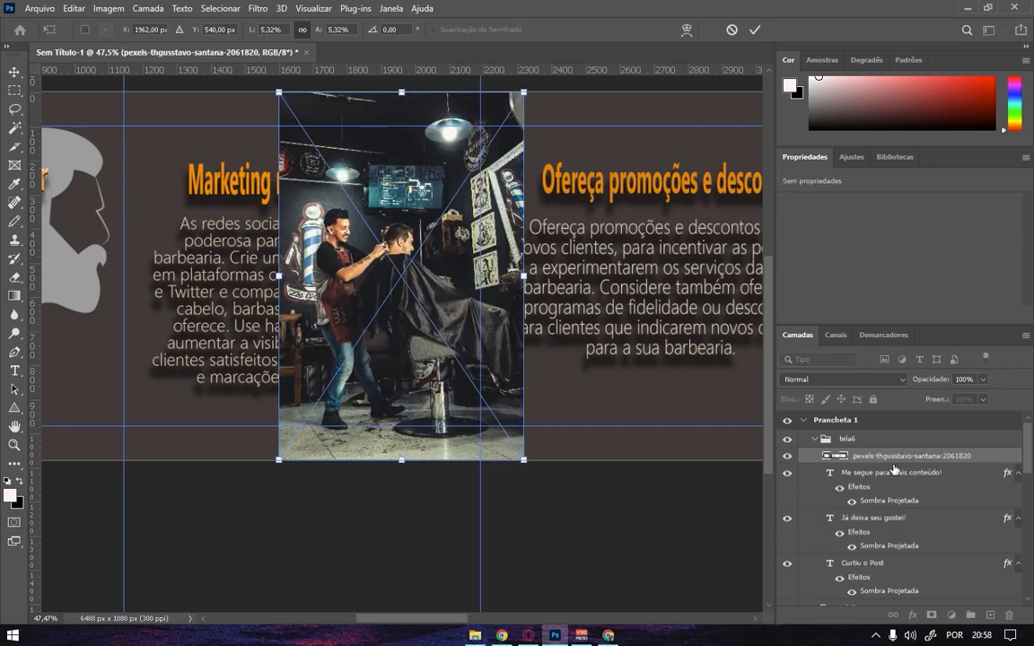
# Move the barbershop photo's layer into the fundo group and shift the photo across the tela2/tela3 guide, to about X 1833 px, Y 13 px.
pyautogui.moveTo(831, 455); pyautogui.dragTo(928, 599)
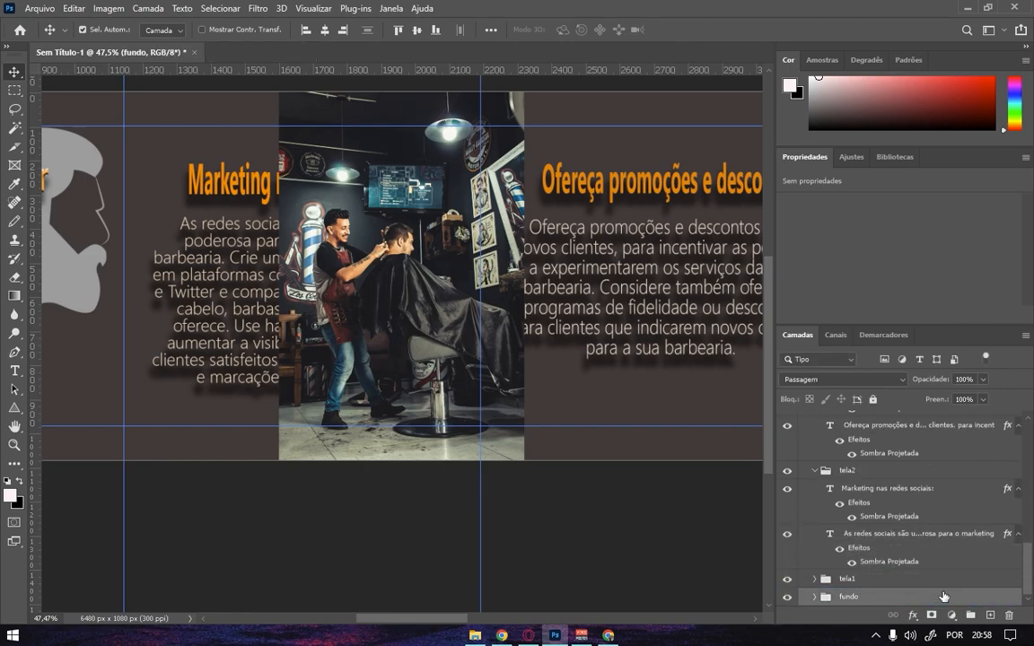
pyautogui.click(814, 597)
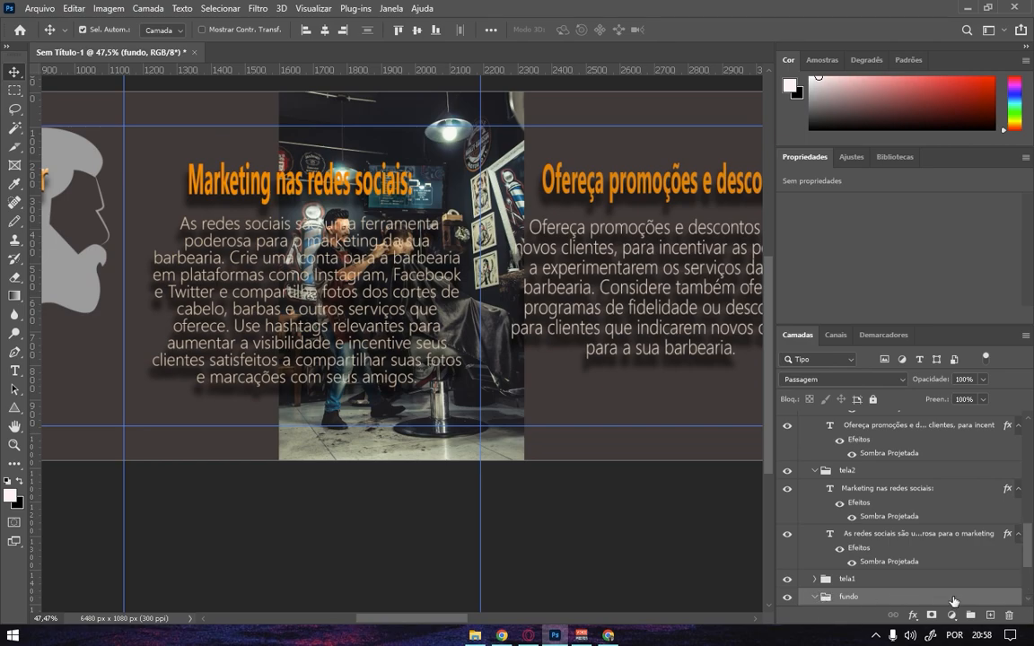
pyautogui.scroll(-5, 1022, 545)
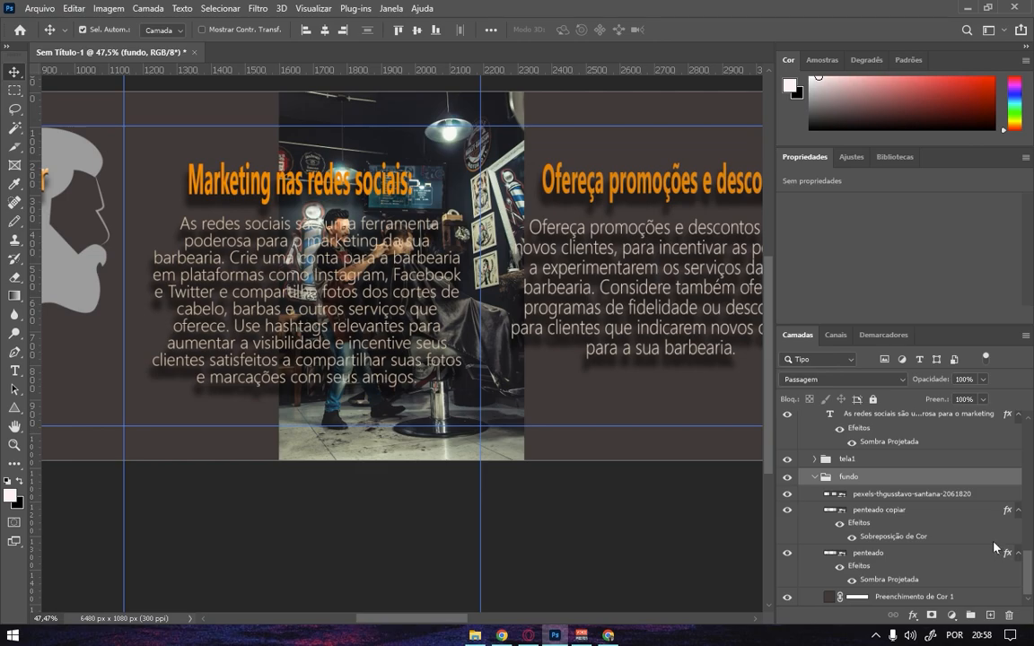
pyautogui.click(911, 493)
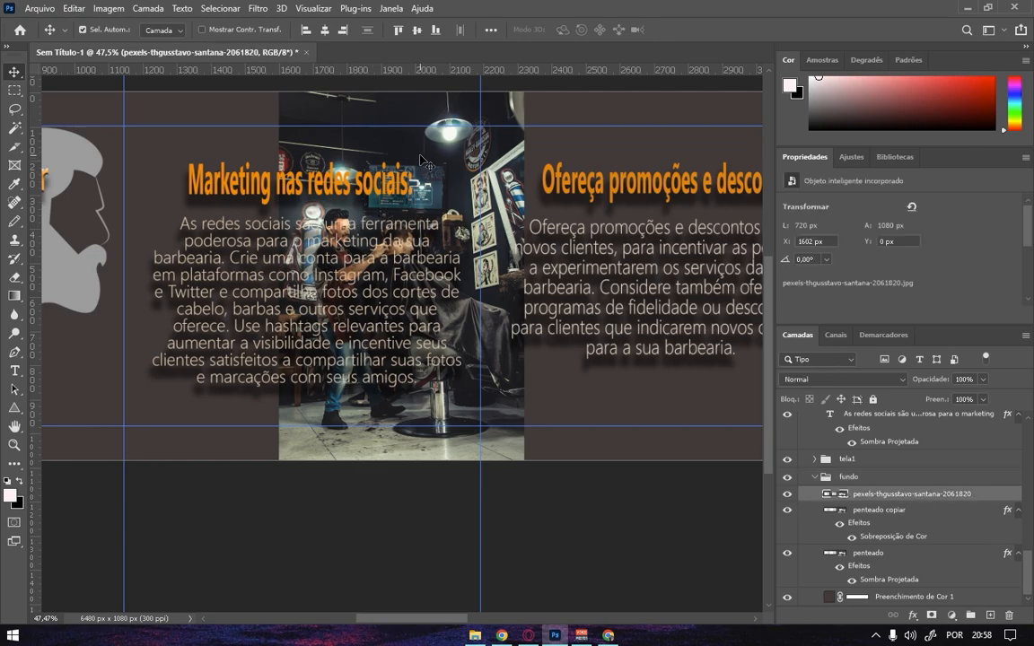
pyautogui.moveTo(382, 130); pyautogui.dragTo(505, 146)
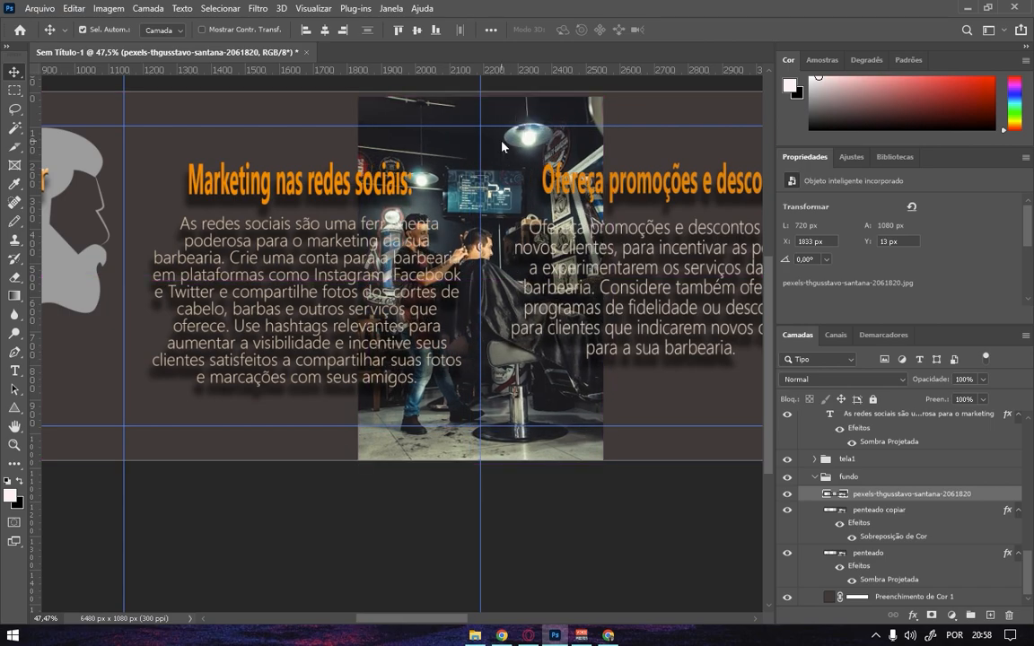
pyautogui.doubleClick(990, 499)
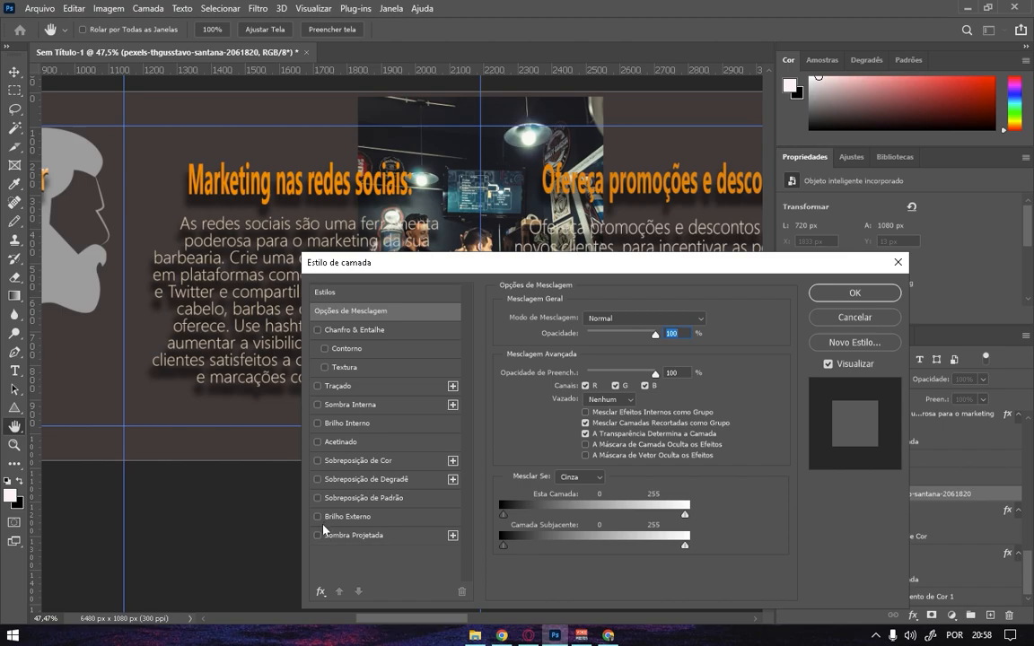
pyautogui.click(317, 462)
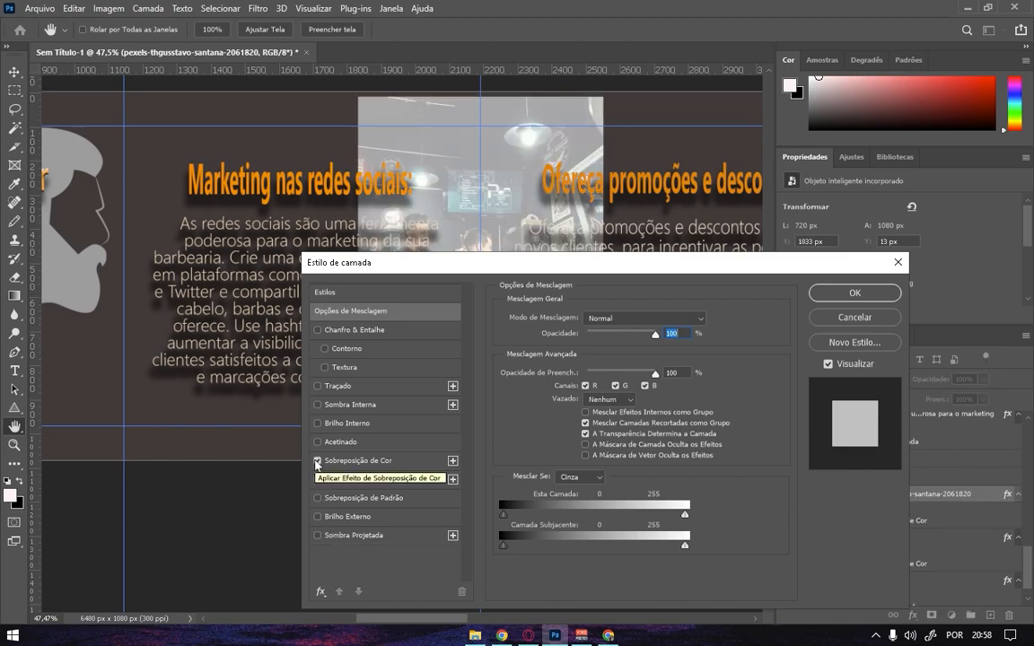
pyautogui.click(662, 321)
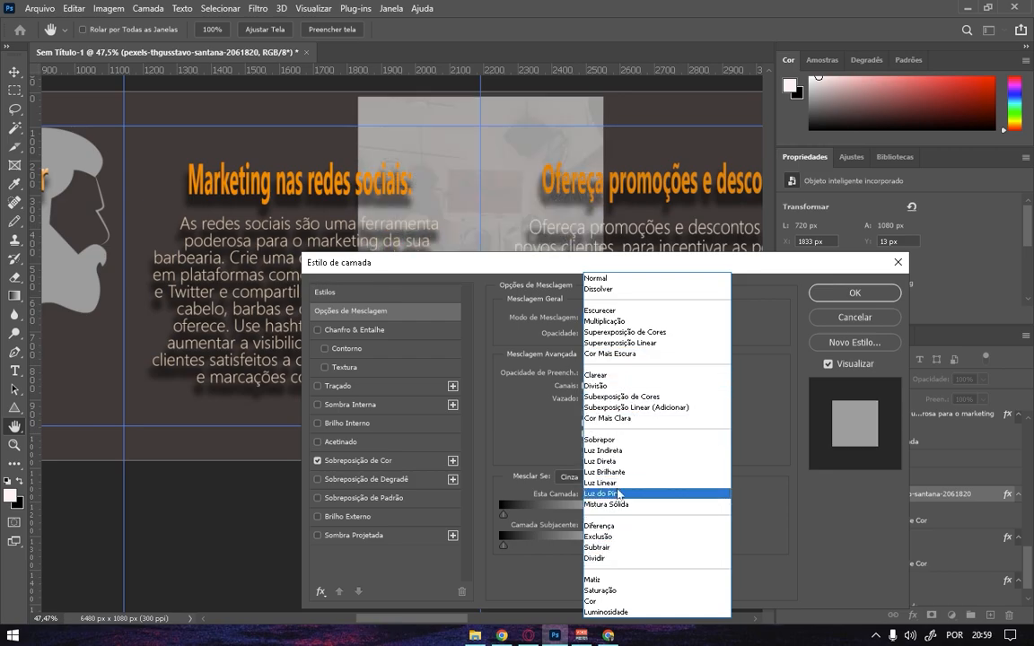
pyautogui.click(711, 348)
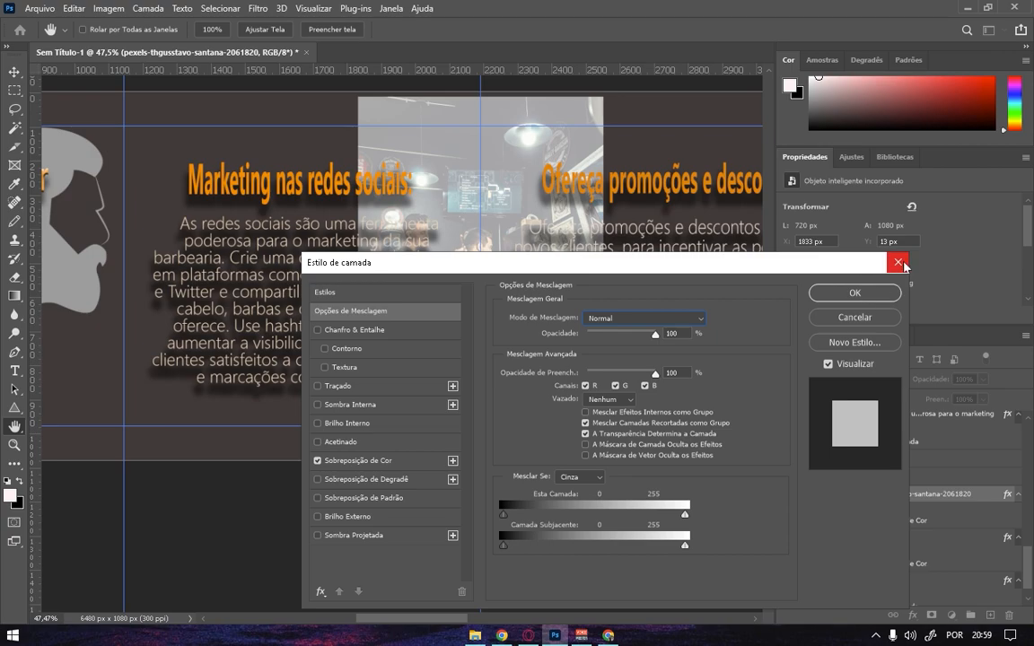
pyautogui.click(854, 318)
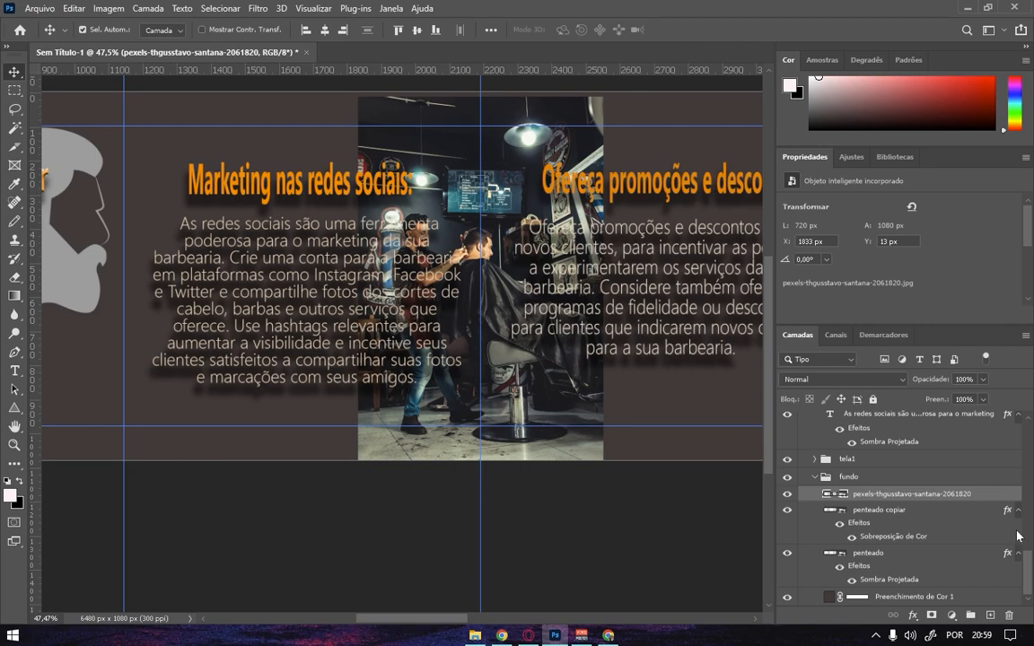
# Apply a Preto-e-Branco adjustment with the Padrão preset to the barbershop interior photo in the fundo group.
pyautogui.click(109, 8)
pyautogui.moveTo(130, 50)
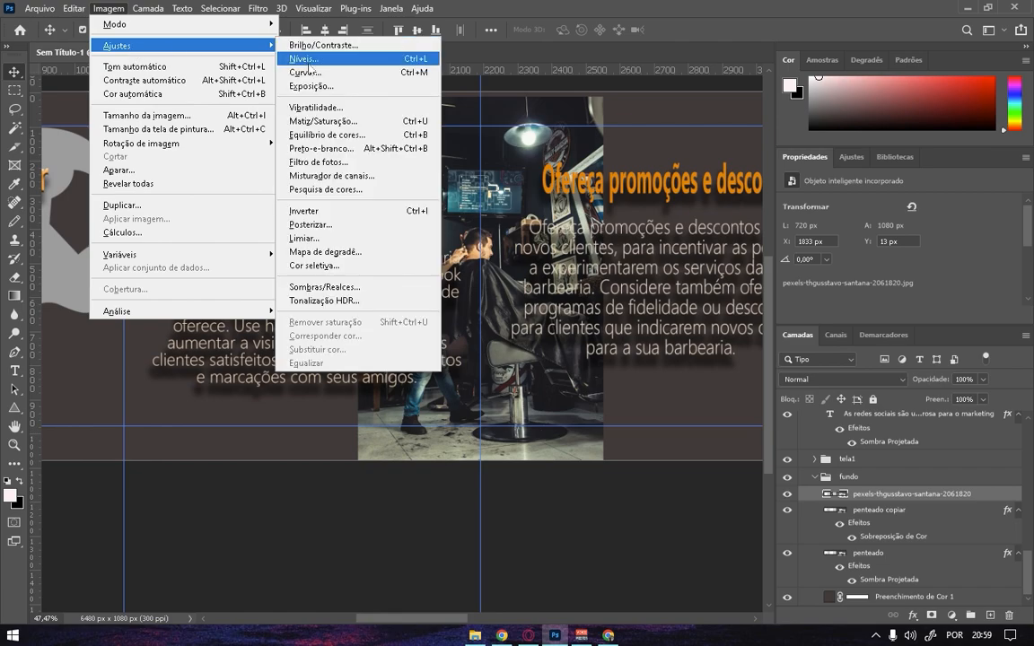
pyautogui.click(314, 148)
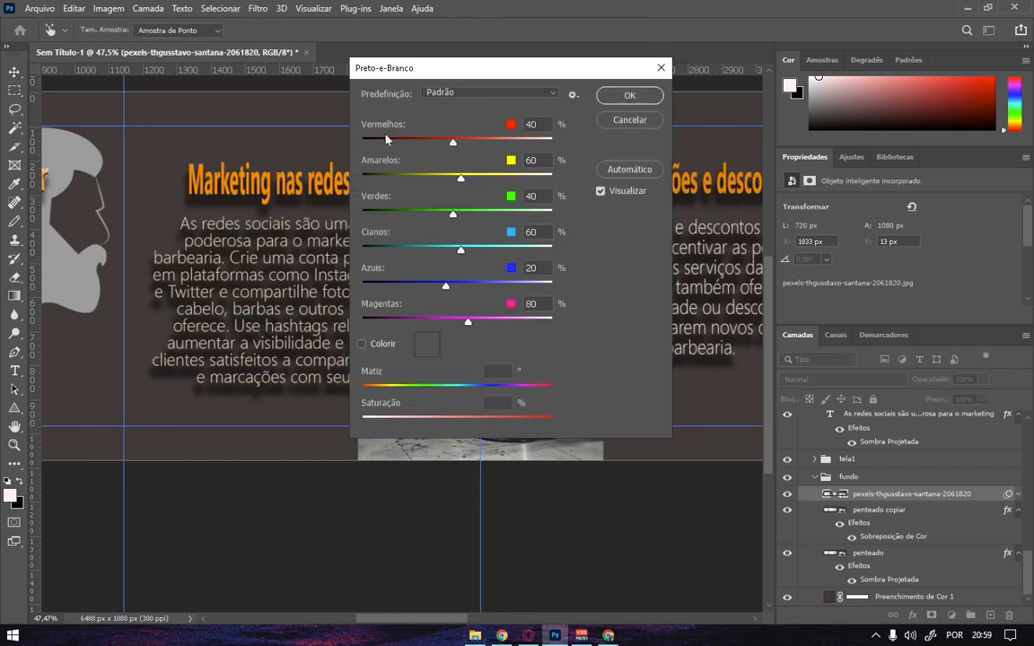
pyautogui.moveTo(527, 76); pyautogui.dragTo(768, 134)
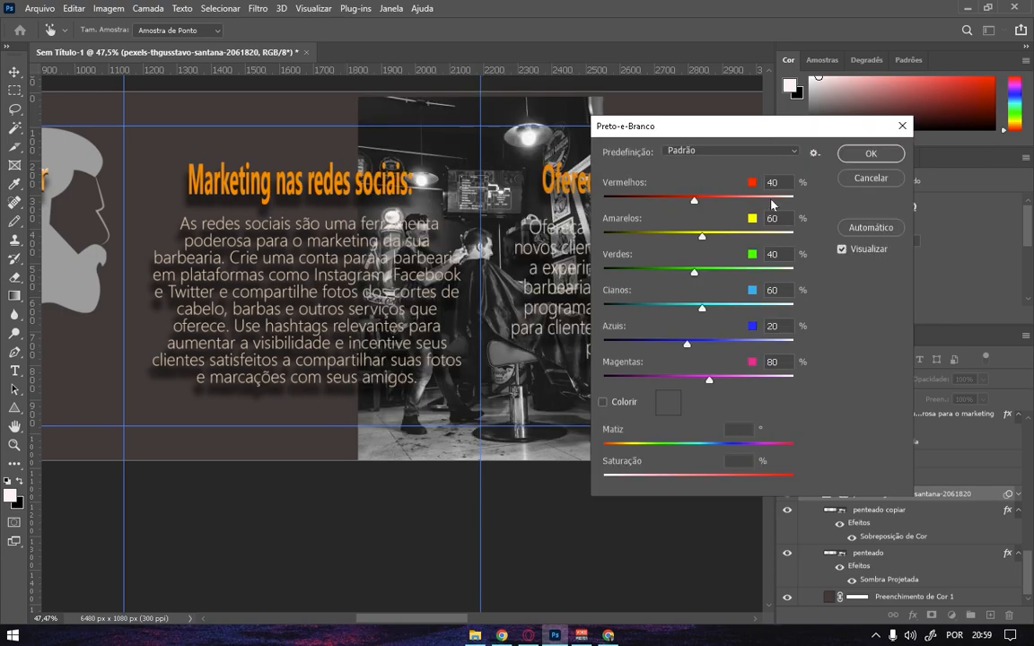
pyautogui.click(894, 159)
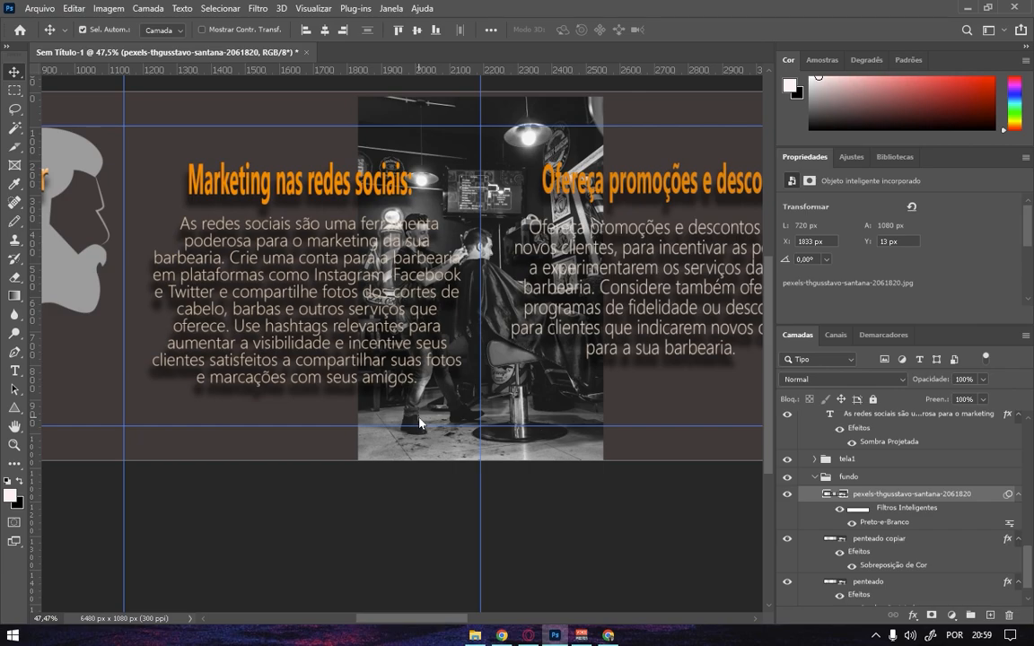
# Lower the barbershop interior photo's layer opacity to 40%.
pyautogui.click(983, 379)
pyautogui.moveTo(961, 400); pyautogui.dragTo(950, 403)
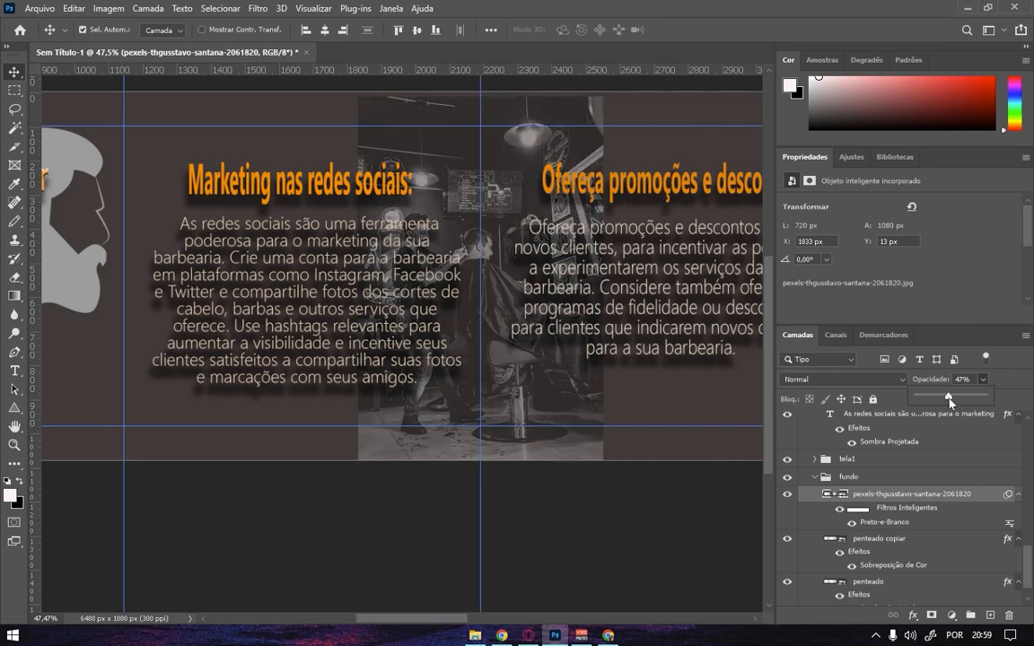
pyautogui.moveTo(954, 401); pyautogui.dragTo(951, 400)
pyautogui.moveTo(948, 401); pyautogui.dragTo(945, 401)
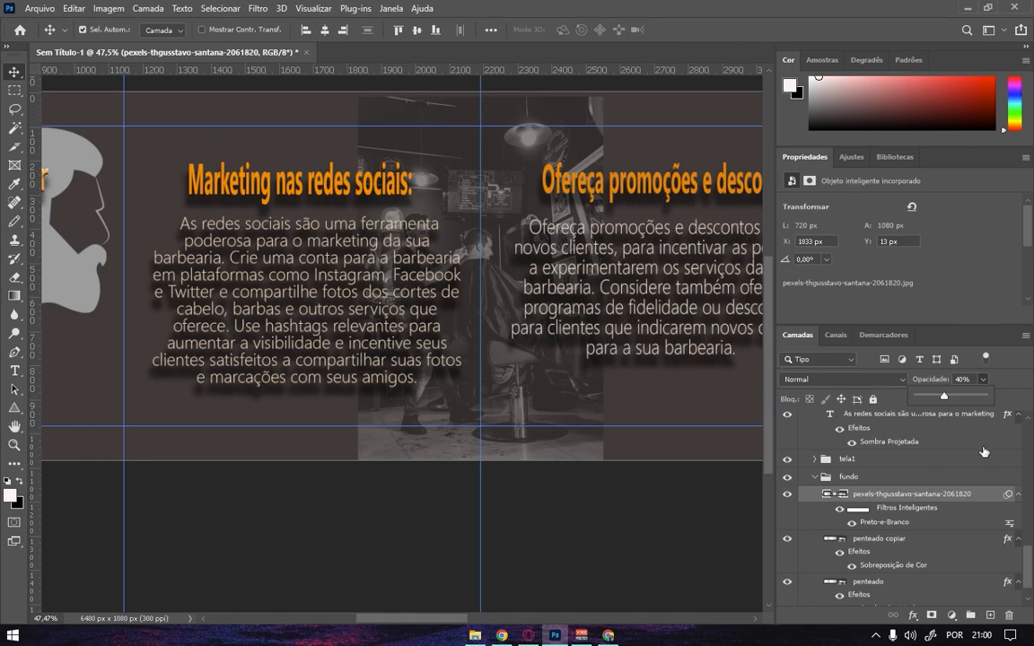
pyautogui.click(1006, 359)
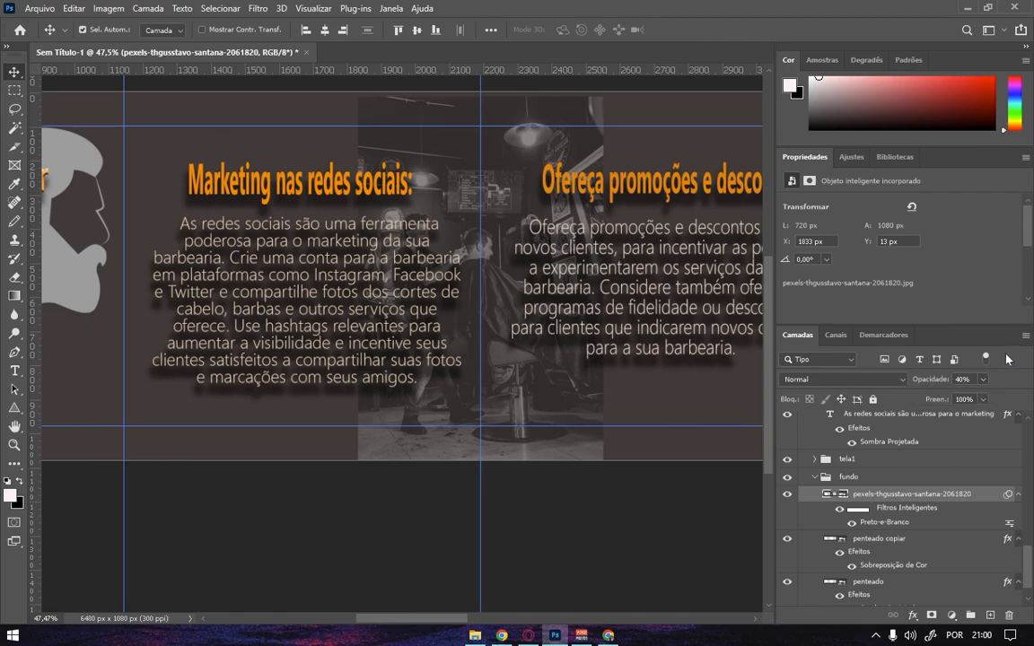
# Place the homem illustration from the "imagnes carrossel barber" folder across the tela3/tela4 guide, at about X 2764 px, Y 0 px.
pyautogui.moveTo(637, 280); pyautogui.dragTo(392, 271)
pyautogui.hscroll(4, 392, 273)
pyautogui.scroll(1, 495, 238)
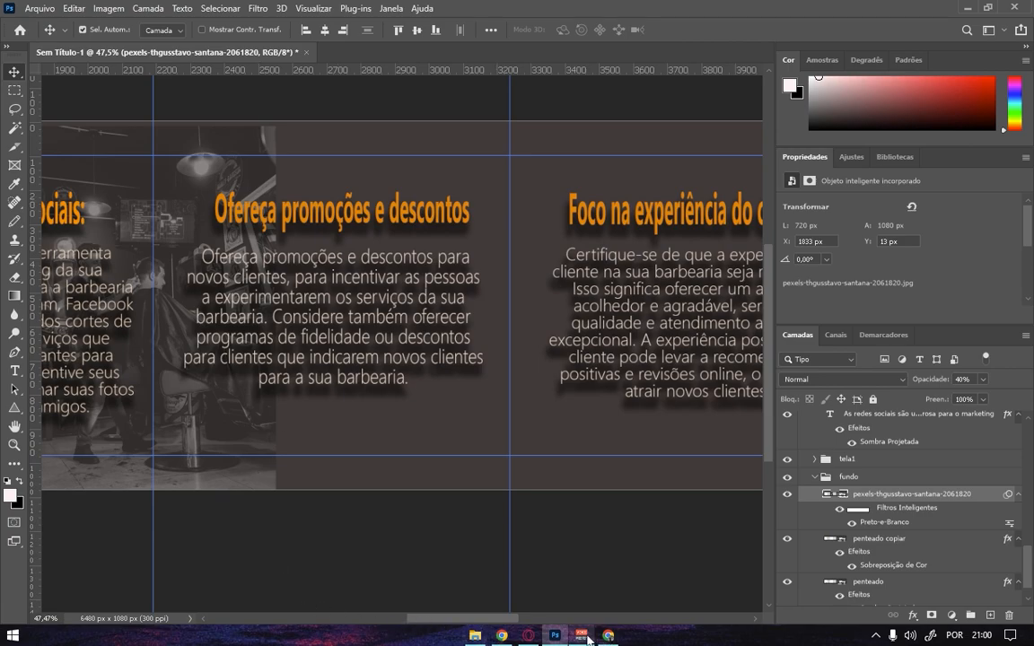
pyautogui.click(475, 635)
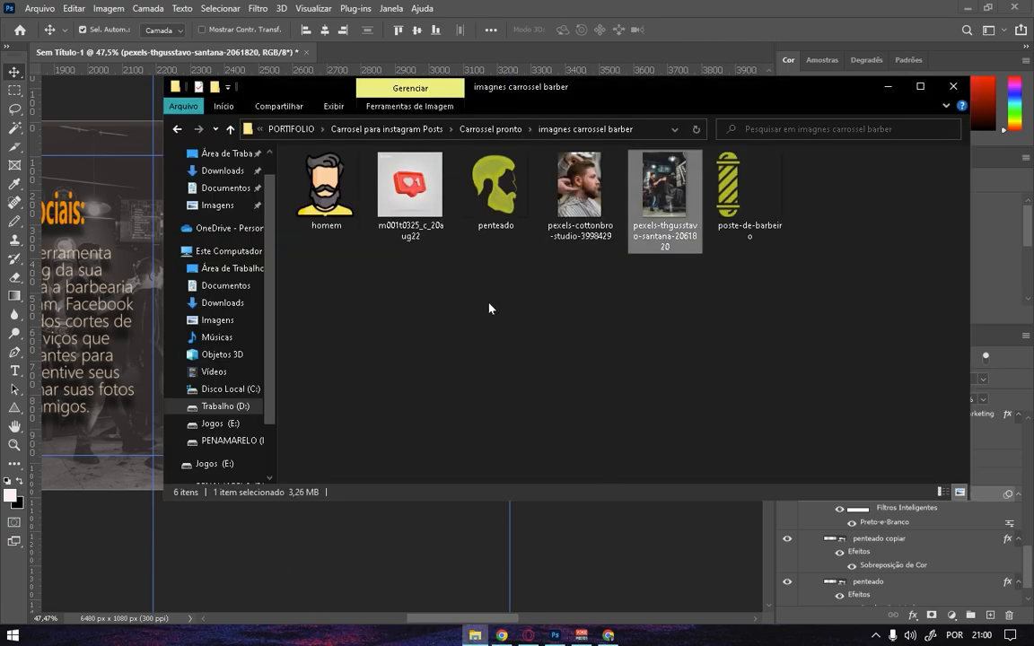
pyautogui.moveTo(325, 189); pyautogui.dragTo(418, 564)
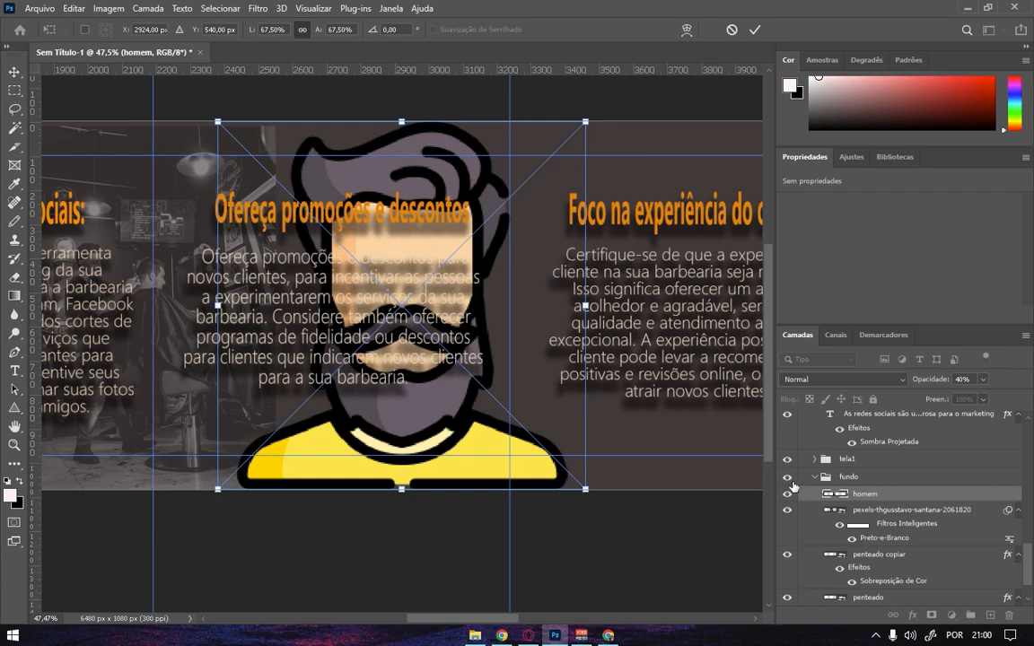
pyautogui.moveTo(426, 244); pyautogui.dragTo(534, 237)
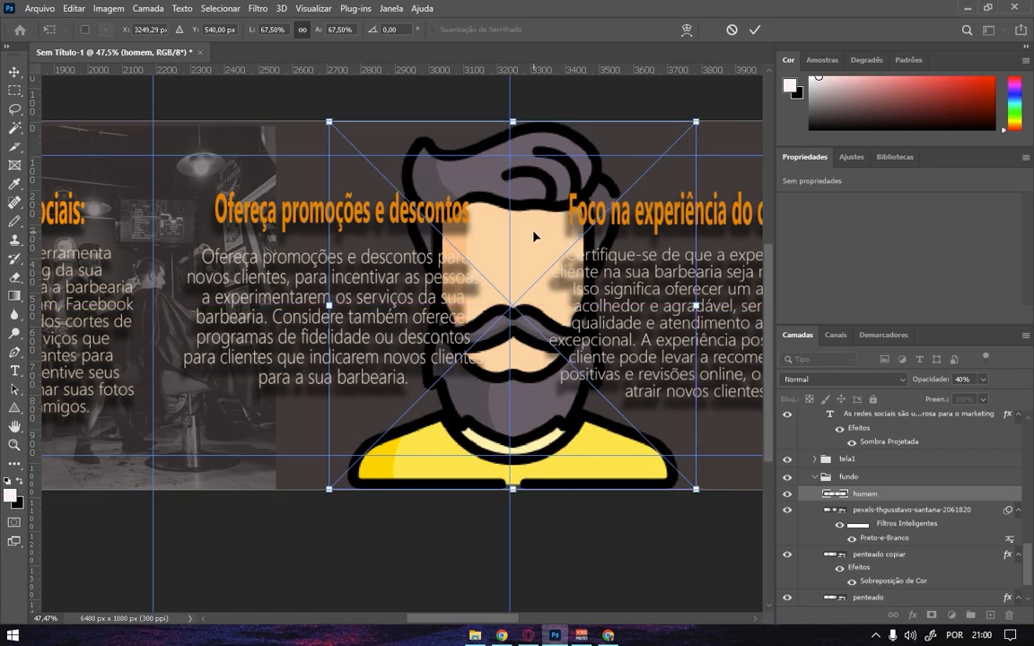
pyautogui.click(755, 30)
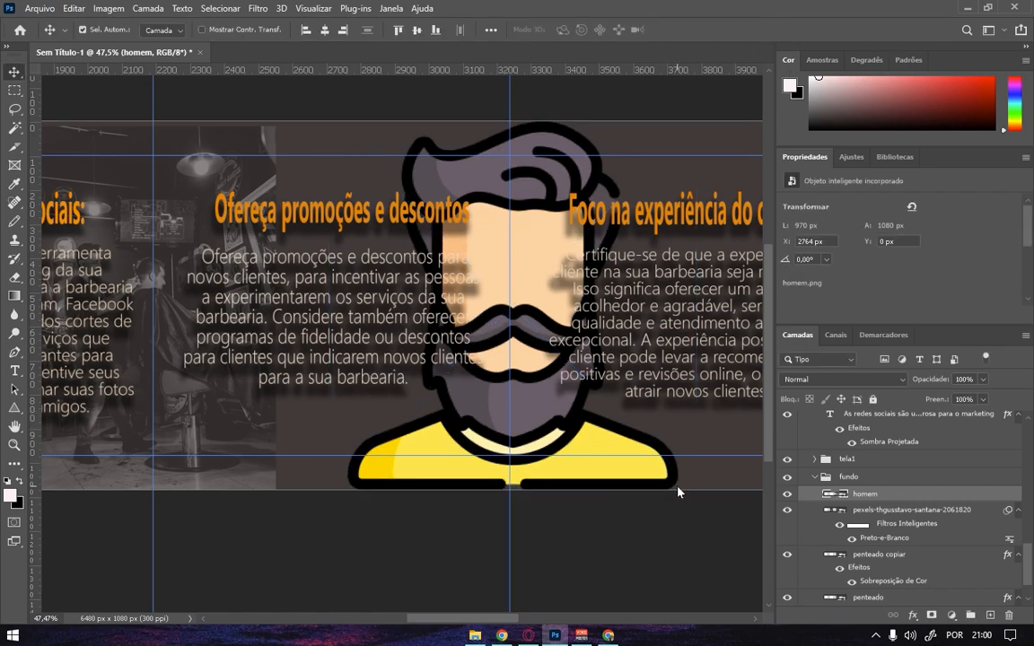
# Convert the homem layer to a smart object and apply a Preto-e-Branco adjustment with the Padrão preset.
pyautogui.rightClick(886, 493)
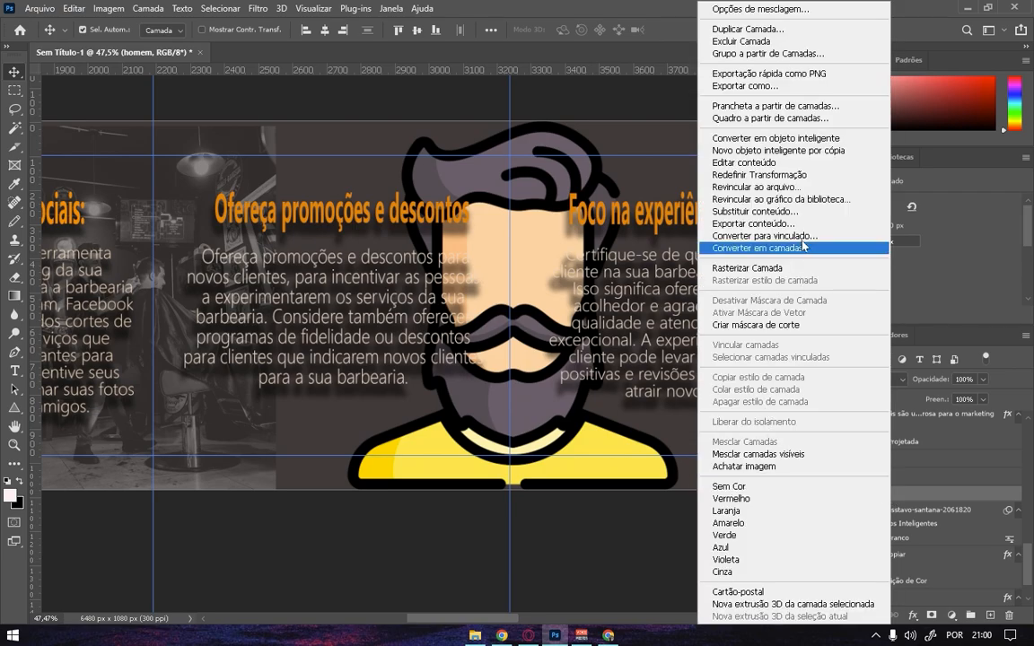
pyautogui.click(777, 139)
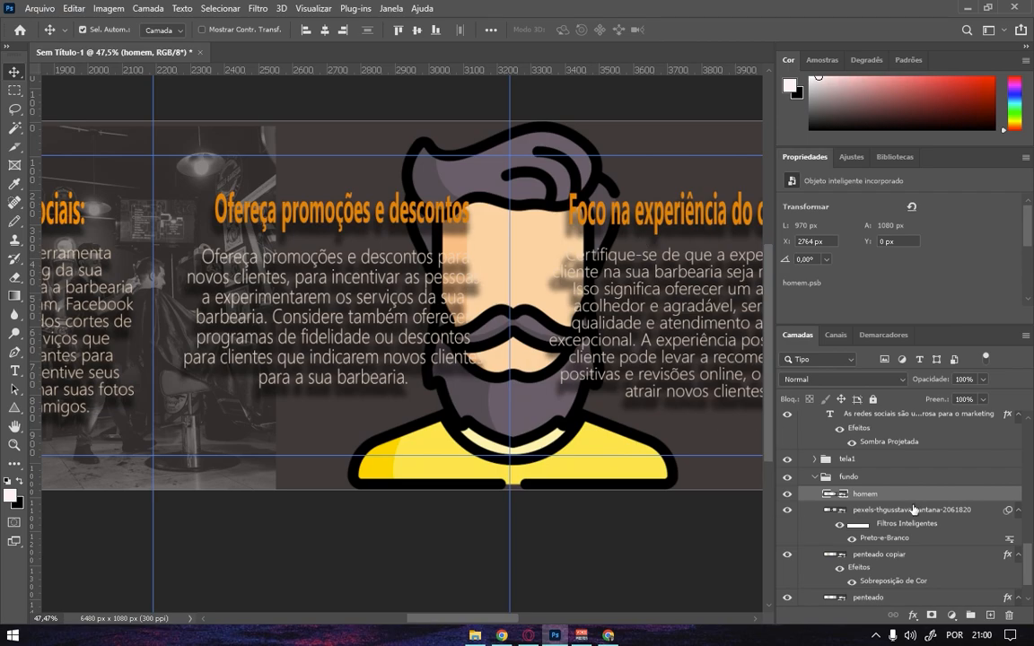
pyautogui.click(104, 10)
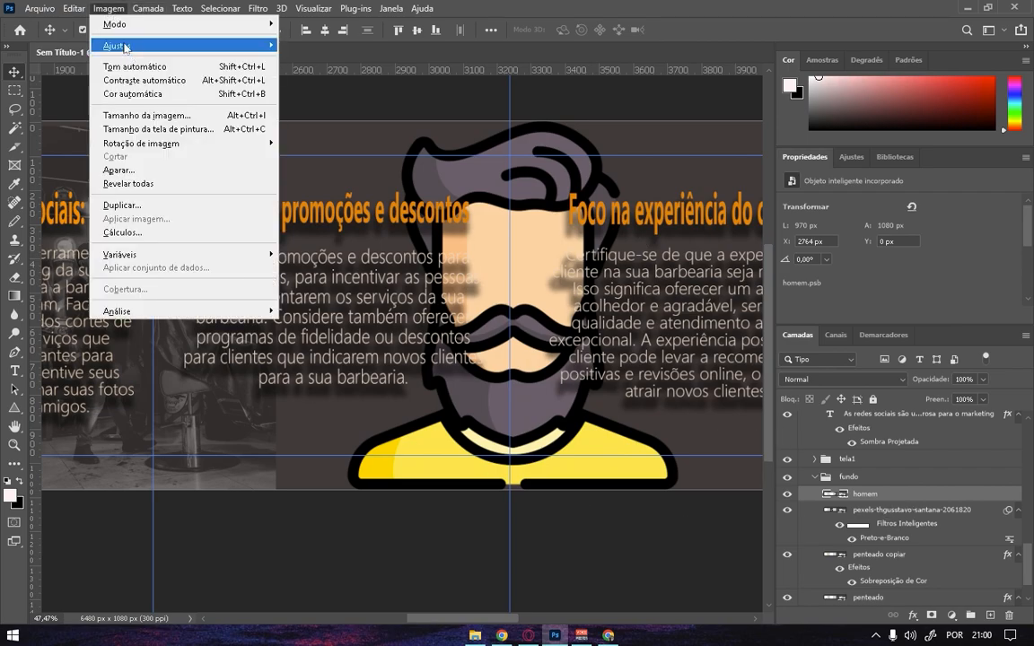
pyautogui.moveTo(126, 46)
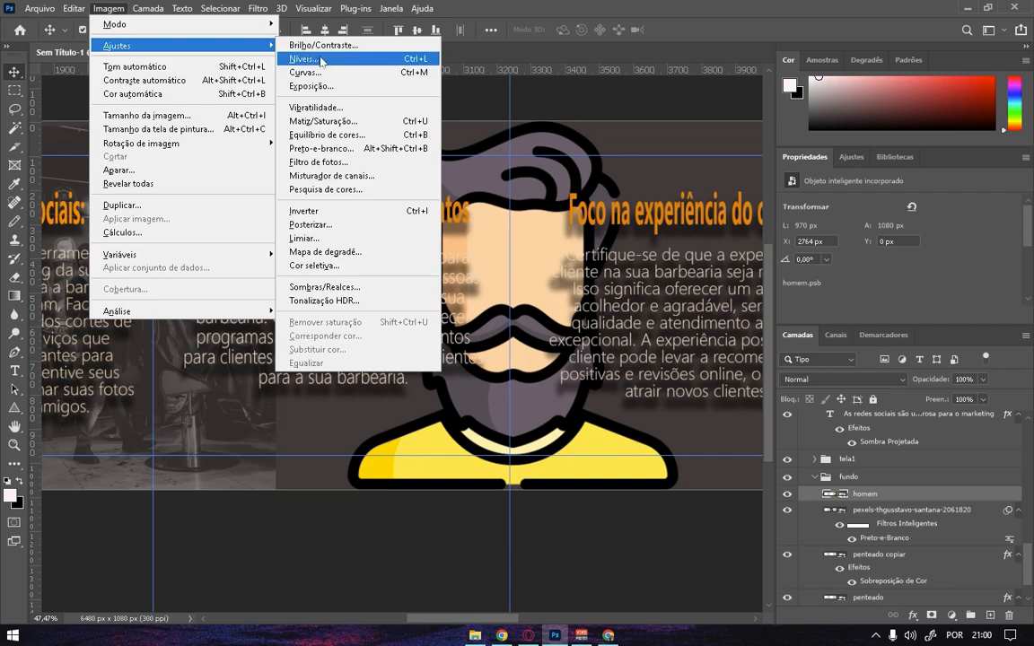
pyautogui.click(337, 148)
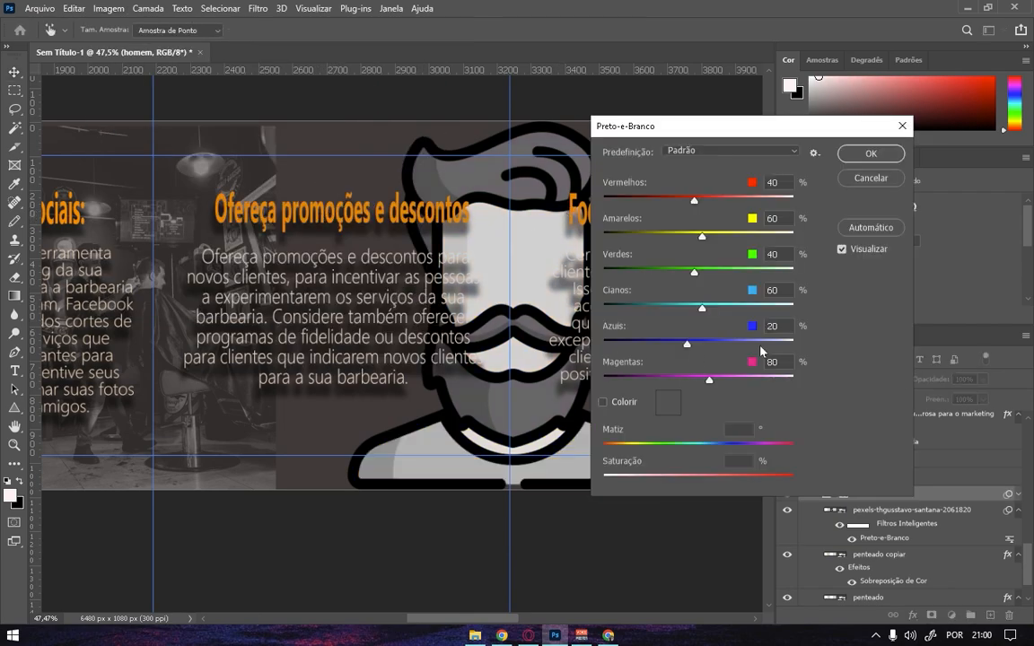
pyautogui.click(870, 153)
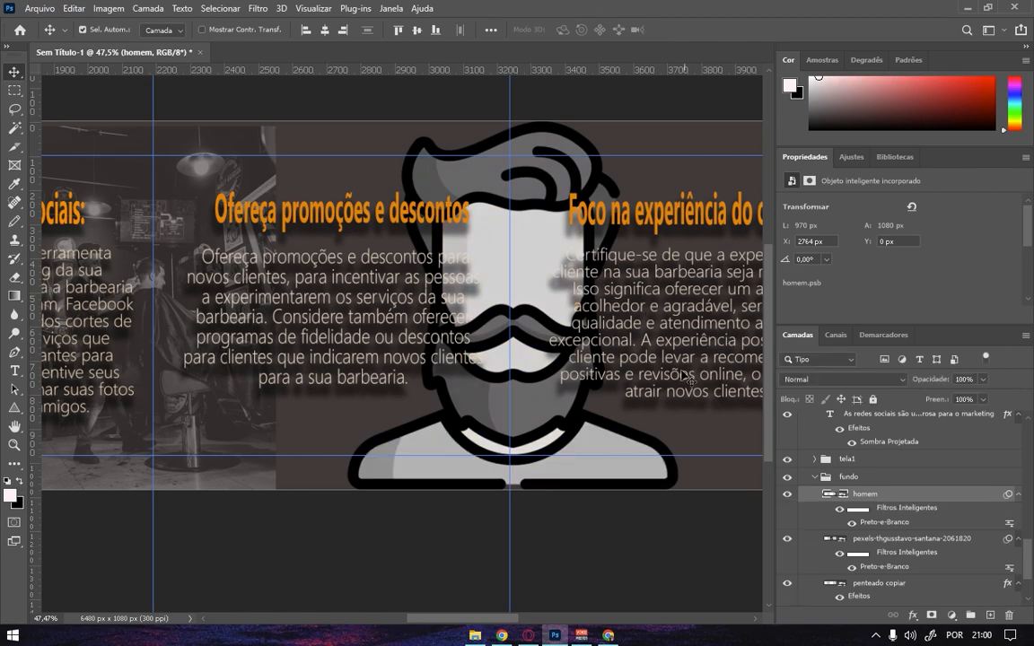
# Lower the homem illustration's layer opacity to 40%.
pyautogui.click(982, 378)
pyautogui.moveTo(941, 399); pyautogui.dragTo(944, 400)
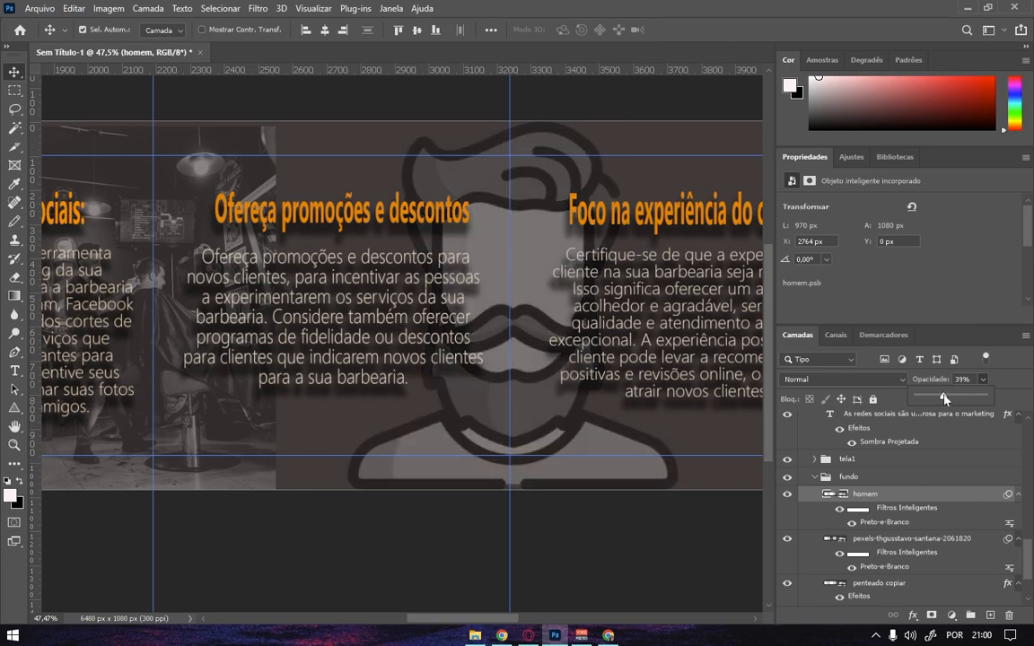
pyautogui.moveTo(944, 399); pyautogui.dragTo(944, 399)
# Place the pexels-cottonbro-studio-3998429 photo from the image folder across the tela4/tela5 guide, at about X 3927 px, Y 0 px.
pyautogui.moveTo(474, 621); pyautogui.dragTo(537, 630)
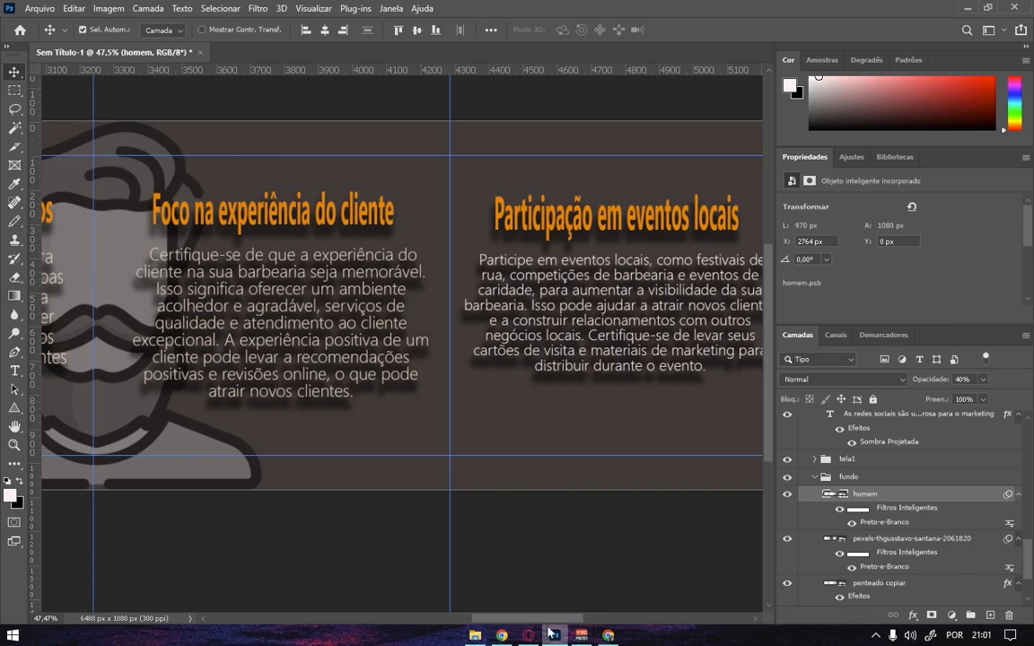
pyautogui.click(475, 635)
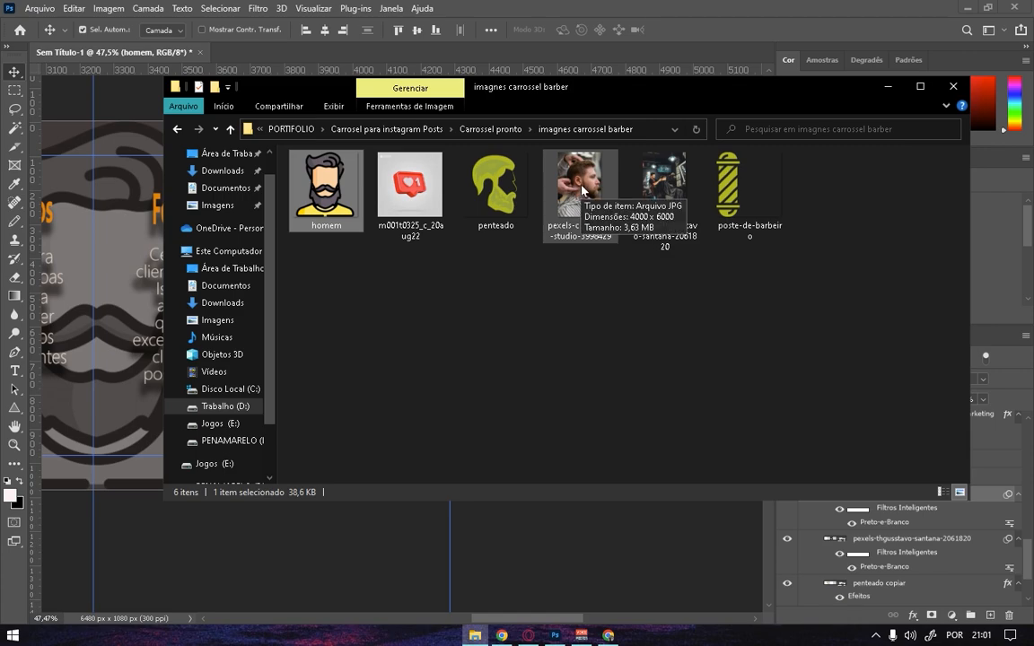
pyautogui.moveTo(581, 189); pyautogui.dragTo(490, 543)
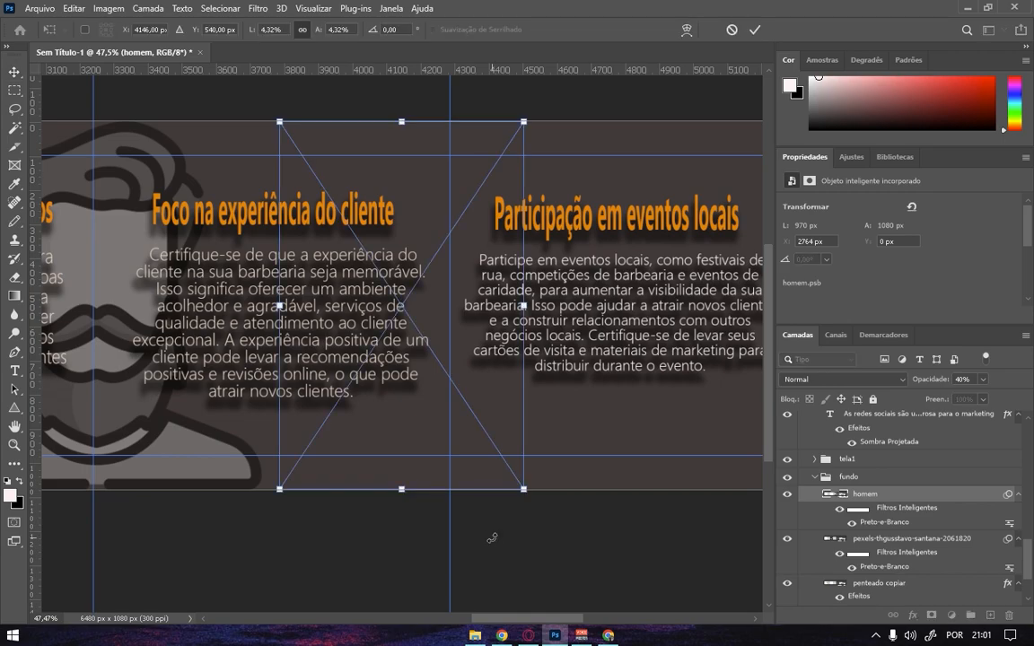
pyautogui.moveTo(383, 203); pyautogui.dragTo(478, 233)
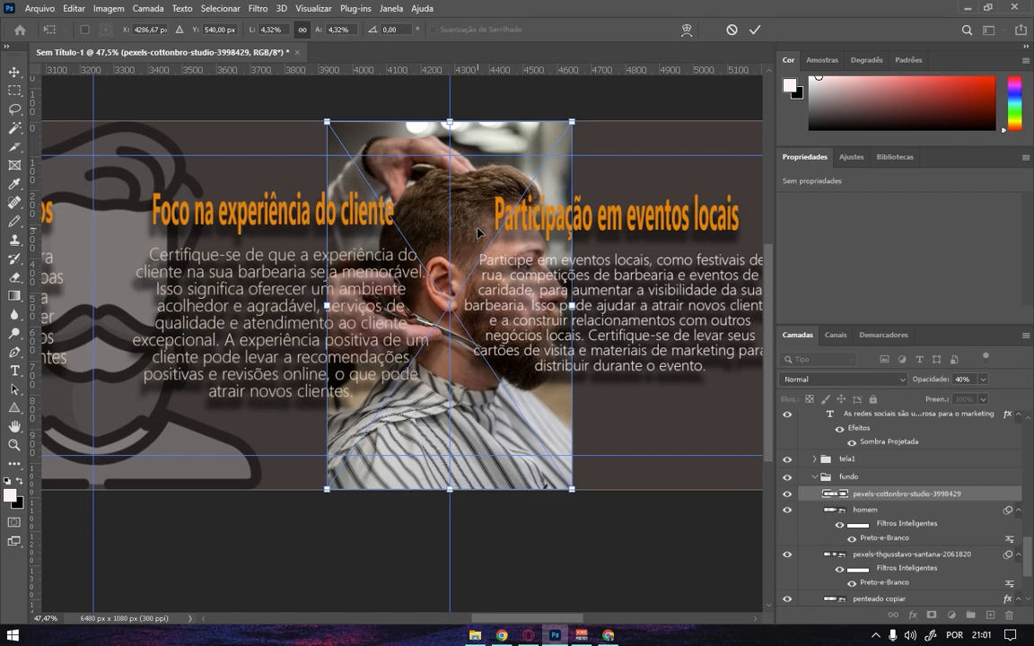
pyautogui.click(755, 29)
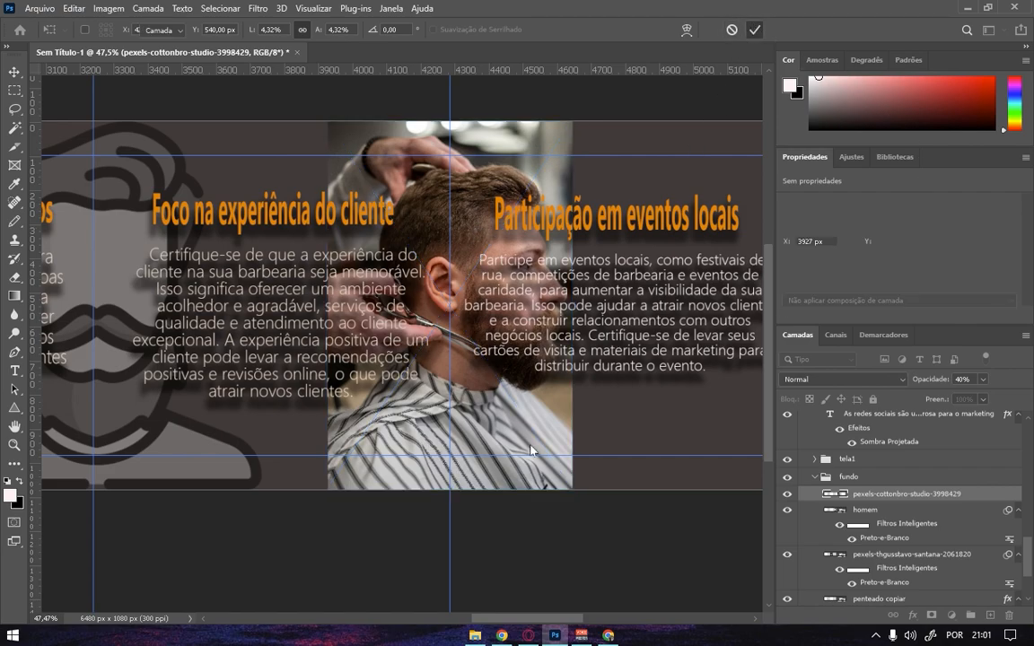
# Convert the pexels-cottonbro-studio-3998429 layer to a smart object and apply a Preto-e-Branco adjustment with the Padrão preset.
pyautogui.rightClick(980, 501)
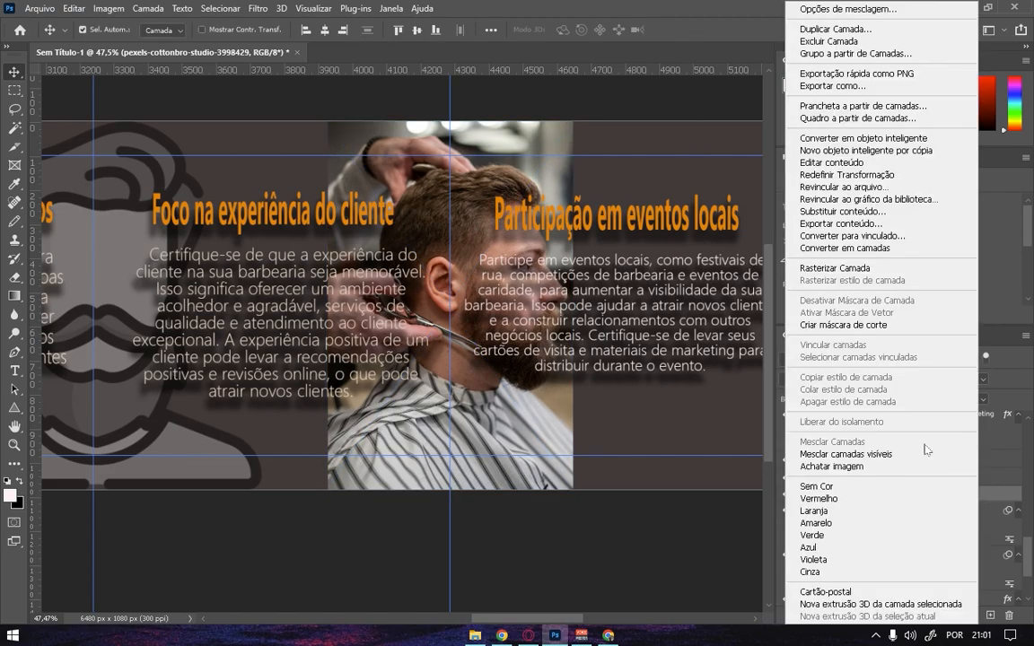
pyautogui.click(844, 145)
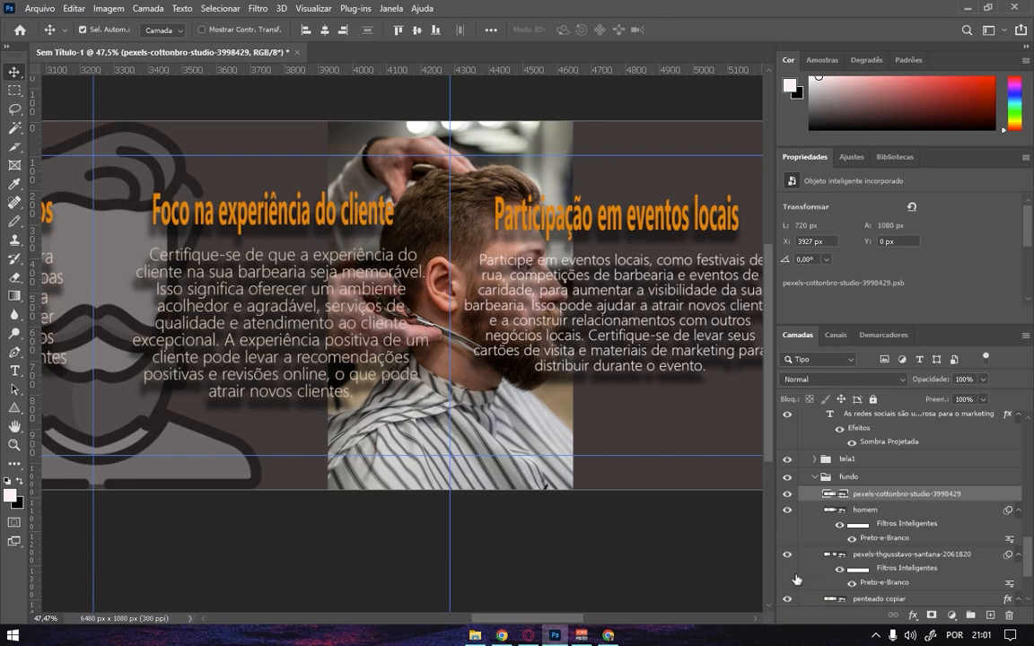
pyautogui.click(109, 8)
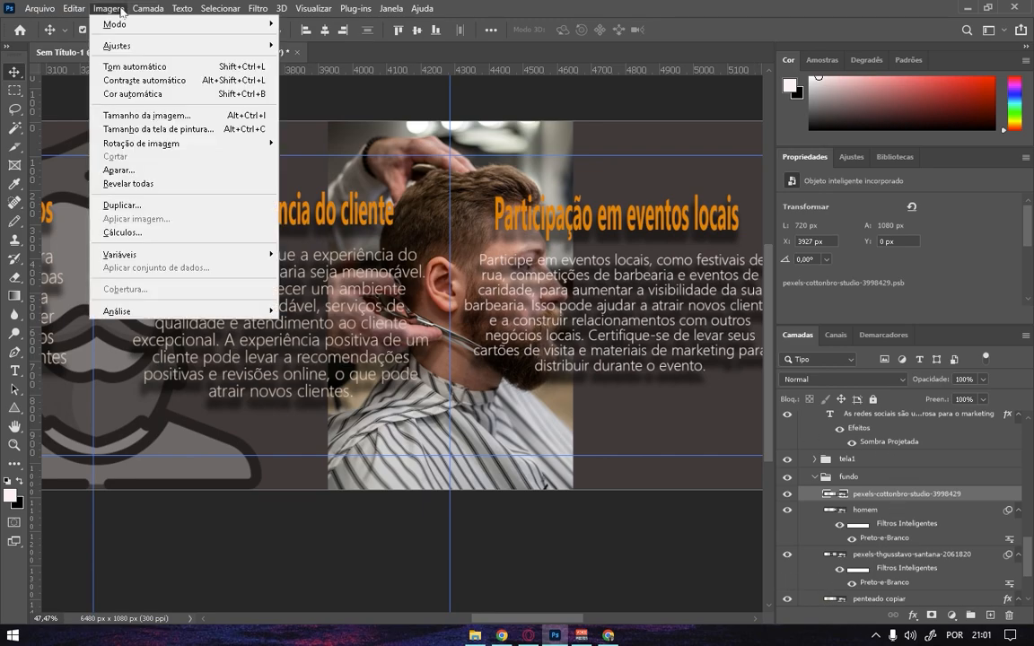
pyautogui.moveTo(149, 48)
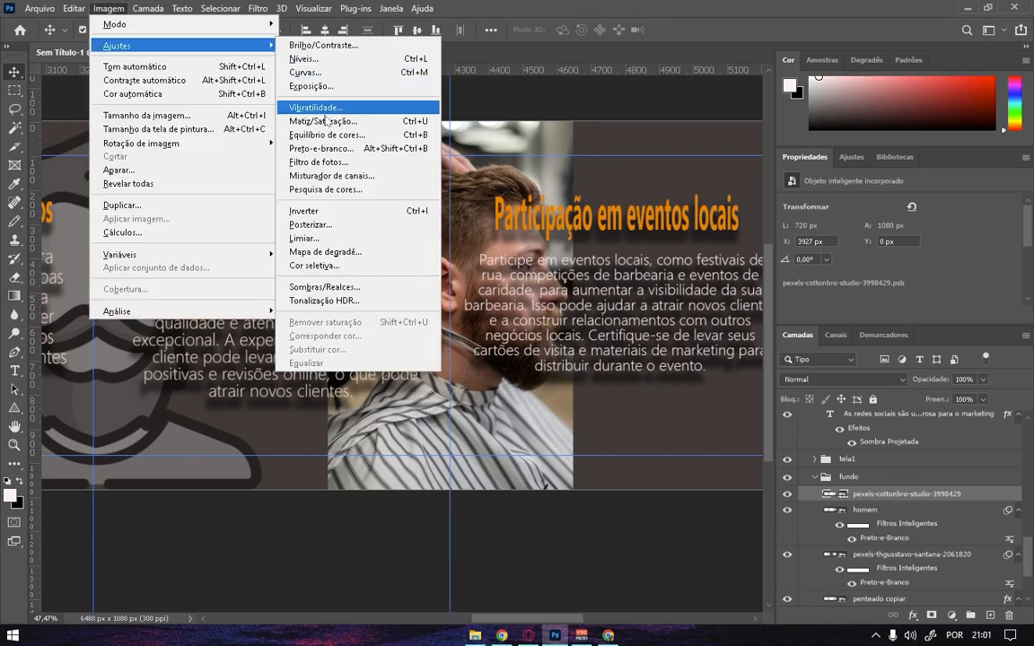
pyautogui.click(316, 149)
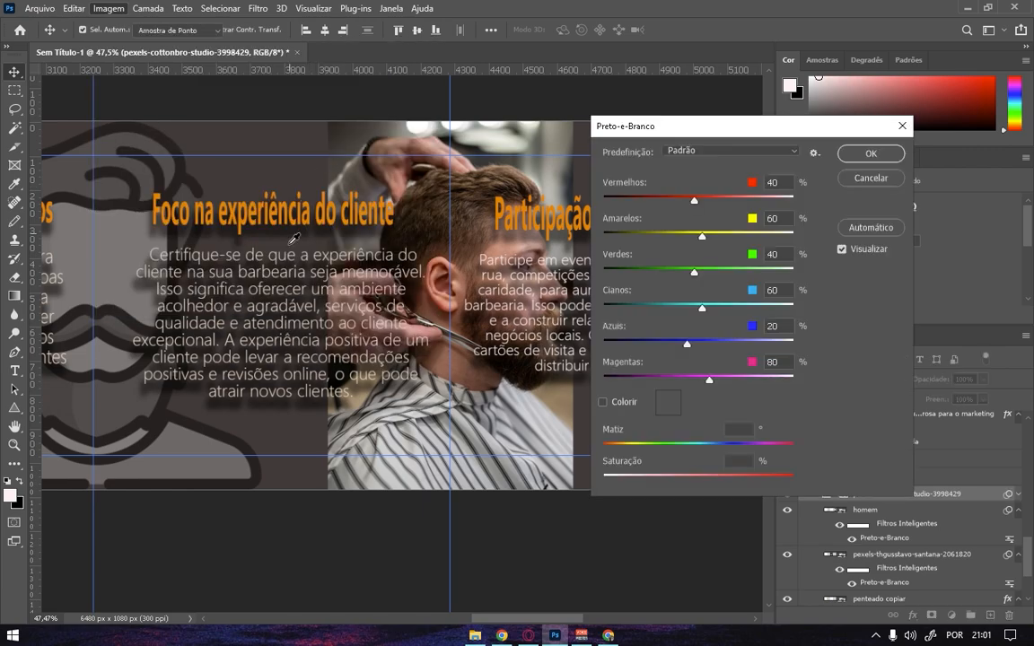
pyautogui.click(843, 154)
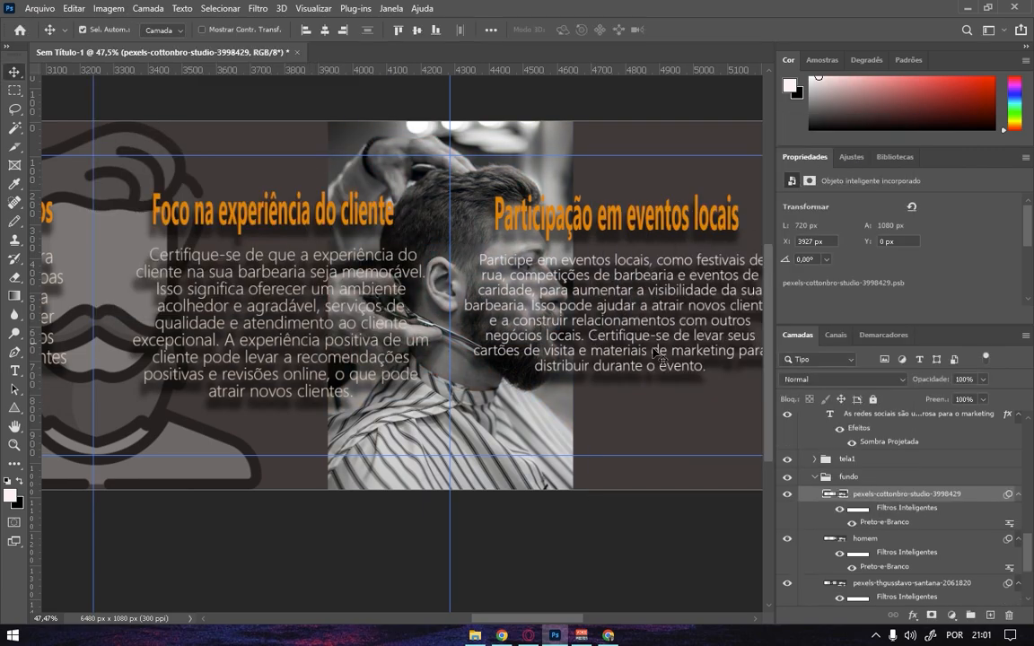
# Lower the pexels-cottonbro-studio-3998429 photo's layer opacity to 40%.
pyautogui.click(982, 380)
pyautogui.moveTo(947, 401); pyautogui.dragTo(945, 405)
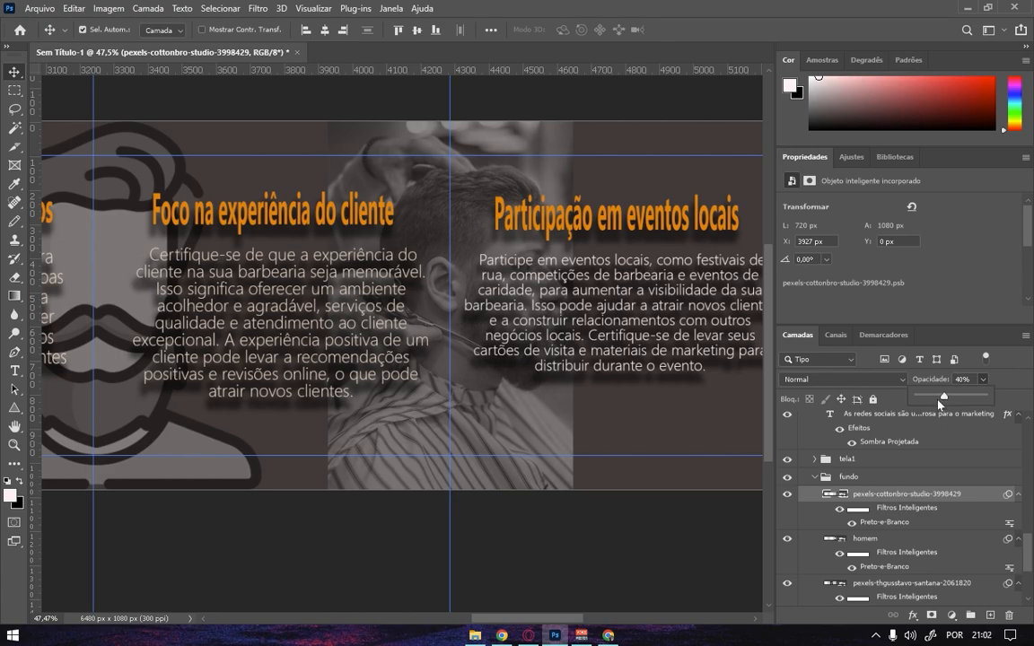
pyautogui.click(959, 276)
# Place the m001t0325_c_20aug22 image from the image folder over the final "Curtiu o Post" slide, at about X 5274 px, Y 100 px.
pyautogui.hscroll(10, 637, 278)
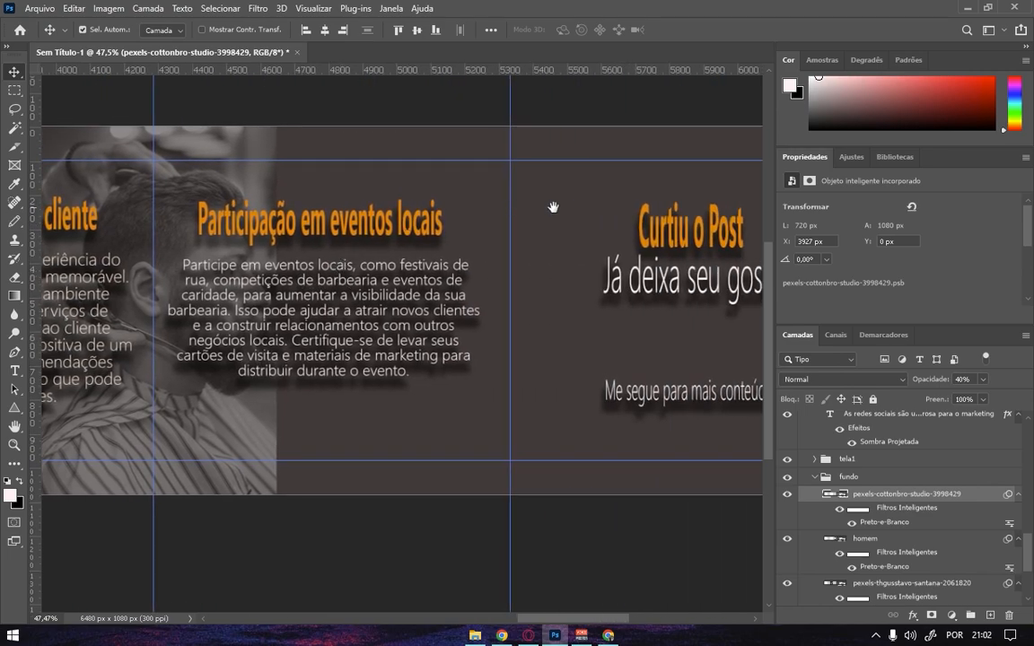
pyautogui.moveTo(415, 201); pyautogui.dragTo(475, 237)
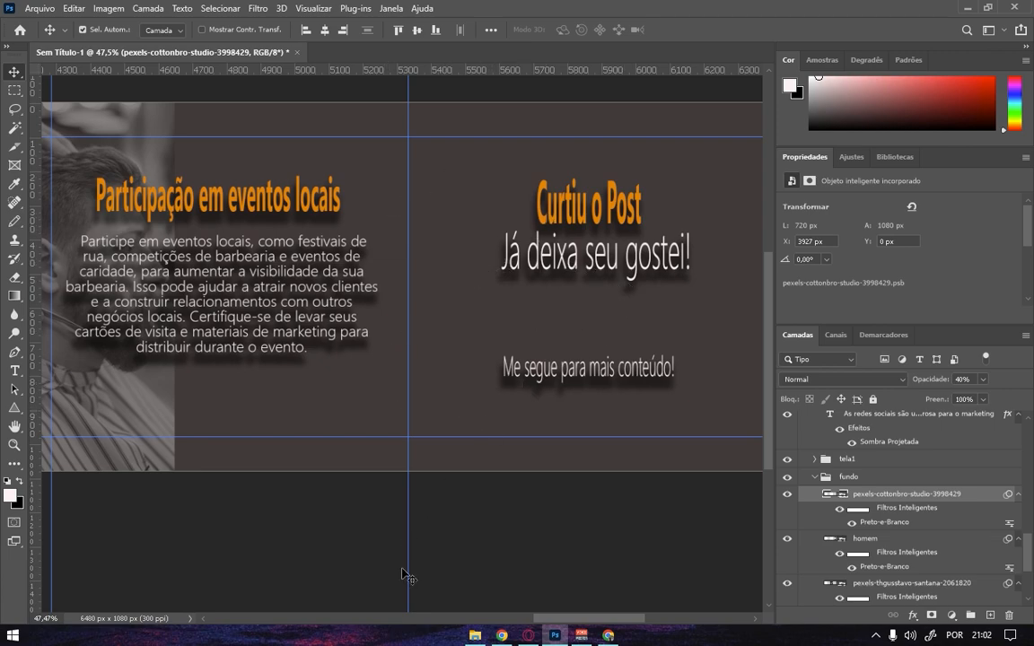
pyautogui.click(475, 635)
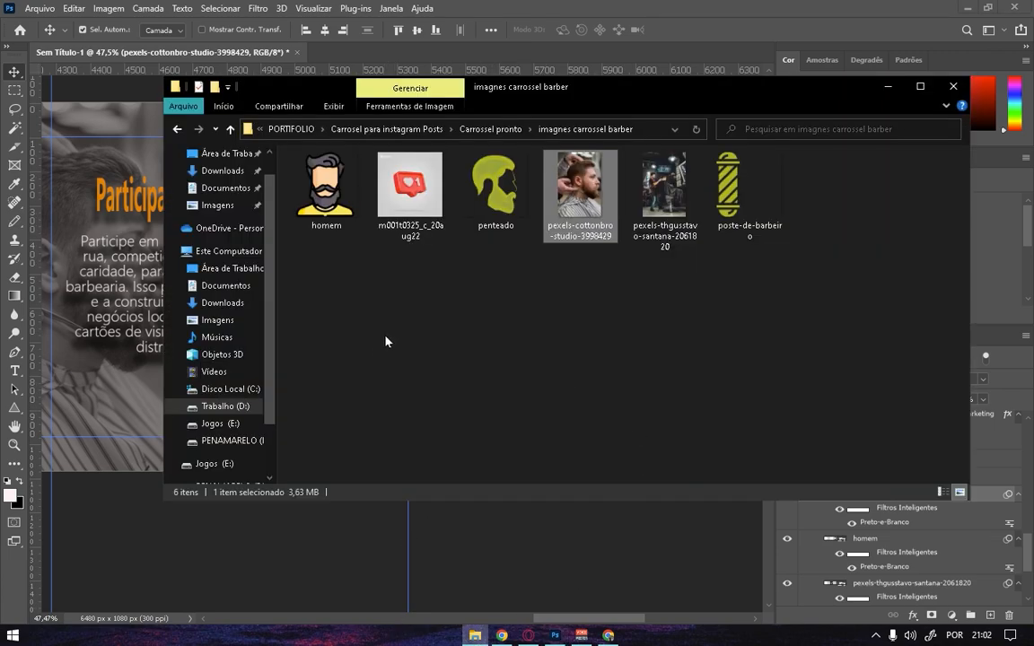
pyautogui.moveTo(416, 189); pyautogui.dragTo(455, 503)
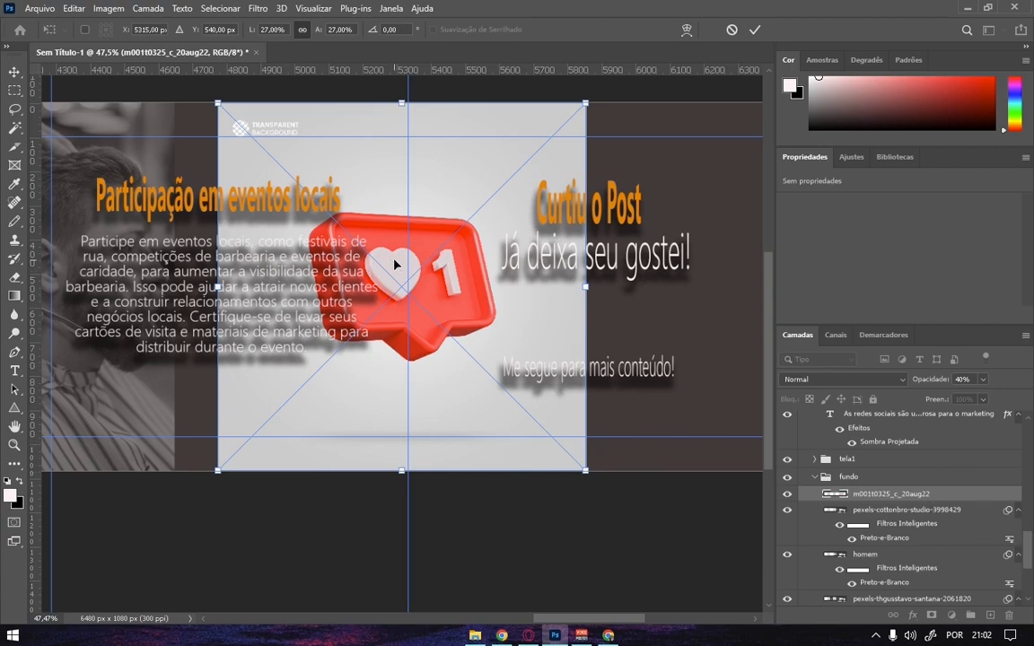
pyautogui.moveTo(427, 259); pyautogui.dragTo(504, 254)
pyautogui.moveTo(629, 252); pyautogui.dragTo(603, 282)
pyautogui.click(753, 29)
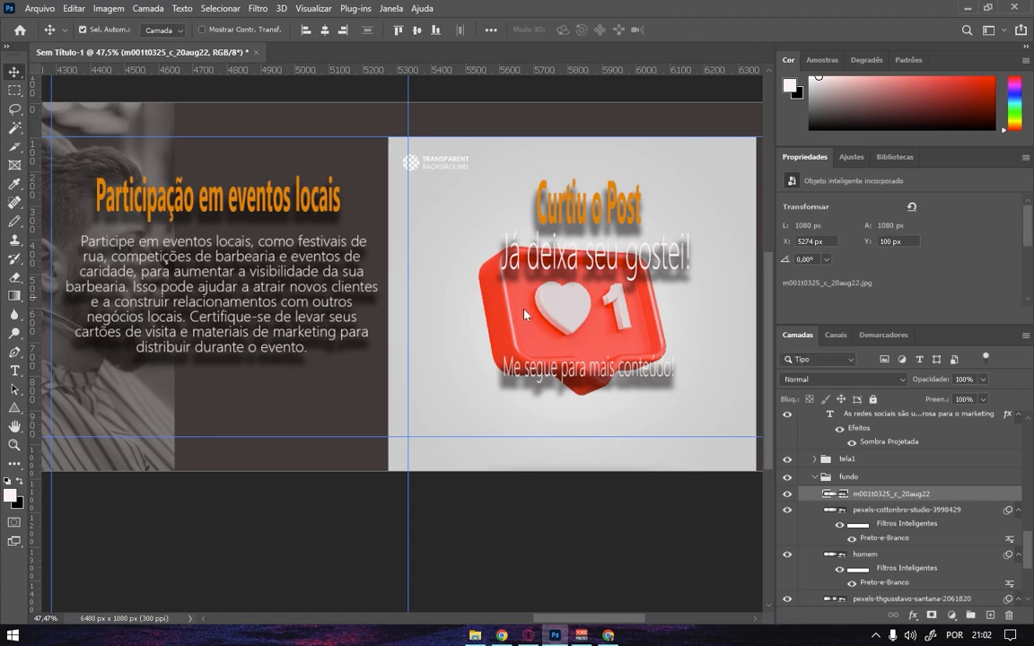
# Convert the m001t0325_c_20aug22 layer to a smart object, select its subject and mask out the grey background.
pyautogui.rightClick(945, 499)
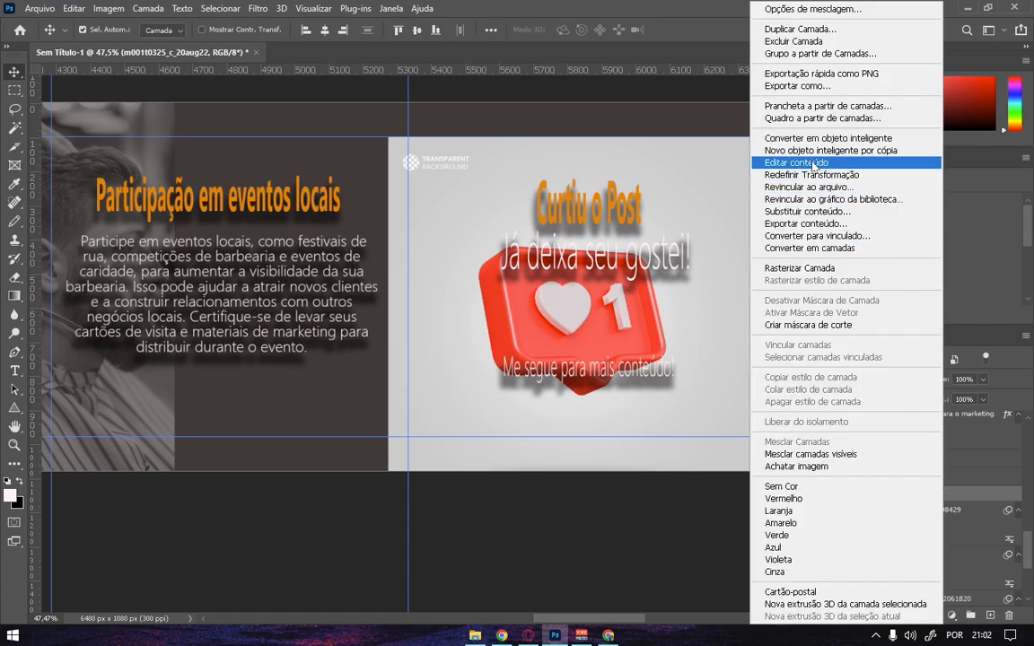
pyautogui.click(810, 140)
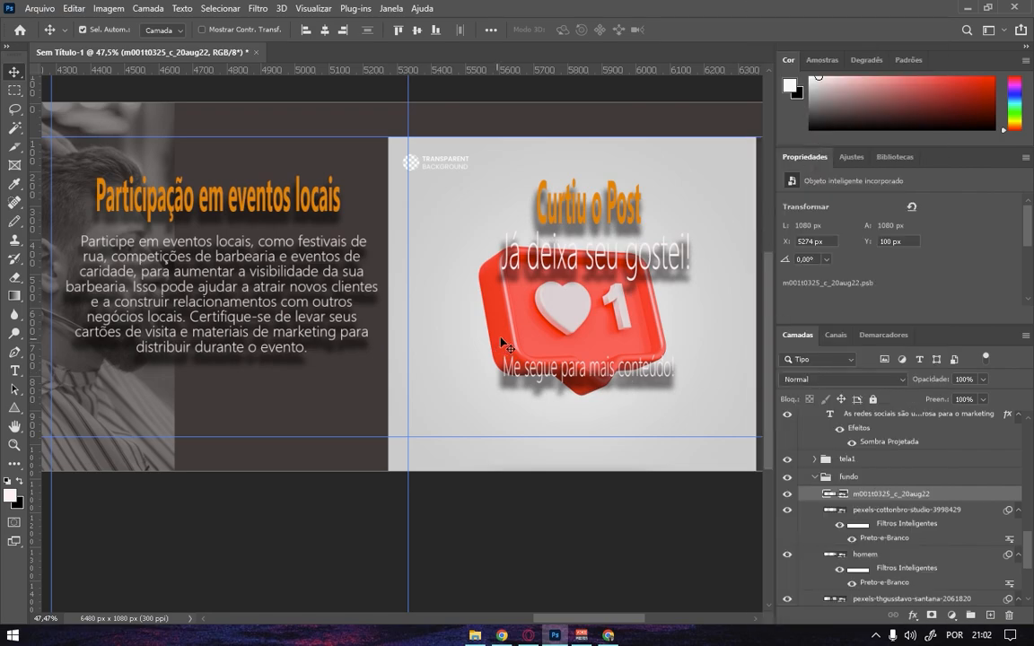
pyautogui.click(221, 9)
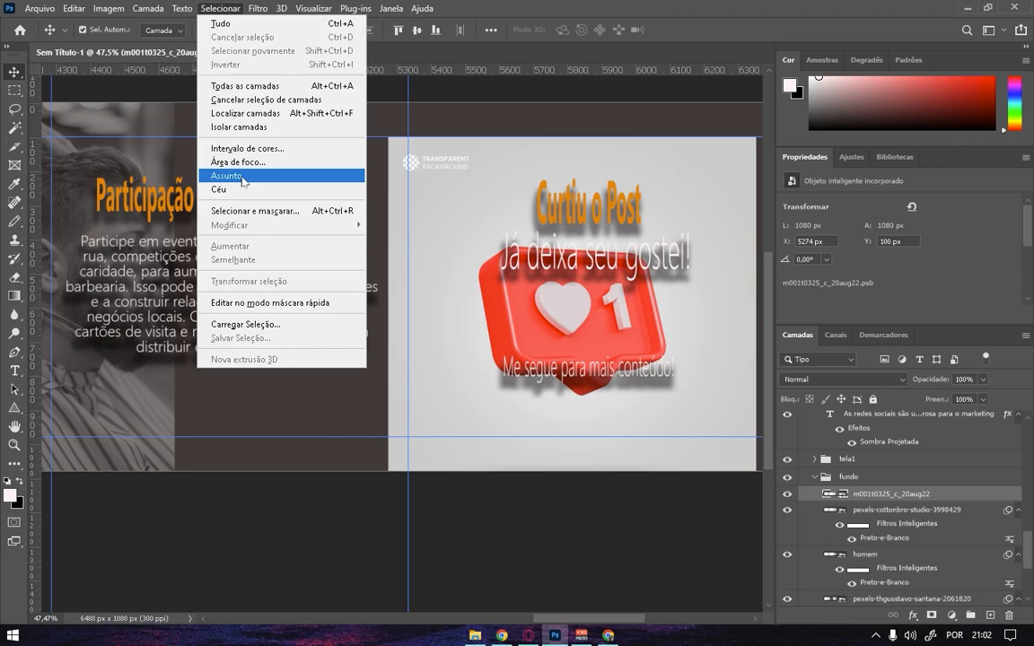
pyautogui.press('Escape')
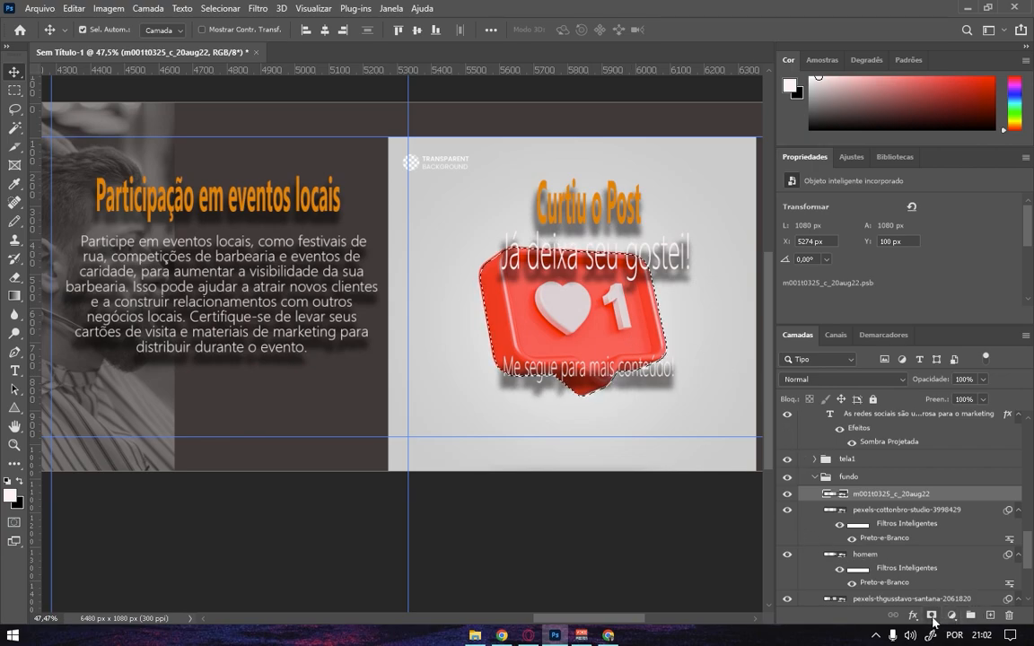
pyautogui.click(932, 616)
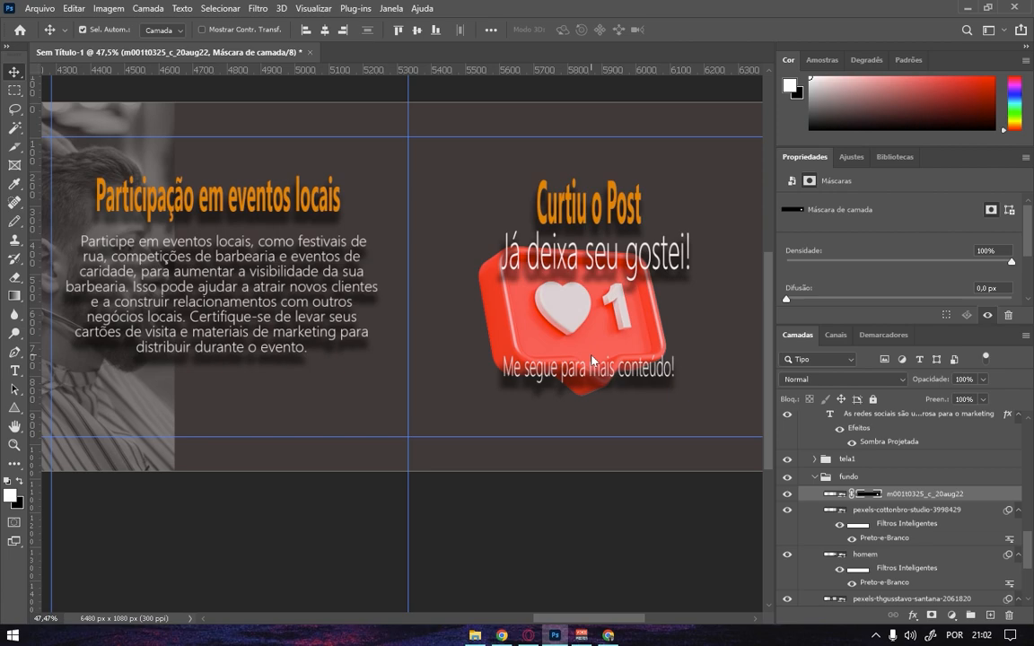
# Scale the like icon to about 34.38% and position it between "Já deixa seu gostei!" and "Me segue para mais conteúdo!".
pyautogui.hotkey('ctrl', 't')
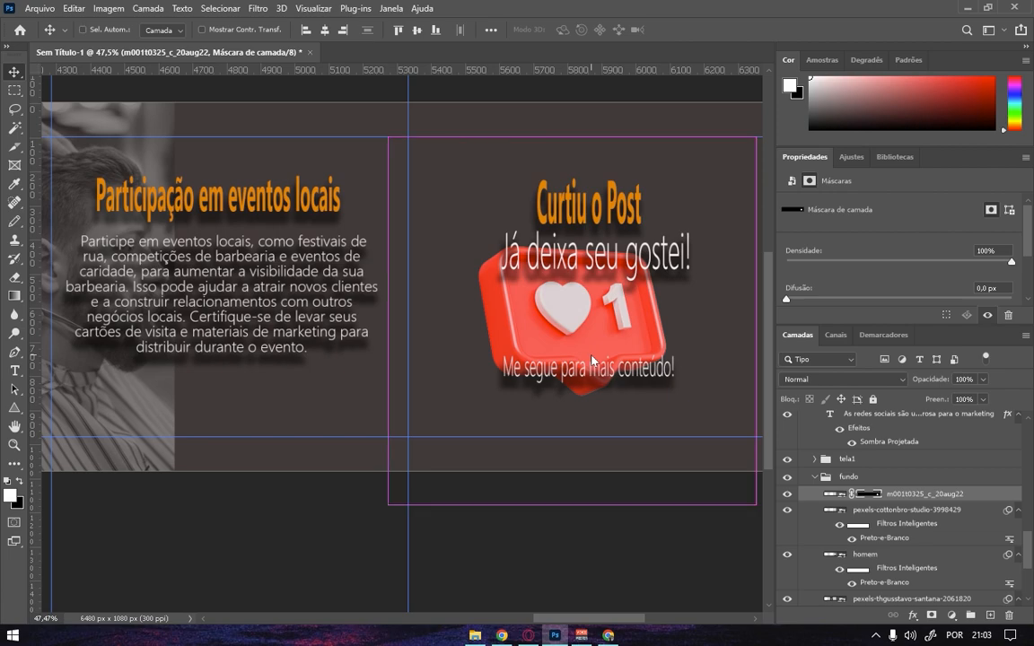
pyautogui.moveTo(386, 135); pyautogui.dragTo(690, 409)
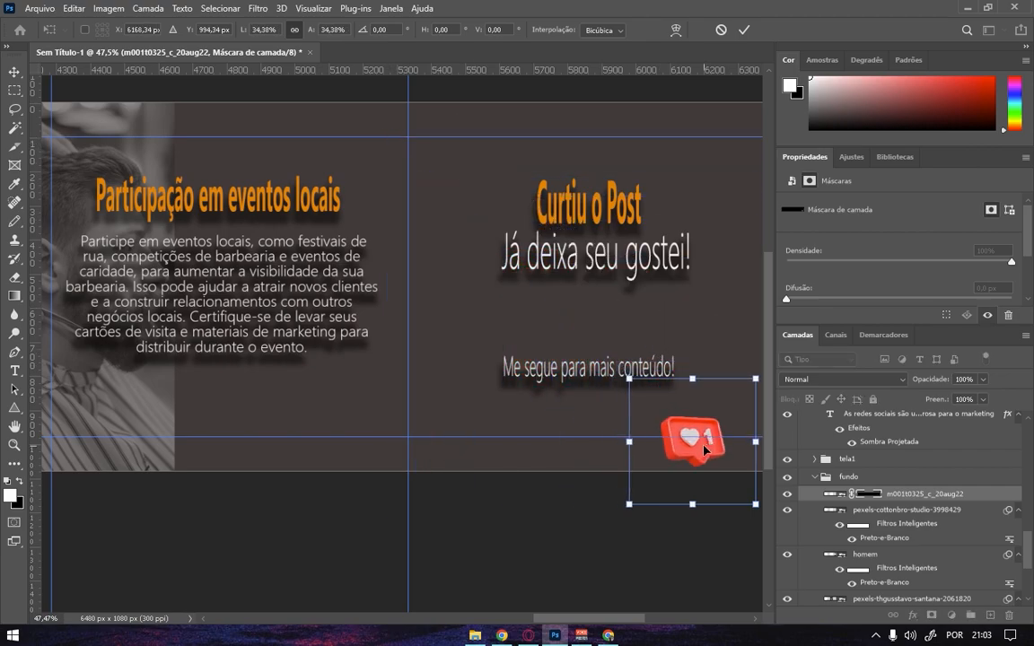
pyautogui.moveTo(705, 450); pyautogui.dragTo(600, 326)
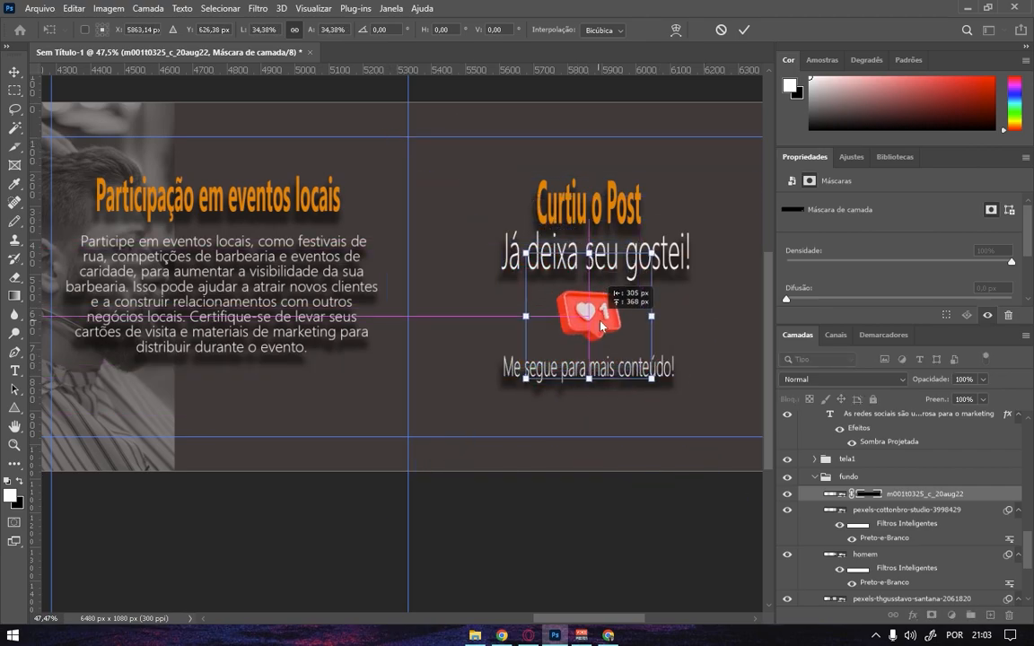
pyautogui.click(744, 30)
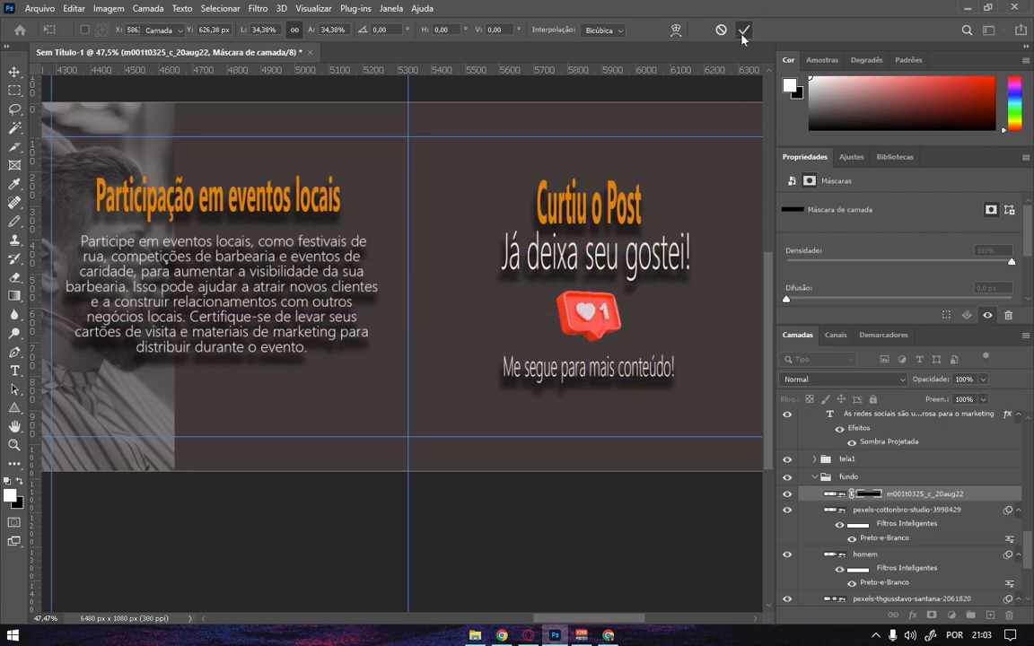
# Add a Sombra Projetada effect to the like icon's layer.
pyautogui.doubleClick(978, 493)
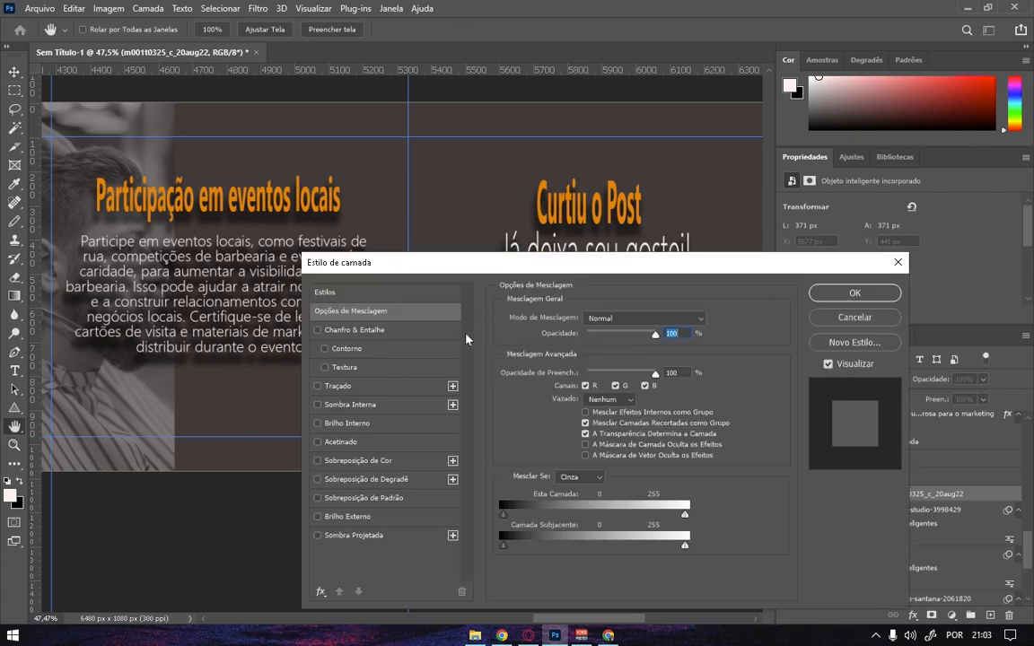
pyautogui.click(317, 536)
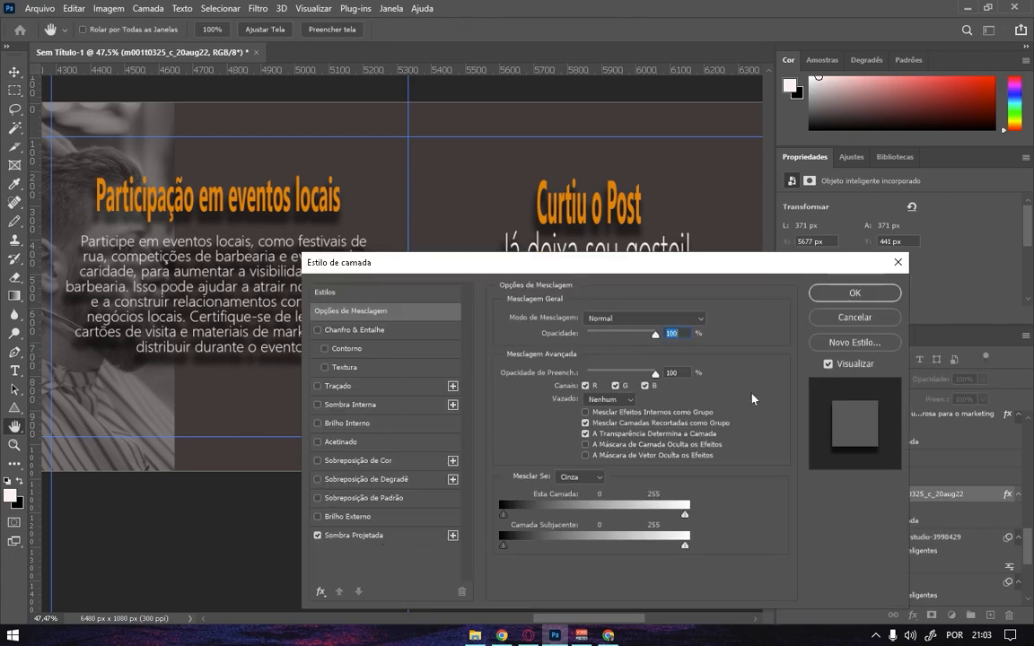
pyautogui.click(854, 293)
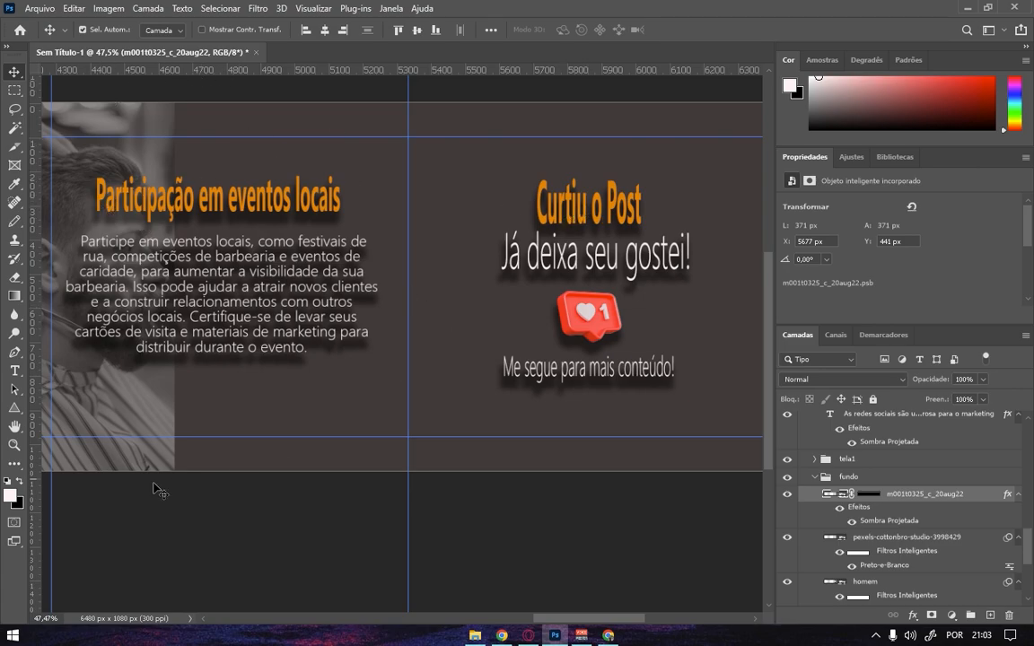
# Add two horizontal guides marking the upper and lower limits of the "Marketing nas redes sociais:" title.
pyautogui.hscroll(-6, 335, 259)
pyautogui.hscroll(-10, 489, 284)
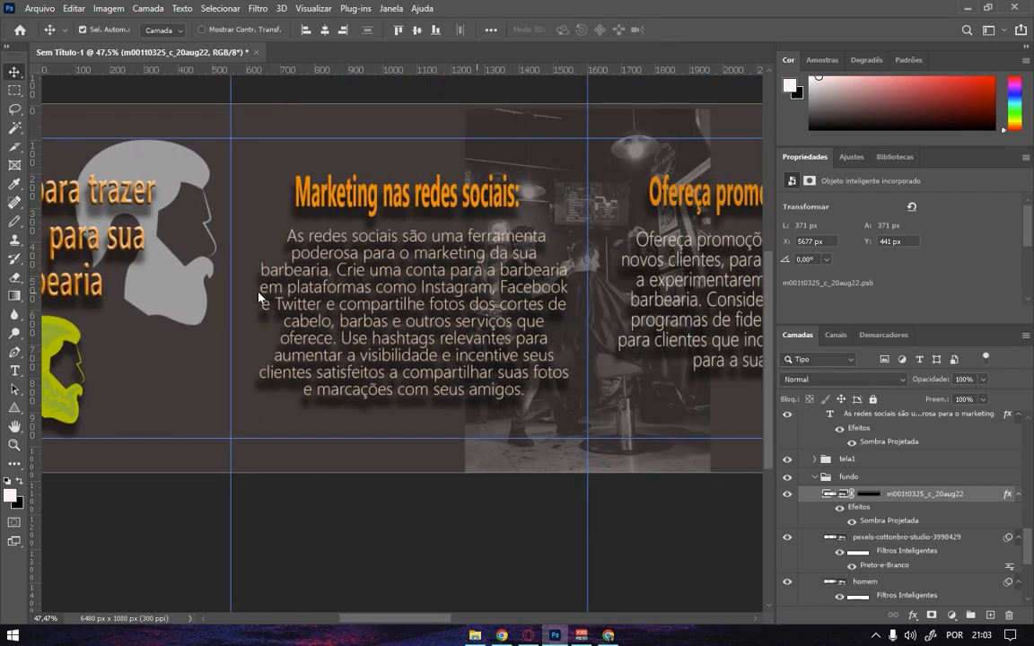
pyautogui.moveTo(330, 68); pyautogui.dragTo(370, 173)
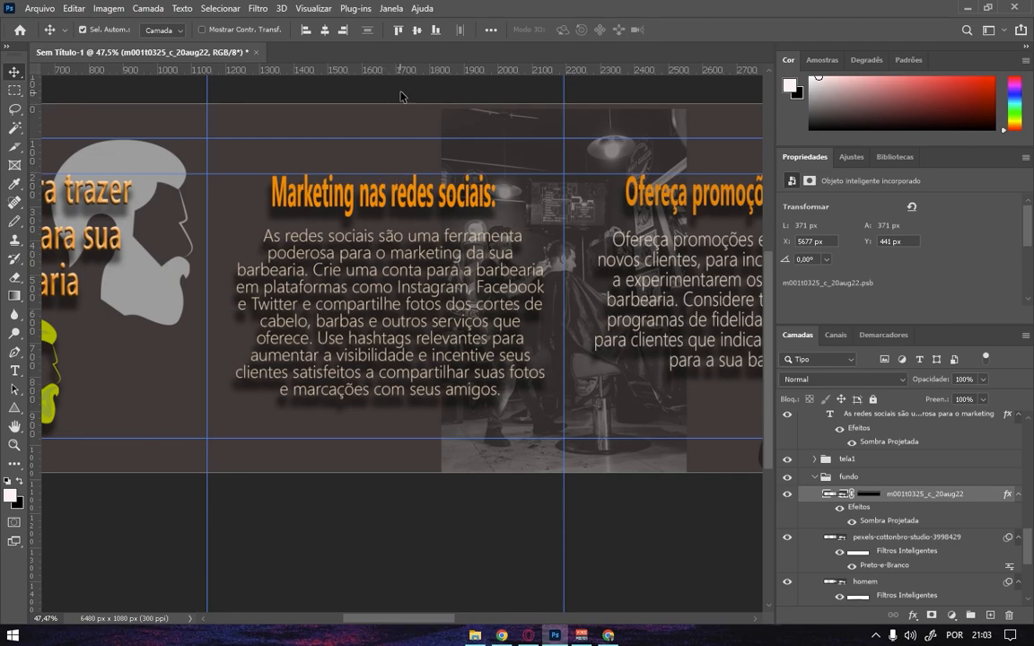
pyautogui.moveTo(363, 69); pyautogui.dragTo(419, 217)
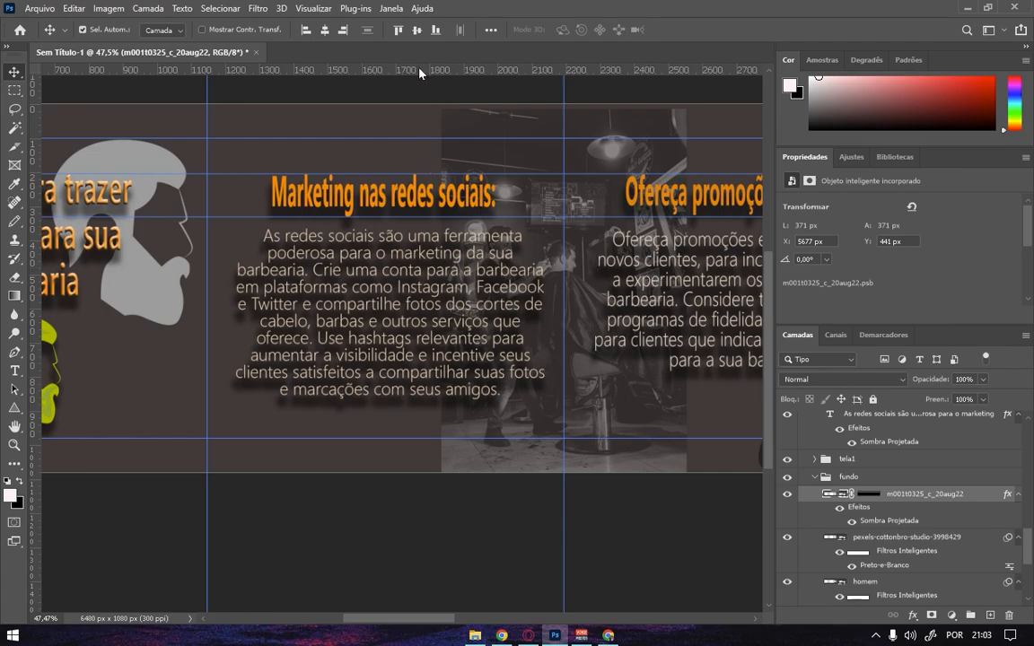
# Move the "As redes sociais" paragraph down to about Y 394.51 px and add horizontal guides just above and below its text.
pyautogui.click(404, 301)
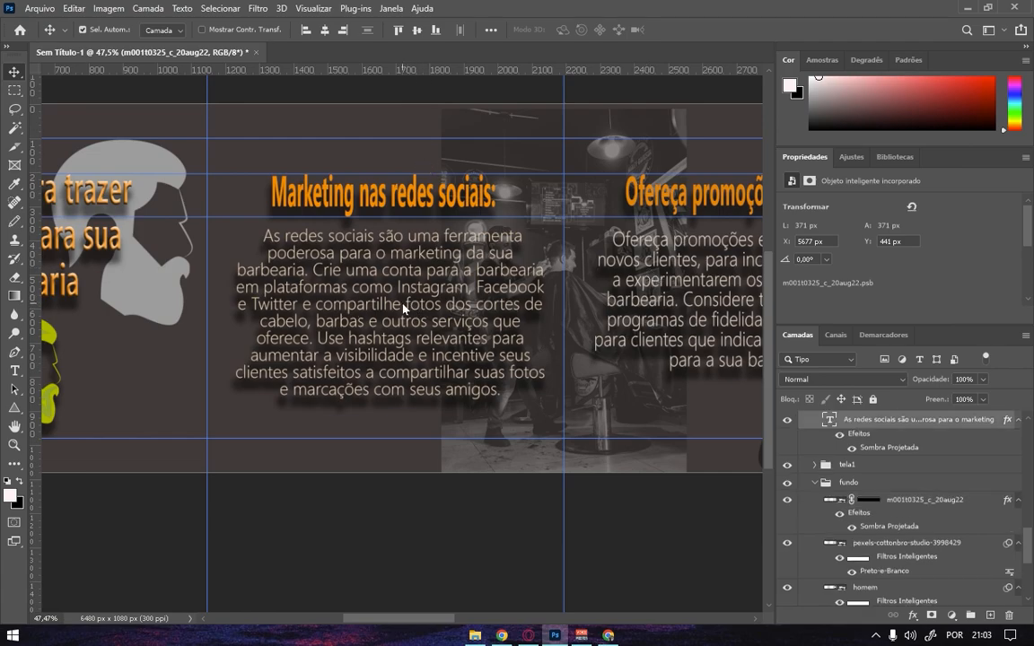
pyautogui.moveTo(404, 296); pyautogui.dragTo(400, 307)
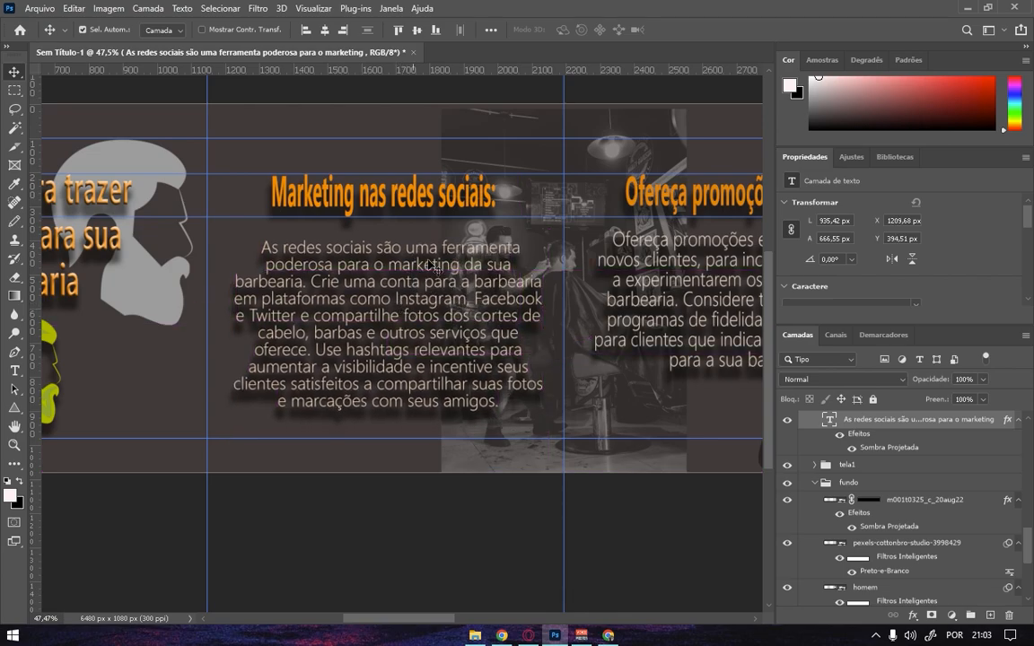
pyautogui.moveTo(402, 75); pyautogui.dragTo(417, 213)
pyautogui.moveTo(405, 72); pyautogui.dragTo(436, 413)
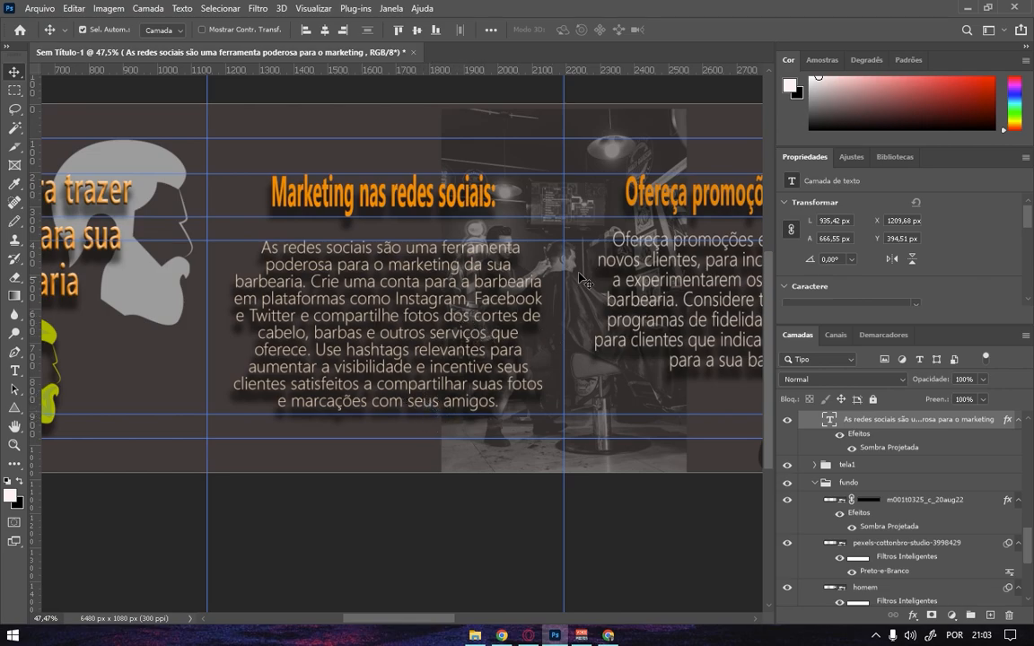
# Lower the "Ofereça promoções e descontos" title slightly, then move its paragraph down and stretch it to 120.99% height with its top at Y 400 px.
pyautogui.hscroll(5, 491, 282)
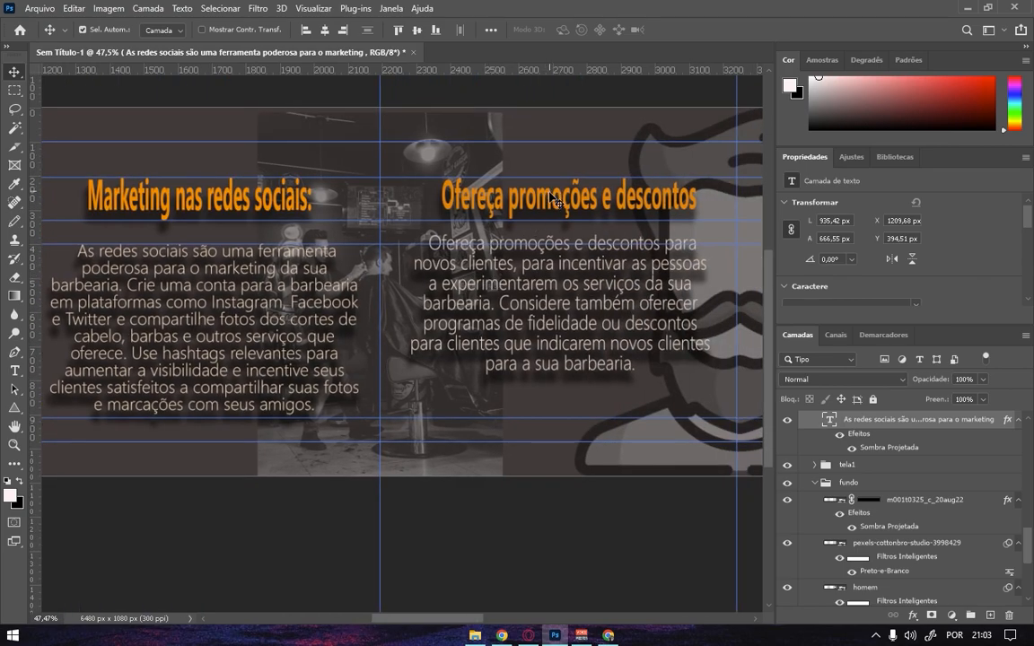
pyautogui.moveTo(550, 201); pyautogui.dragTo(551, 205)
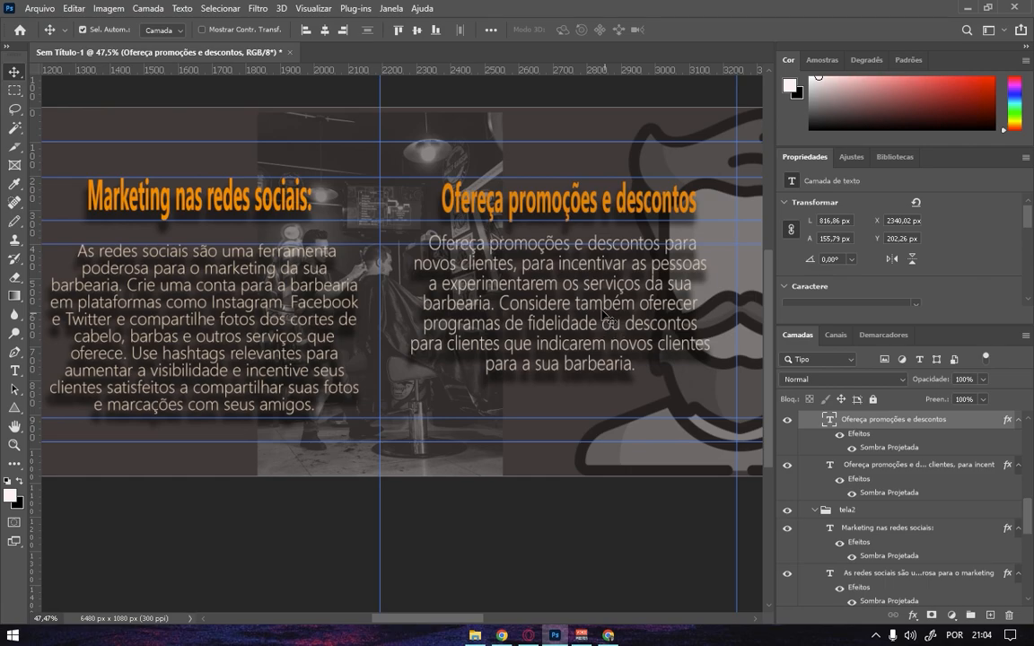
pyautogui.moveTo(566, 302); pyautogui.dragTo(567, 327)
pyautogui.hotkey('ctrl', 't')
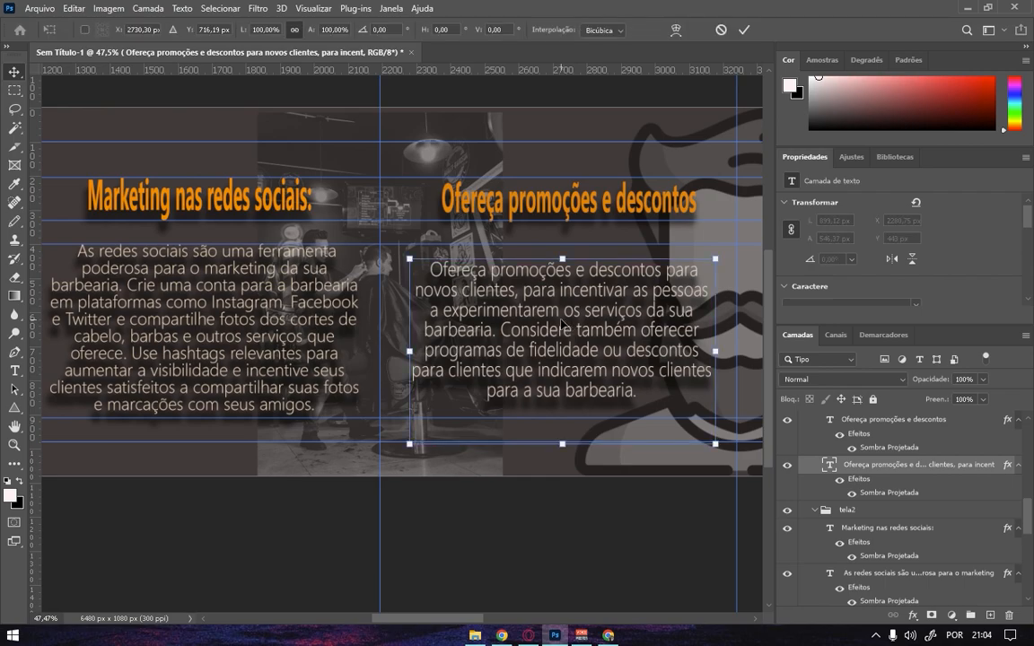
pyautogui.moveTo(562, 259)
pyautogui.mouseDown()
pyautogui.moveTo(562, 194)
pyautogui.moveTo(559, 247)
pyautogui.mouseUp()
pyautogui.moveTo(562, 443); pyautogui.dragTo(565, 466)
pyautogui.moveTo(563, 240); pyautogui.dragTo(565, 244)
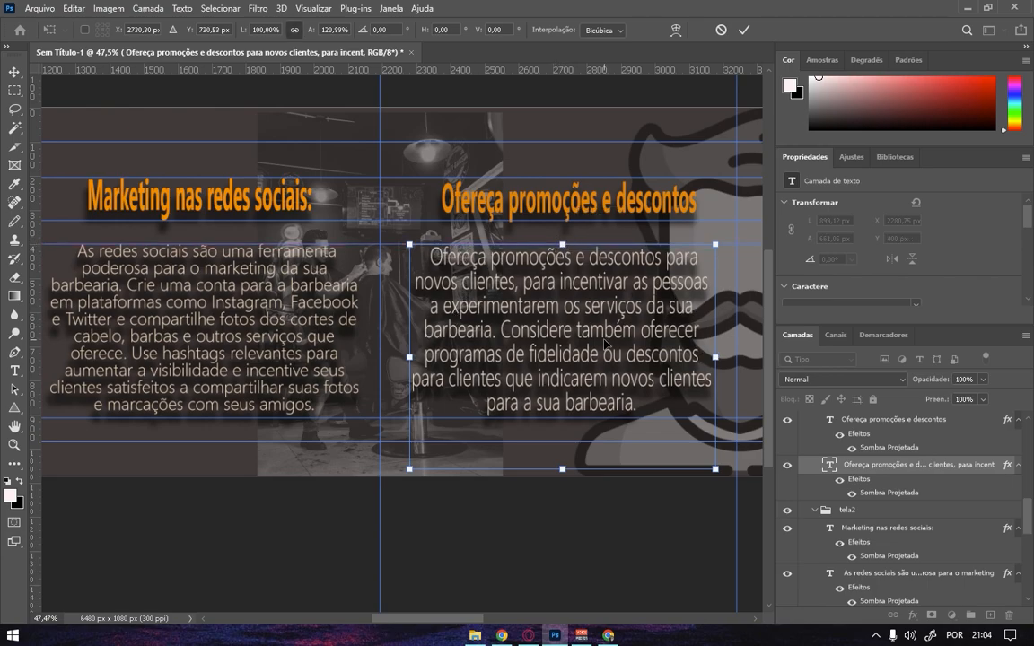
pyautogui.click(744, 30)
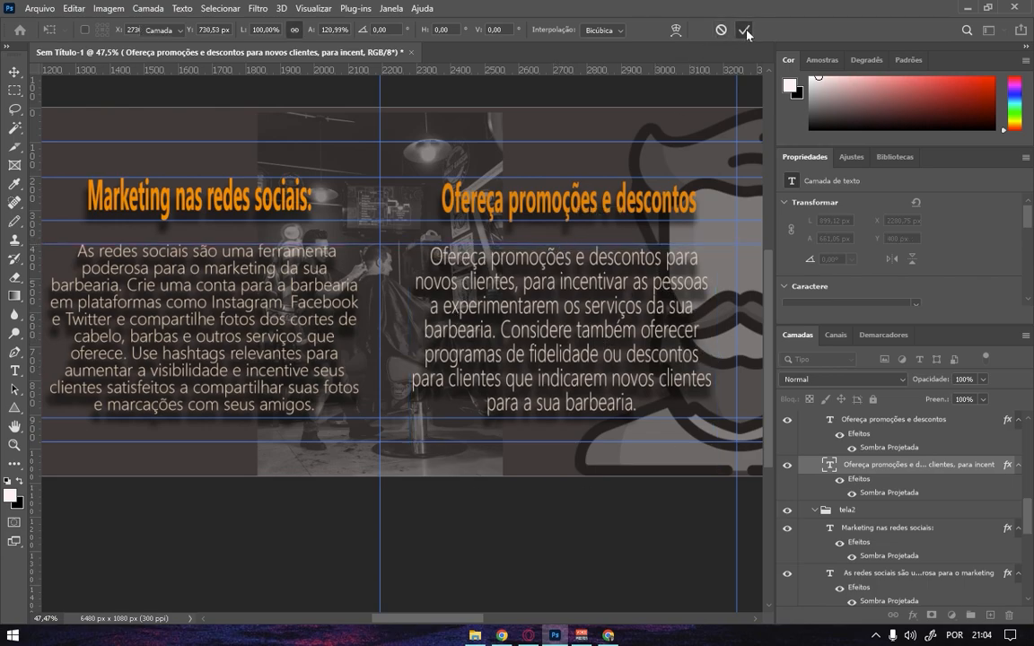
# Nudge the "Ofereça promoções e descontos" title up to Y 193.26 px, between the title guides.
pyautogui.click(541, 206)
pyautogui.press('Up')
pyautogui.press('Up')
pyautogui.press('Up')
pyautogui.press('Up')
pyautogui.press('Up')
pyautogui.press('Up')
pyautogui.press('Up')
pyautogui.press('Up')
pyautogui.press('Up')
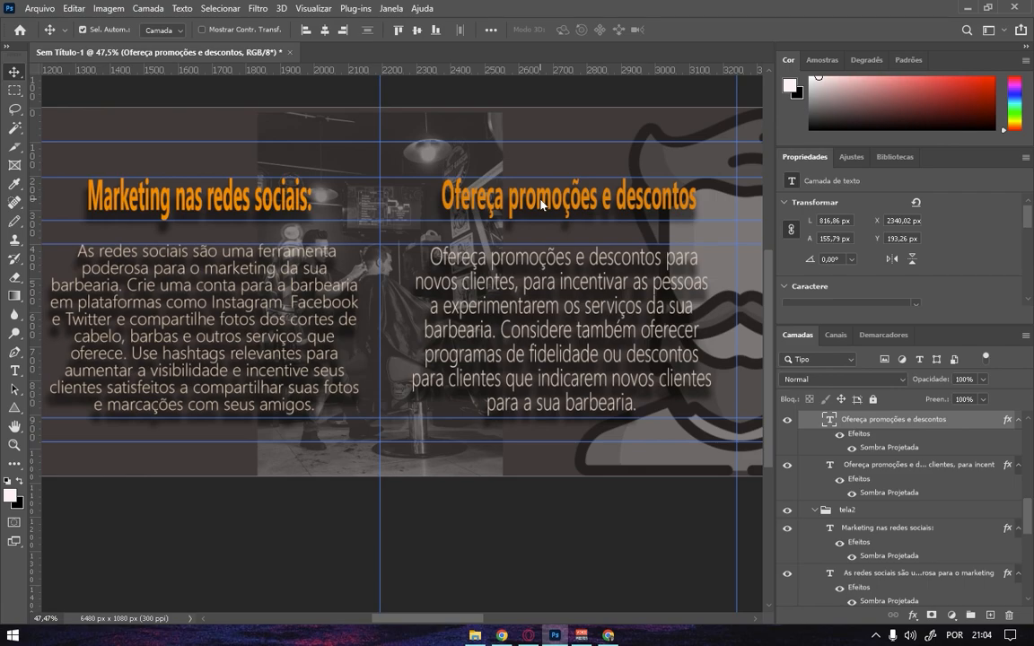
# Nudge the "Certifique-se de que a experiência do cliente" paragraph down to about Y 417.23 px.
pyautogui.moveTo(659, 278); pyautogui.dragTo(306, 276)
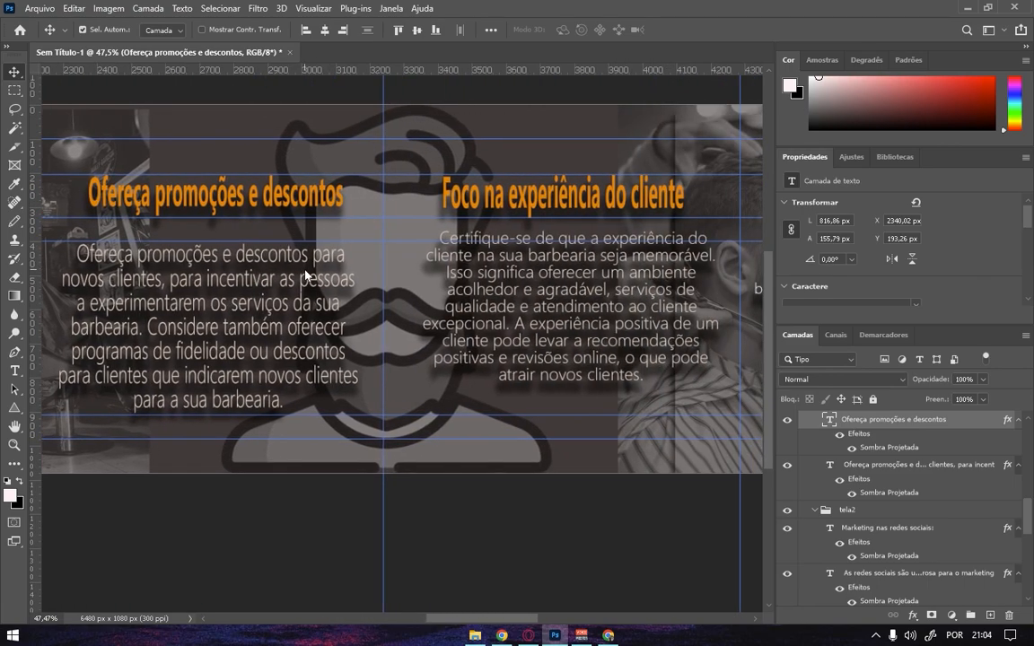
pyautogui.click(559, 288)
pyautogui.press('Down')
pyautogui.press('Down')
pyautogui.press('Down')
pyautogui.press('Down')
pyautogui.press('Down')
pyautogui.press('Down')
pyautogui.press('Down')
pyautogui.press('Down')
pyautogui.press('Down')
pyautogui.press('Down')
pyautogui.press('Down')
pyautogui.press('Down')
pyautogui.press('Down')
pyautogui.press('Down')
pyautogui.press('Down')
pyautogui.press('Down')
pyautogui.press('Down')
pyautogui.press('Down')
pyautogui.press('Down')
pyautogui.press('Down')
pyautogui.press('Down')
pyautogui.press('Down')
pyautogui.press('Down')
pyautogui.press('Down')
pyautogui.press('Down')
pyautogui.press('Down')
pyautogui.press('Down')
pyautogui.press('Down')
pyautogui.press('Down')
pyautogui.press('Down')
pyautogui.press('Down')
pyautogui.press('Down')
pyautogui.press('Down')
pyautogui.press('Down')
pyautogui.press('Down')
pyautogui.press('Down')
pyautogui.press('Down')
pyautogui.press('Down')
pyautogui.press('Down')
pyautogui.press('Down')
pyautogui.press('Down')
pyautogui.press('Down')
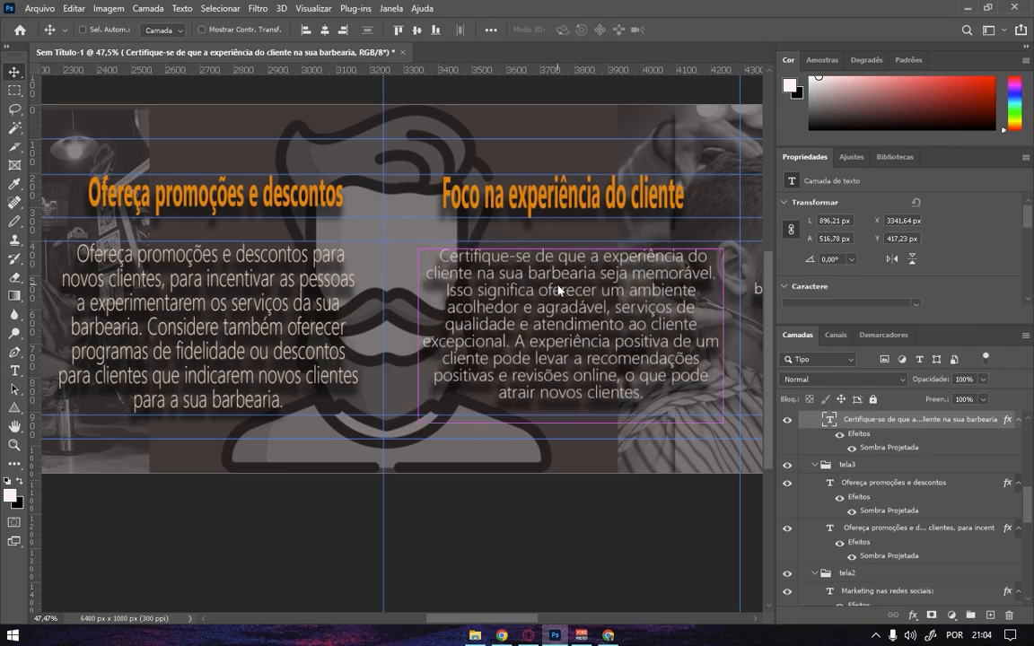
# Stretch the "Certifique-se de que a experiência do cliente" paragraph to 112.23% height, with its top on the guide at Y 400 px.
pyautogui.hotkey('ctrl', 't')
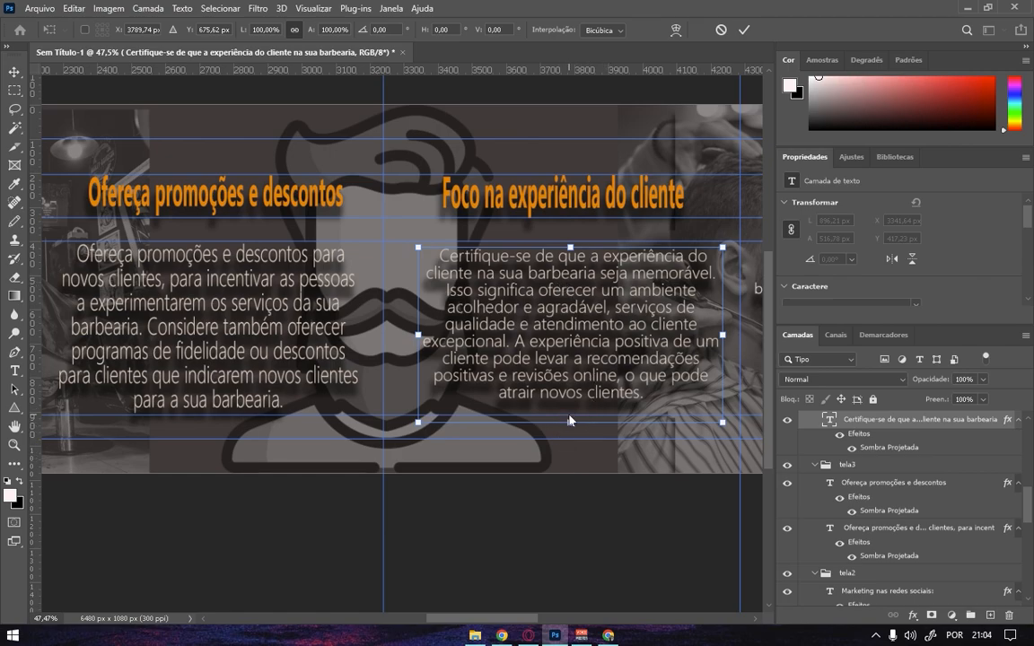
pyautogui.moveTo(568, 421); pyautogui.dragTo(570, 438)
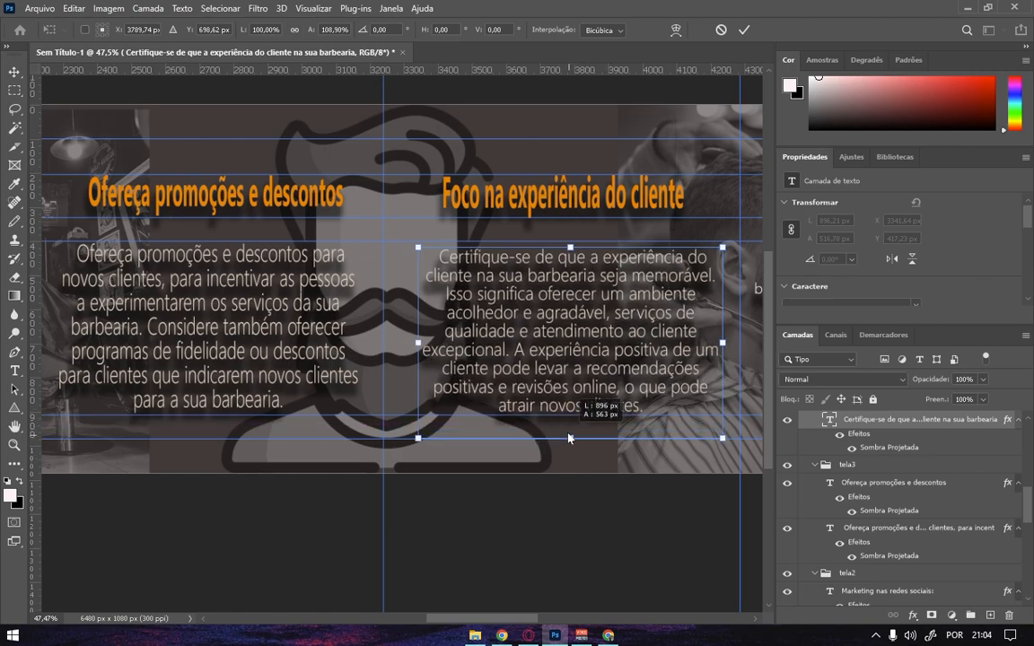
pyautogui.moveTo(570, 247); pyautogui.dragTo(572, 242)
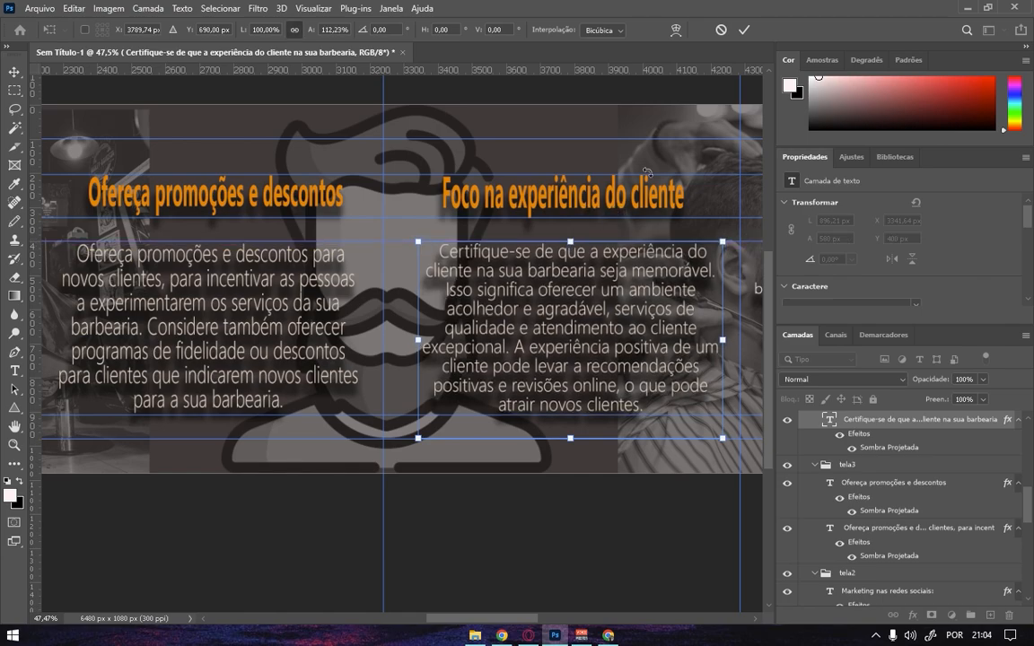
pyautogui.click(744, 31)
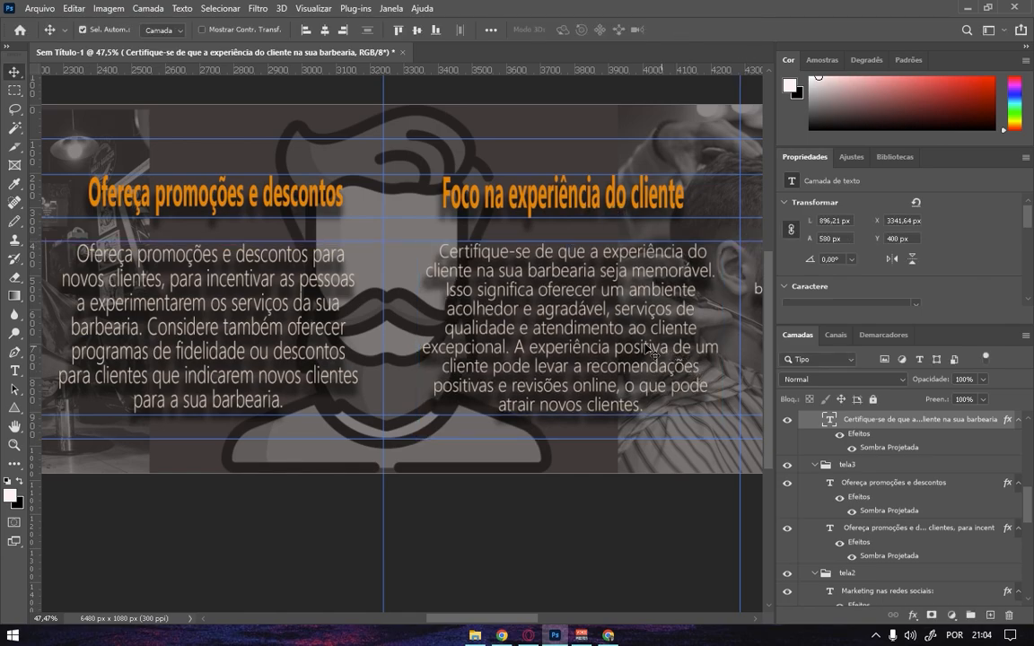
# Nudge the "Participação em eventos locais" title up to Y 181.38 px.
pyautogui.moveTo(715, 245); pyautogui.dragTo(406, 245)
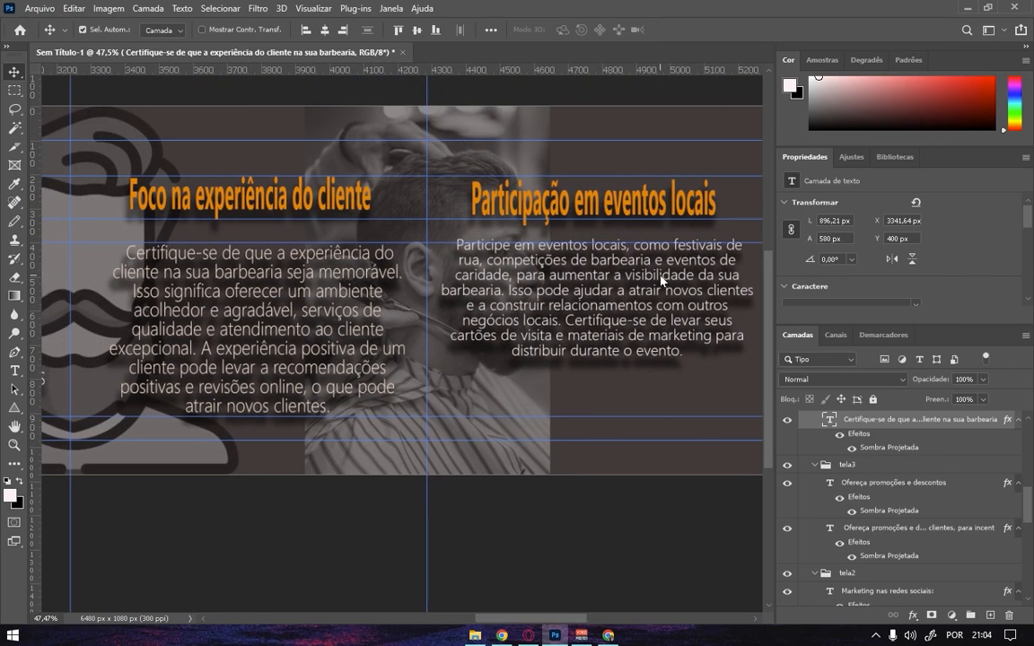
pyautogui.click(624, 204)
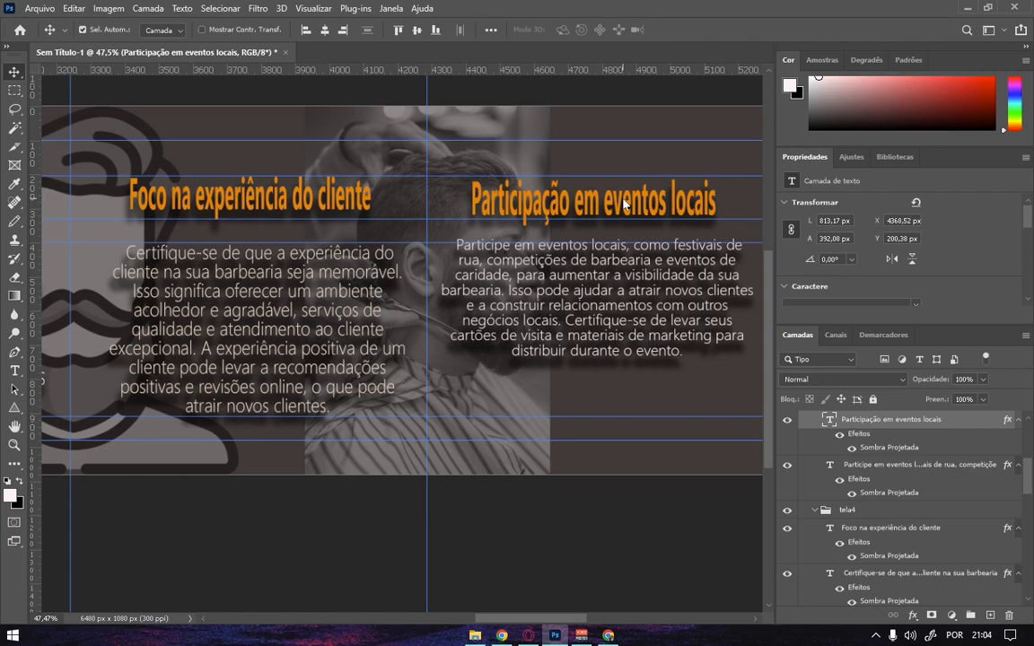
pyautogui.hotkey('shift', 'Up')
pyautogui.hotkey('shift', 'Up')
pyautogui.press('Up')
pyautogui.press('Up')
pyautogui.press('Up')
pyautogui.press('Up')
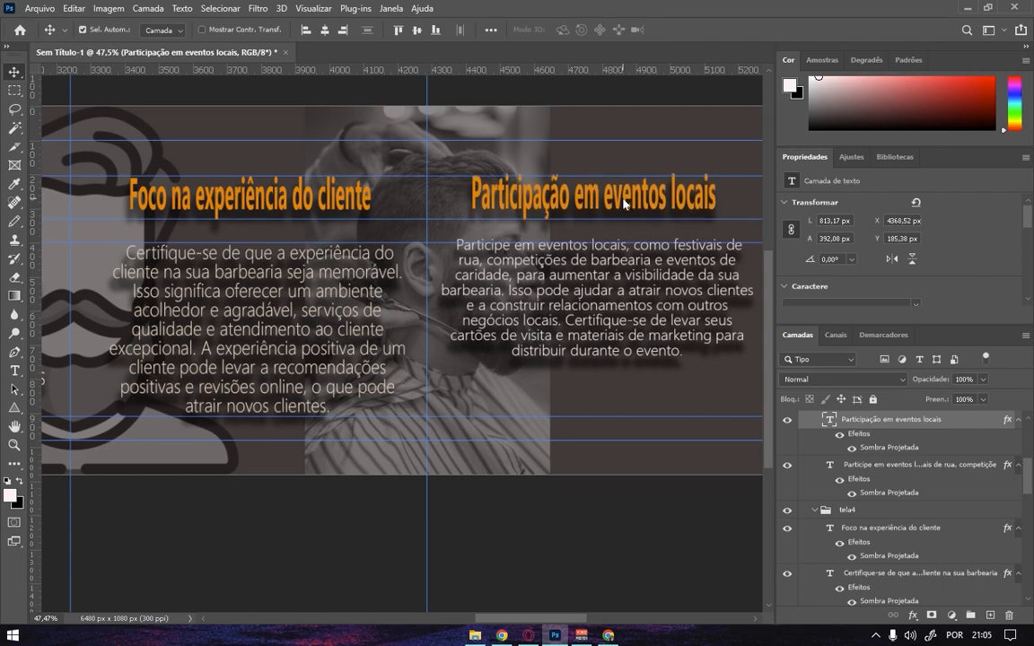
pyautogui.press('Down')
pyautogui.press('Down')
pyautogui.press('Down')
pyautogui.press('Down')
pyautogui.press('Down')
# Reduce the "Participação em eventos locais" title to 91.47% height and lower it to Y 189.38 px, between the title guides.
pyautogui.hotkey('ctrl', 't')
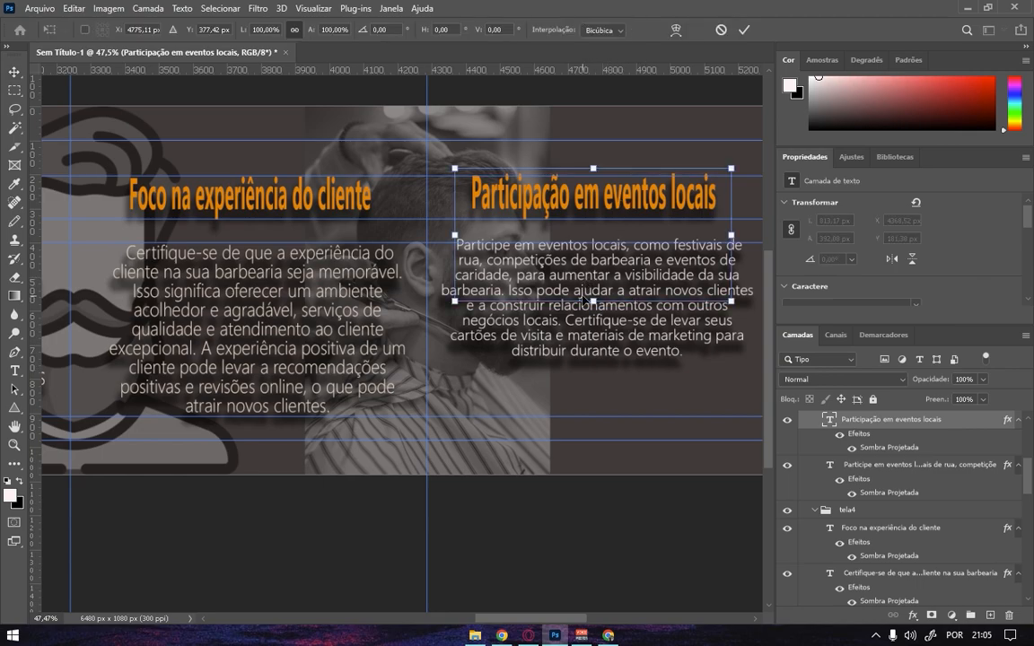
pyautogui.moveTo(593, 302); pyautogui.dragTo(593, 289)
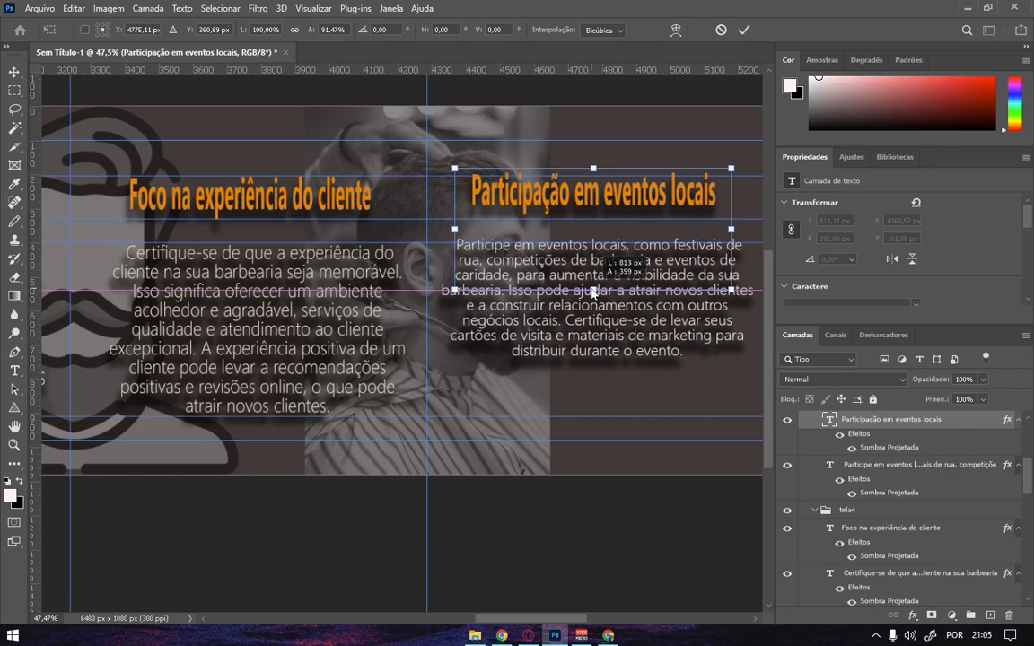
pyautogui.click(744, 29)
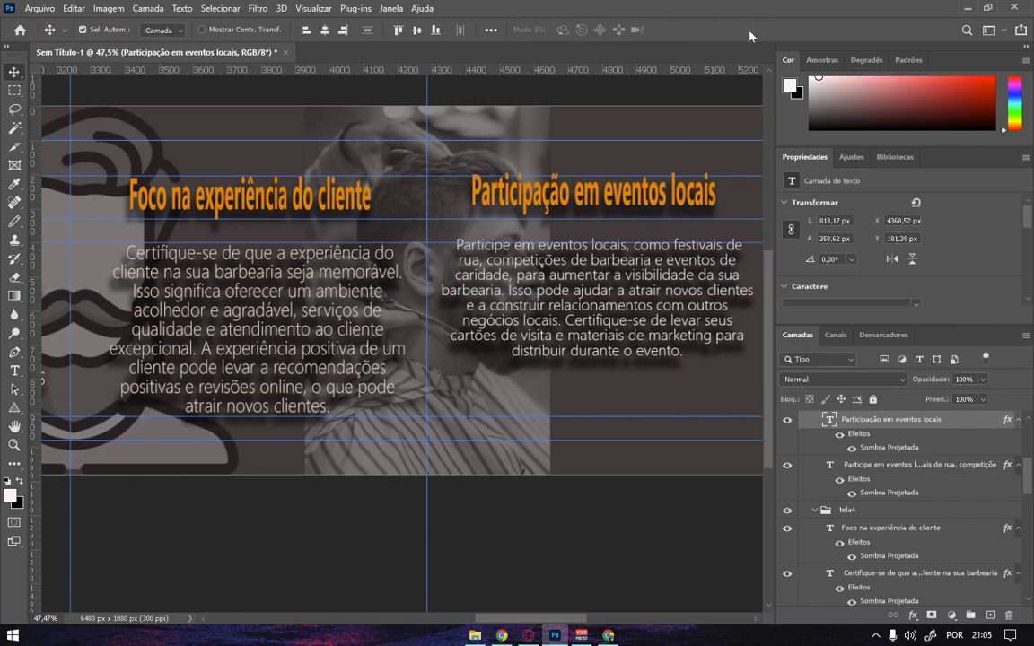
pyautogui.press('Down')
pyautogui.press('Down')
pyautogui.press('Down')
pyautogui.press('Down')
pyautogui.press('Down')
pyautogui.press('Down')
pyautogui.press('Down')
pyautogui.press('Down')
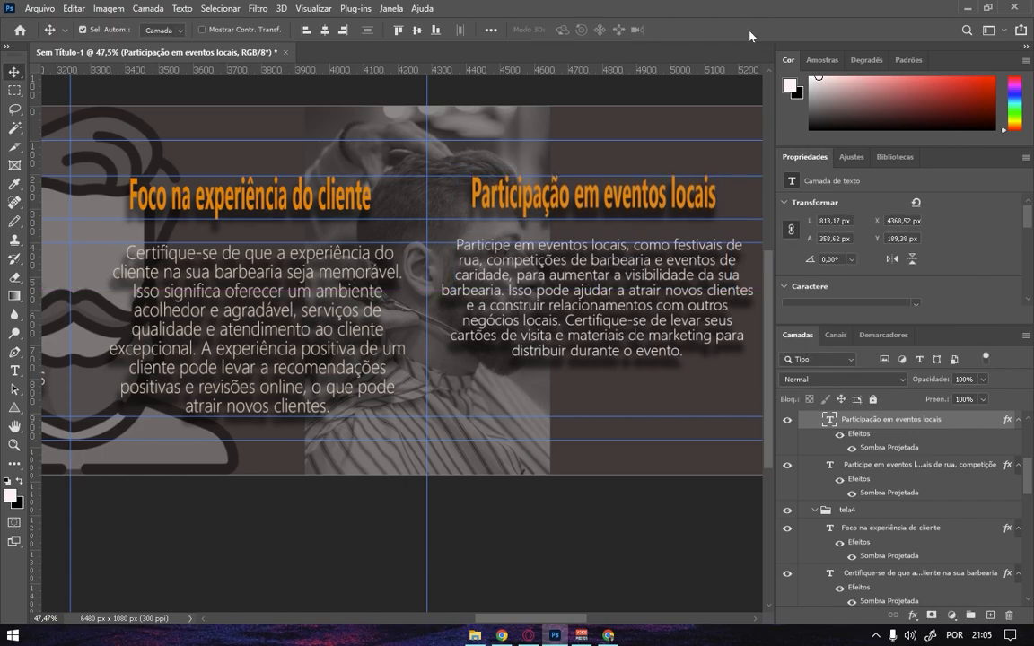
# Nudge the "Participe em eventos locais" paragraph down to Y 399.23 px, at the paragraph guide.
pyautogui.click(599, 282)
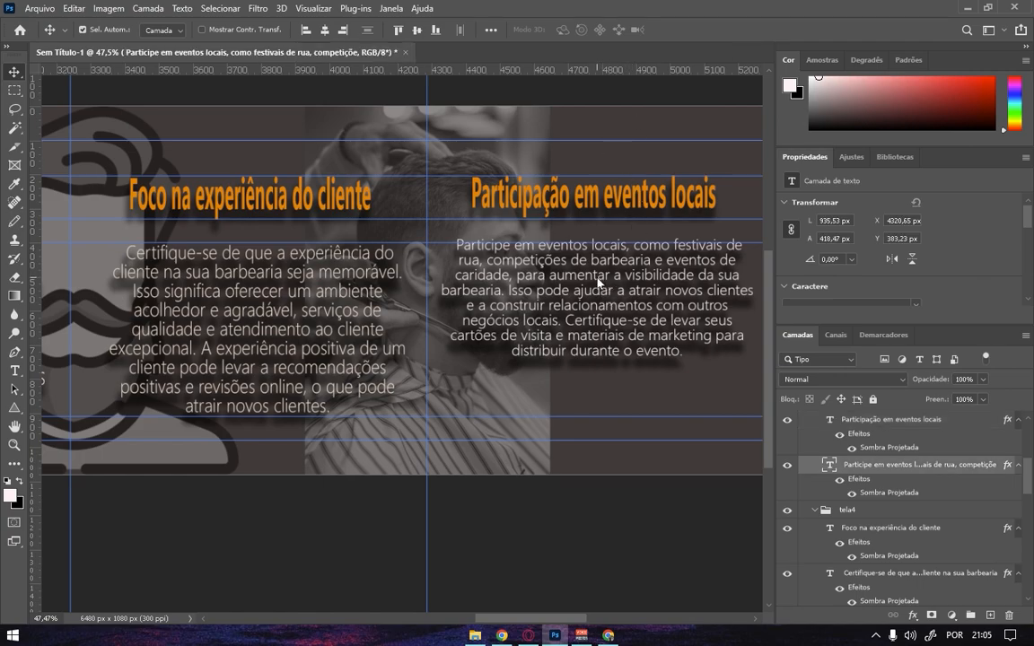
pyautogui.press('Down')
pyautogui.press('Down')
pyautogui.press('Down')
pyautogui.press('Down')
pyautogui.press('Down')
pyautogui.press('Down')
pyautogui.press('Down')
pyautogui.press('Down')
pyautogui.press('Down')
pyautogui.press('Down')
pyautogui.press('Down')
pyautogui.press('Down')
pyautogui.press('Down')
pyautogui.press('Down')
pyautogui.press('Down')
pyautogui.press('Down')
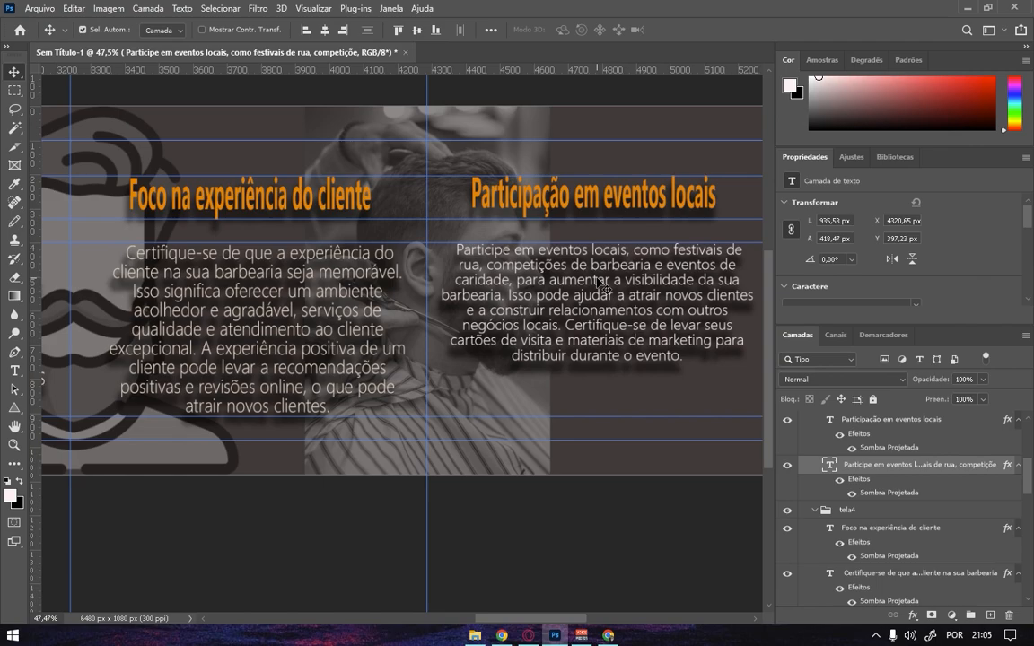
# Stretch the "Participe em eventos locais" paragraph downward to 138.79% height, with its lower edge on the lowest guide.
pyautogui.hotkey('ctrl', 't')
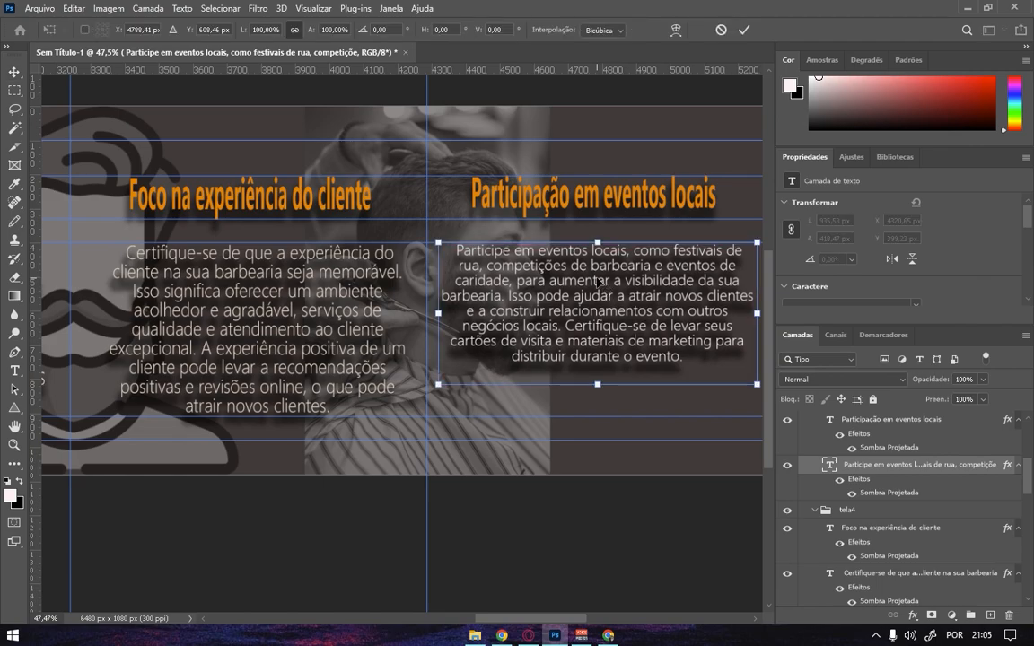
pyautogui.moveTo(597, 386); pyautogui.dragTo(600, 447)
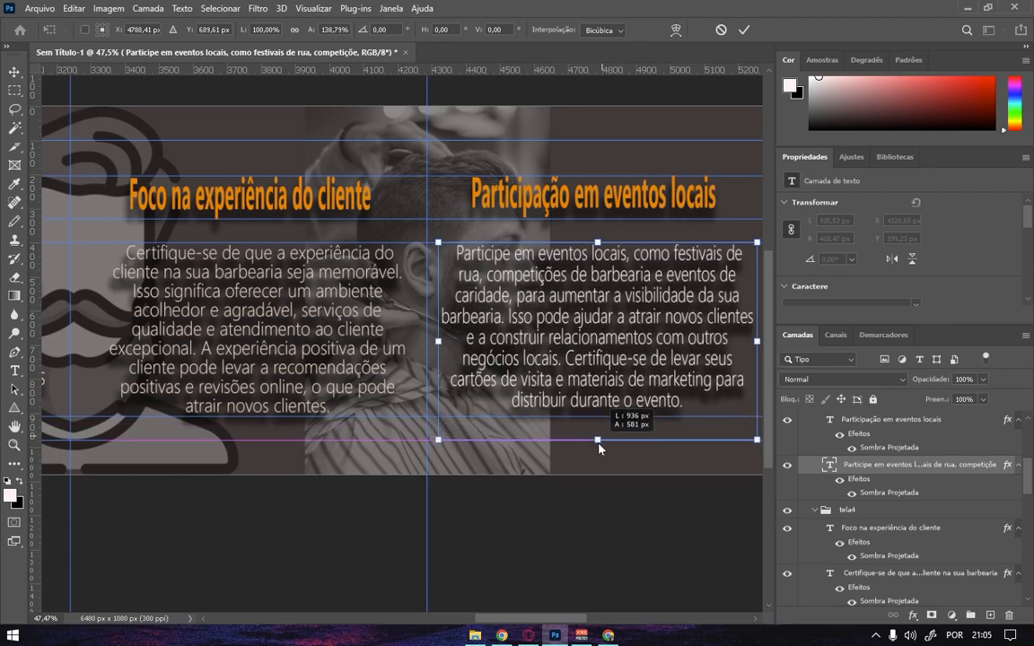
pyautogui.click(745, 30)
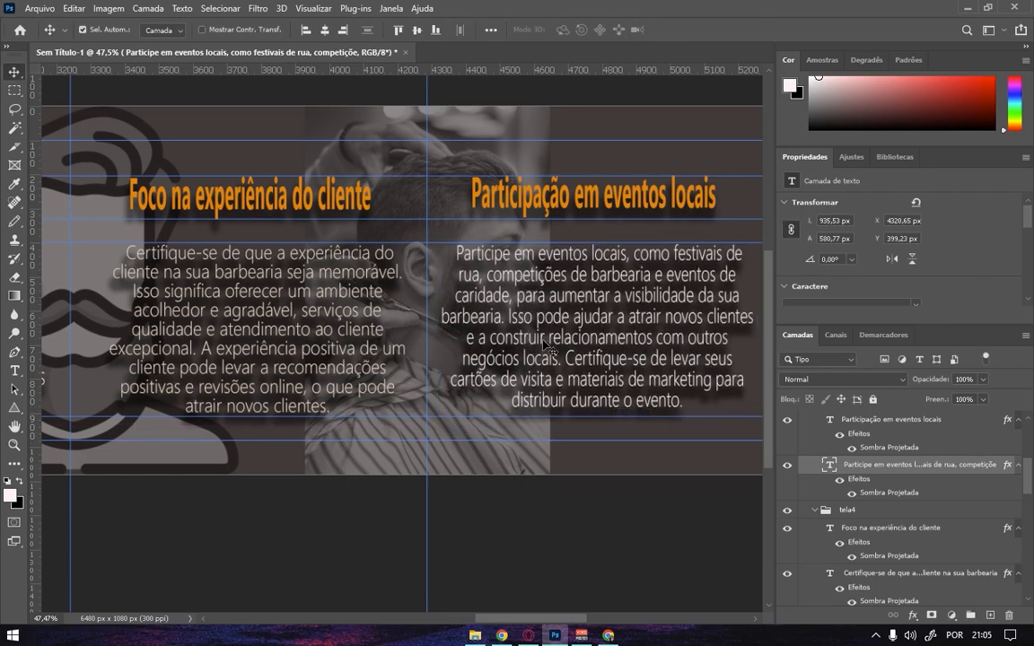
# Move the "Curtiu o Post" title on the last slide up to about Y 174.65 px.
pyautogui.hscroll(5, 257, 296)
pyautogui.hscroll(5, 257, 296)
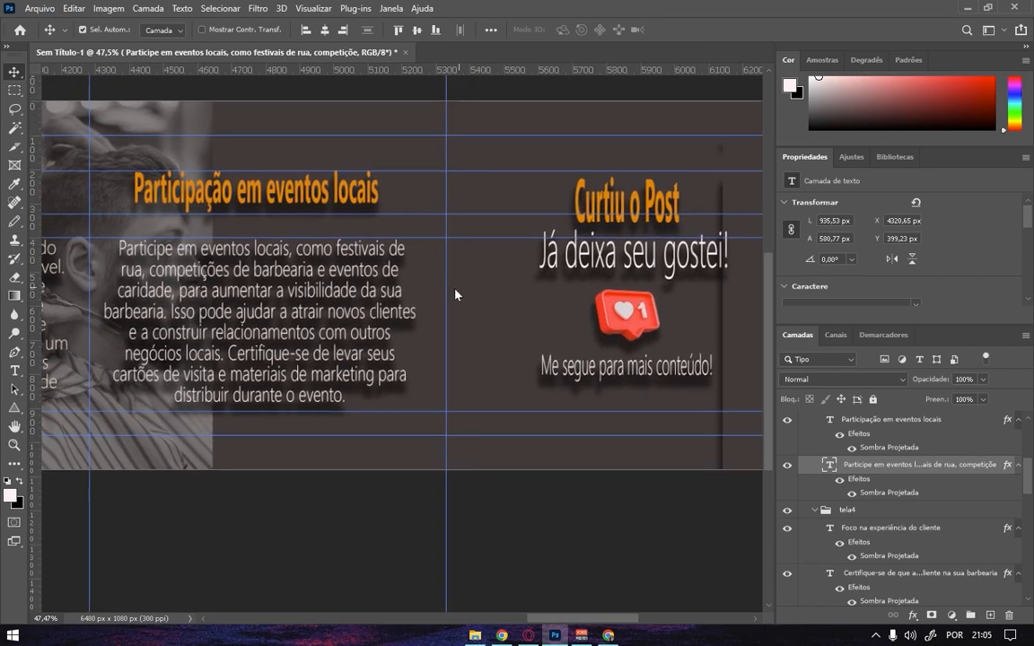
pyautogui.click(582, 204)
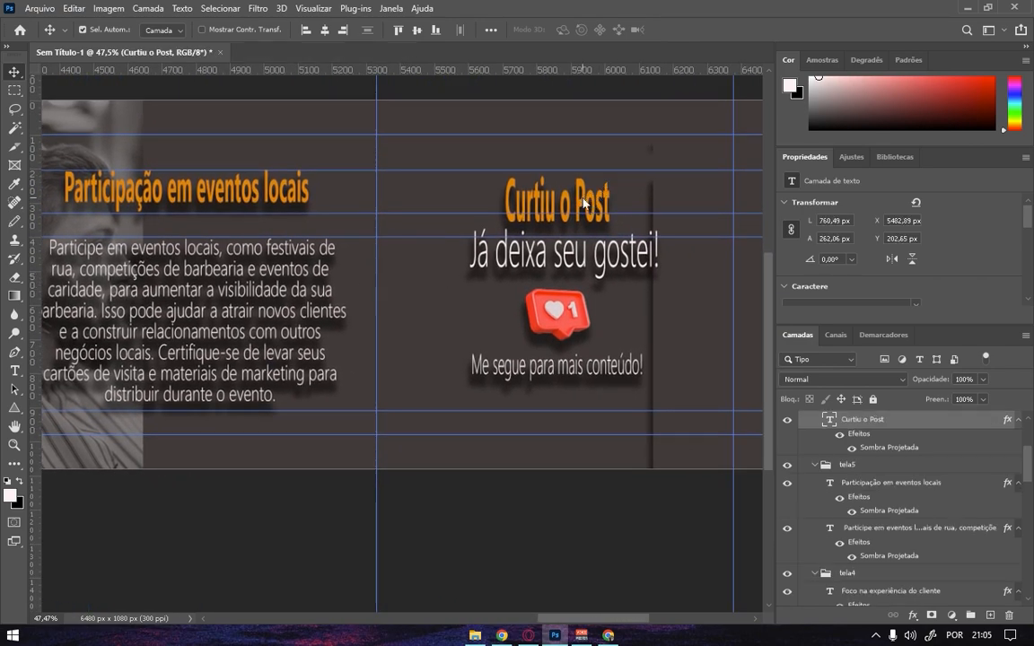
pyautogui.moveTo(581, 205); pyautogui.dragTo(578, 192)
# Reduce the "Curtiu o Post" title to 92.85% height from its upper edge and nudge it up to Y 184.4 px.
pyautogui.hotkey('ctrl', 't')
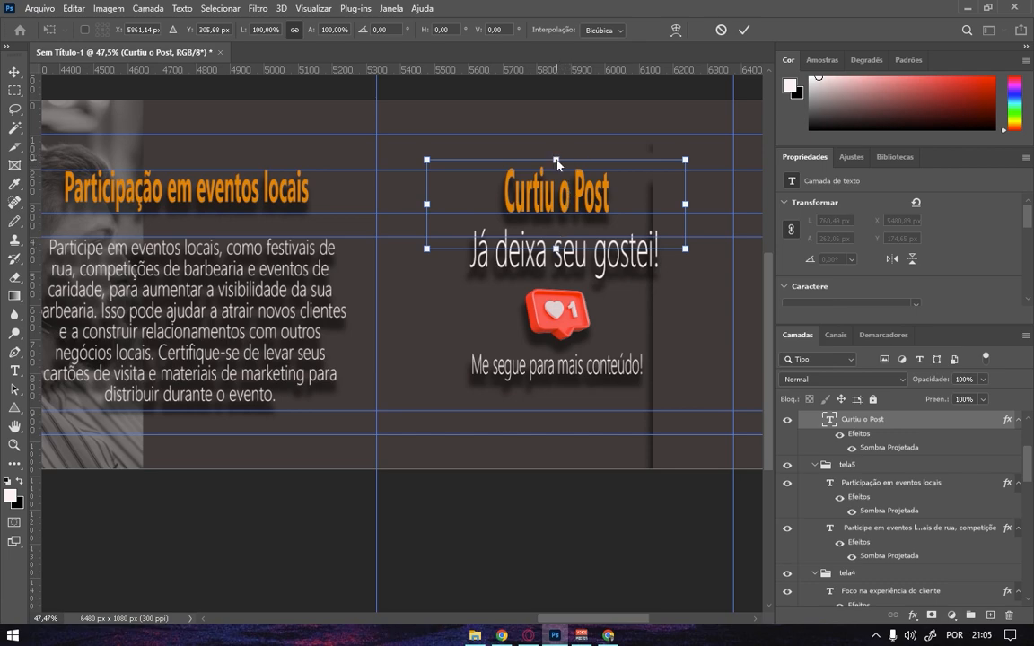
pyautogui.moveTo(557, 161); pyautogui.dragTo(556, 167)
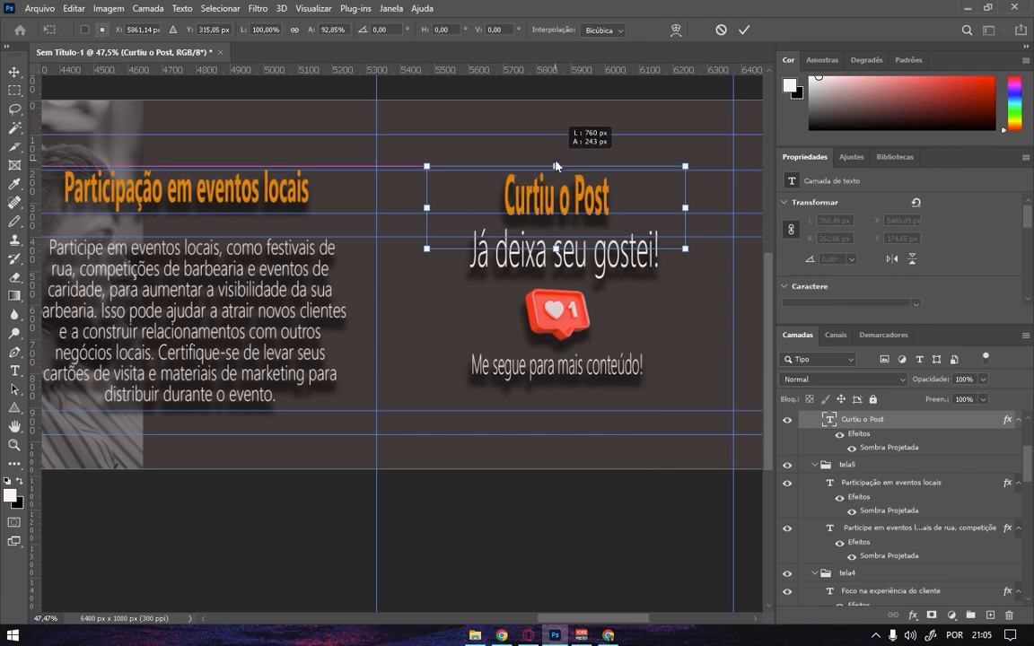
pyautogui.click(744, 29)
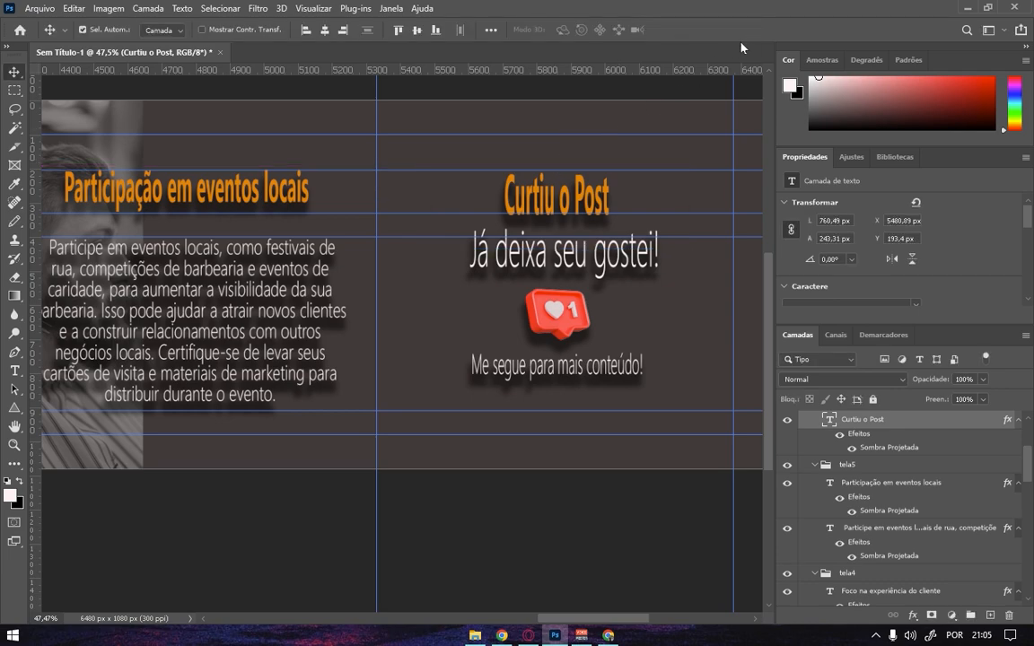
pyautogui.press('Up')
pyautogui.press('Up')
pyautogui.press('Up')
pyautogui.press('Up')
pyautogui.press('Up')
pyautogui.press('Up')
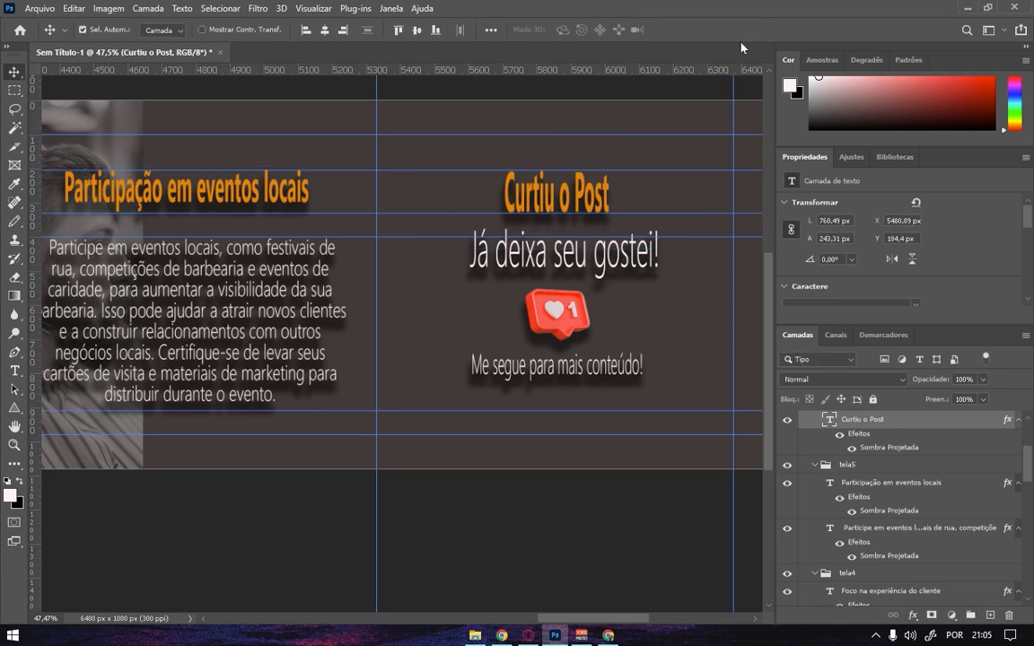
# Nudge the "Já deixa seu gostei!" line down to Y 385.92 px, just below the paragraph guide.
pyautogui.click(575, 257)
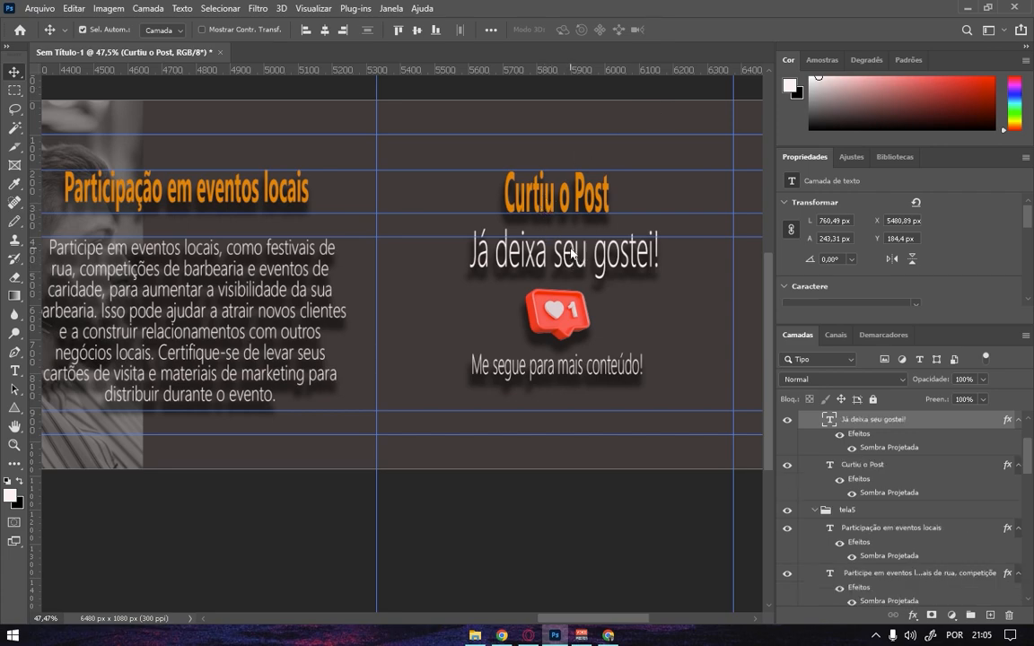
pyautogui.press('Down')
pyautogui.press('Down')
pyautogui.press('Down')
pyautogui.press('Down')
pyautogui.press('Down')
pyautogui.press('Down')
pyautogui.press('Down')
pyautogui.press('Down')
pyautogui.press('Down')
pyautogui.press('Down')
pyautogui.press('Down')
pyautogui.press('Down')
pyautogui.press('Down')
pyautogui.press('Down')
pyautogui.press('Down')
pyautogui.press('Down')
pyautogui.press('Down')
pyautogui.press('Down')
pyautogui.press('Down')
pyautogui.press('Down')
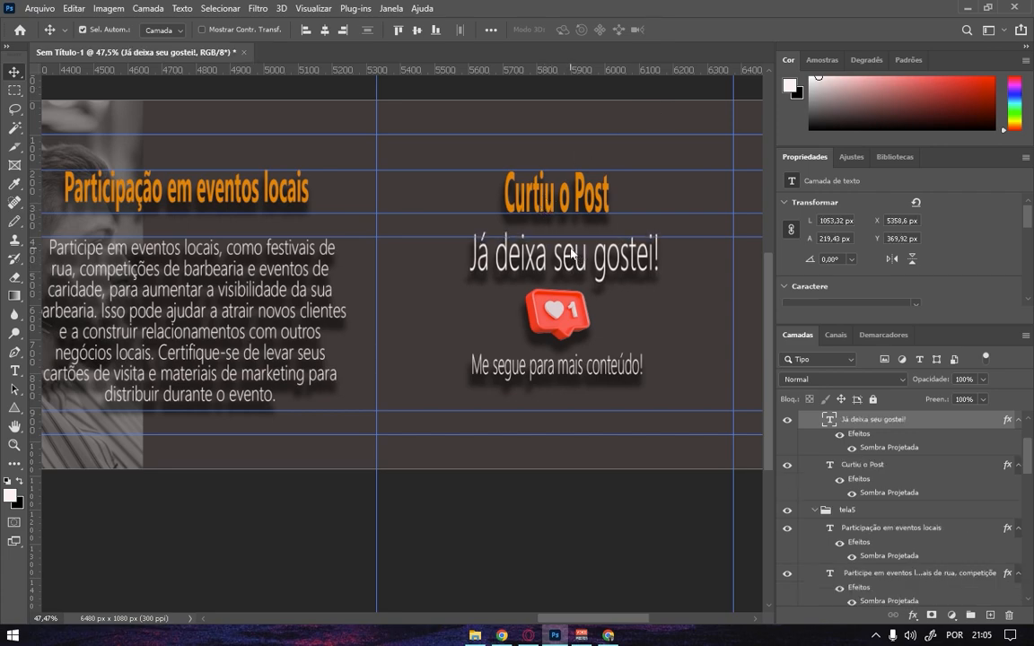
pyautogui.press('Down')
pyautogui.press('Down')
pyautogui.press('Down')
pyautogui.press('Down')
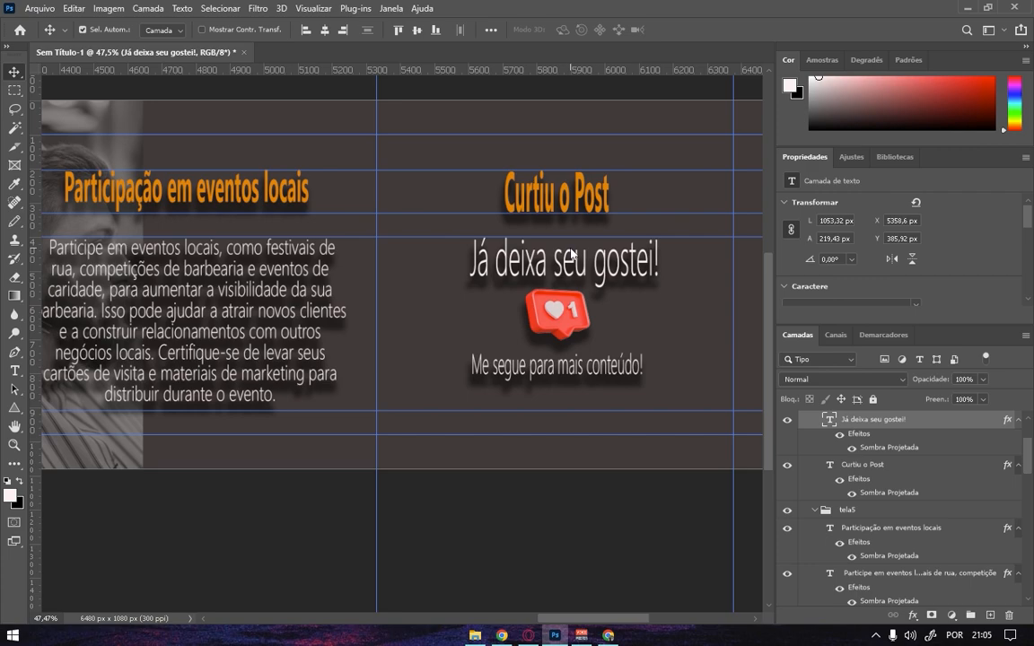
# Nudge the "Me segue para mais conteúdo!" line down to Y 802.61 px, just above the lower guides.
pyautogui.click(592, 375)
pyautogui.press('Down')
pyautogui.press('Down')
pyautogui.press('Down')
pyautogui.press('Down')
pyautogui.press('Down')
pyautogui.press('Down')
pyautogui.press('Down')
pyautogui.press('Down')
pyautogui.press('Down')
pyautogui.press('Down')
pyautogui.press('Down')
pyautogui.press('Down')
pyautogui.press('Down')
pyautogui.press('Down')
pyautogui.press('Down')
pyautogui.press('Down')
pyautogui.press('Down')
pyautogui.press('Down')
pyautogui.press('Down')
pyautogui.press('Down')
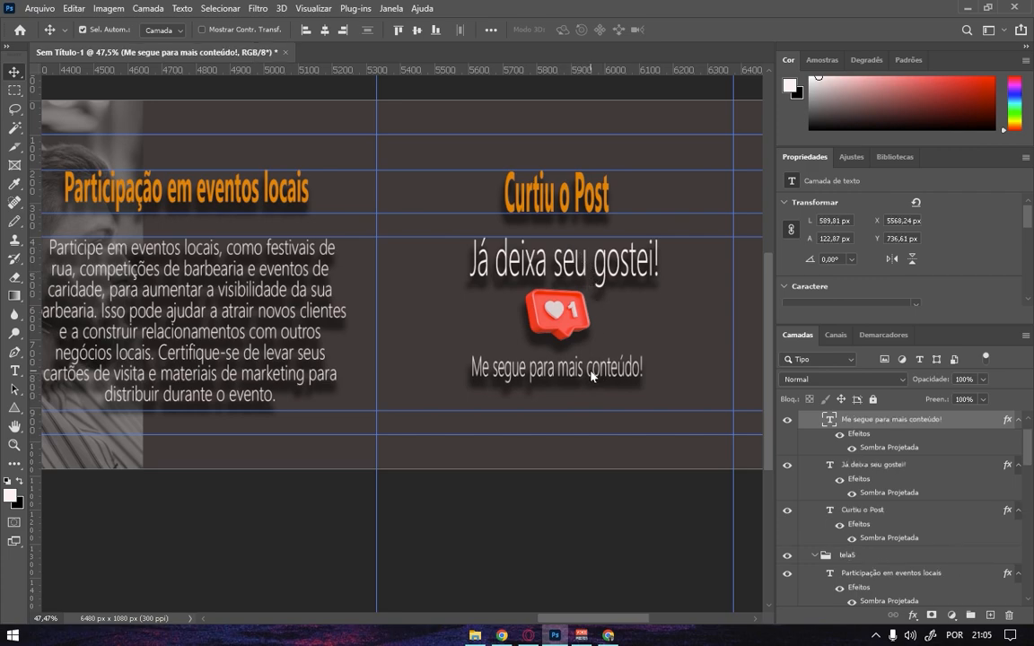
pyautogui.press('Down')
pyautogui.press('Down')
pyautogui.press('Down')
pyautogui.press('Down')
pyautogui.press('Down')
pyautogui.press('Down')
pyautogui.press('Down')
pyautogui.press('Down')
pyautogui.press('Down')
pyautogui.press('Down')
pyautogui.press('Down')
pyautogui.press('Down')
pyautogui.press('Down')
pyautogui.press('Down')
pyautogui.press('Down')
pyautogui.press('Down')
pyautogui.press('Down')
pyautogui.press('Down')
pyautogui.press('Down')
pyautogui.press('Down')
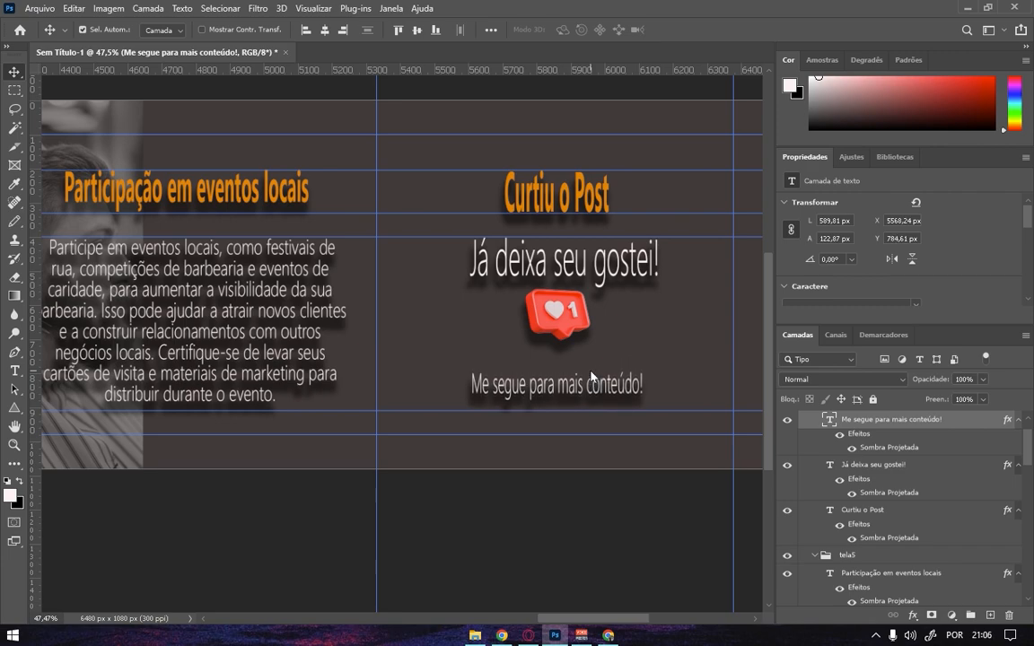
pyautogui.press('Up')
pyautogui.press('Up')
pyautogui.press('Up')
pyautogui.press('Up')
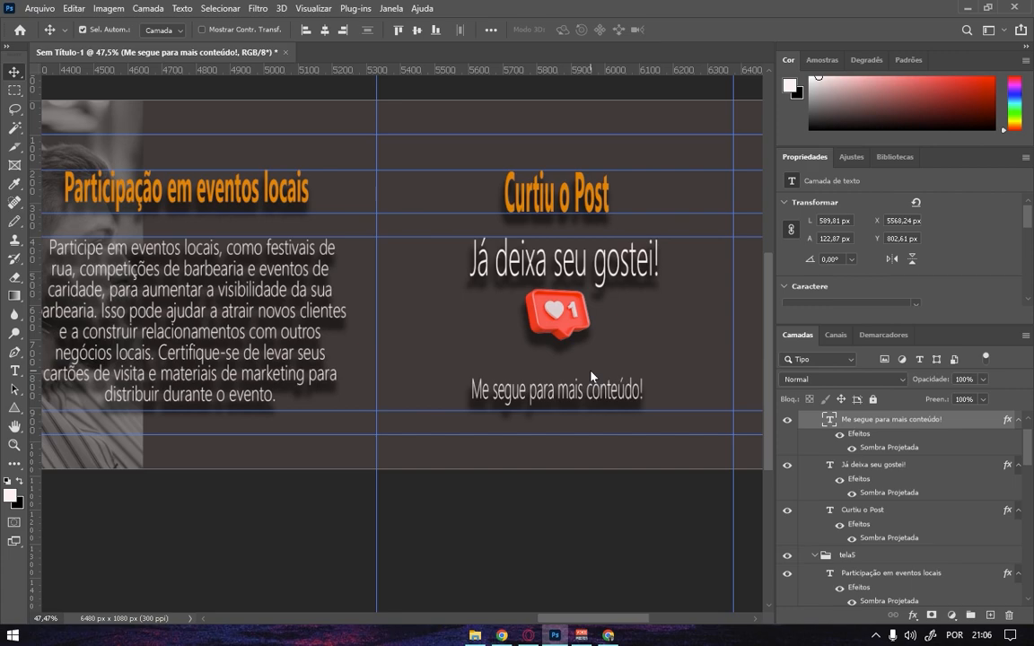
# Nudge the like icon down to Y 491 px, between the two white text lines.
pyautogui.click(558, 319)
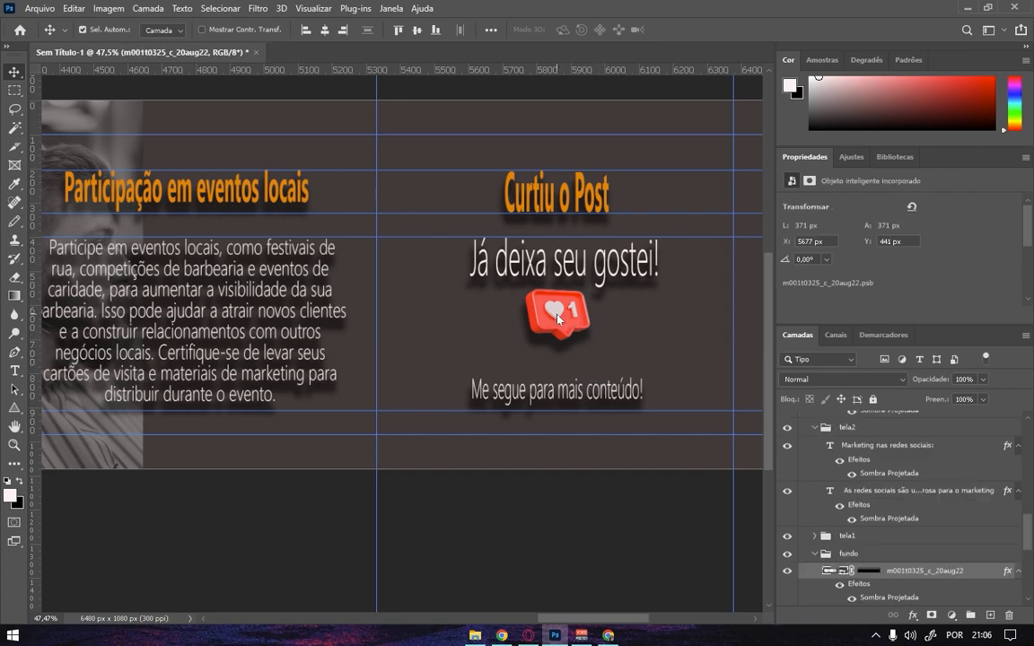
pyautogui.press('Down')
pyautogui.press('Down')
pyautogui.press('Down')
pyautogui.press('Down')
pyautogui.press('Down')
pyautogui.press('Down')
pyautogui.press('Down')
pyautogui.press('Down')
pyautogui.press('Down')
pyautogui.press('Down')
pyautogui.press('Down')
pyautogui.press('Down')
pyautogui.press('Down')
pyautogui.press('Down')
pyautogui.press('Down')
pyautogui.press('Down')
pyautogui.press('Down')
pyautogui.press('Down')
pyautogui.press('Down')
pyautogui.press('Down')
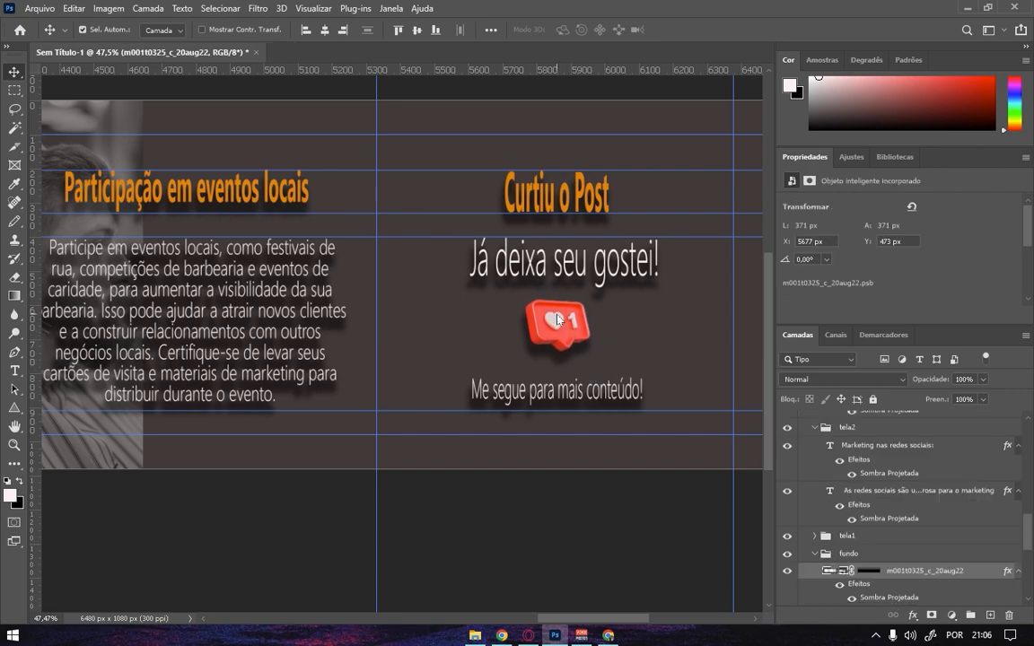
pyautogui.press('Down')
pyautogui.press('Down')
pyautogui.press('Up')
pyautogui.press('Up')
pyautogui.press('Up')
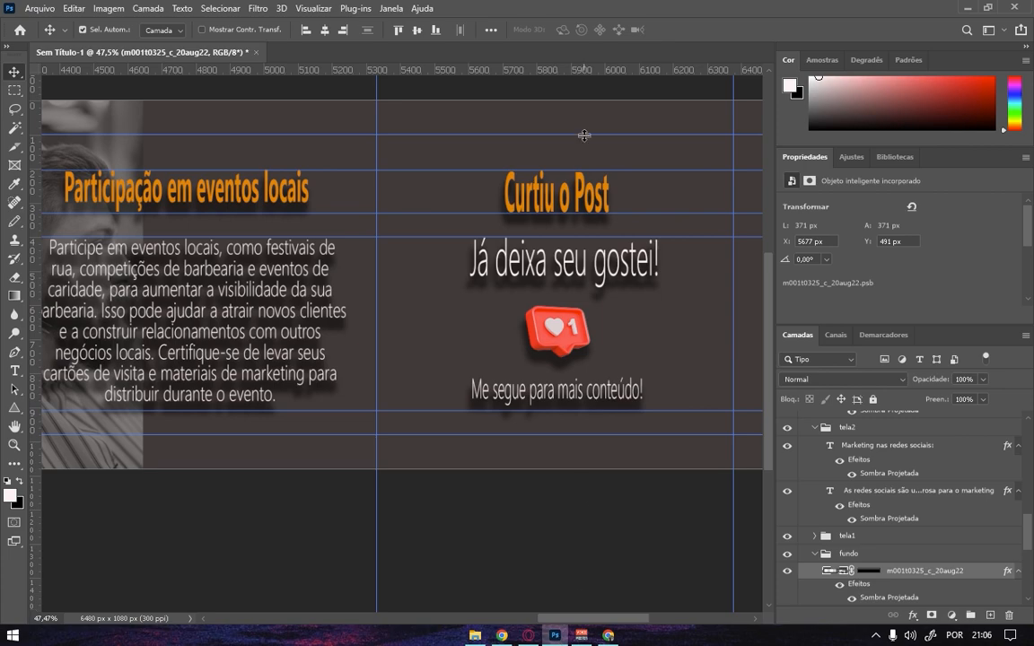
# Align the last slide's title, text lines and like icon by their horizontal centers, then deselect them and hide the guides.
pyautogui.click(536, 199)
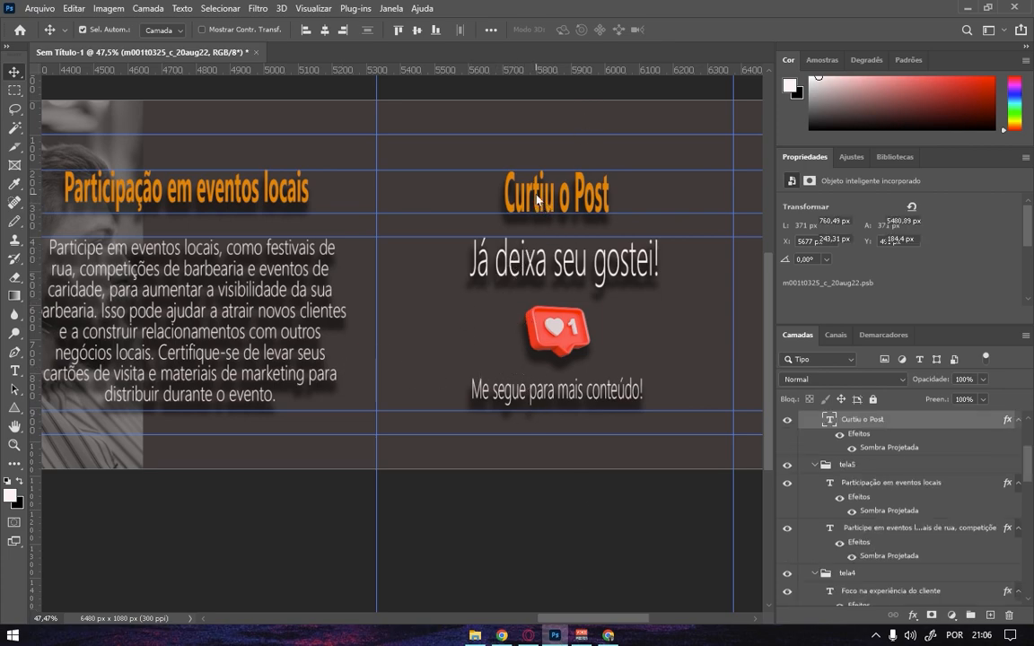
pyautogui.keyDown('shift'); pyautogui.click(557, 264); pyautogui.keyUp('shift')
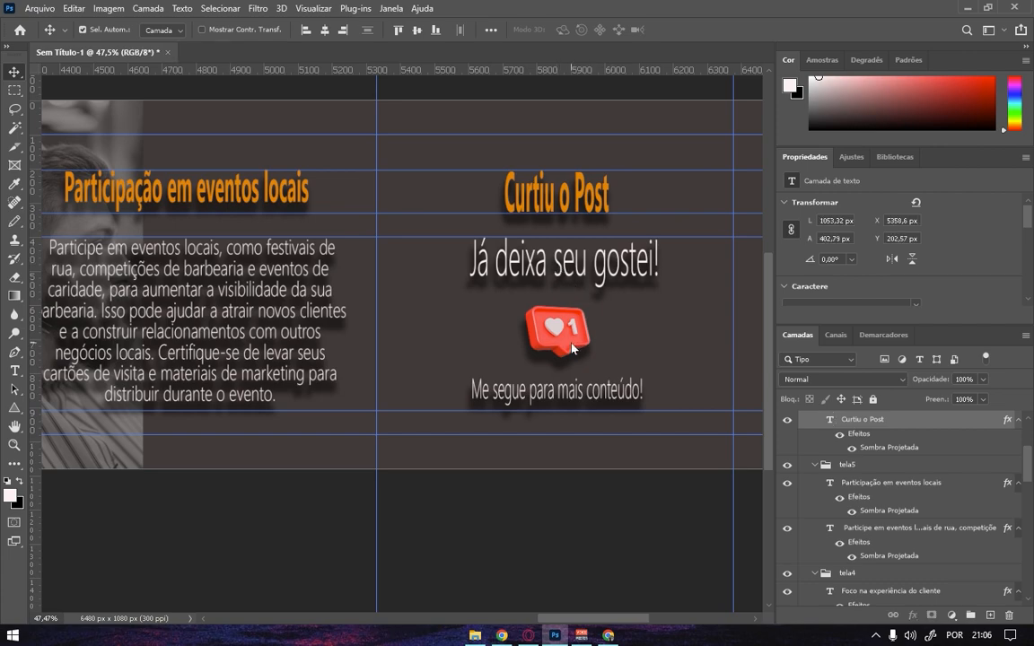
pyautogui.keyDown('shift'); pyautogui.click(571, 348); pyautogui.keyUp('shift')
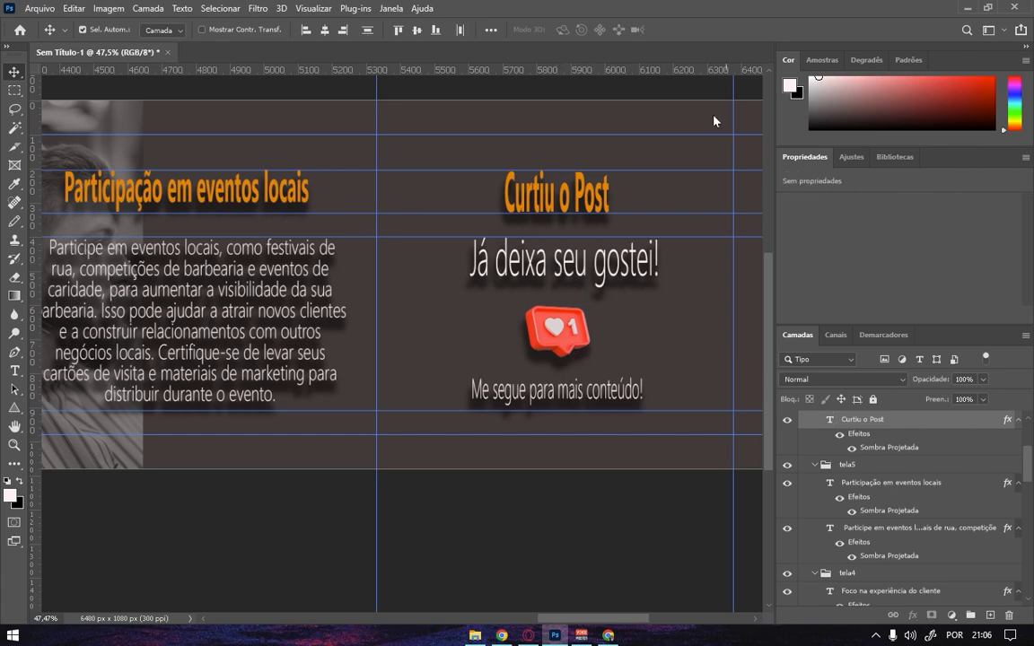
pyautogui.click(325, 30)
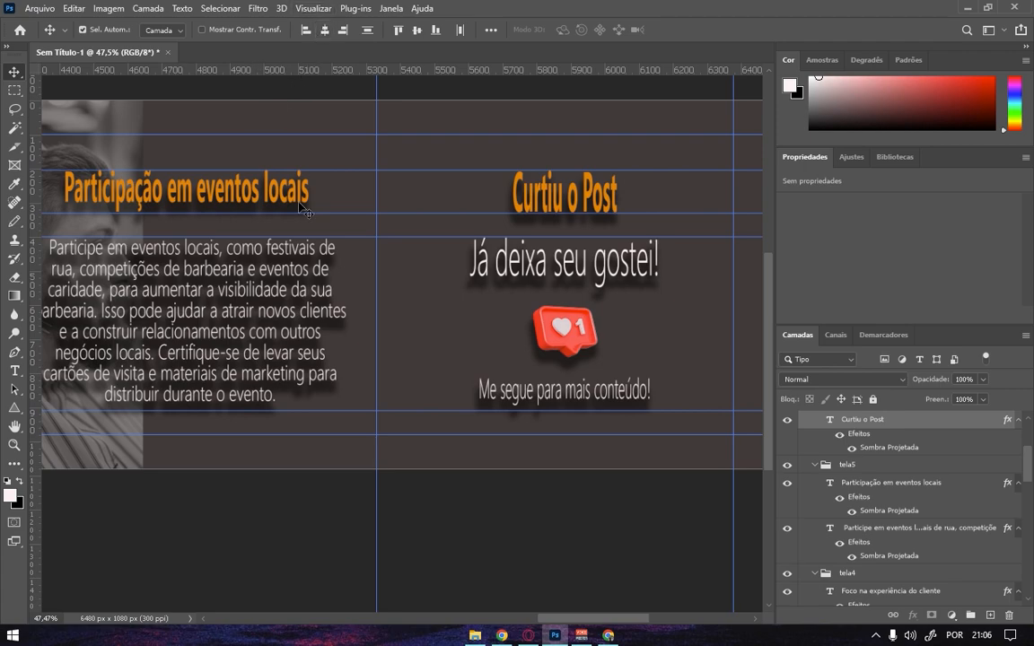
pyautogui.click(572, 90)
pyautogui.hotkey('ctrl', ';')
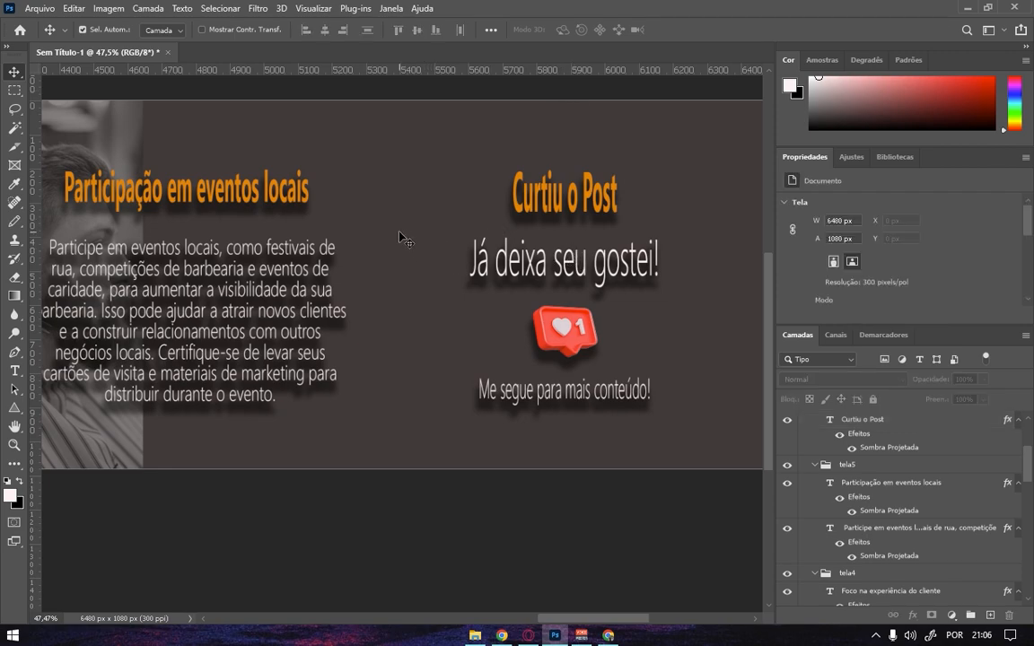
# Show the guides and align the "Participação em eventos locais" title with its paragraph by their horizontal centers.
pyautogui.click(363, 237)
pyautogui.hotkey('ctrl', ';')
pyautogui.moveTo(307, 234); pyautogui.dragTo(522, 232)
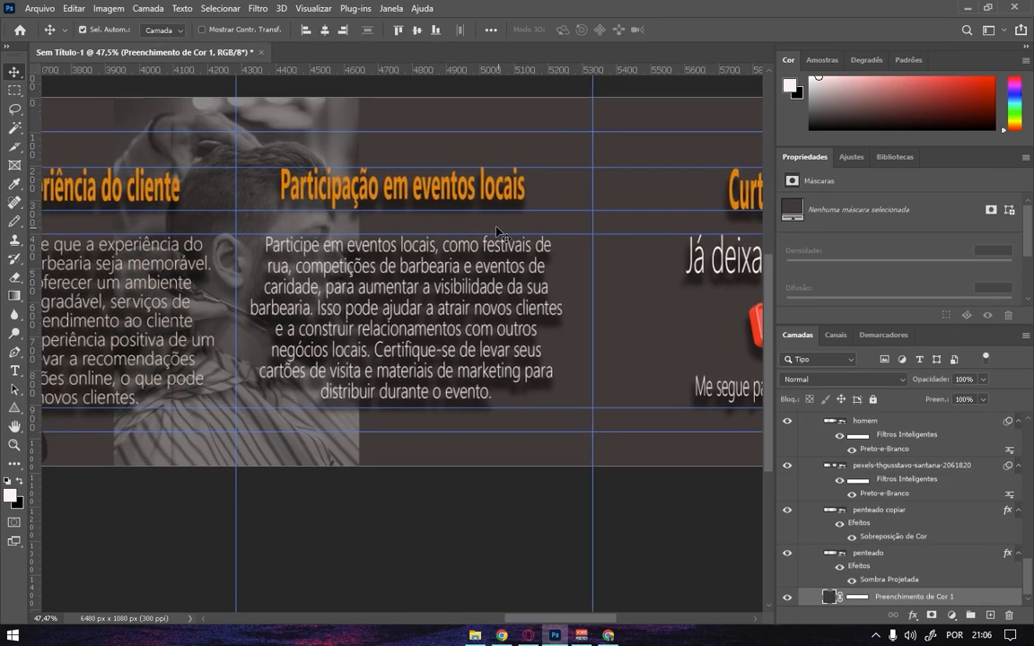
pyautogui.click(436, 196)
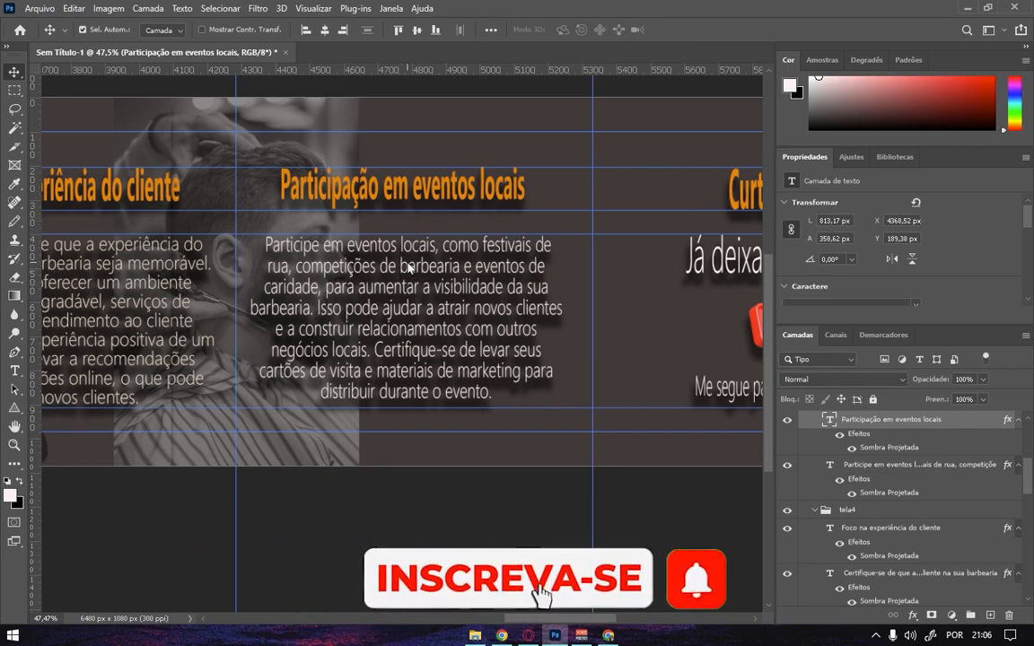
pyautogui.keyDown('shift'); pyautogui.click(409, 267); pyautogui.keyUp('shift')
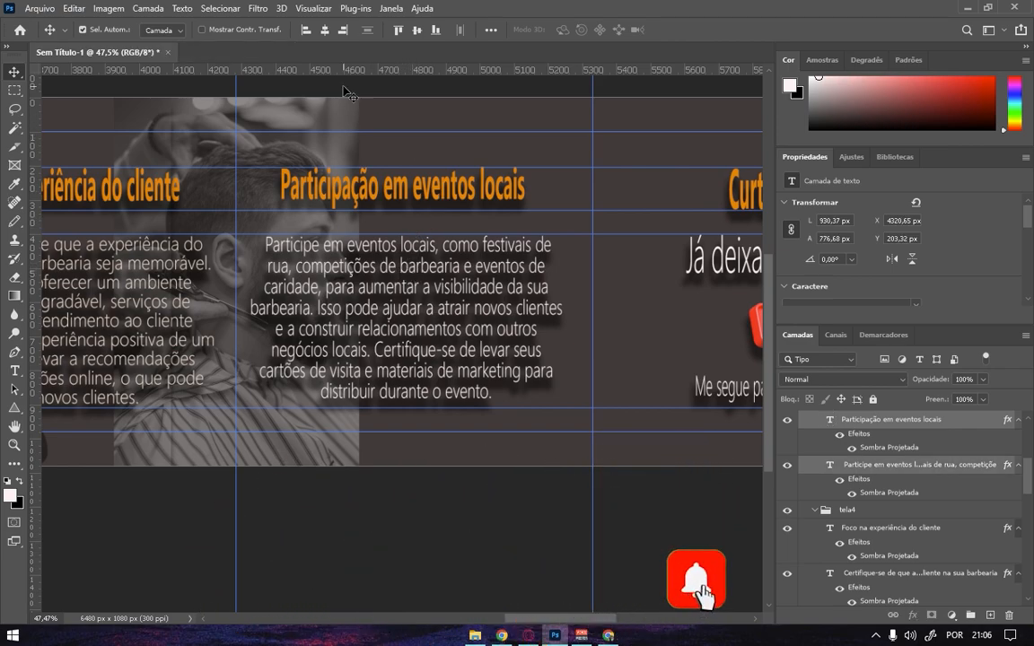
pyautogui.click(325, 31)
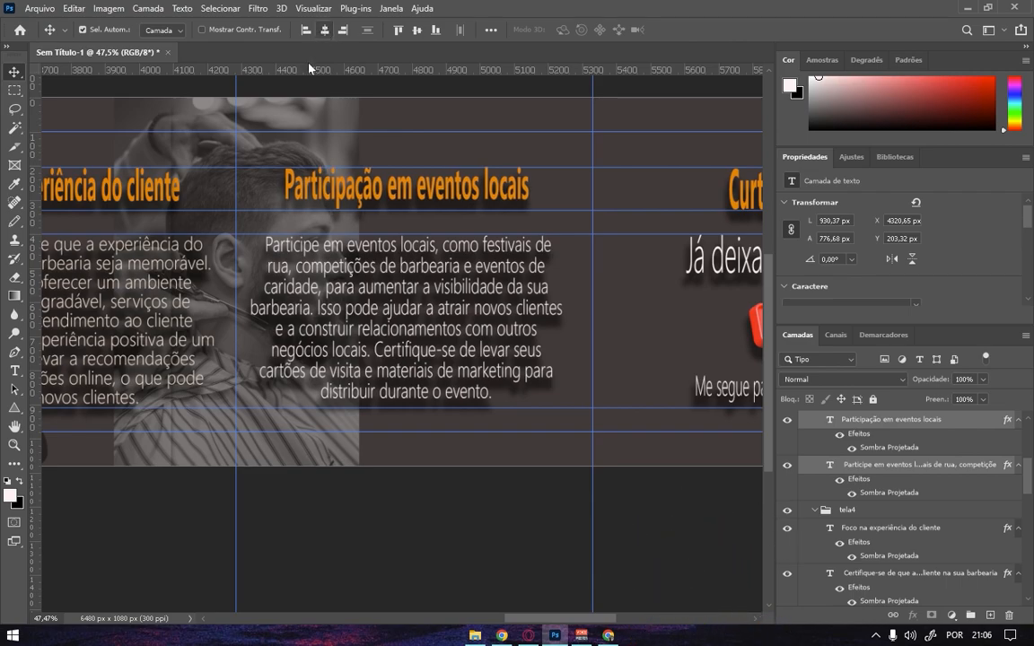
# Align the "Foco na experiência do cliente" title and its paragraph by their horizontal centers.
pyautogui.hscroll(-5, 344, 258)
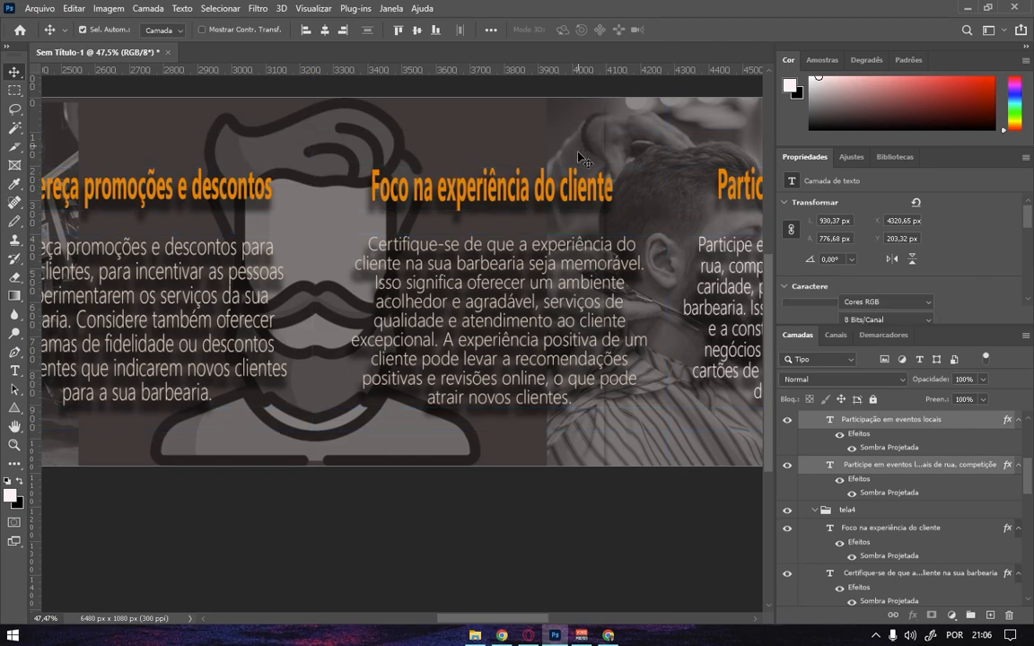
pyautogui.click(569, 195)
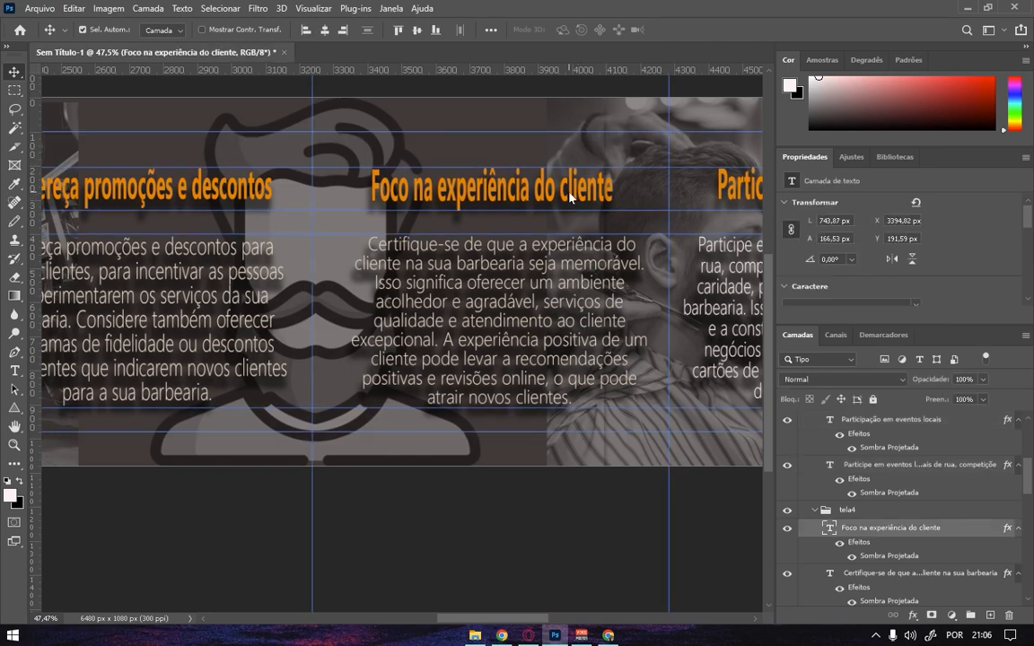
pyautogui.keyDown('shift'); pyautogui.click(585, 266); pyautogui.keyUp('shift')
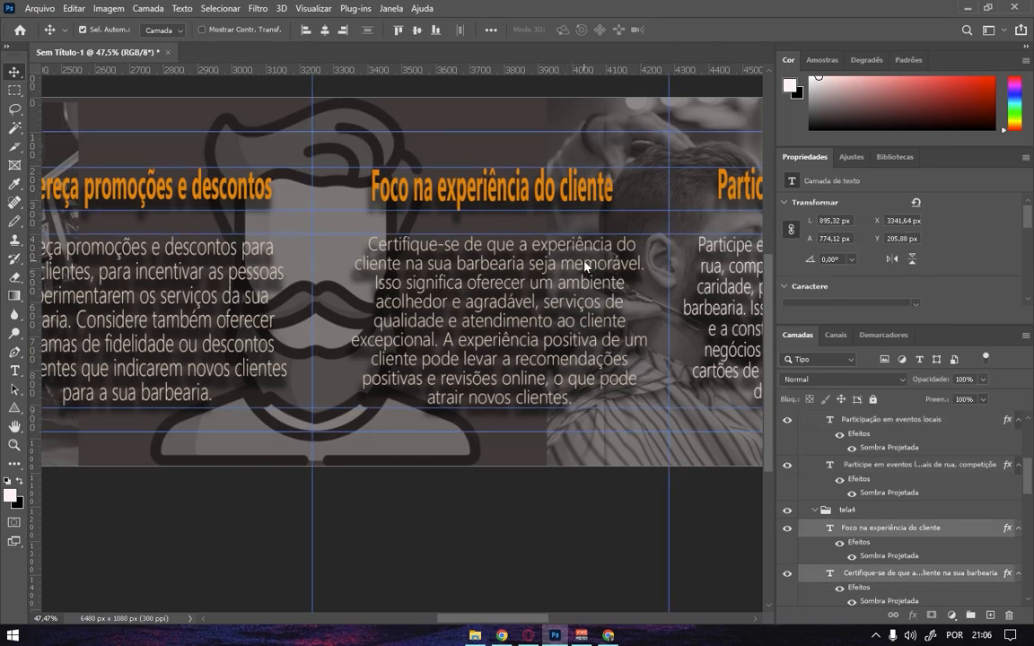
pyautogui.click(325, 36)
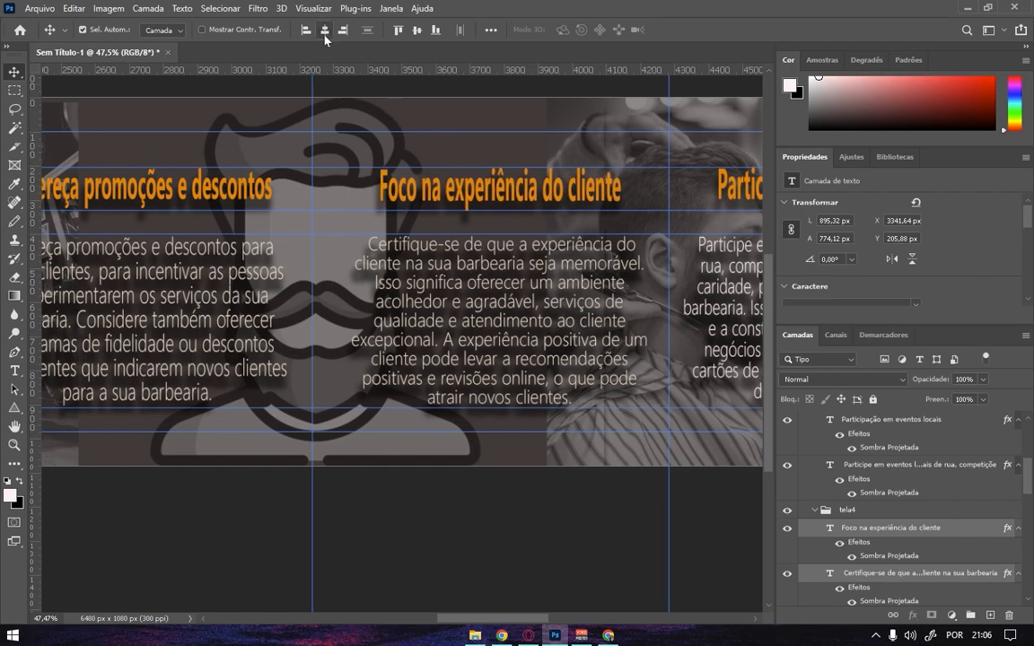
# Align the "Ofereça promoções e descontos" title and its paragraph by their horizontal centers.
pyautogui.click(256, 191)
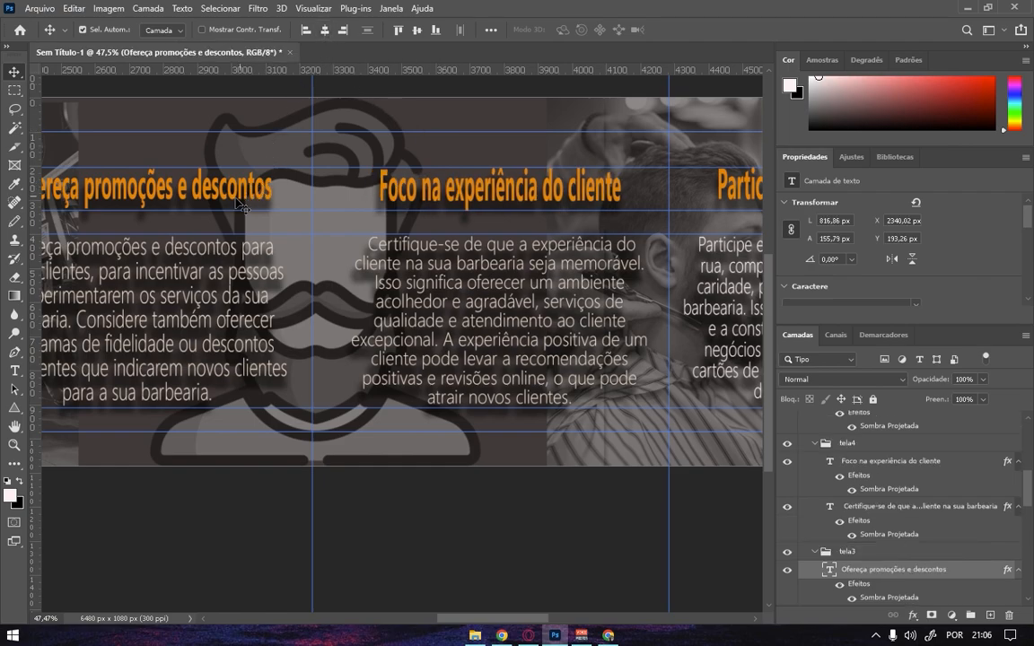
pyautogui.moveTo(182, 236); pyautogui.dragTo(610, 238)
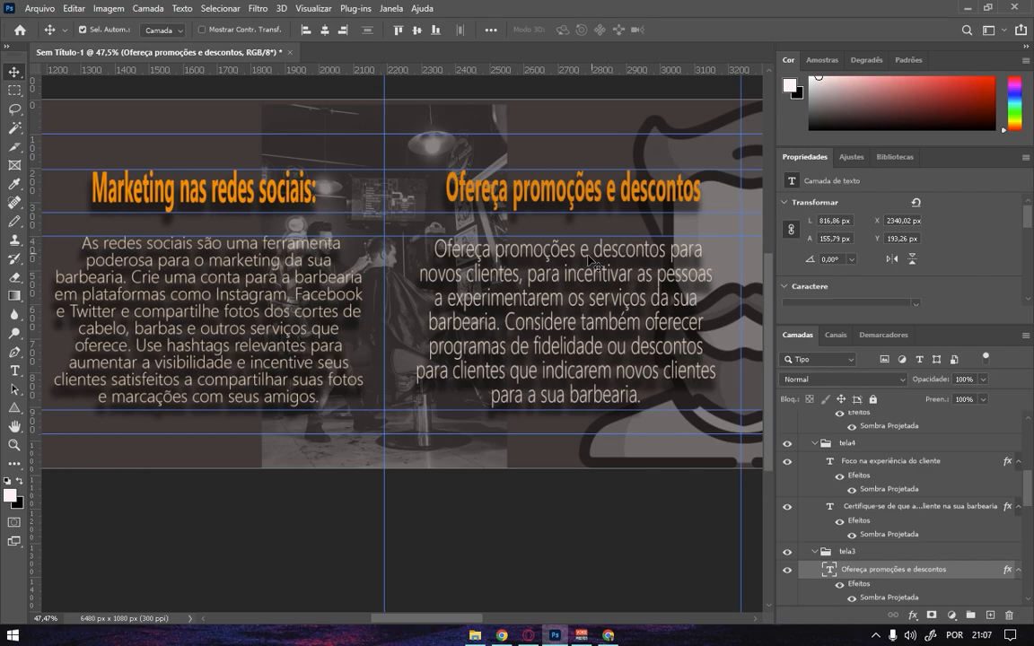
pyautogui.keyDown('shift'); pyautogui.click(549, 223); pyautogui.keyUp('shift')
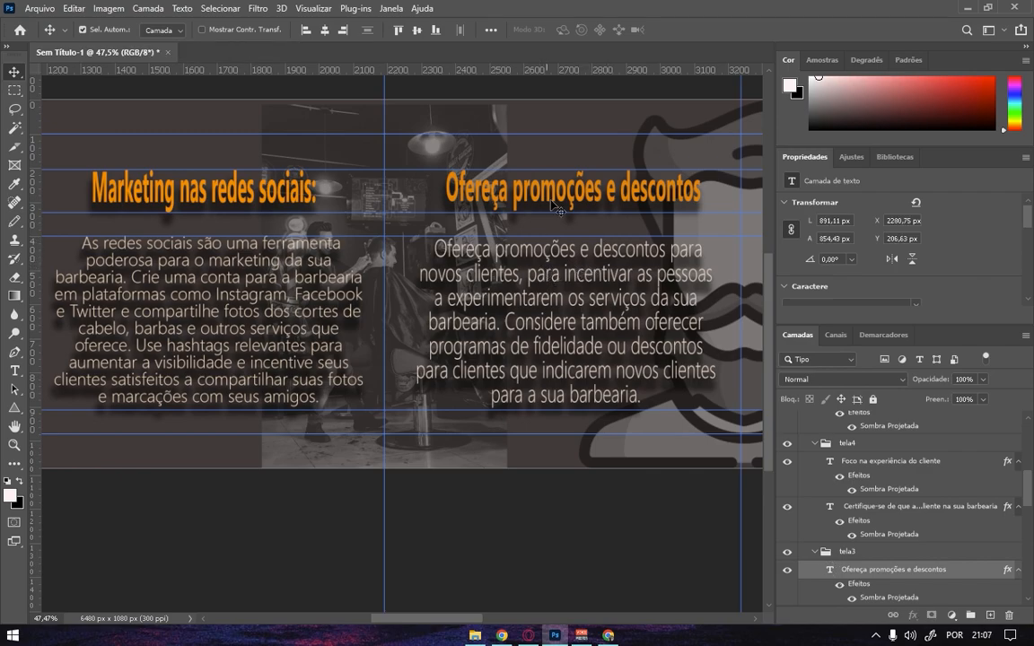
pyautogui.click(322, 30)
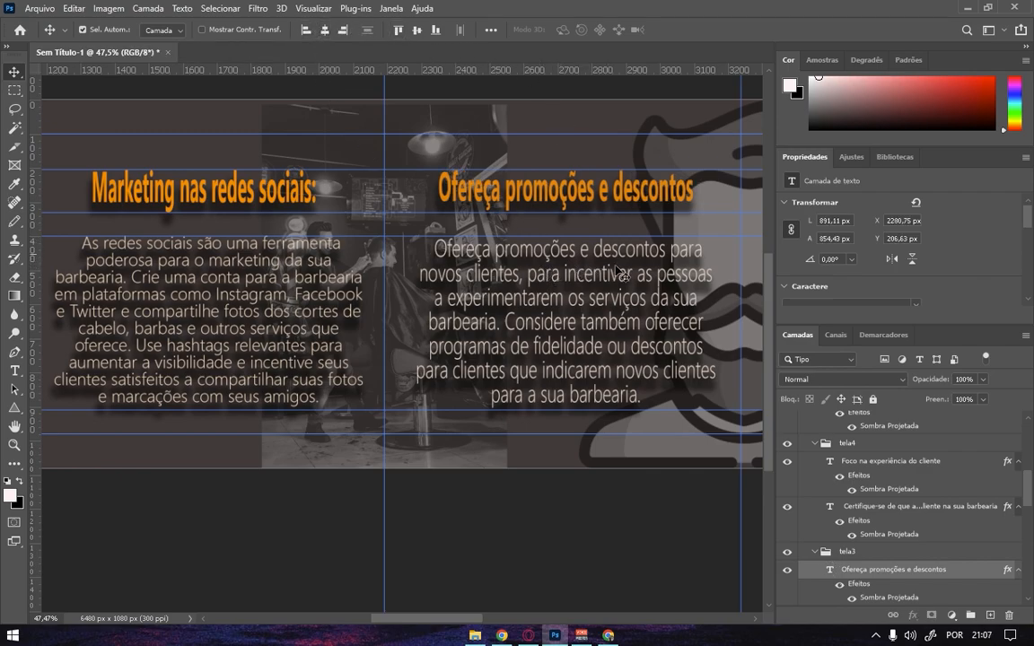
# Align the "Marketing nas redes sociais:" title and its paragraph by their horizontal centers.
pyautogui.click(255, 200)
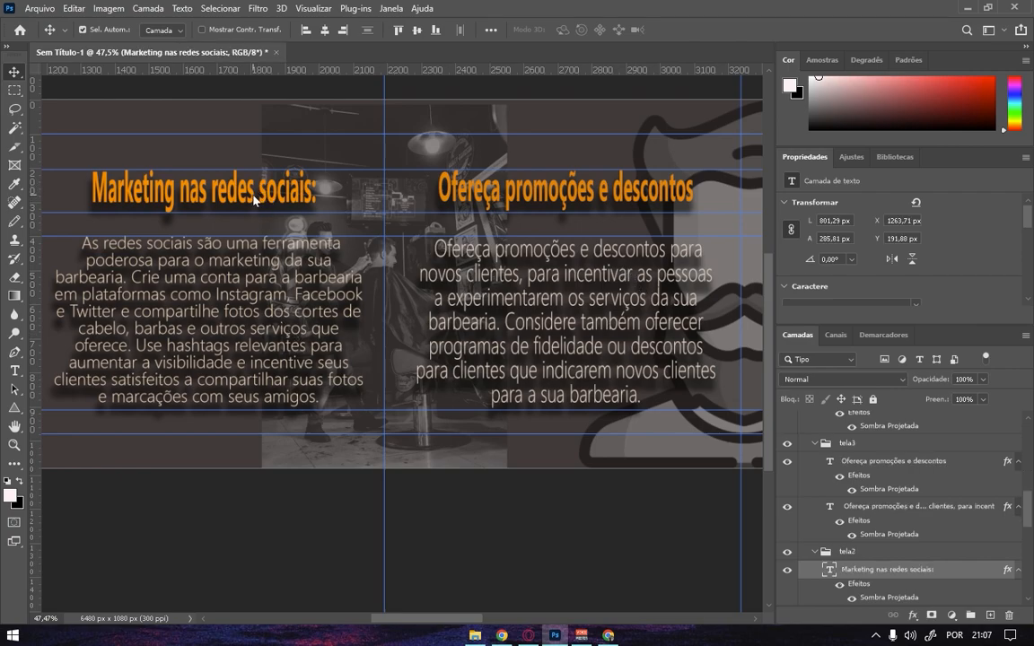
pyautogui.keyDown('shift'); pyautogui.click(262, 283); pyautogui.keyUp('shift')
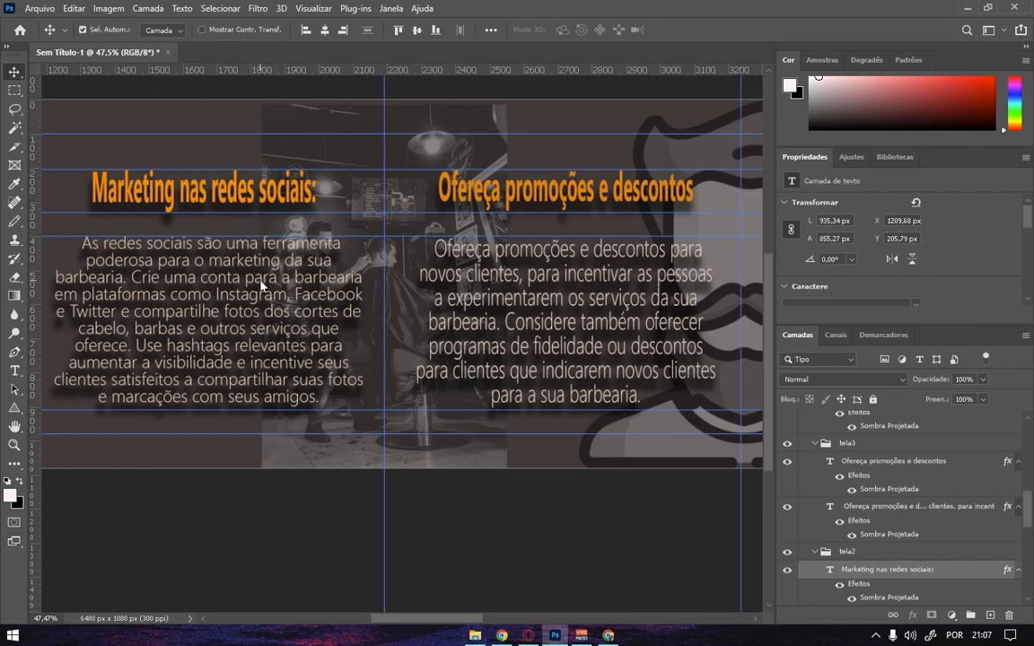
pyautogui.click(326, 31)
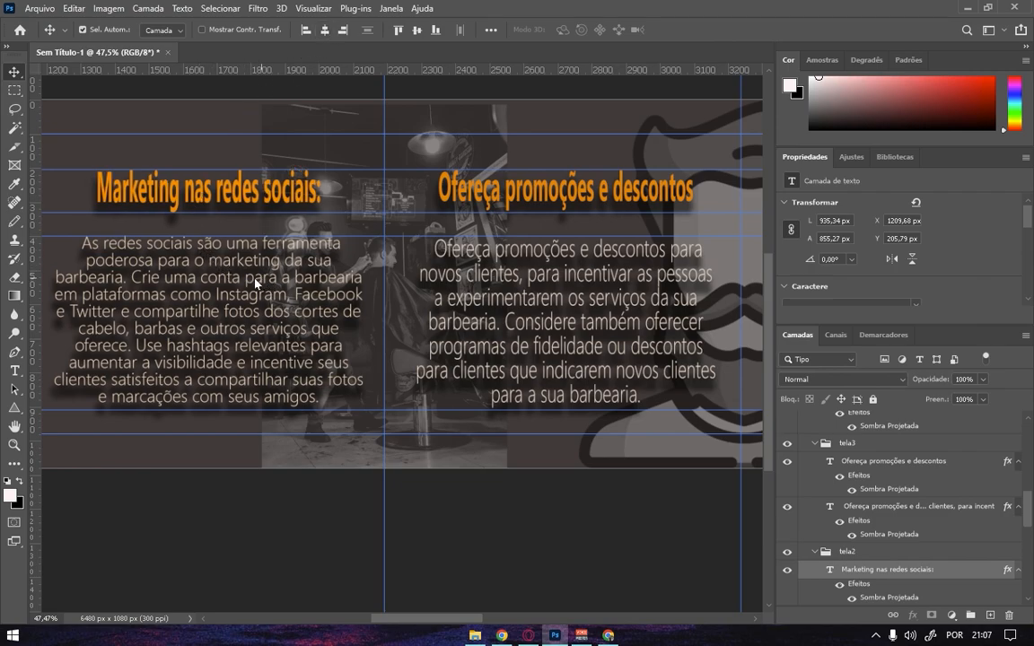
# Align the first slide's "4 Dicas para trazer Clientes para sua barbearia" title and the green bearded-head icon by their horizontal centers.
pyautogui.moveTo(239, 253); pyautogui.dragTo(574, 270)
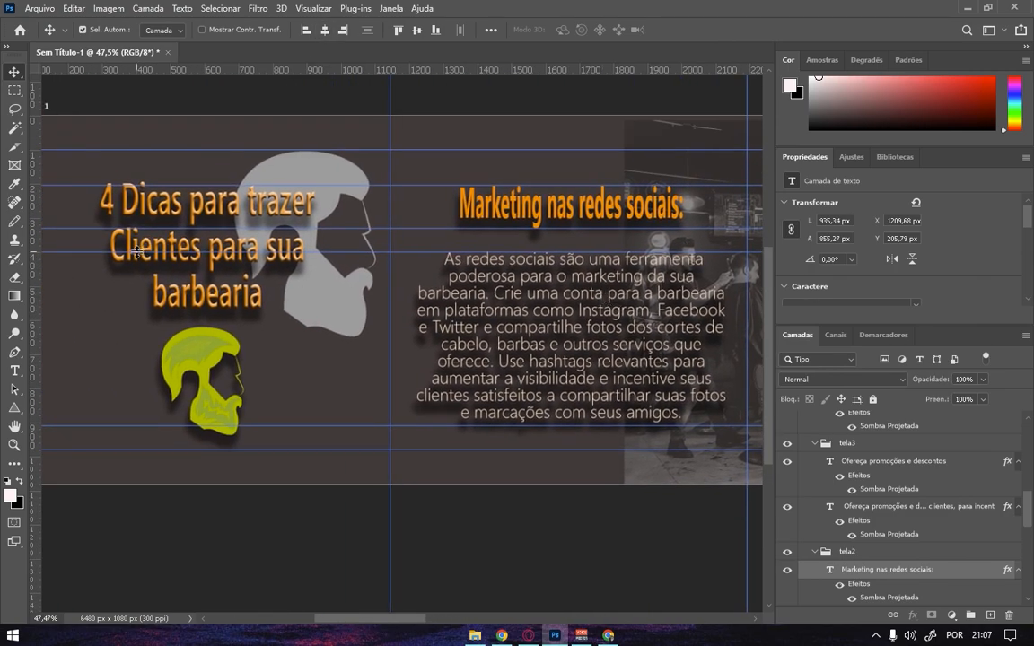
pyautogui.click(220, 202)
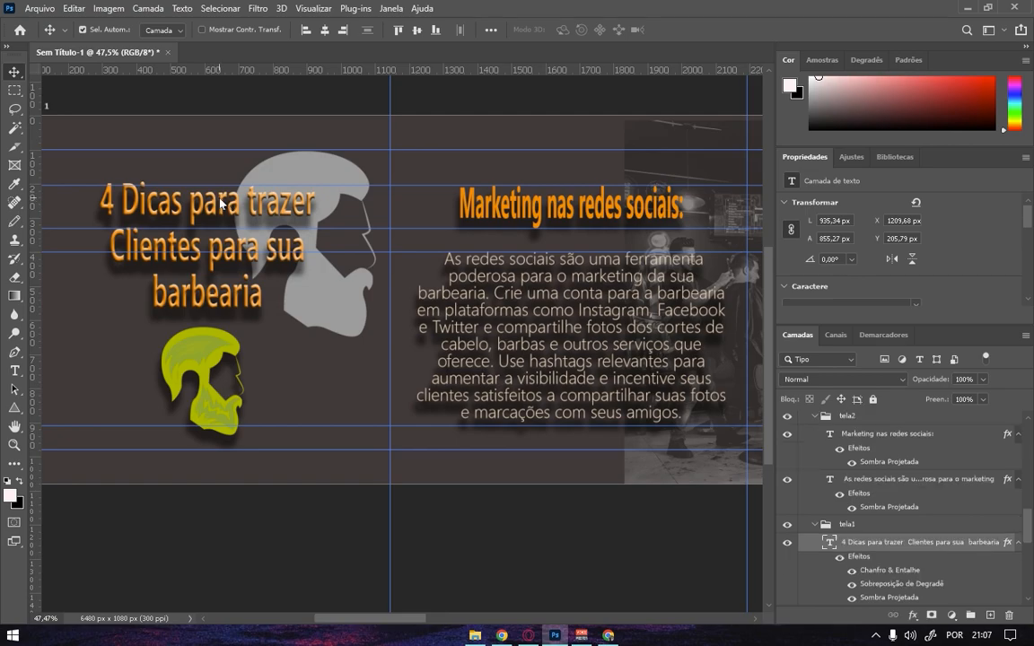
pyautogui.click(213, 355)
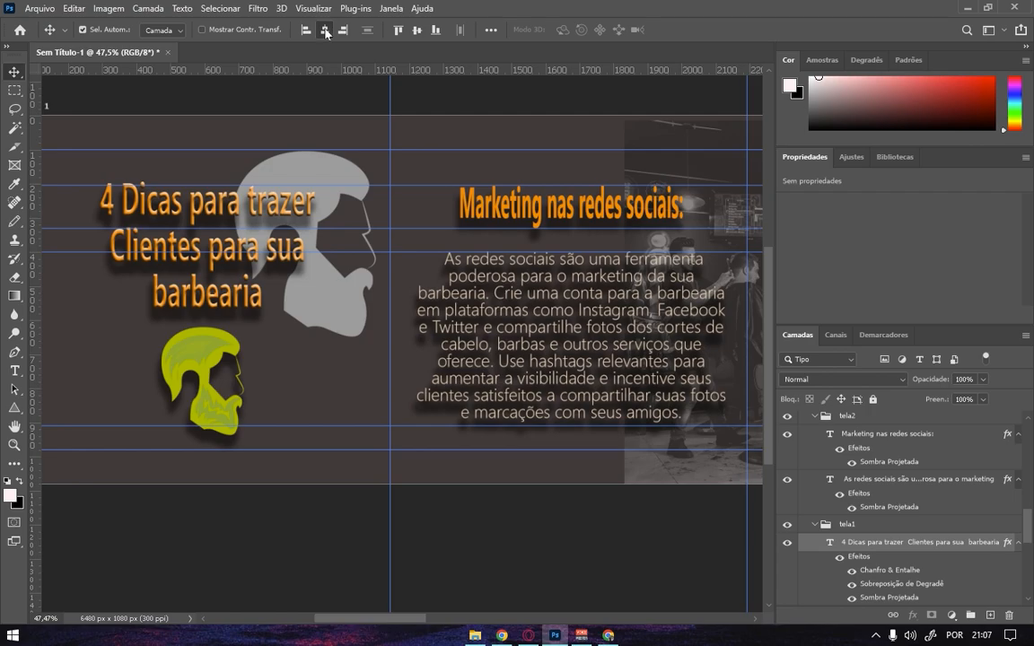
pyautogui.hotkey('shift', 'Right')
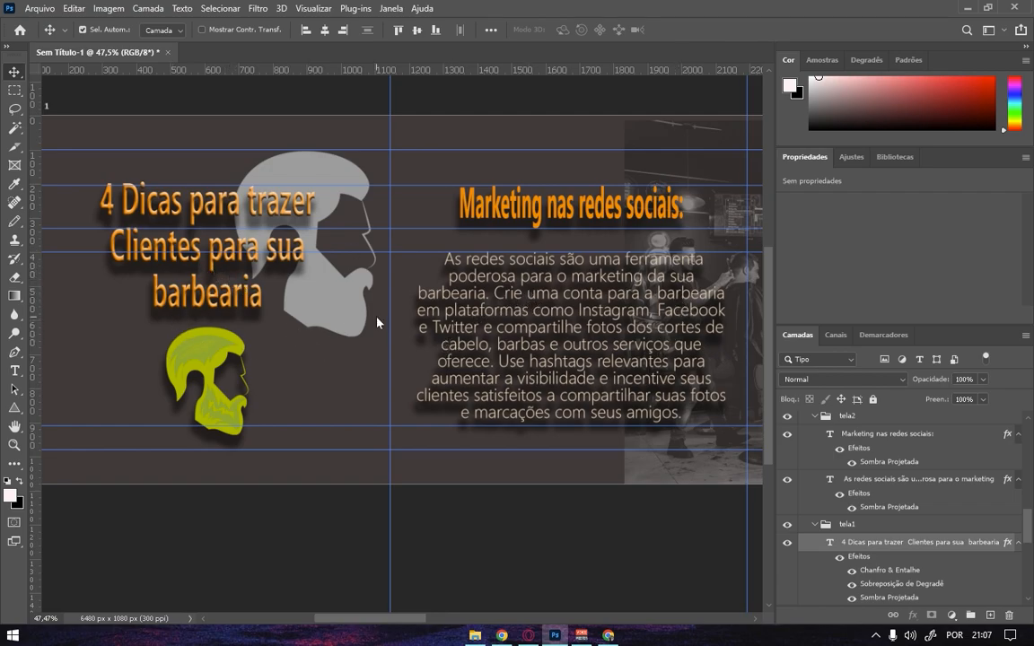
# Look over the whole carousel to check the text alignment on each slide, ending at the first slide.
pyautogui.hscroll(10, 376, 323)
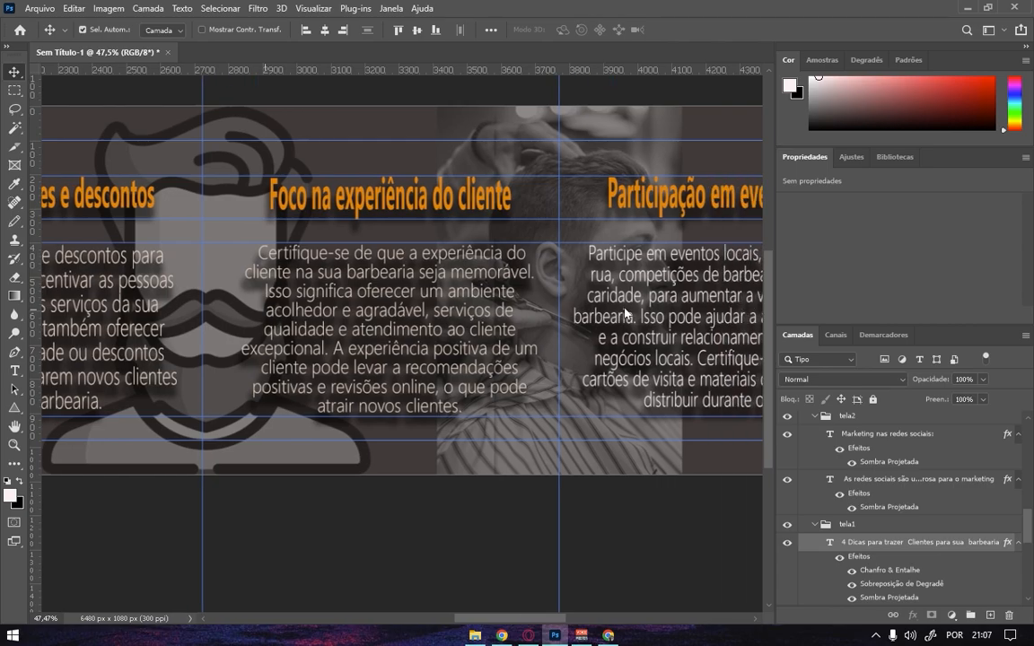
pyautogui.hscroll(8, 626, 314)
pyautogui.hscroll(-15, 540, 308)
pyautogui.hscroll(-12, 540, 307)
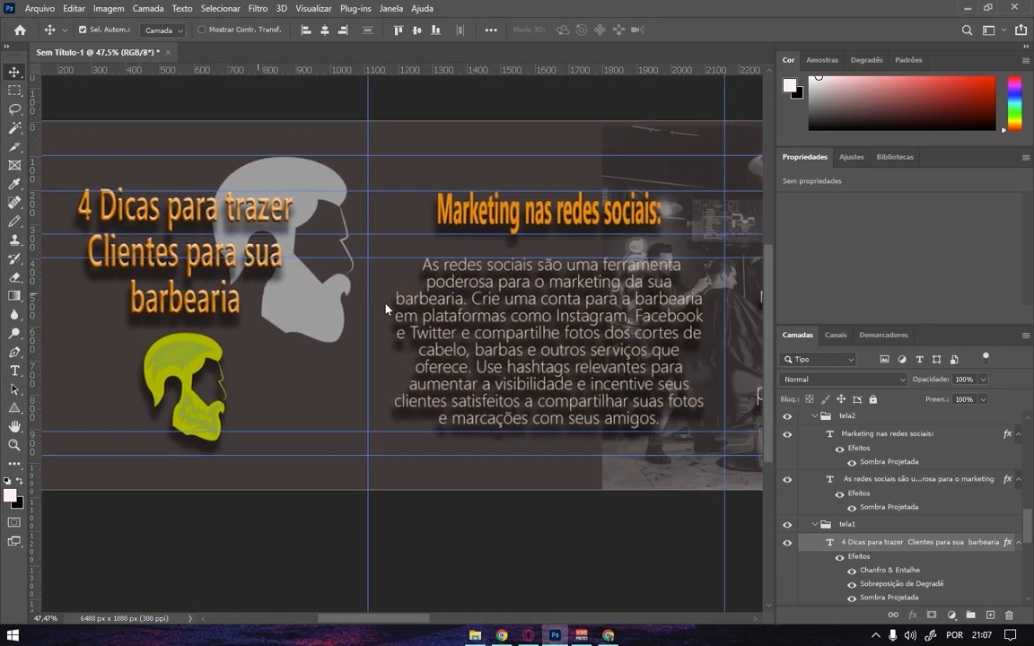
pyautogui.hscroll(1, 364, 305)
pyautogui.hscroll(-3, 519, 225)
pyautogui.scroll(-2, 519, 225)
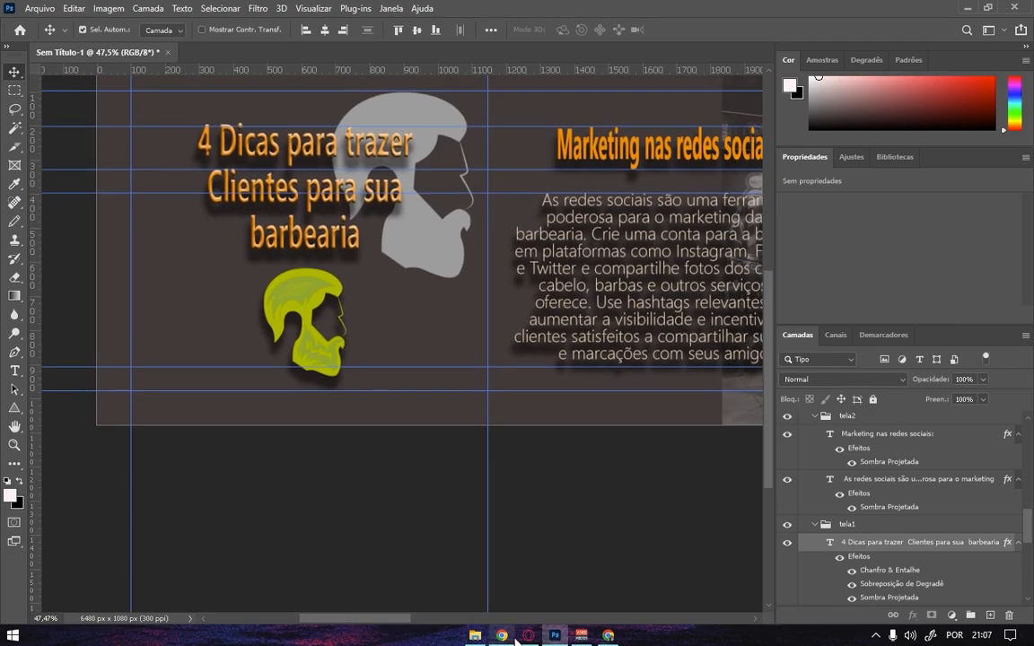
# Switch to File Explorer and move the seta-para-a-direita PNG from Downloads into the "imagnes carrossel barber" folder.
pyautogui.click(475, 636)
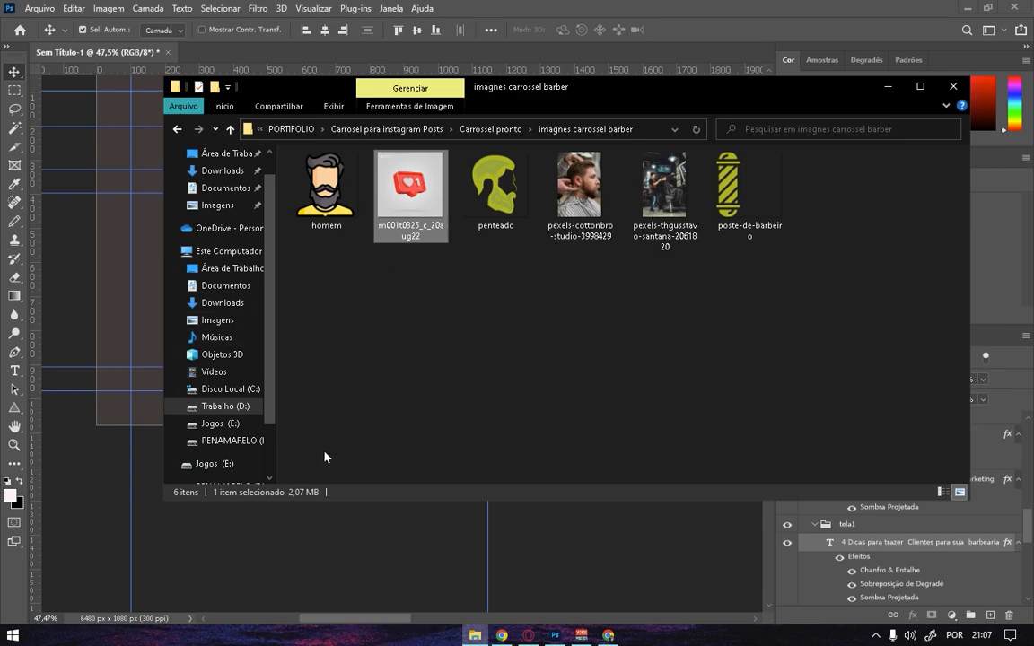
pyautogui.click(215, 170)
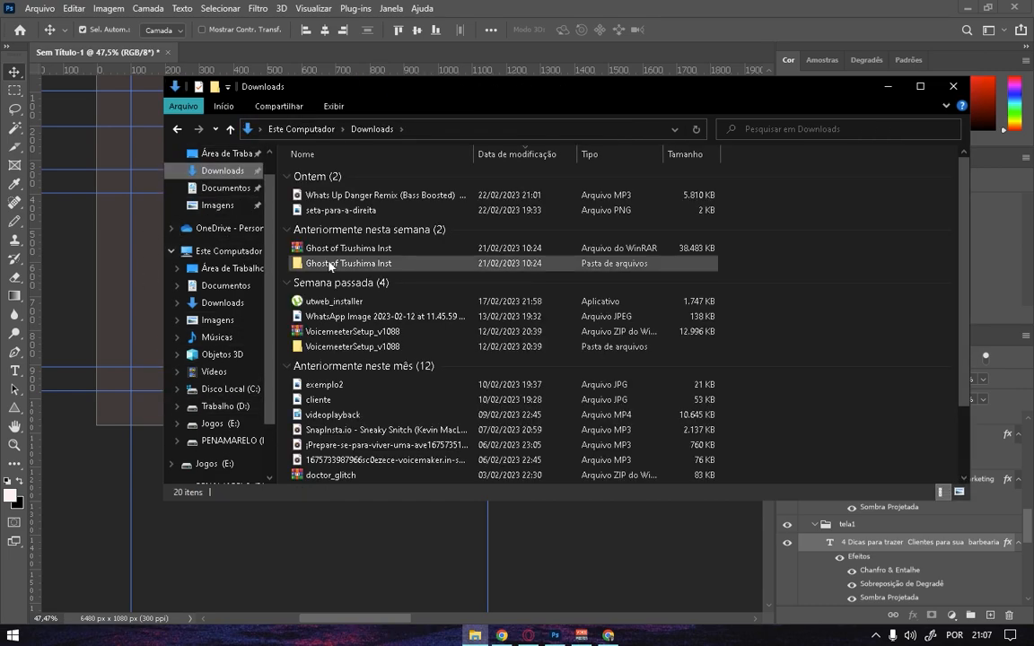
pyautogui.click(369, 212)
pyautogui.rightClick(369, 212)
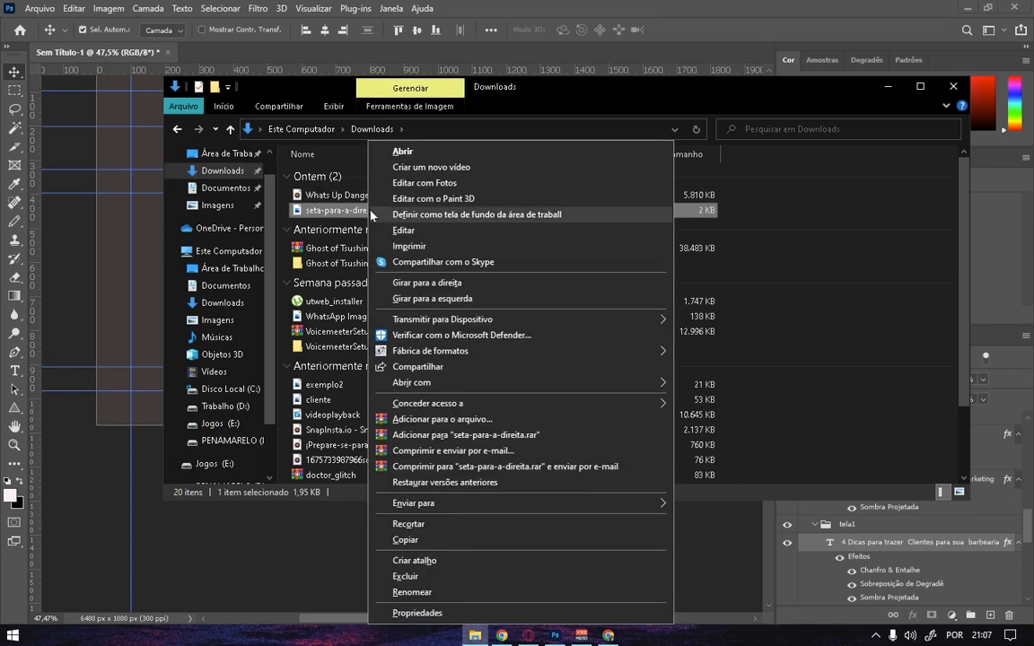
pyautogui.click(421, 525)
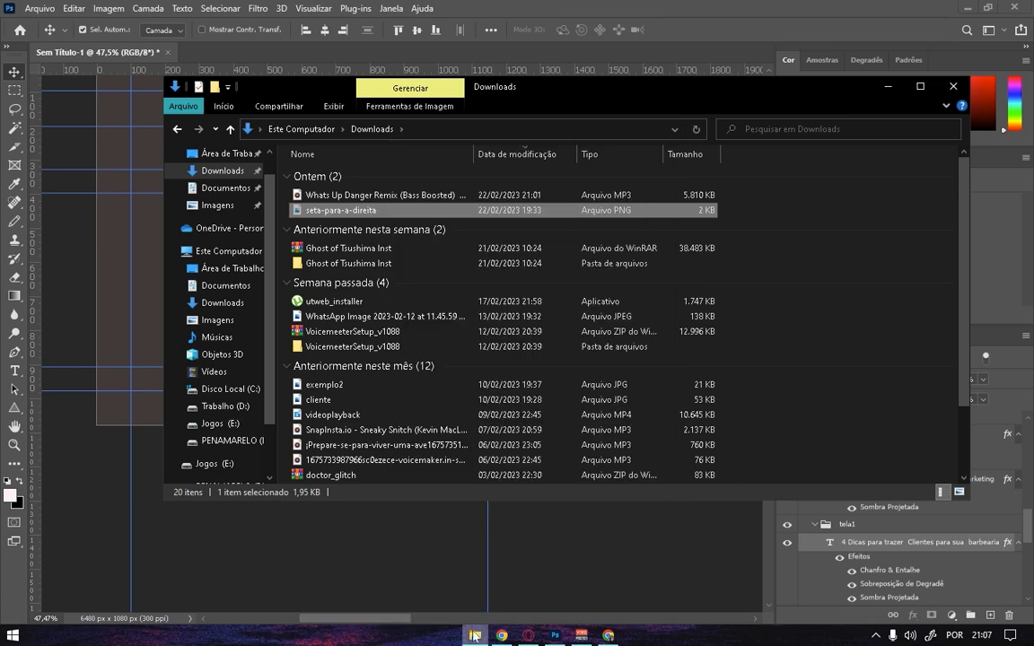
pyautogui.click(178, 131)
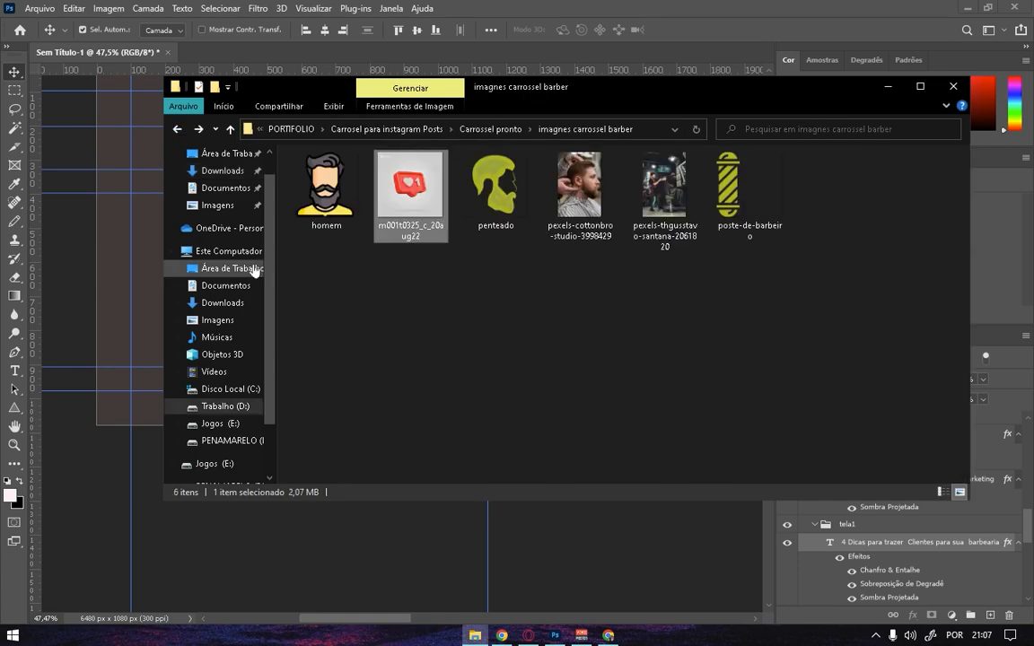
pyautogui.rightClick(400, 367)
pyautogui.click(438, 459)
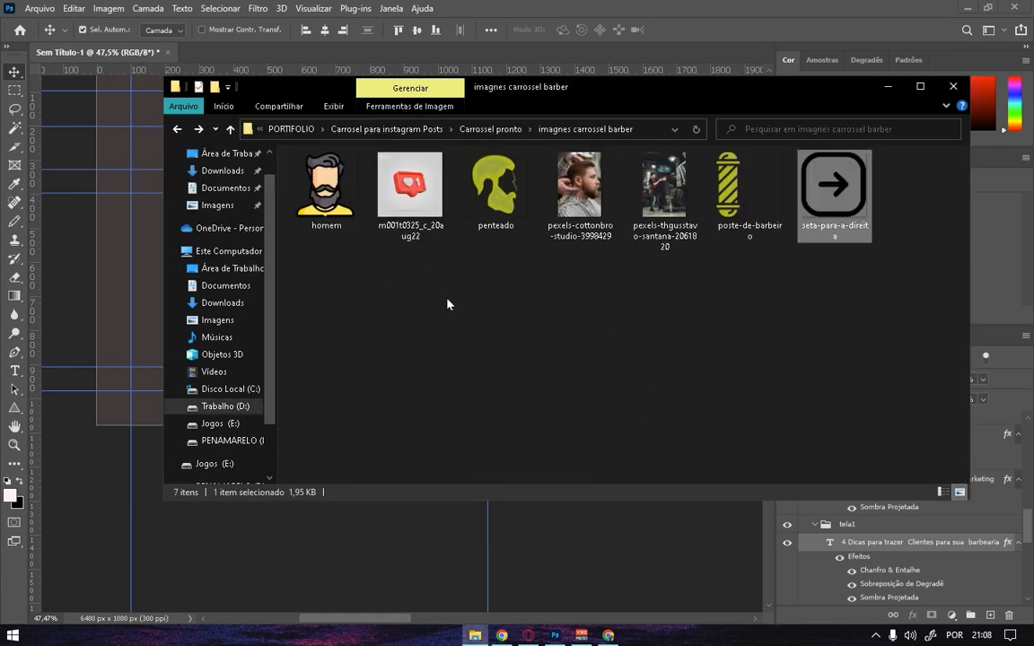
pyautogui.click(555, 305)
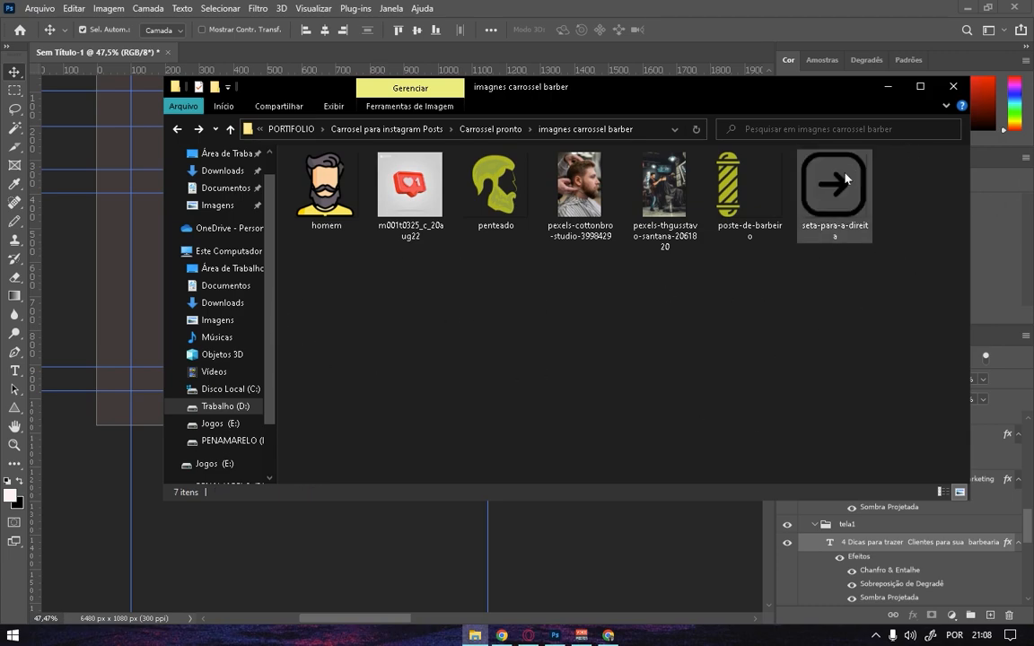
# Place the seta-para-a-direita image on the first slide, scaled to about 36.56% at the lower edge of the green icon.
pyautogui.moveTo(834, 187); pyautogui.dragTo(104, 296)
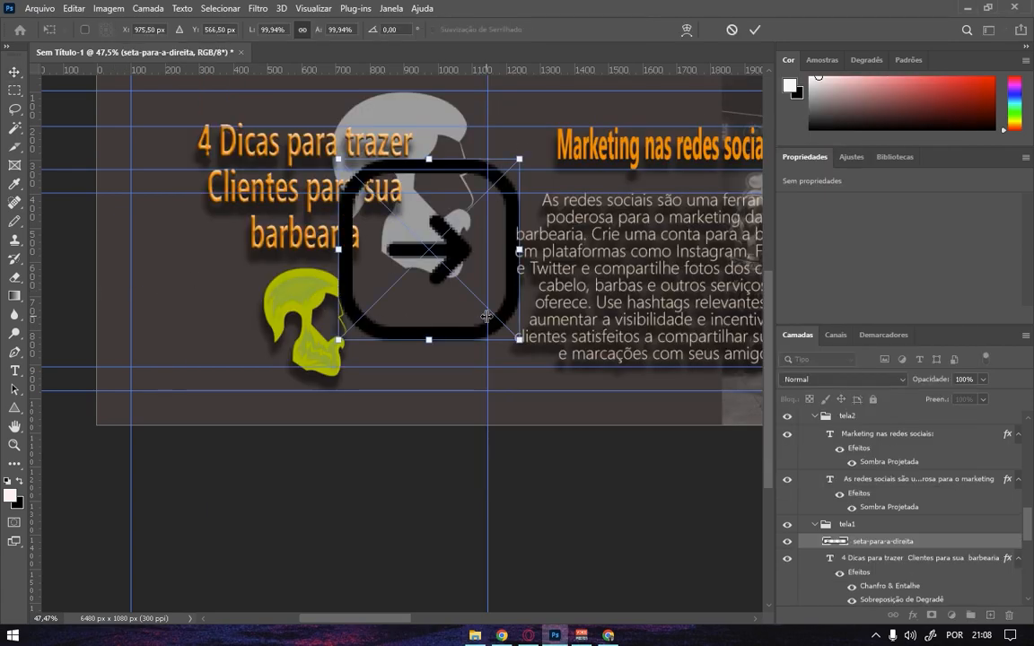
pyautogui.moveTo(518, 339); pyautogui.dragTo(321, 402)
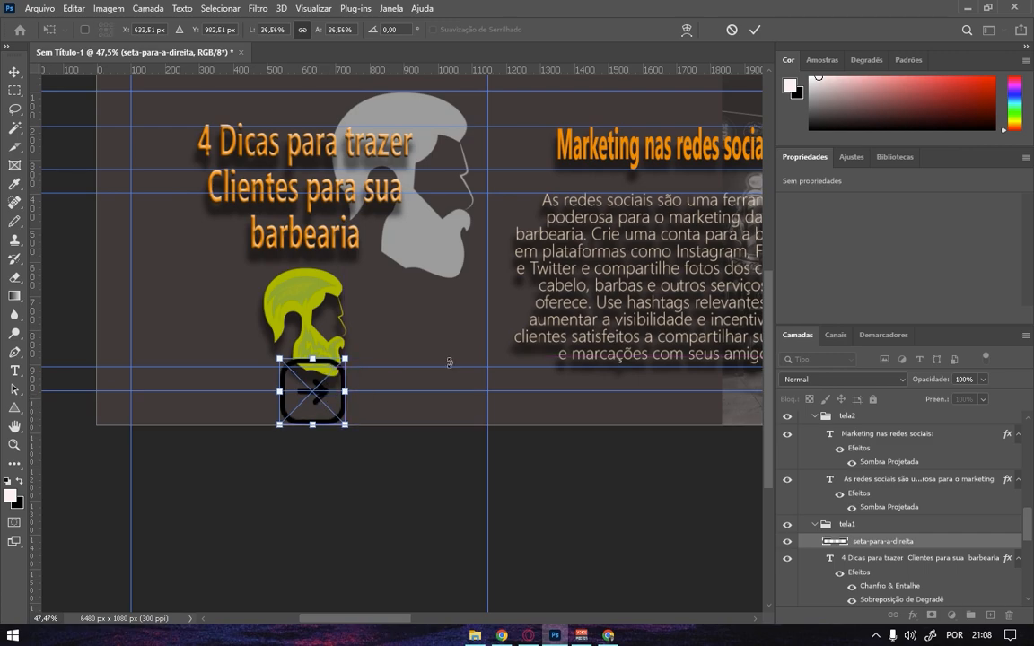
pyautogui.press('Return')
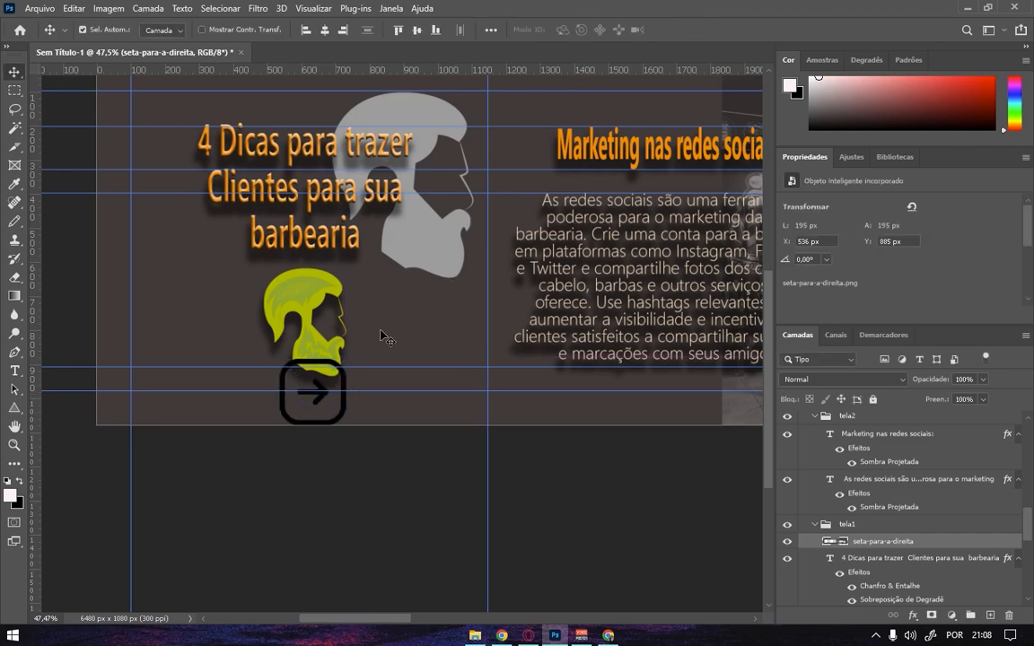
# Scale the arrow icon down to 12.68% and place it just below the green bearded-head icon on the first slide.
pyautogui.hotkey('ctrl', 't')
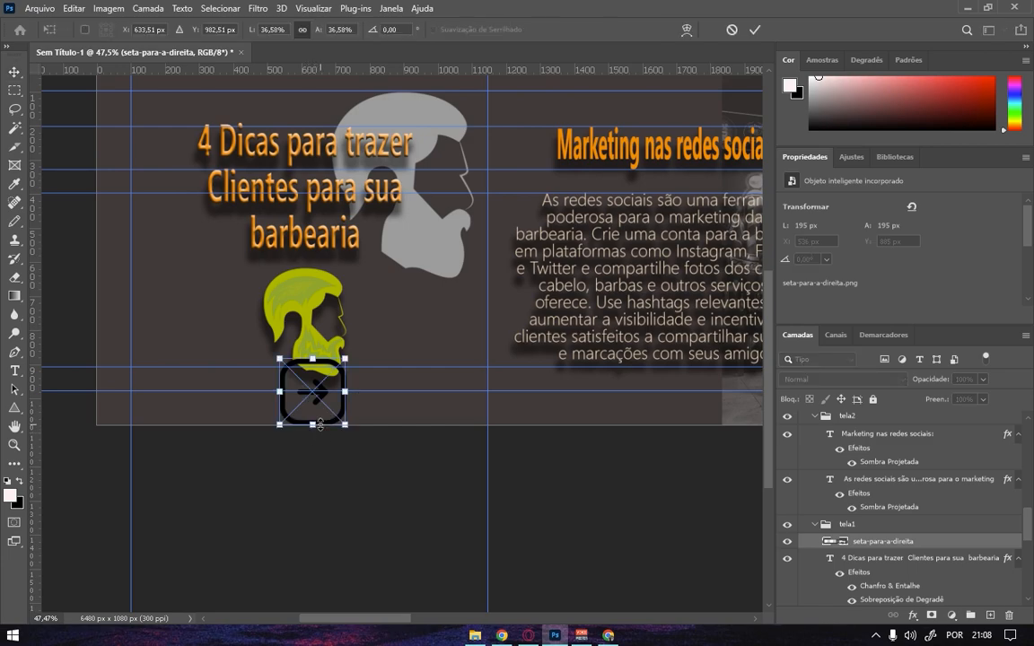
pyautogui.moveTo(346, 358); pyautogui.dragTo(316, 391)
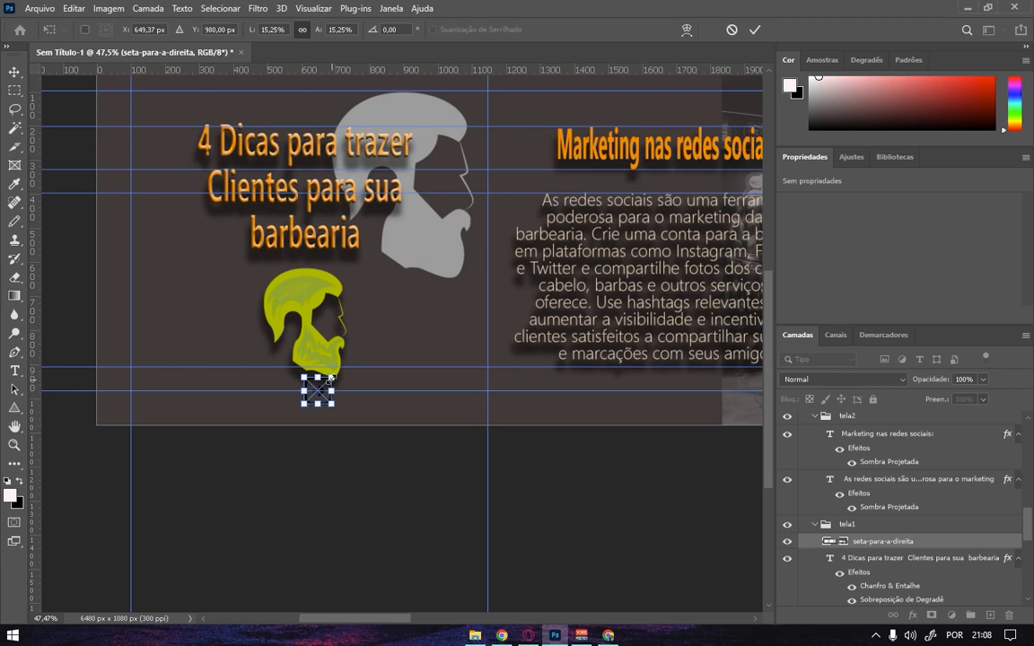
pyautogui.moveTo(330, 377); pyautogui.dragTo(321, 392)
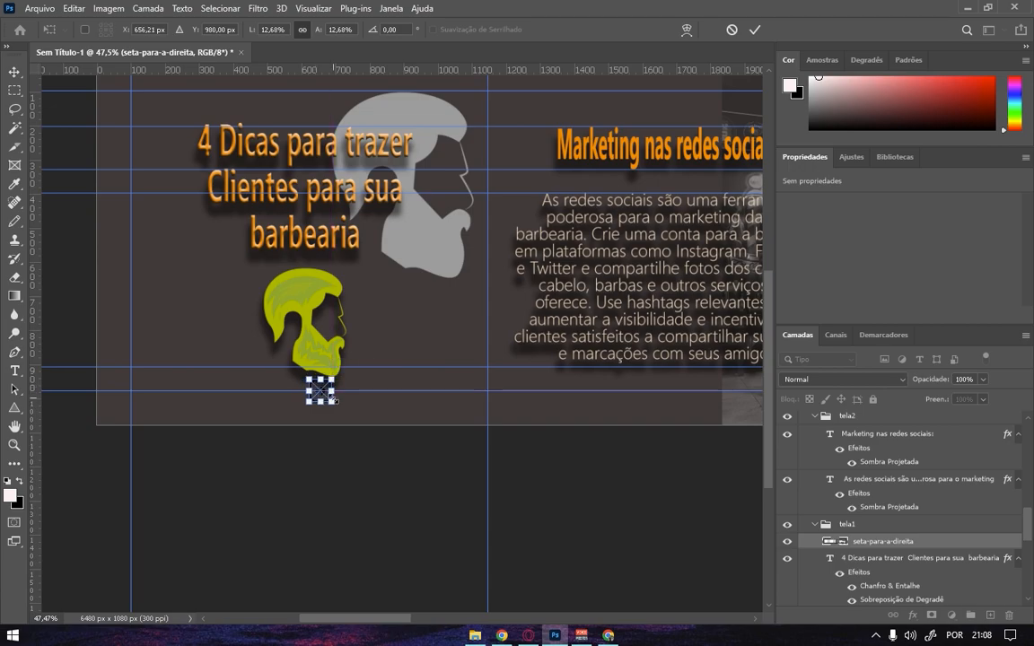
pyautogui.scroll(5, 336, 397)
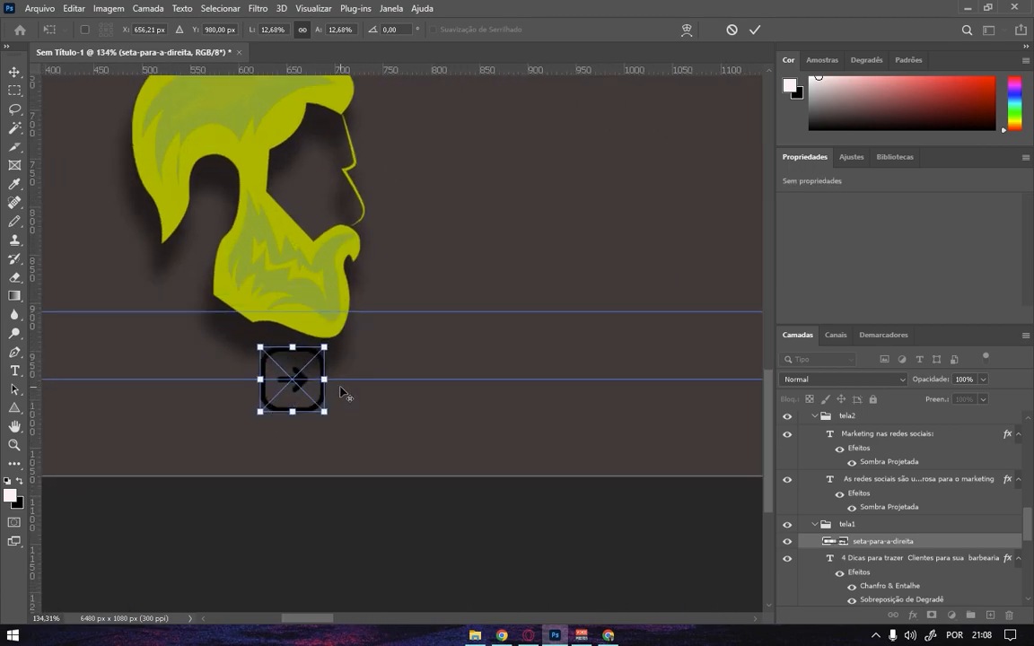
pyautogui.scroll(2, 342, 392)
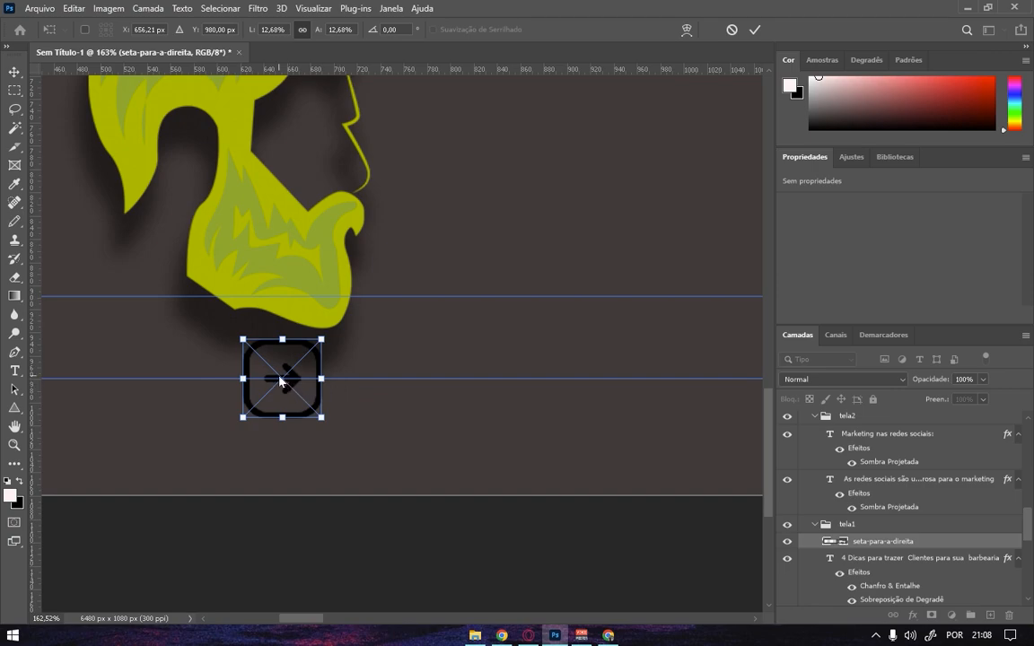
pyautogui.hotkey('alt', 'space')
pyautogui.press('Up')
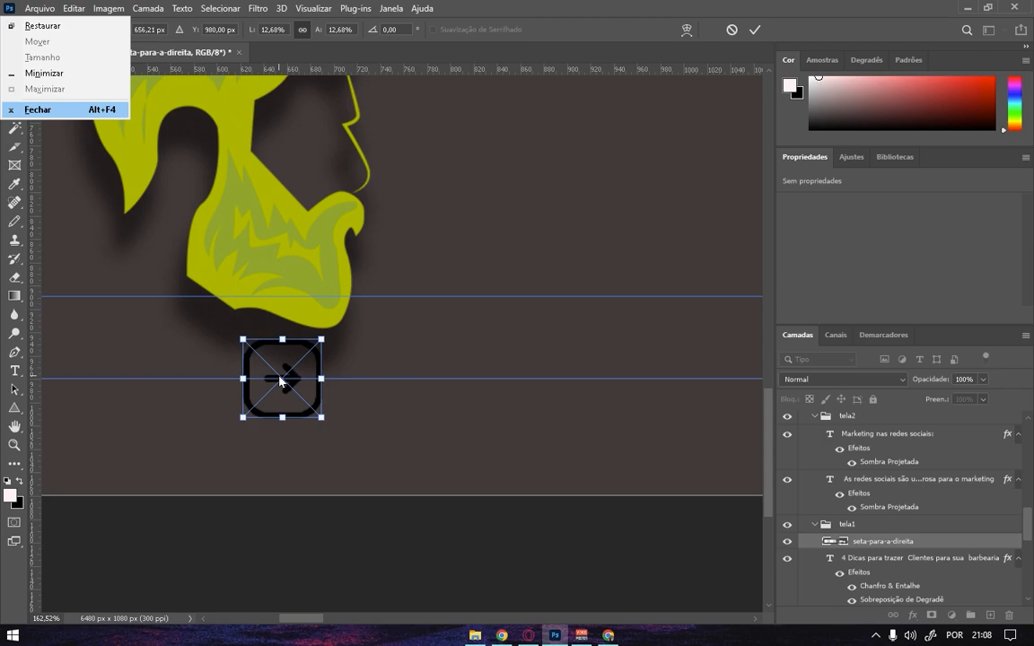
pyautogui.press('Escape')
pyautogui.press('Return')
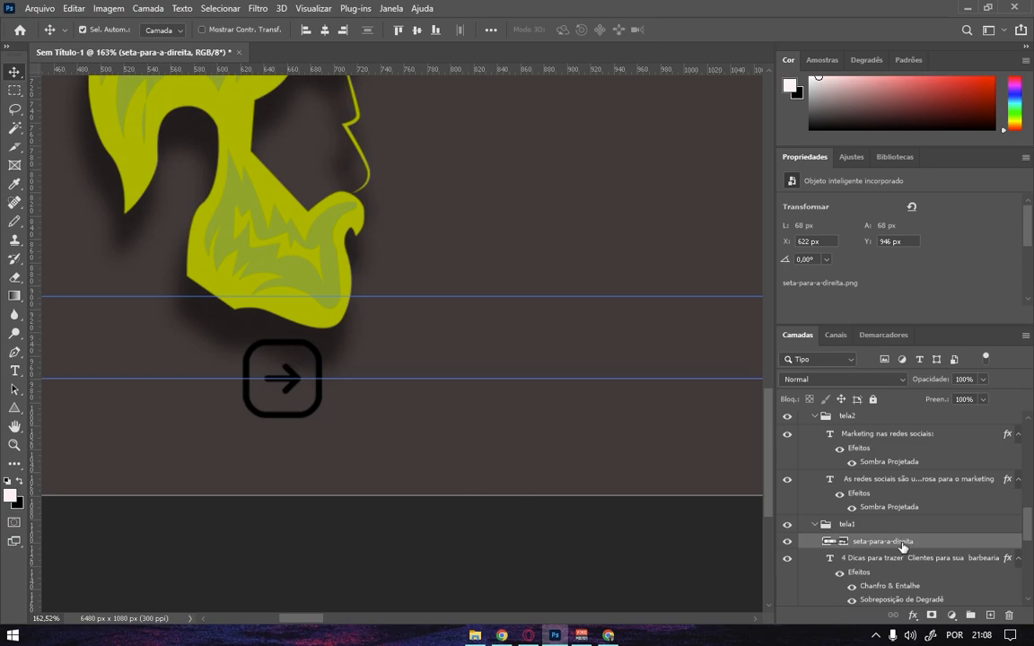
# Move the seta-para-a-direita layer out of tela1 to just above the m001t0325_c_20aug22 layer and add a Color Overlay effect to it.
pyautogui.moveTo(901, 547); pyautogui.dragTo(867, 428)
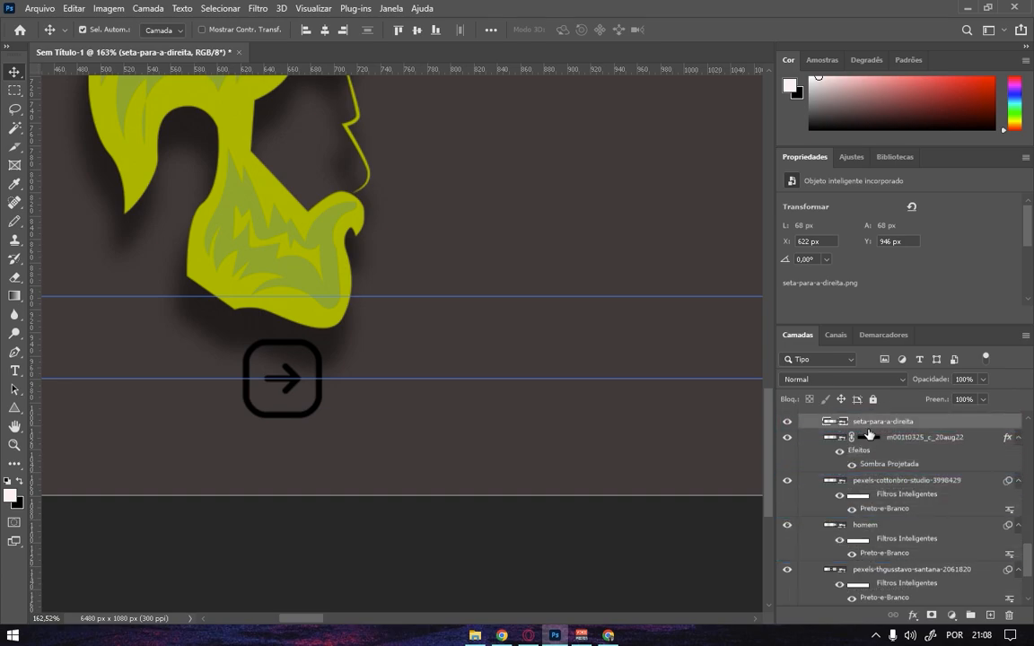
pyautogui.doubleClick(970, 424)
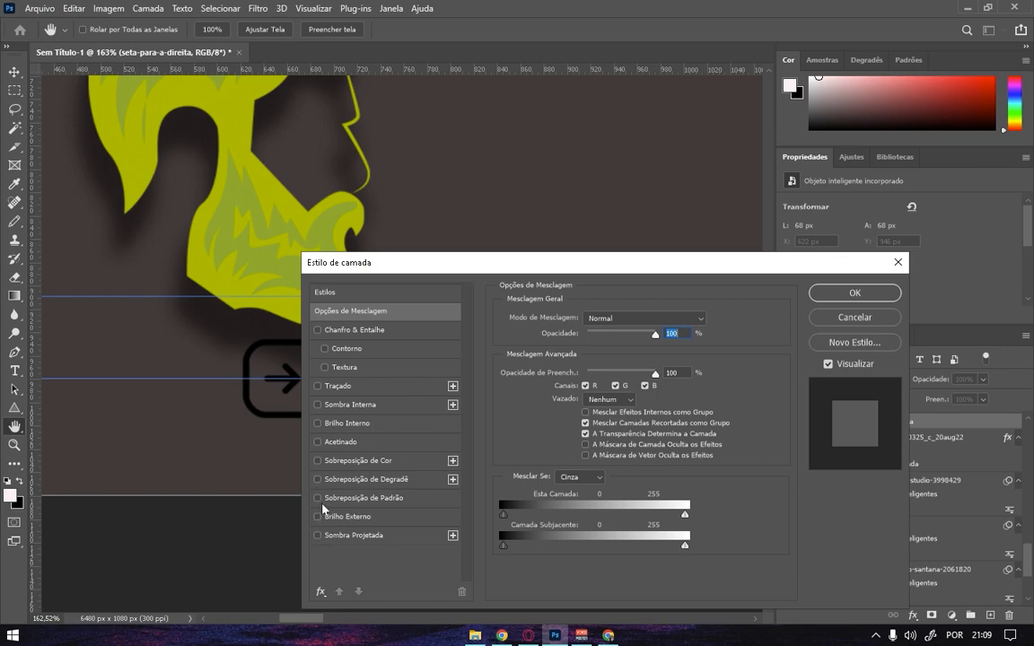
pyautogui.click(317, 460)
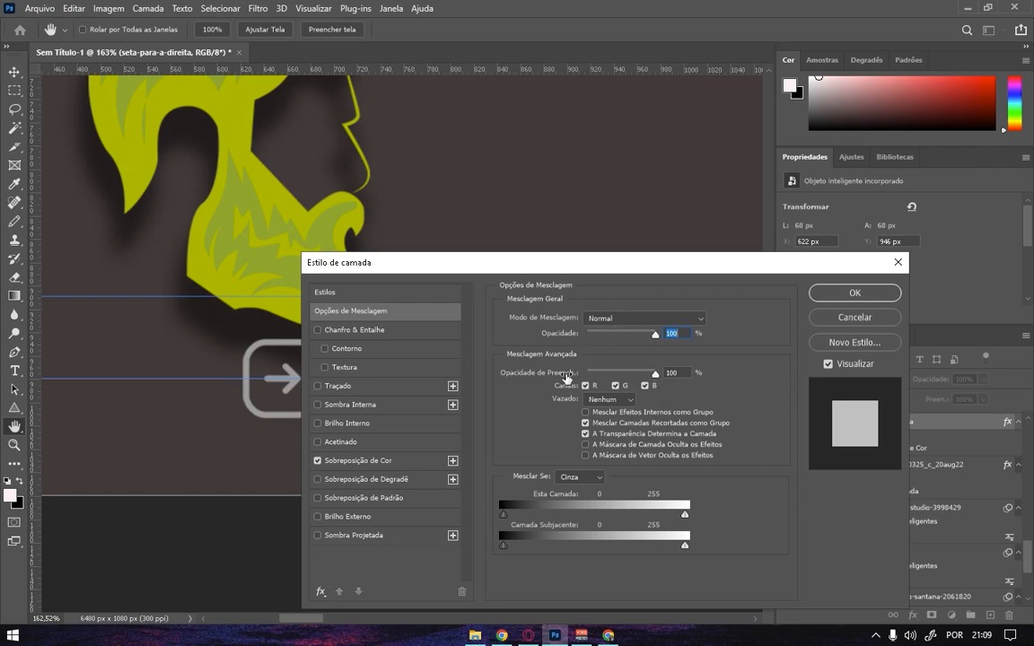
pyautogui.click(854, 294)
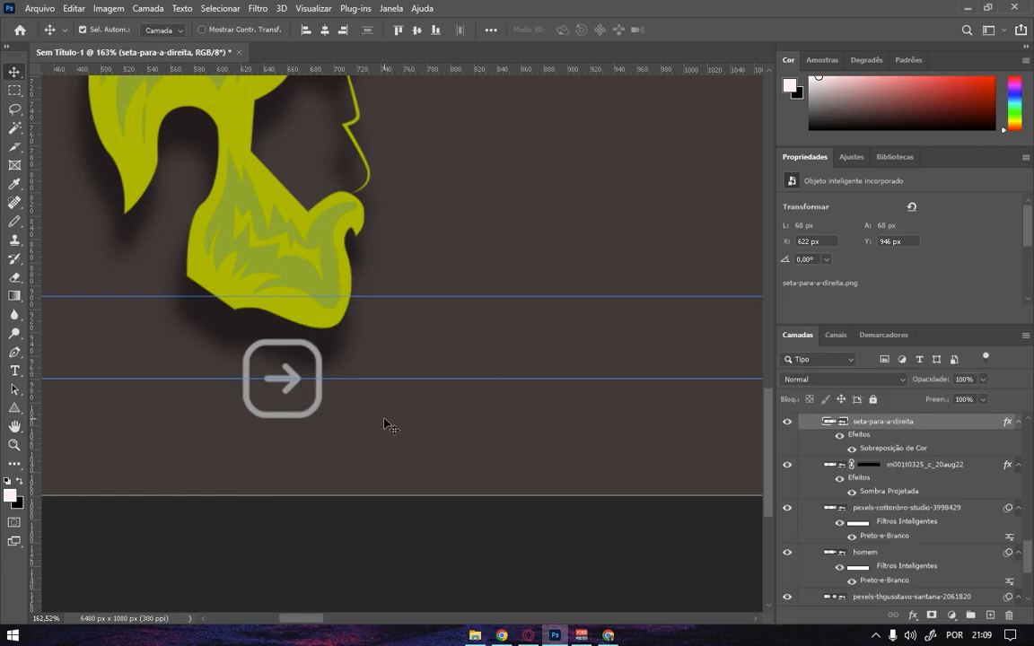
# Try to duplicate the first slide's arrow icon under the second slide's paragraph, then undo the attempt.
pyautogui.scroll(-5, 399, 401)
pyautogui.scroll(-2, 399, 401)
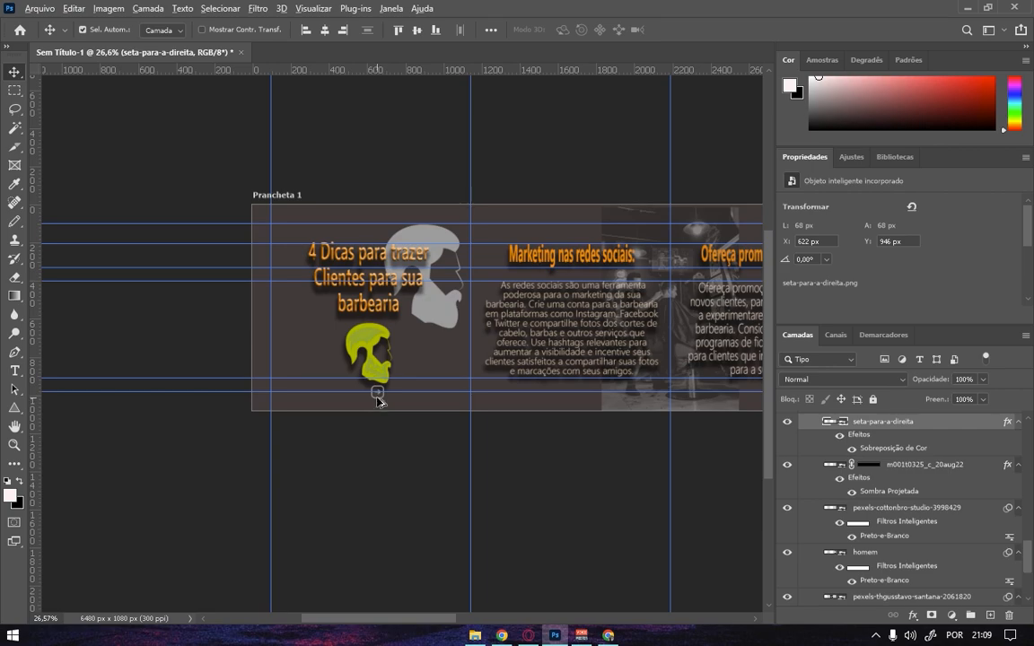
pyautogui.moveTo(377, 401); pyautogui.dragTo(549, 394)
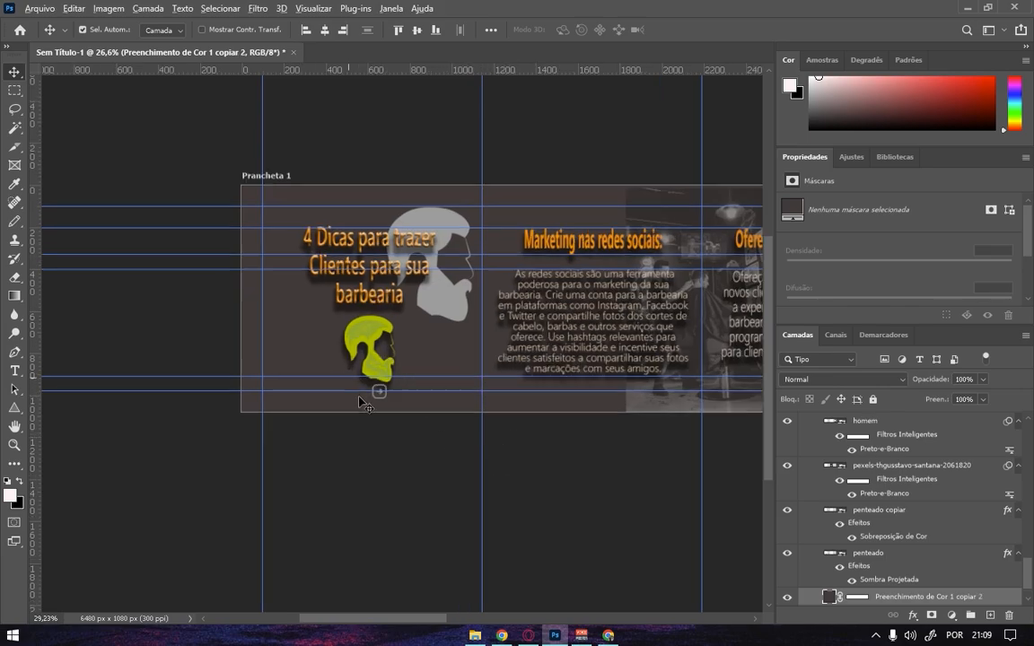
pyautogui.scroll(4, 361, 403)
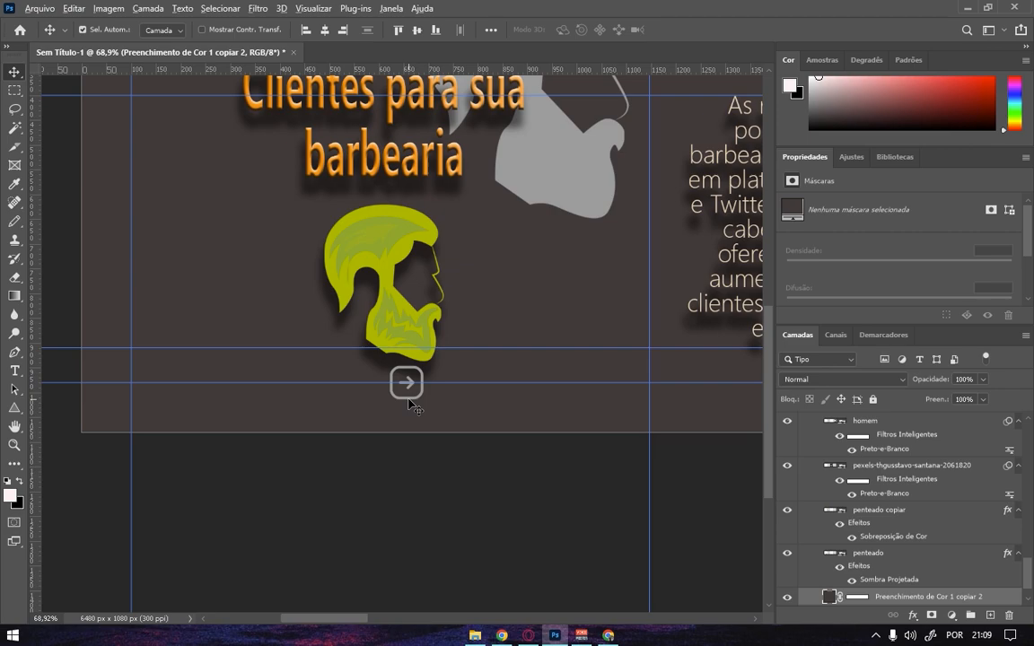
pyautogui.moveTo(411, 401); pyautogui.dragTo(733, 388)
pyautogui.click(630, 494)
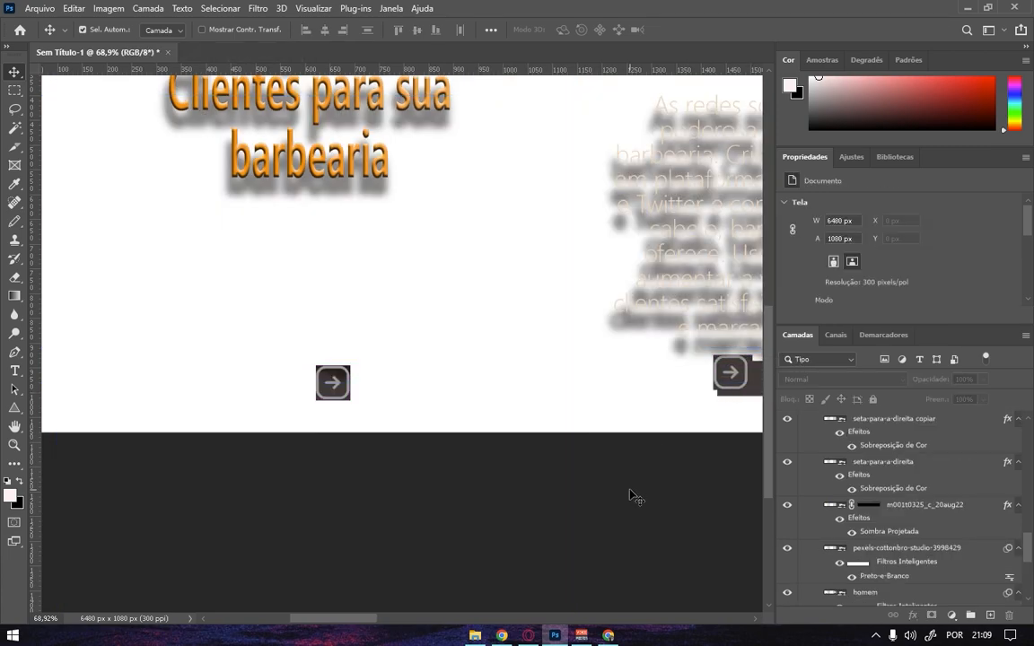
pyautogui.hotkey('ctrl', 'z')
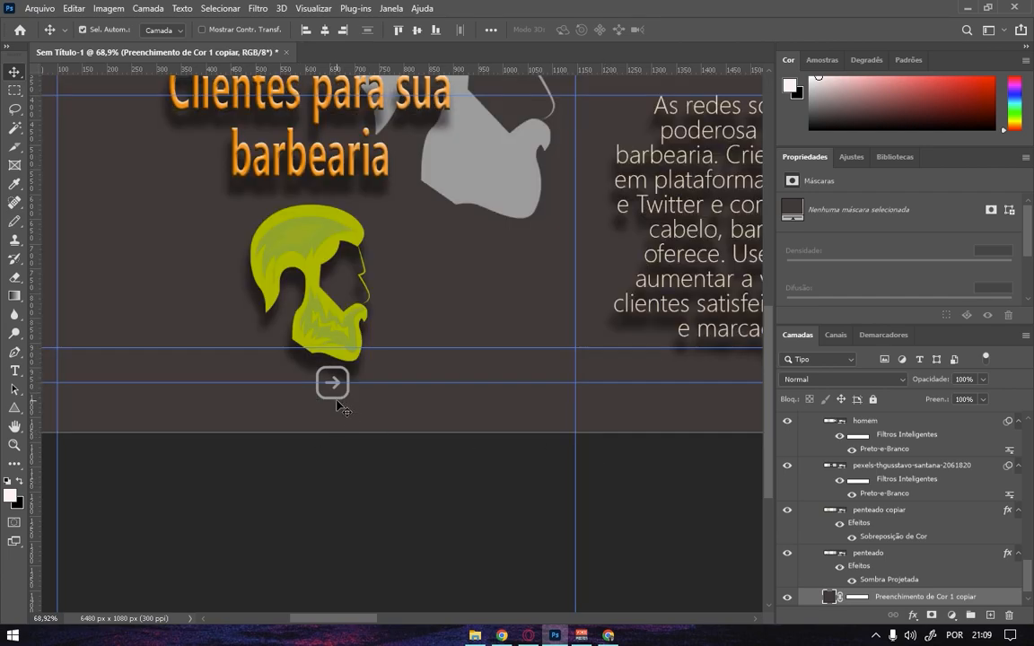
# Duplicate the arrow icon onto the second slide at X 1459 px and the third slide at X 2506 px, both at Y 946 px.
pyautogui.click(340, 403)
pyautogui.moveTo(340, 403); pyautogui.dragTo(743, 401)
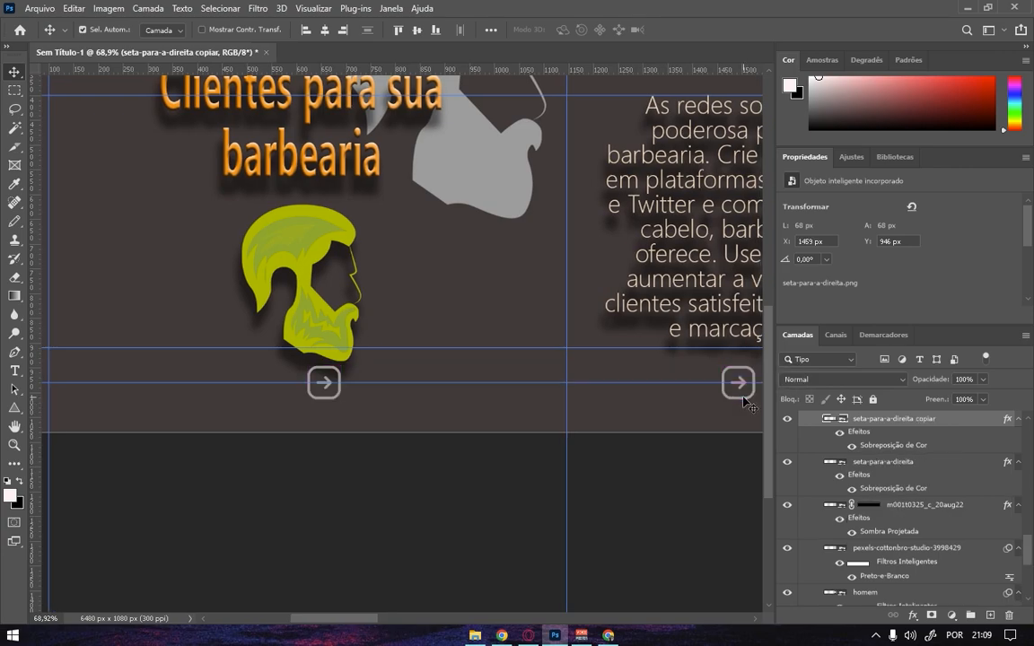
pyautogui.moveTo(606, 478); pyautogui.dragTo(216, 449)
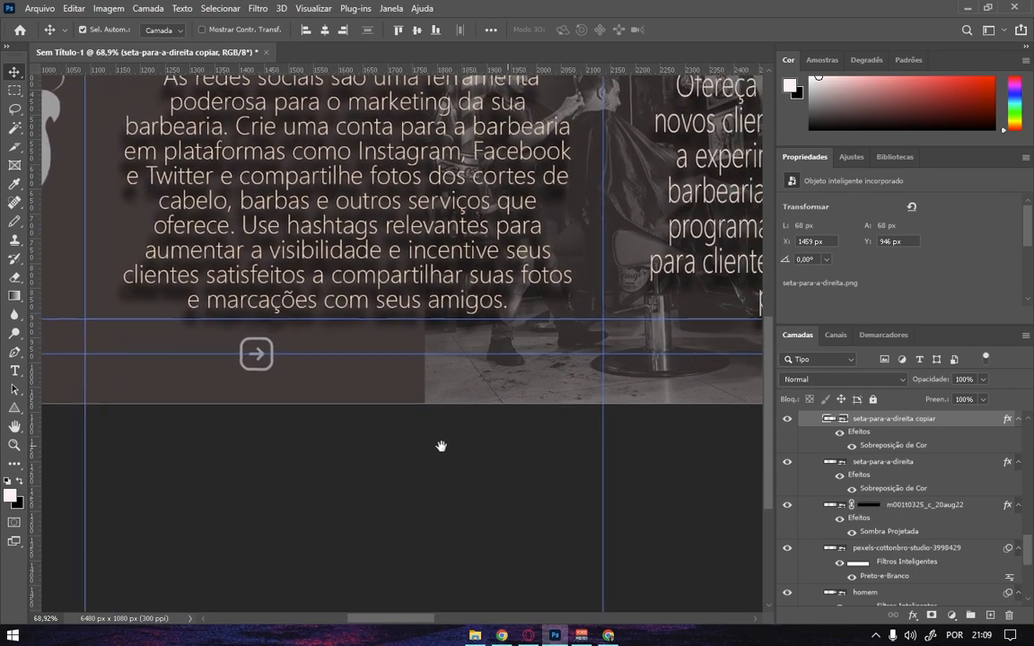
pyautogui.moveTo(196, 372); pyautogui.dragTo(713, 375)
pyautogui.moveTo(574, 478); pyautogui.dragTo(195, 382)
# Try duplicating the arrow icon to X 3478 px on the fourth slide and X 4338 px on the fifth, then undo both copies.
pyautogui.moveTo(260, 334); pyautogui.dragTo(735, 336)
pyautogui.moveTo(665, 450); pyautogui.dragTo(307, 447)
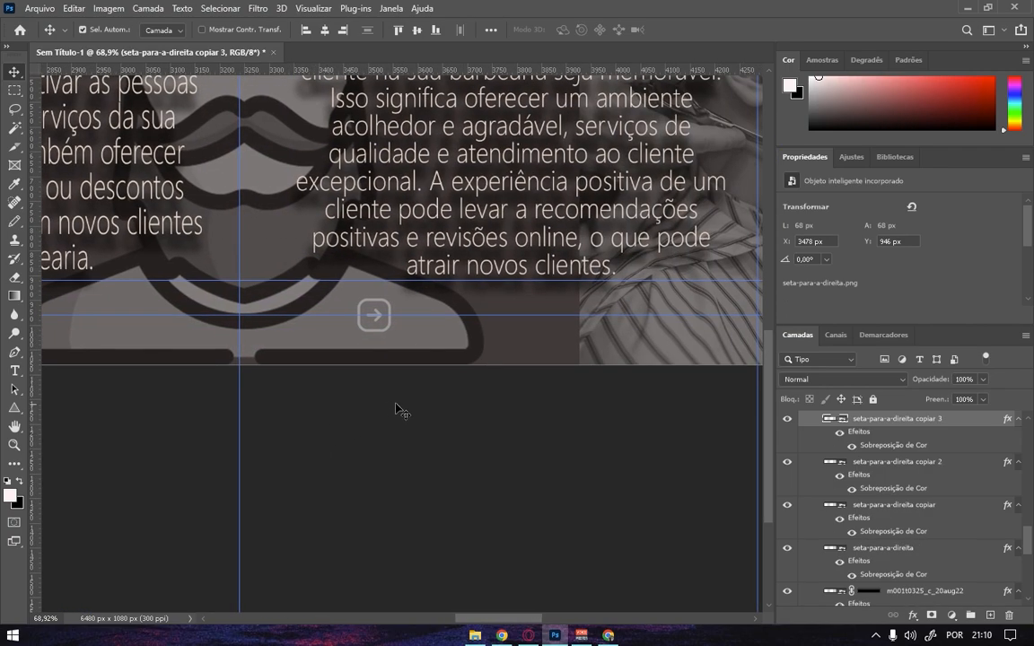
pyautogui.moveTo(508, 440); pyautogui.dragTo(610, 469)
pyautogui.moveTo(369, 429); pyautogui.dragTo(536, 433)
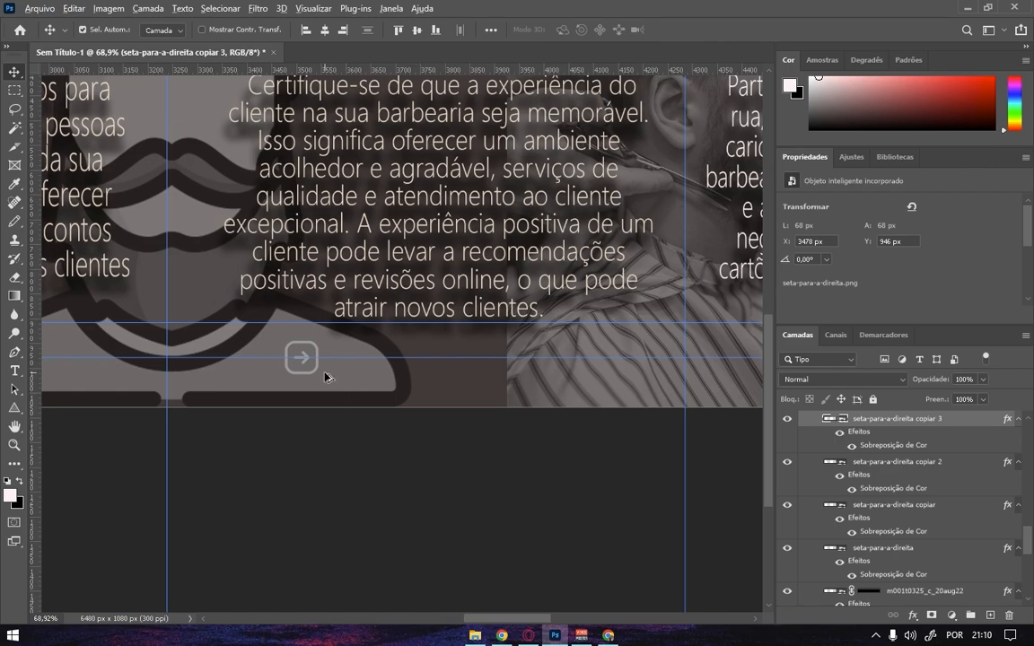
pyautogui.moveTo(314, 369); pyautogui.dragTo(736, 355)
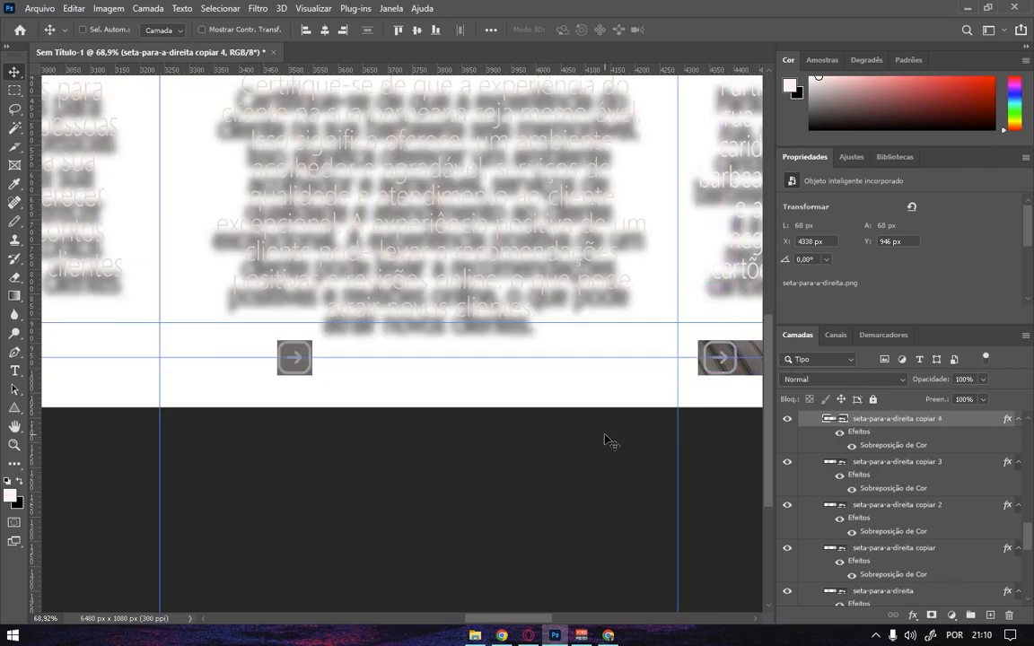
pyautogui.hotkey('ctrl', 'z')
pyautogui.hotkey('ctrl', 'z')
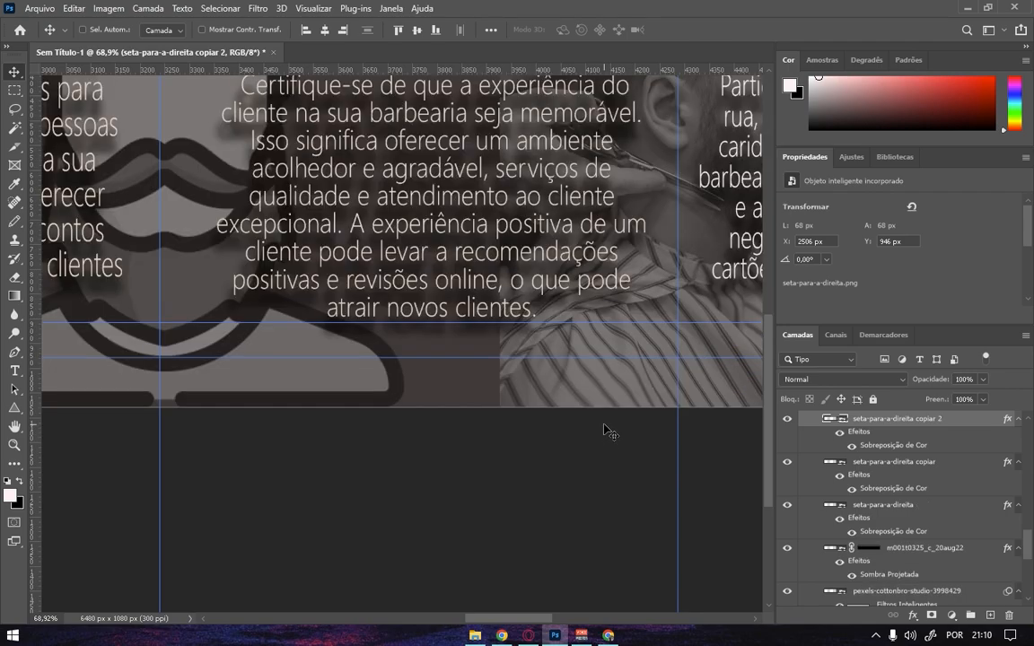
# Try to duplicate the third slide's arrow icon onto the fourth slide, undoing the misplaced layer changes.
pyautogui.moveTo(228, 449); pyautogui.dragTo(623, 436)
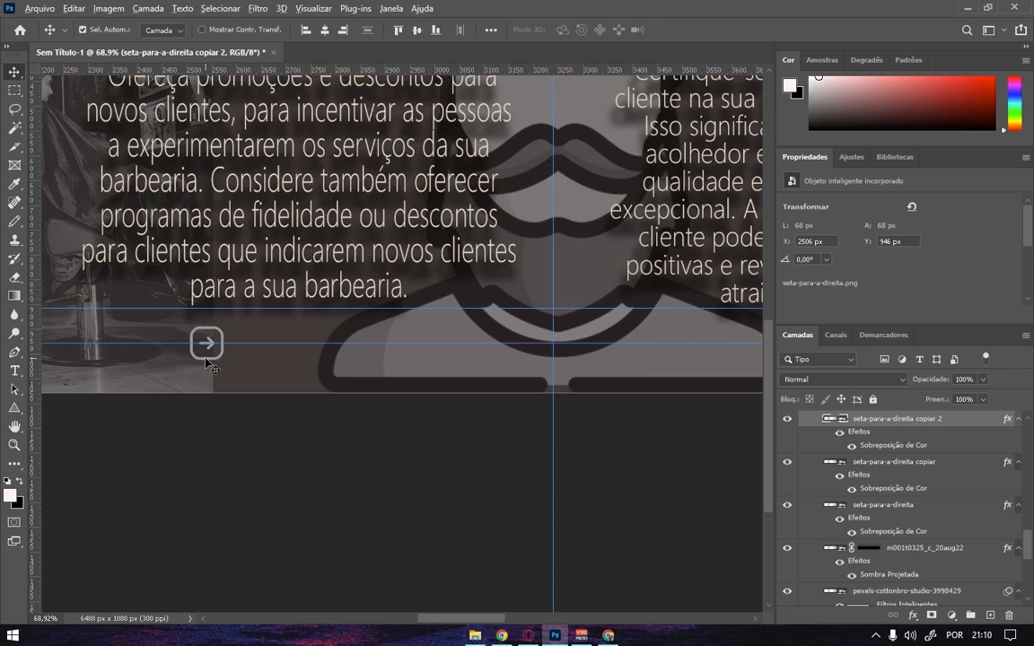
pyautogui.moveTo(206, 362); pyautogui.dragTo(652, 365)
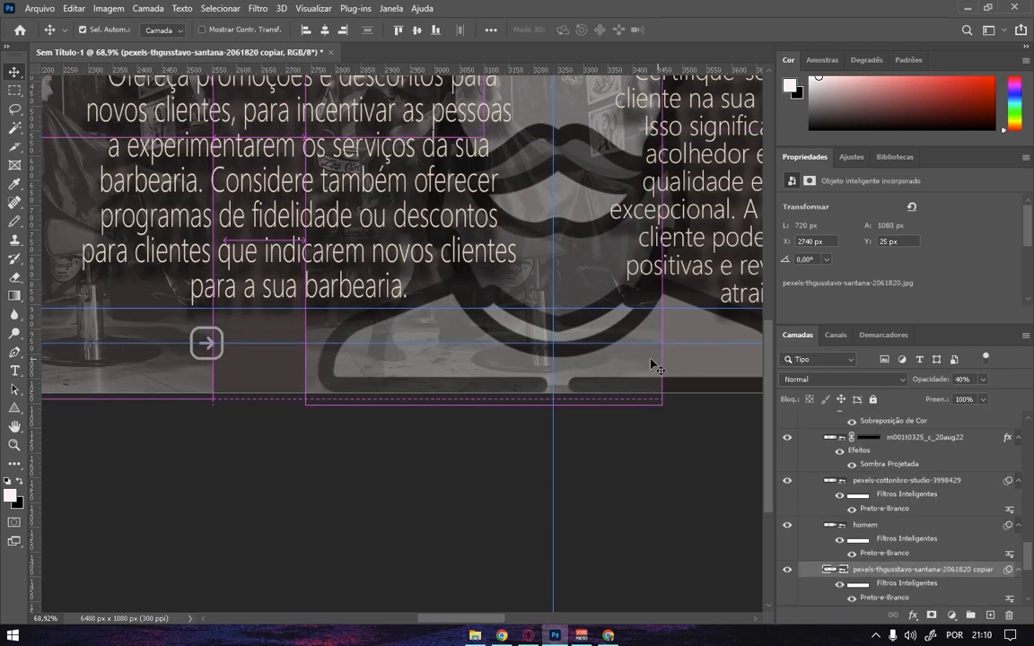
pyautogui.hotkey('ctrl', 'z')
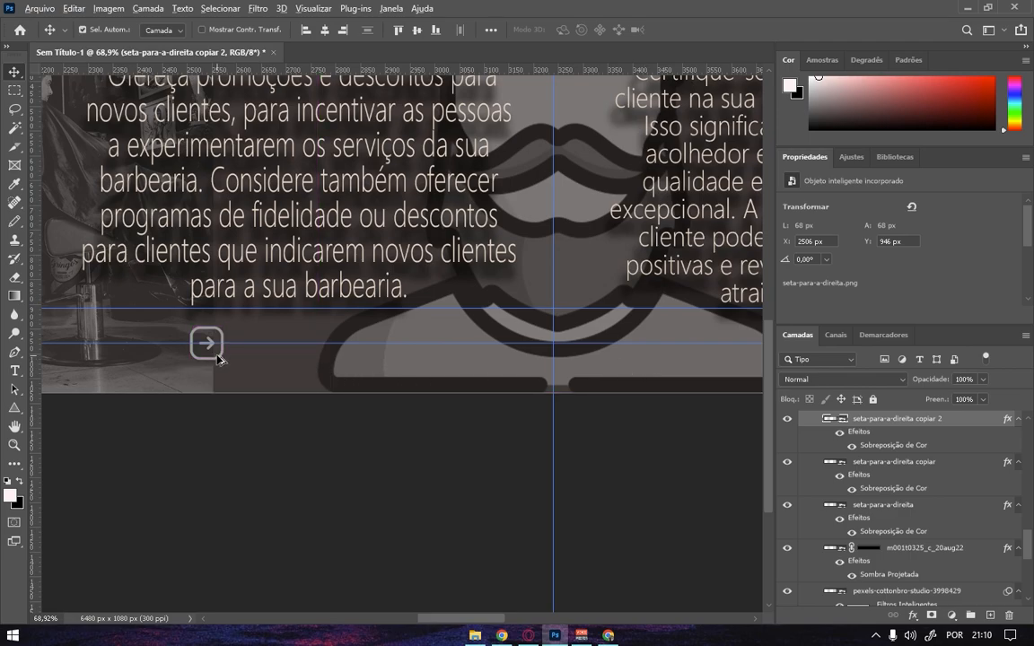
pyautogui.moveTo(218, 359); pyautogui.dragTo(339, 365)
pyautogui.hotkey('ctrl', 'z')
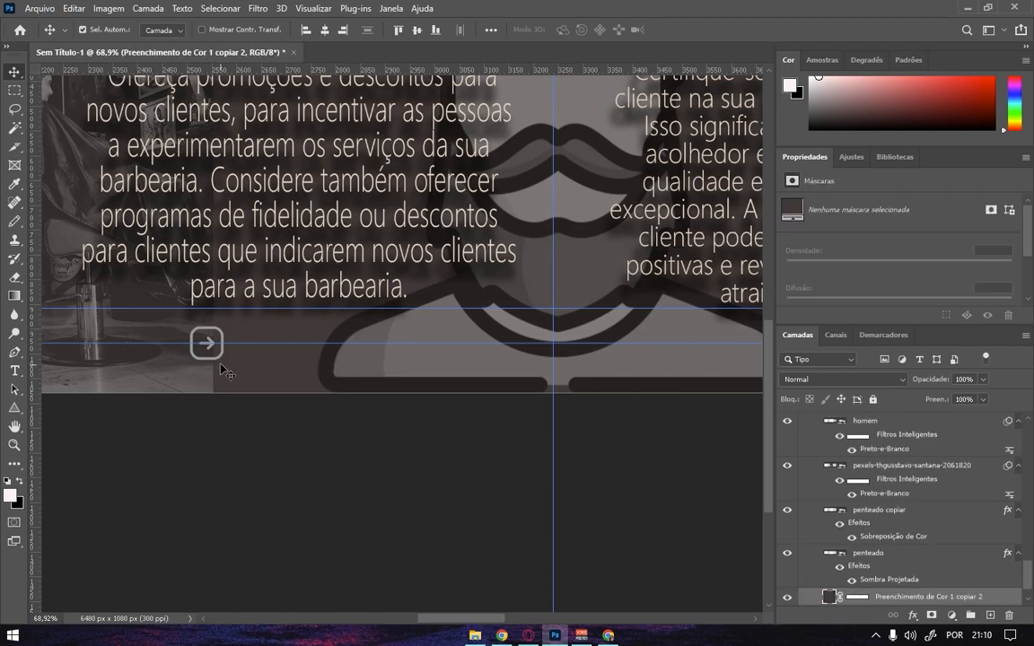
# Try placing an arrow copy at X 2900 px, Y 725 px over the third slide's paragraph, then remove it and reselect the slide's original arrow.
pyautogui.press('ctrl')
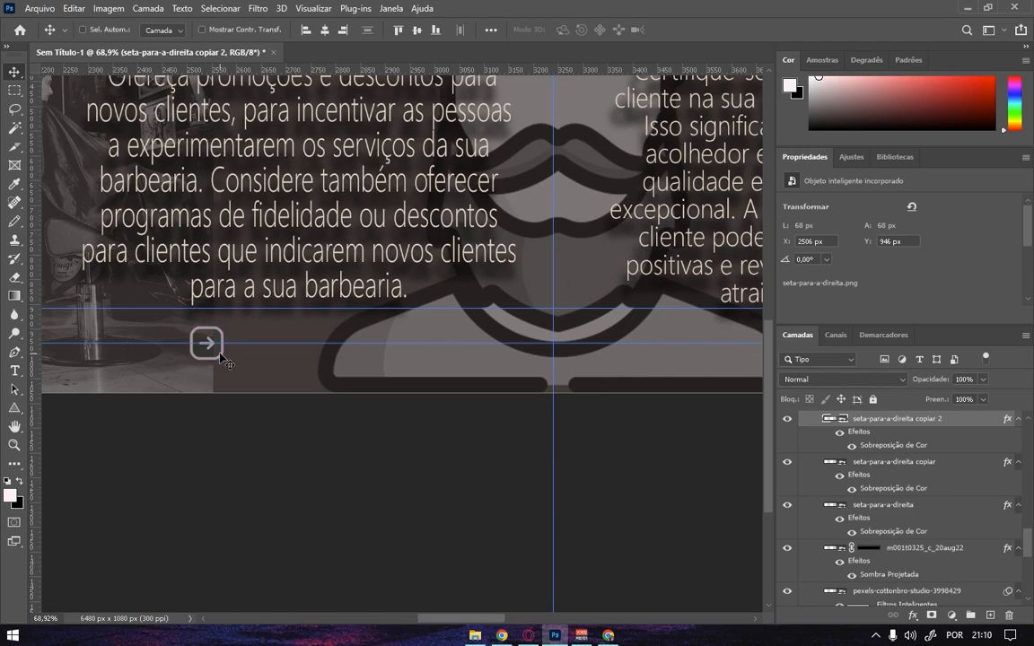
pyautogui.hotkey('ctrl', 'shift', 'z')
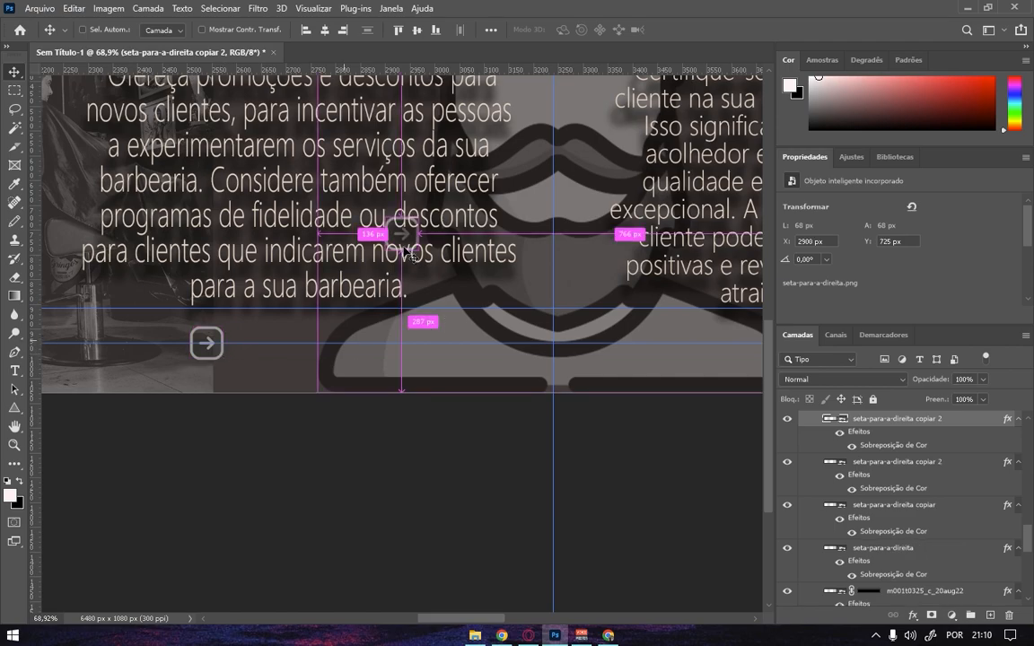
pyautogui.moveTo(413, 266); pyautogui.dragTo(430, 294)
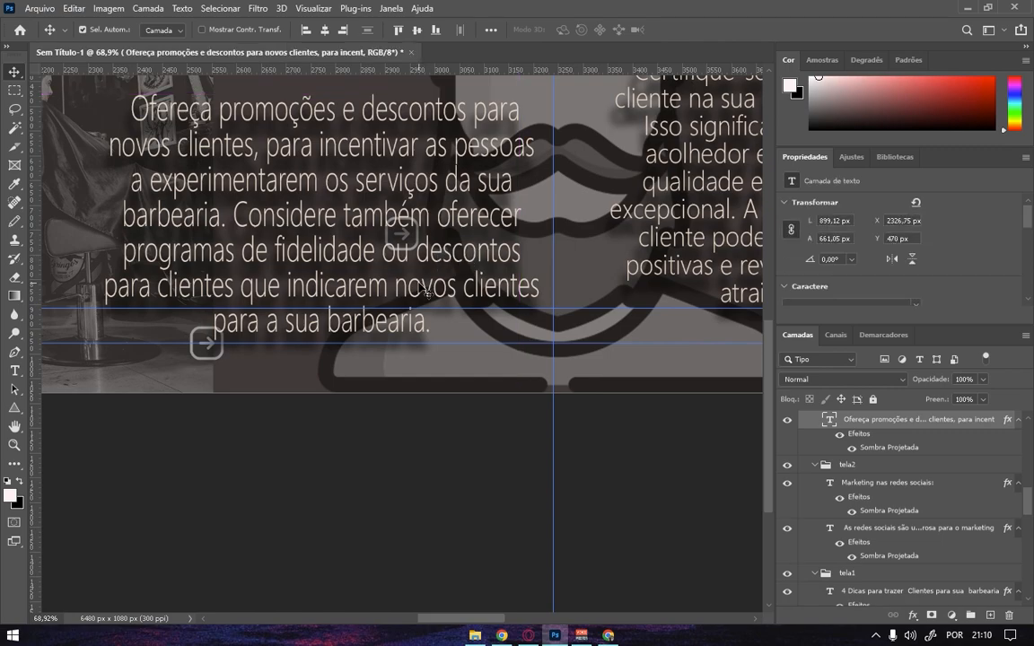
pyautogui.hotkey('ctrl', 'z')
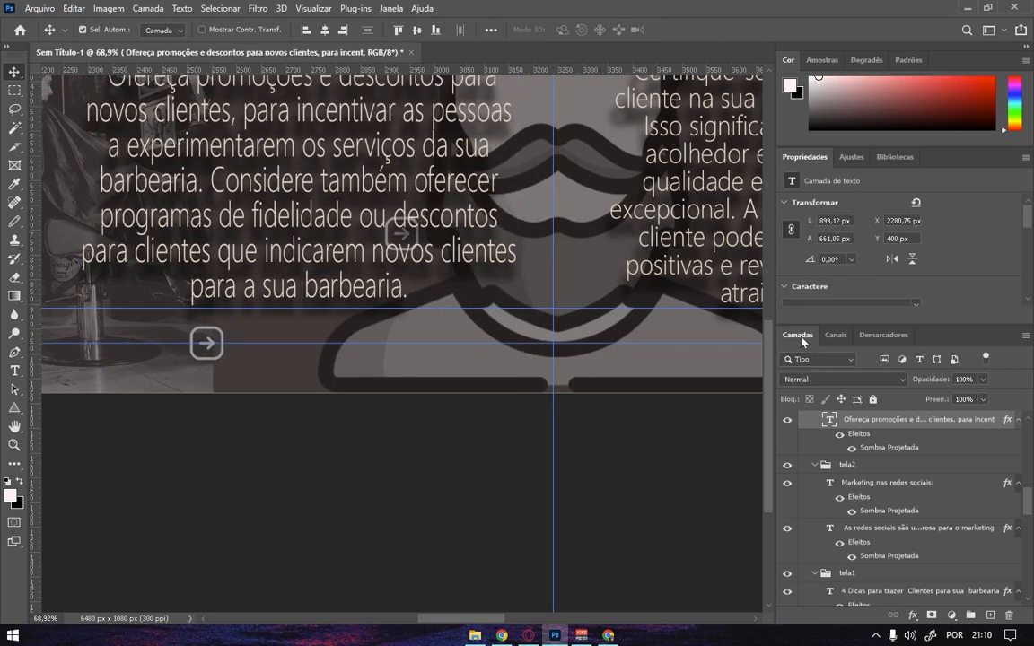
pyautogui.moveTo(1026, 502); pyautogui.dragTo(1027, 583)
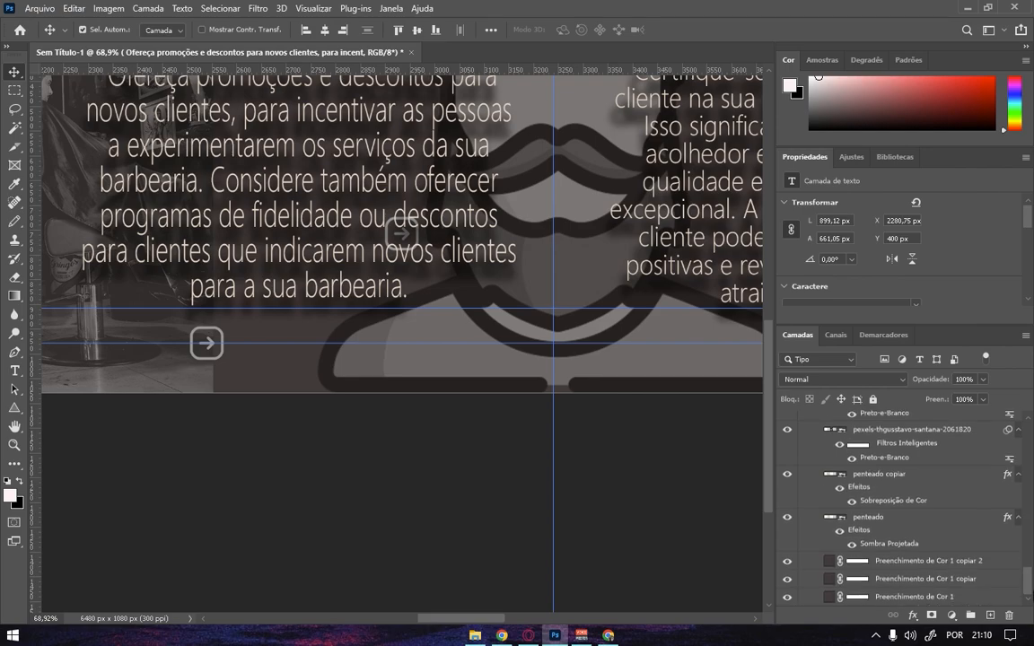
pyautogui.moveTo(1027, 582)
pyautogui.mouseDown()
pyautogui.moveTo(1029, 560)
pyautogui.moveTo(1031, 599)
pyautogui.mouseUp()
pyautogui.keyDown('ctrl'); pyautogui.click(417, 238); pyautogui.keyUp('ctrl')
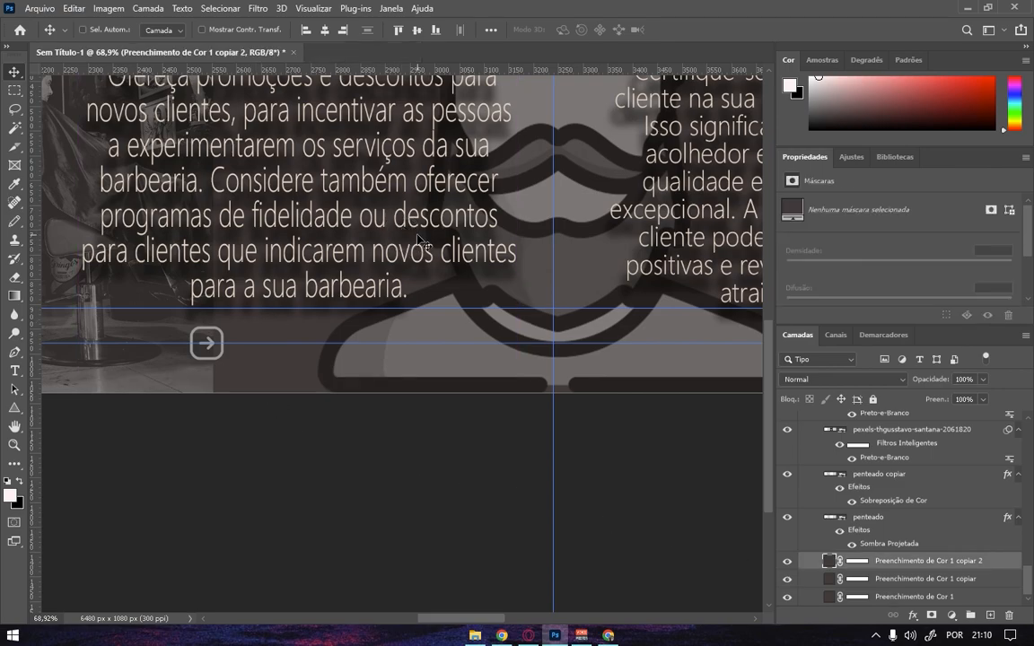
pyautogui.keyDown('ctrl'); pyautogui.click(207, 343); pyautogui.keyUp('ctrl')
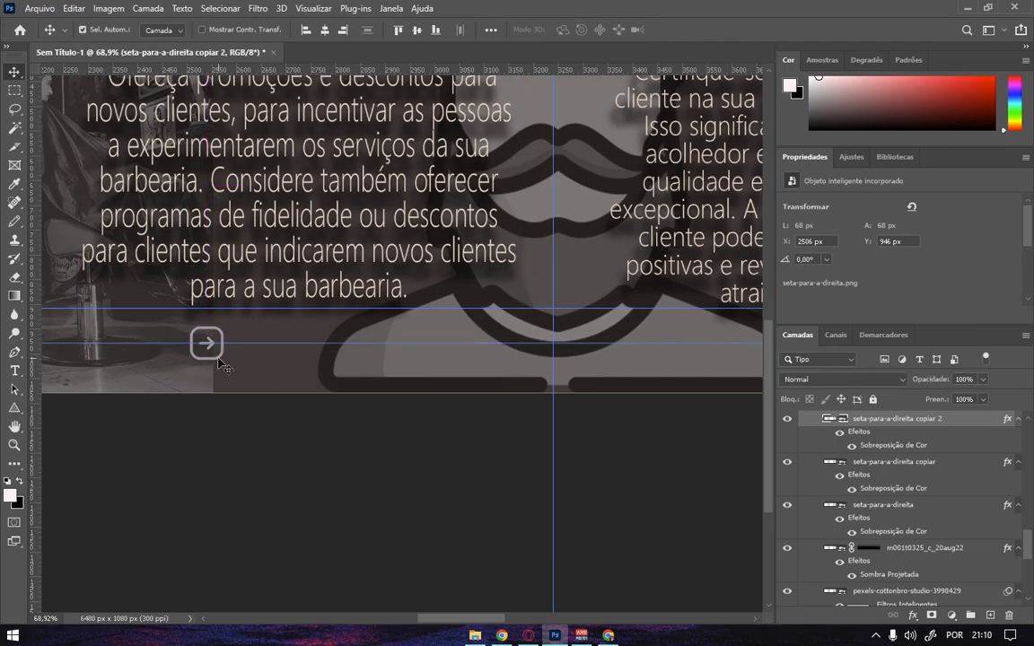
pyautogui.press('ctrl')
pyautogui.hotkey('ctrl', 'f')
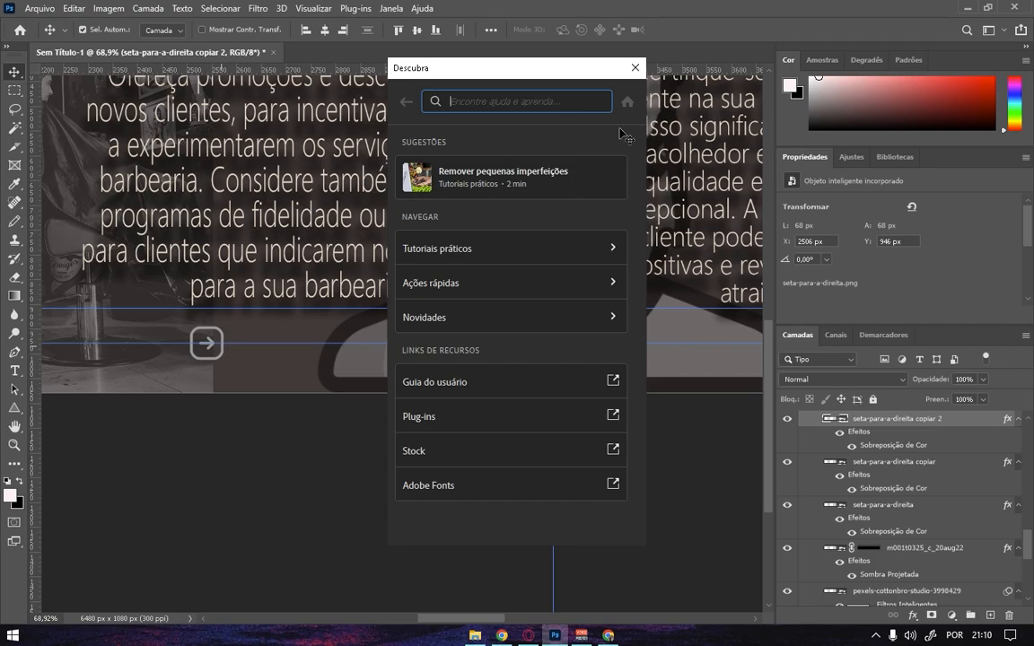
pyautogui.click(636, 68)
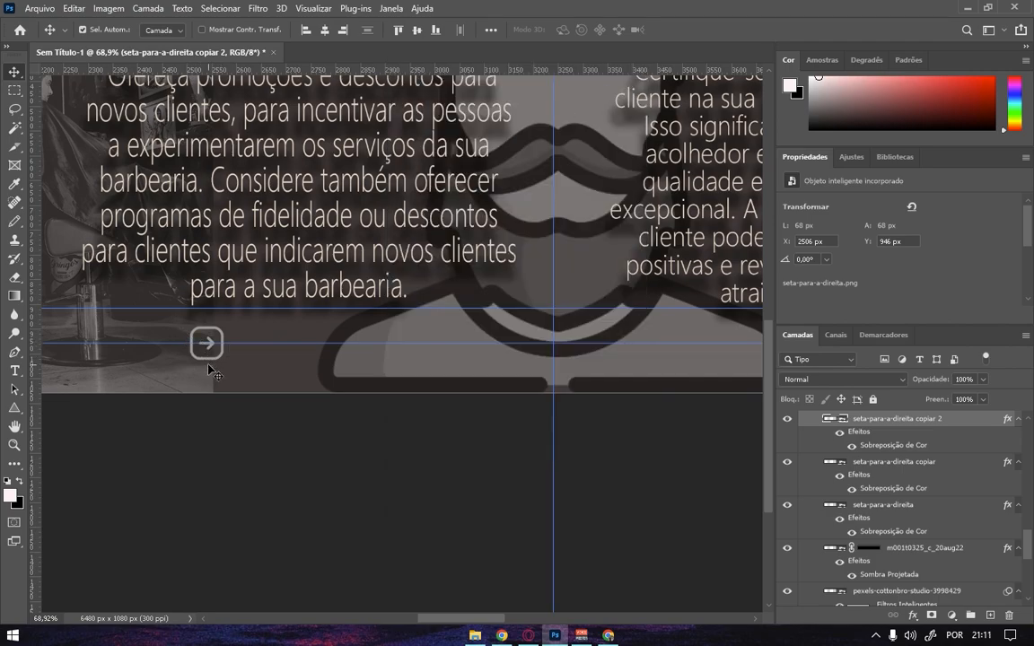
# Duplicate the arrow icon onto the fourth slide at X 3775 px and the fifth slide at X 4858 px, both at Y 946 px.
pyautogui.moveTo(220, 361); pyautogui.dragTo(729, 362)
pyautogui.press('space')
pyautogui.moveTo(660, 444); pyautogui.dragTo(143, 422)
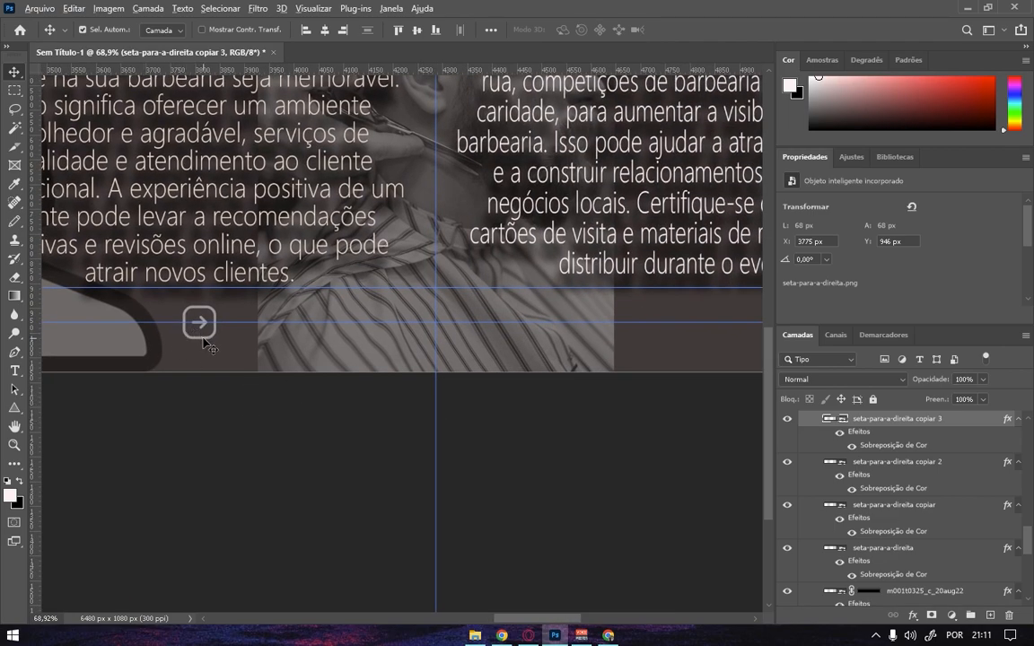
pyautogui.moveTo(207, 342); pyautogui.dragTo(749, 345)
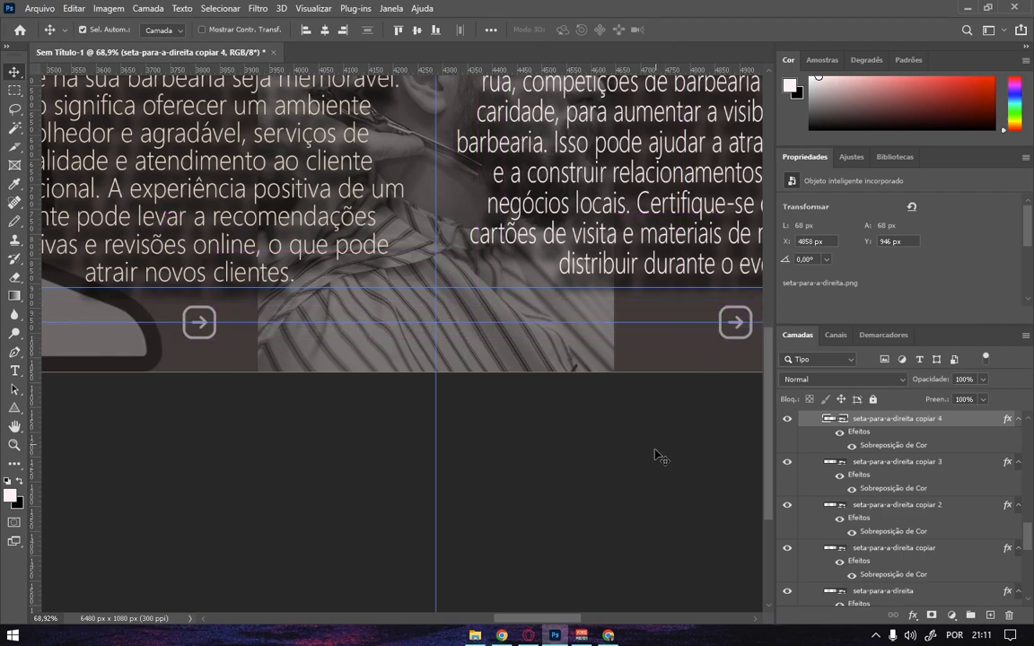
# Center the fifth slide's arrow icon horizontally with that slide's paragraph.
pyautogui.moveTo(618, 473); pyautogui.dragTo(327, 462)
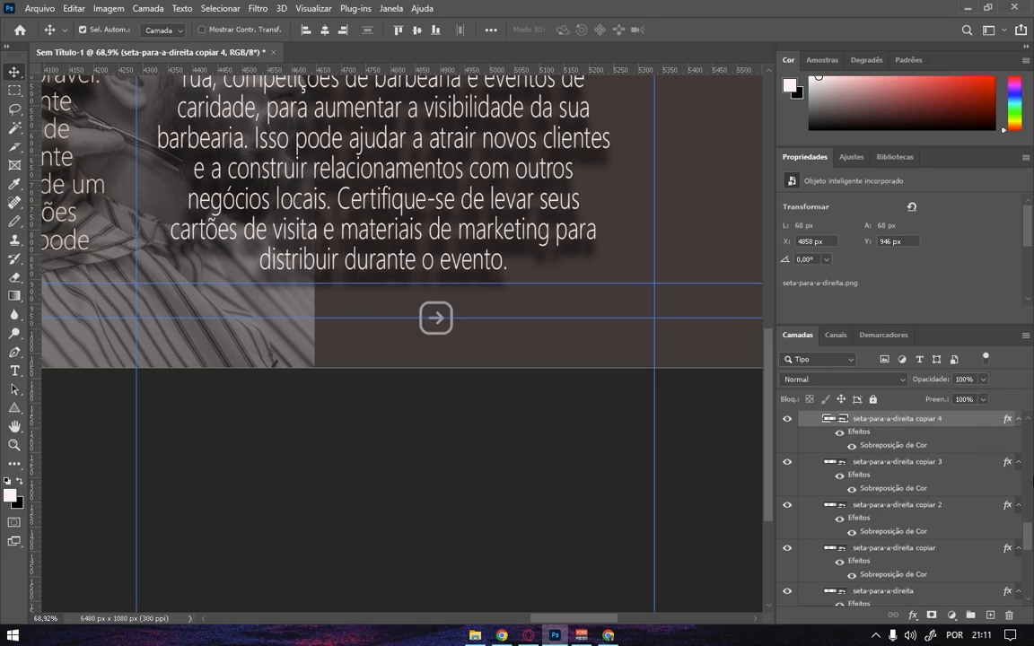
pyautogui.scroll(3, 1028, 538)
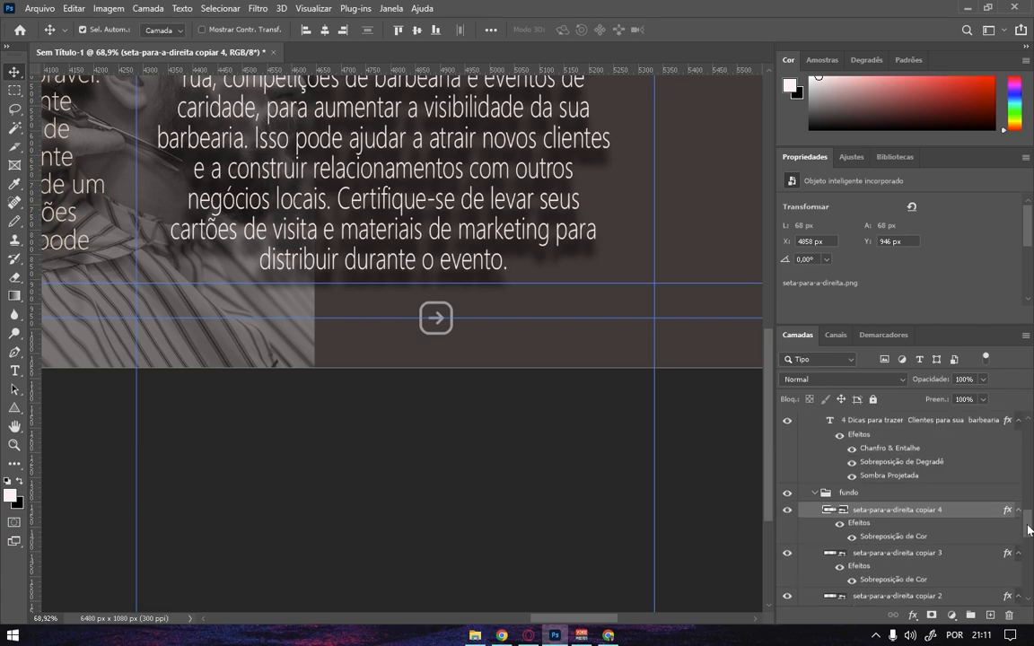
pyautogui.scroll(-2, 1029, 538)
pyautogui.scroll(1, 1030, 538)
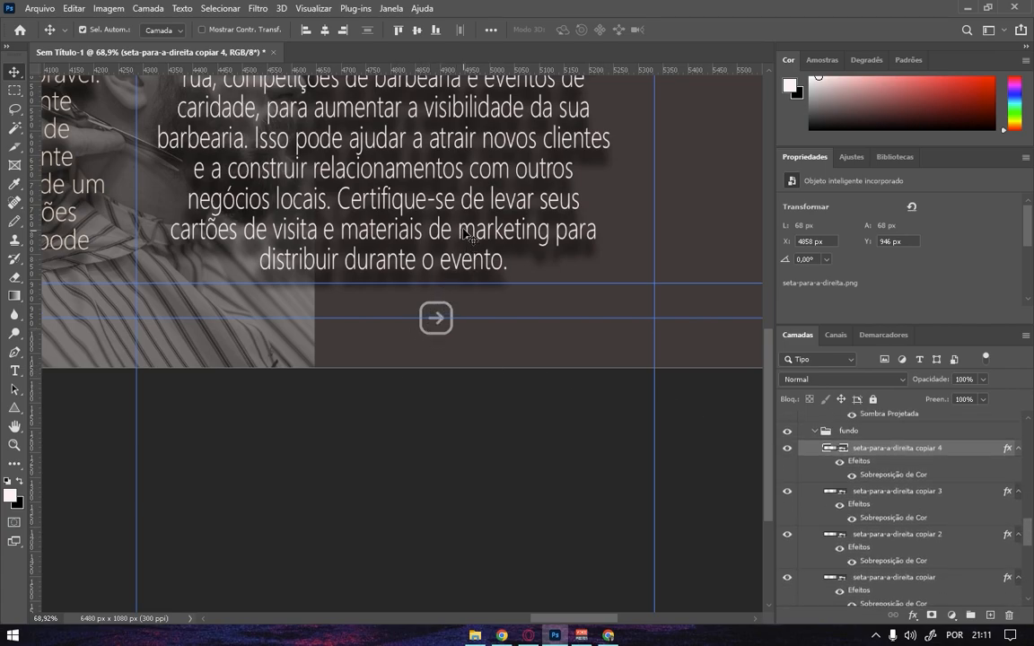
pyautogui.click(457, 199)
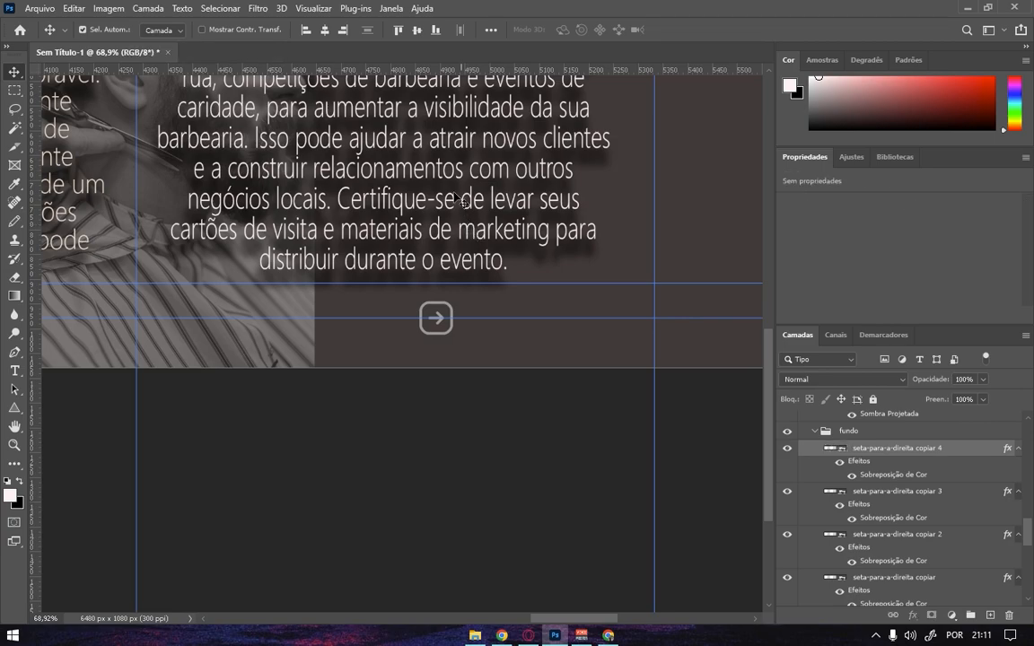
pyautogui.click(326, 31)
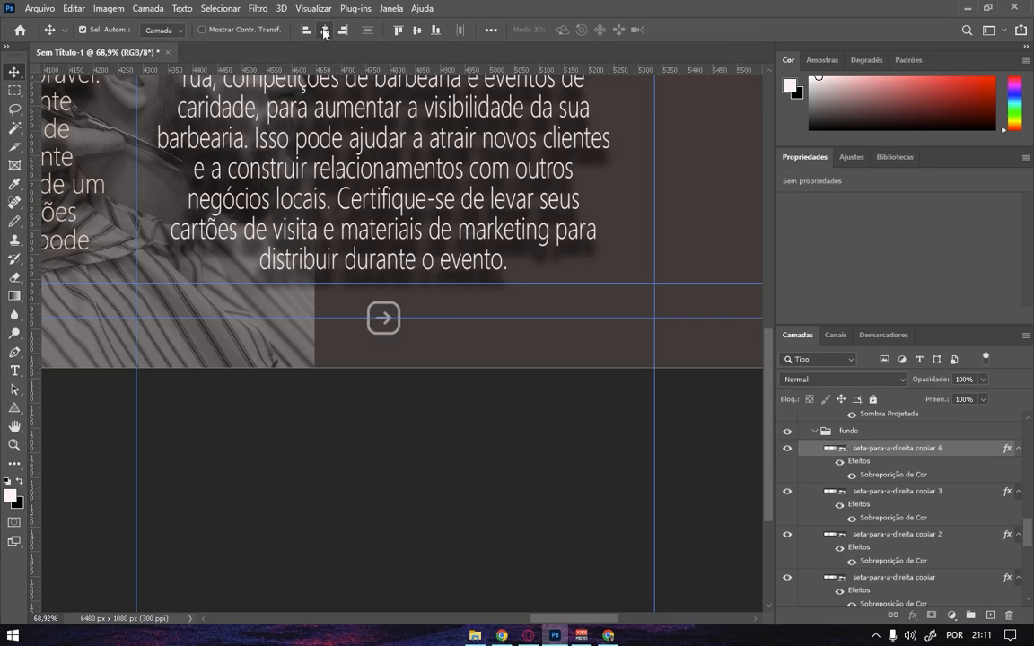
# Center the arrow icons of the fourth and third slides horizontally, each with its own slide's paragraph.
pyautogui.moveTo(230, 409); pyautogui.dragTo(690, 435)
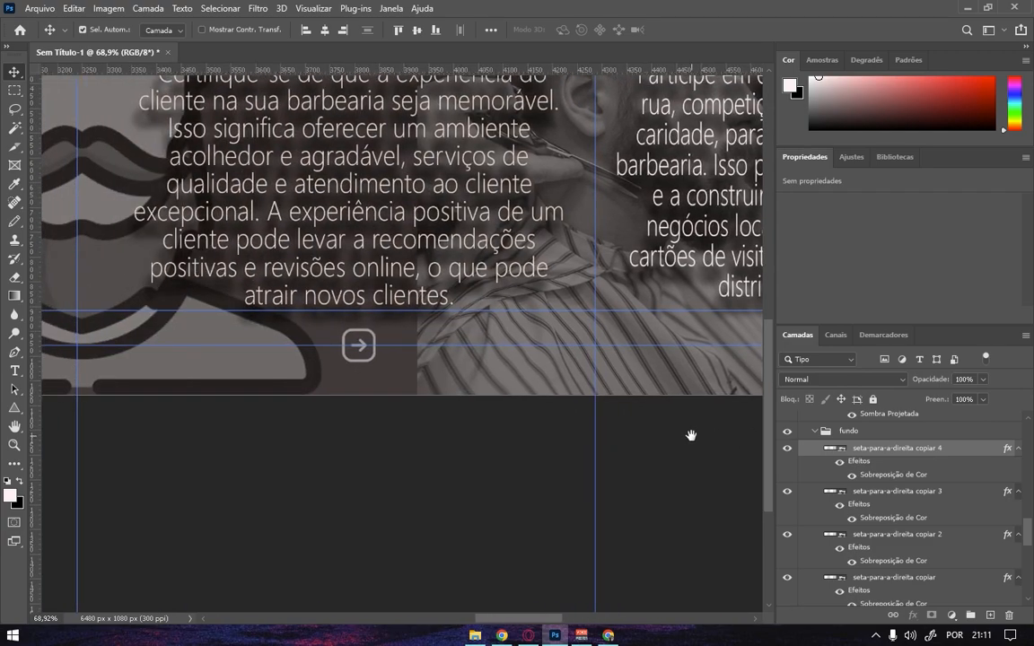
pyautogui.click(367, 341)
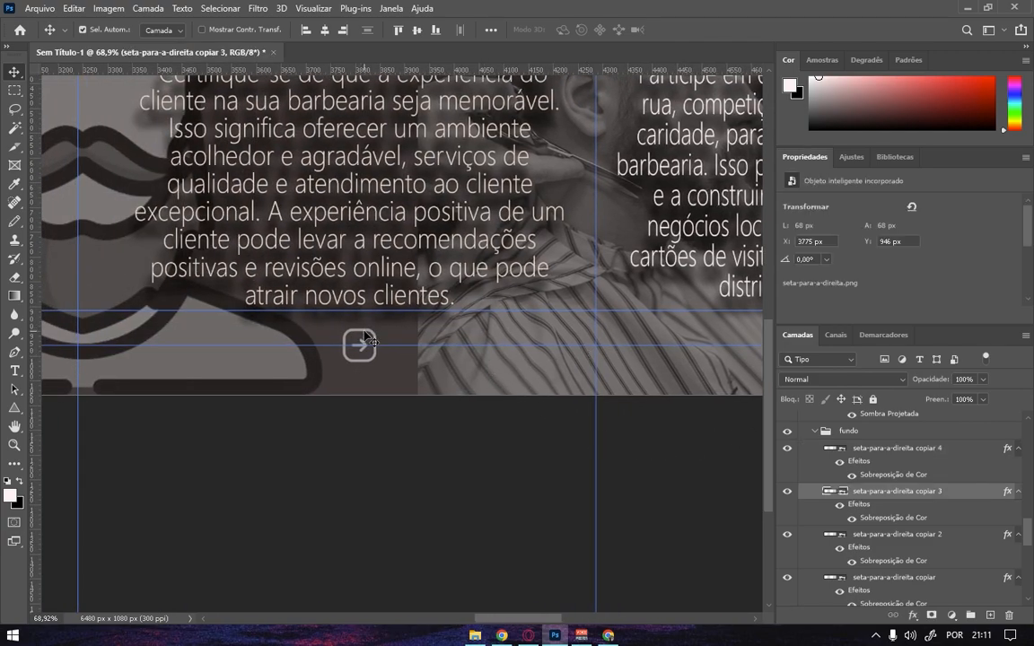
pyautogui.click(367, 168)
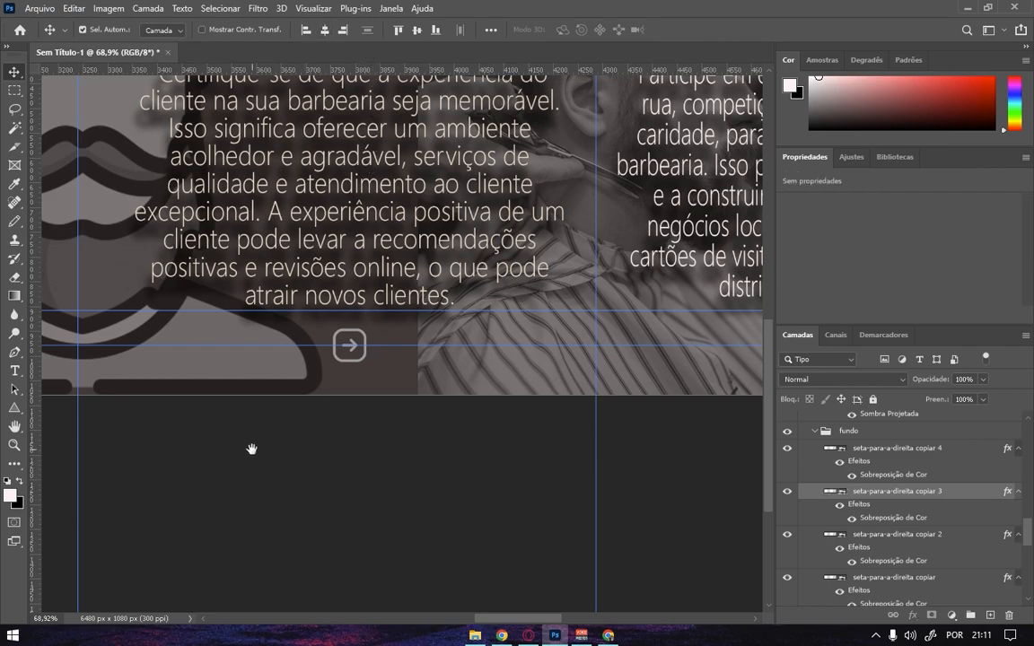
pyautogui.moveTo(252, 448); pyautogui.dragTo(795, 453)
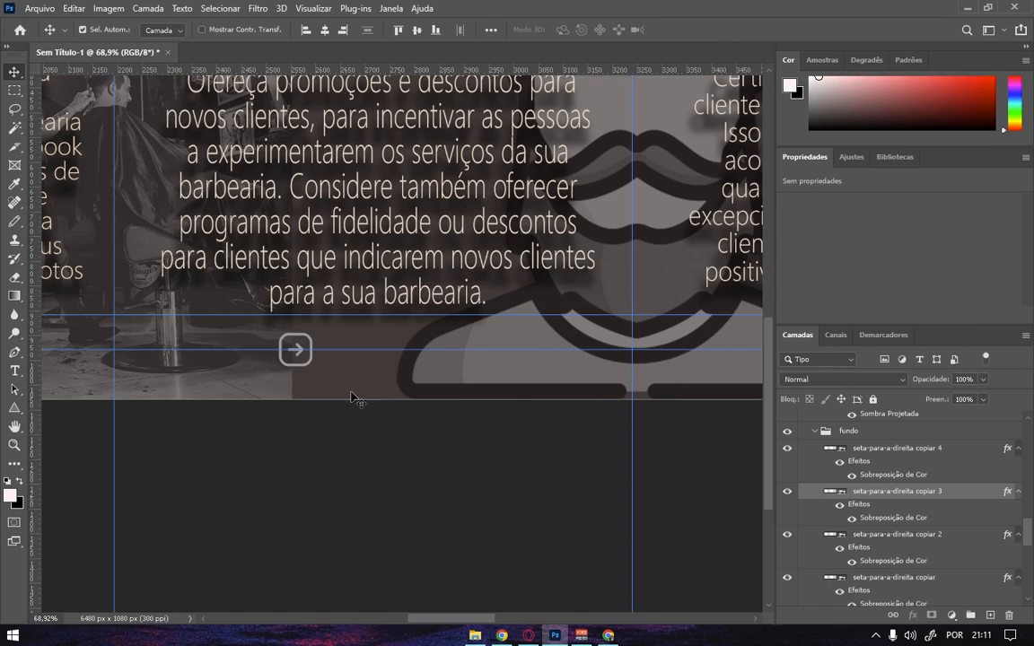
pyautogui.click(303, 366)
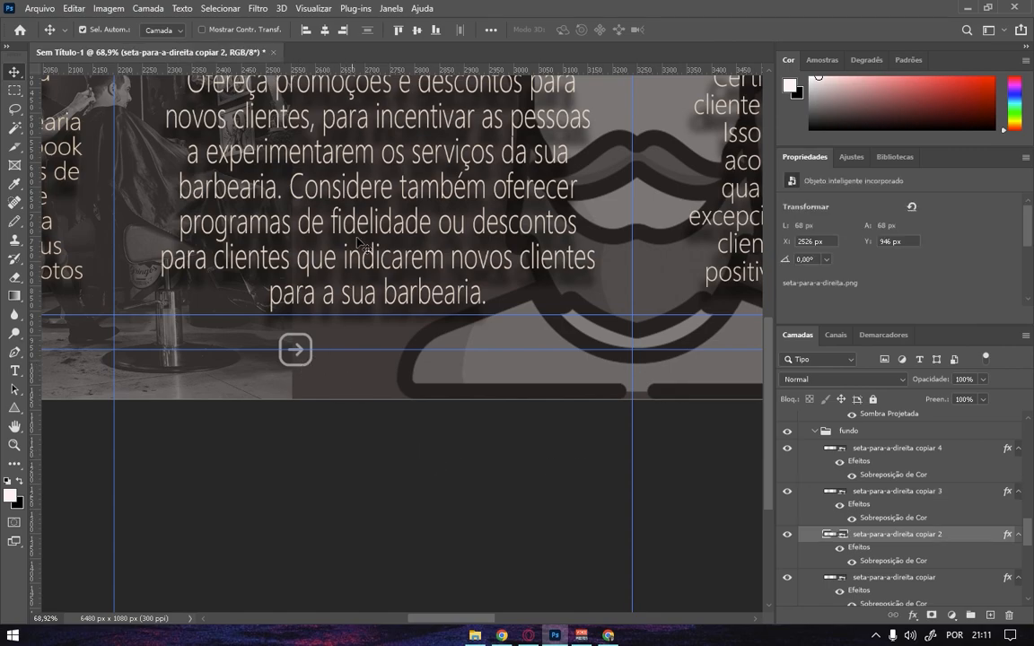
pyautogui.keyDown('shift'); pyautogui.click(359, 165); pyautogui.keyUp('shift')
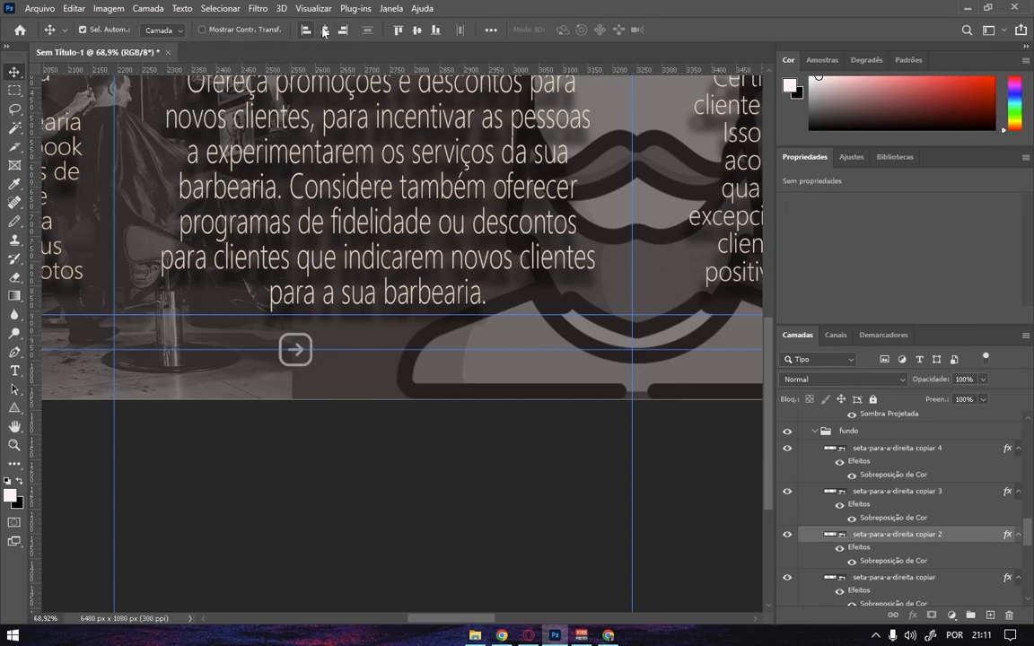
pyautogui.click(325, 29)
# Center the second slide's arrow icon horizontally with its paragraph, and the first slide's arrow with the green bearded head.
pyautogui.moveTo(174, 500); pyautogui.dragTo(637, 500)
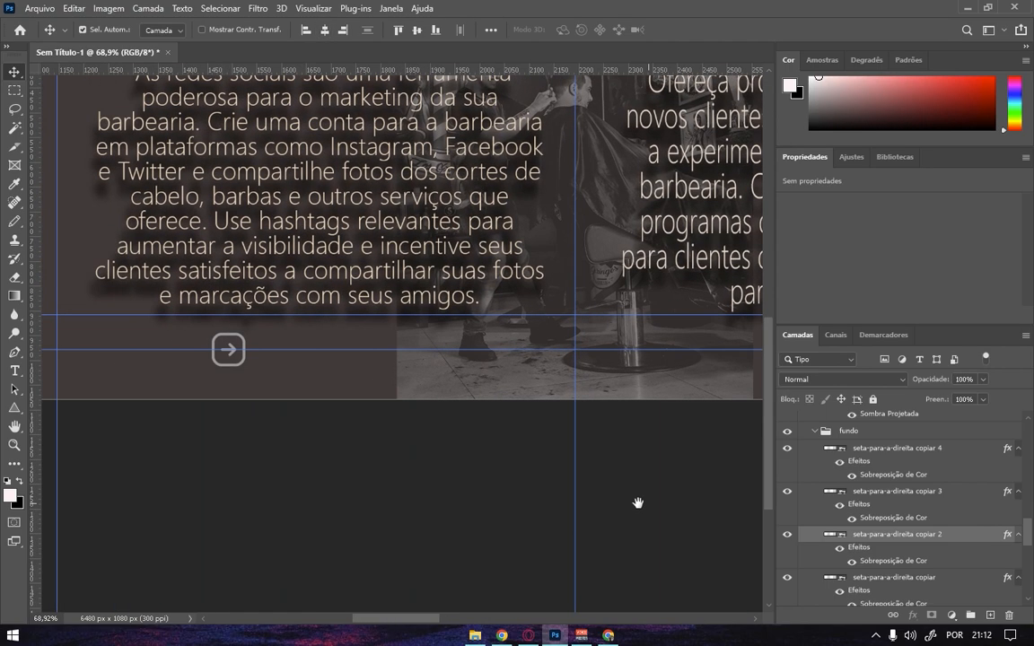
pyautogui.click(236, 366)
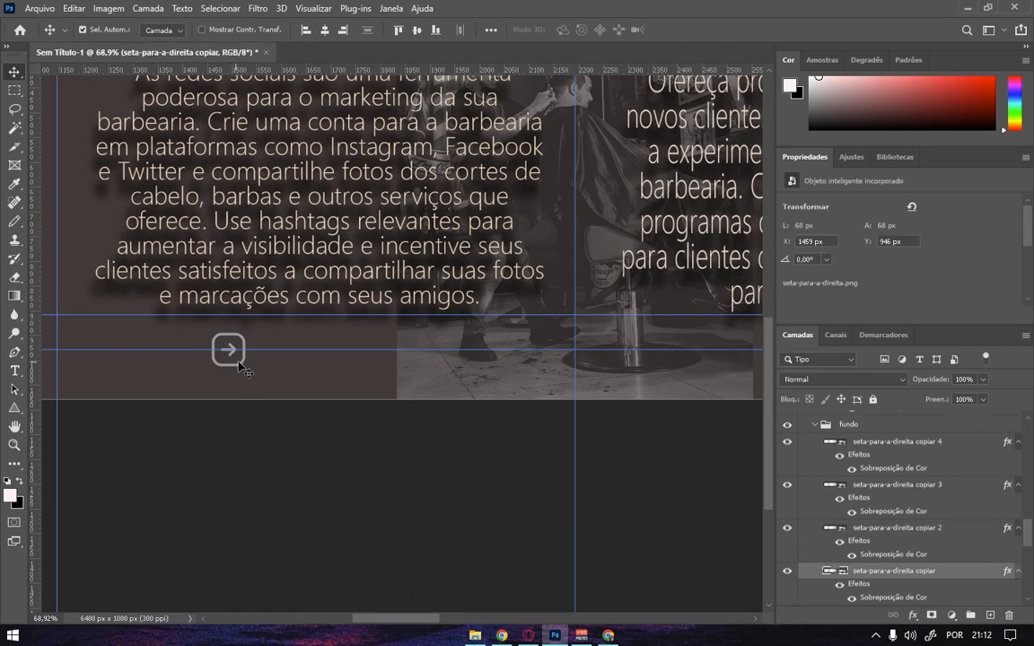
pyautogui.keyDown('shift'); pyautogui.click(318, 180); pyautogui.keyUp('shift')
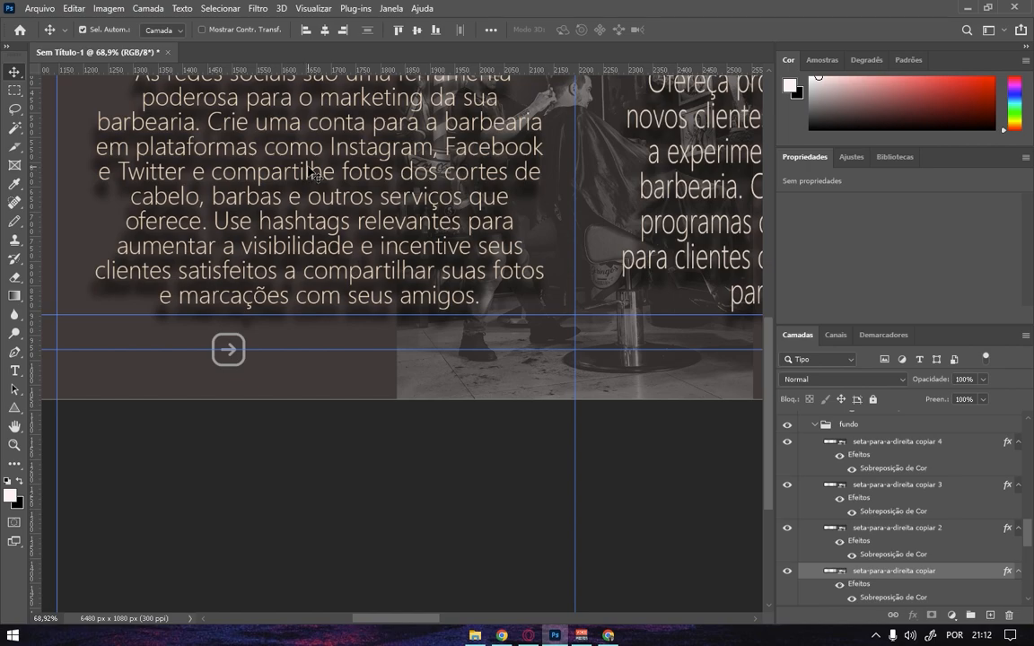
pyautogui.click(325, 30)
pyautogui.moveTo(261, 431); pyautogui.dragTo(775, 480)
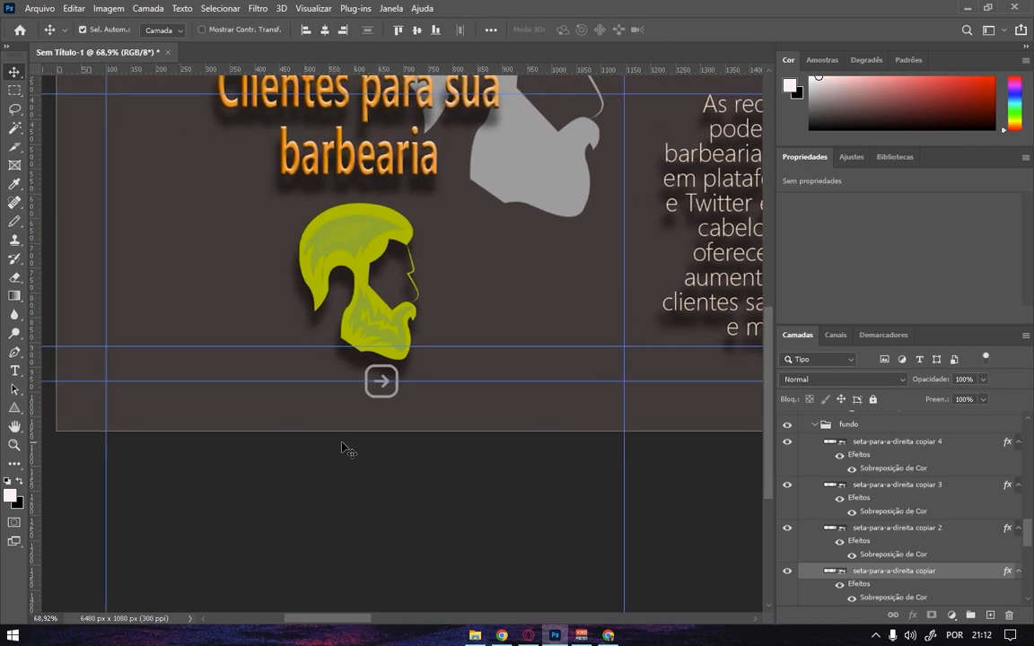
pyautogui.click(390, 395)
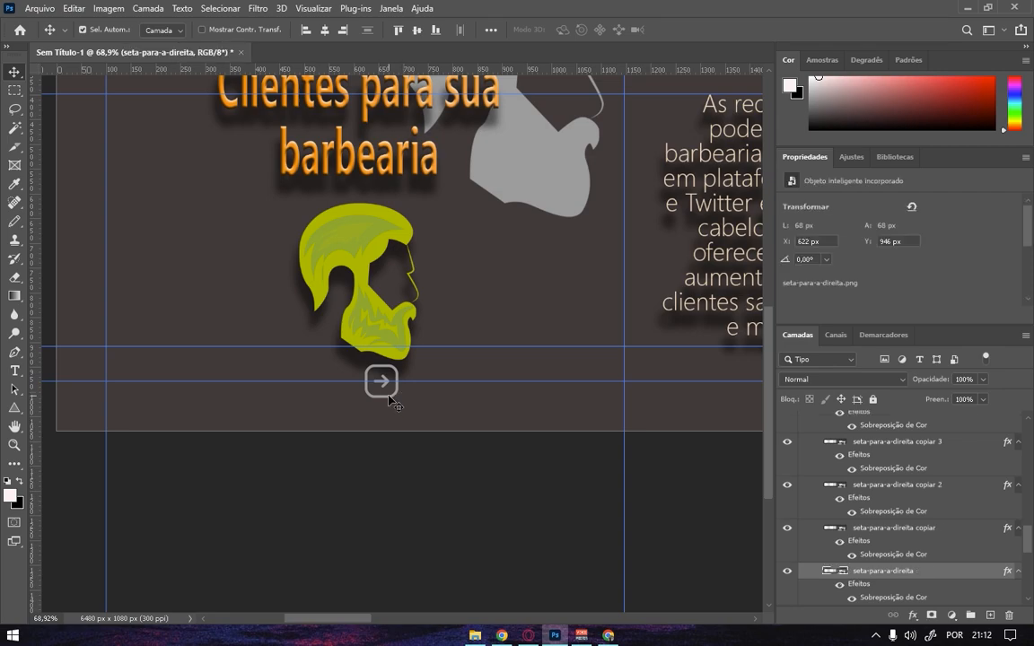
pyautogui.keyDown('shift'); pyautogui.click(366, 239); pyautogui.keyUp('shift')
pyautogui.click(324, 30)
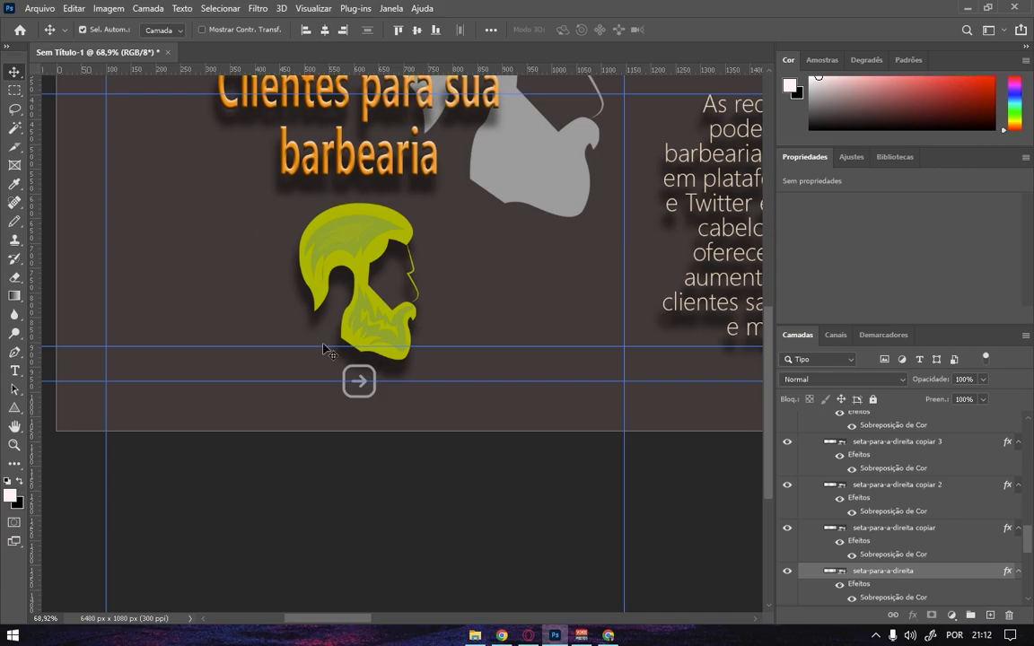
# Examine the first slide's title, gray silhouette and arrow up close, and check the layout of the whole artboard.
pyautogui.hotkey('ctrl', '0')
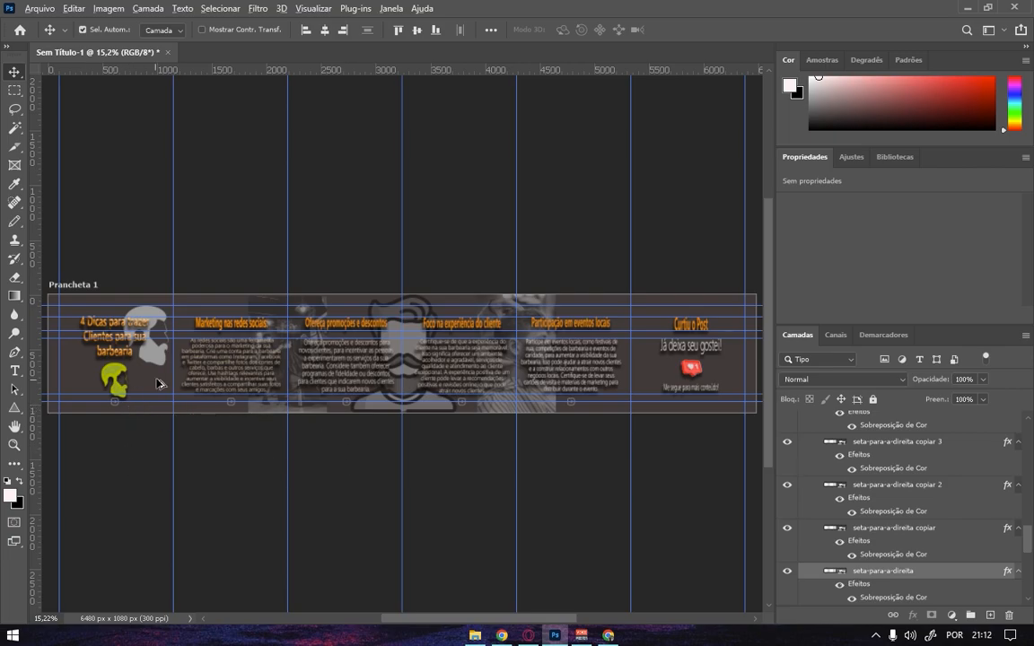
pyautogui.scroll(5, 143, 347)
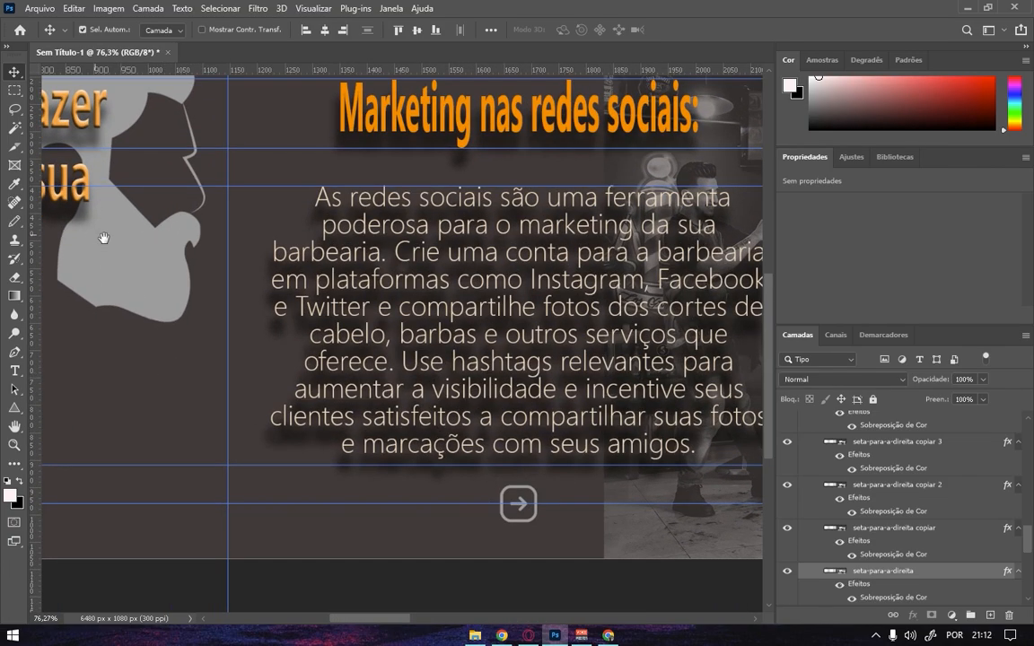
pyautogui.moveTo(104, 238); pyautogui.dragTo(524, 265)
pyautogui.moveTo(570, 245); pyautogui.dragTo(475, 288)
pyautogui.moveTo(541, 326)
pyautogui.mouseDown()
pyautogui.moveTo(468, 286)
pyautogui.moveTo(545, 334)
pyautogui.mouseUp()
pyautogui.press('ctrl')
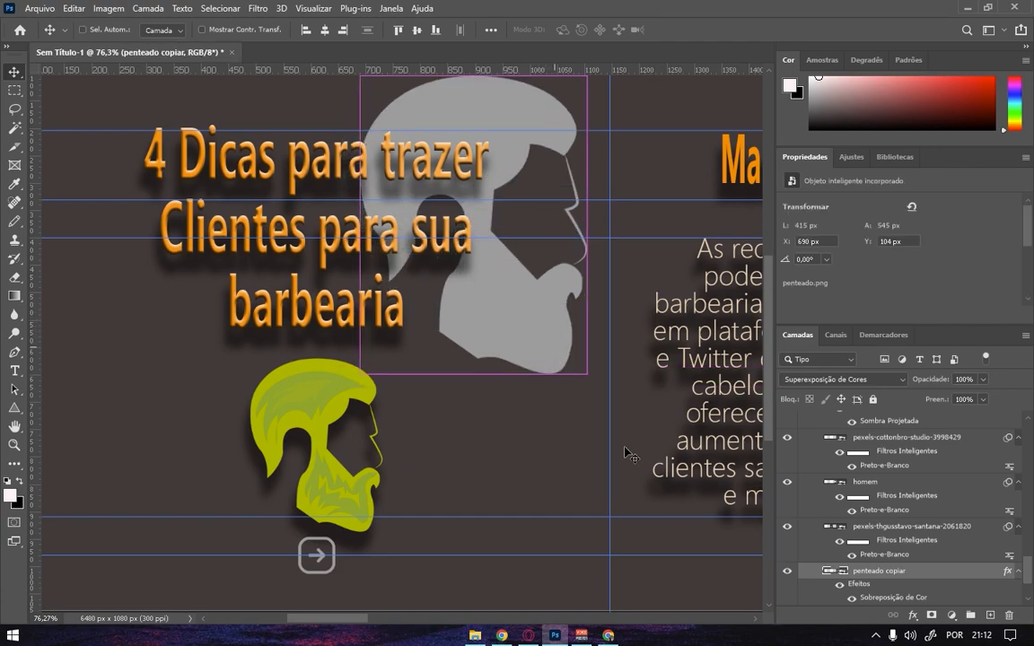
pyautogui.moveTo(546, 454); pyautogui.dragTo(464, 456)
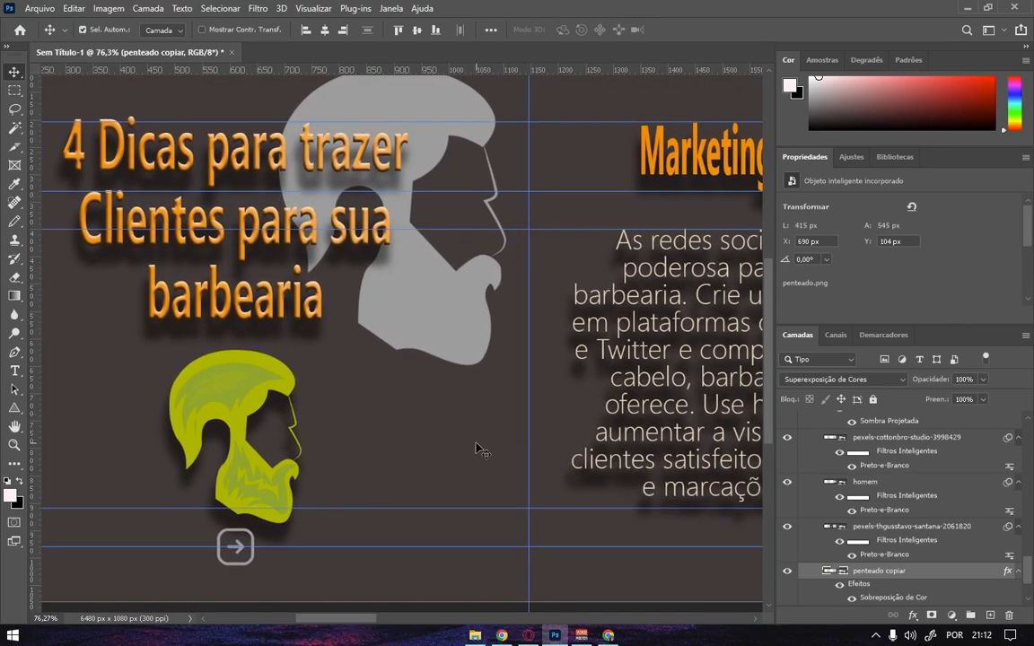
pyautogui.scroll(-5, 478, 449)
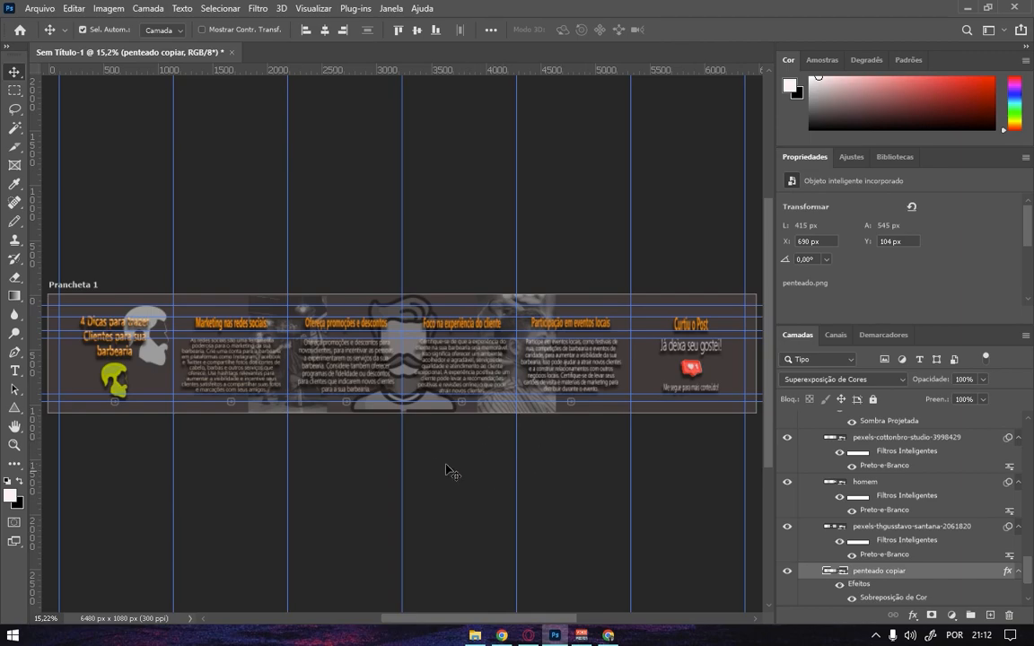
pyautogui.scroll(-2, 433, 460)
pyautogui.scroll(2, 432, 460)
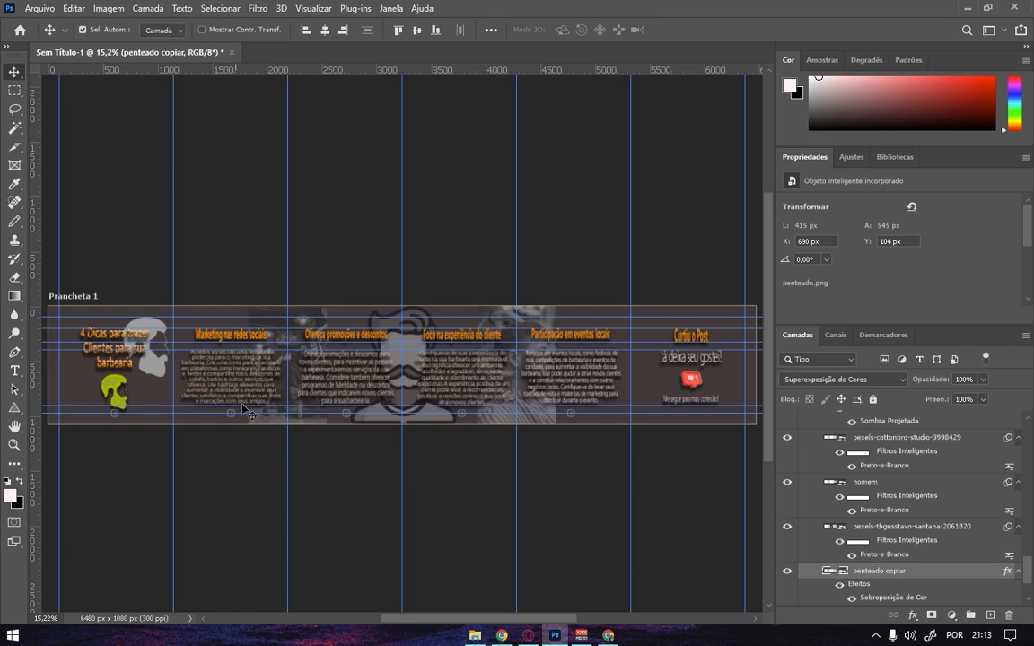
# Clear all guides and create a new guide layout with 6 columns and no margins for the artboard.
pyautogui.click(311, 8)
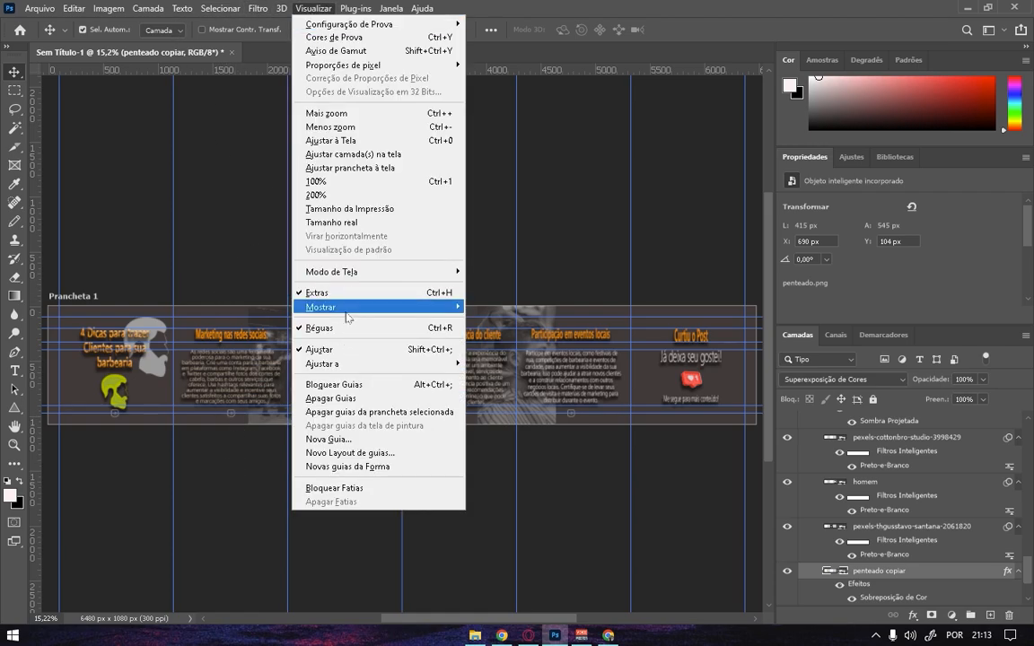
pyautogui.click(340, 400)
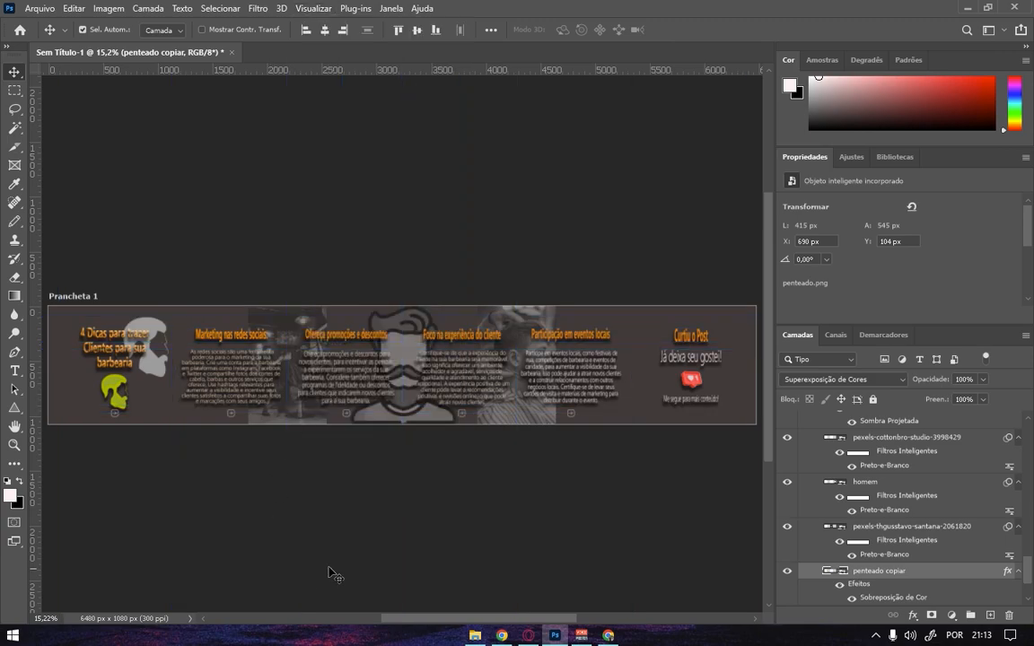
pyautogui.click(310, 9)
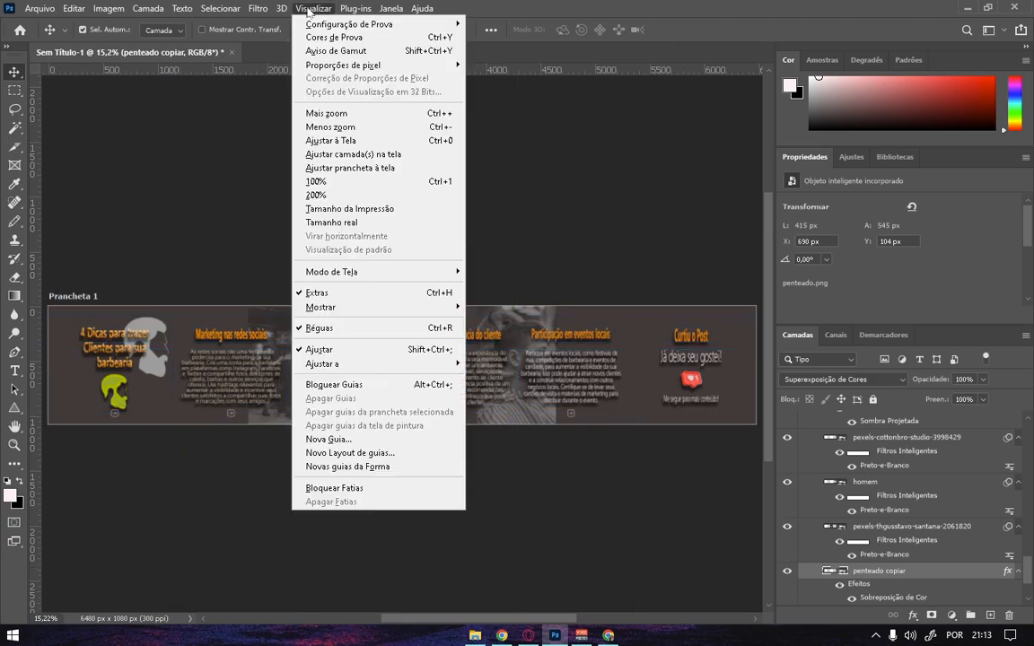
pyautogui.click(359, 452)
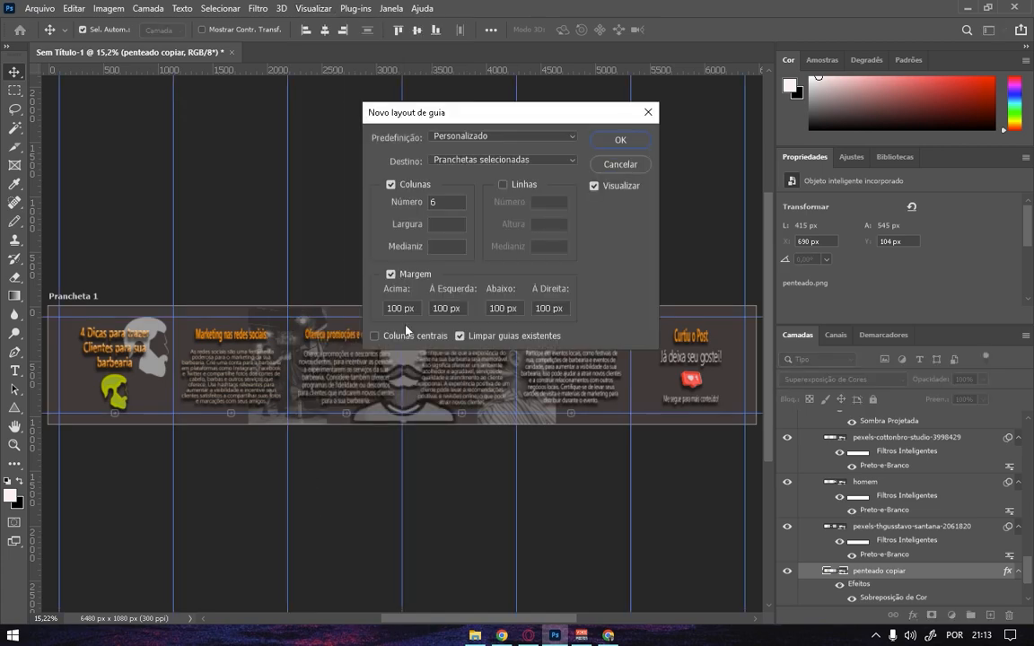
pyautogui.click(390, 275)
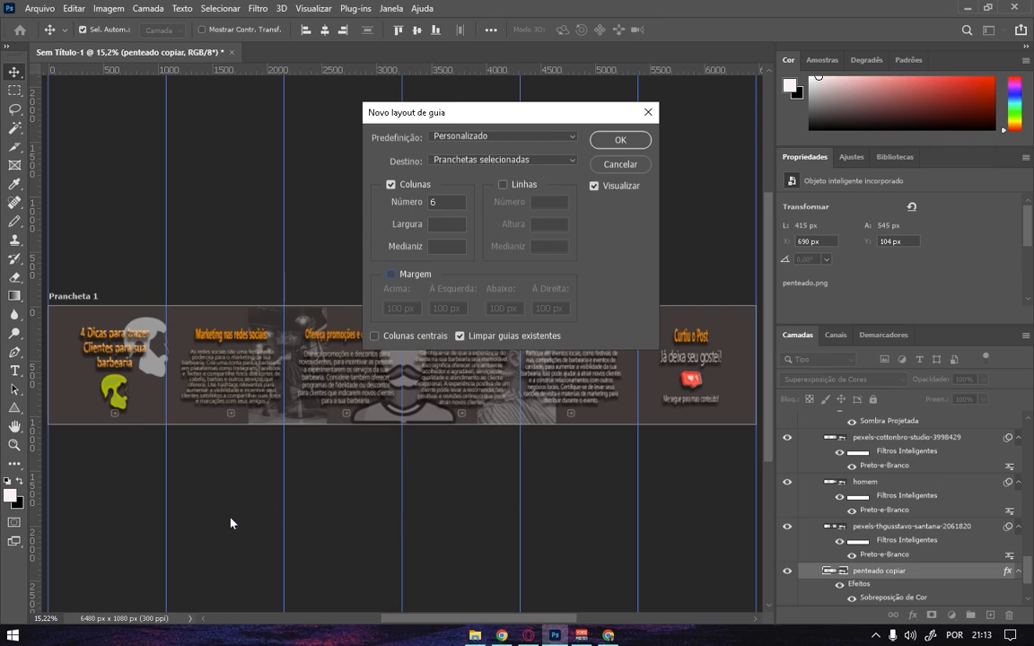
pyautogui.click(621, 141)
# Slice the artboard along the column guides with the Slice tool, making one slice per slide.
pyautogui.scroll(1, 401, 472)
pyautogui.scroll(-2, 403, 475)
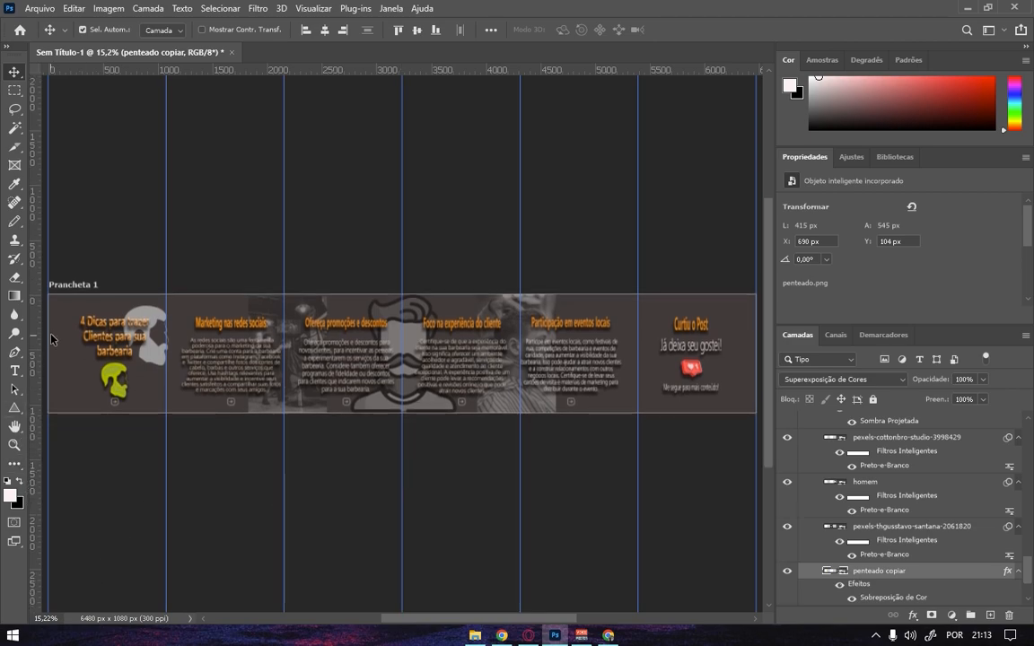
pyautogui.click(15, 219)
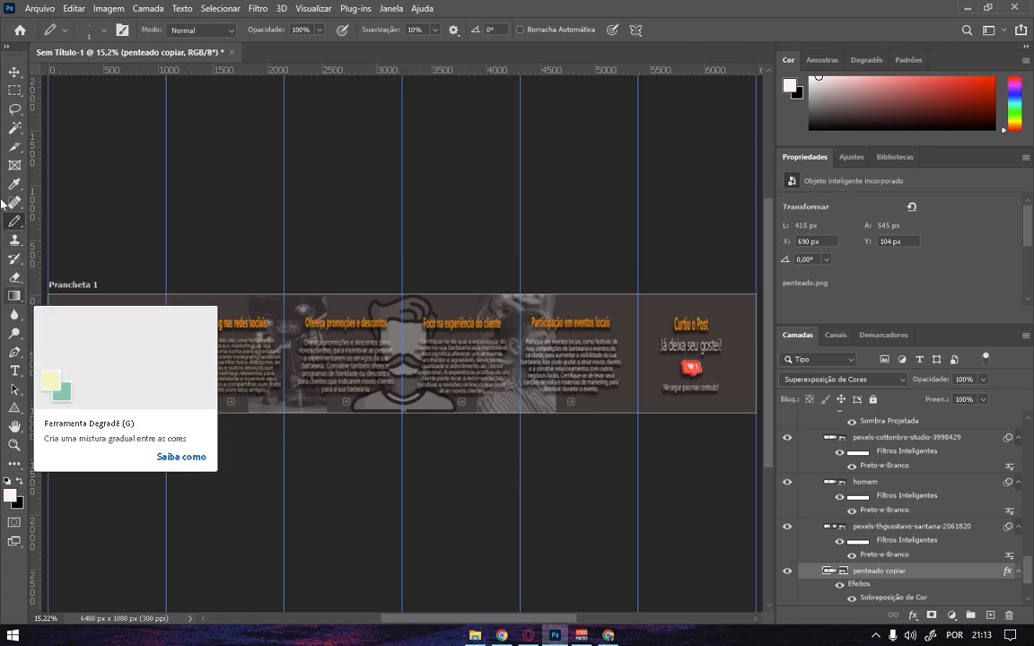
pyautogui.click(16, 149)
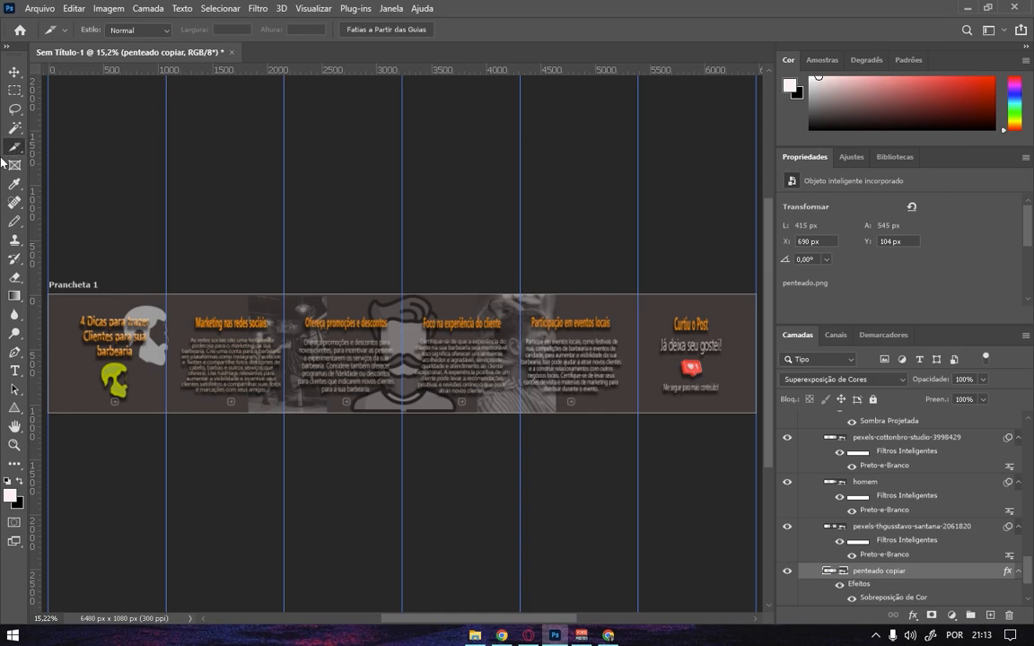
pyautogui.click(396, 32)
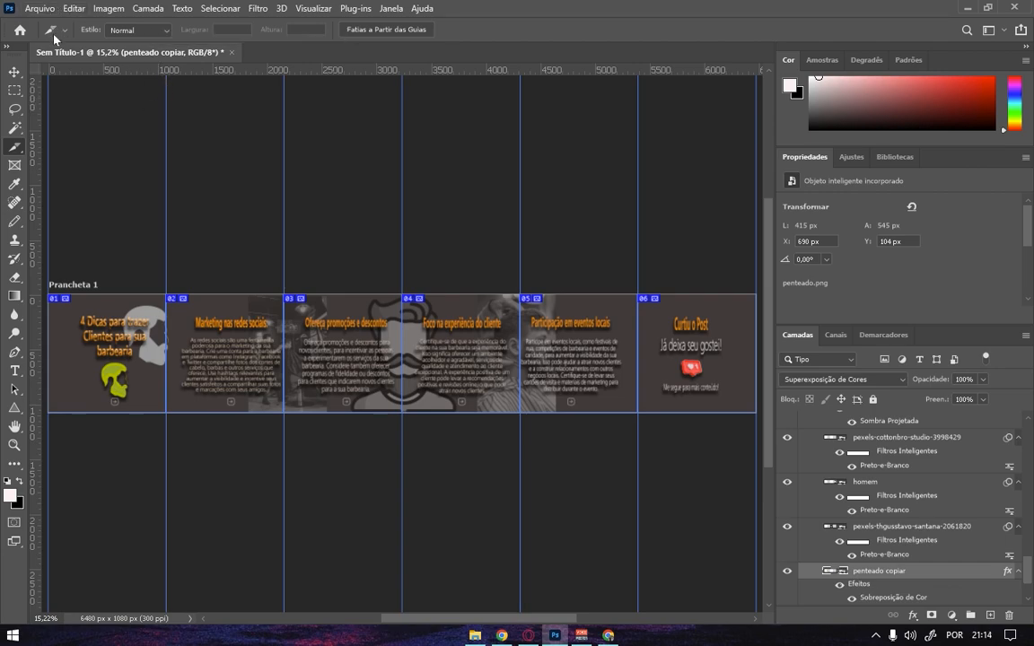
# Open the sliced artboard in the Save for Web (legacy) export.
pyautogui.click(40, 9)
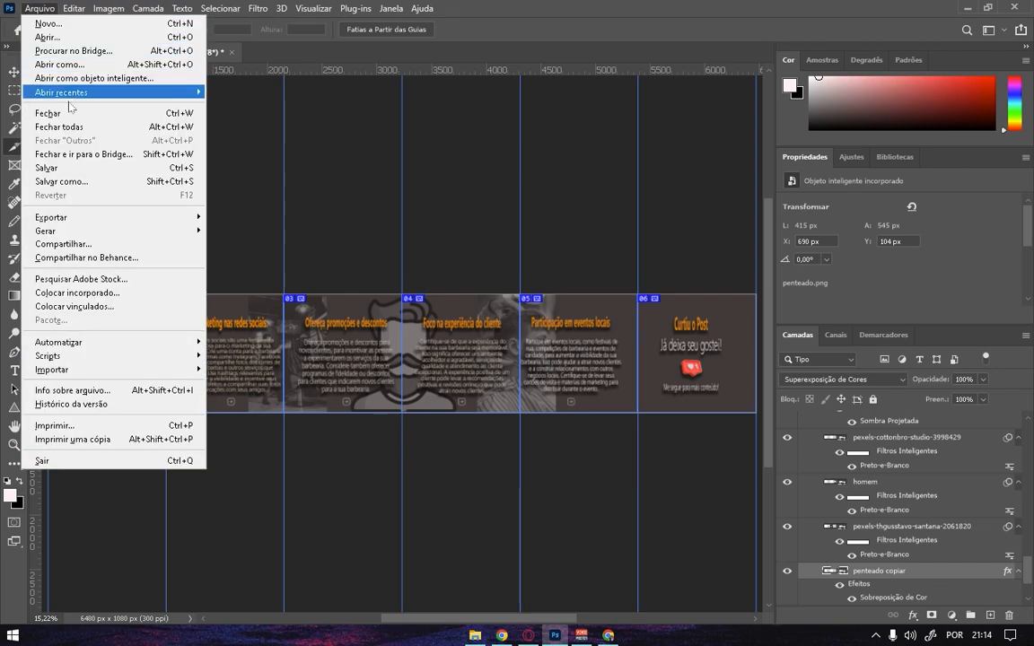
pyautogui.moveTo(102, 221)
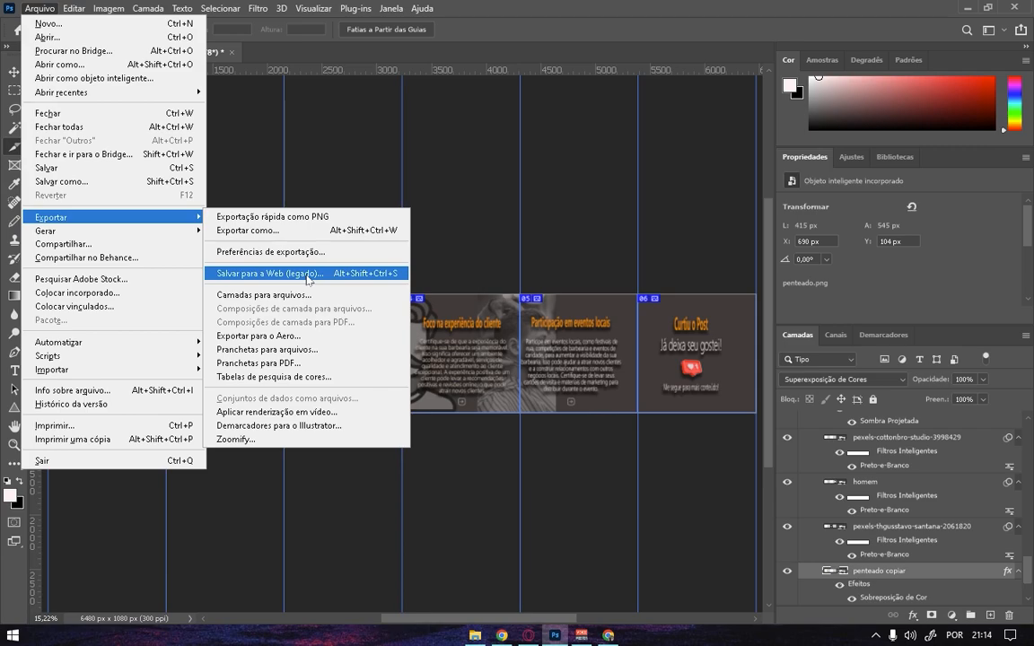
pyautogui.click(308, 273)
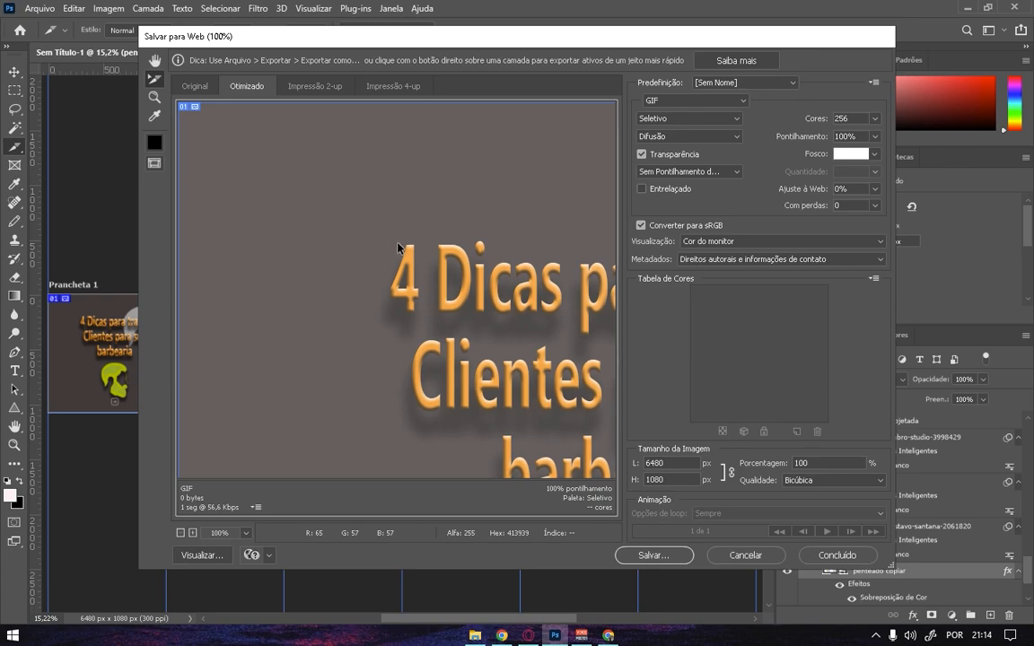
pyautogui.scroll(-3, 375, 233)
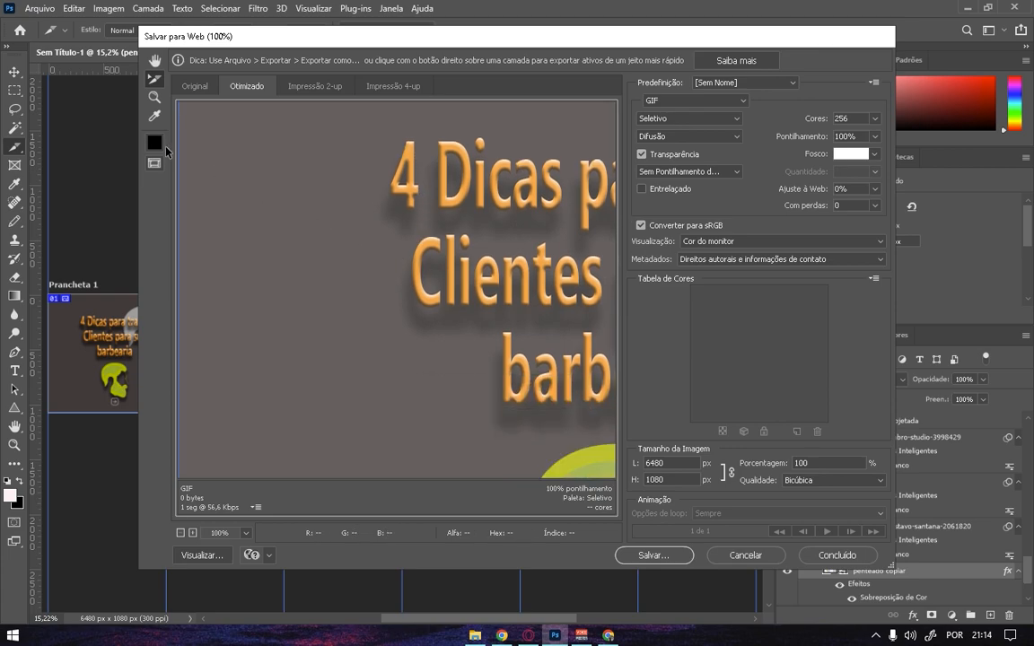
pyautogui.keyDown('alt'); pyautogui.scroll(1, 466, 298); pyautogui.keyUp('alt')
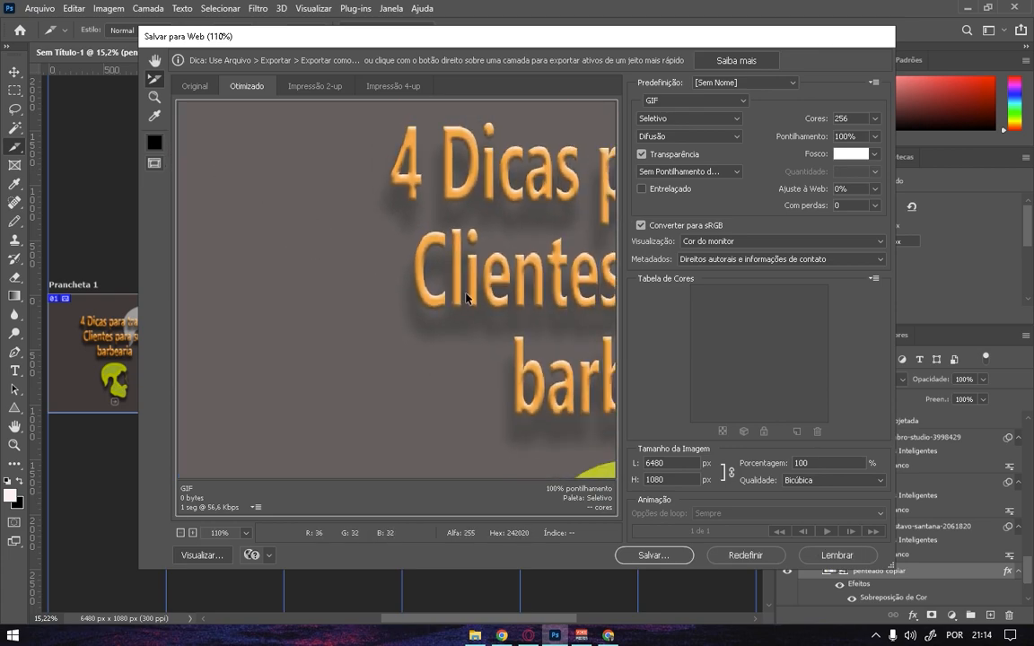
pyautogui.keyDown('alt'); pyautogui.scroll(-4, 466, 298); pyautogui.keyUp('alt')
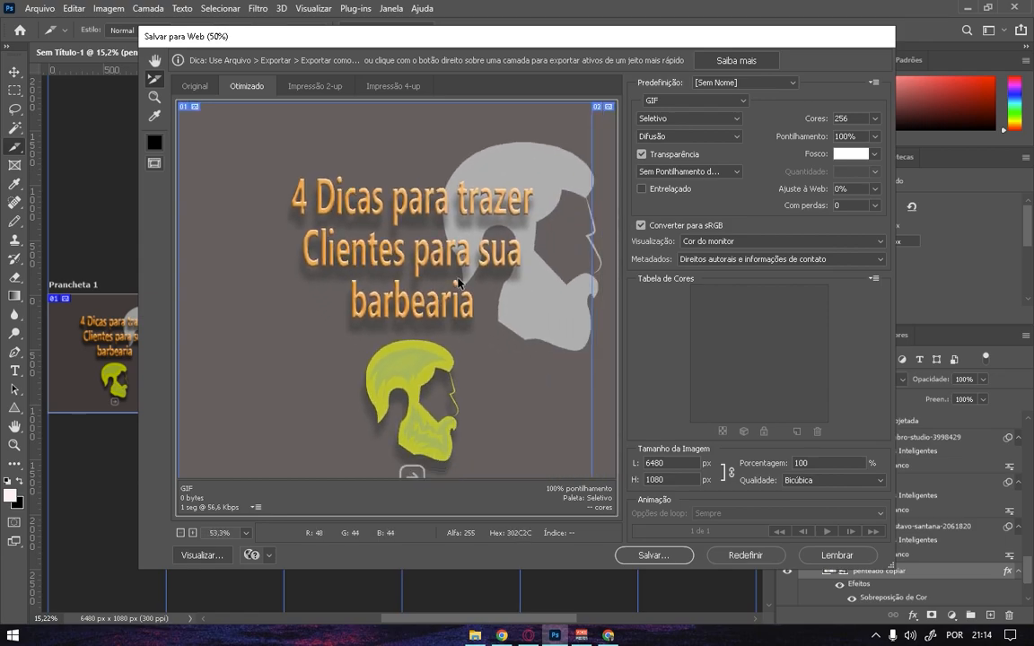
pyautogui.keyDown('alt'); pyautogui.scroll(-2, 458, 283); pyautogui.keyUp('alt')
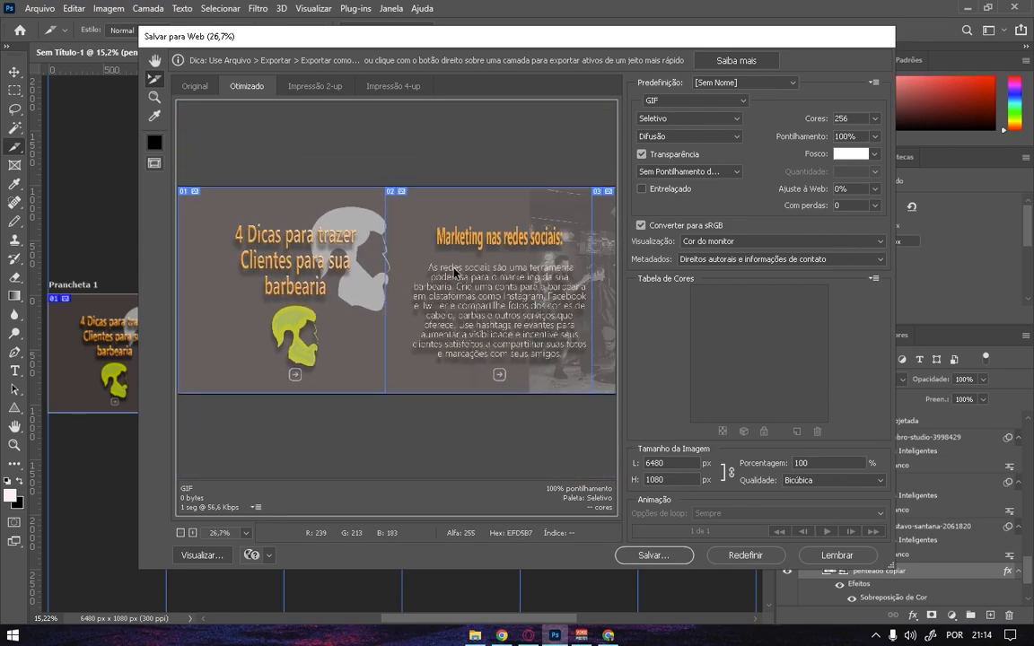
pyautogui.keyDown('alt'); pyautogui.scroll(-3, 454, 270); pyautogui.keyUp('alt')
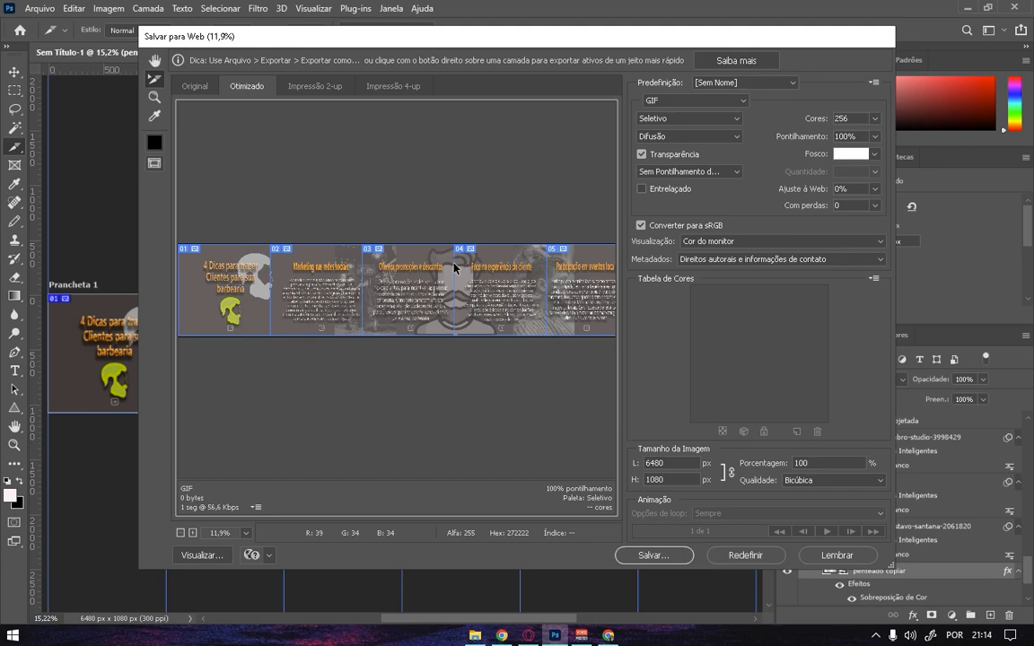
pyautogui.keyDown('alt'); pyautogui.scroll(-1, 453, 267); pyautogui.keyUp('alt')
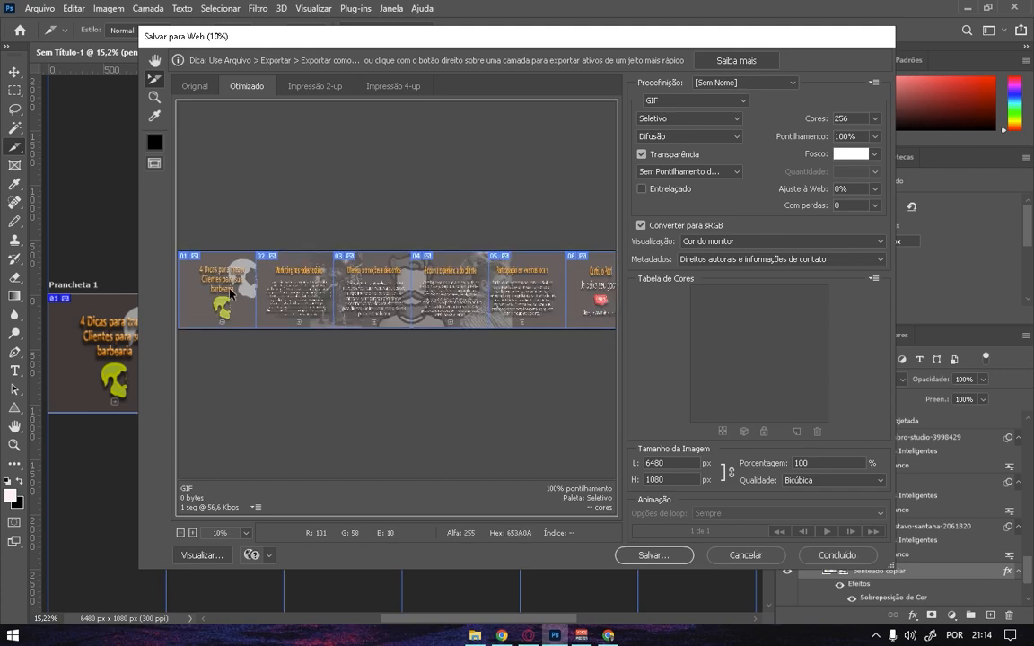
# Select all six slices in the export preview and apply the PNG-24 preset to them.
pyautogui.click(209, 266)
pyautogui.click(276, 275)
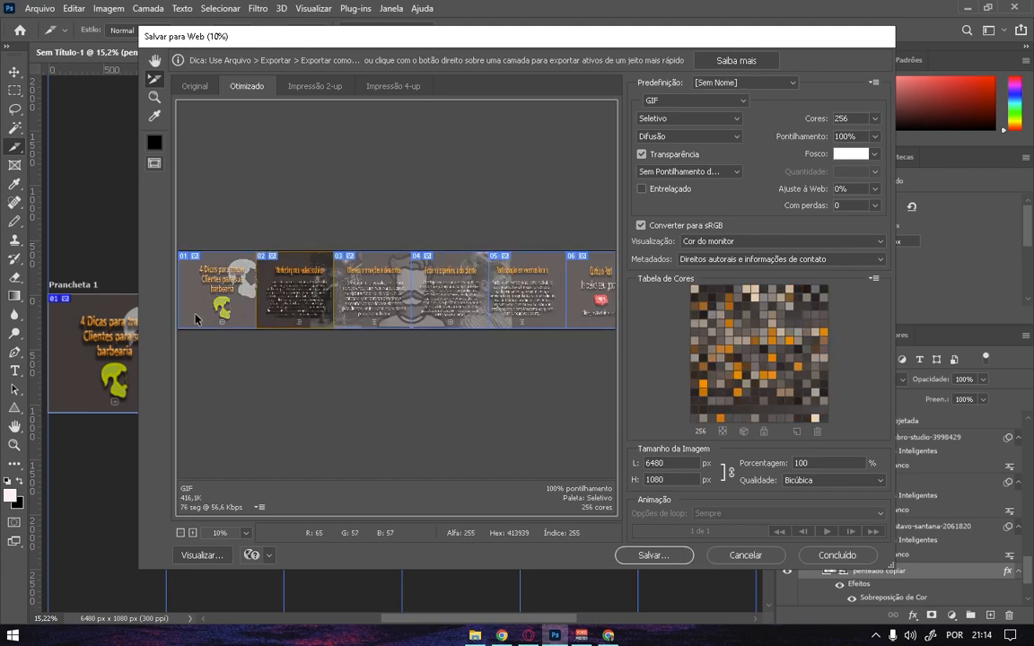
pyautogui.keyDown('shift'); pyautogui.click(230, 288); pyautogui.keyUp('shift')
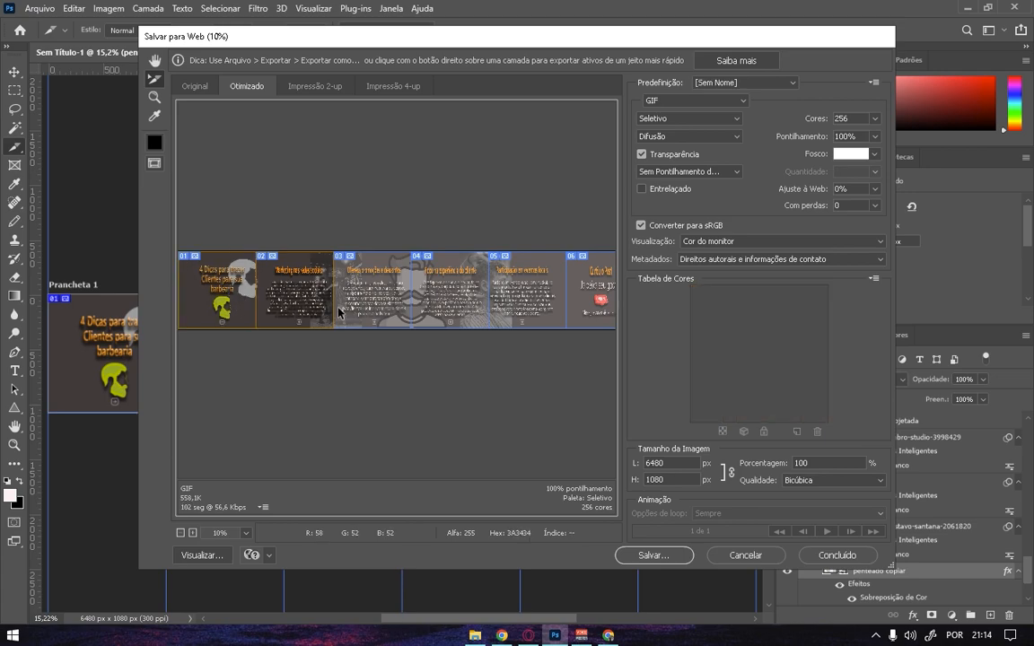
pyautogui.keyDown('shift'); pyautogui.click(346, 287); pyautogui.keyUp('shift')
pyautogui.keyDown('shift'); pyautogui.click(454, 292); pyautogui.keyUp('shift')
pyautogui.keyDown('shift'); pyautogui.click(542, 288); pyautogui.keyUp('shift')
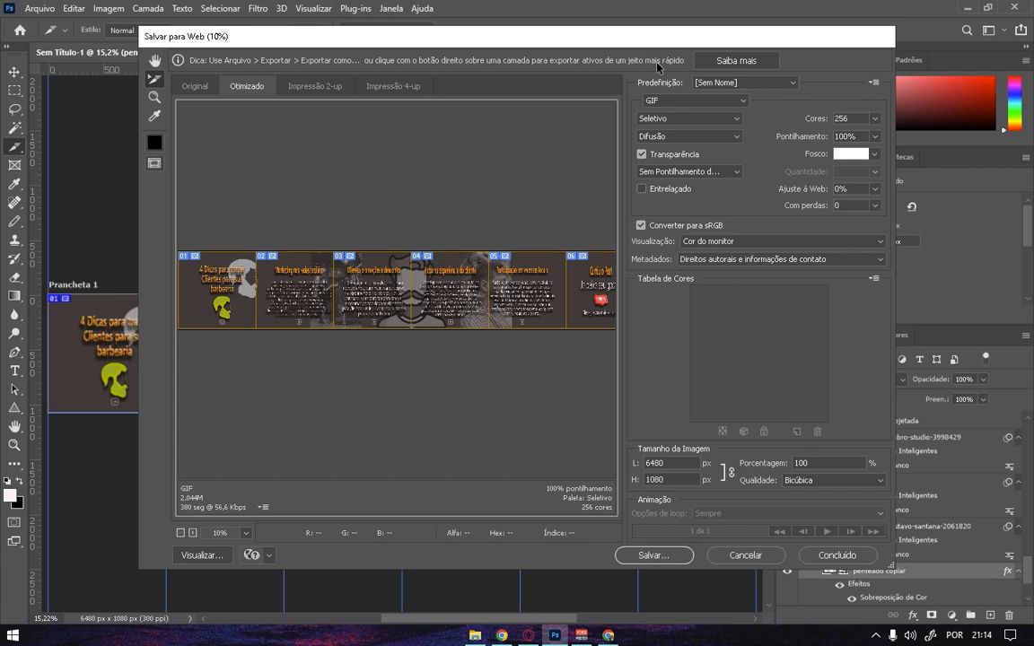
pyautogui.click(777, 82)
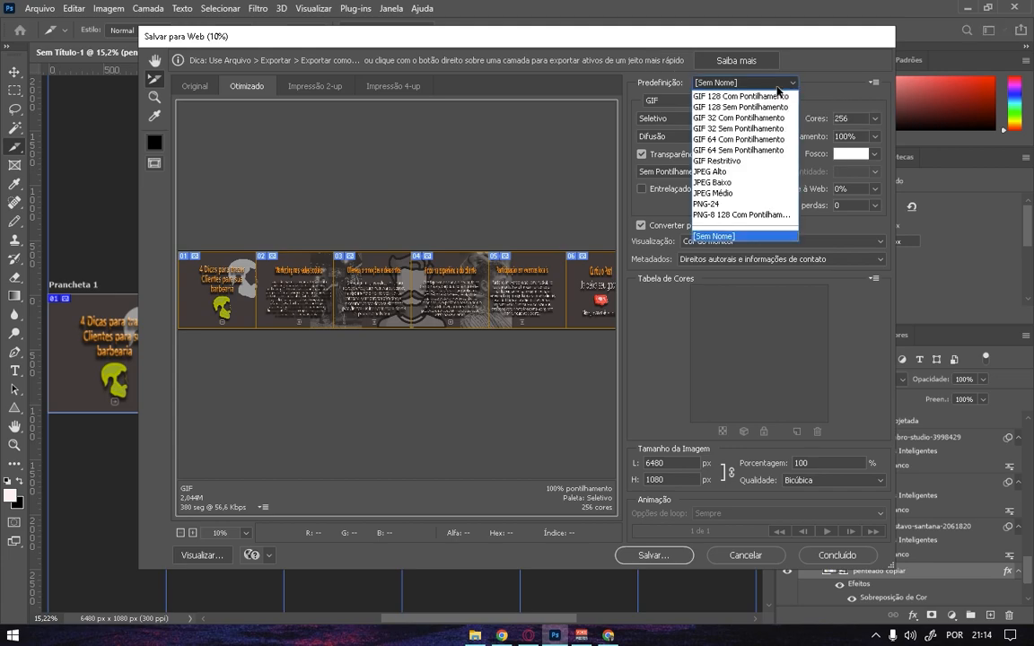
pyautogui.click(734, 204)
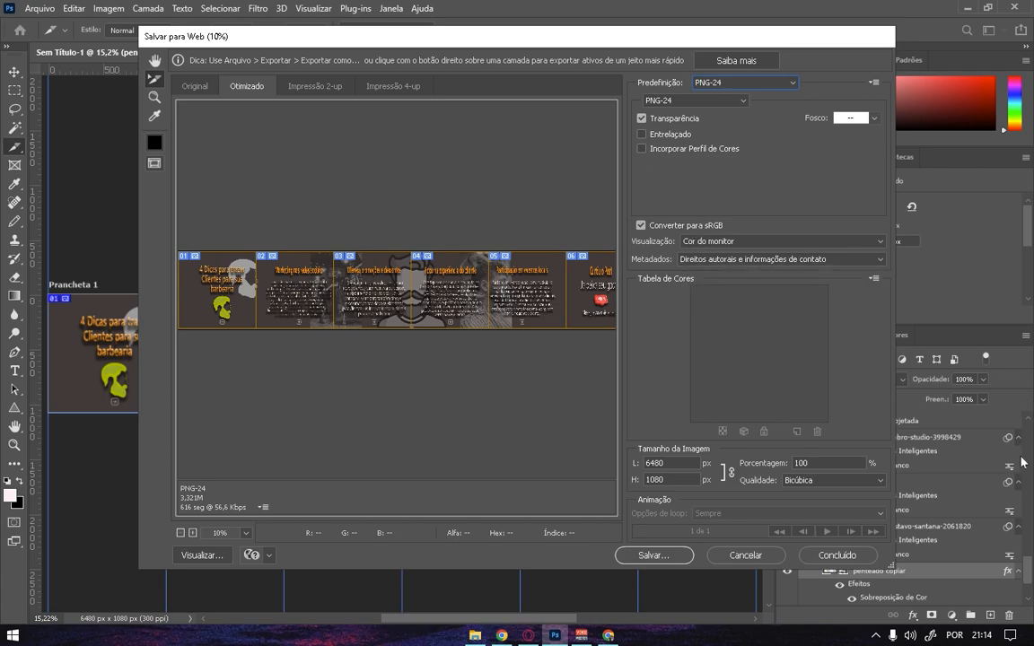
# Start saving the slices and choose the folder PASTA DE DESIGN > PORTIFOLIO > Carrosel para instagram Posts on drive D: as the destination.
pyautogui.click(662, 556)
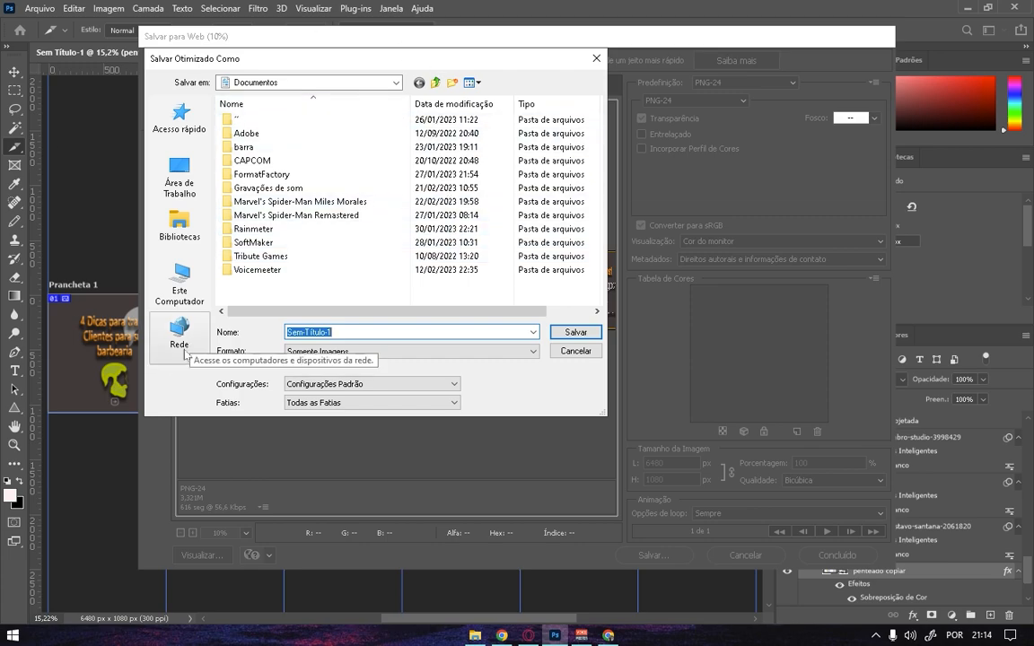
pyautogui.click(178, 284)
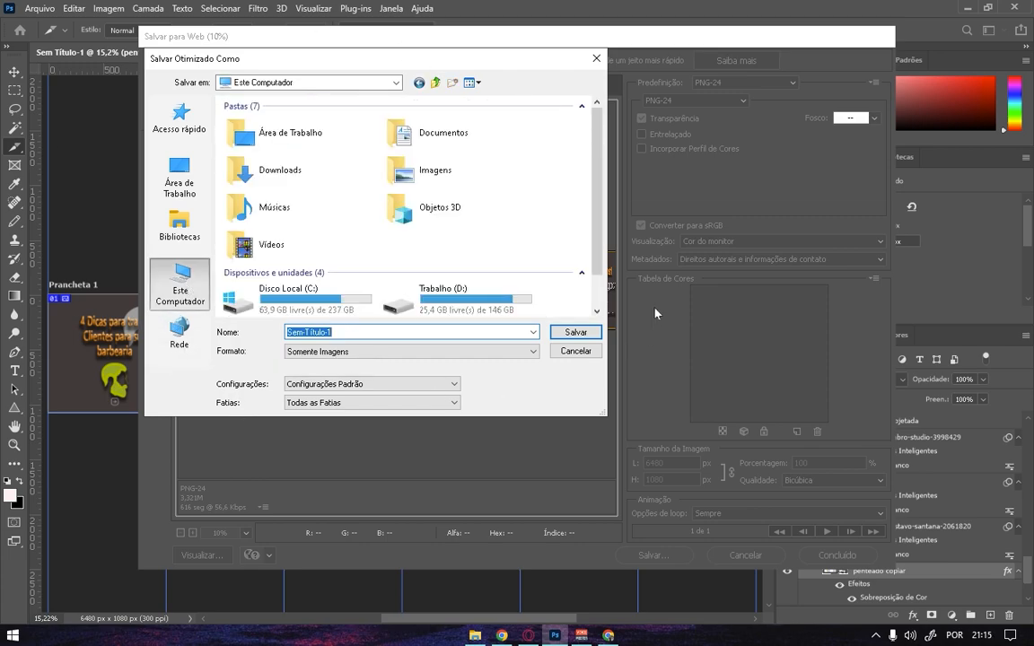
pyautogui.scroll(-1, 380, 219)
pyautogui.doubleClick(463, 253)
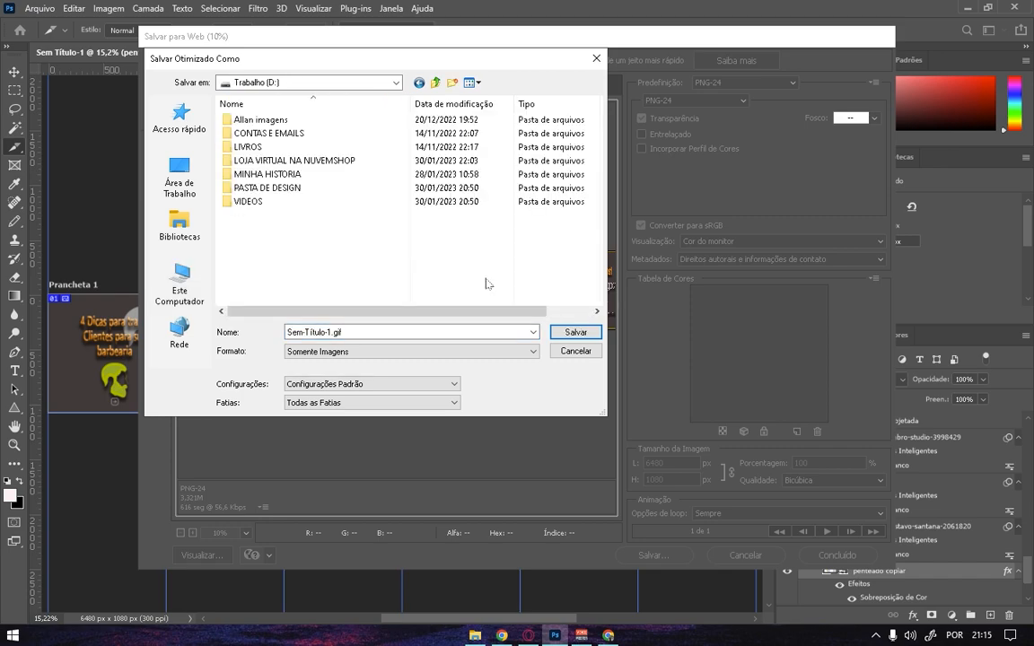
pyautogui.doubleClick(263, 188)
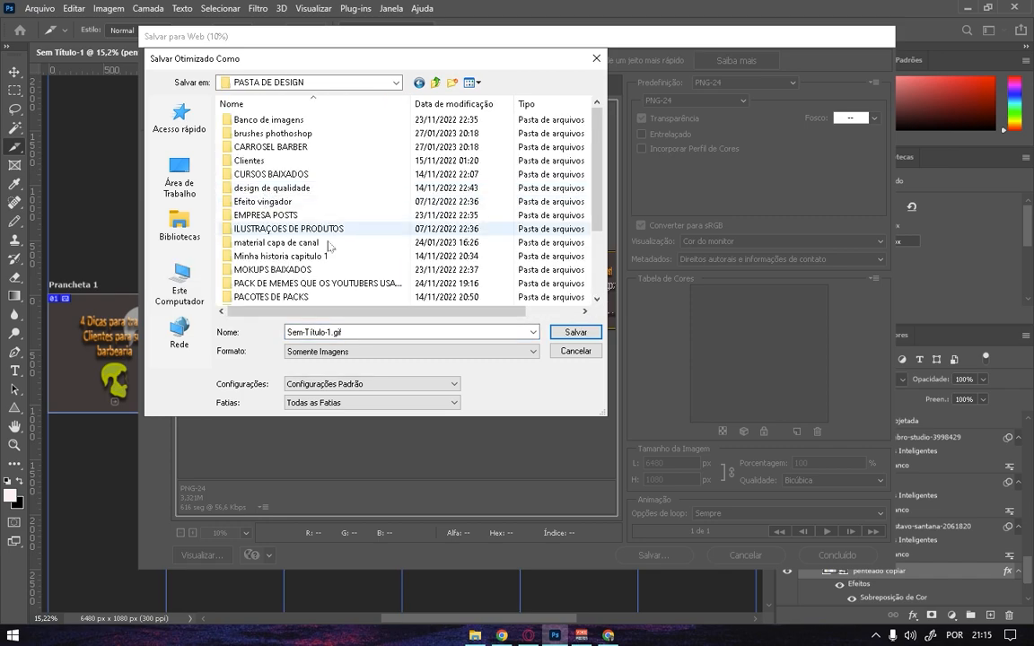
pyautogui.scroll(-3, 321, 146)
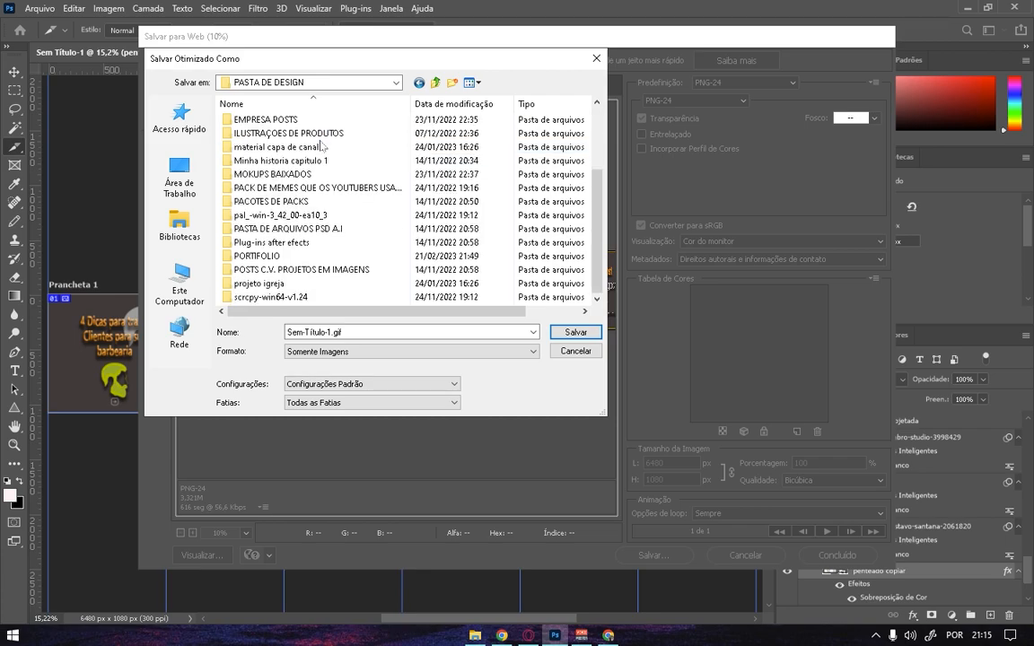
pyautogui.doubleClick(256, 242)
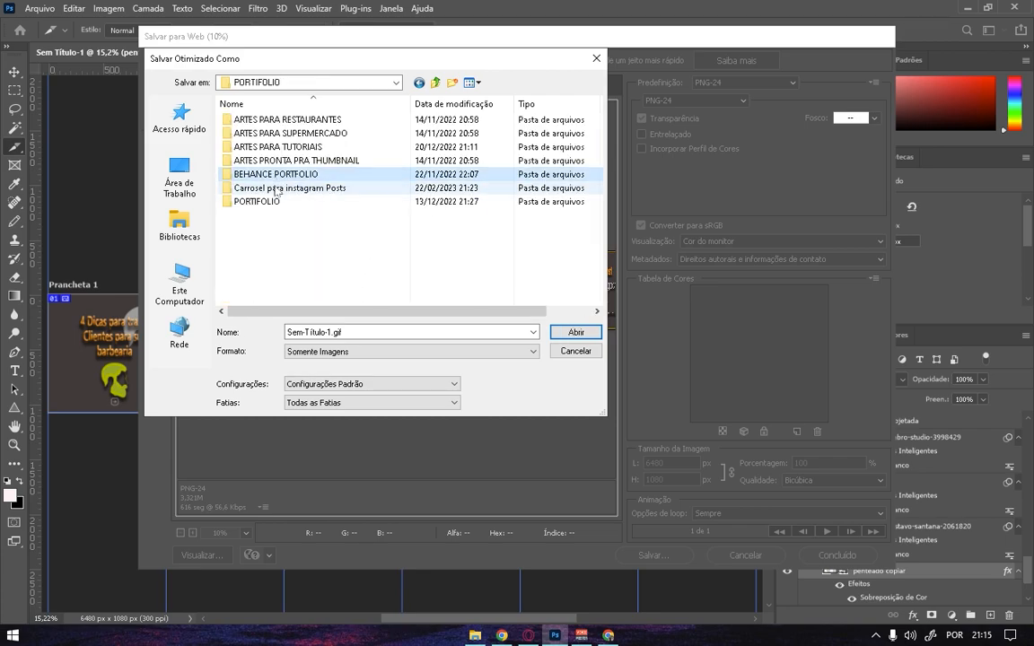
pyautogui.doubleClick(354, 186)
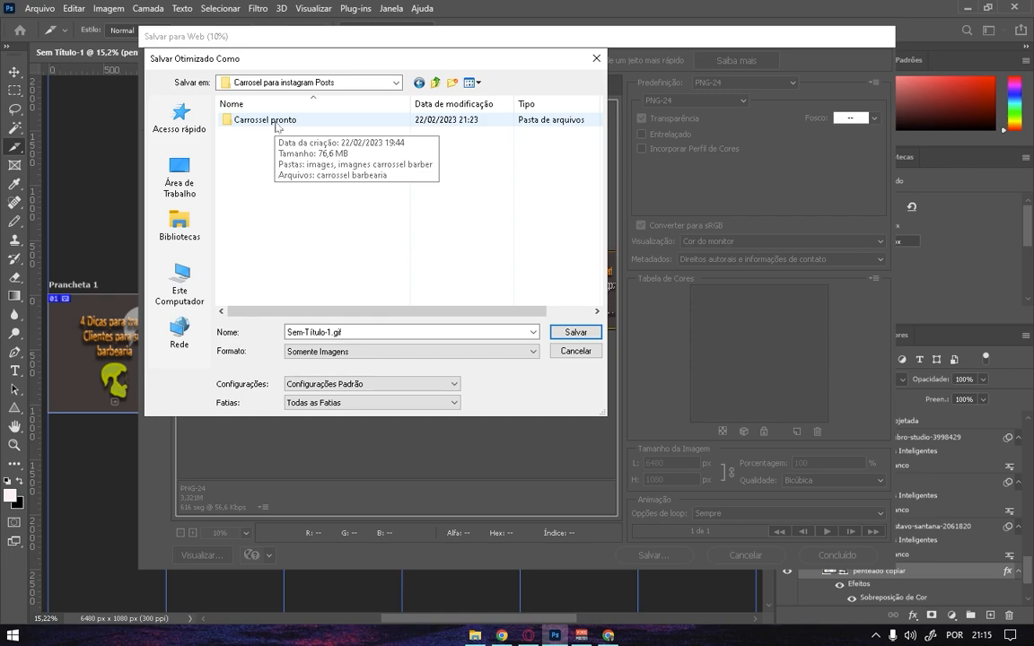
# Name the export "carrossel 2" and save all slices as images only.
pyautogui.click(267, 330)
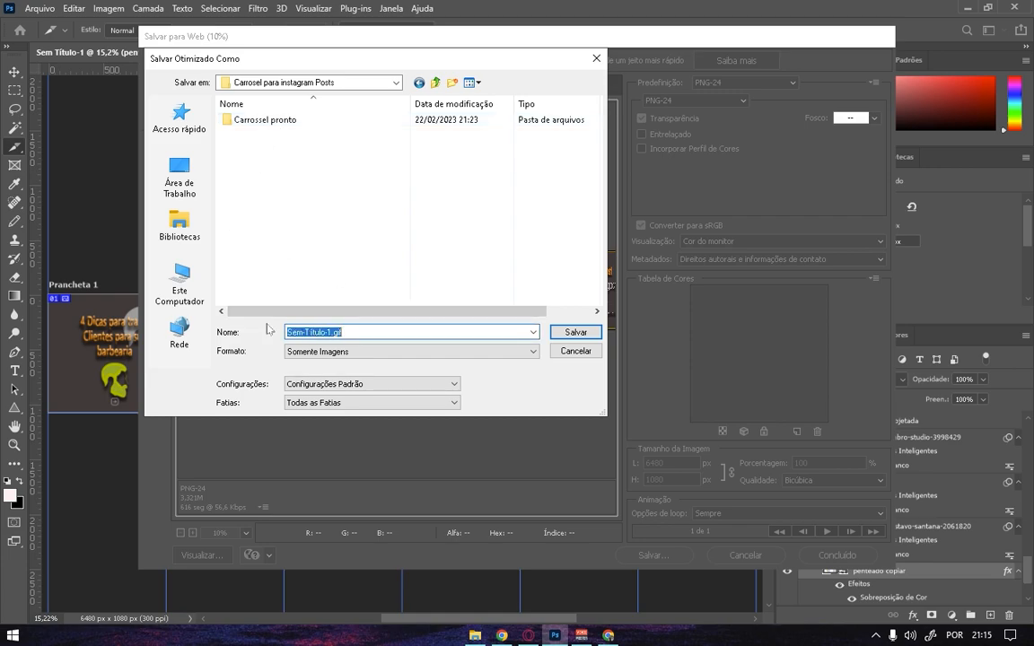
pyautogui.write('carrosse')
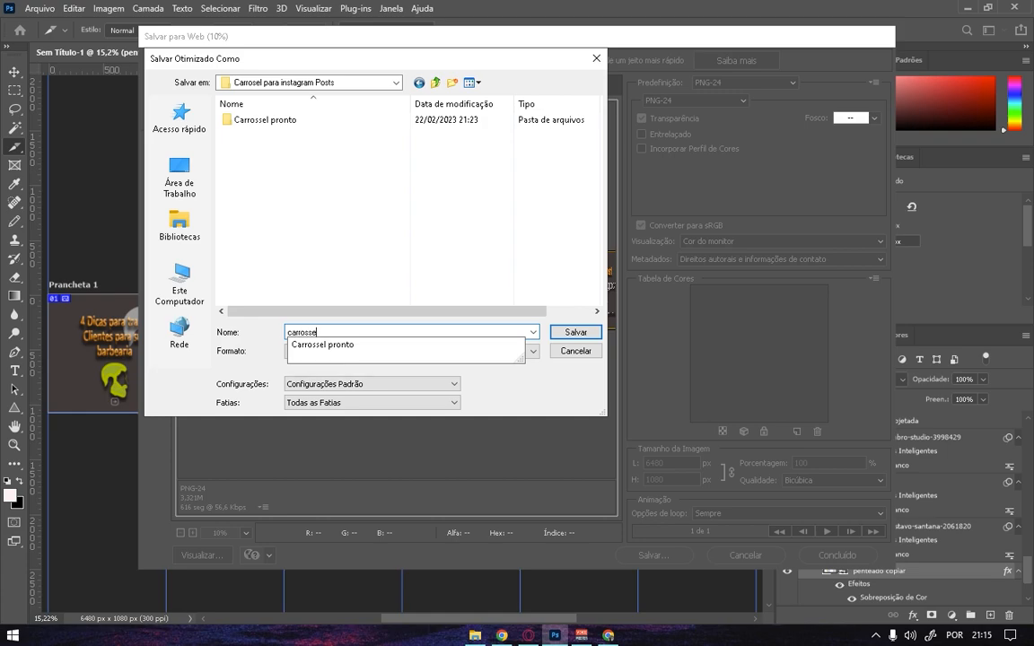
pyautogui.write('l 2')
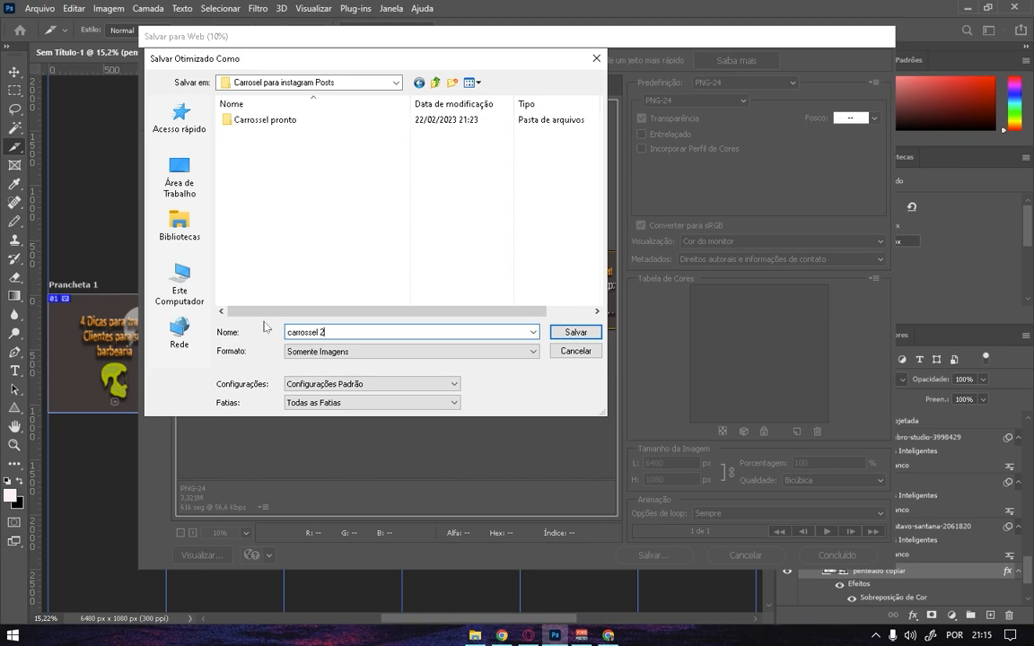
pyautogui.click(576, 332)
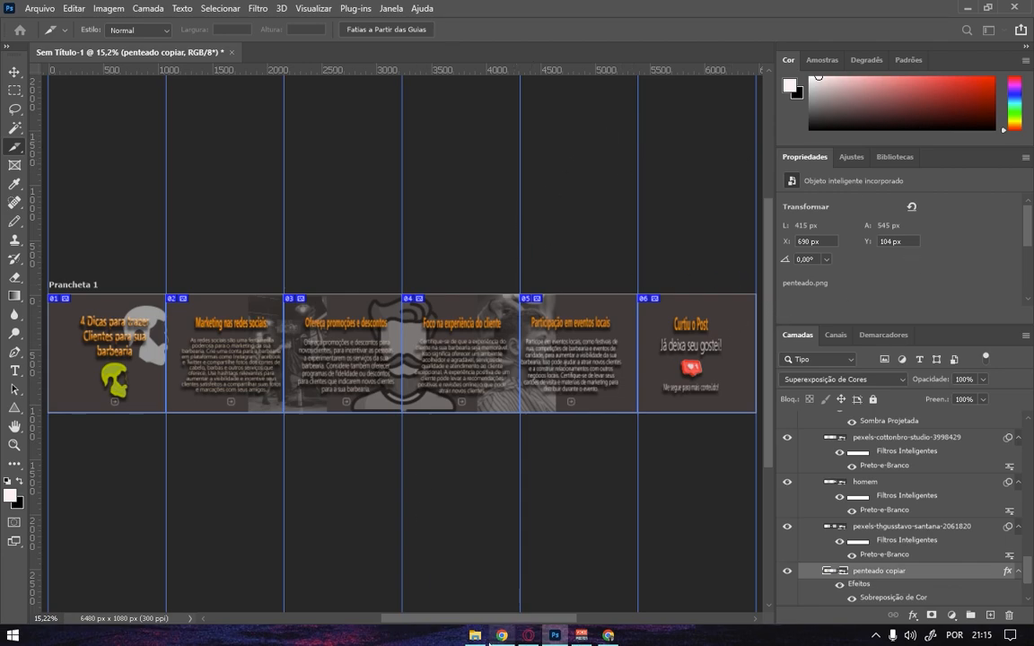
# Switch to File Explorer and show the exported slides in the images folder of Carrosel para instagram Posts.
pyautogui.click(475, 635)
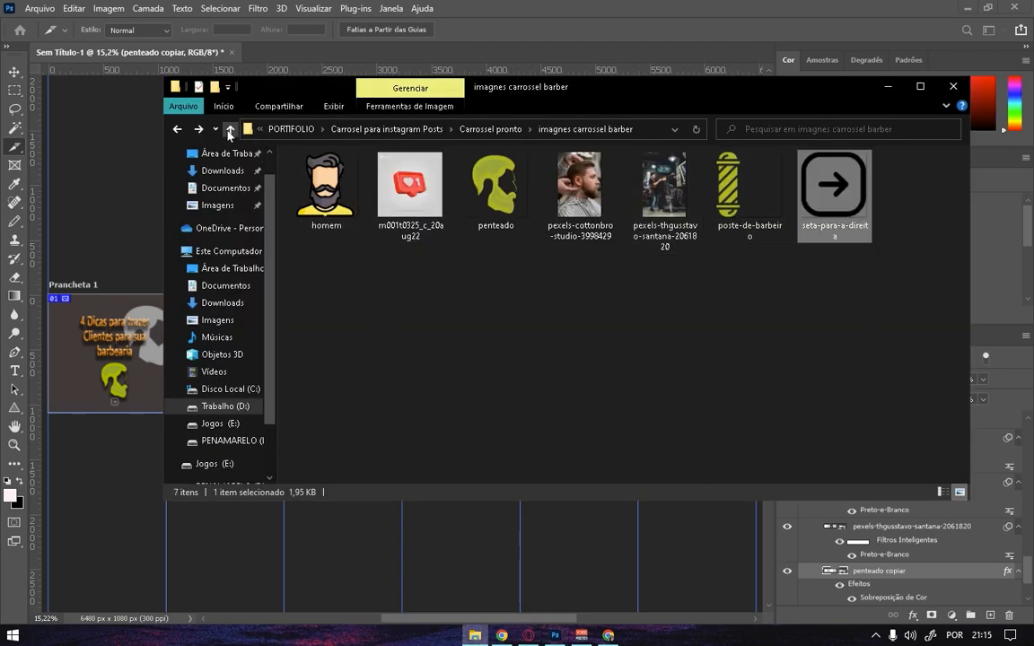
pyautogui.click(177, 128)
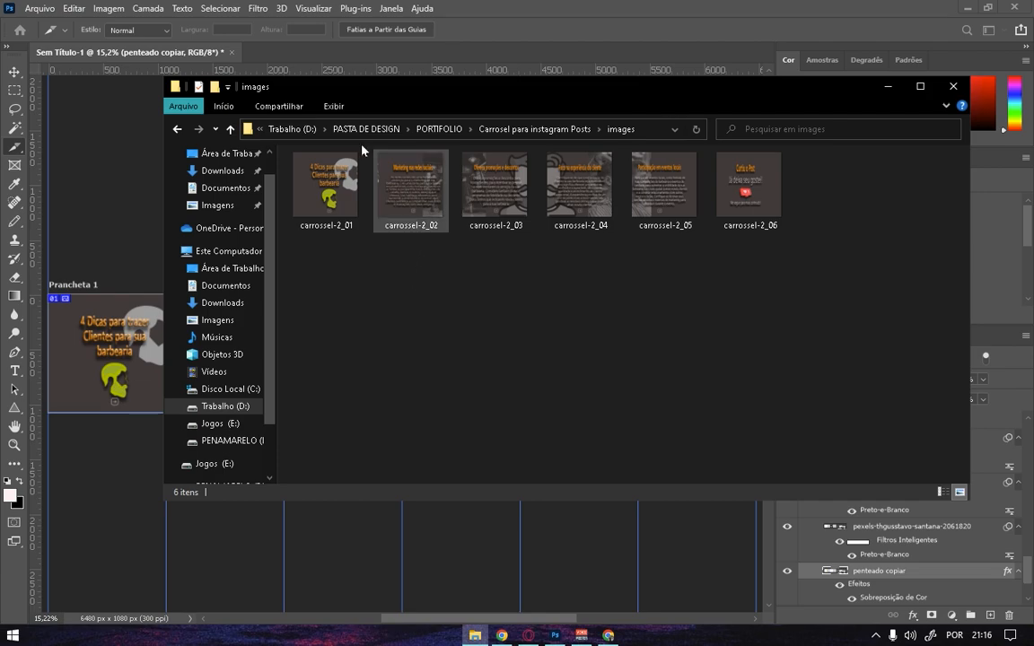
pyautogui.click(330, 206)
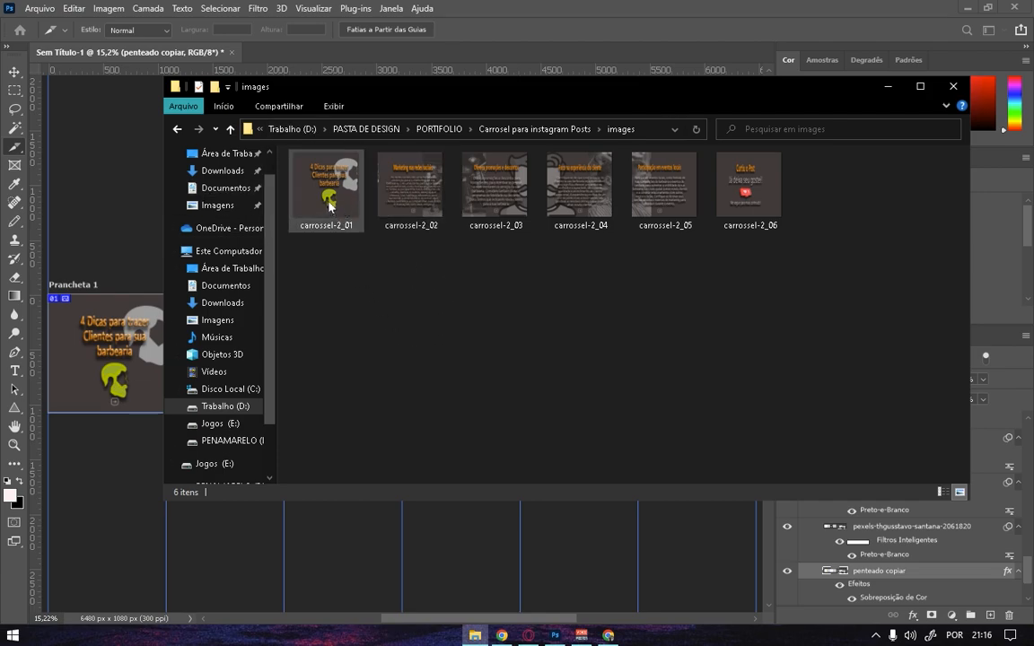
# Check the exported slides in the image viewer, from carrossel-2_01 through carrossel-2_06 and back to the first, then close the viewer.
pyautogui.doubleClick(331, 193)
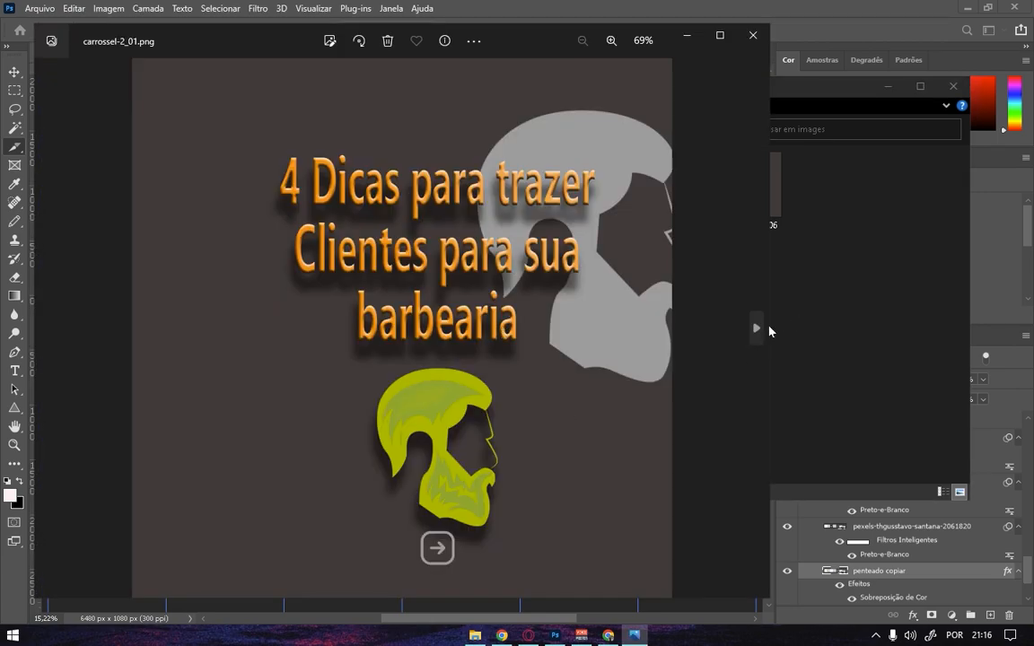
pyautogui.click(756, 329)
pyautogui.click(757, 329)
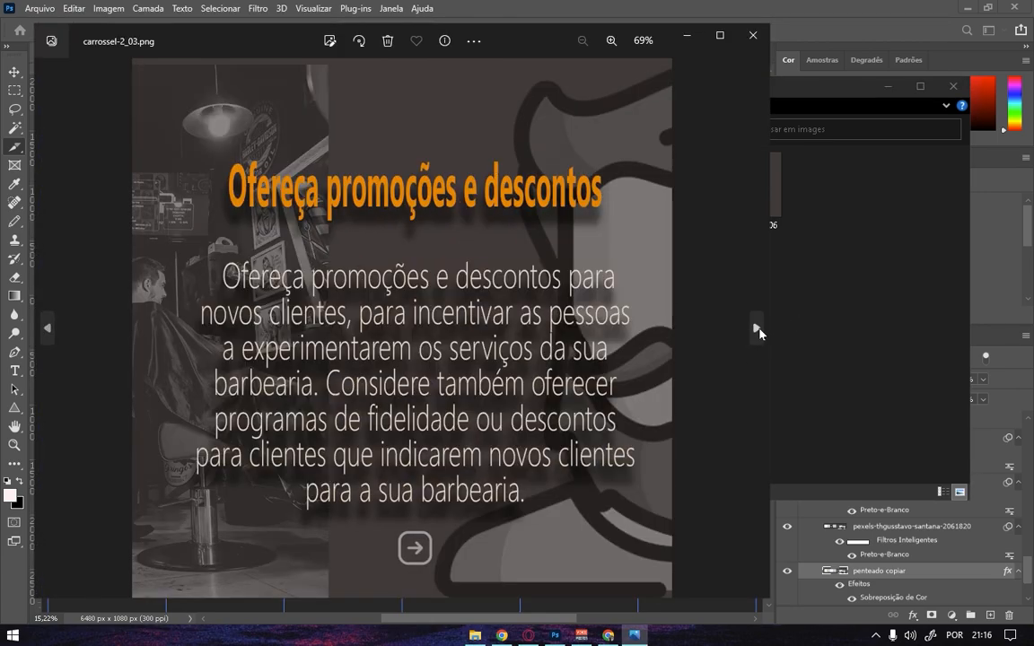
pyautogui.click(757, 329)
pyautogui.click(757, 329)
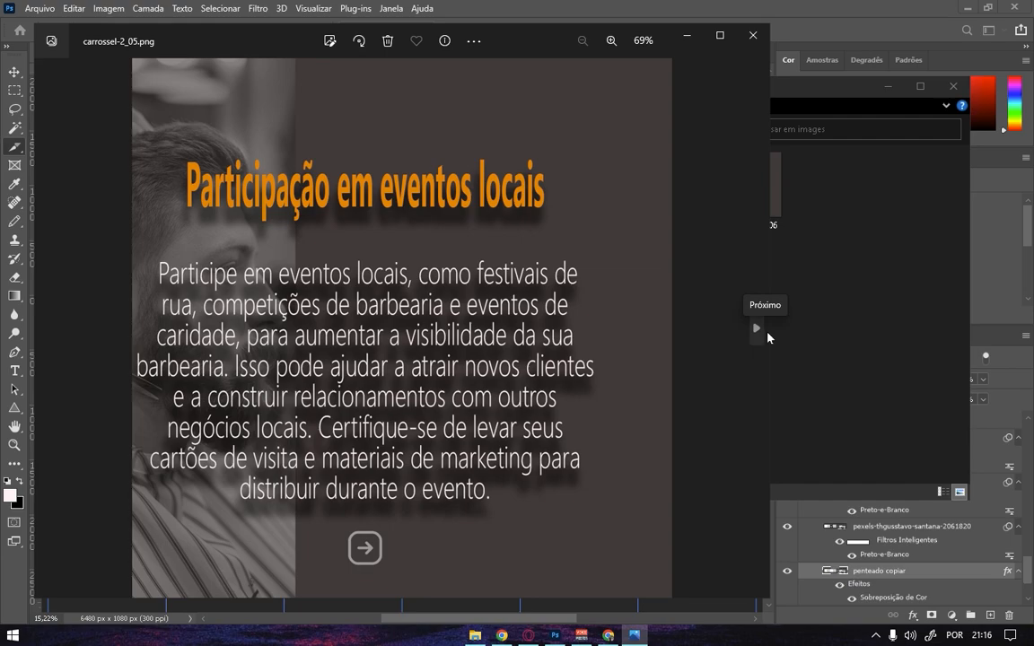
pyautogui.click(757, 330)
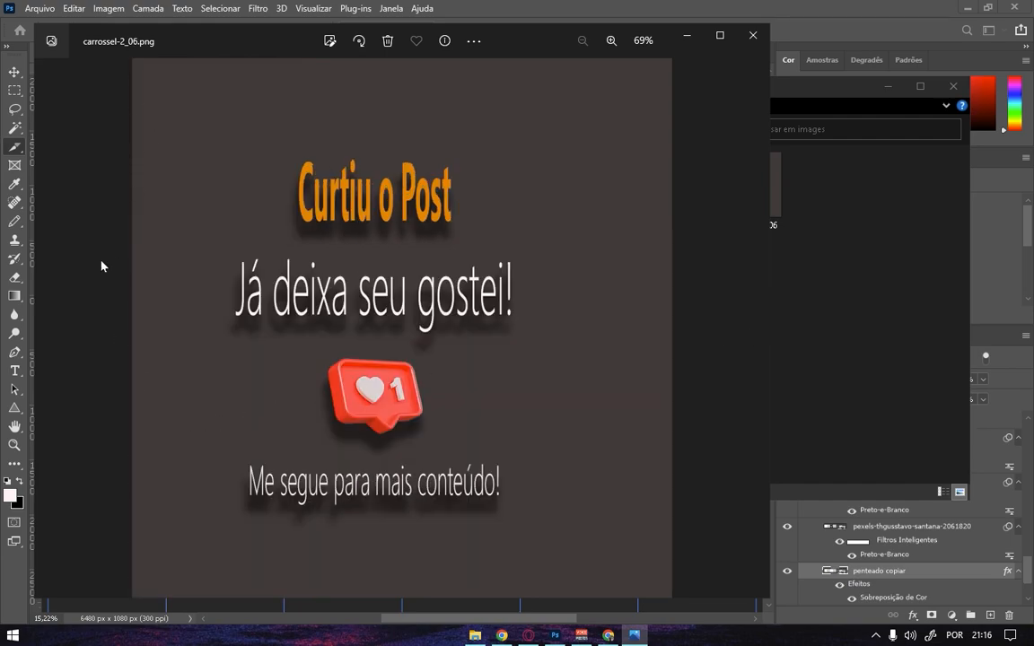
pyautogui.click(48, 326)
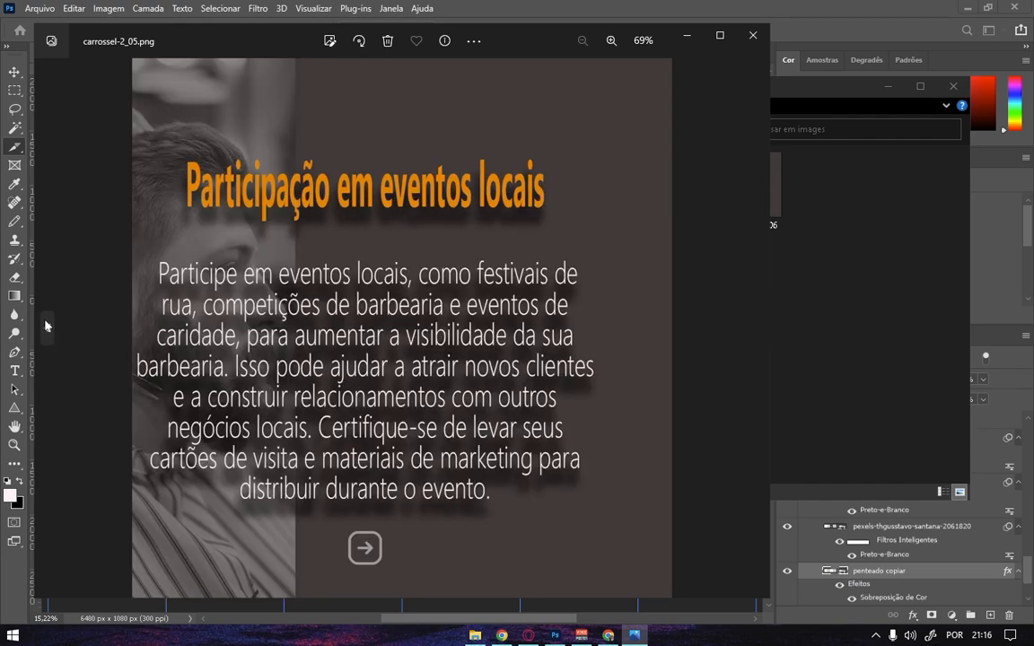
pyautogui.click(48, 325)
pyautogui.click(48, 326)
pyautogui.click(48, 325)
pyautogui.click(48, 325)
pyautogui.press('Escape')
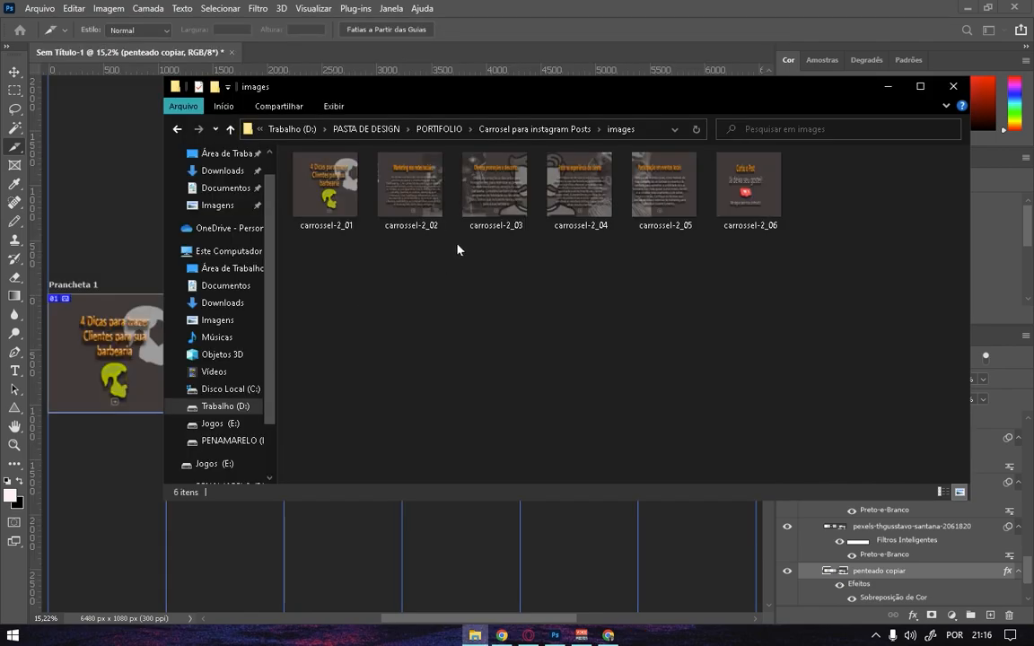
# Reopen carrossel-2_01 and review how the images continue from slide to slide, going forward to carrossel-2_06 and back to carrossel-2_03.
pyautogui.doubleClick(331, 195)
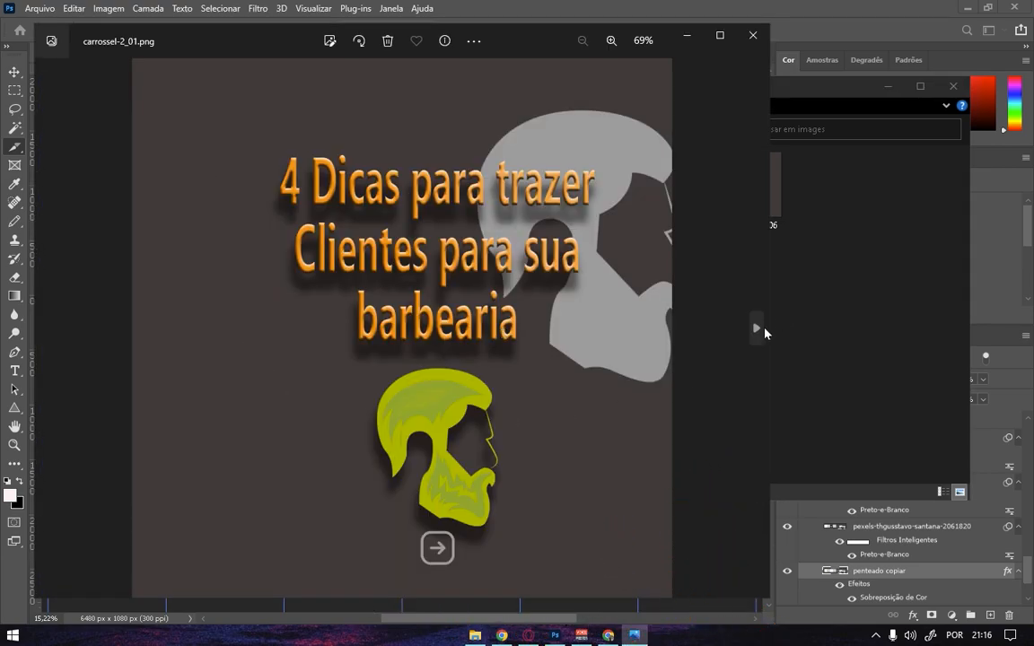
pyautogui.click(759, 330)
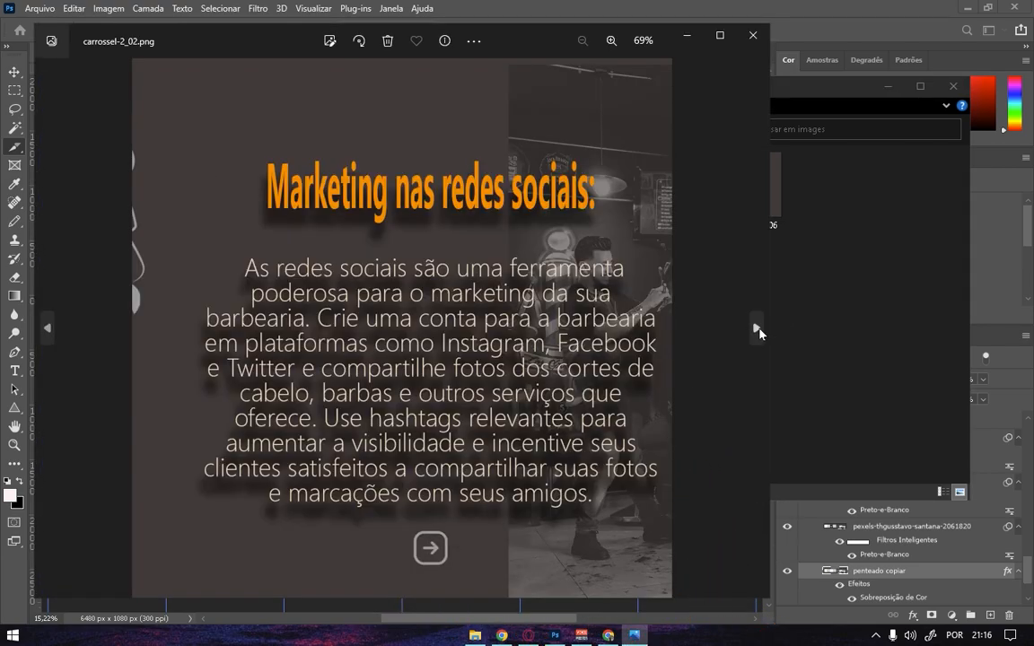
pyautogui.click(757, 328)
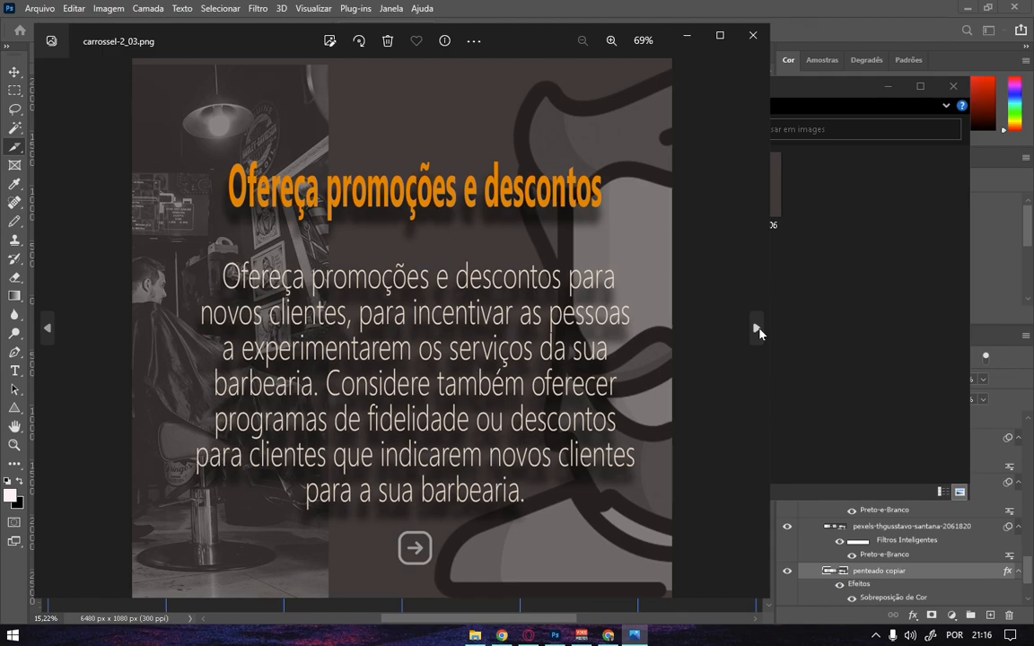
pyautogui.click(756, 329)
pyautogui.click(756, 329)
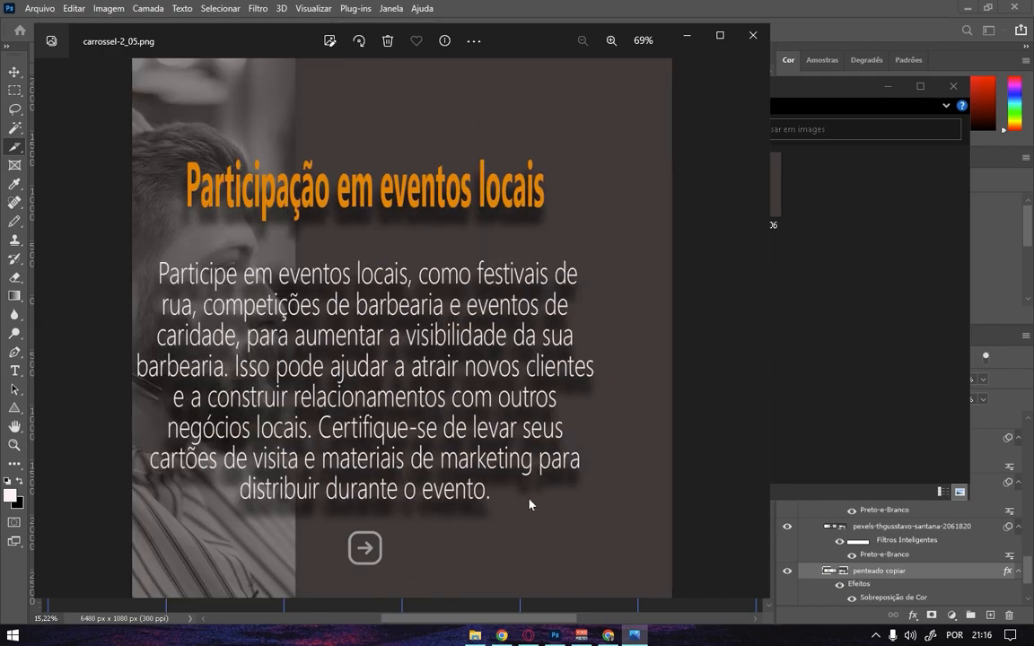
pyautogui.click(757, 334)
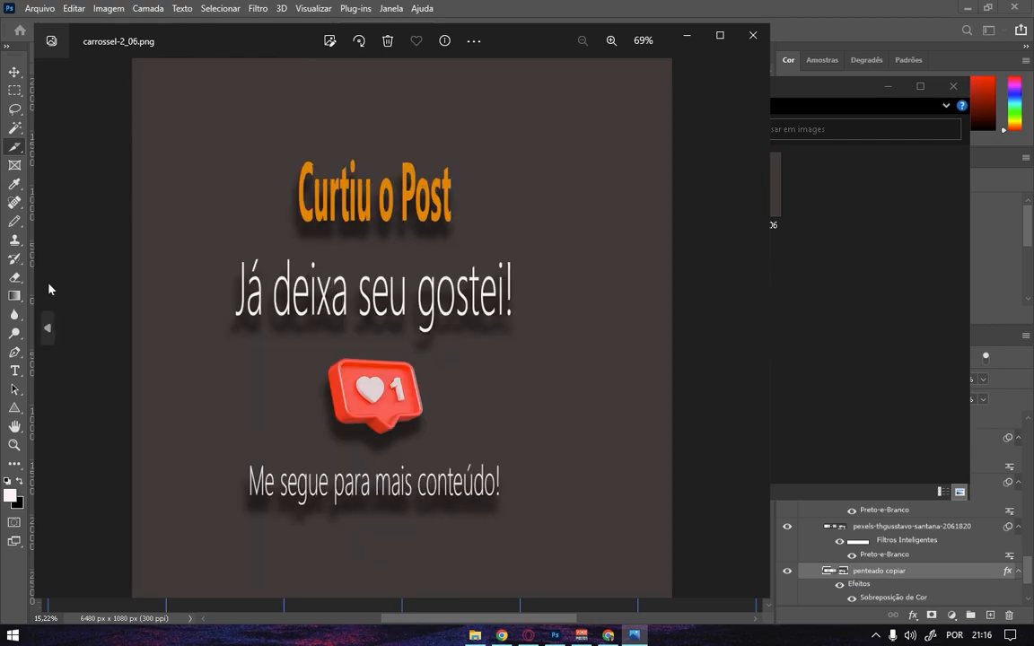
pyautogui.click(47, 326)
pyautogui.click(47, 326)
pyautogui.click(47, 326)
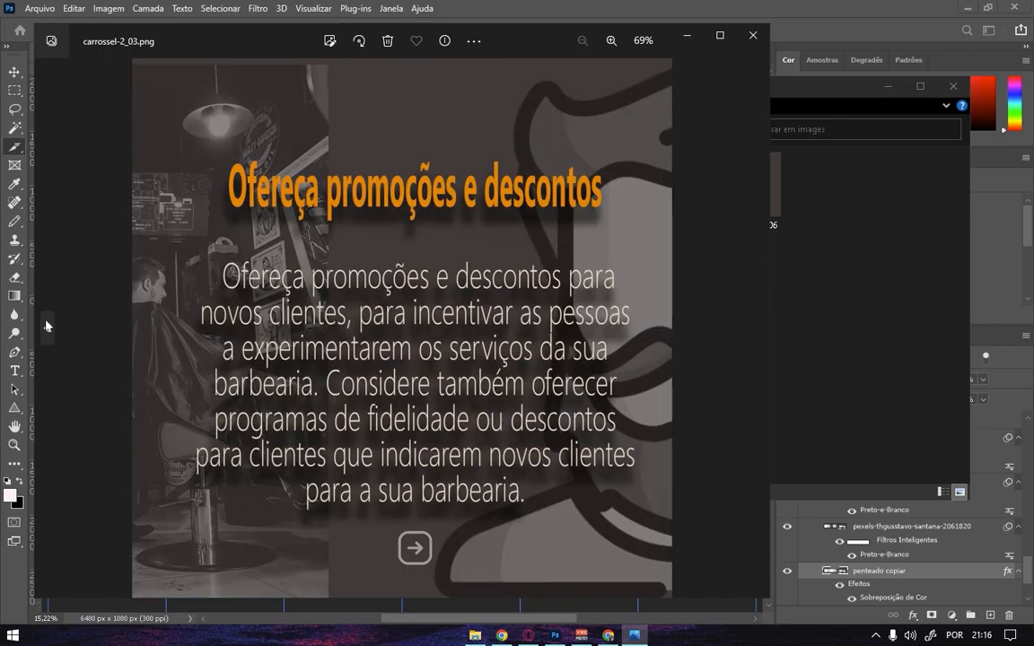